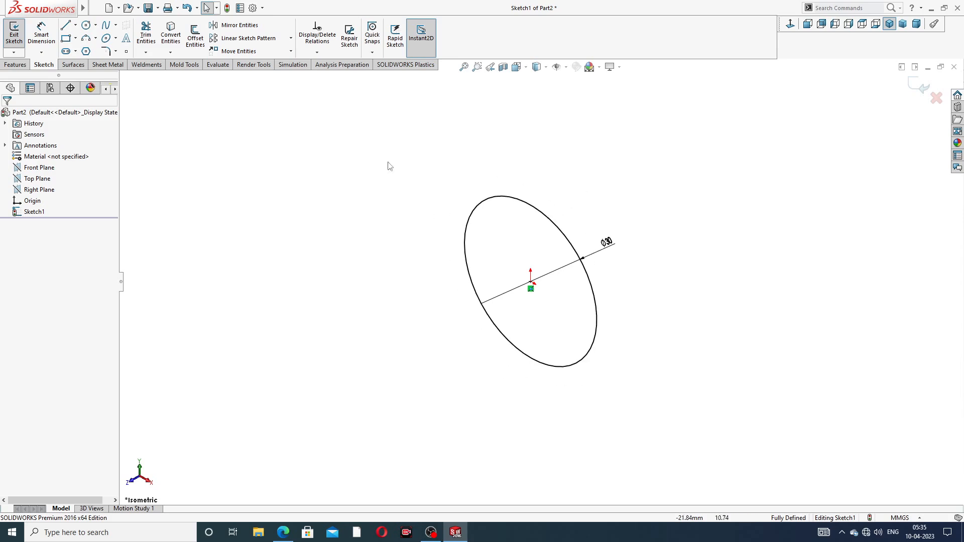
- Extrude the circle sketch as a boss 120 mm long
click(15, 65)
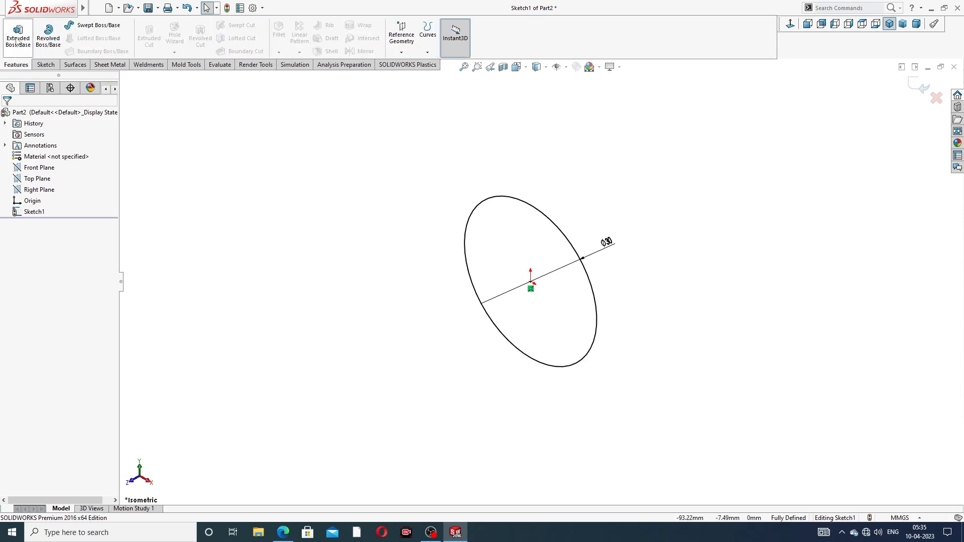
click(18, 36)
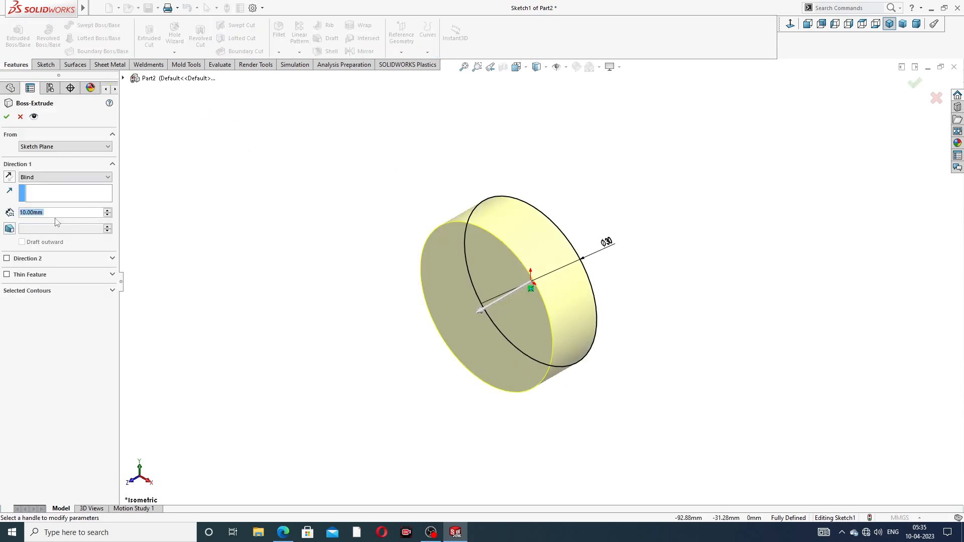
text(120)
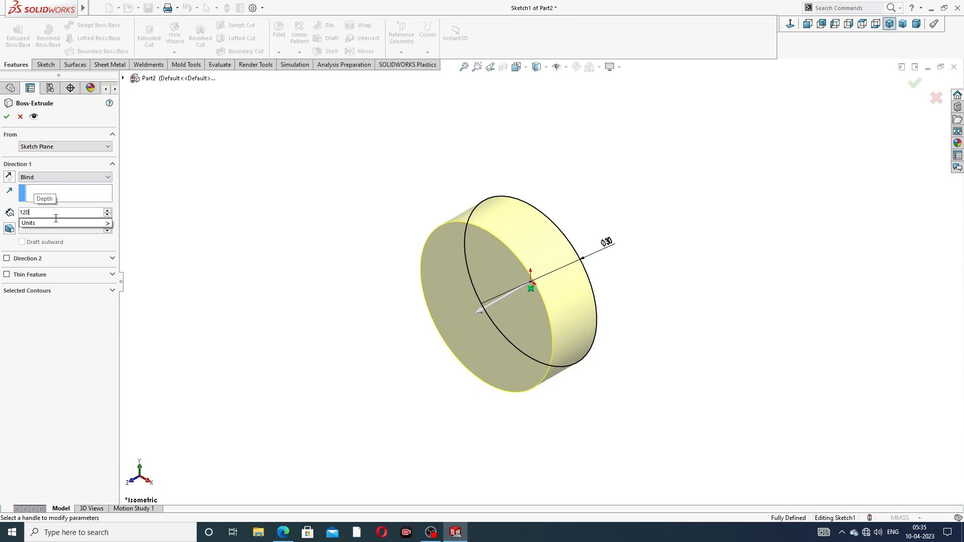
key(Return)
scroll(301, 264, up, 5)
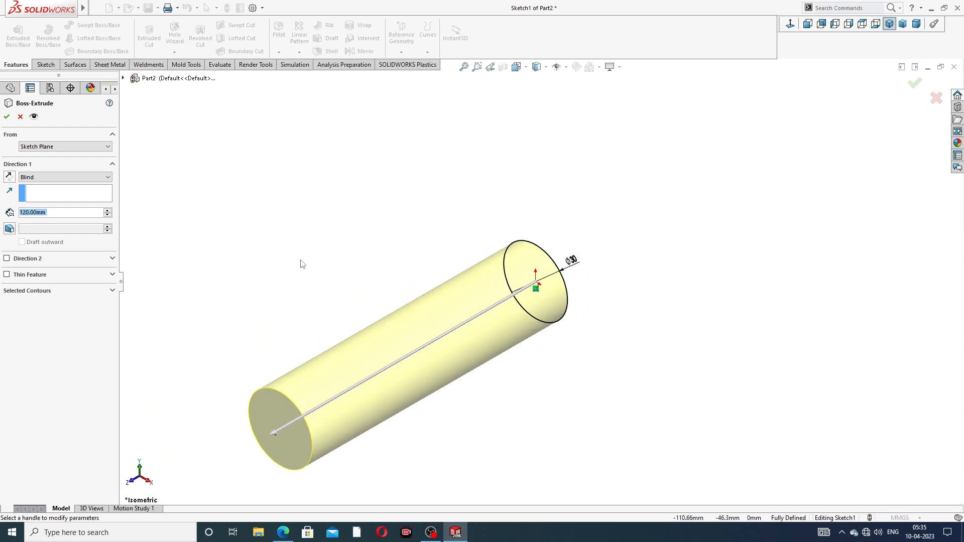
middle_drag(357, 312, 339, 262)
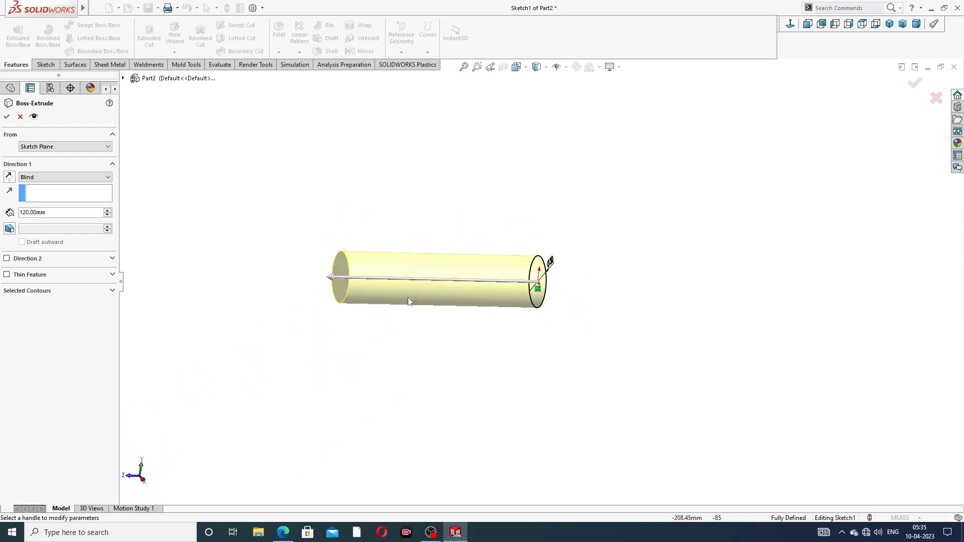
scroll(374, 302, down, 2)
click(7, 116)
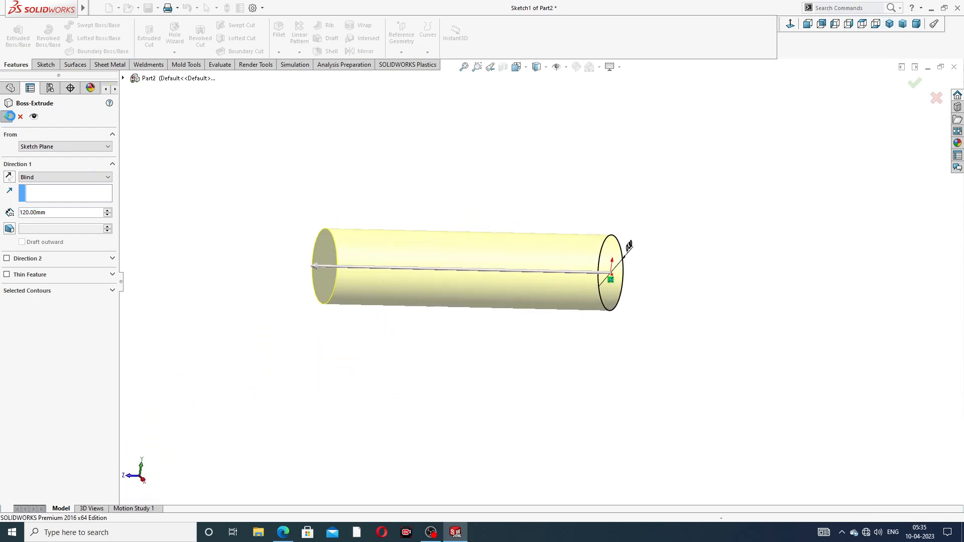
mouse_move(507, 225)
middle_down()
mouse_move(454, 154)
mouse_move(475, 172)
middle_up()
click(283, 532)
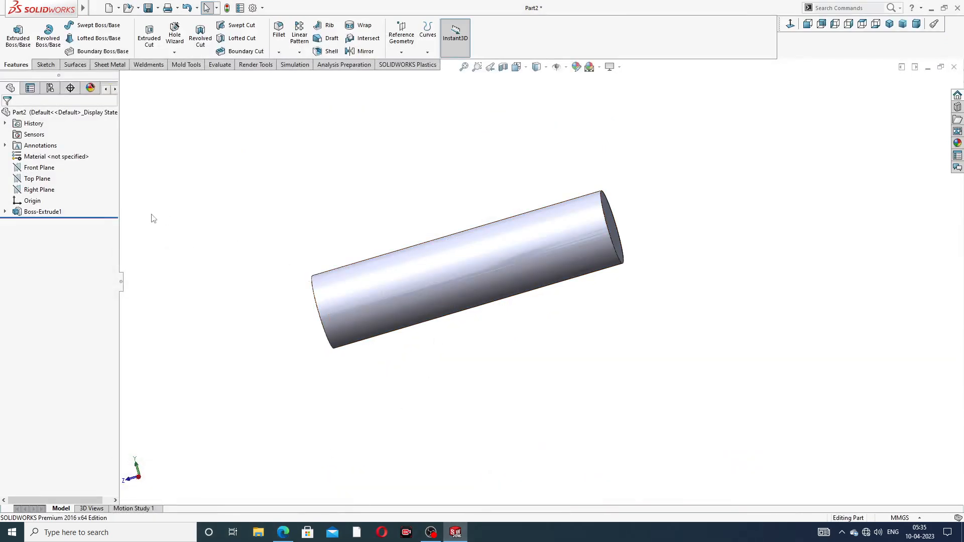
middle_drag(275, 211, 312, 176)
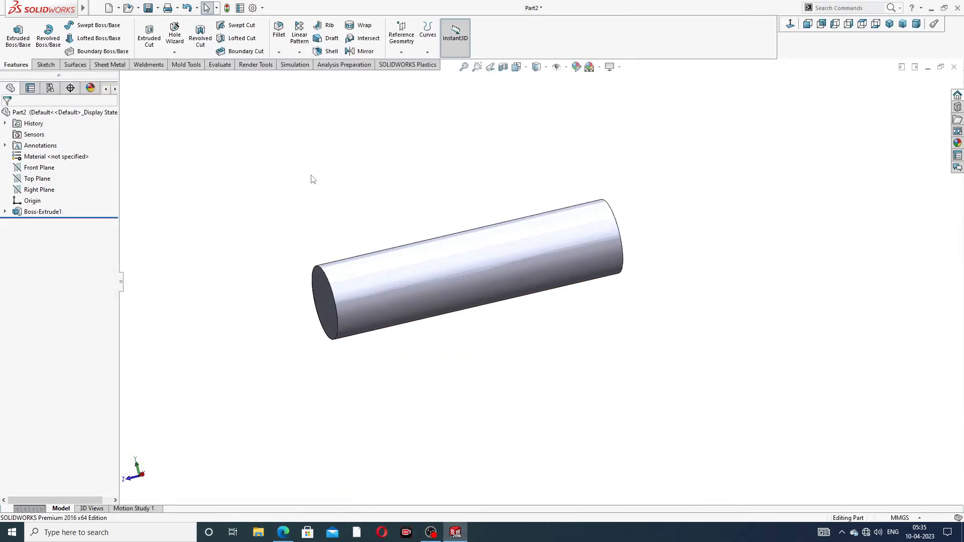
click(48, 193)
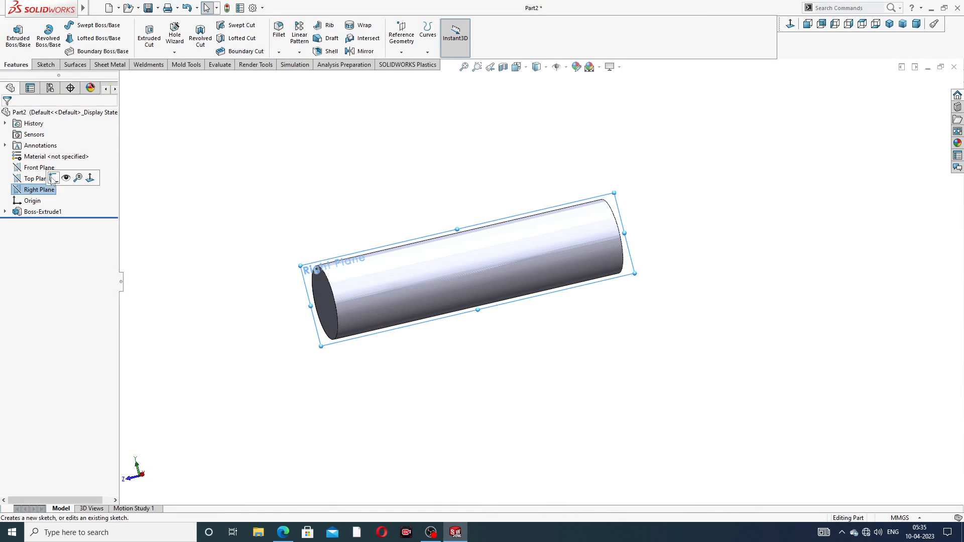
click(61, 181)
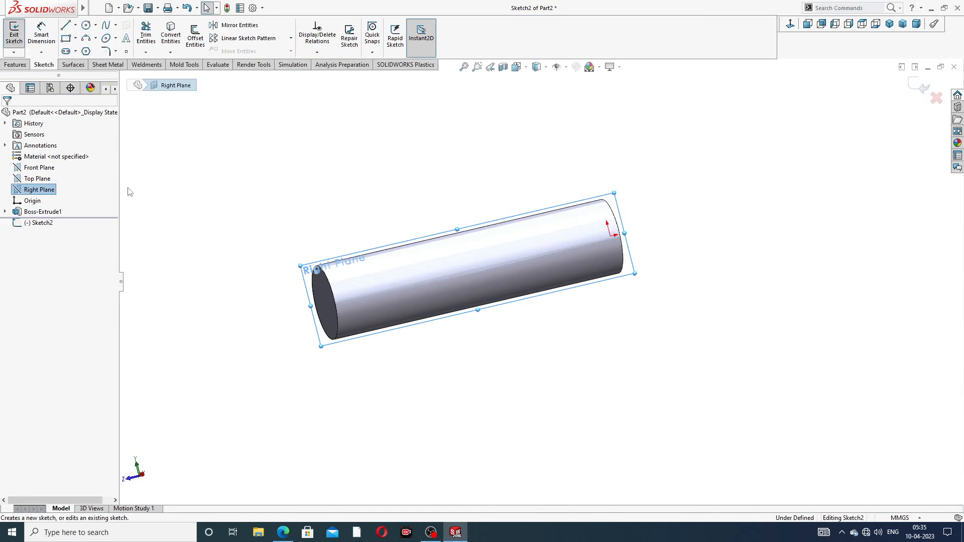
click(788, 23)
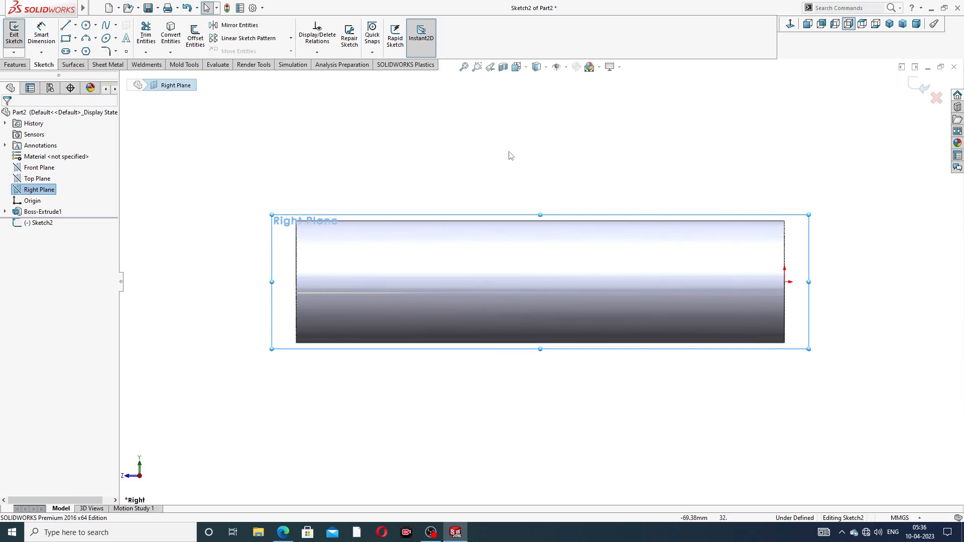
mouse_move(606, 201)
middle_down()
mouse_move(571, 180)
mouse_move(603, 181)
mouse_move(602, 189)
middle_up()
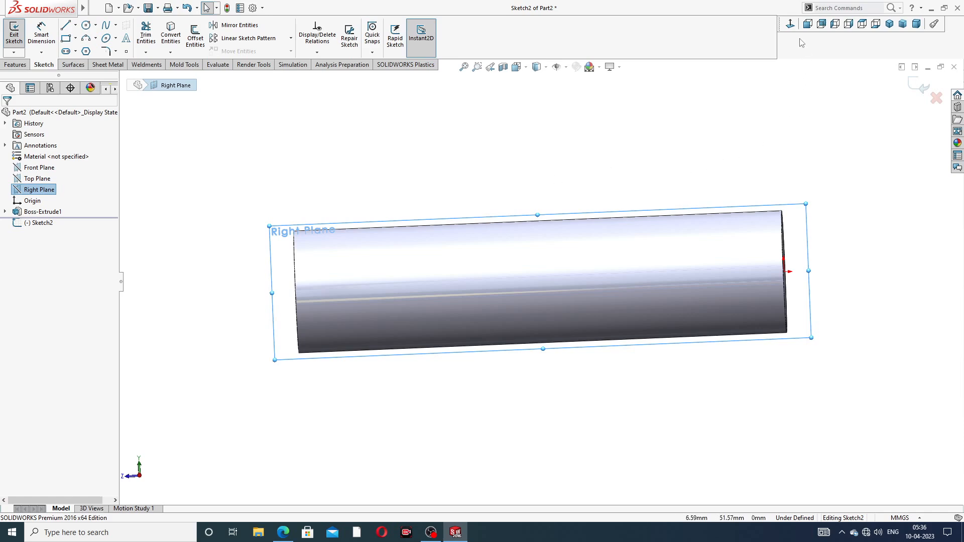
click(791, 24)
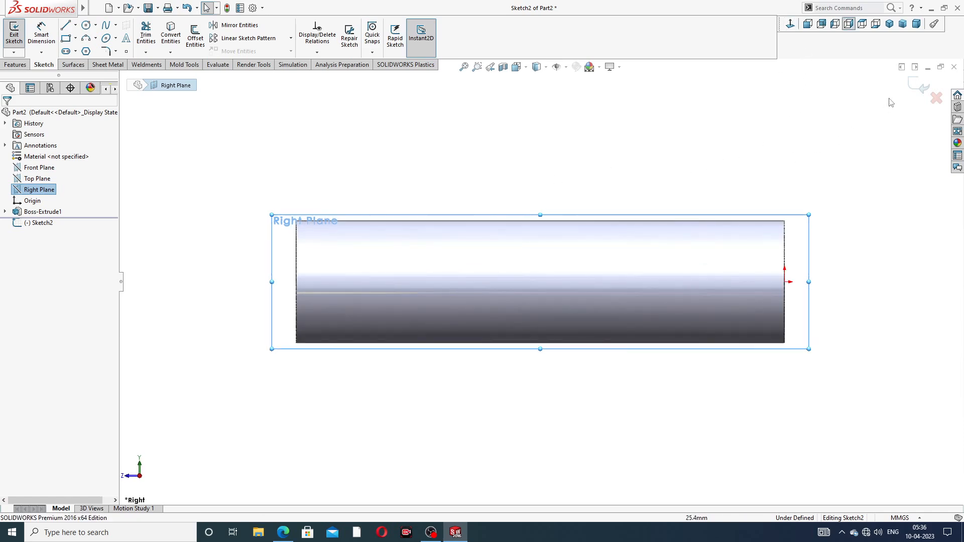
click(922, 86)
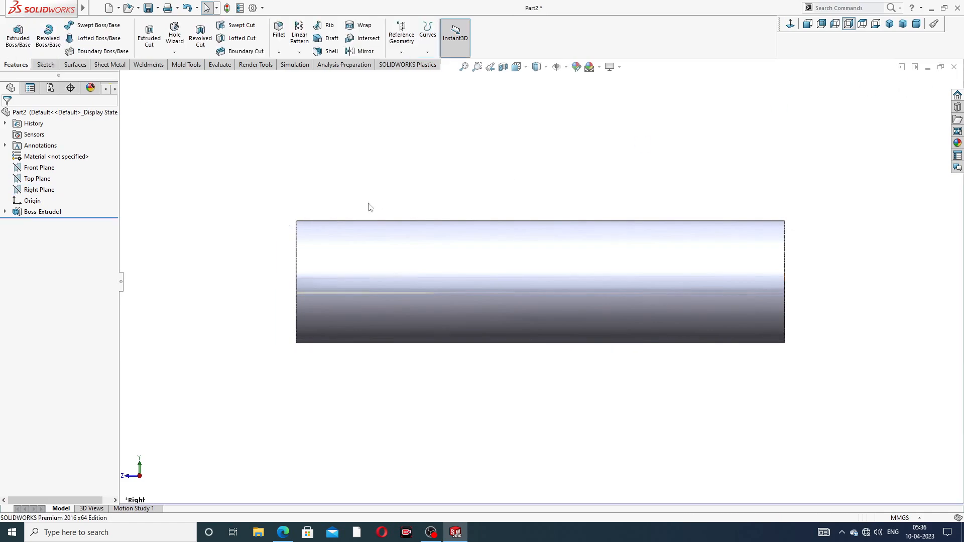
- Open a new sketch on the cylinder's flat end face
click(41, 168)
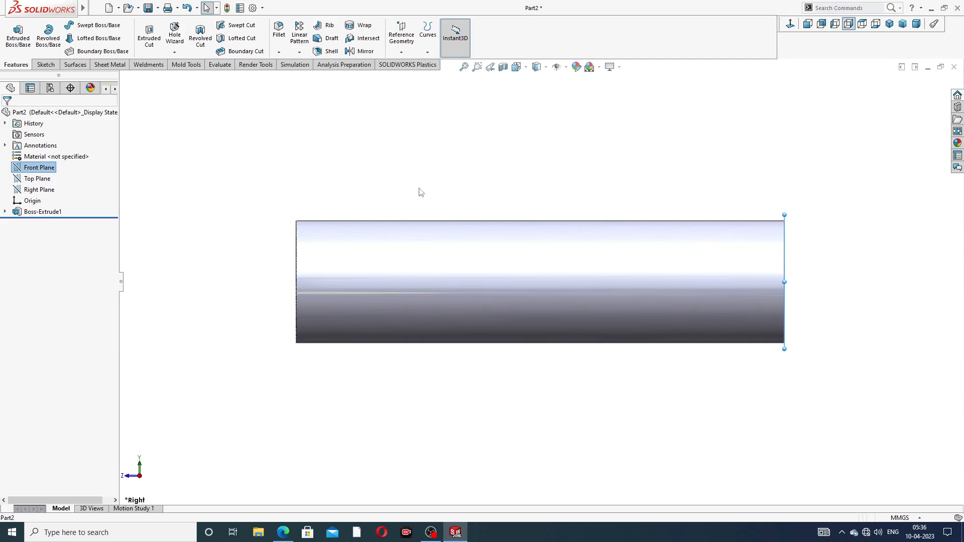
middle_drag(455, 186, 430, 188)
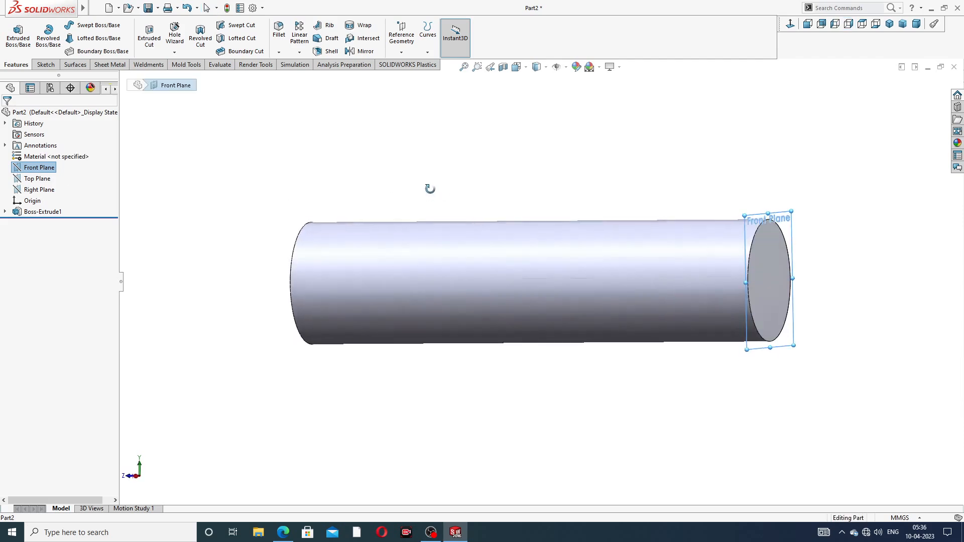
click(500, 159)
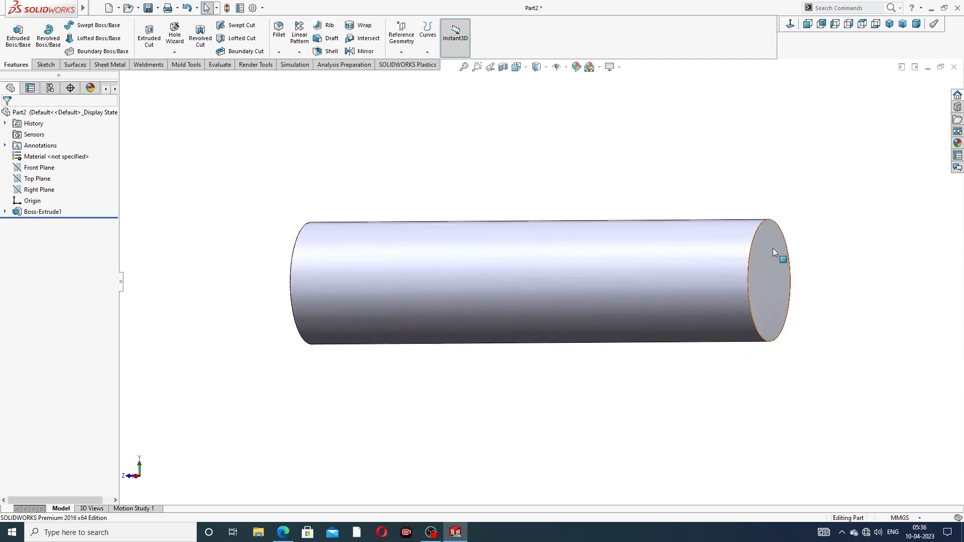
mouse_move(771, 249)
middle_down()
mouse_move(839, 243)
mouse_move(811, 252)
mouse_move(770, 233)
mouse_move(755, 248)
middle_up()
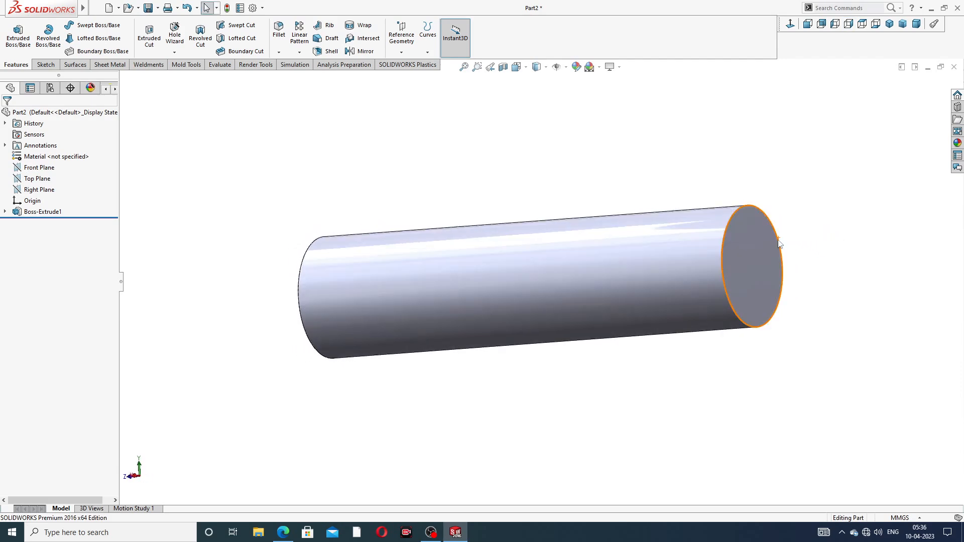
click(754, 248)
click(793, 219)
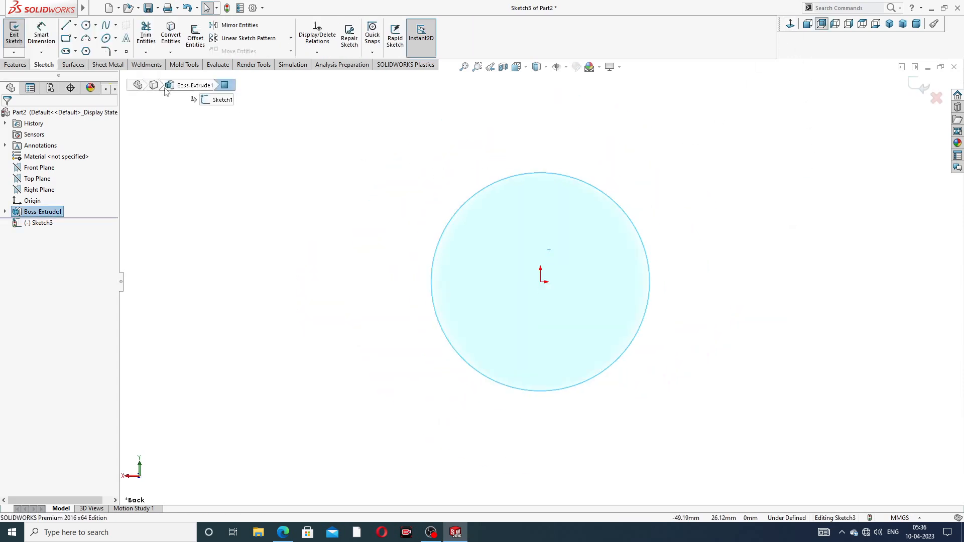
- Sketch a small circle centred on the end face's outer edge, about 5.7 mm in diameter
click(86, 27)
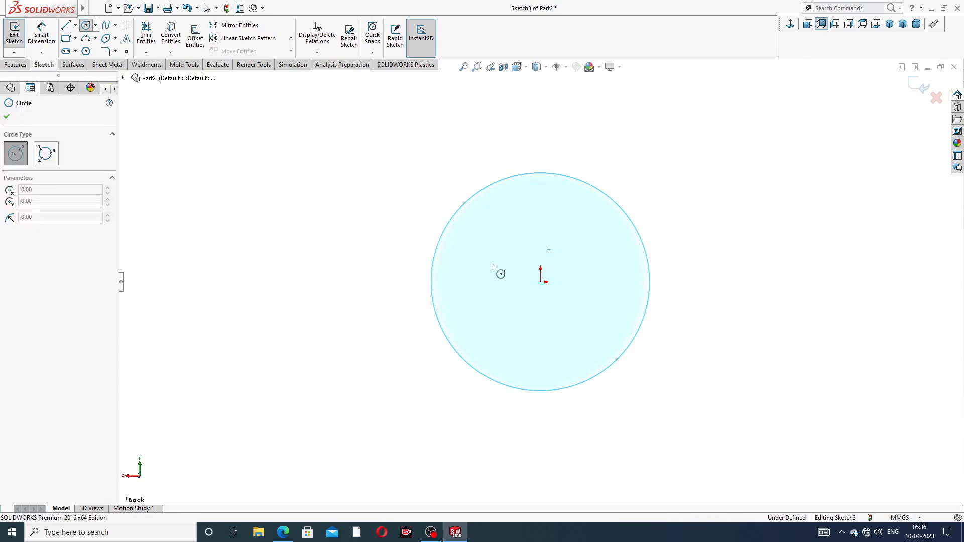
click(430, 282)
click(436, 262)
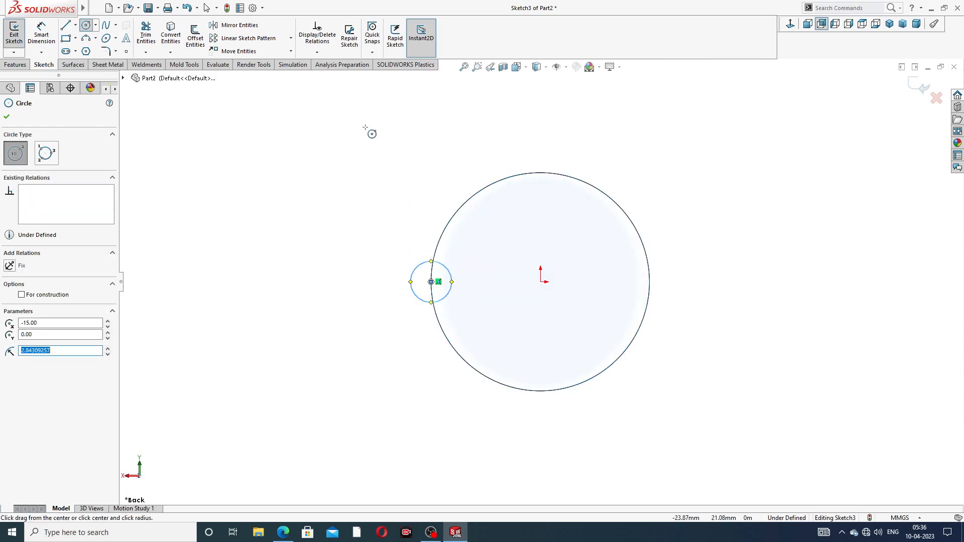
right_click(375, 157)
click(414, 165)
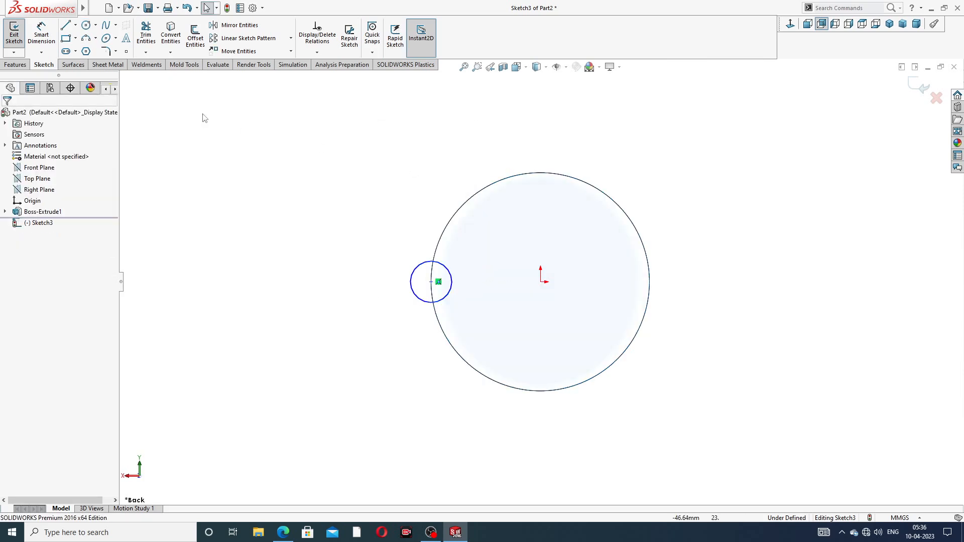
- Dimension the small circle's diameter as 7 mm
click(45, 37)
click(420, 264)
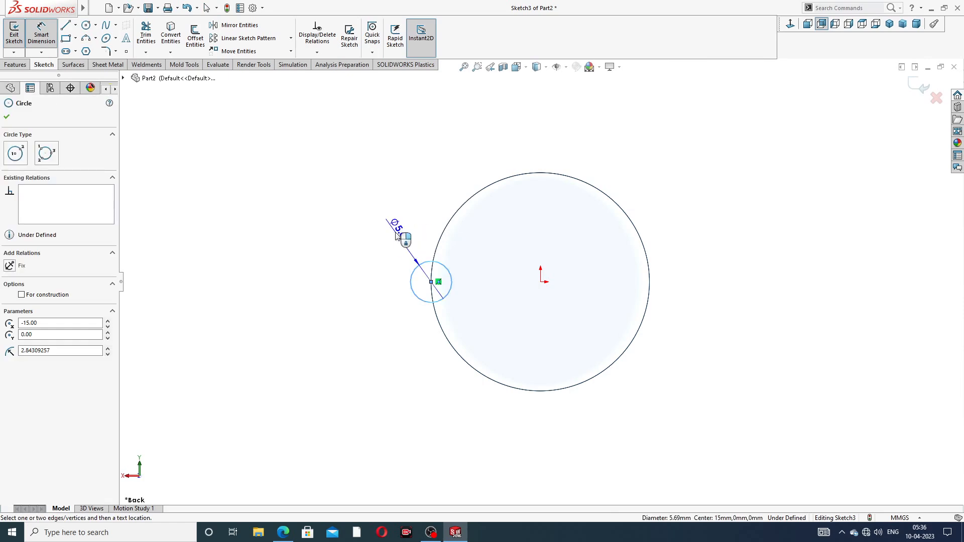
click(397, 235)
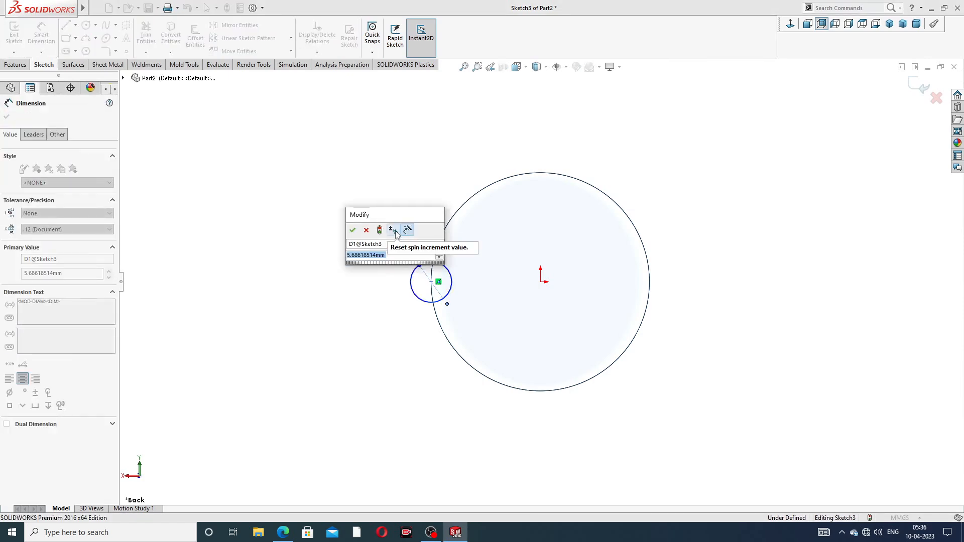
text(7)
key(Return)
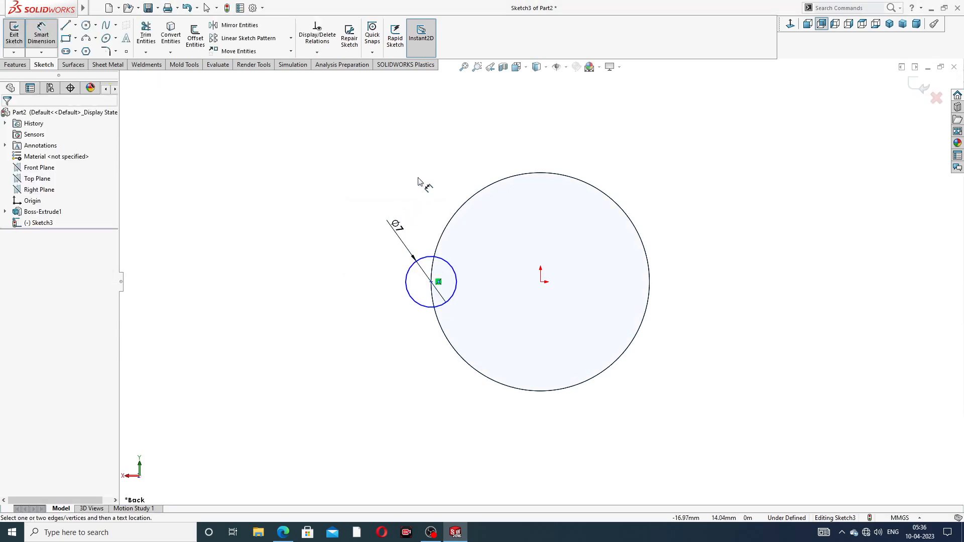
- Add a horizontal relation between the small circle's centre and the origin
right_click(418, 179)
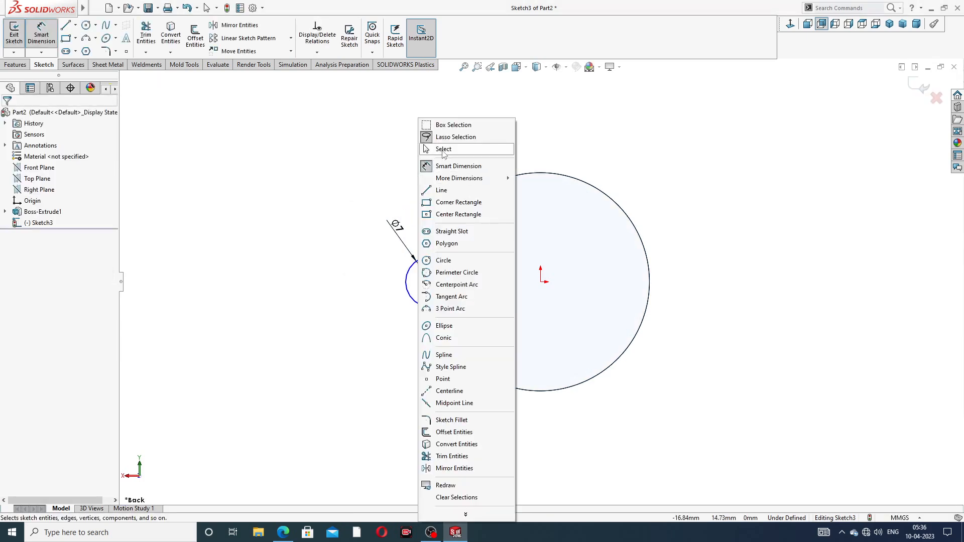
click(437, 153)
click(432, 283)
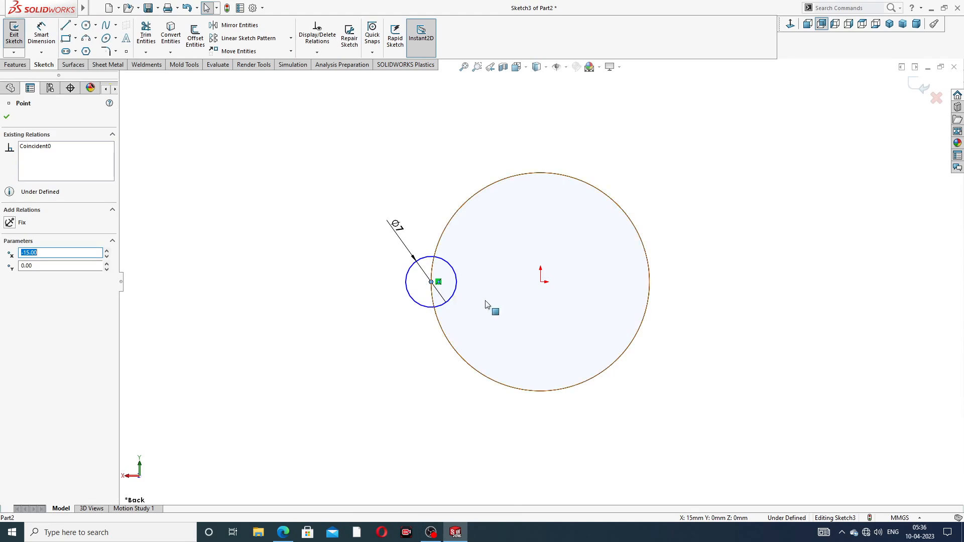
ctrl+click(541, 283)
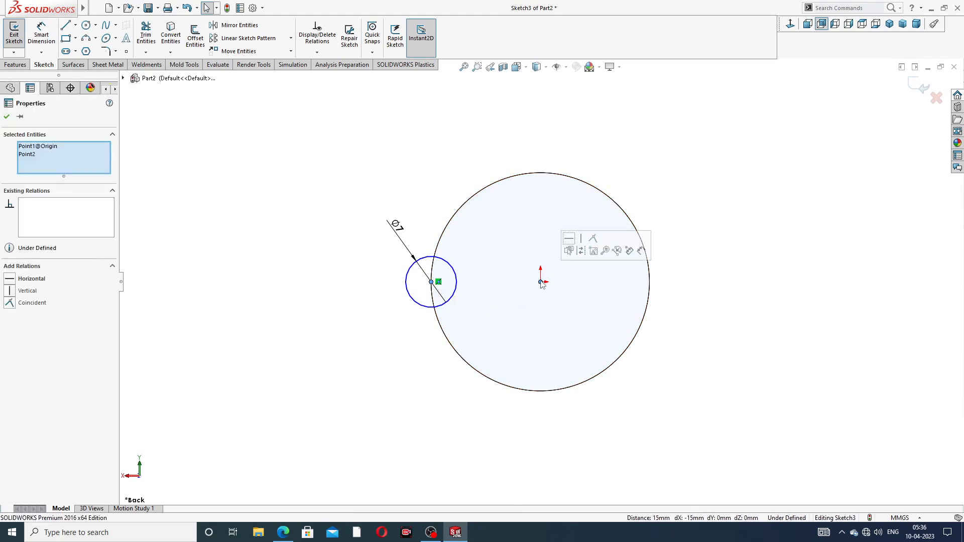
click(570, 240)
click(691, 168)
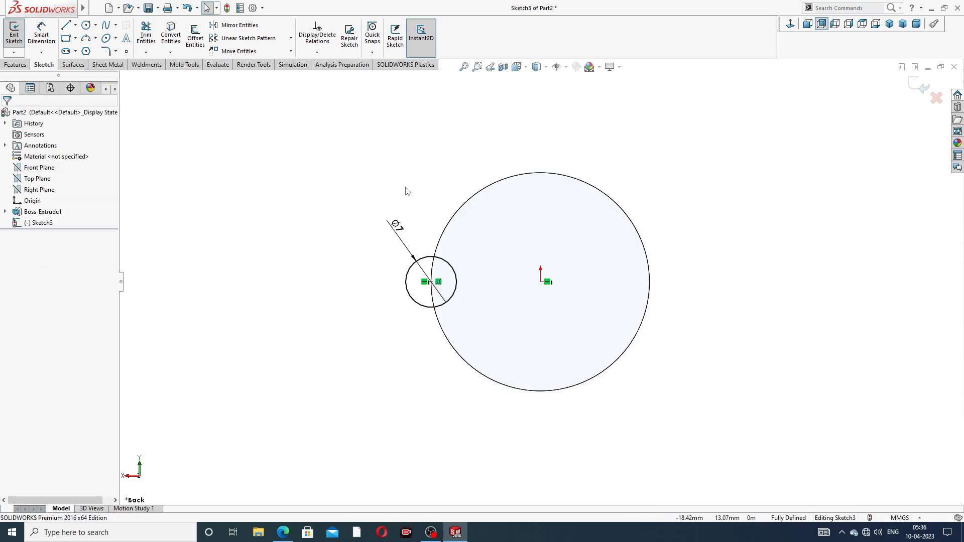
- Cut-extrude the small circle 80 mm into the cylinder from its end face to form a groove
mouse_move(697, 146)
middle_down()
mouse_move(783, 119)
mouse_move(693, 161)
mouse_move(673, 101)
mouse_move(676, 113)
middle_up()
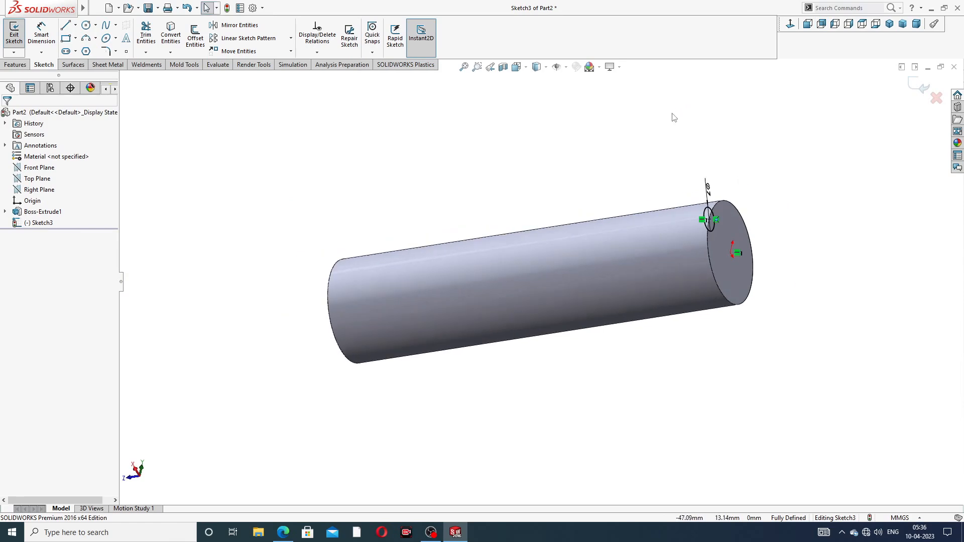
click(15, 64)
click(149, 35)
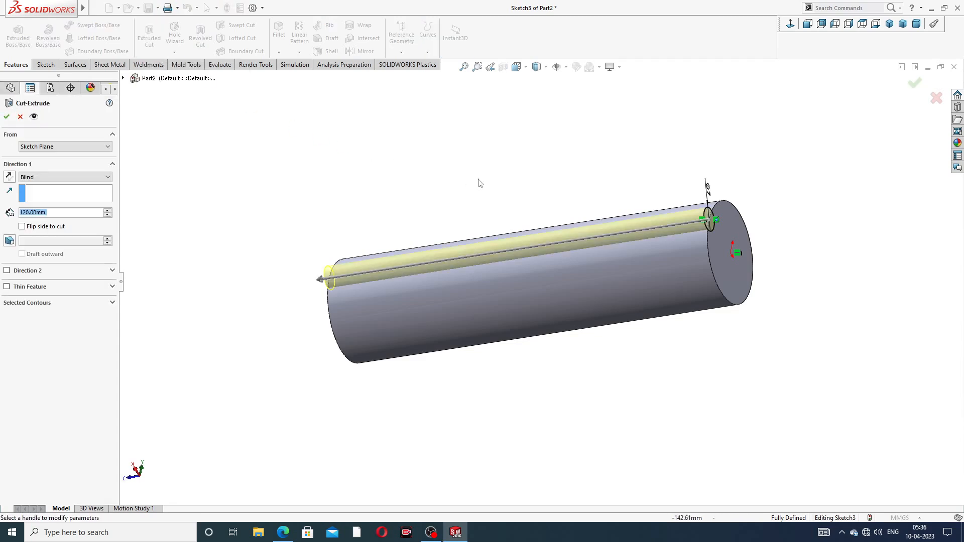
middle_drag(478, 188, 534, 146)
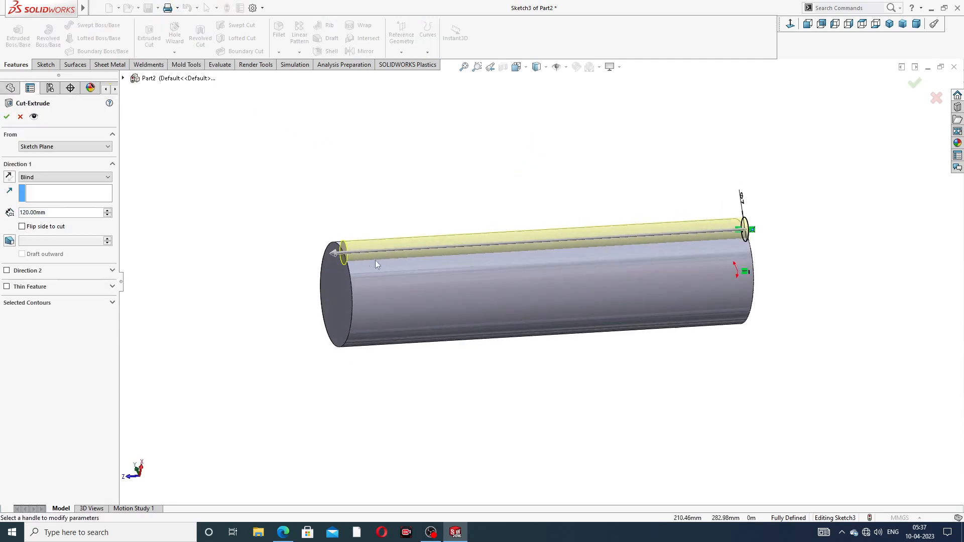
click(54, 214)
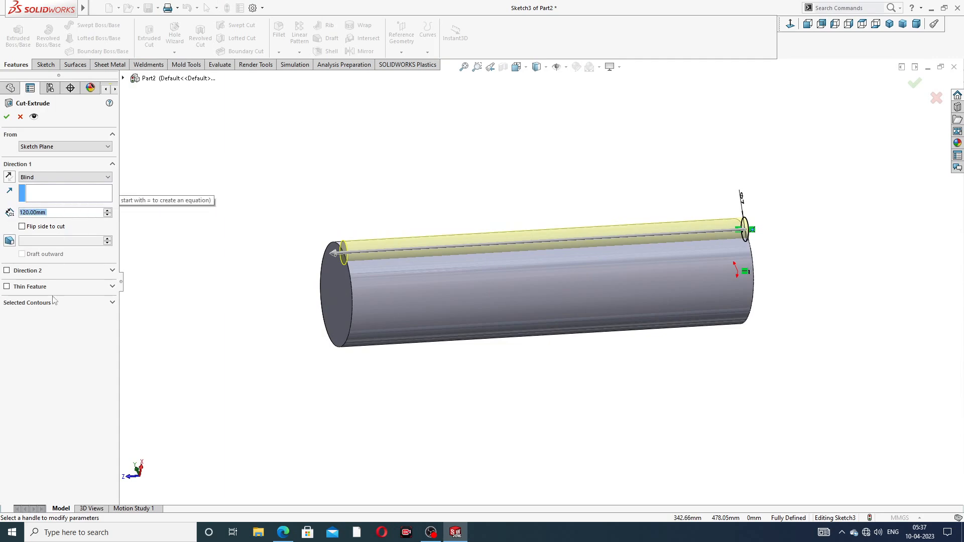
click(289, 526)
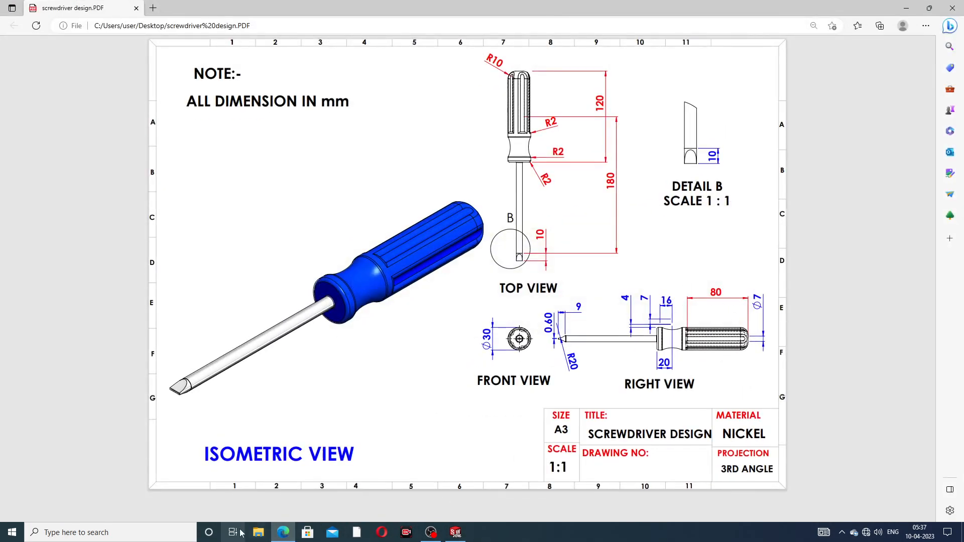
click(284, 531)
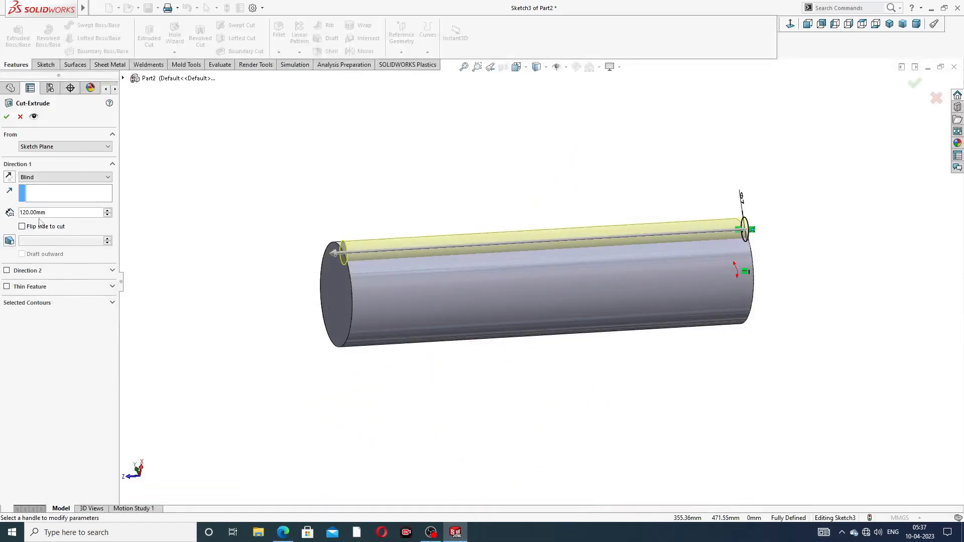
drag(53, 215, 1, 217)
text(80)
key(Return)
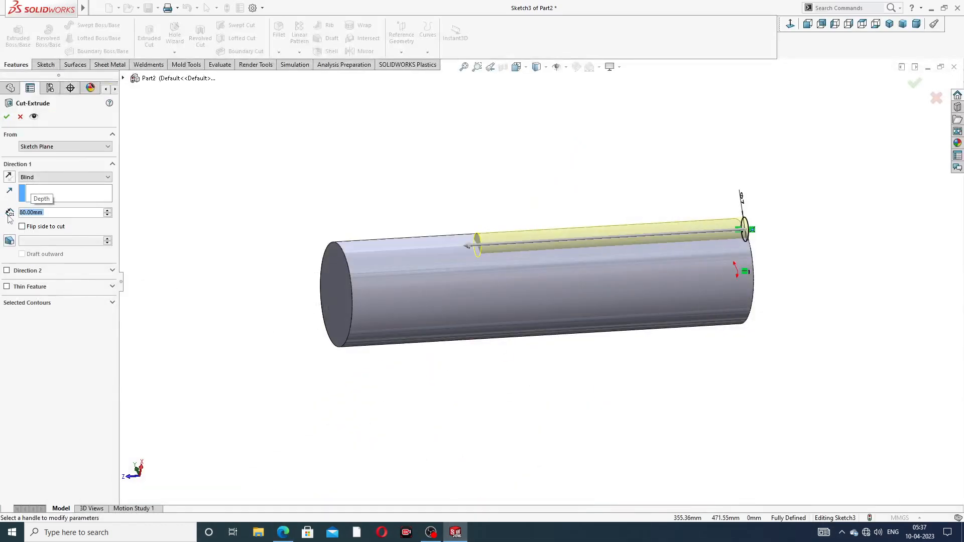
click(6, 118)
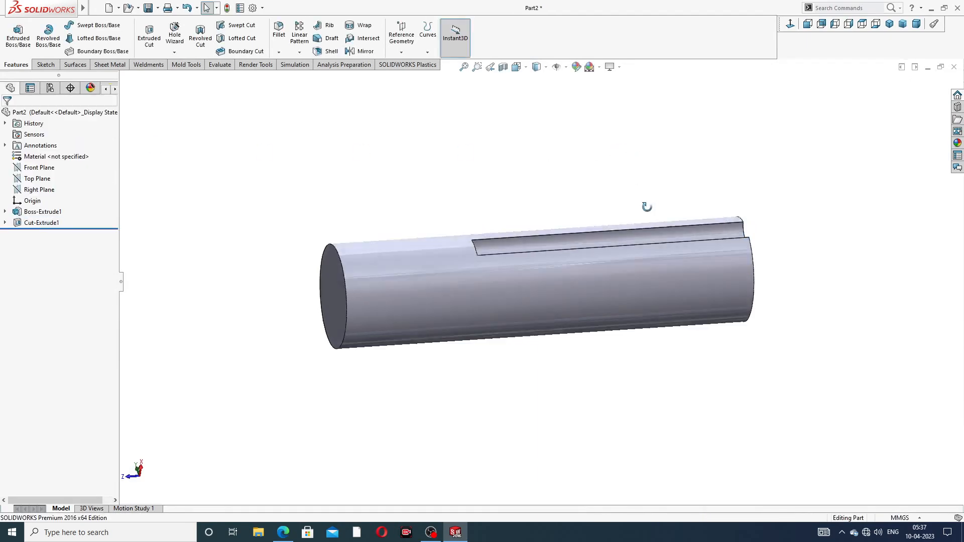
- Circular-pattern the groove cut around the cylinder's face, 6 equally spaced instances over 360 degrees
middle_drag(647, 207, 544, 272)
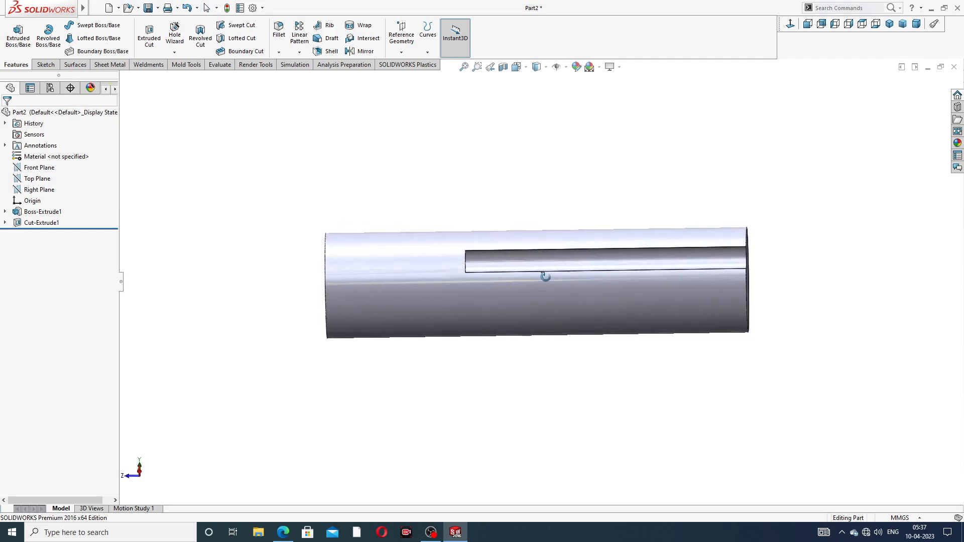
click(299, 52)
click(324, 77)
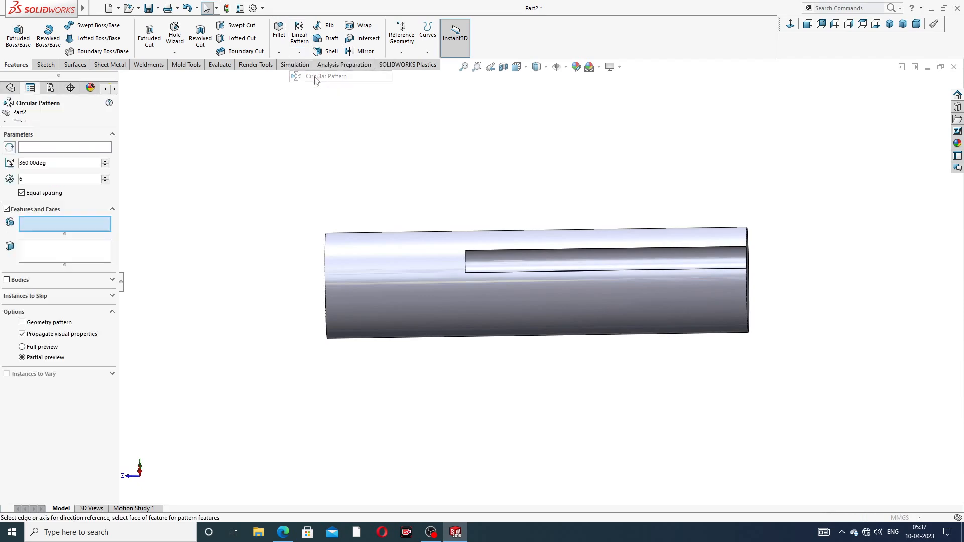
middle_drag(490, 217, 464, 185)
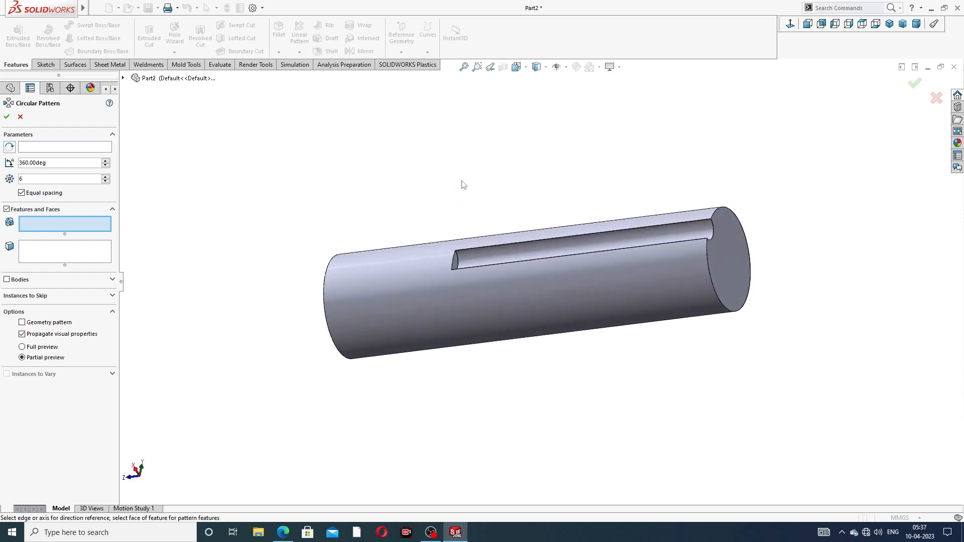
click(47, 148)
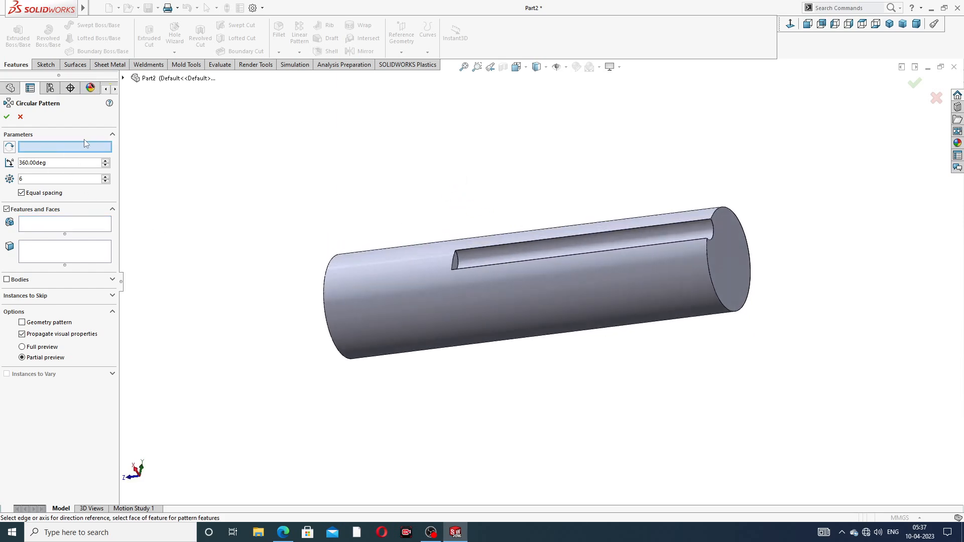
click(402, 277)
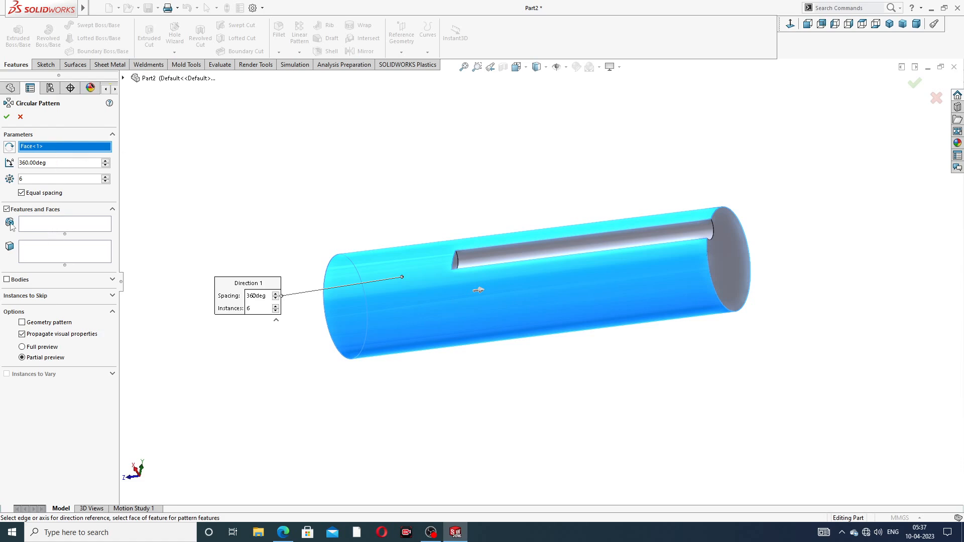
click(45, 226)
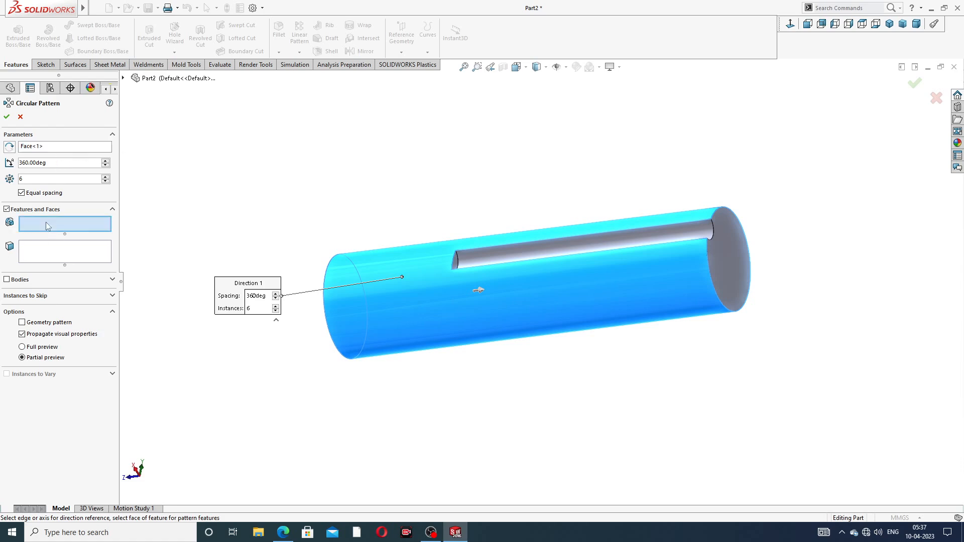
click(486, 257)
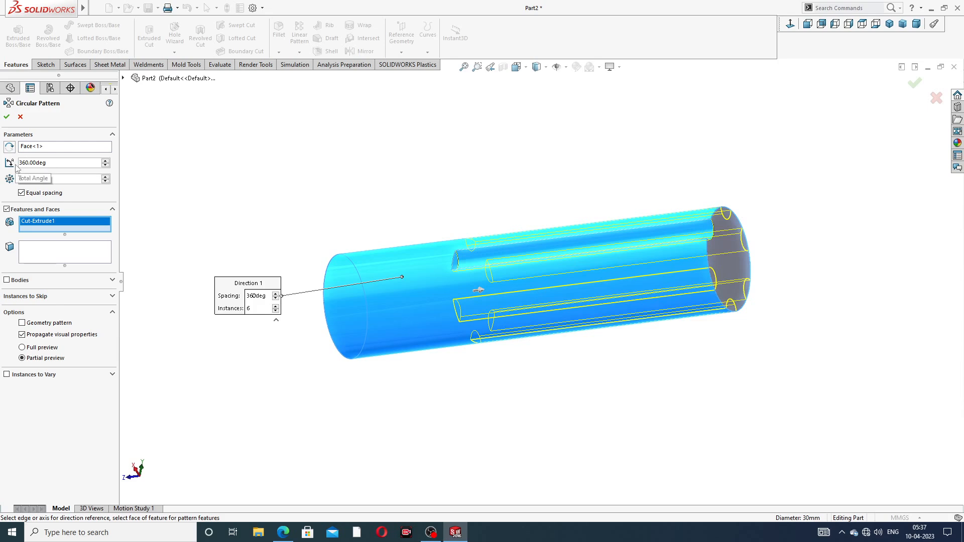
click(6, 116)
- Open a new sketch on the Right Plane, viewed normal to it
middle_drag(478, 186, 544, 181)
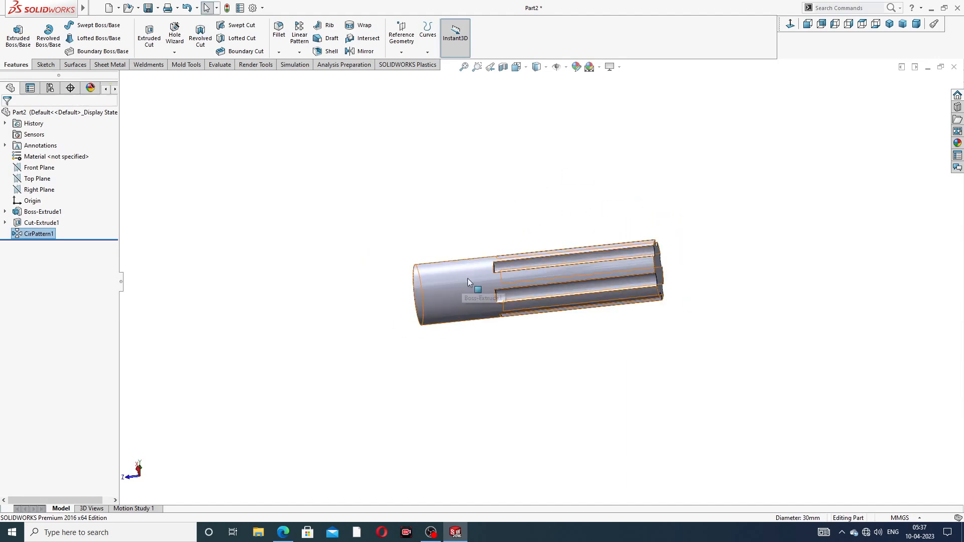
middle_drag(468, 281, 623, 199)
click(283, 533)
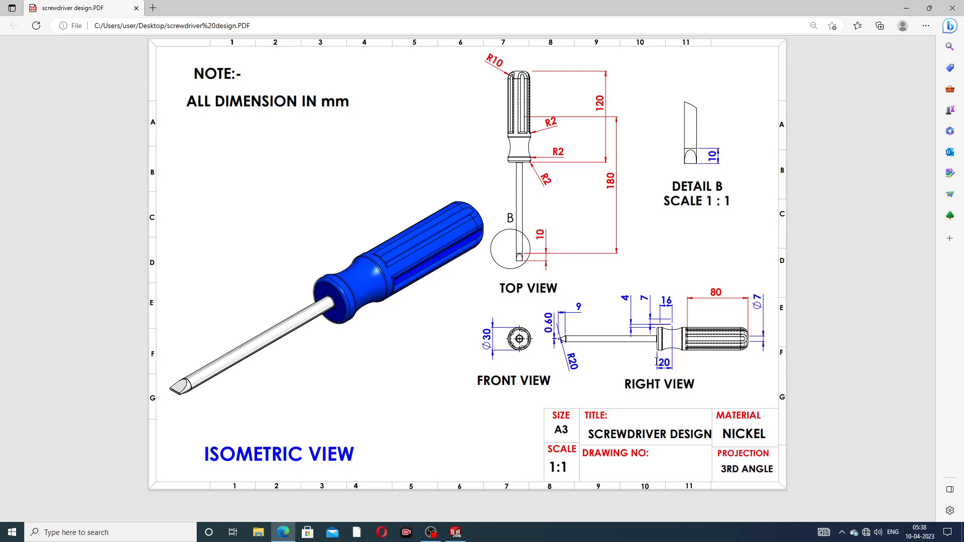
click(284, 532)
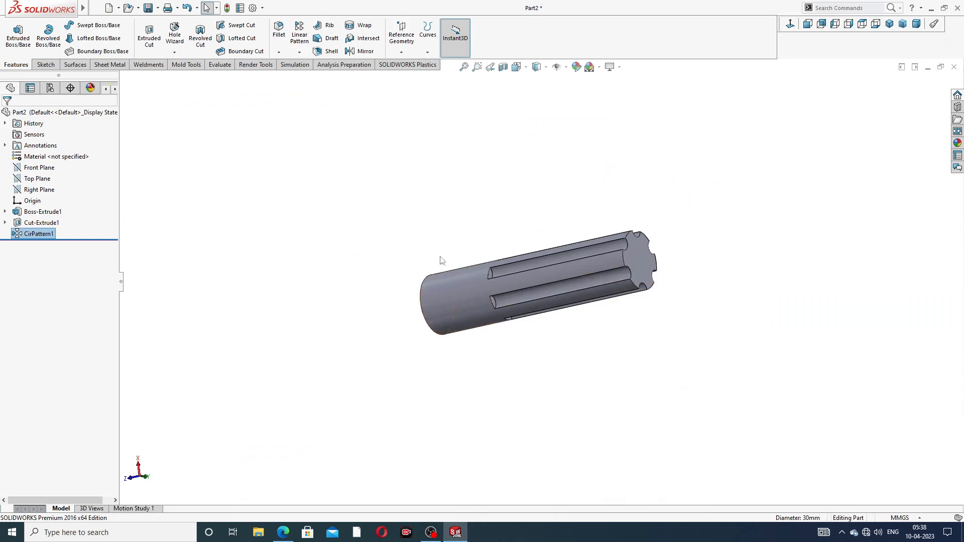
middle_drag(503, 281, 561, 242)
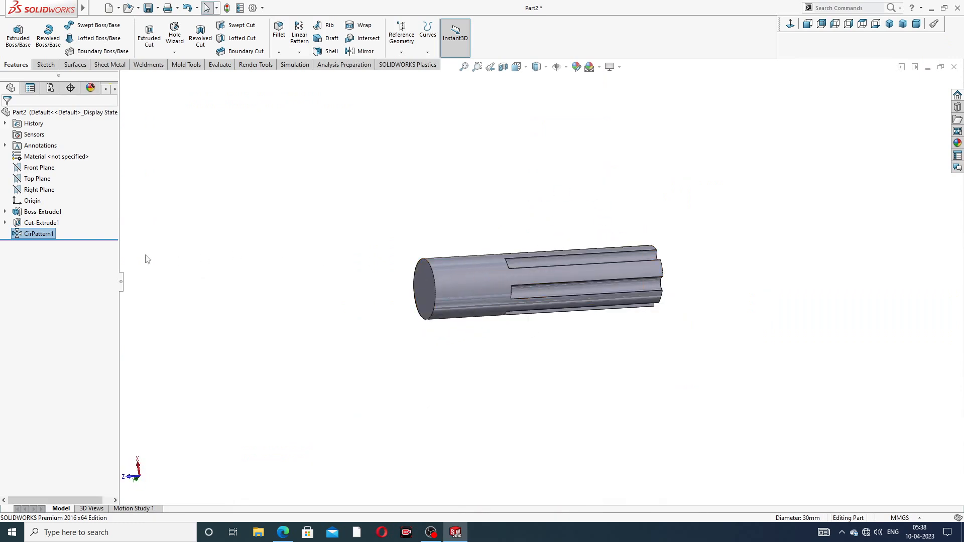
click(889, 24)
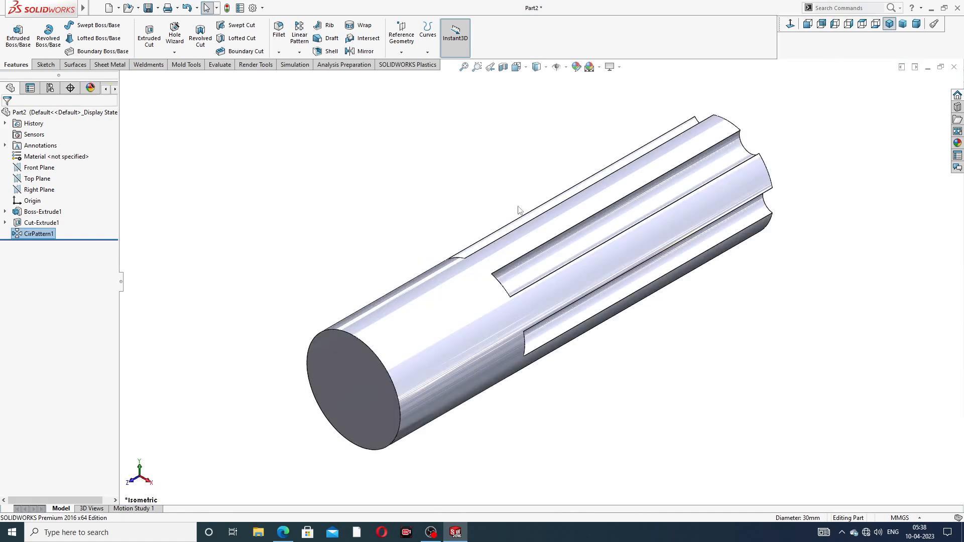
scroll(479, 204, up, 1)
click(40, 189)
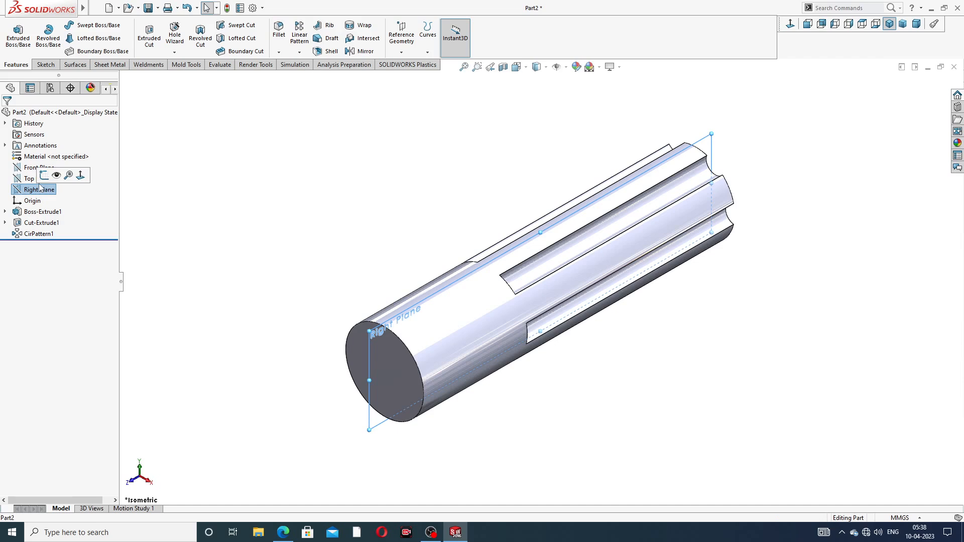
click(53, 175)
click(790, 24)
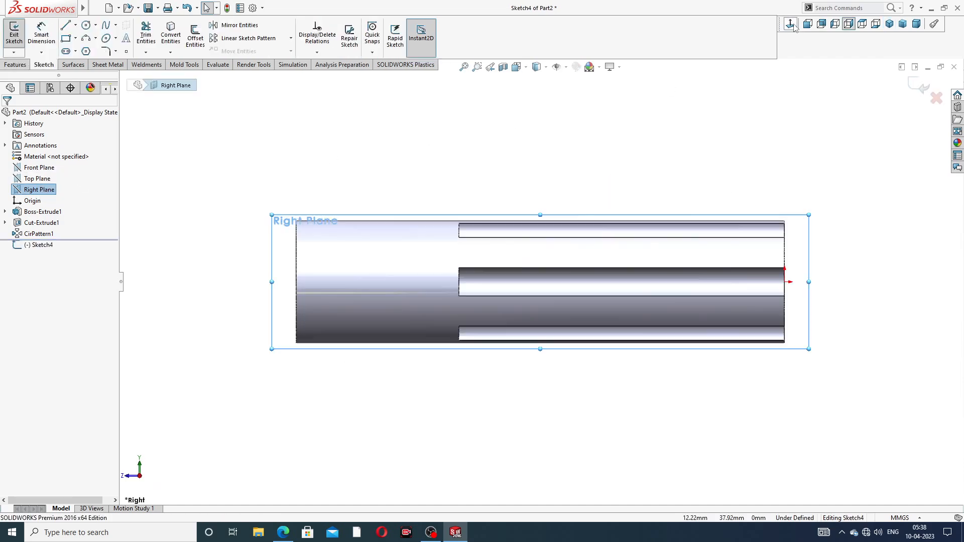
- Sketch an ellipse above the handle, about 26 mm wide and 10 mm tall
scroll(373, 260, down, 2)
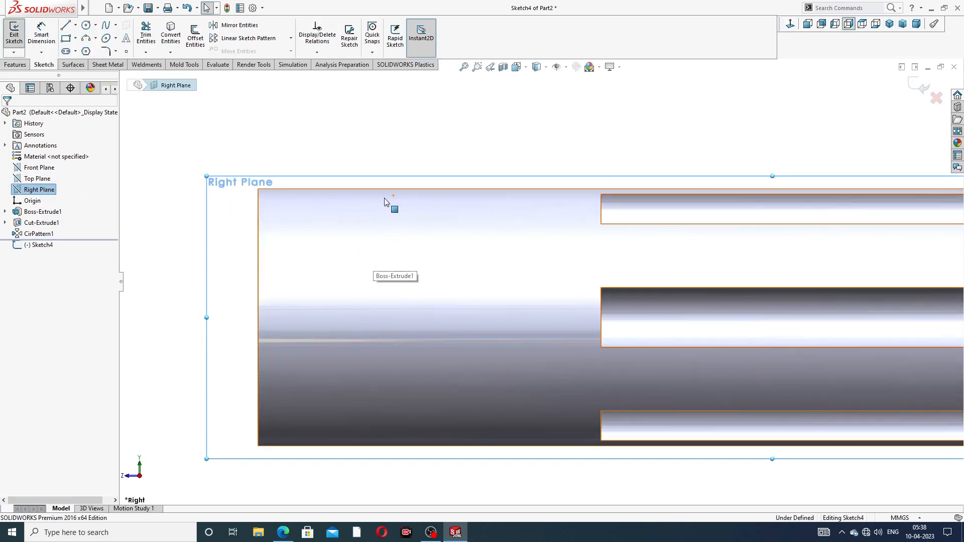
click(106, 39)
scroll(417, 186, down, 1)
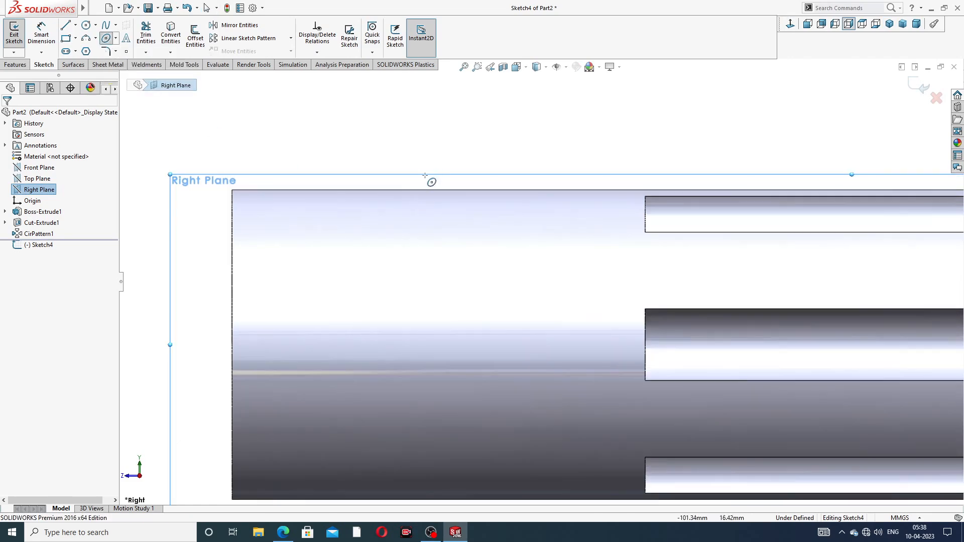
click(455, 156)
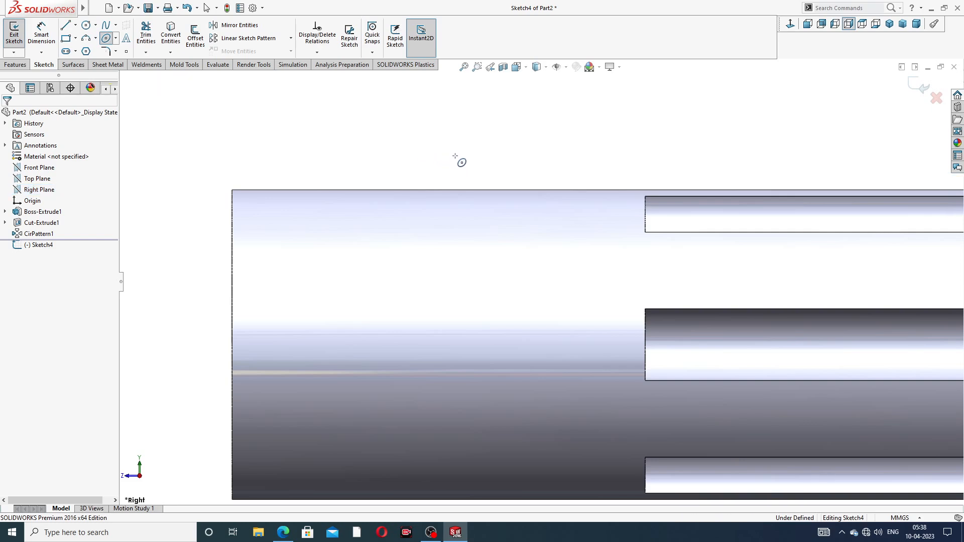
click(455, 205)
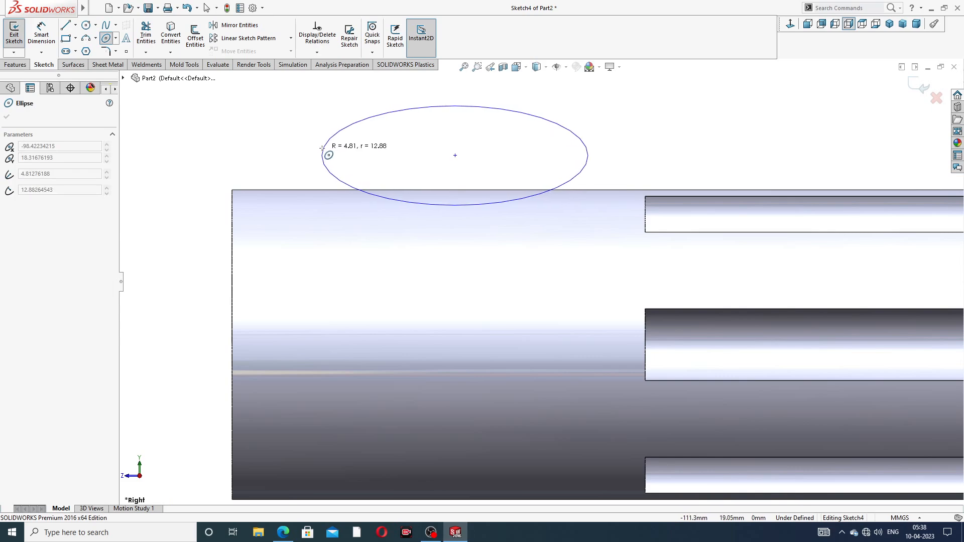
click(323, 143)
right_click(585, 120)
click(609, 125)
scroll(536, 160, up, 2)
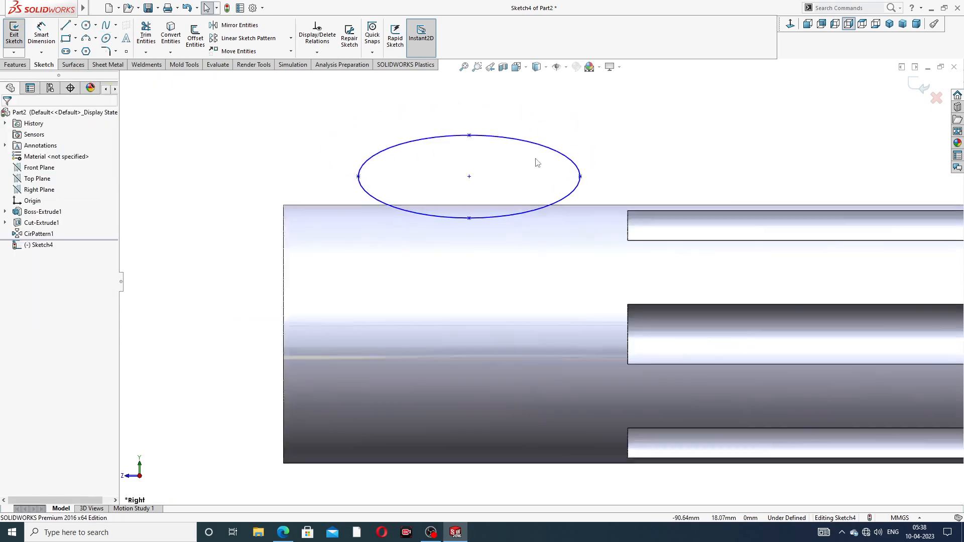
scroll(523, 185, down, 2)
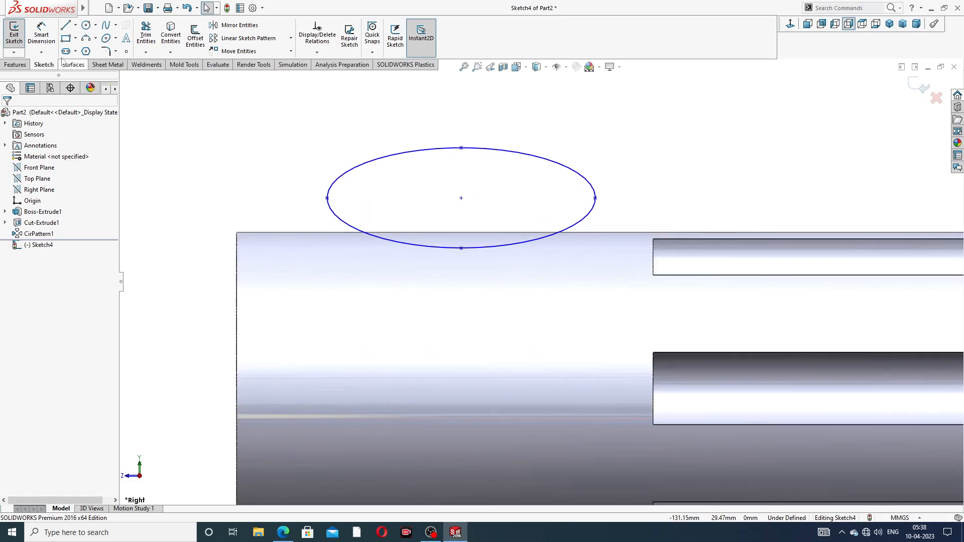
- Dimension the ellipse's horizontal semi-axis, from its centre to its left end, as 16 mm
click(41, 36)
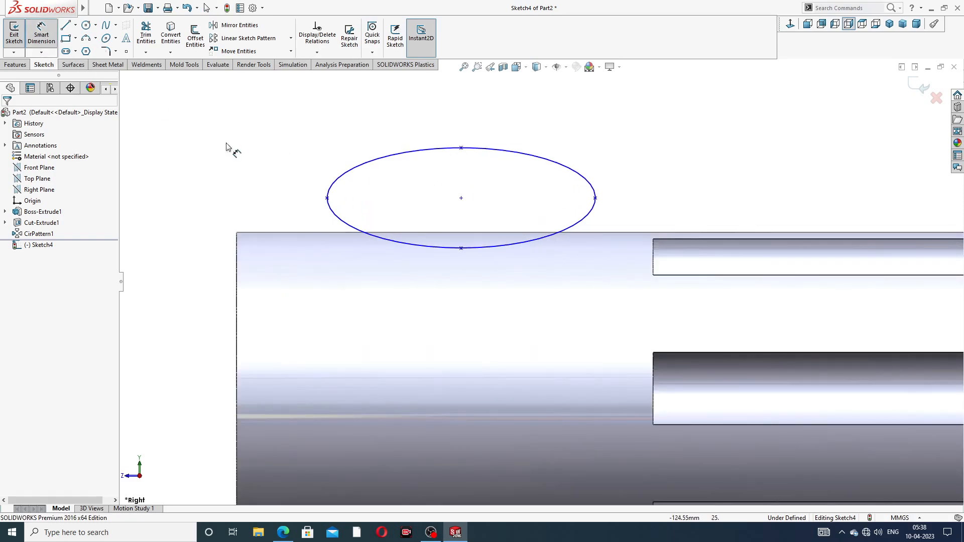
click(462, 199)
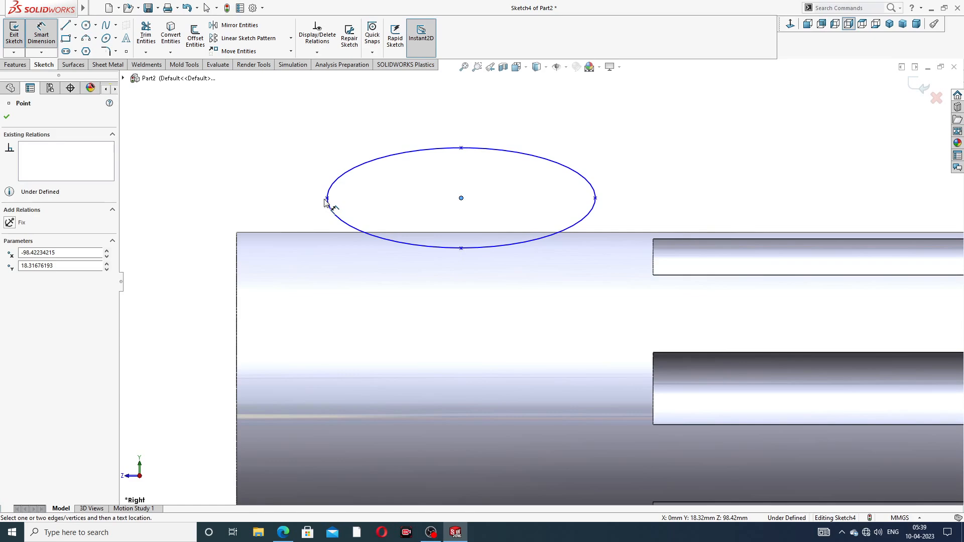
click(326, 198)
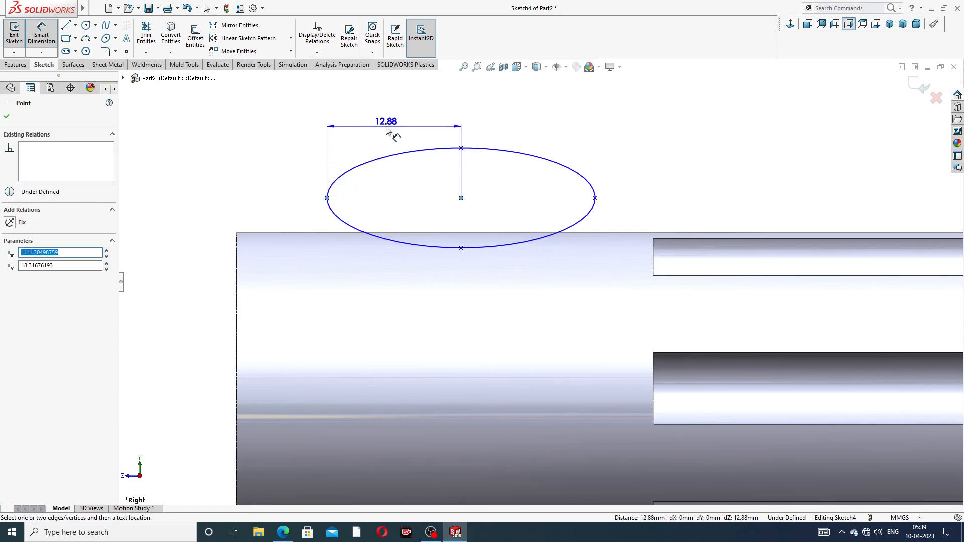
click(387, 131)
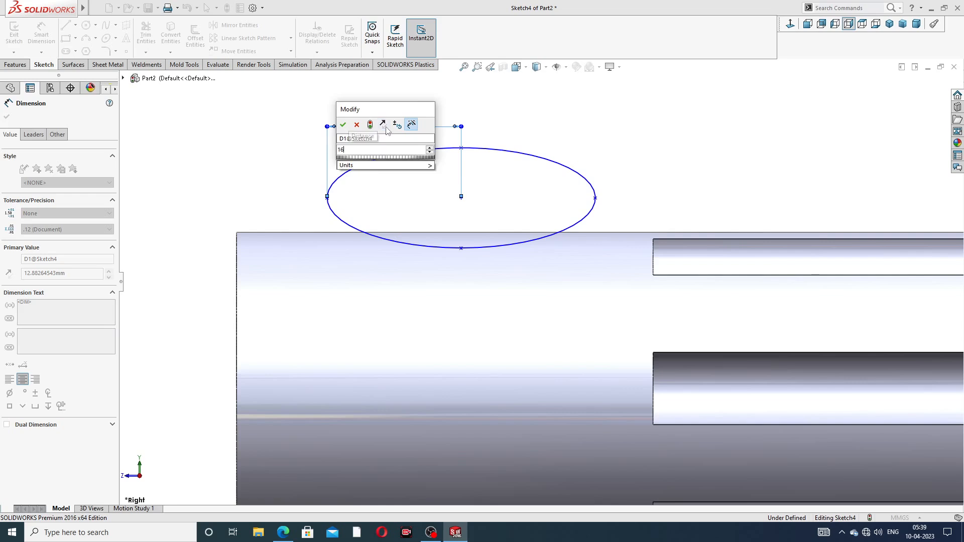
key(Return)
click(433, 183)
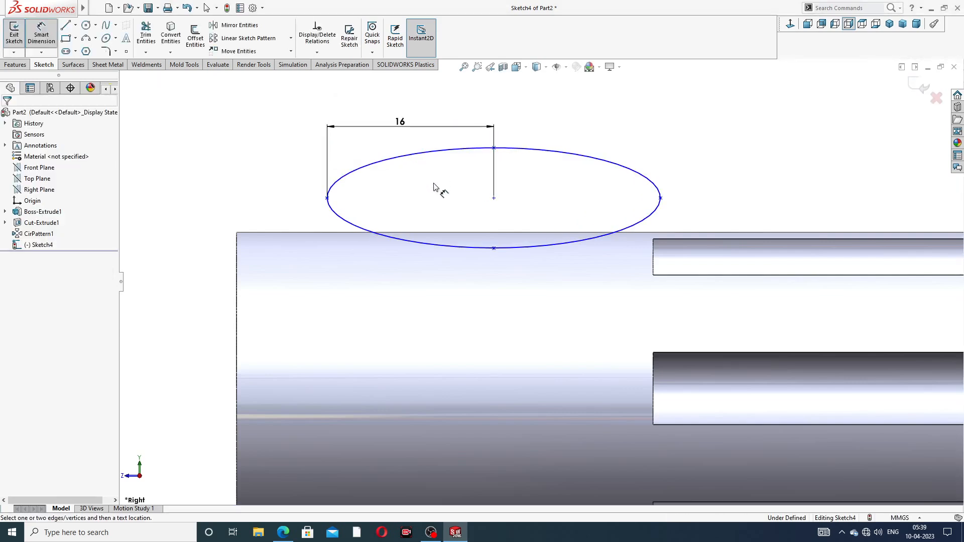
click(327, 198)
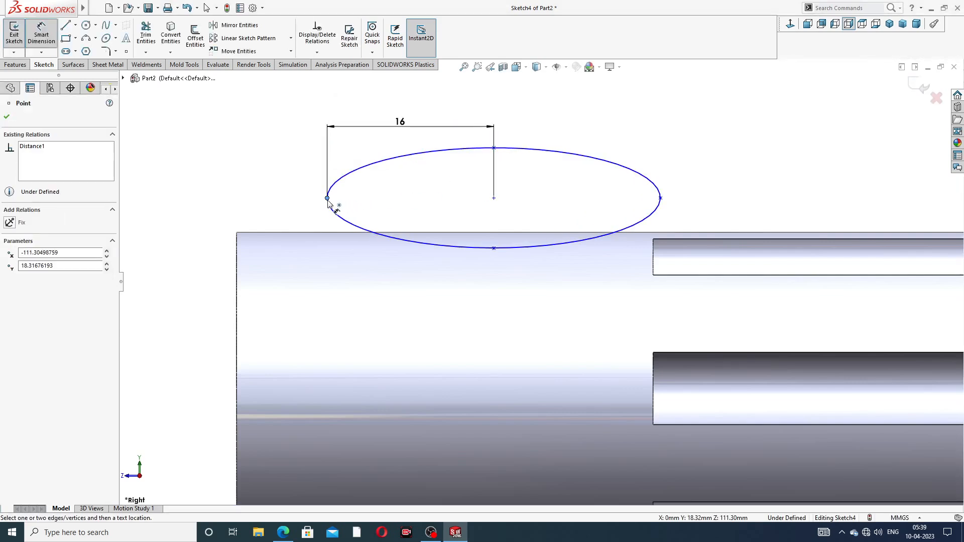
click(414, 215)
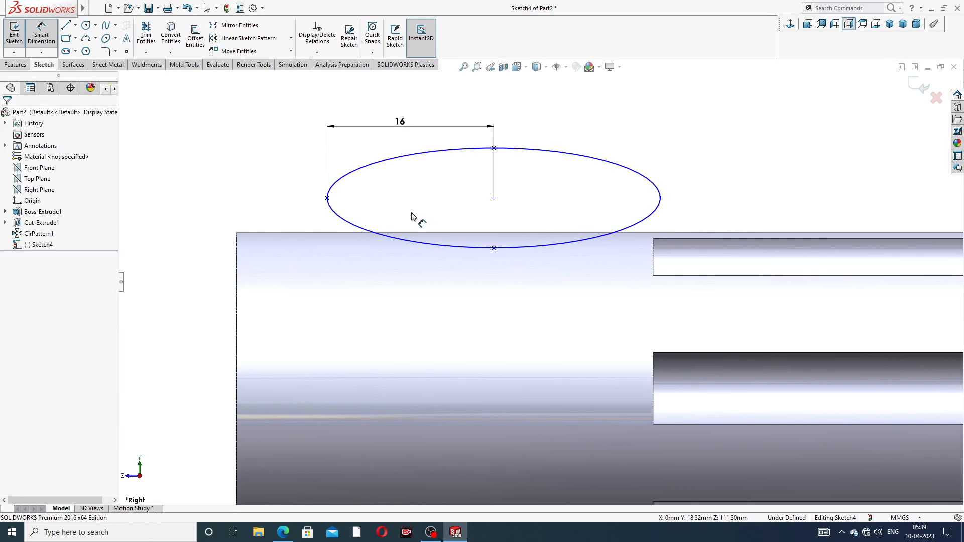
- Dimension the ellipse's vertical semi-axis, from its centre to its top point, as 7 mm
click(494, 148)
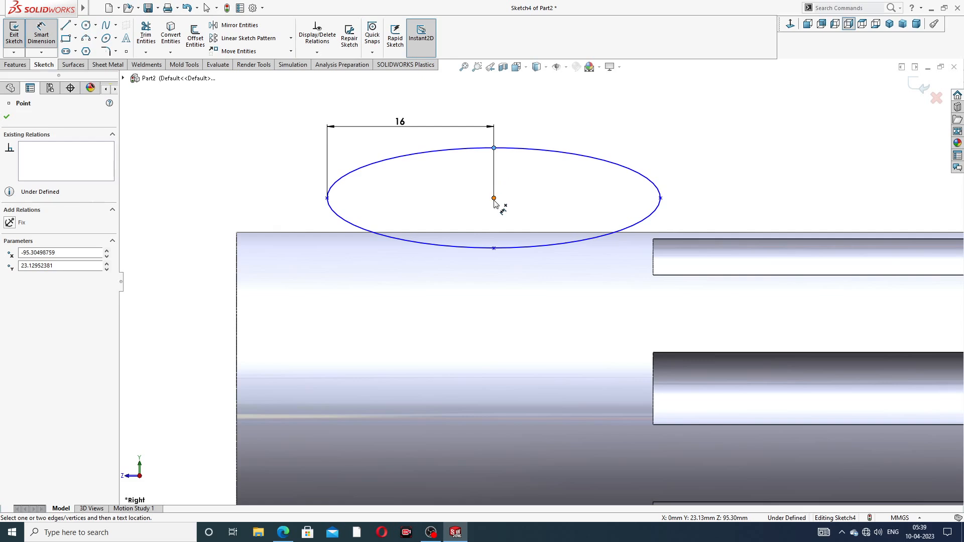
click(494, 199)
click(289, 174)
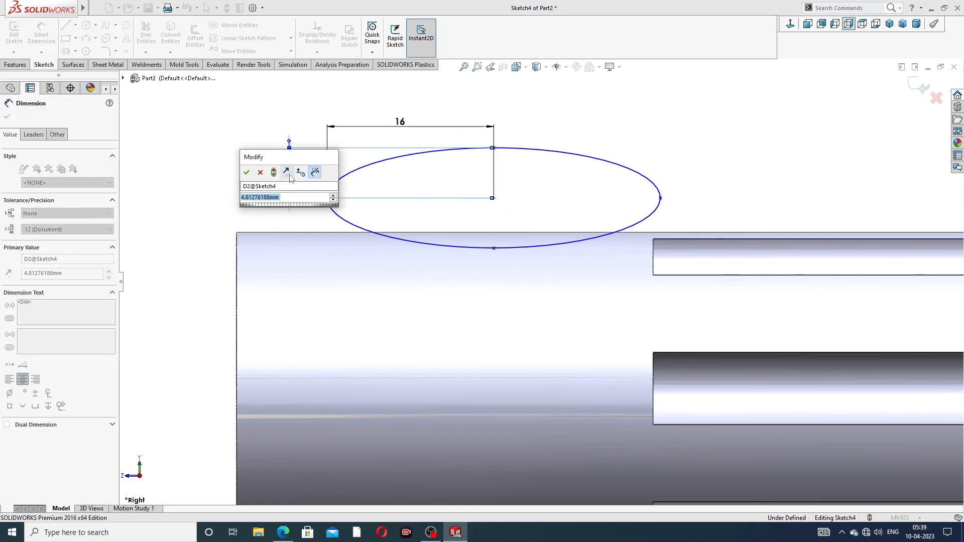
text(7)
key(Return)
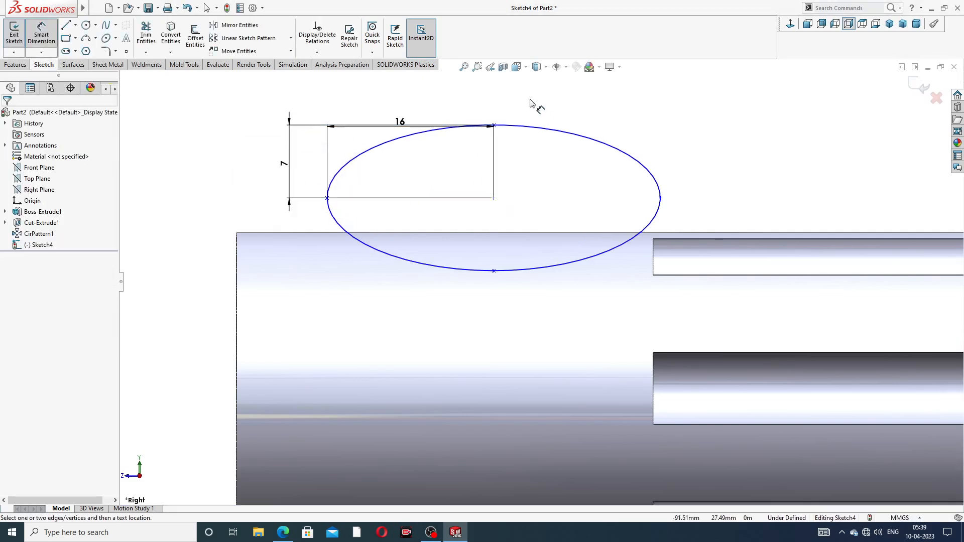
drag(404, 124, 406, 107)
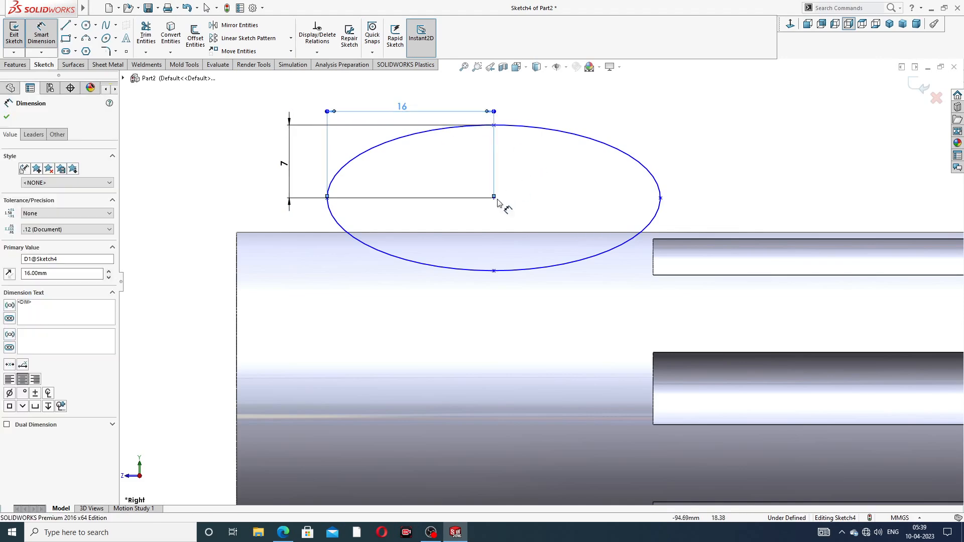
click(408, 221)
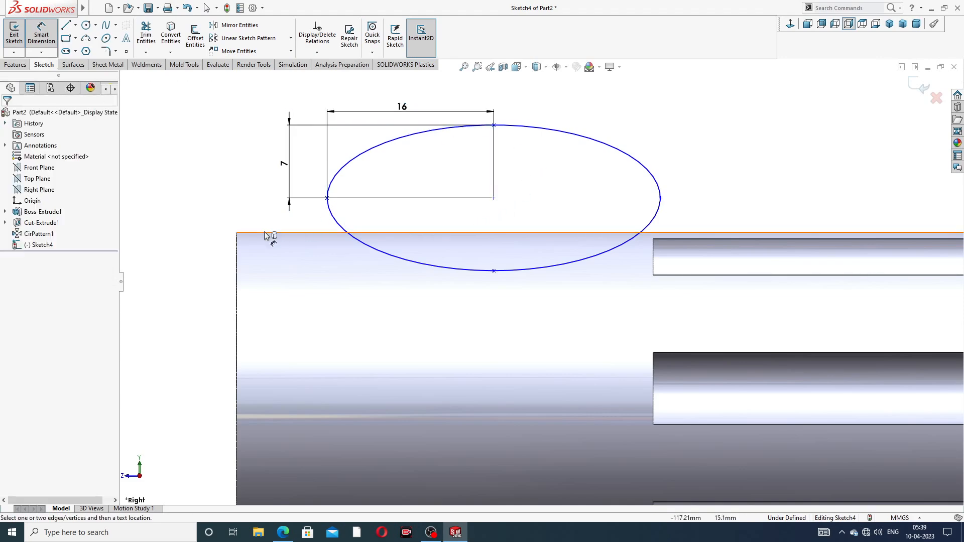
- Dimension the ellipse centre's distance above the handle's top edge as 4 mm
click(493, 198)
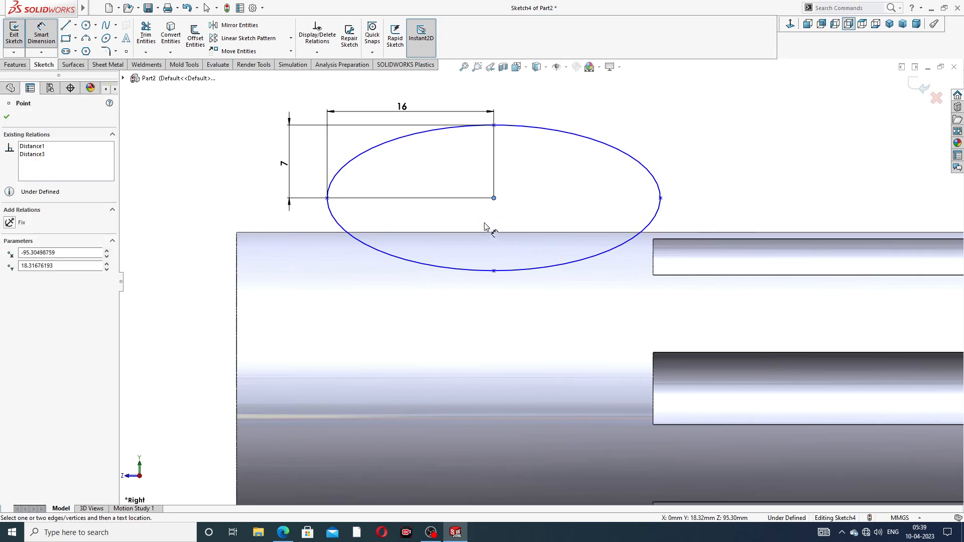
click(492, 233)
click(210, 213)
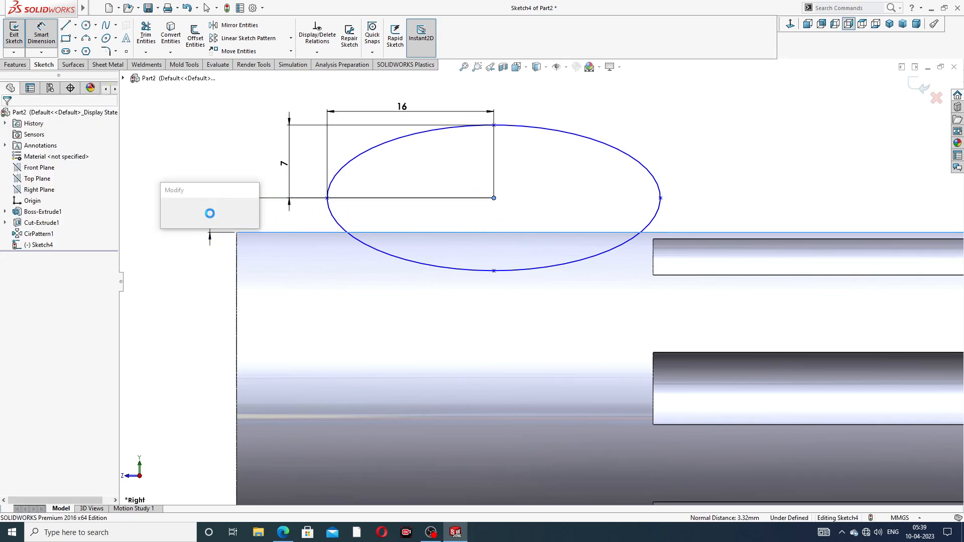
text(4)
key(Return)
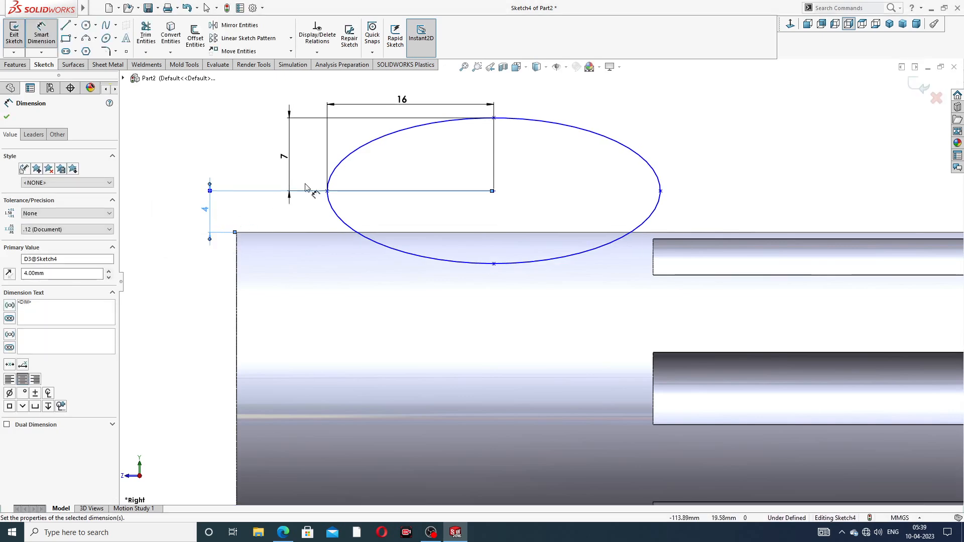
- Dimension the horizontal distance from the handle's left end to the ellipse centre as 20 mm
click(507, 210)
click(494, 192)
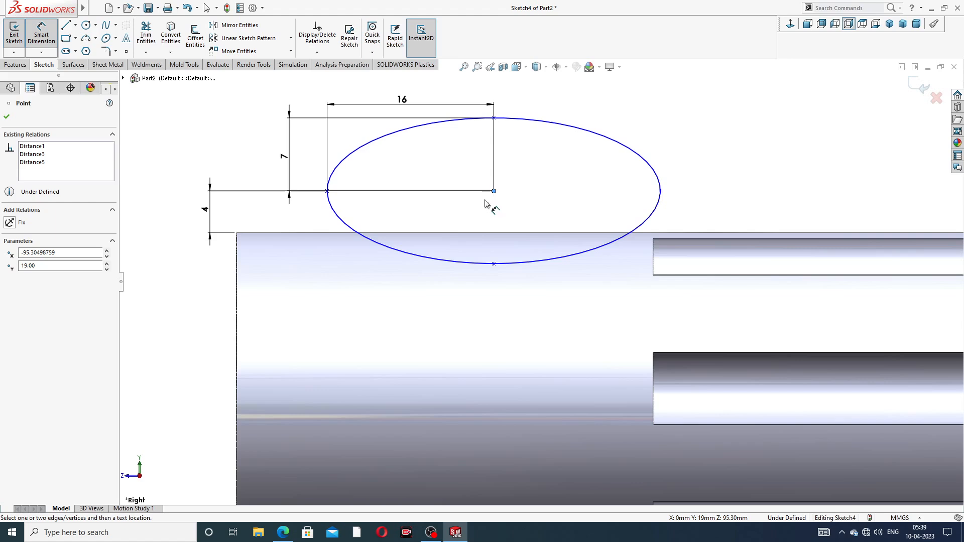
click(238, 272)
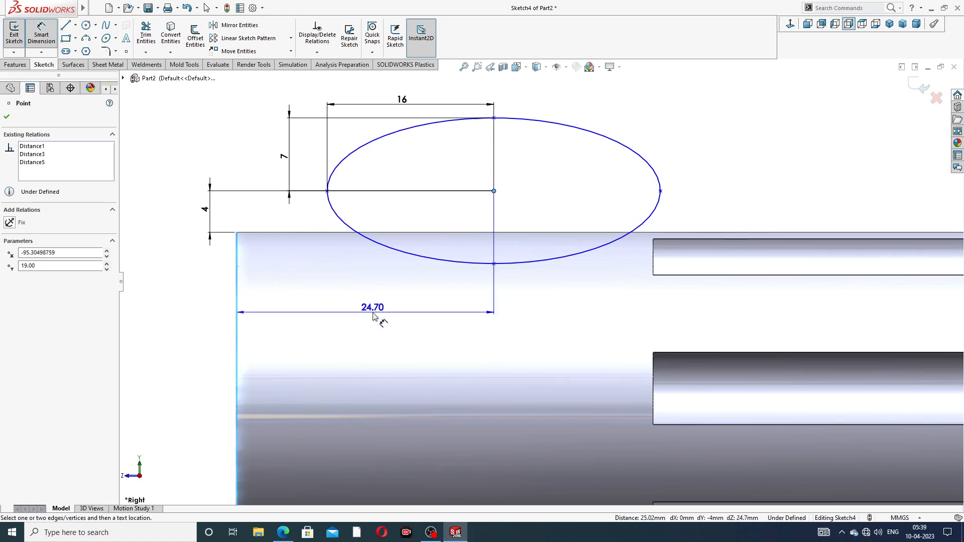
click(373, 315)
text(20)
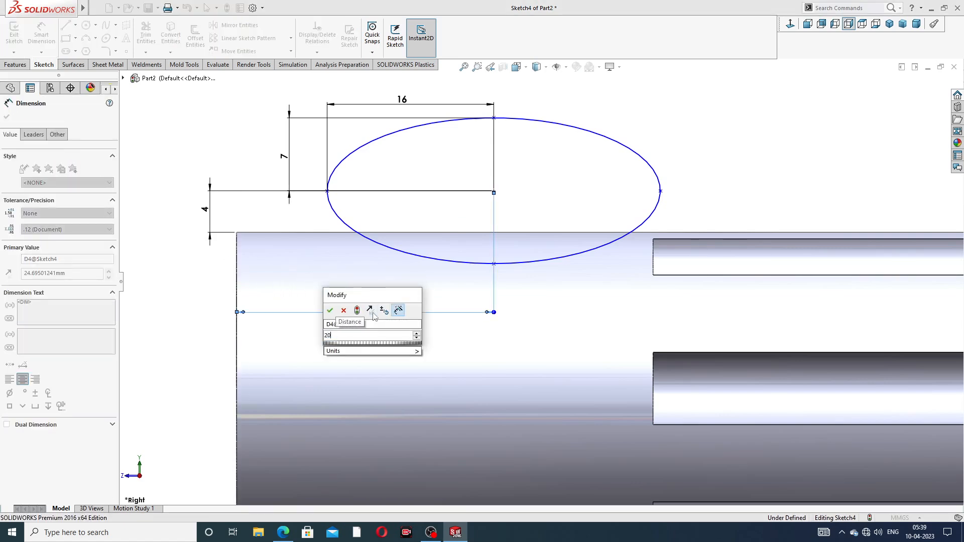
key(Return)
- Add a horizontal relation between the ellipse's centre and its left axis endpoint
click(689, 132)
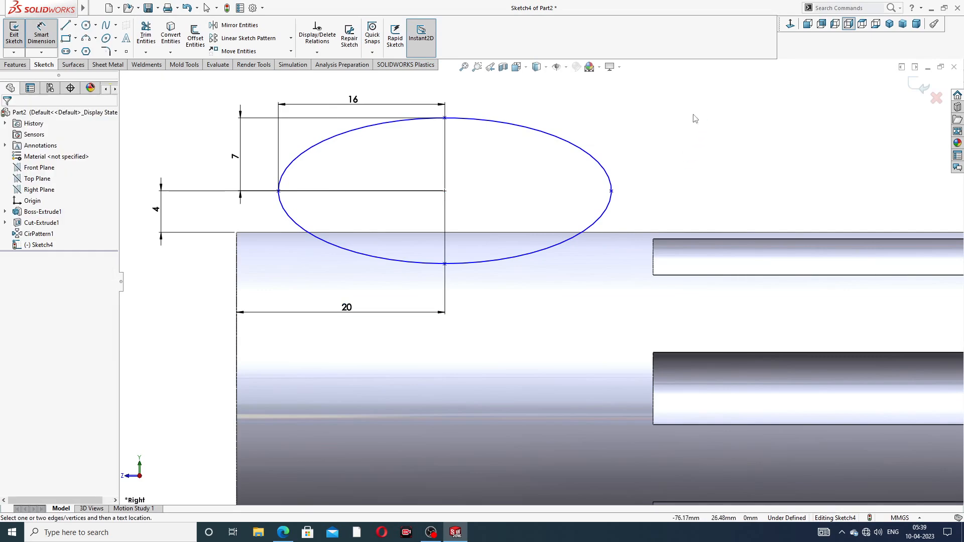
right_click(695, 118)
click(713, 121)
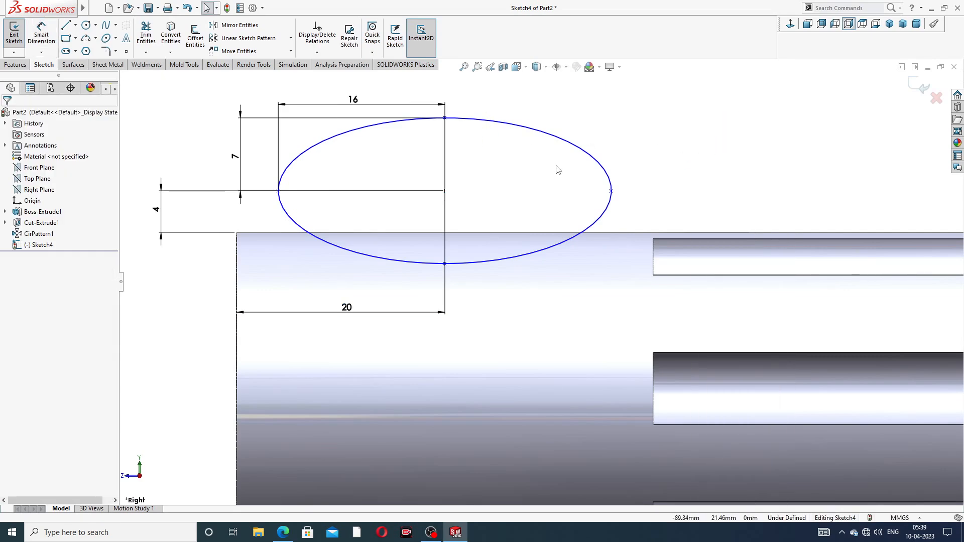
click(445, 191)
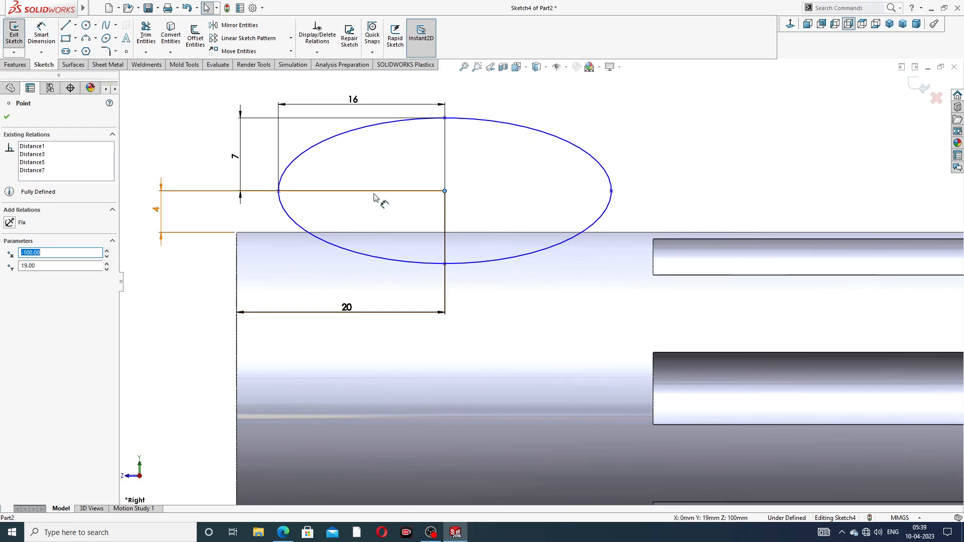
ctrl+click(279, 192)
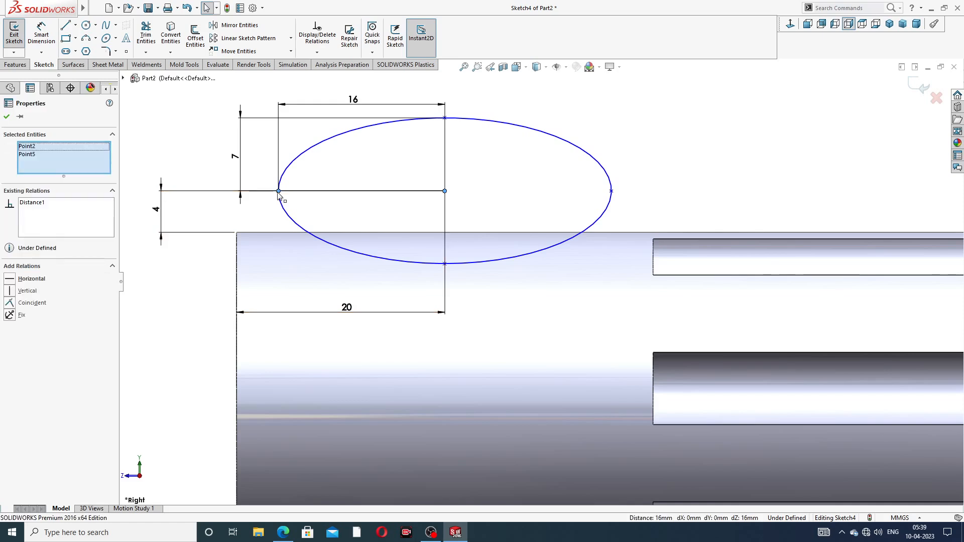
click(31, 279)
click(737, 145)
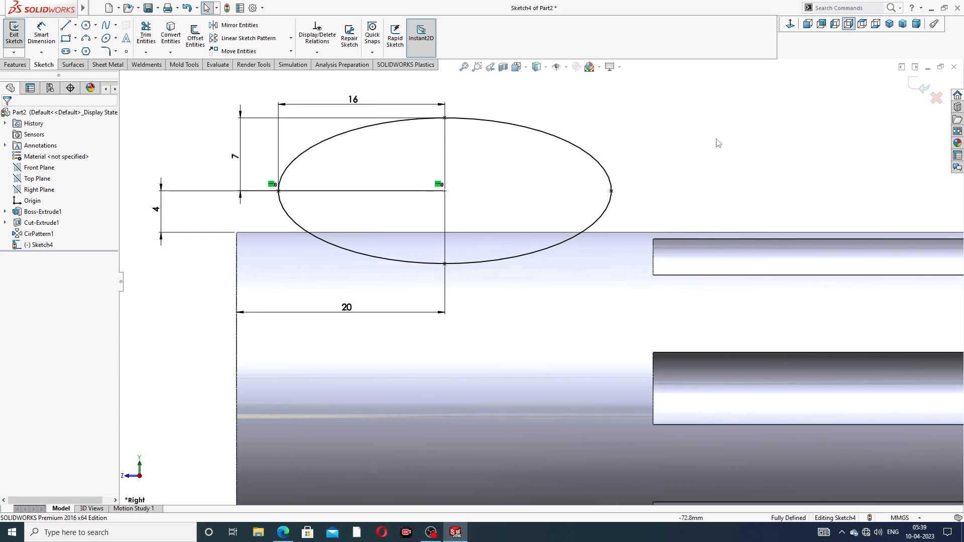
- Draw a horizontal centerline about 36 mm long along the handle's axis, starting at its left end
scroll(618, 155, up, 2)
drag(404, 160, 407, 146)
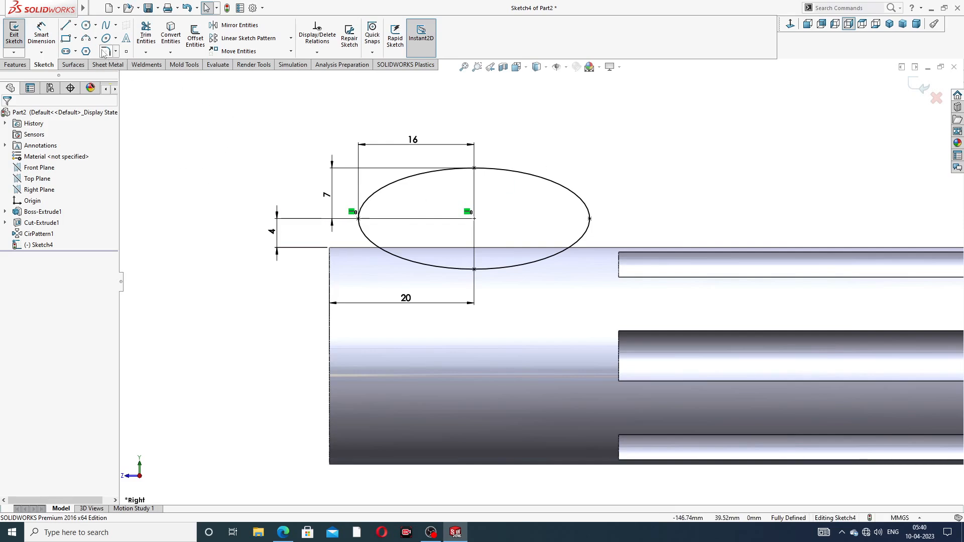
click(76, 25)
click(89, 51)
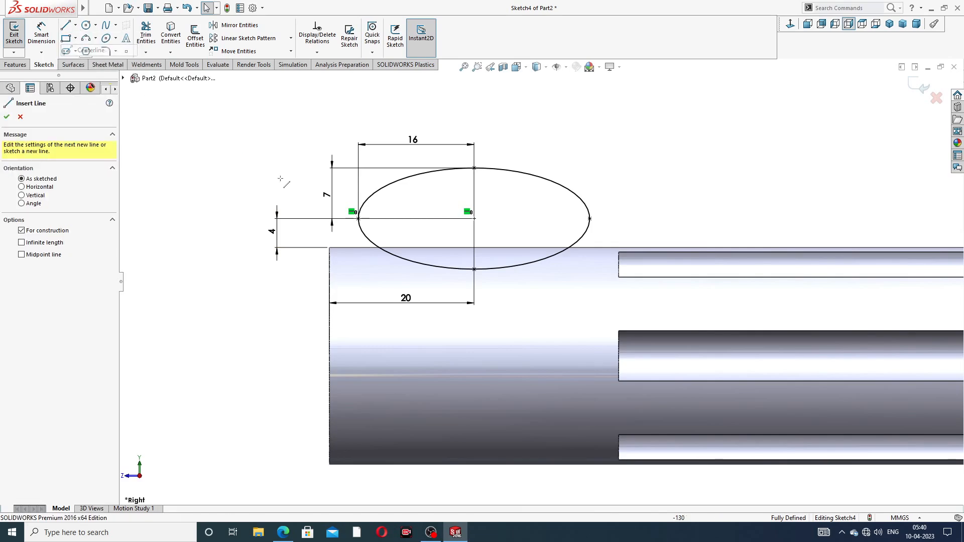
scroll(540, 283, up, 2)
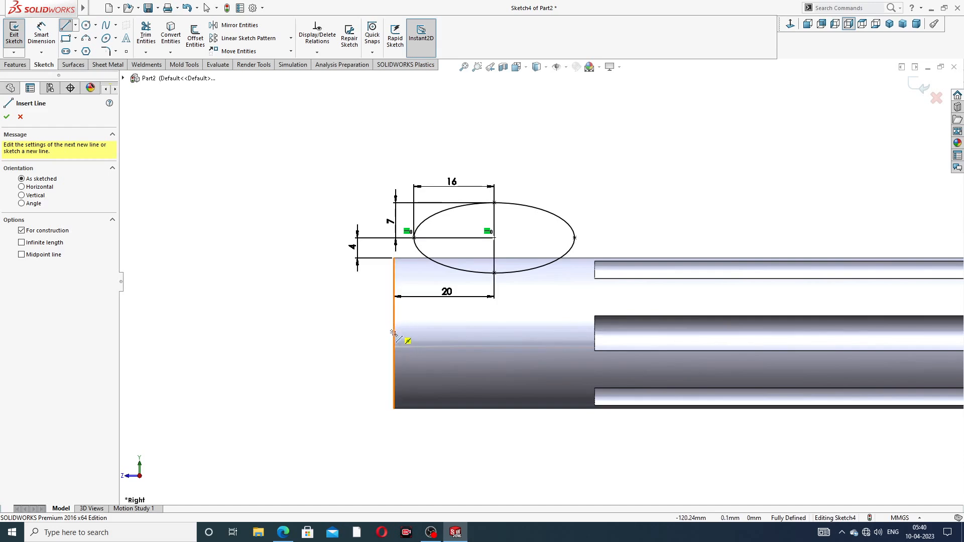
click(393, 334)
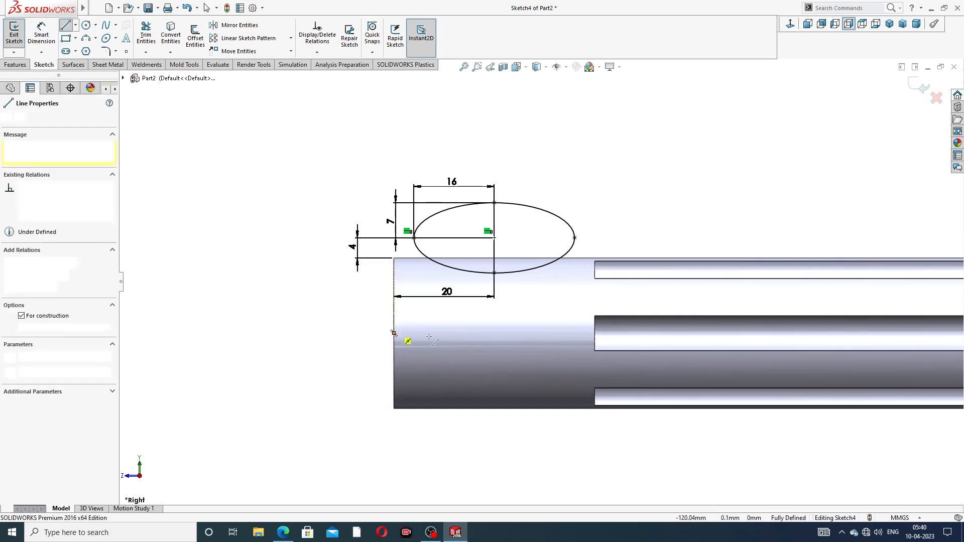
click(578, 334)
right_click(582, 309)
click(616, 321)
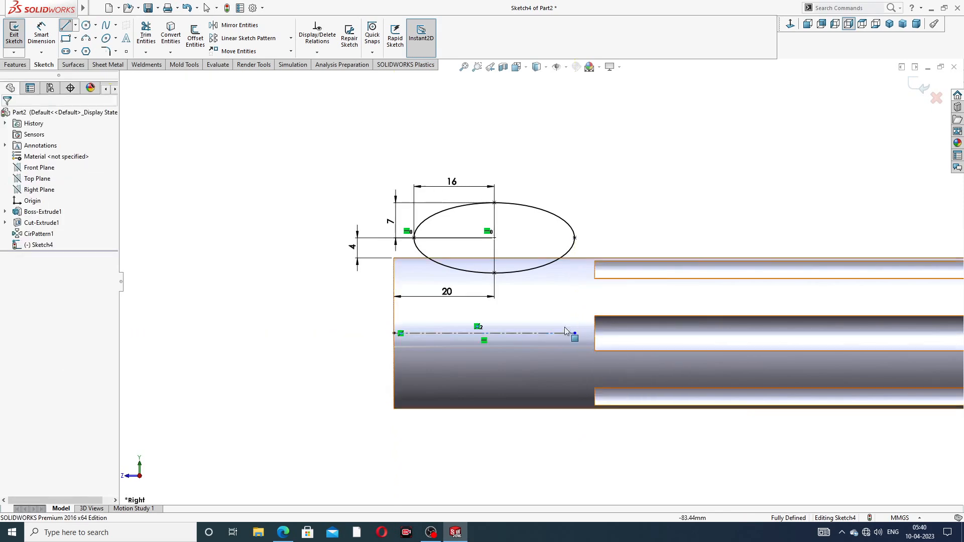
key(Escape)
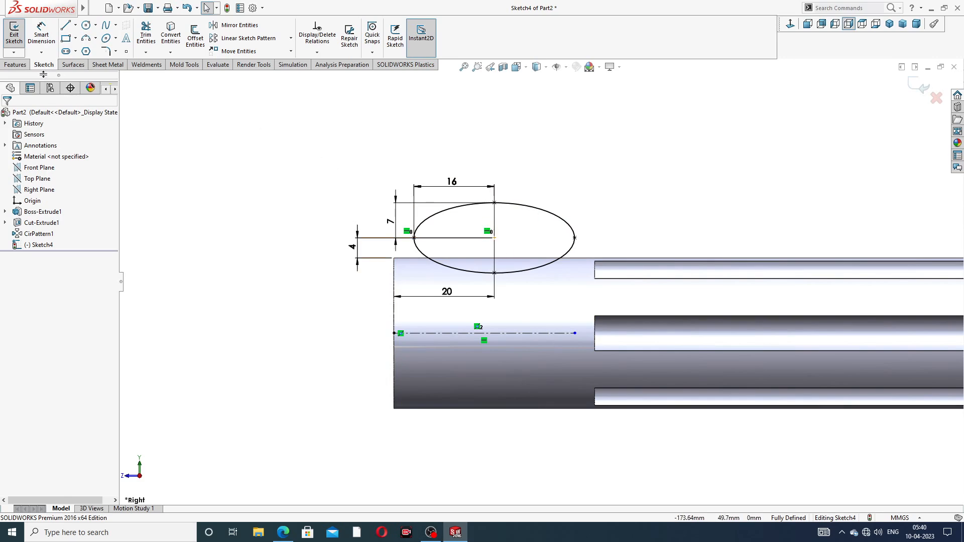
- Revolve-cut the ellipse around the centerline through 360 degrees
click(16, 66)
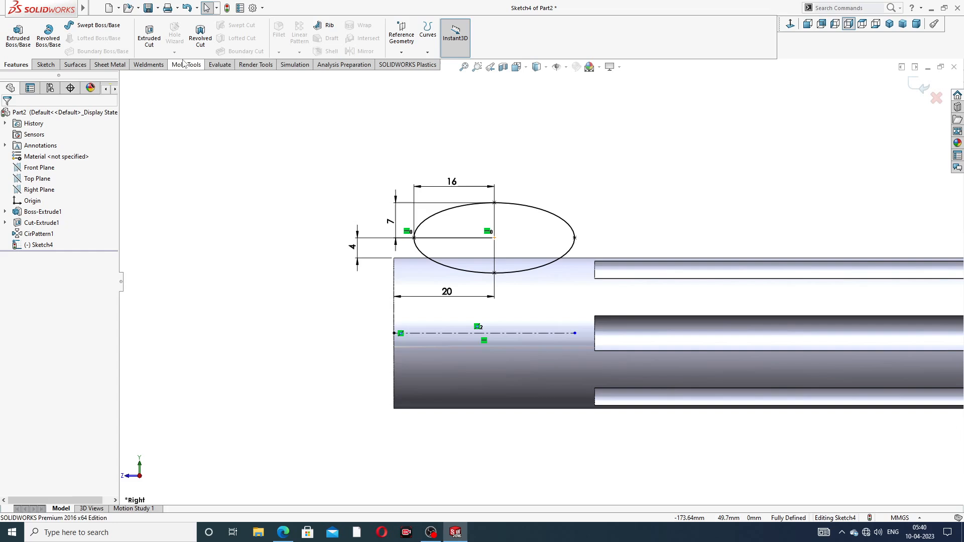
click(200, 36)
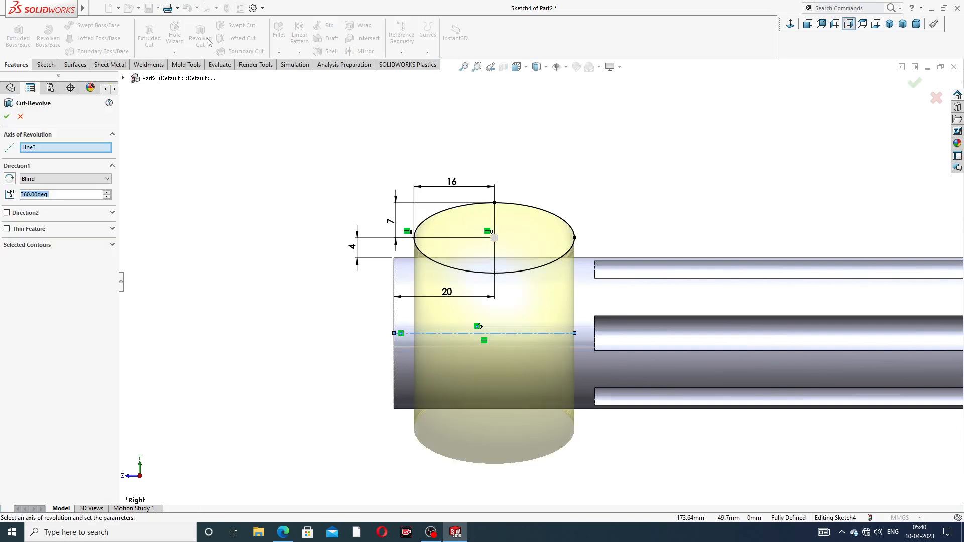
scroll(644, 193, up, 4)
middle_drag(622, 200, 663, 176)
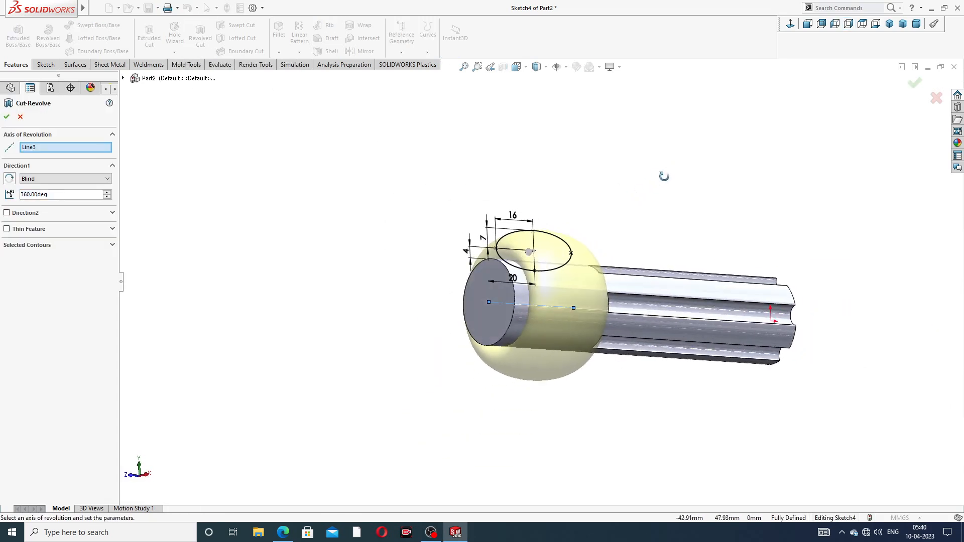
click(7, 117)
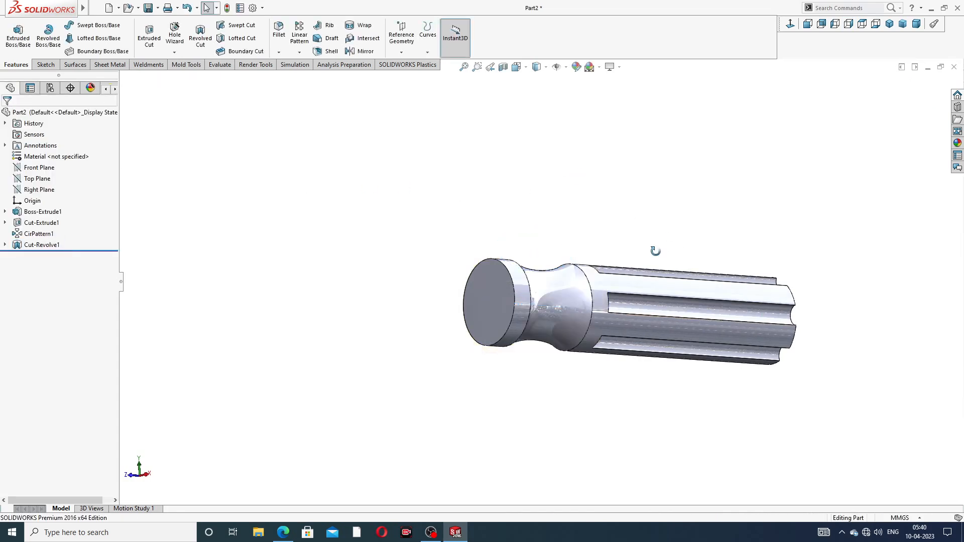
- Fillet the outer edge of the handle's grooved end face with a 10 mm radius
middle_drag(656, 250, 657, 204)
scroll(557, 311, down, 2)
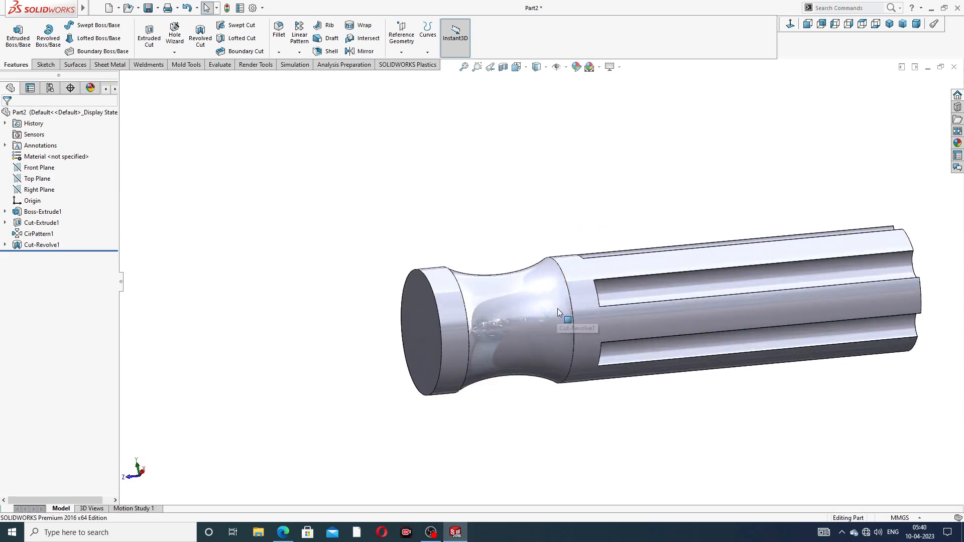
middle_drag(562, 332, 534, 275)
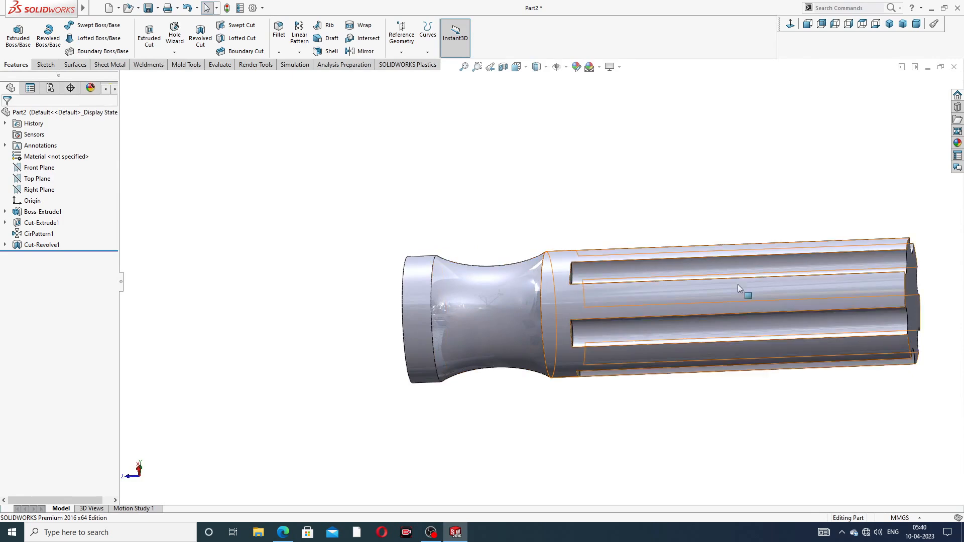
scroll(910, 266, up, 2)
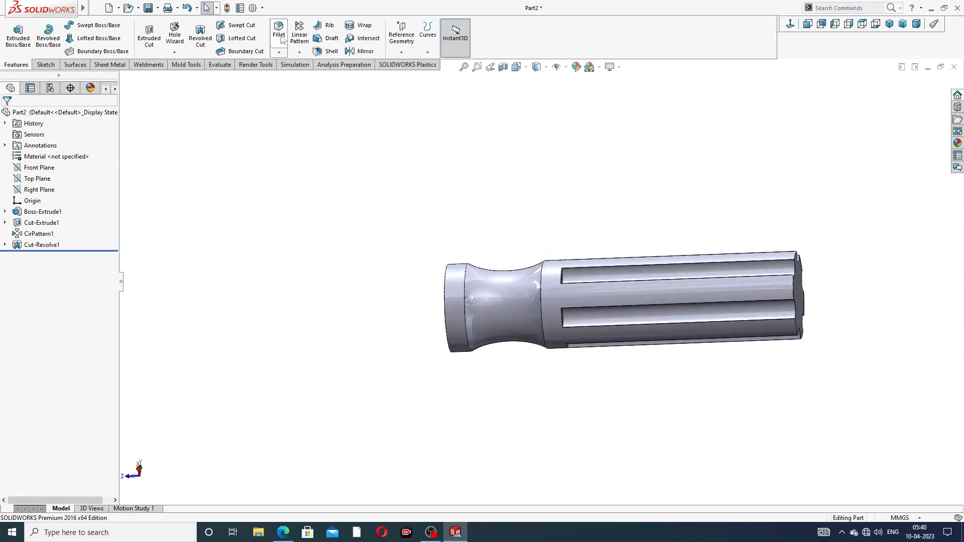
click(283, 532)
click(279, 31)
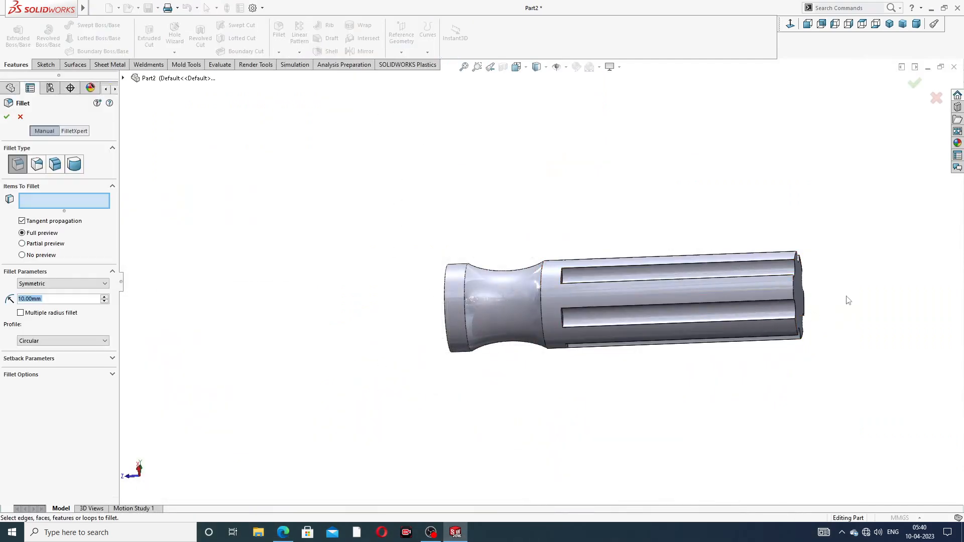
middle_drag(848, 301, 763, 287)
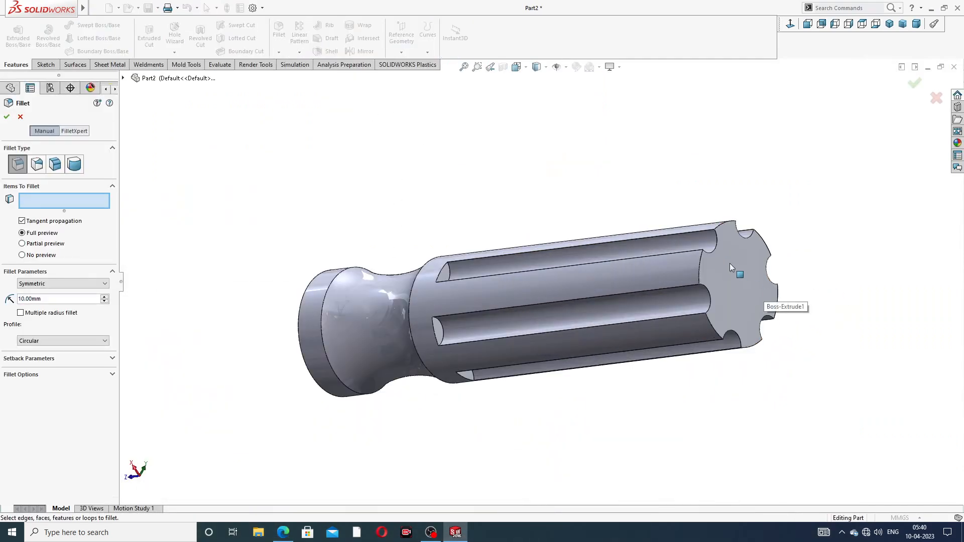
click(700, 256)
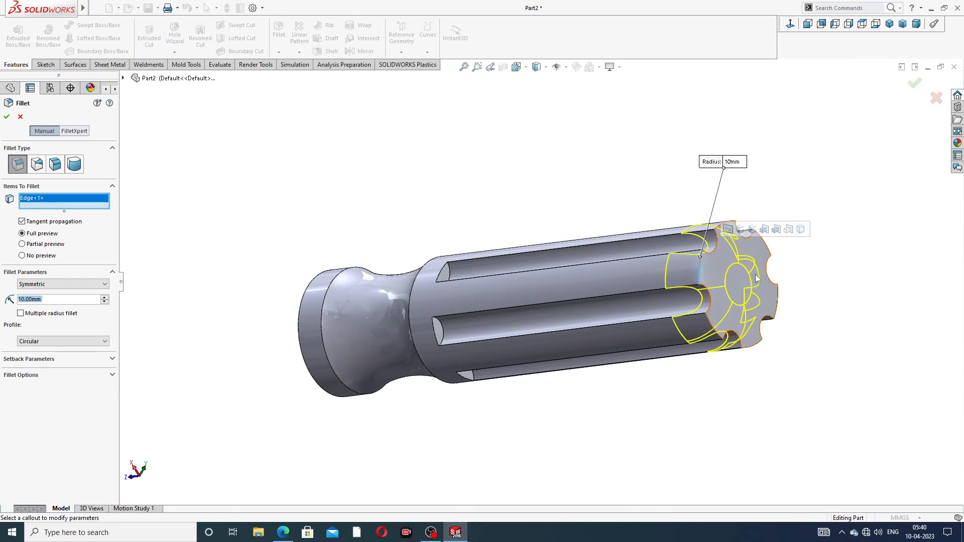
middle_drag(757, 279, 864, 173)
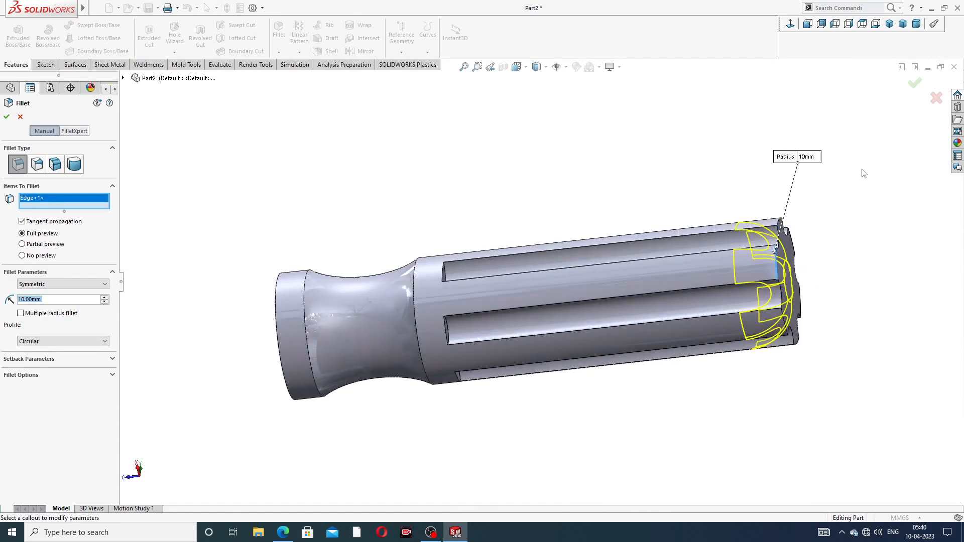
click(913, 86)
scroll(849, 204, up, 2)
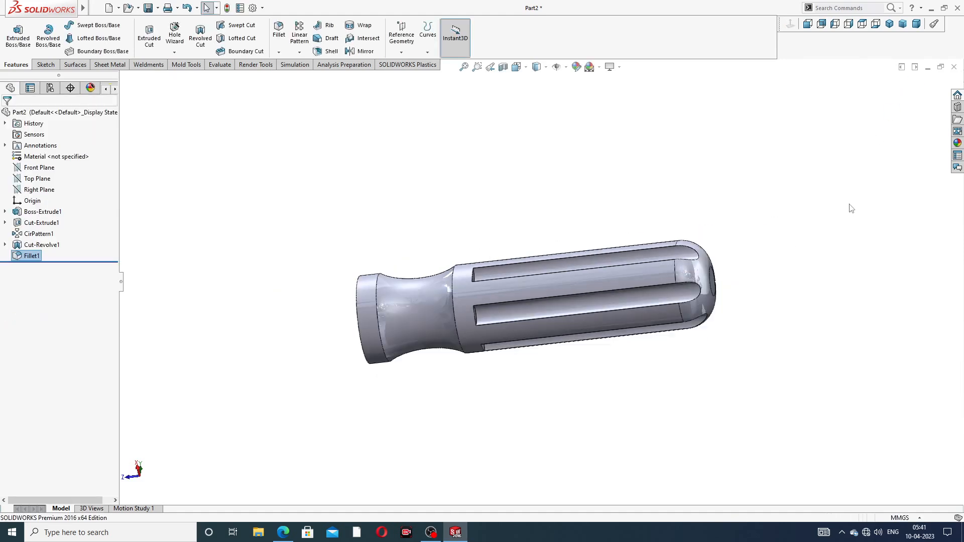
scroll(633, 282, down, 2)
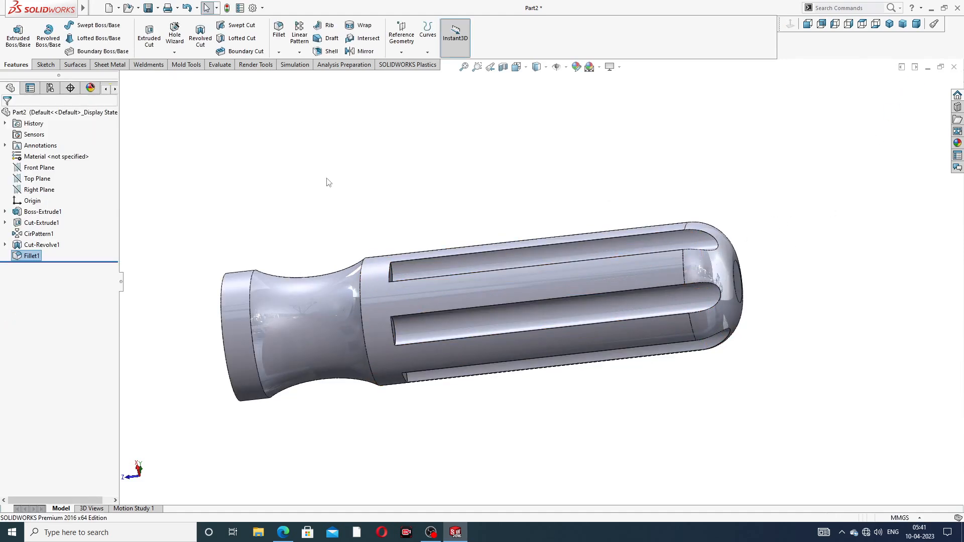
- Fillet the two edges of the front collar and the edge where the neck meets the grooved body with a 2 mm radius
click(279, 30)
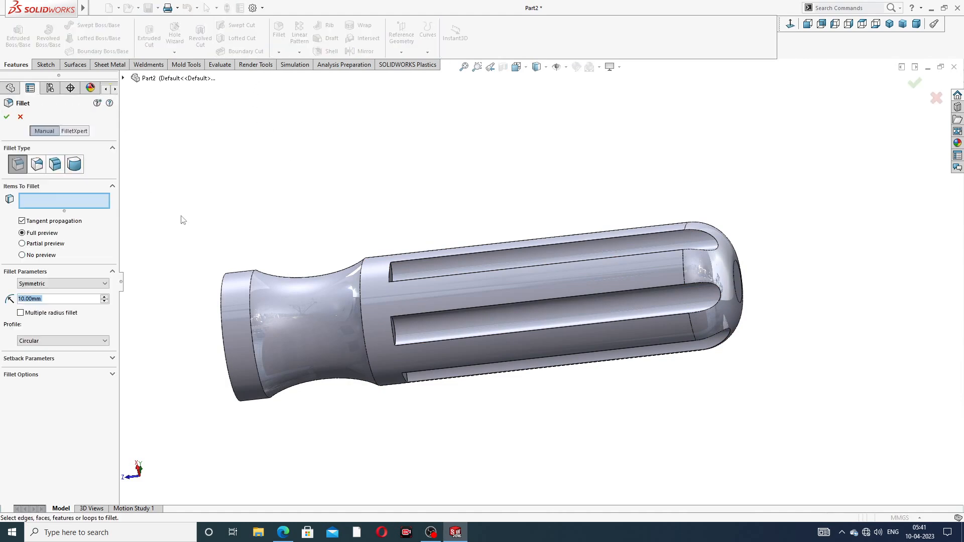
text(2)
key(Return)
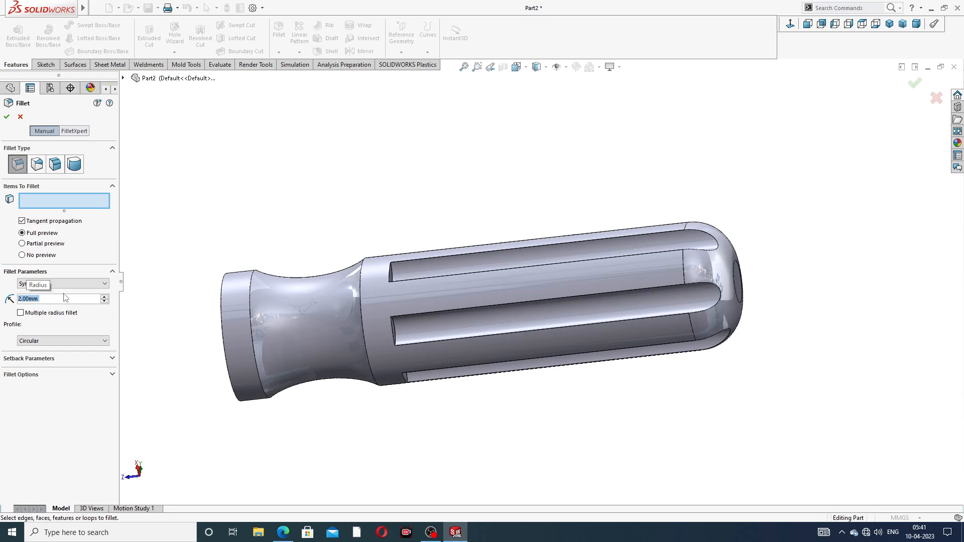
scroll(396, 317, down, 2)
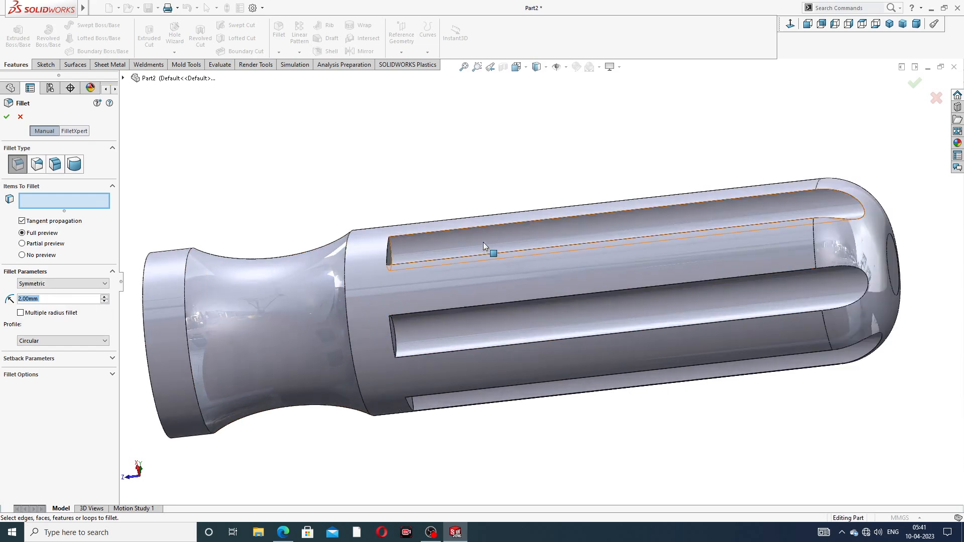
middle_drag(483, 236, 485, 282)
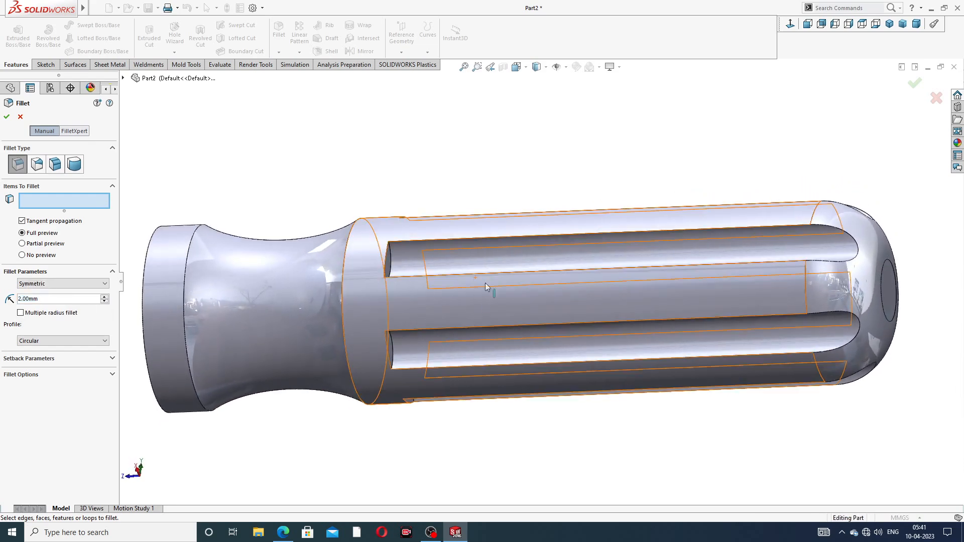
scroll(258, 278, up, 2)
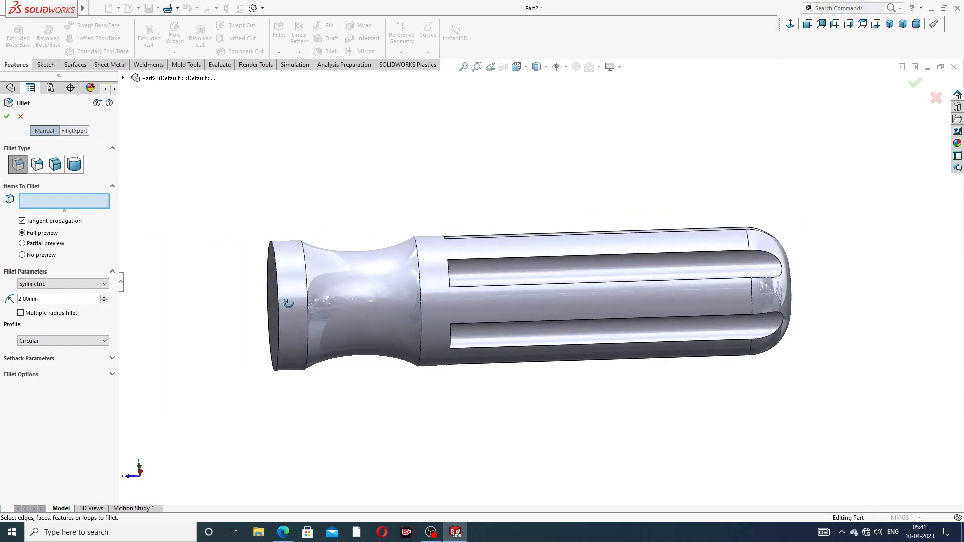
click(277, 278)
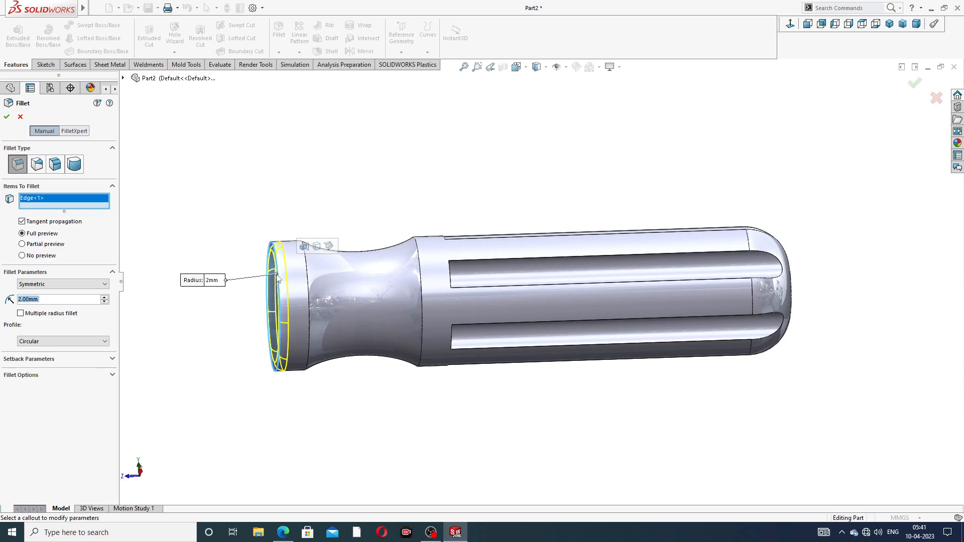
click(307, 277)
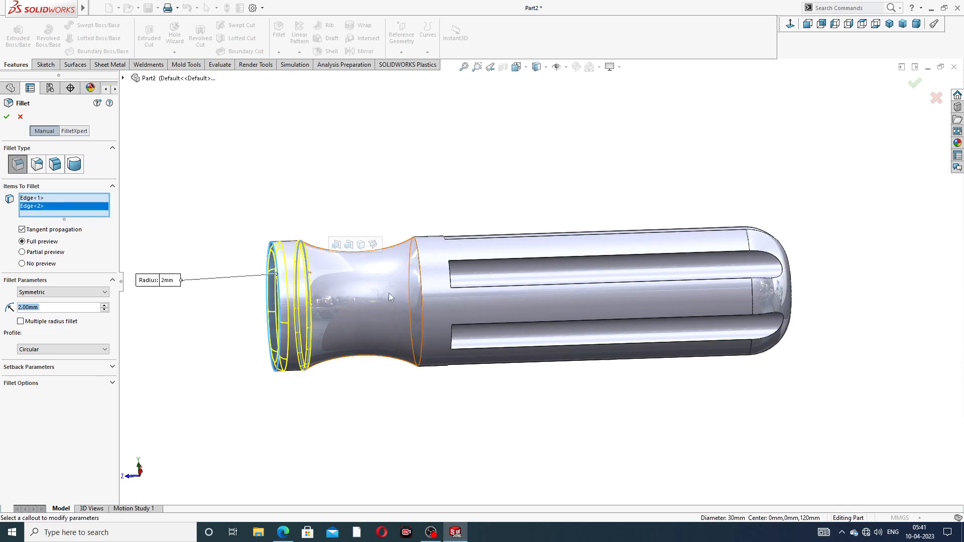
click(427, 285)
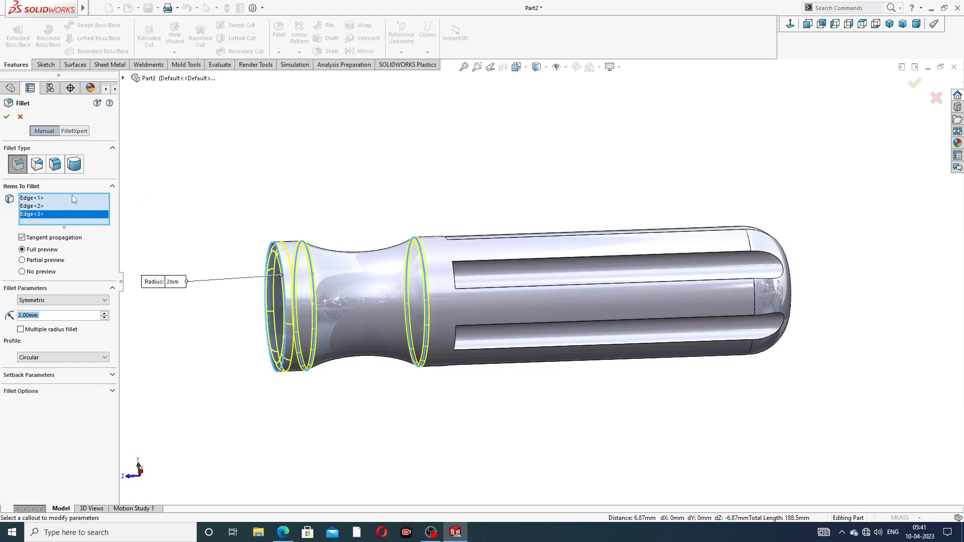
click(7, 118)
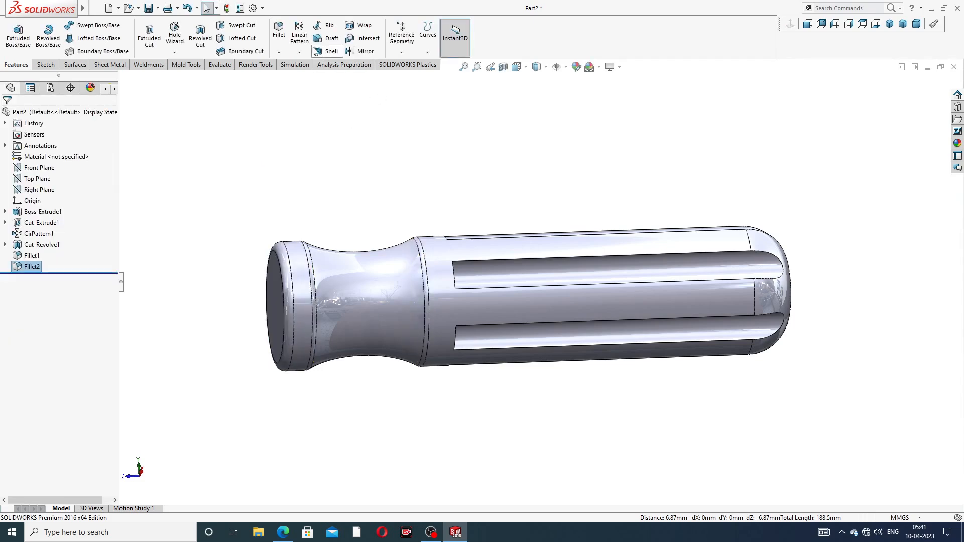
click(279, 31)
middle_drag(605, 247, 581, 209)
scroll(599, 251, down, 5)
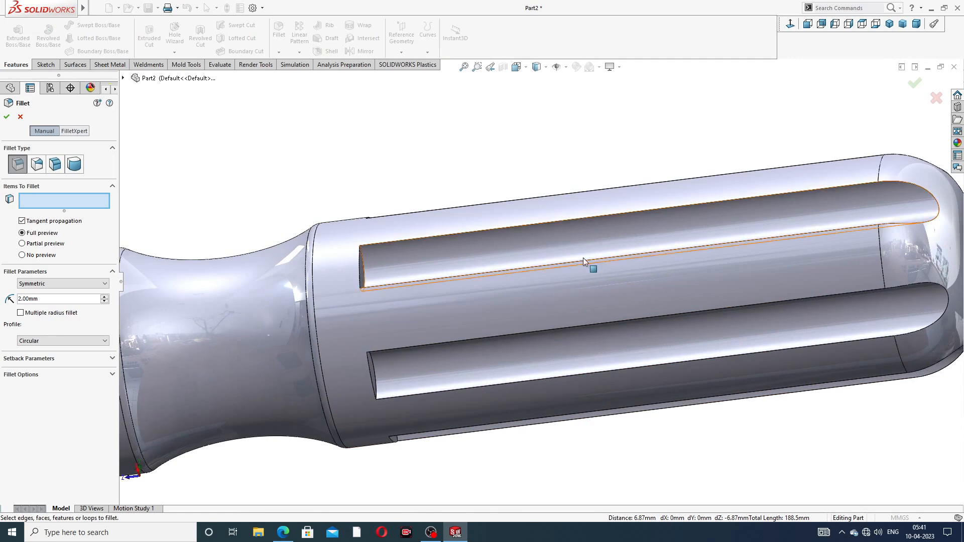
click(584, 222)
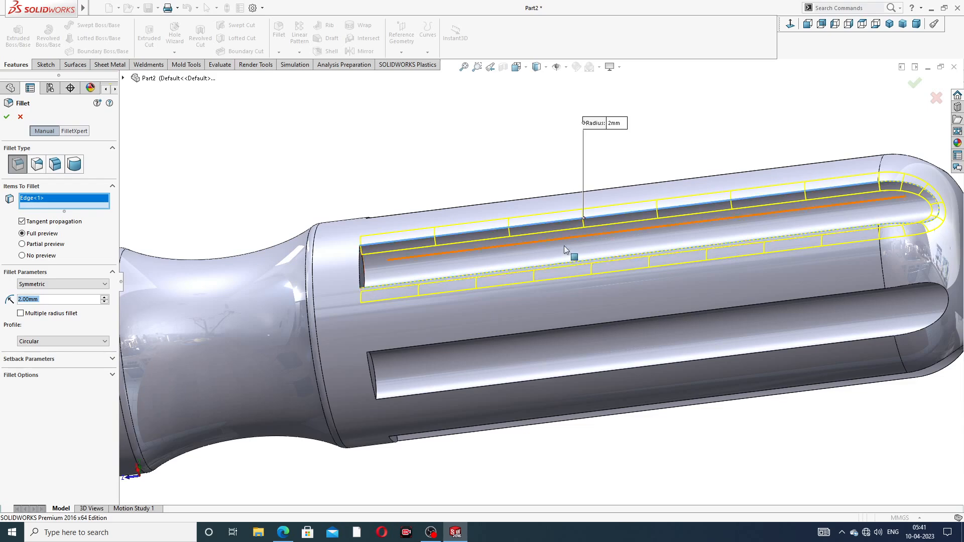
scroll(580, 220, up, 3)
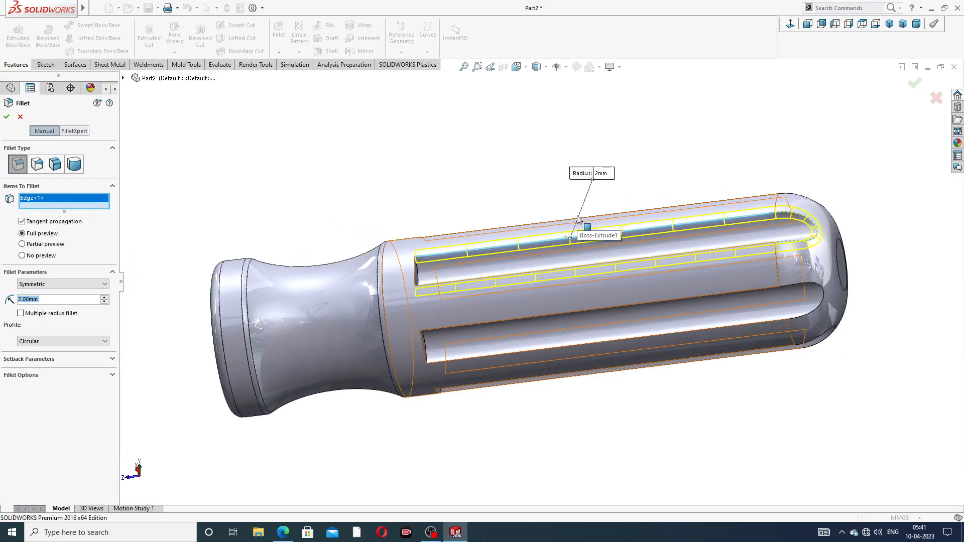
scroll(449, 274, down, 4)
scroll(515, 256, up, 4)
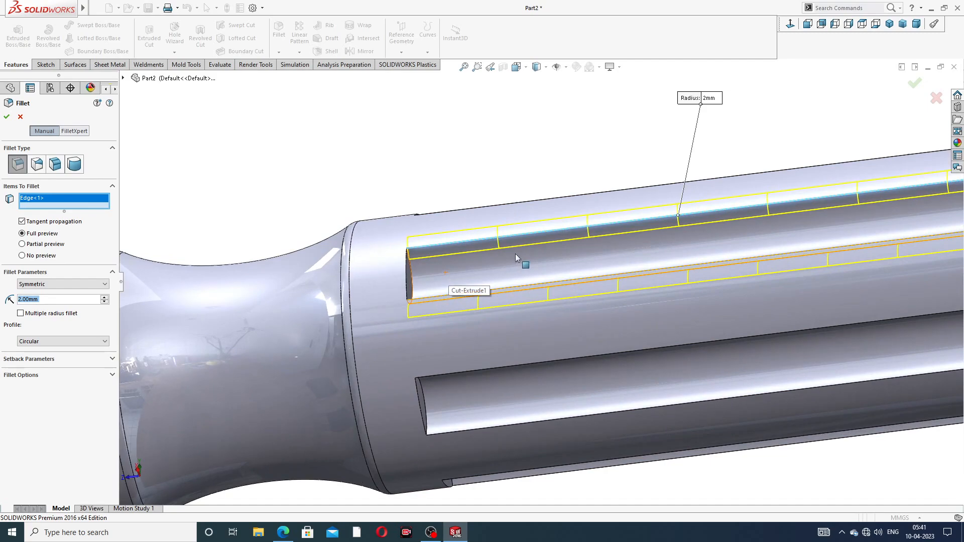
middle_drag(605, 287, 572, 291)
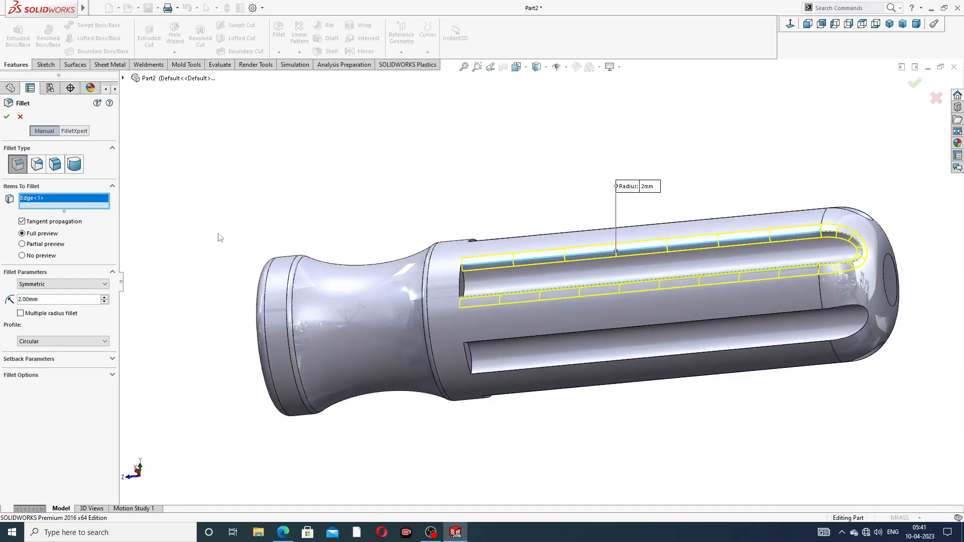
click(20, 118)
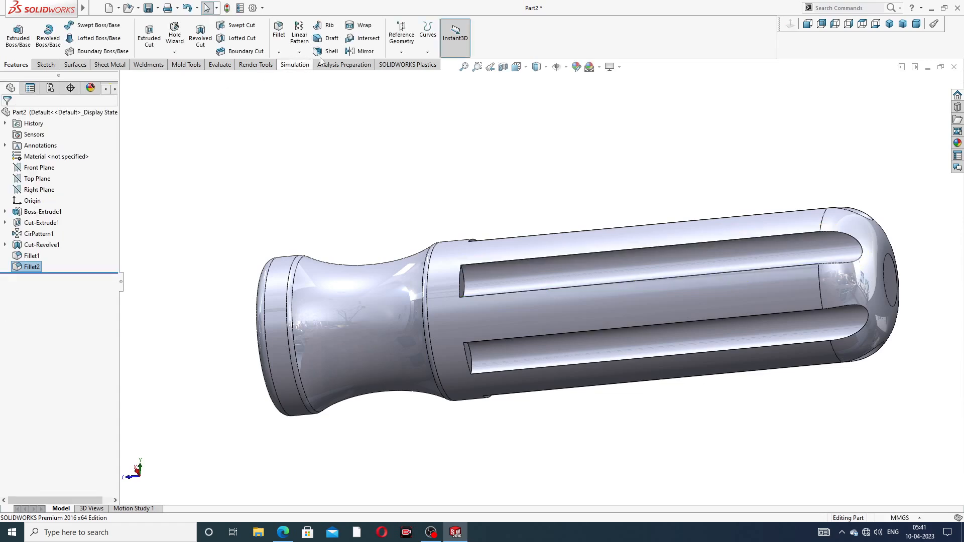
- Fillet all the edges of the grooves along the handle body with a 2 mm radius
click(281, 44)
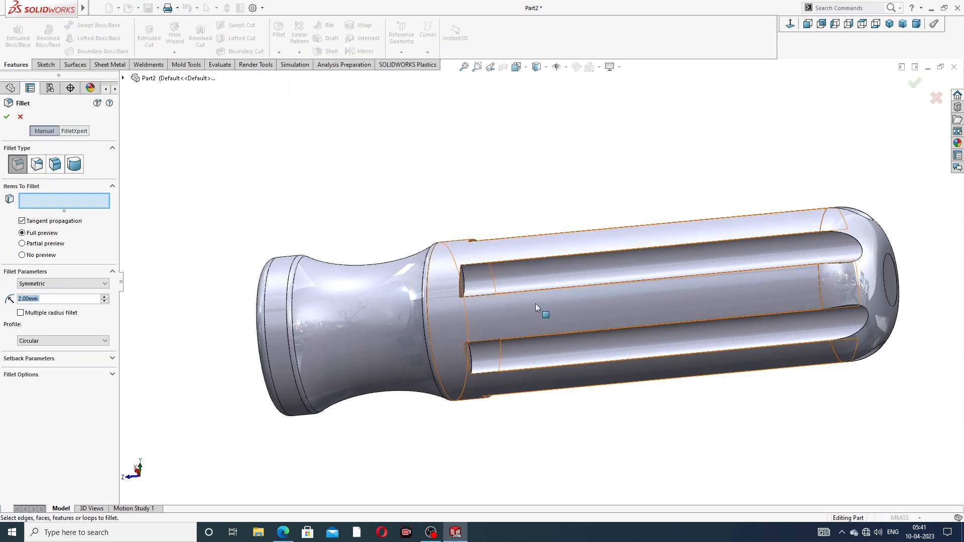
scroll(536, 300, down, 3)
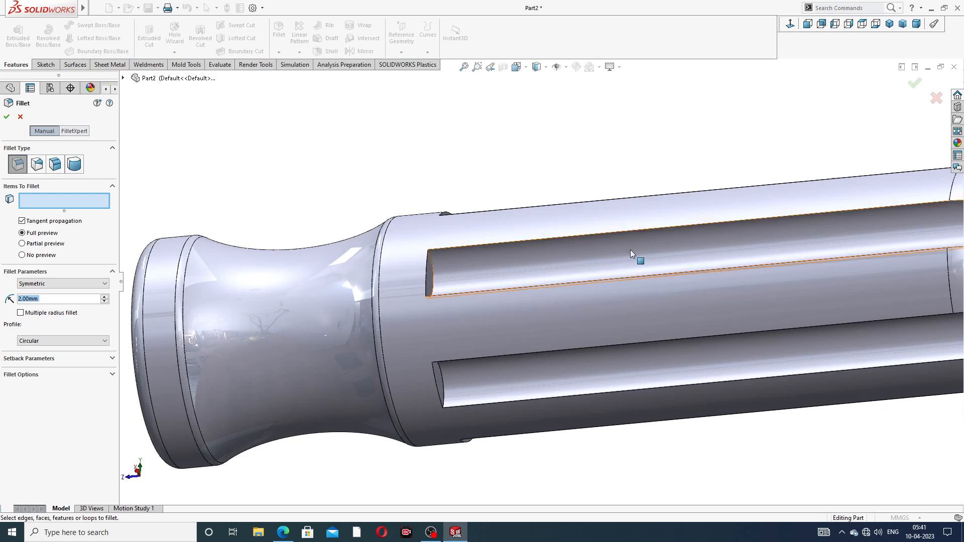
scroll(641, 252, up, 2)
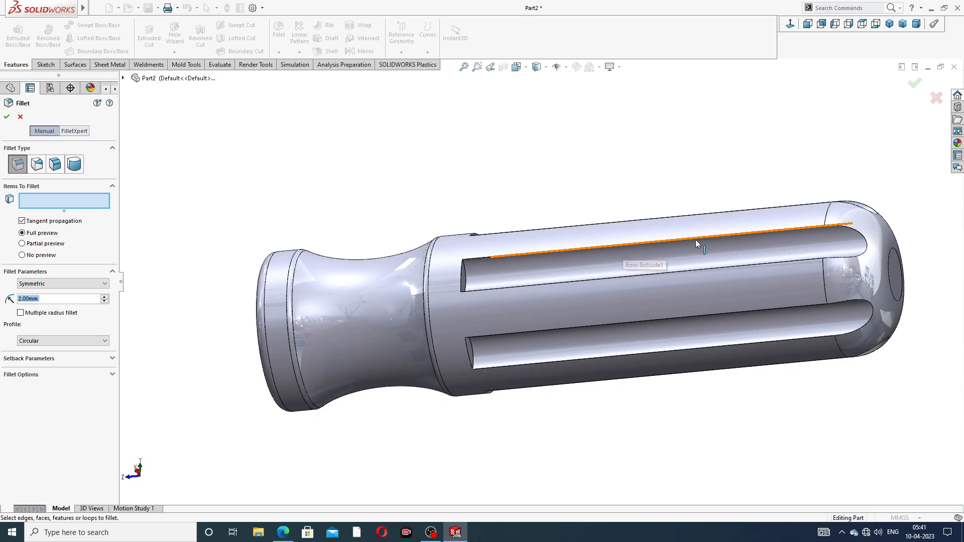
click(628, 245)
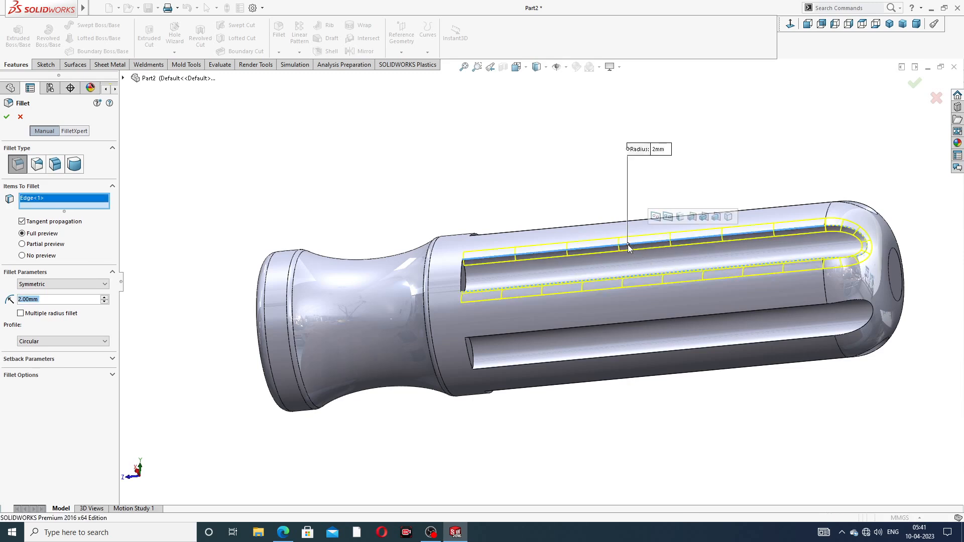
click(667, 218)
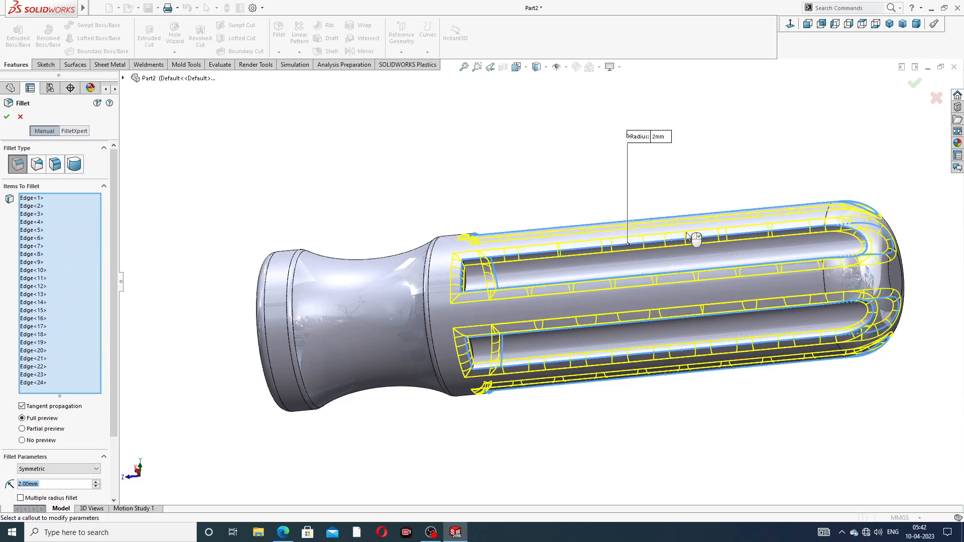
middle_drag(696, 246, 725, 221)
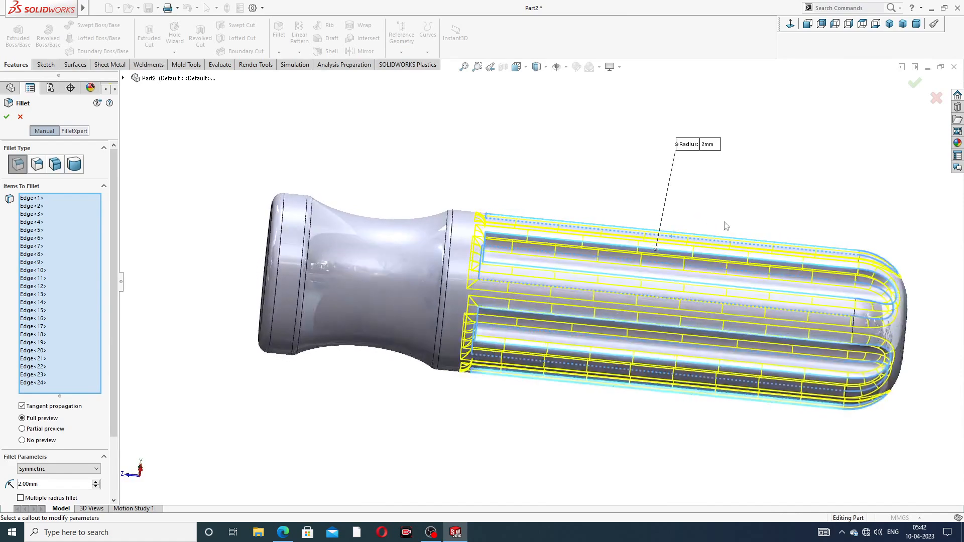
click(913, 85)
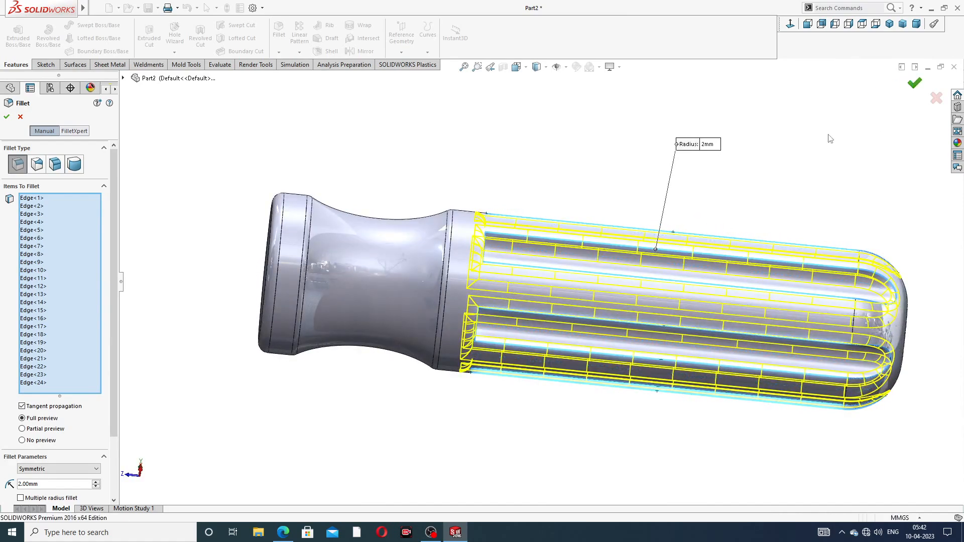
middle_drag(776, 195, 632, 176)
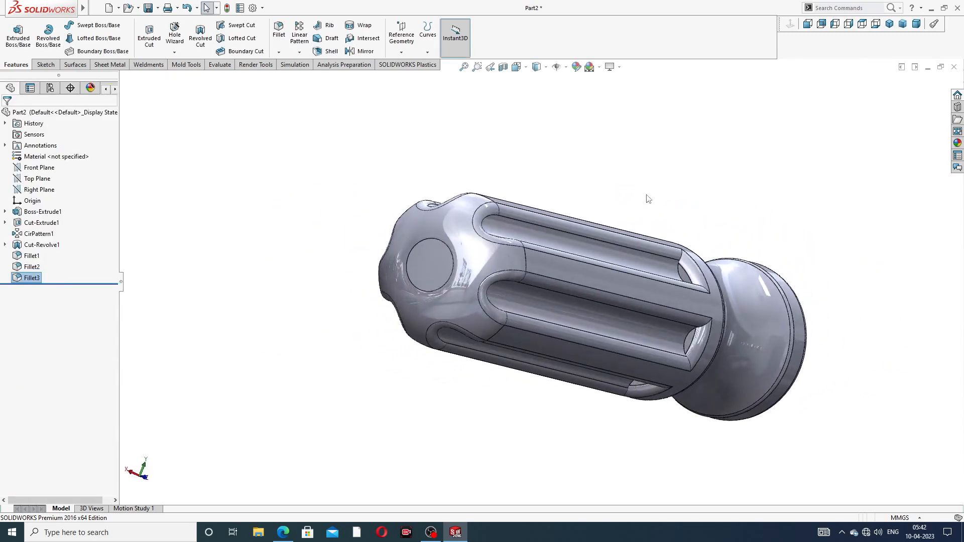
middle_drag(680, 308, 744, 213)
scroll(784, 183, up, 3)
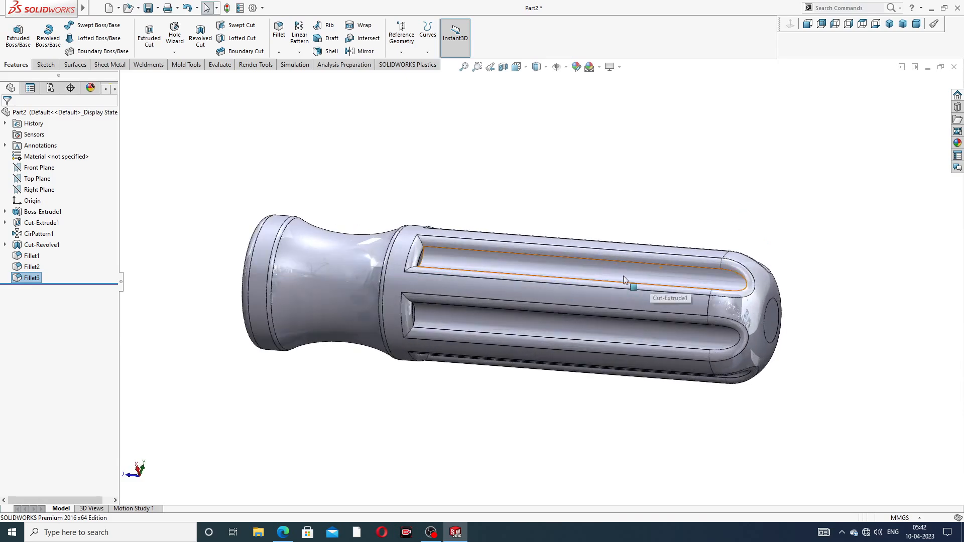
middle_drag(622, 276, 677, 327)
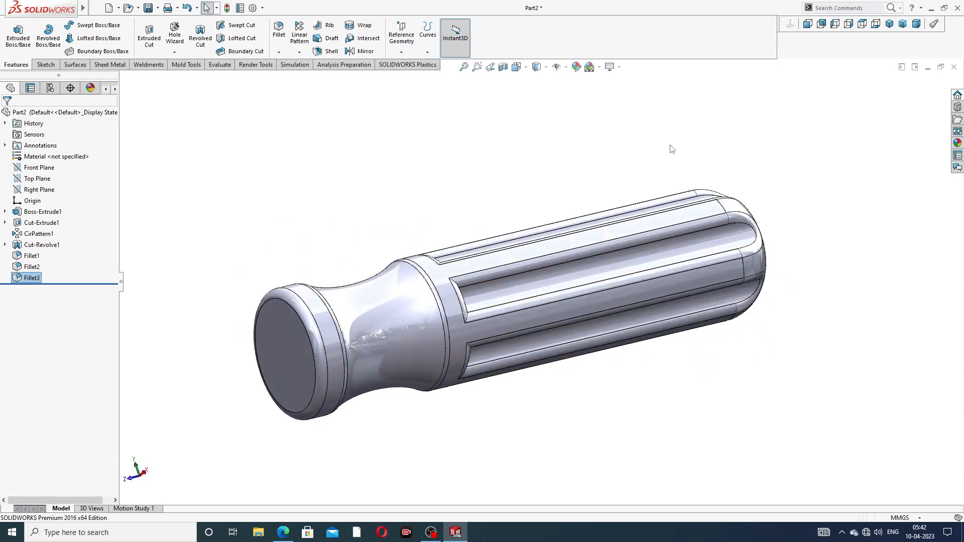
click(577, 67)
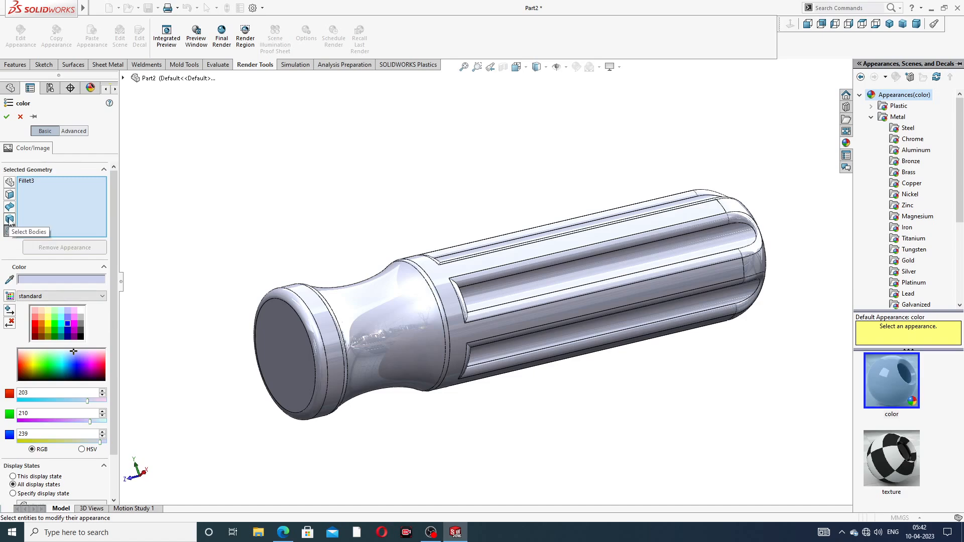
click(10, 220)
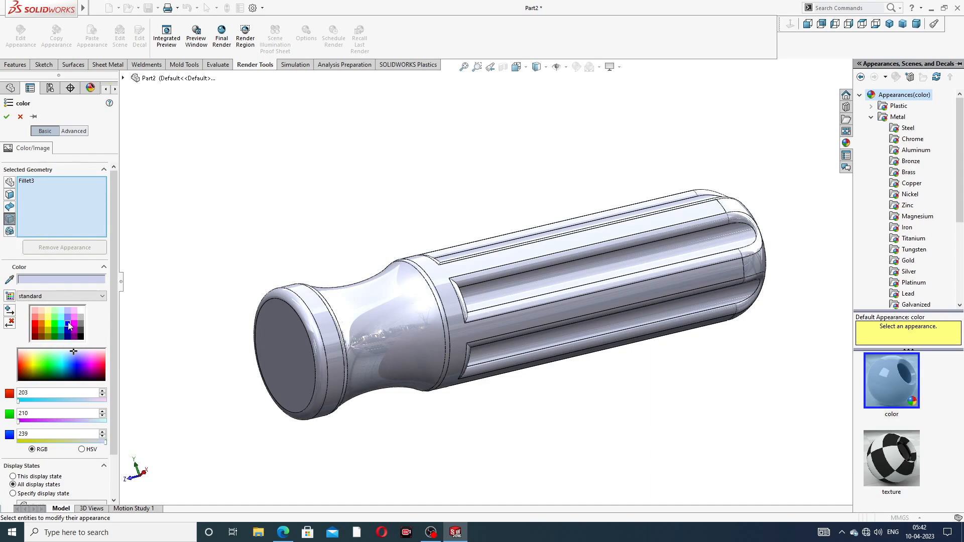
click(69, 325)
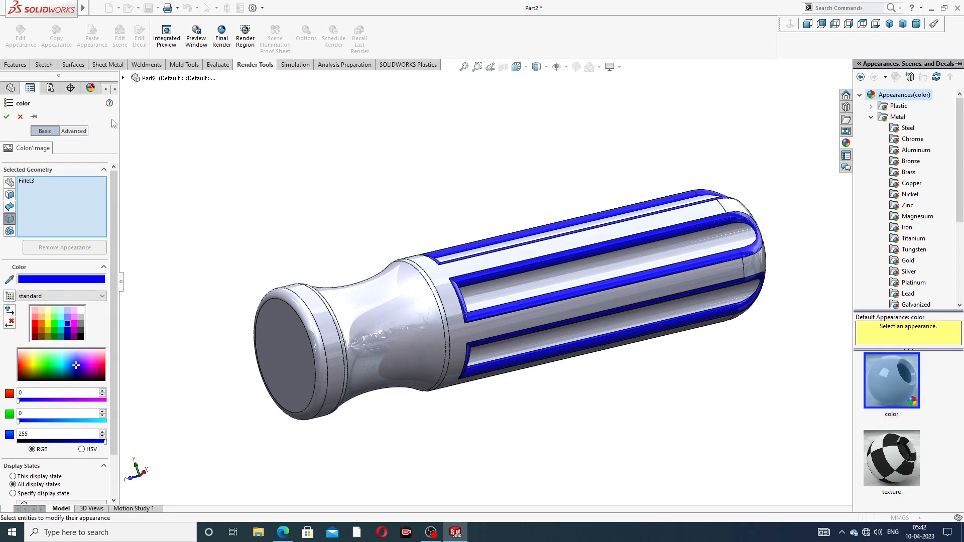
click(123, 78)
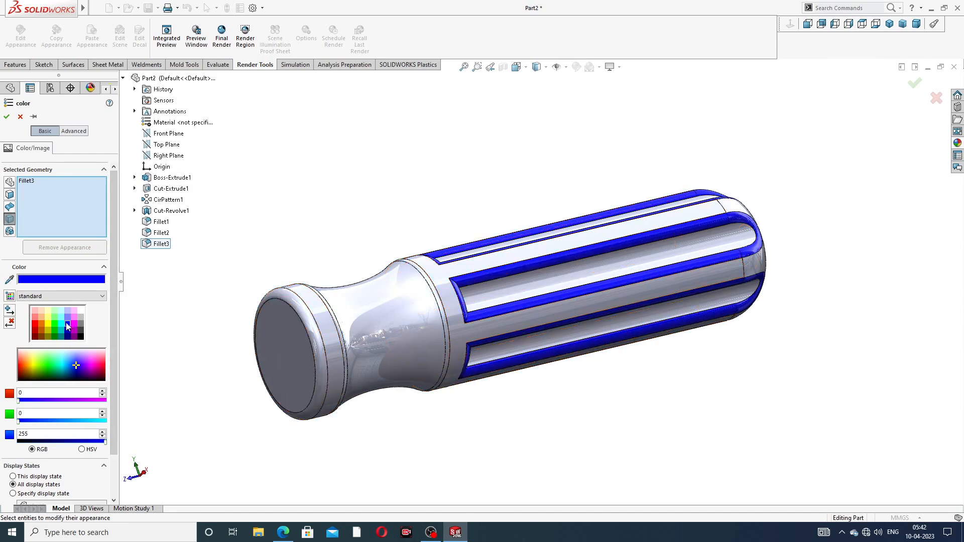
click(21, 117)
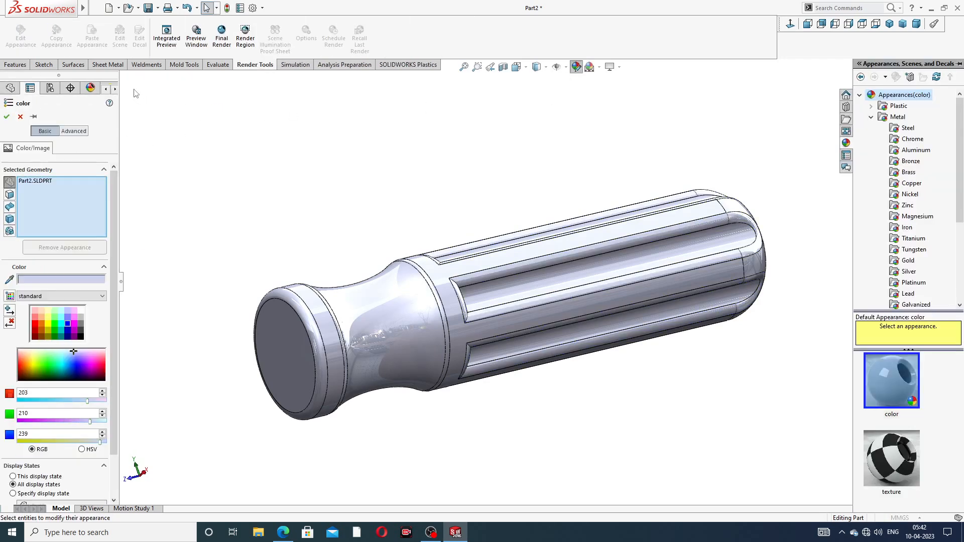
- Apply a blue colour appearance (RGB 0, 0, 255) to the whole part
click(123, 79)
click(123, 78)
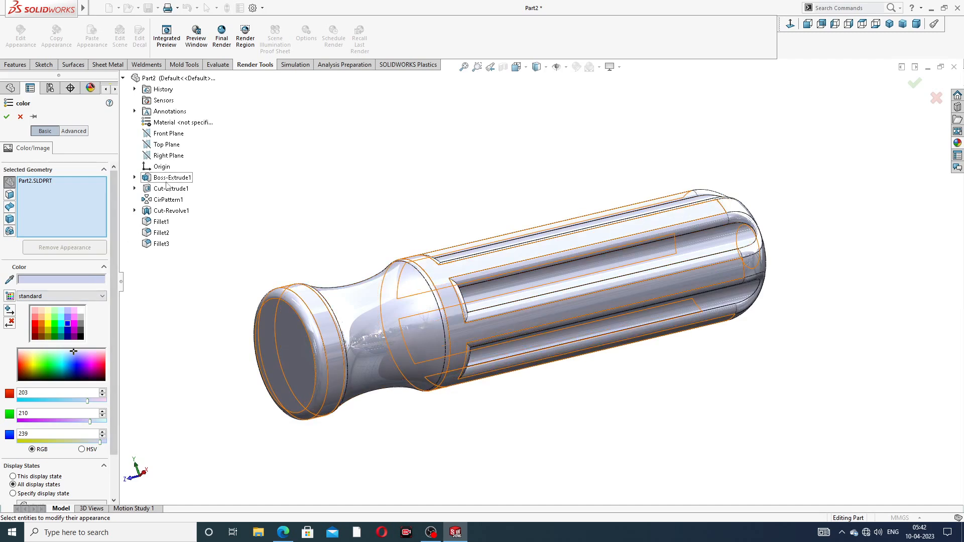
click(68, 324)
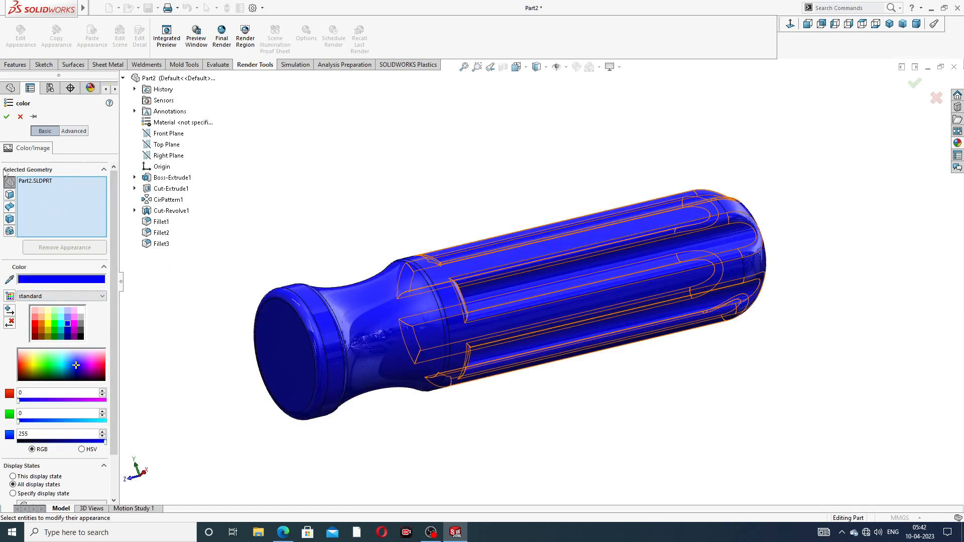
click(7, 117)
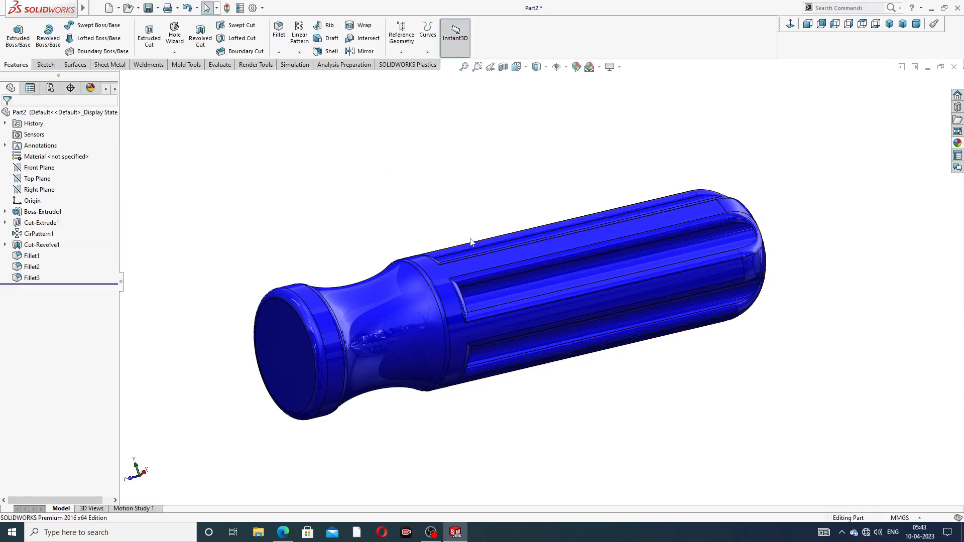
- Open a new sketch on the flat end face of the handle's front collar
middle_drag(384, 175, 506, 270)
scroll(506, 270, up, 2)
scroll(410, 333, down, 2)
scroll(409, 335, down, 2)
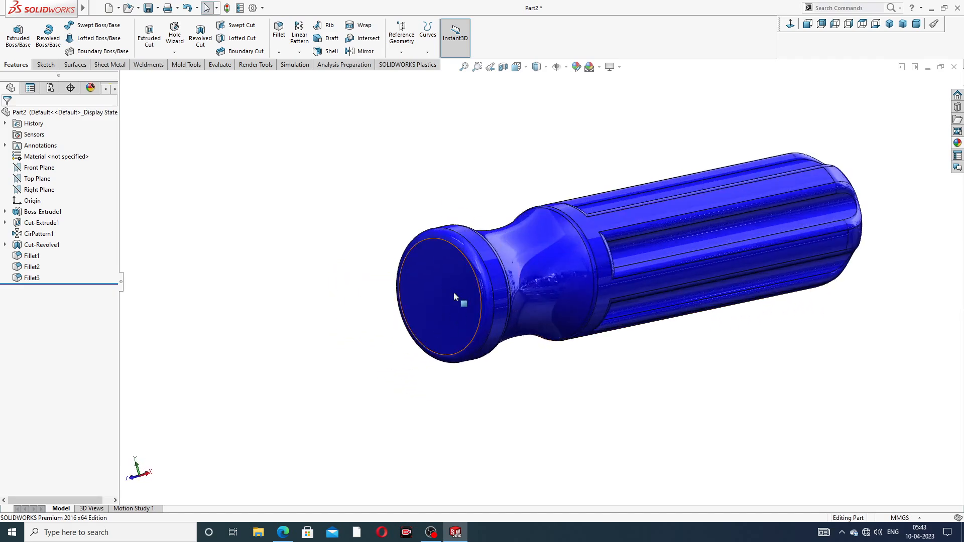
click(456, 282)
click(497, 253)
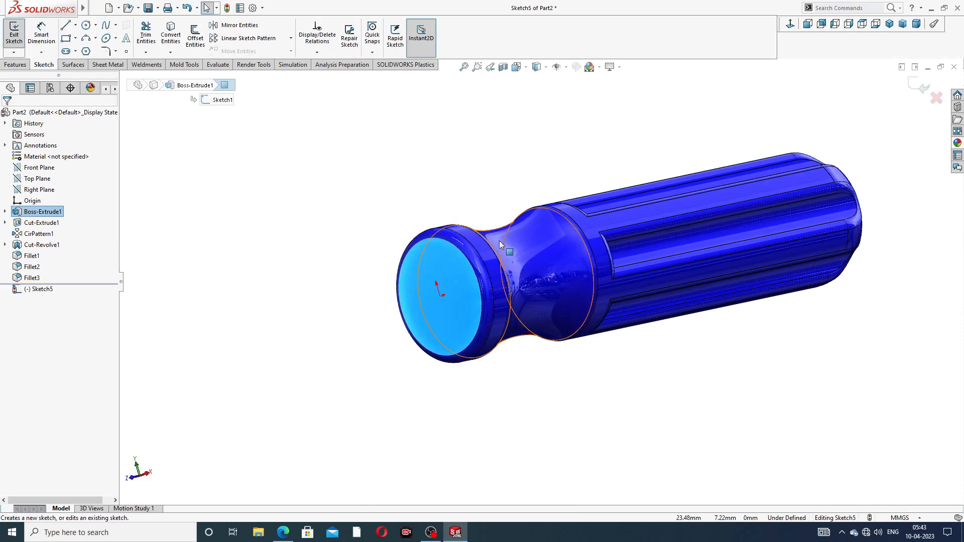
- Sketch a circle centred on the origin on the front collar face
click(790, 24)
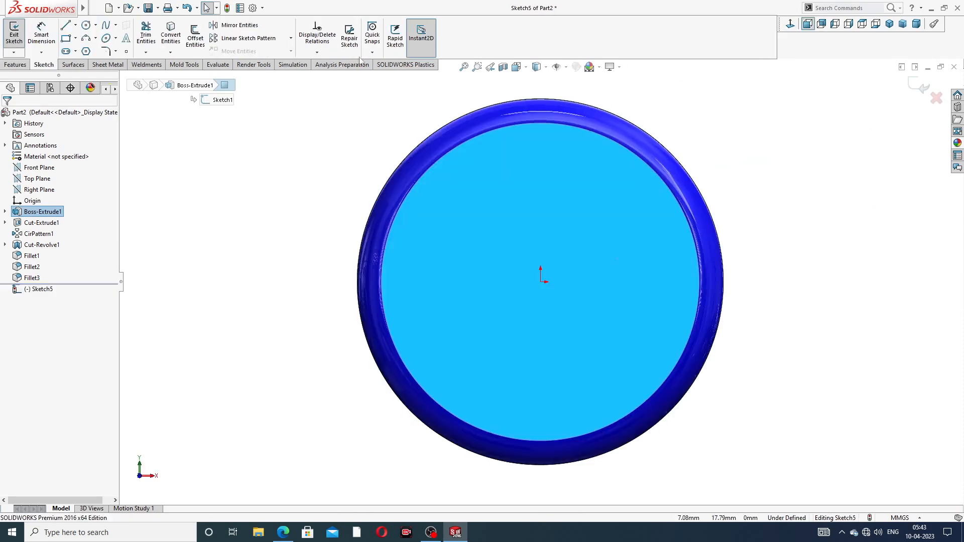
click(86, 25)
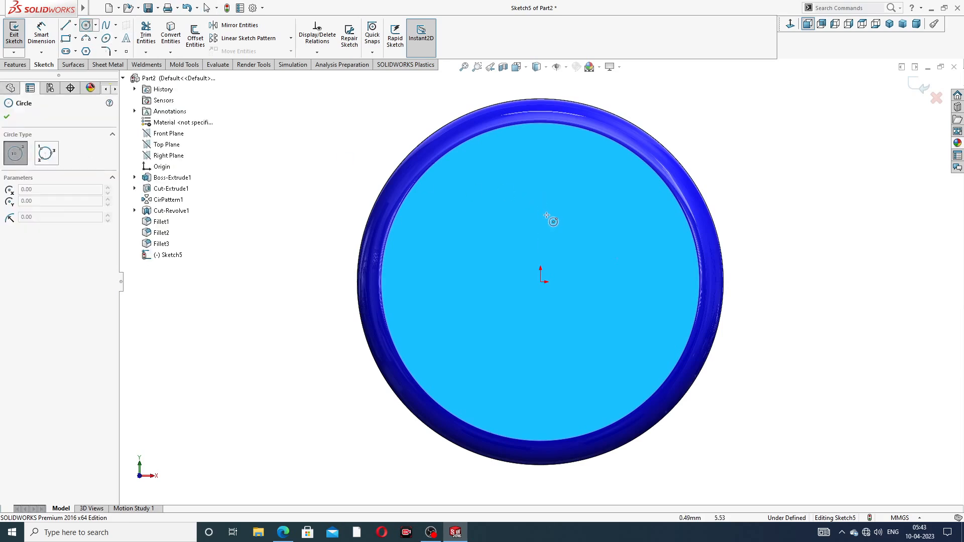
key(f)
click(540, 282)
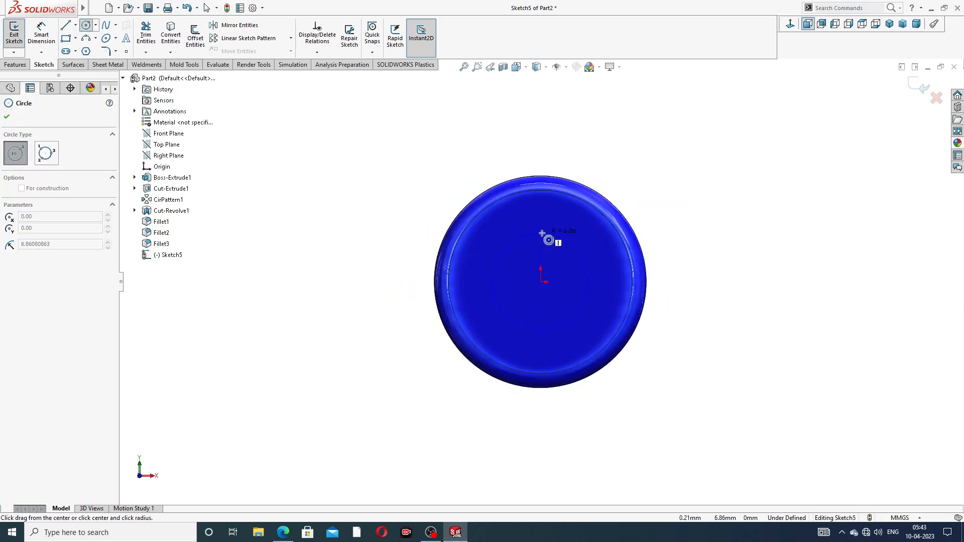
click(548, 235)
right_click(634, 178)
click(653, 186)
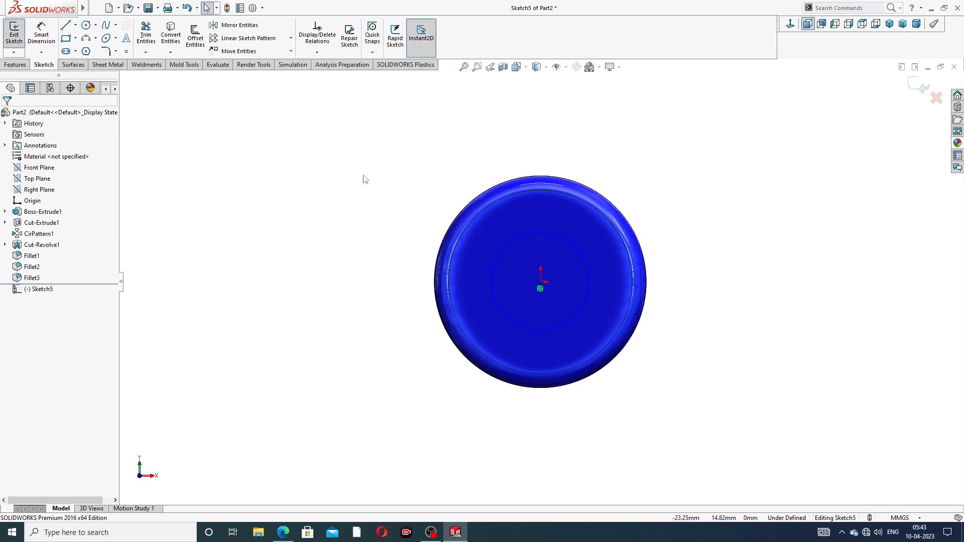
- Dimension the circle's diameter as 8 mm
click(41, 35)
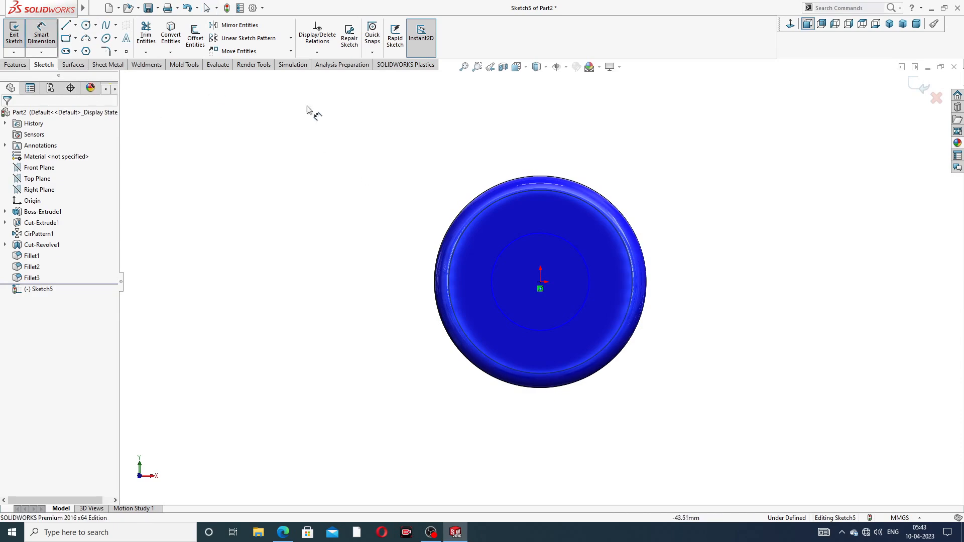
click(555, 241)
click(636, 186)
text(86381018mm)
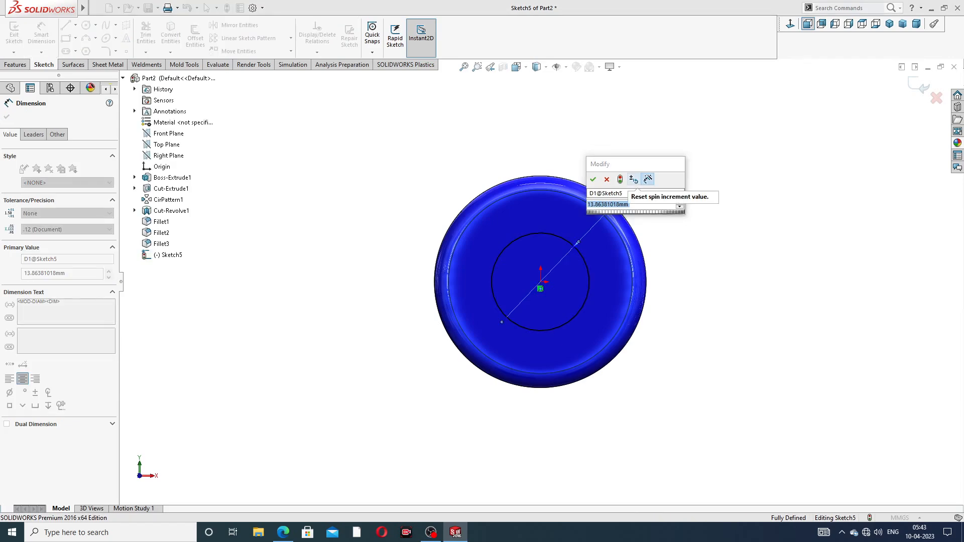
key(Return)
key(Escape)
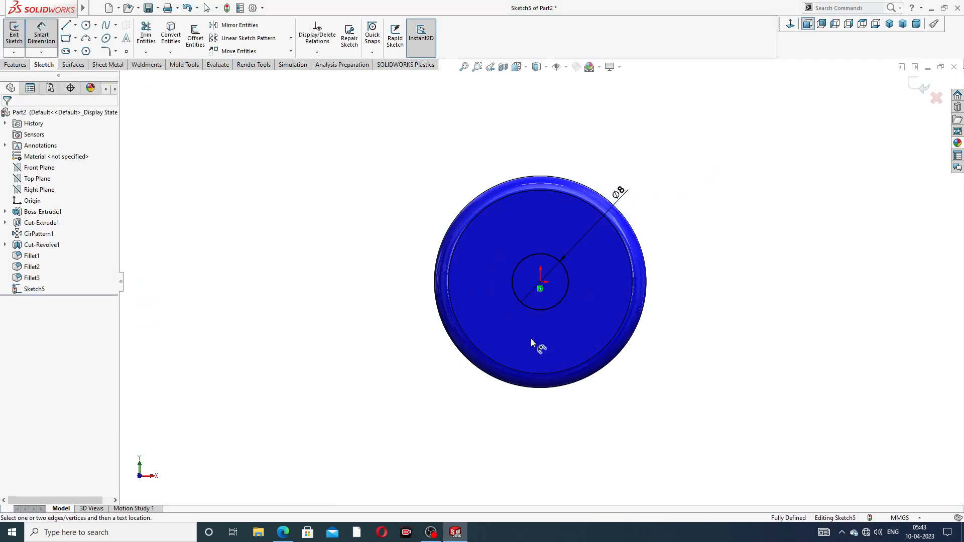
- Check the screwdriver drawing and reposition the Ø8 dimension on the collar face
click(284, 532)
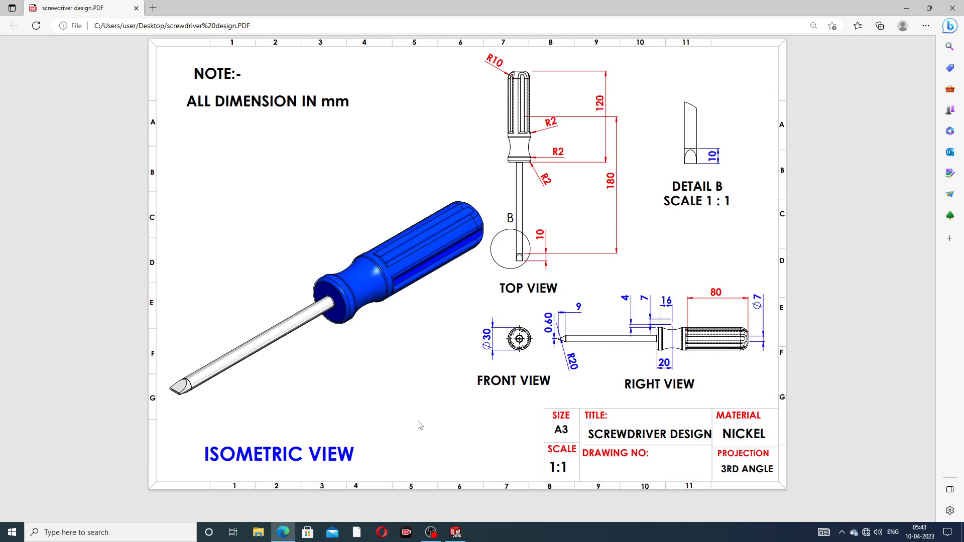
click(285, 535)
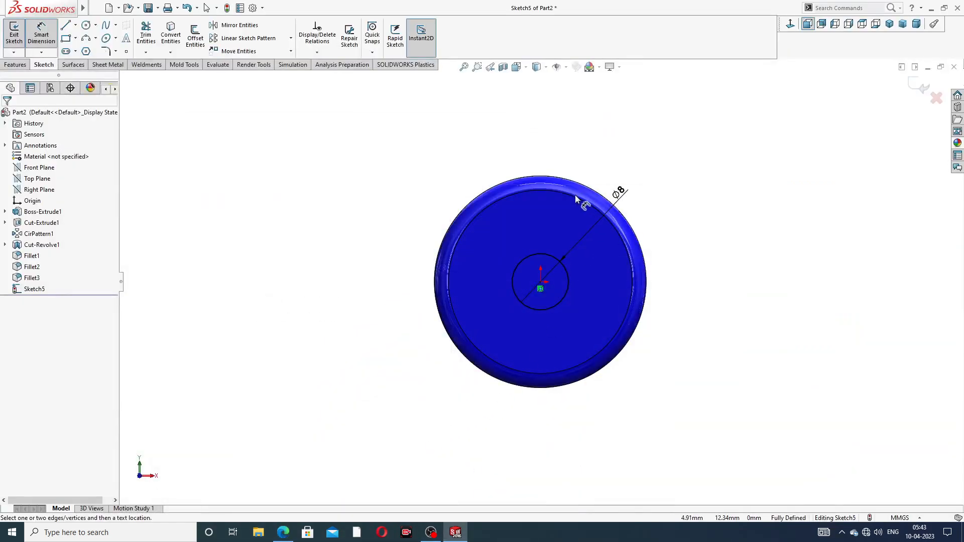
drag(625, 194, 634, 179)
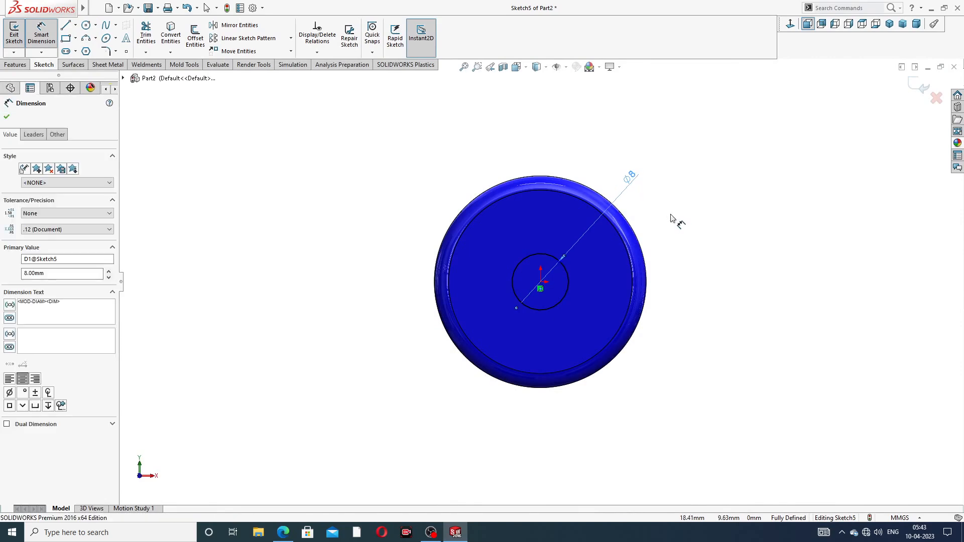
middle_drag(672, 218, 636, 222)
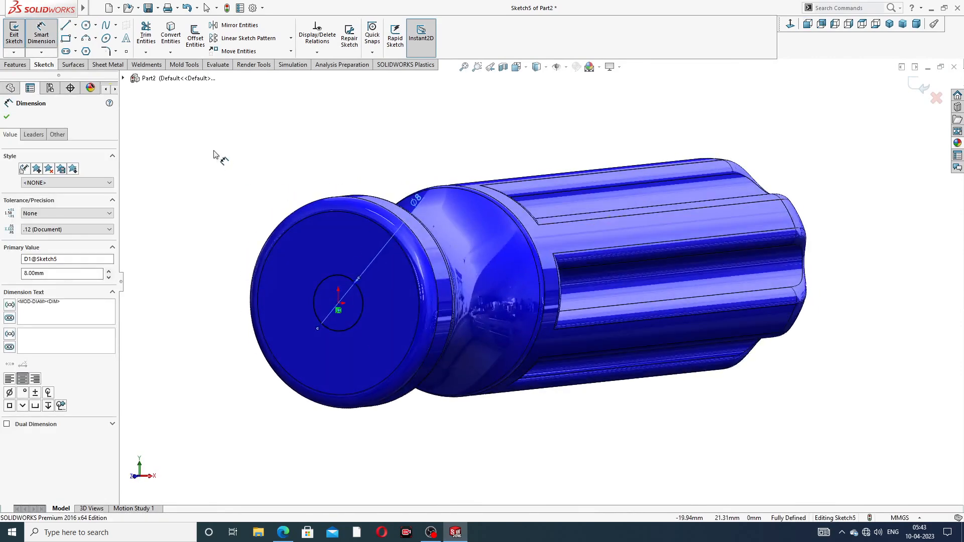
click(6, 117)
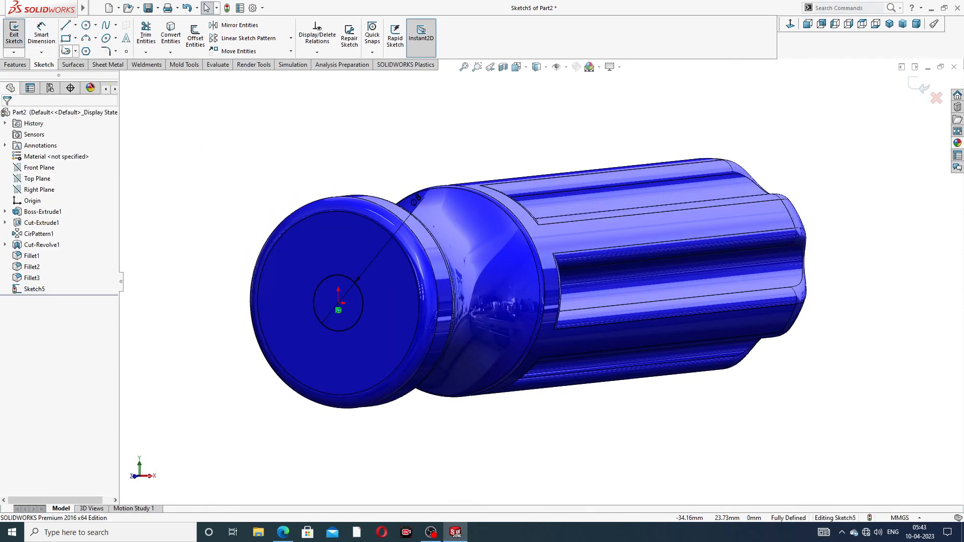
- Cut-extrude the 8 mm circle 60 mm deep into the handle
click(16, 65)
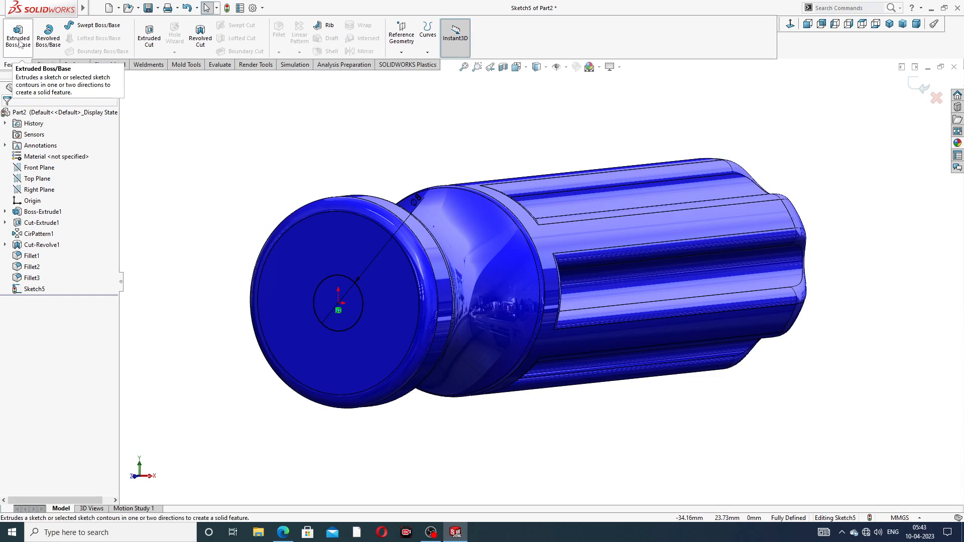
click(150, 36)
scroll(485, 202, up, 3)
middle_drag(486, 204, 405, 248)
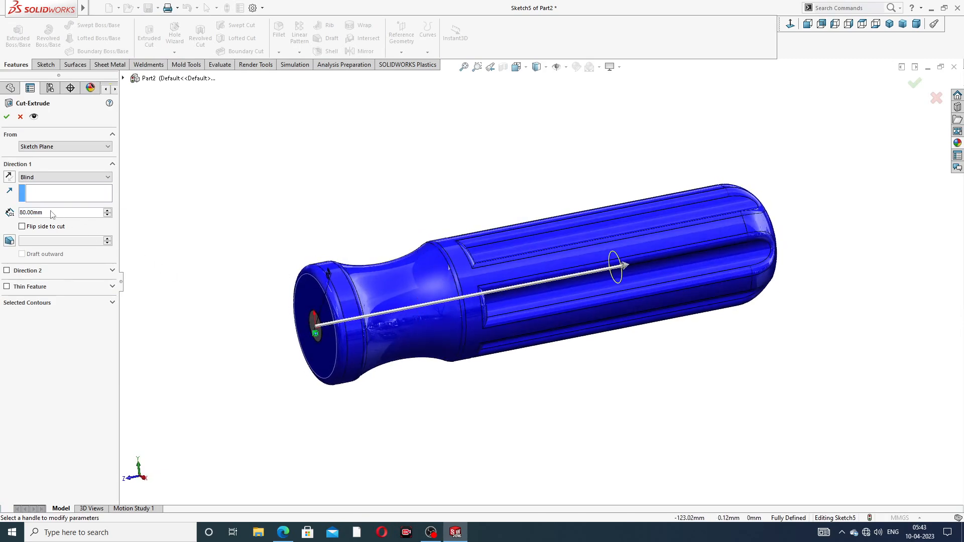
drag(52, 214, 18, 215)
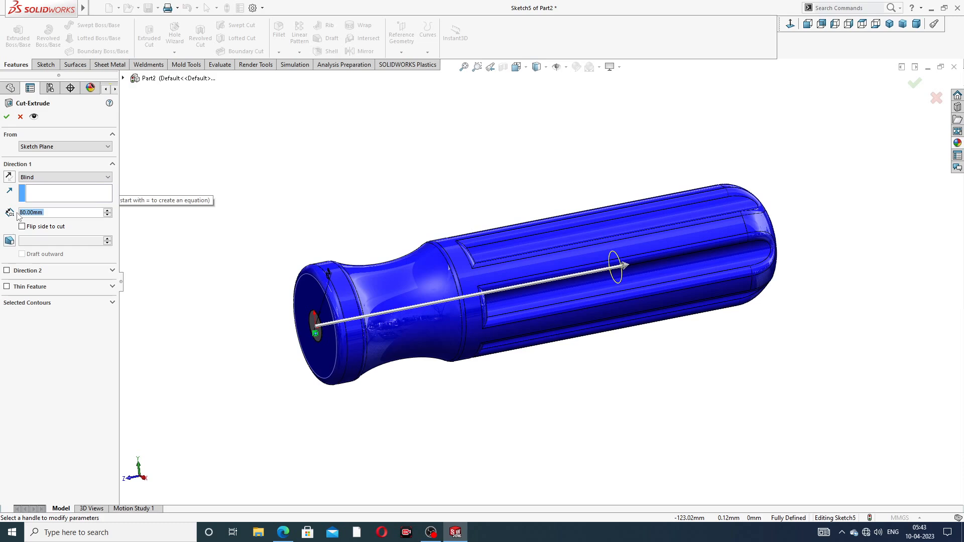
text(60)
key(Return)
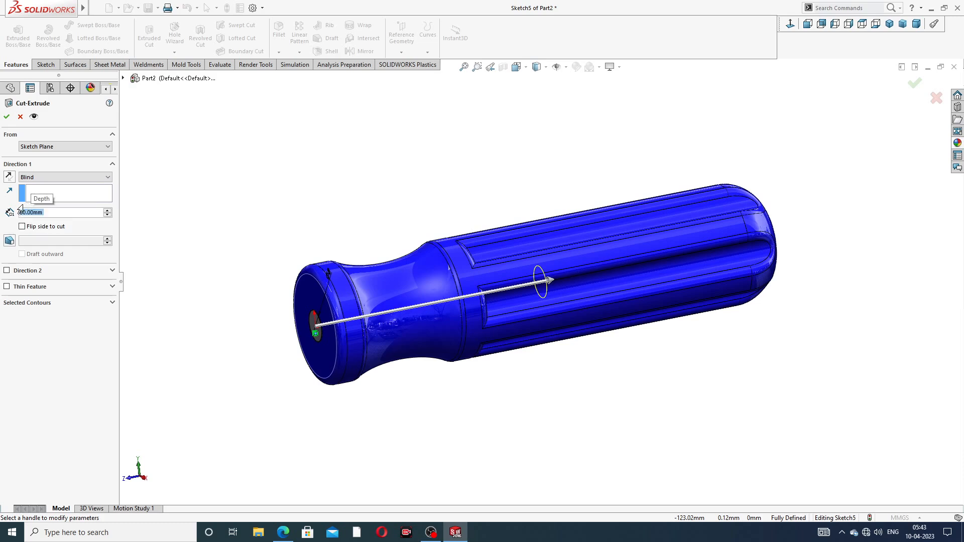
click(6, 116)
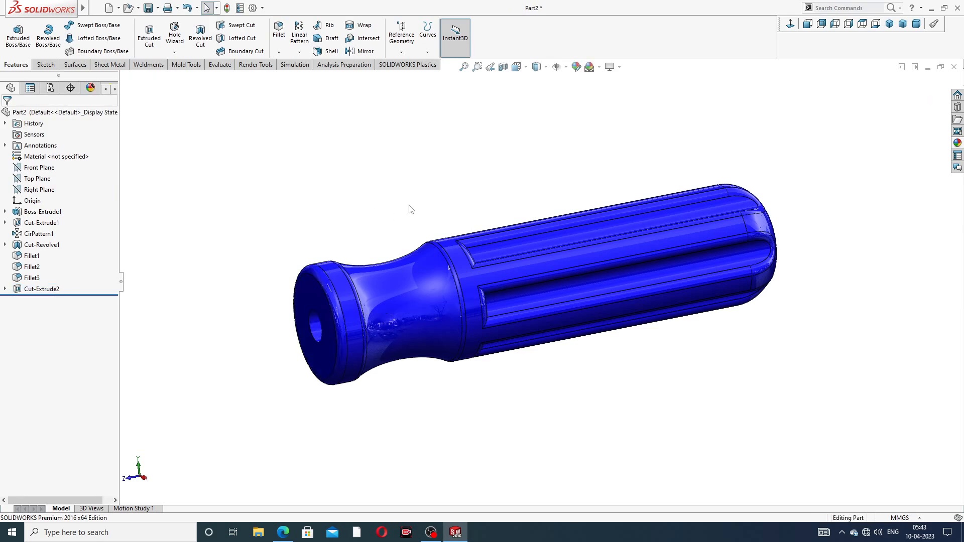
- Open a sketch on the bottom face of the hole and convert its circular edge into the sketch
middle_drag(409, 209, 479, 165)
scroll(504, 257, down, 3)
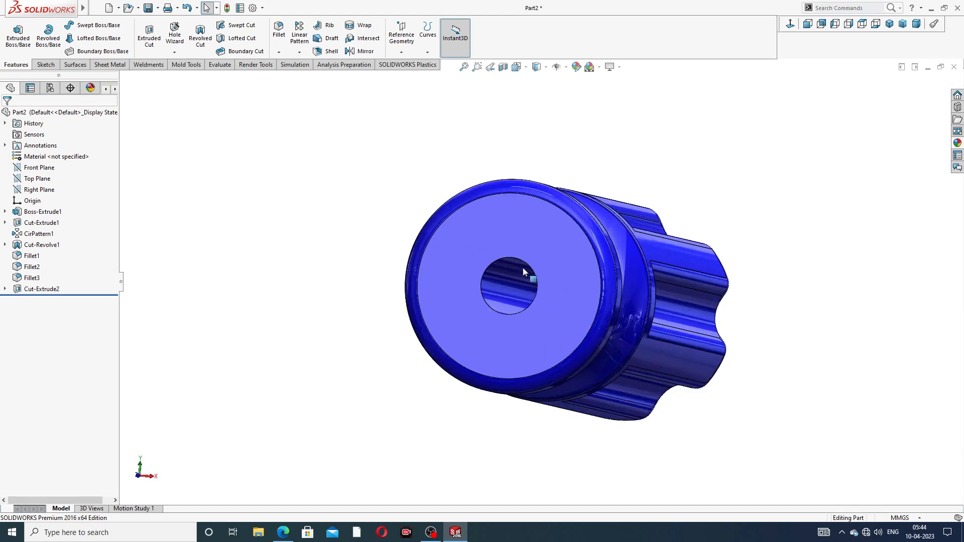
mouse_move(523, 269)
middle_down()
mouse_move(591, 278)
mouse_move(575, 288)
mouse_move(569, 277)
mouse_move(623, 287)
middle_up()
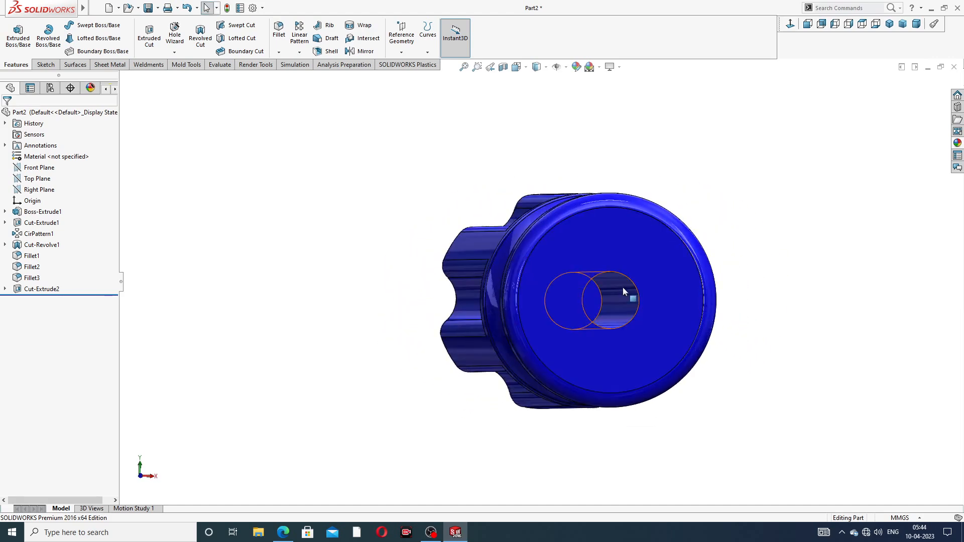
click(602, 301)
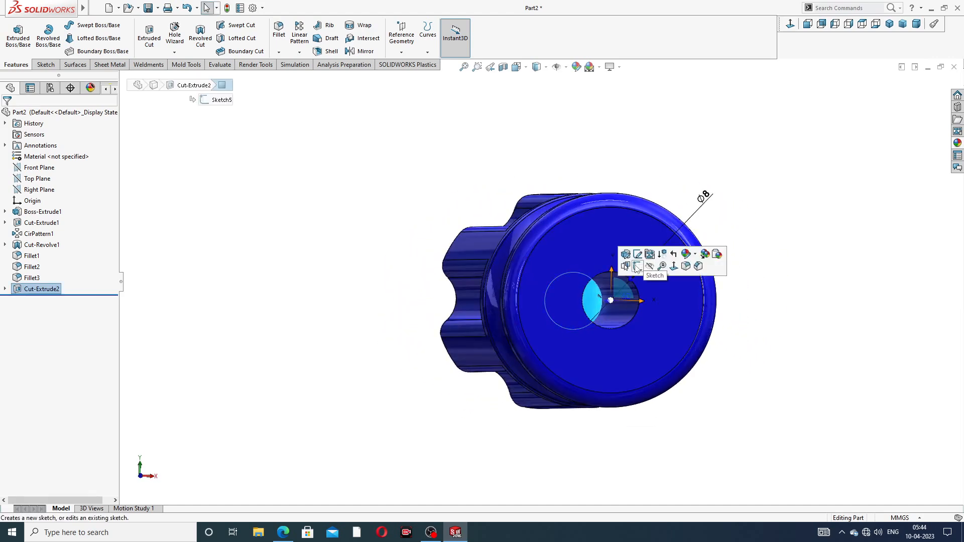
click(636, 267)
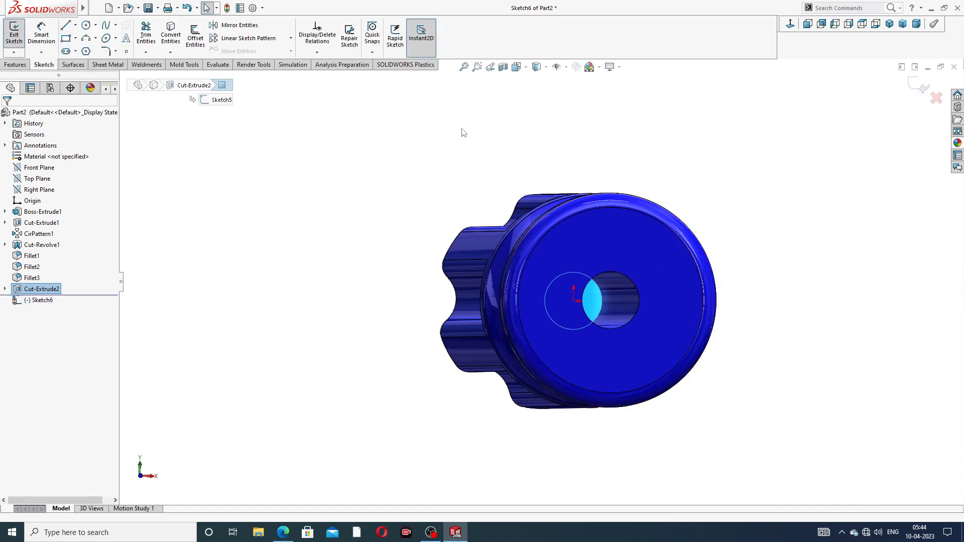
click(171, 35)
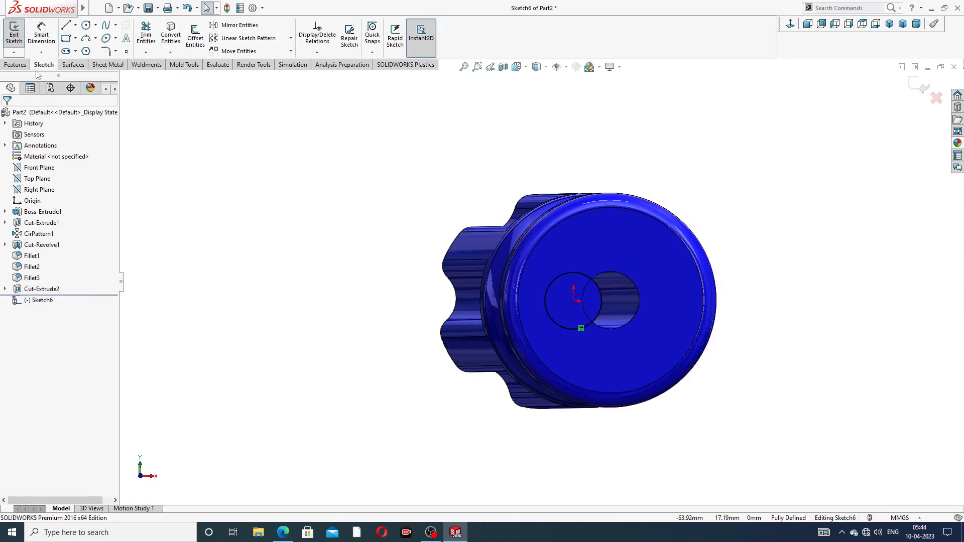
- Extrude the converted circle 180 mm out of the handle as a separate shaft body, not merged
click(22, 64)
click(23, 45)
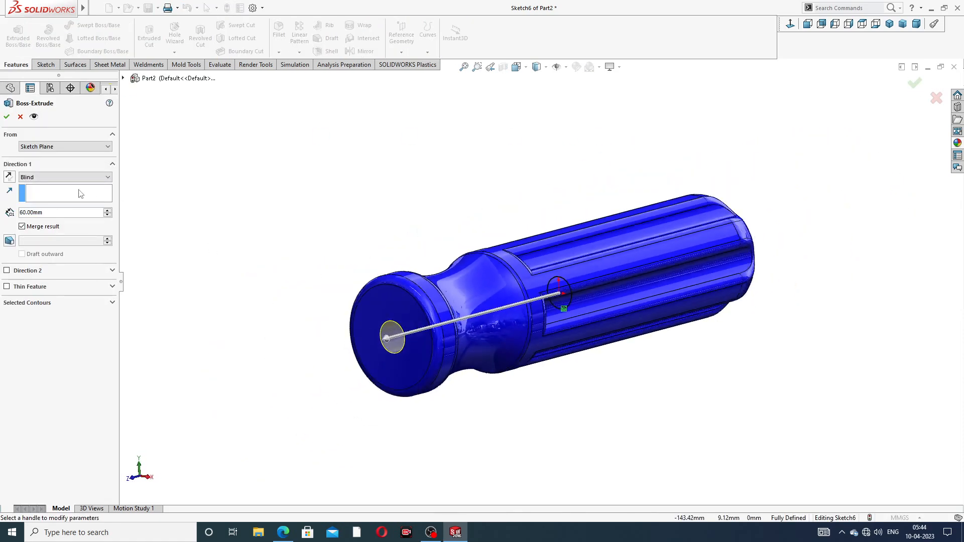
double_click(43, 212)
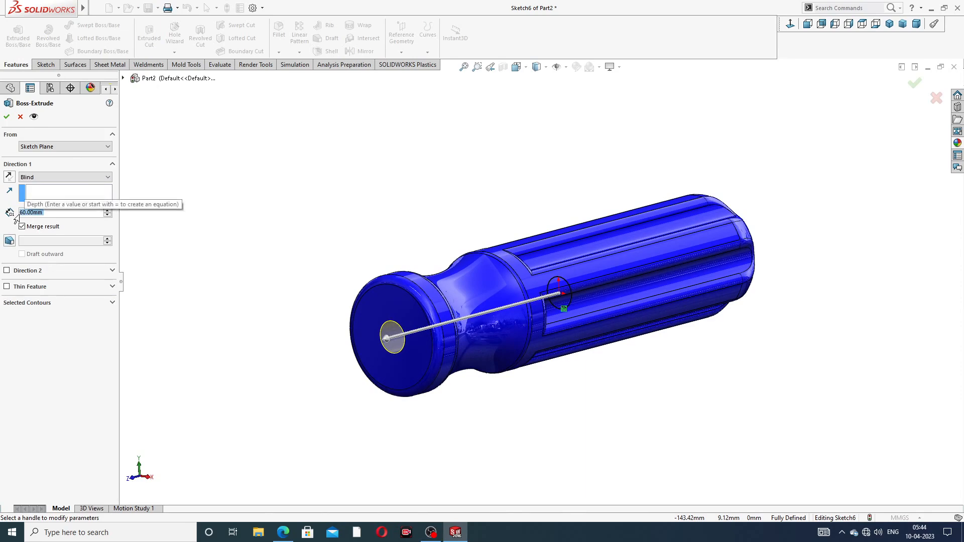
text(15)
key(BackSpace)
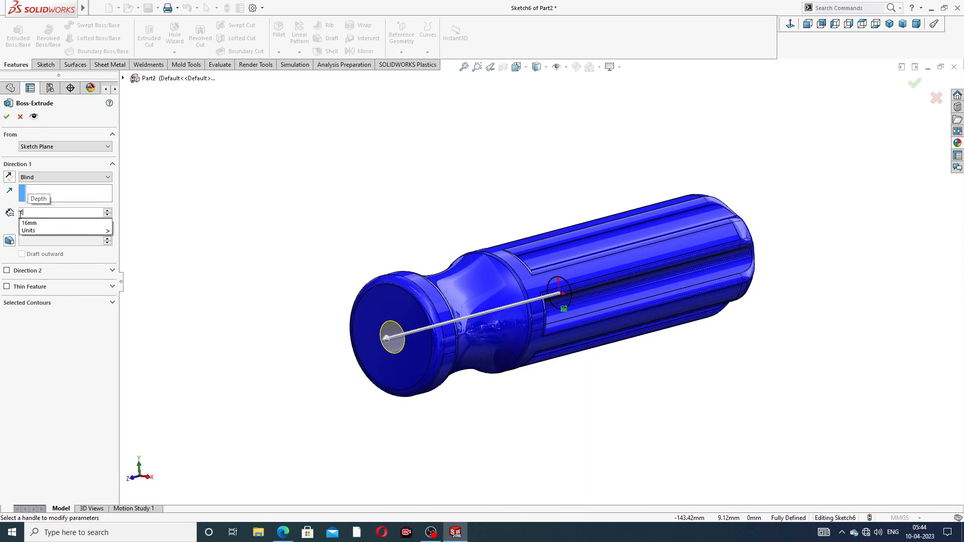
text(80)
key(Return)
scroll(355, 290, up, 3)
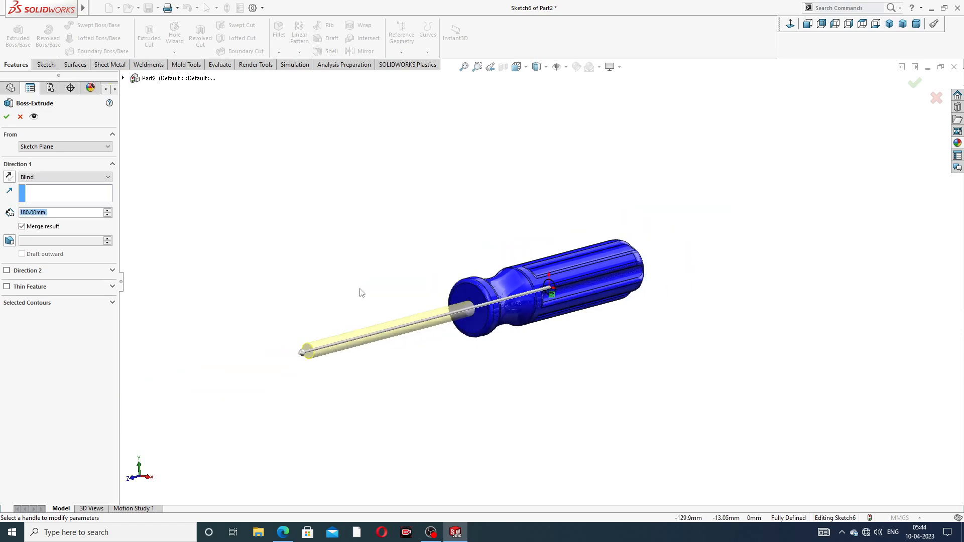
middle_drag(359, 291, 327, 300)
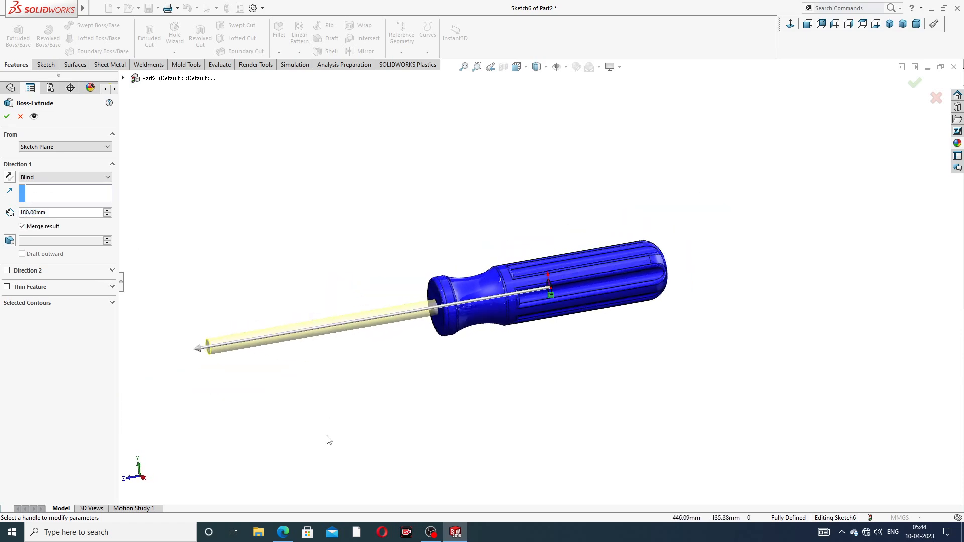
click(283, 532)
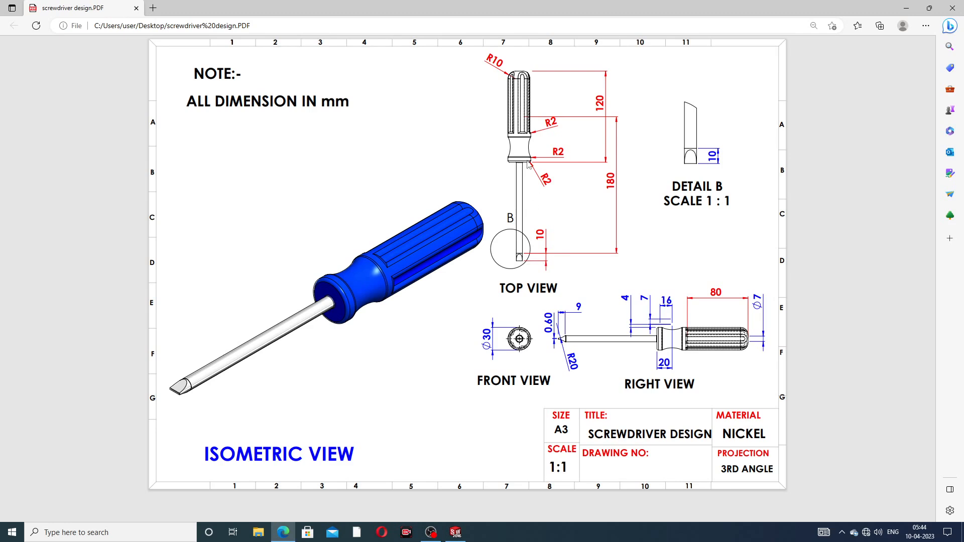
click(456, 533)
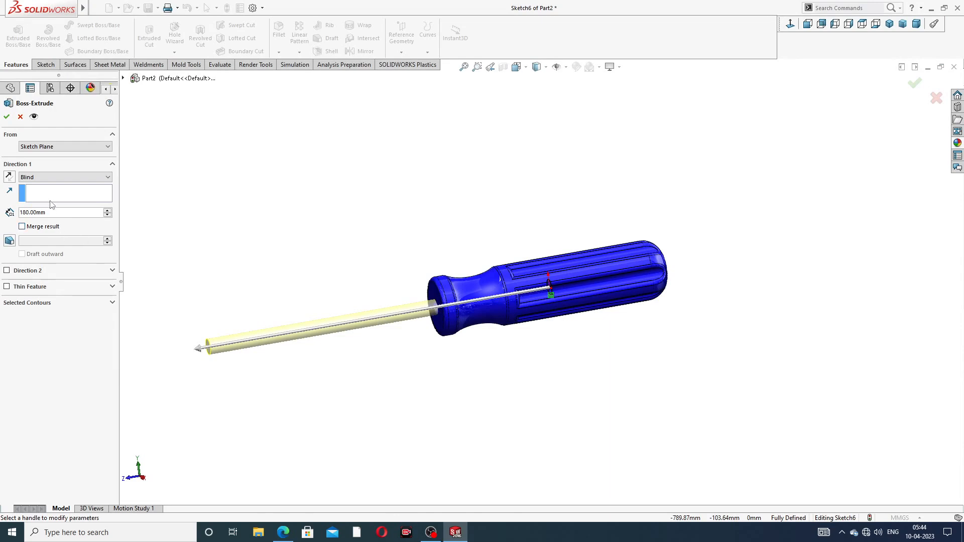
click(7, 118)
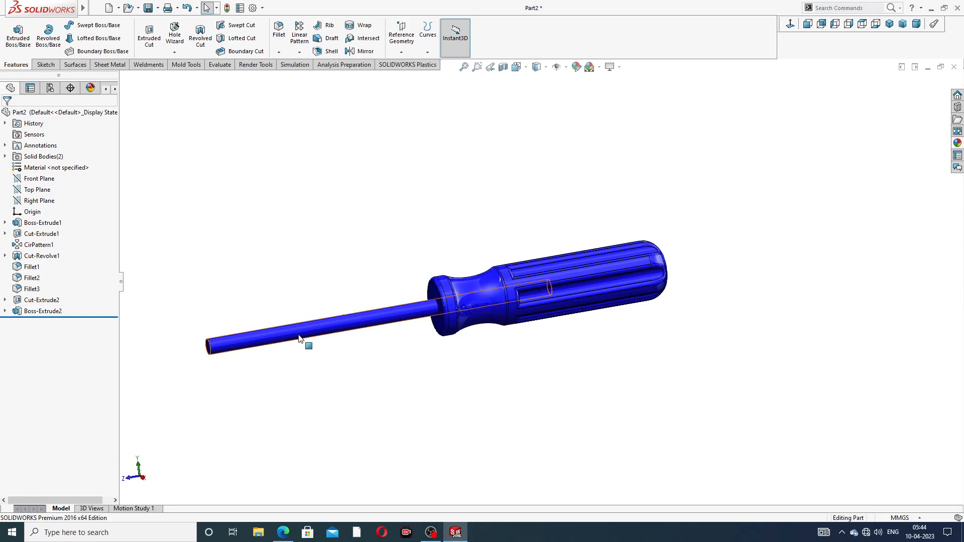
- Try to edit the shaft extrusion's Merge result option
click(56, 311)
click(62, 284)
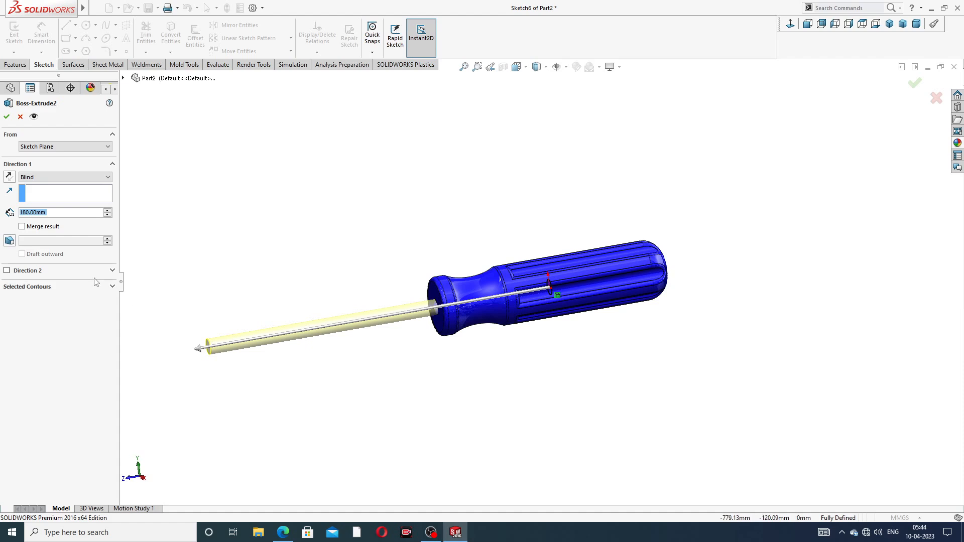
click(28, 228)
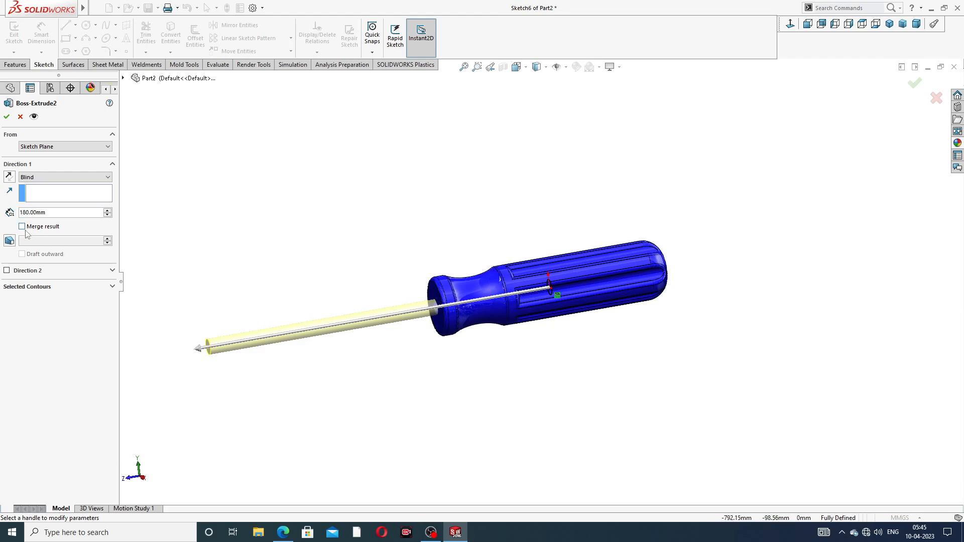
click(6, 117)
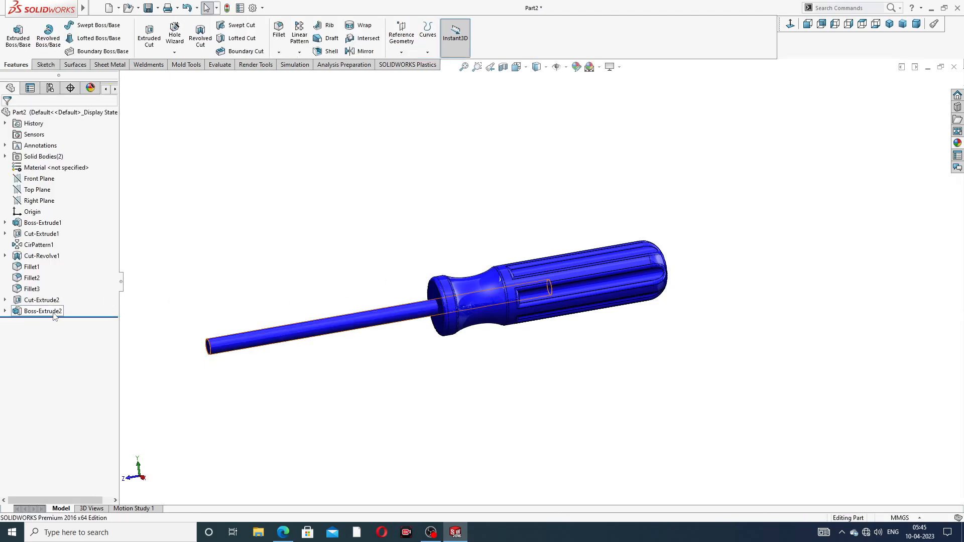
- Apply the chromium plate appearance to the shaft body
click(43, 311)
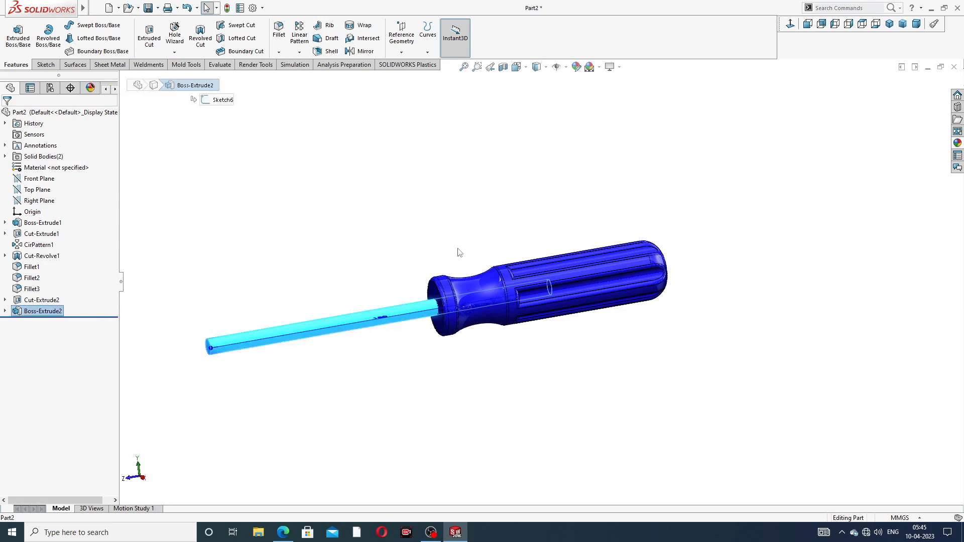
click(958, 144)
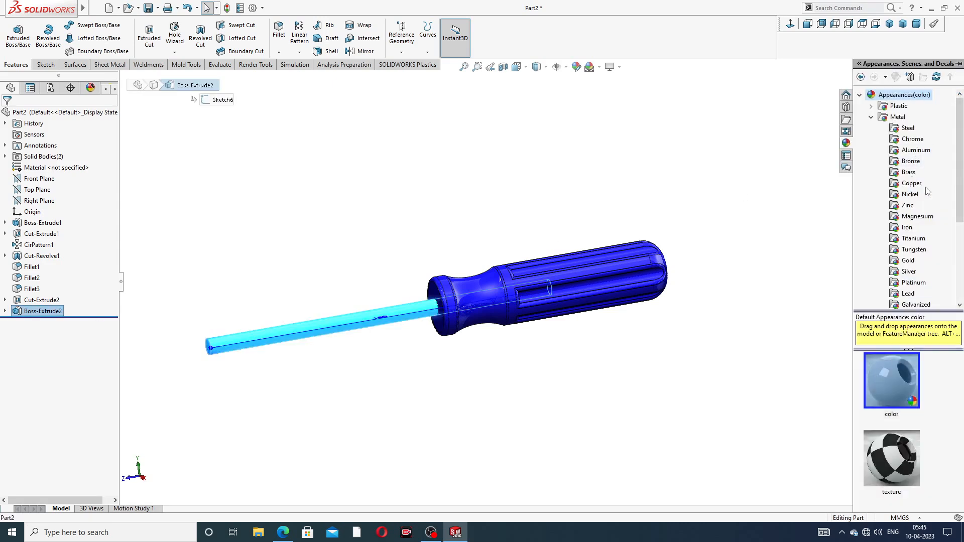
click(912, 139)
double_click(892, 392)
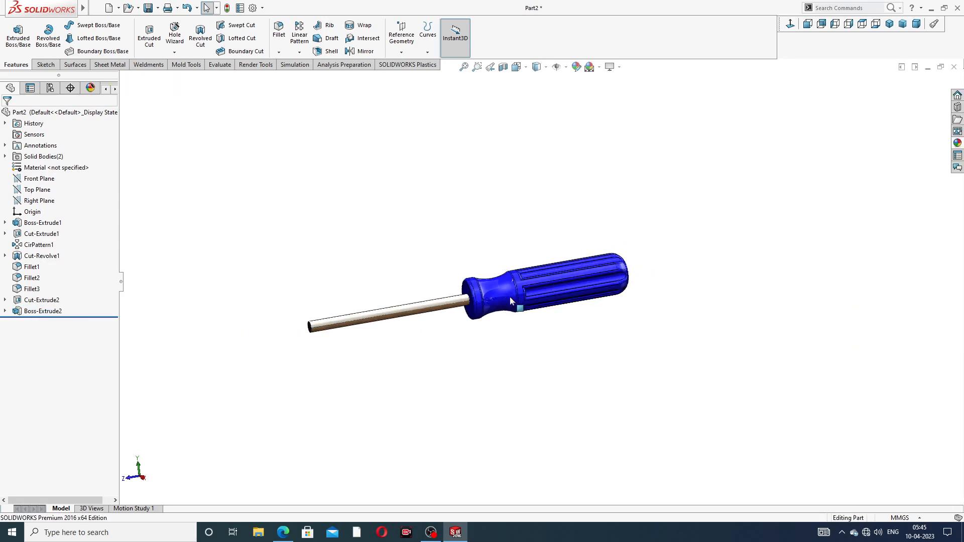
- Open a sketch on the shaft's free end face and convert its circular edge into the sketch
middle_drag(467, 329, 520, 286)
middle_drag(414, 296, 467, 322)
scroll(468, 317, down, 3)
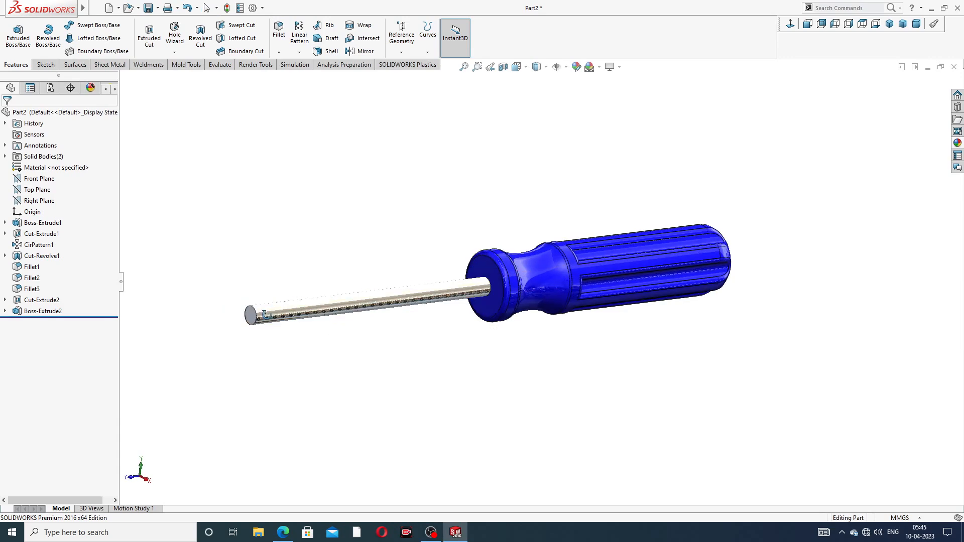
scroll(266, 323, down, 5)
click(329, 300)
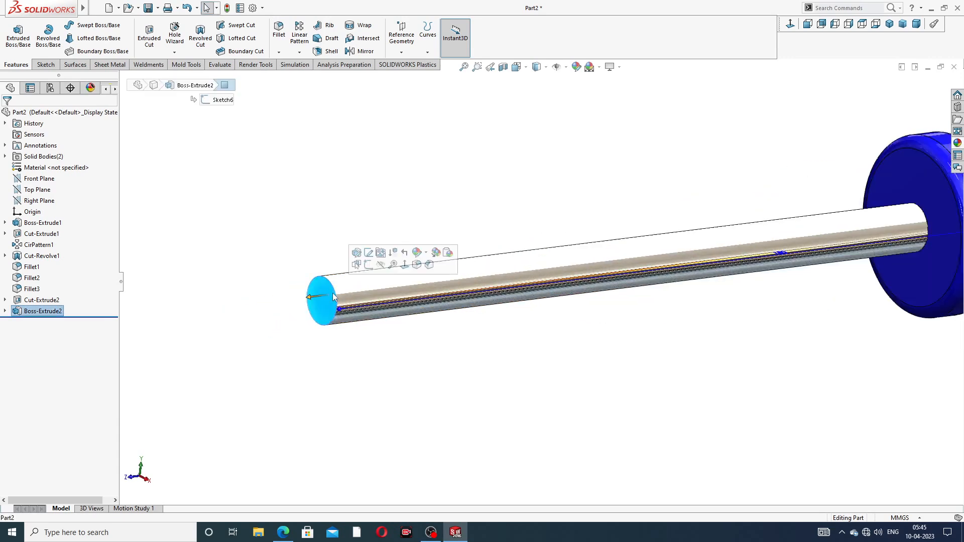
click(369, 266)
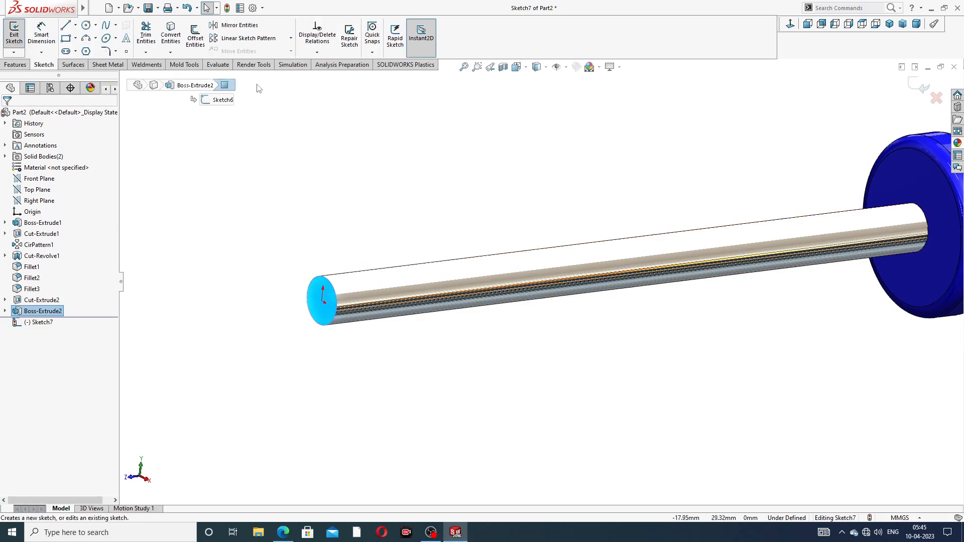
click(170, 35)
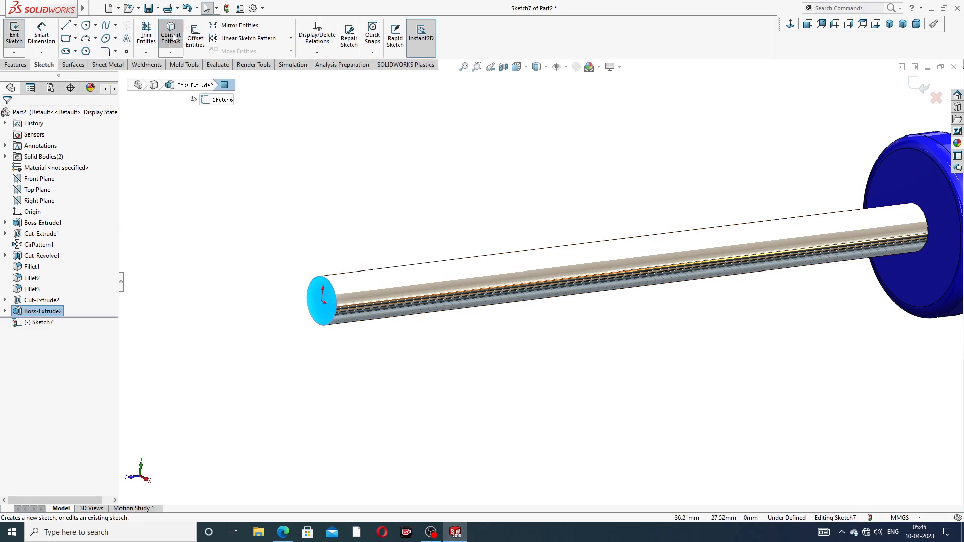
- Extrude the converted circle 10 mm outward as a separate body with Merge result turned off
click(15, 64)
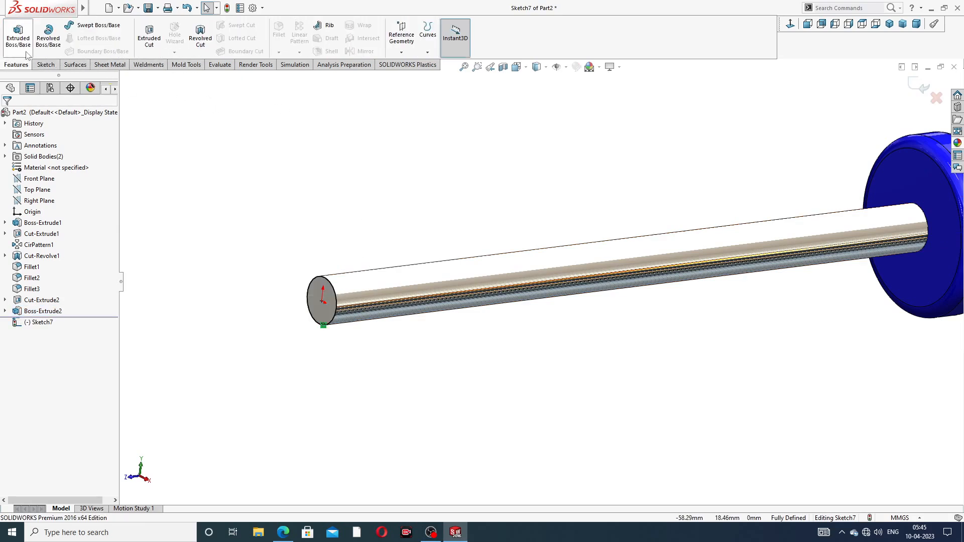
click(18, 35)
scroll(456, 251, up, 5)
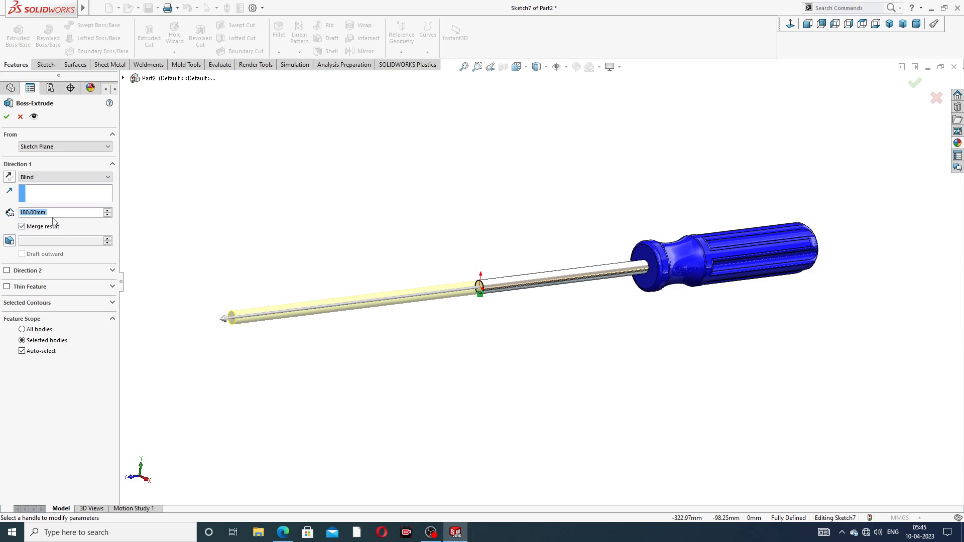
text(10)
key(Return)
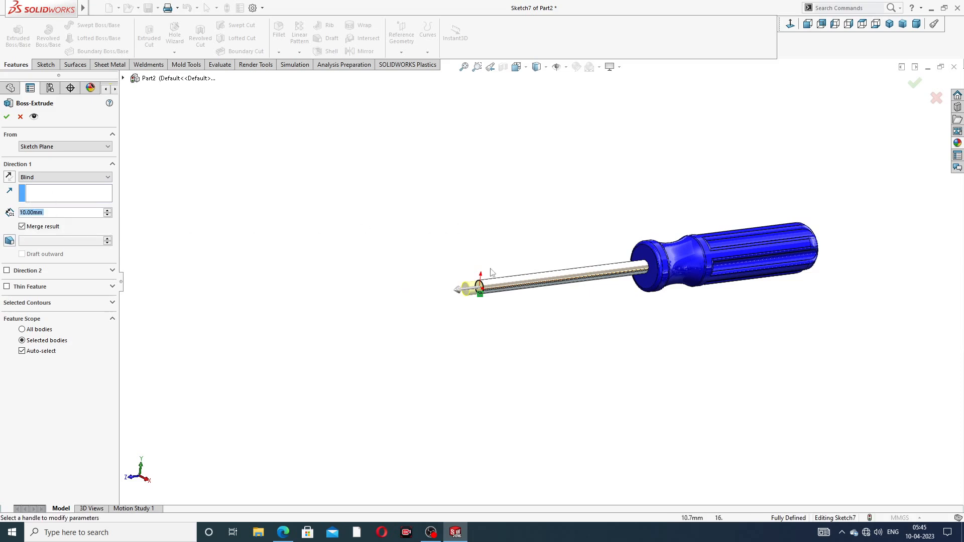
scroll(491, 272, down, 4)
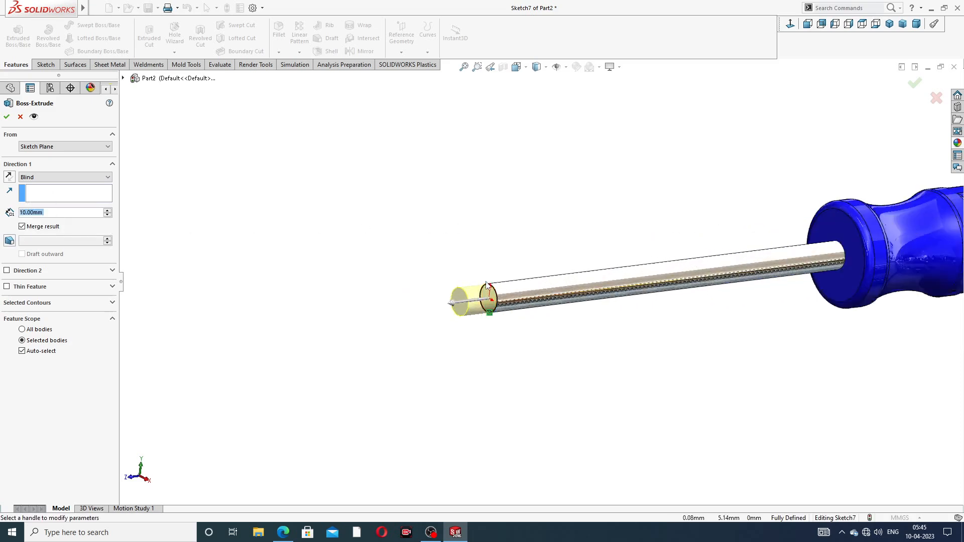
click(23, 226)
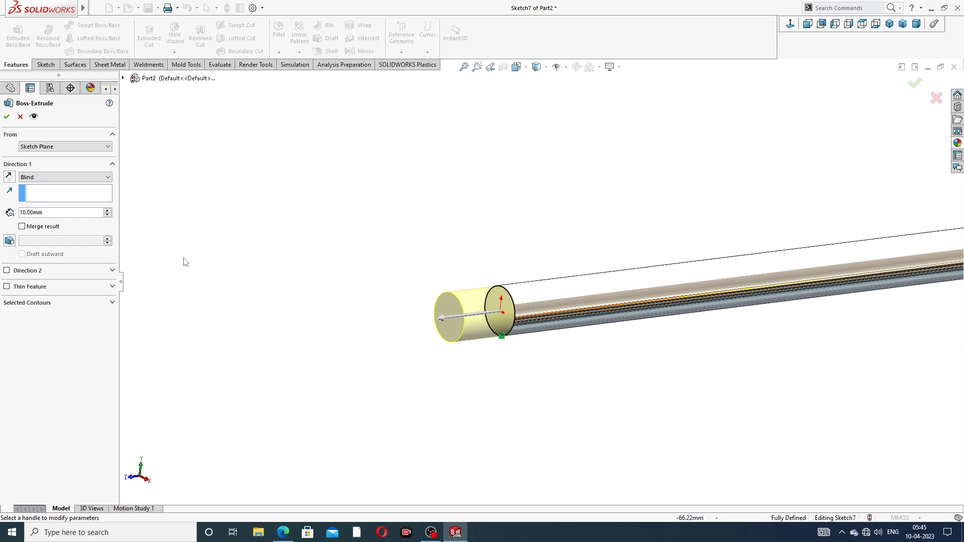
click(6, 117)
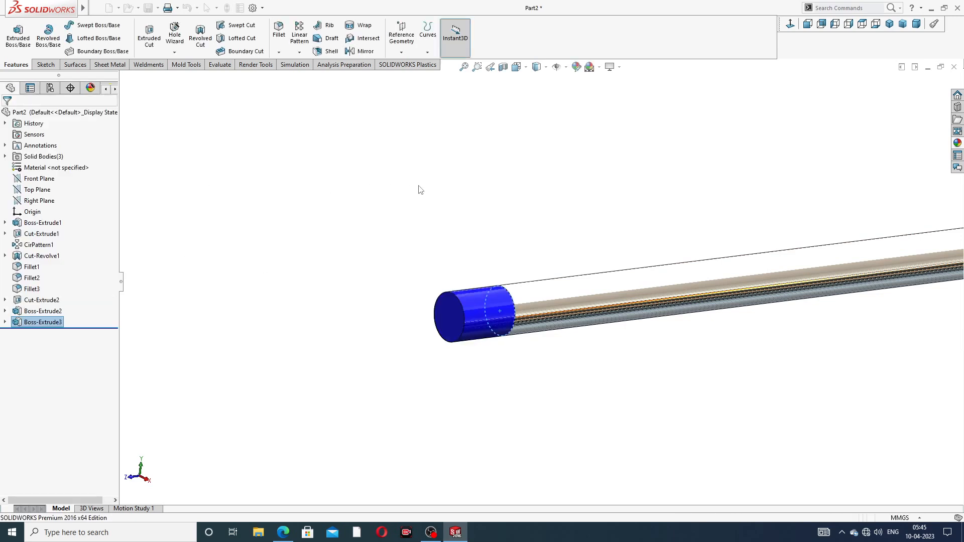
- Apply the chromium plate appearance to the new 10 mm tip body
click(50, 322)
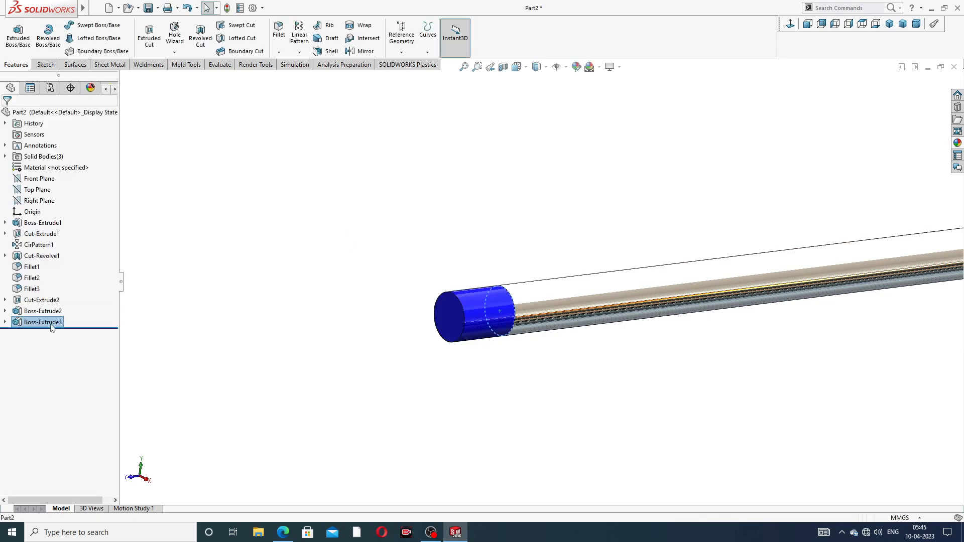
click(957, 143)
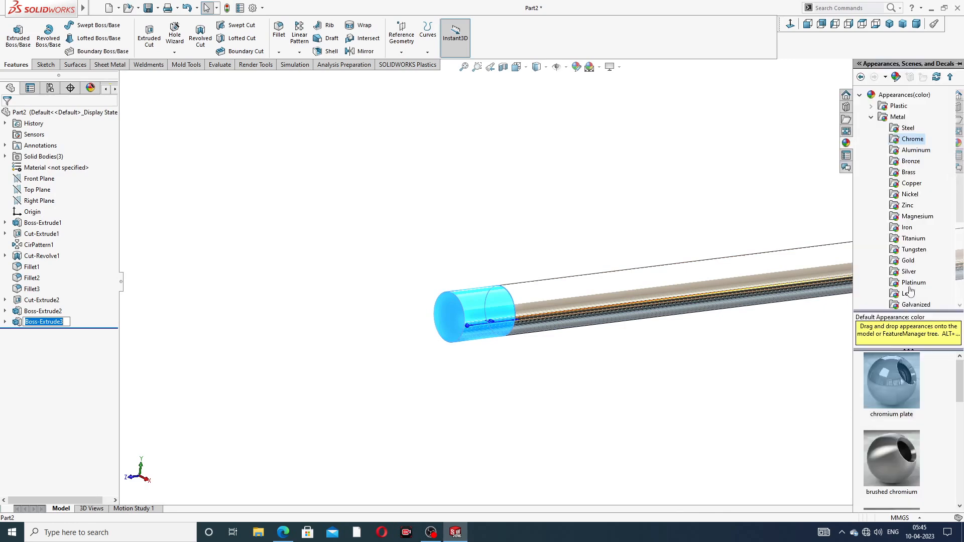
double_click(899, 382)
click(735, 240)
scroll(736, 243, up, 4)
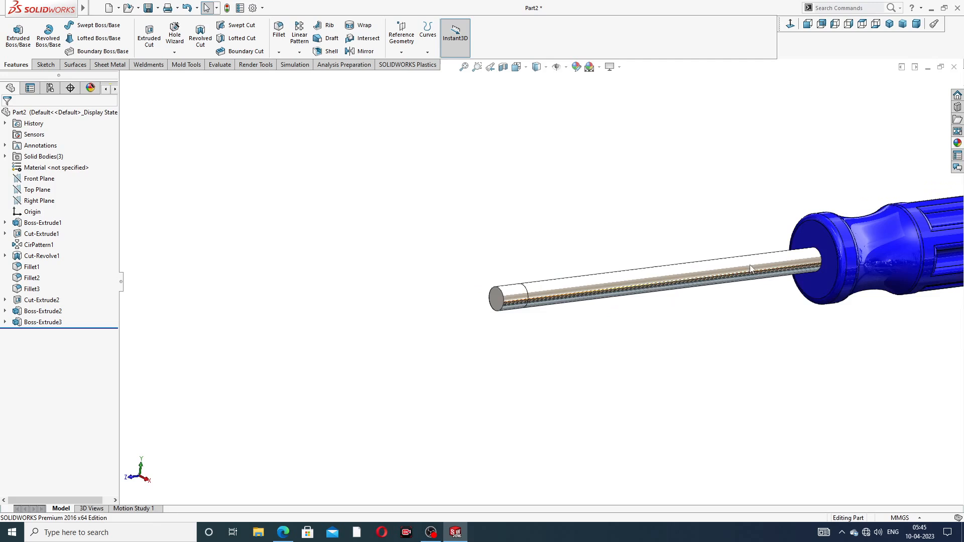
scroll(685, 291, down, 3)
scroll(525, 289, down, 2)
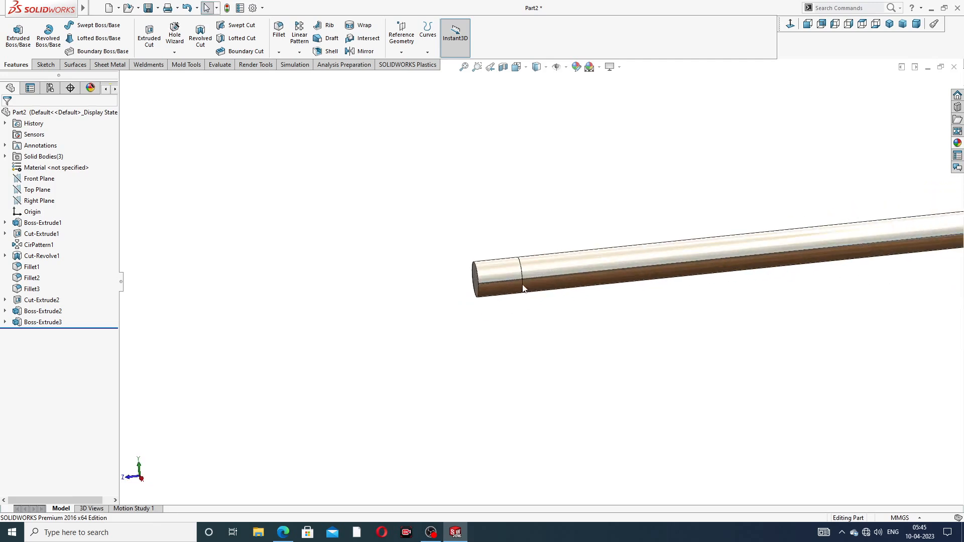
scroll(601, 247, down, 2)
- Edit the tip extrusion to turn on Merge result
click(54, 322)
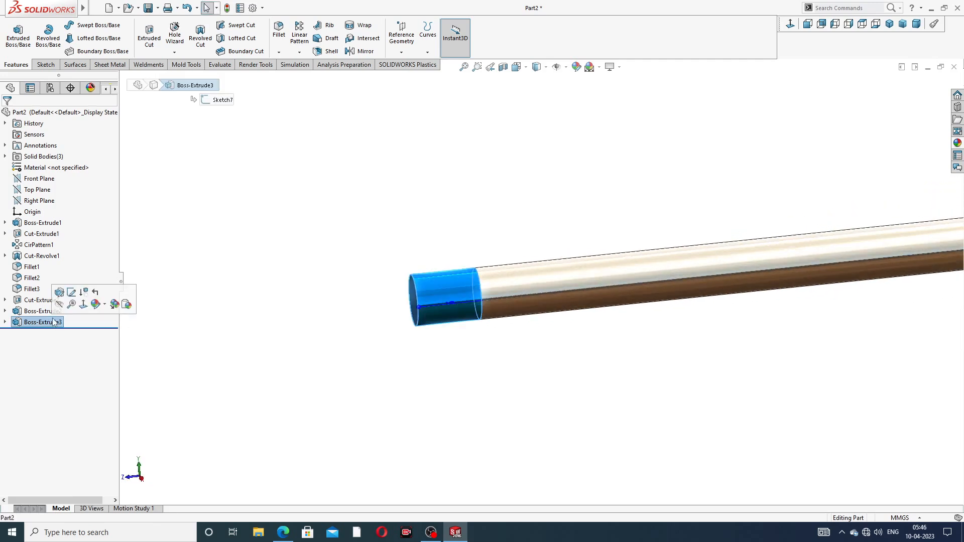
click(60, 293)
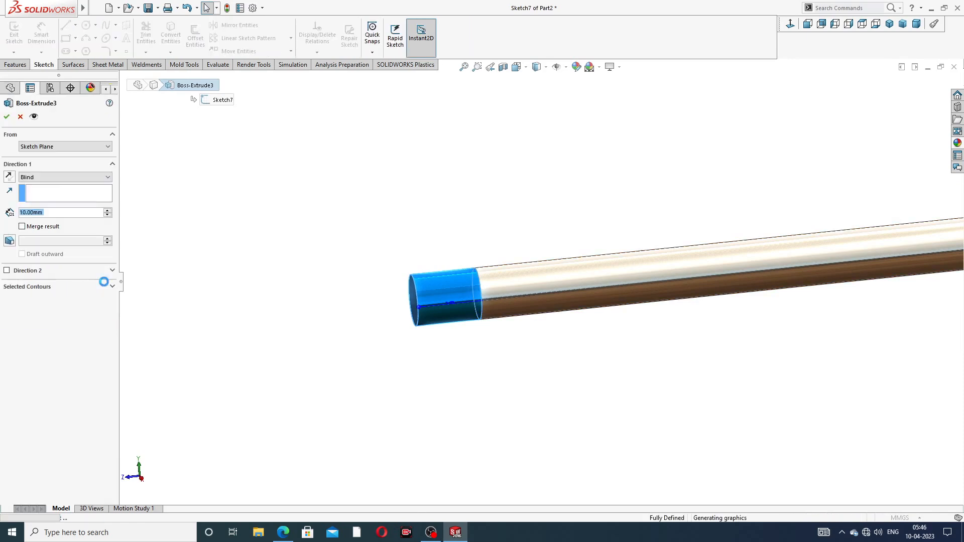
click(41, 228)
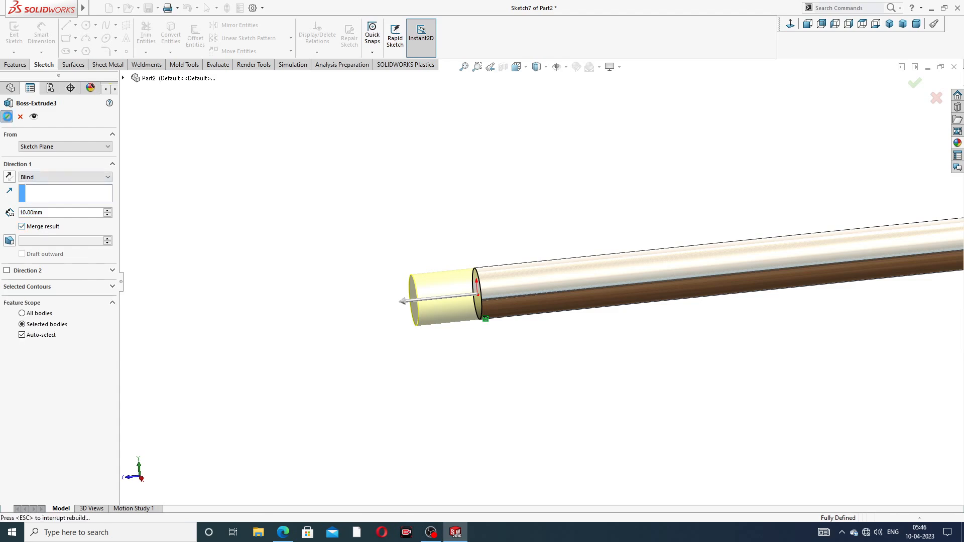
click(6, 116)
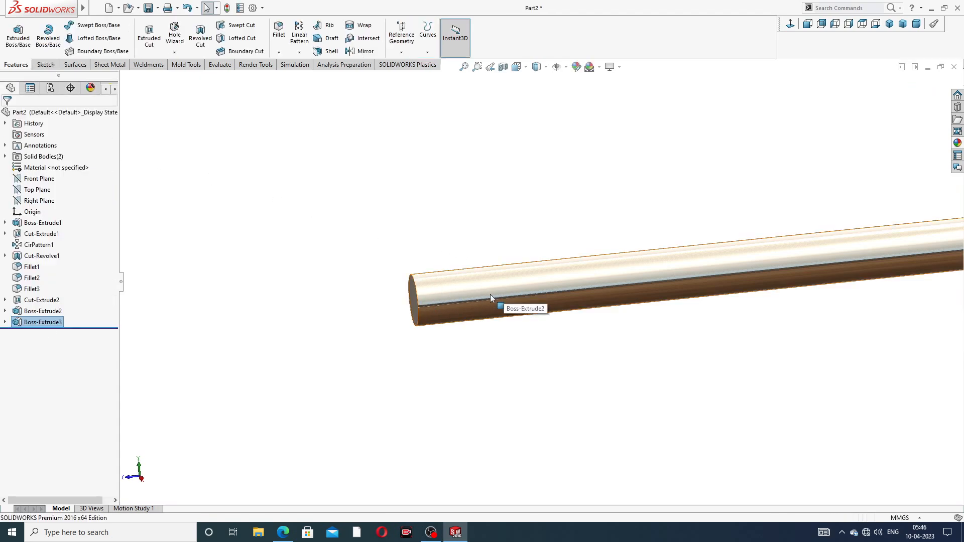
- Reopen the tip extrusion and accept it merged into the shaft body
scroll(490, 294, down, 3)
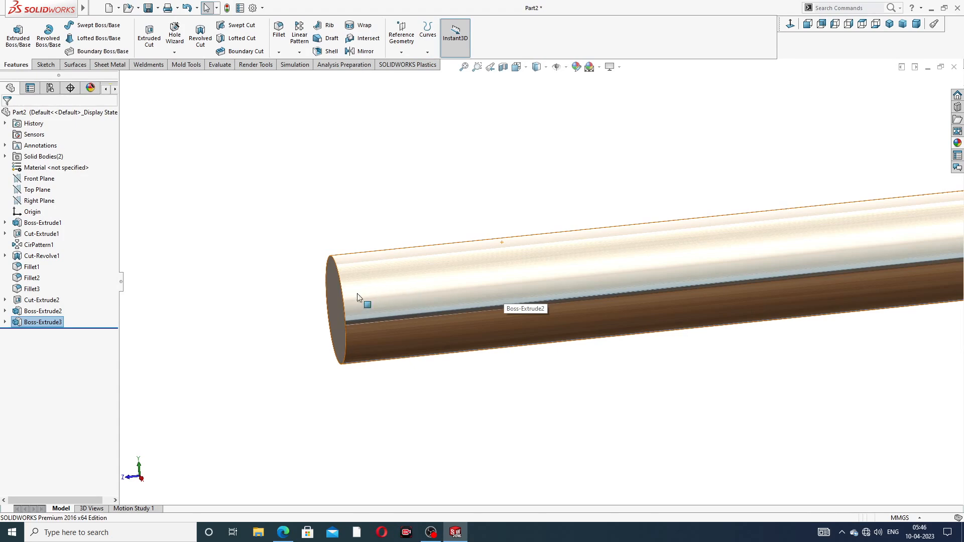
click(50, 322)
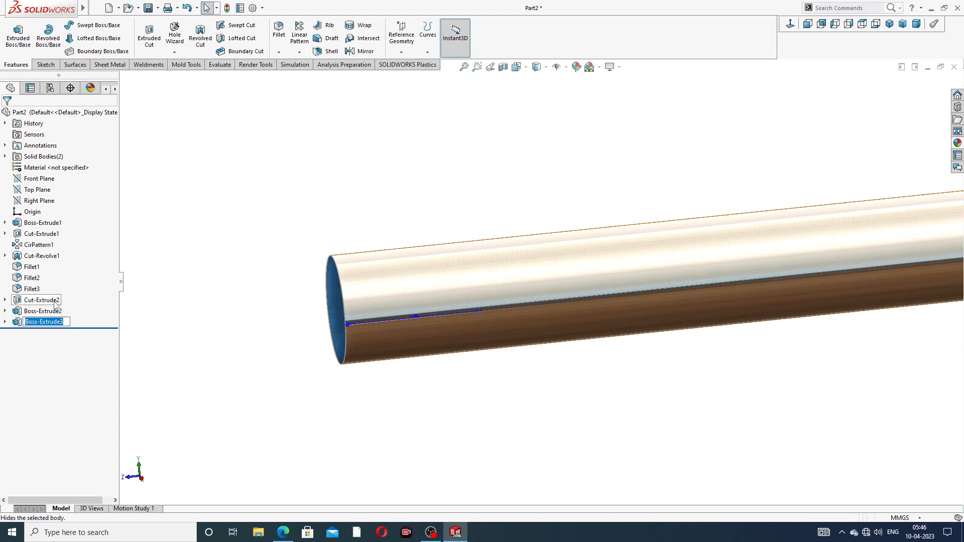
click(137, 322)
click(61, 323)
click(66, 296)
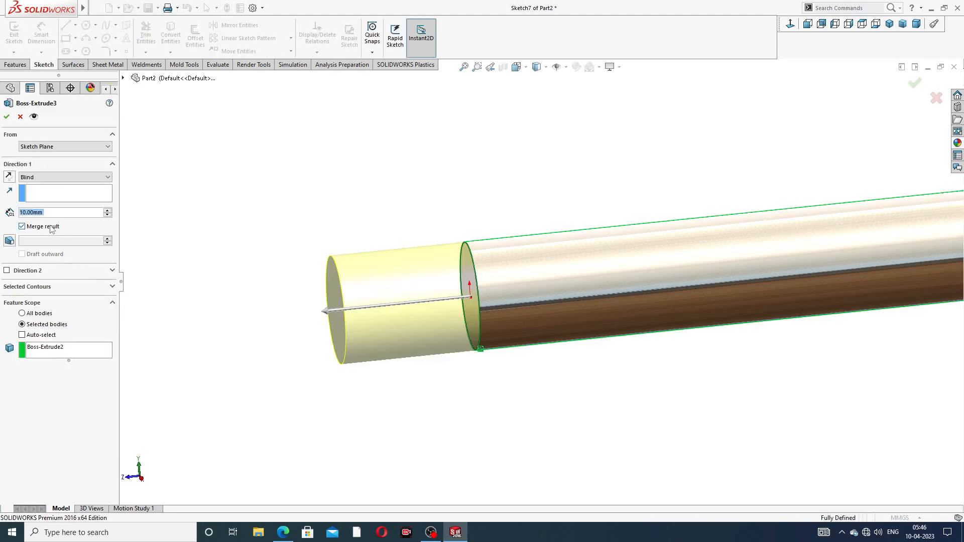
click(7, 116)
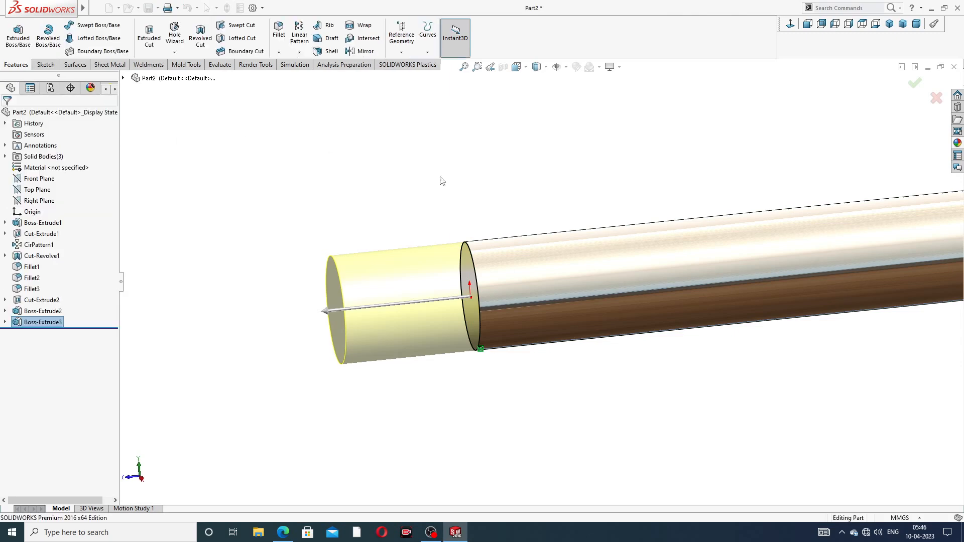
- Open a new sketch on the Right Plane in an isometric view of the screwdriver
scroll(514, 265, up, 3)
scroll(713, 263, up, 3)
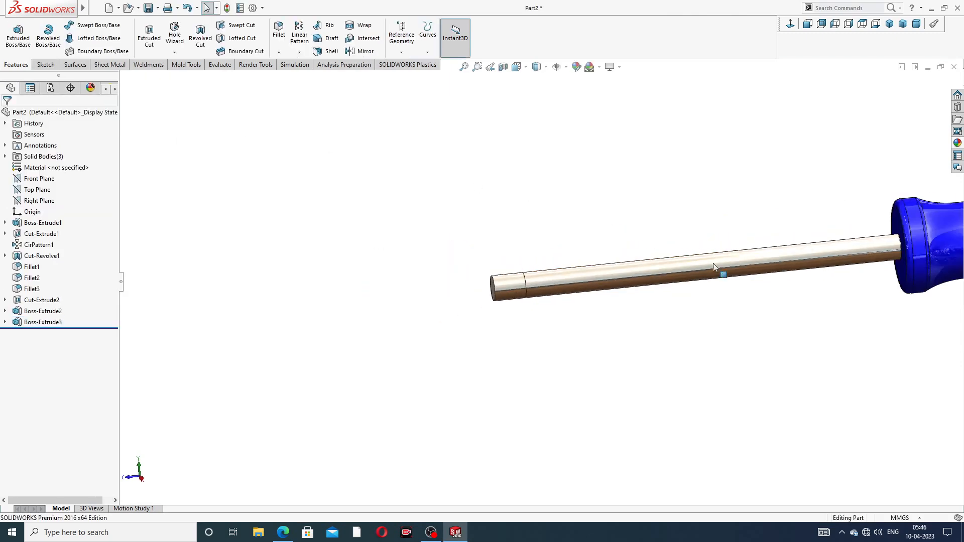
scroll(734, 276, up, 2)
middle_drag(733, 276, 724, 245)
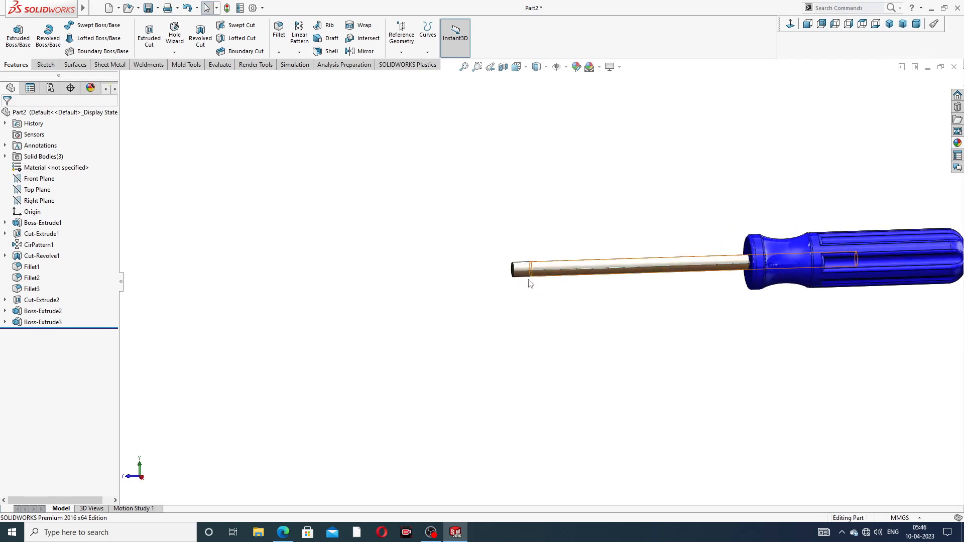
scroll(529, 286, down, 3)
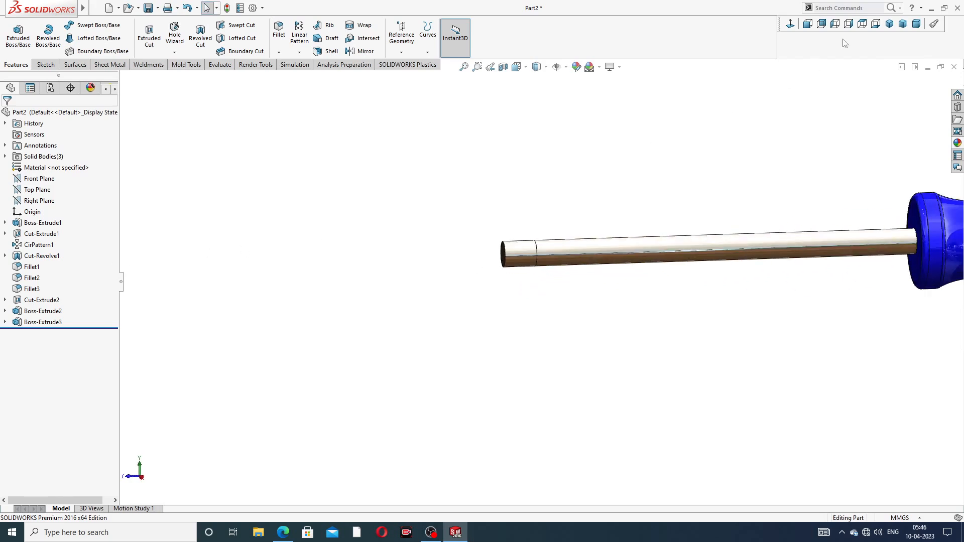
click(889, 24)
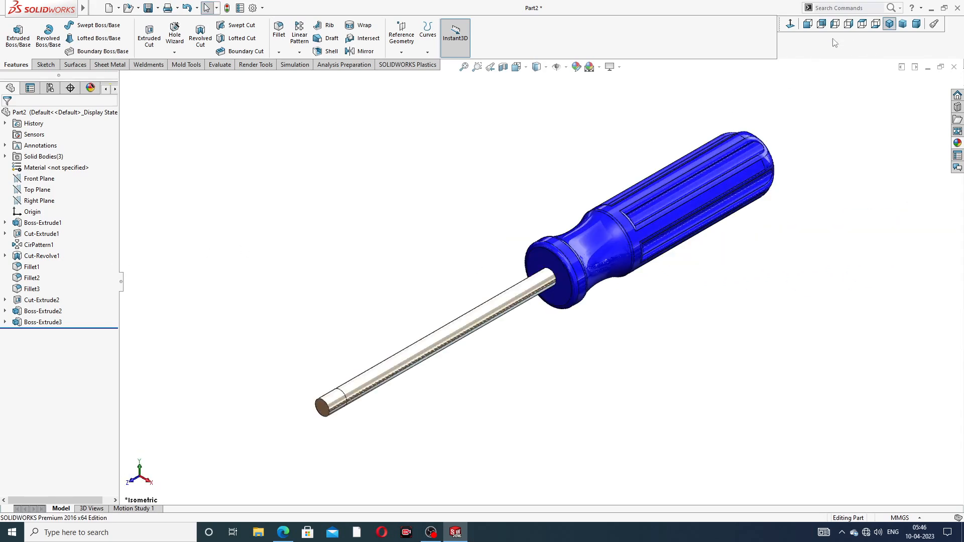
click(48, 203)
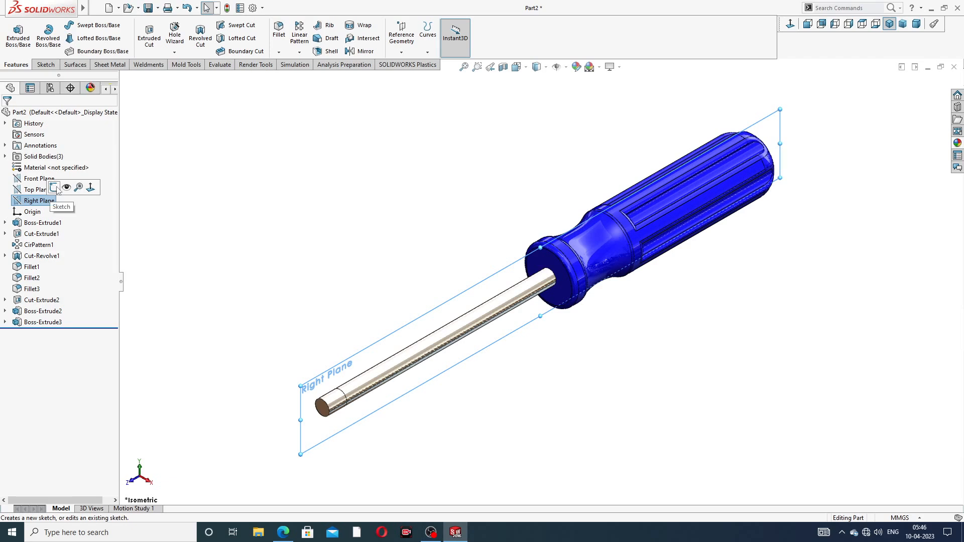
click(54, 188)
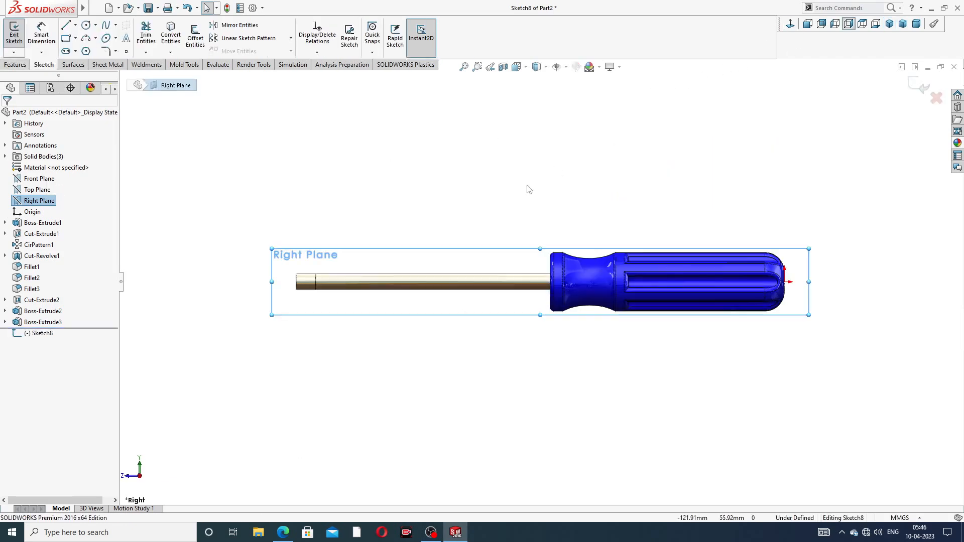
- Draw a 10 mm horizontal construction line along the shaft axis from the tip end
scroll(327, 291, down, 8)
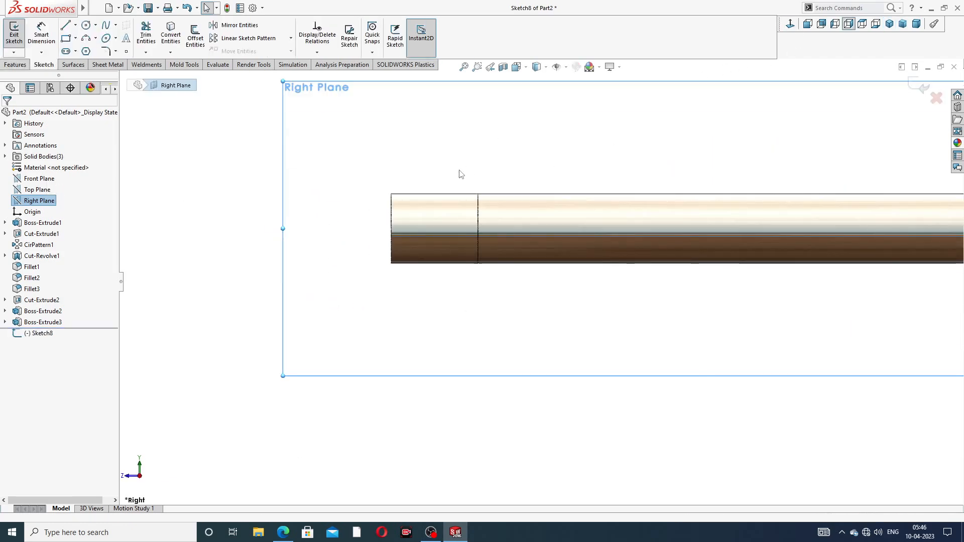
scroll(428, 204, down, 1)
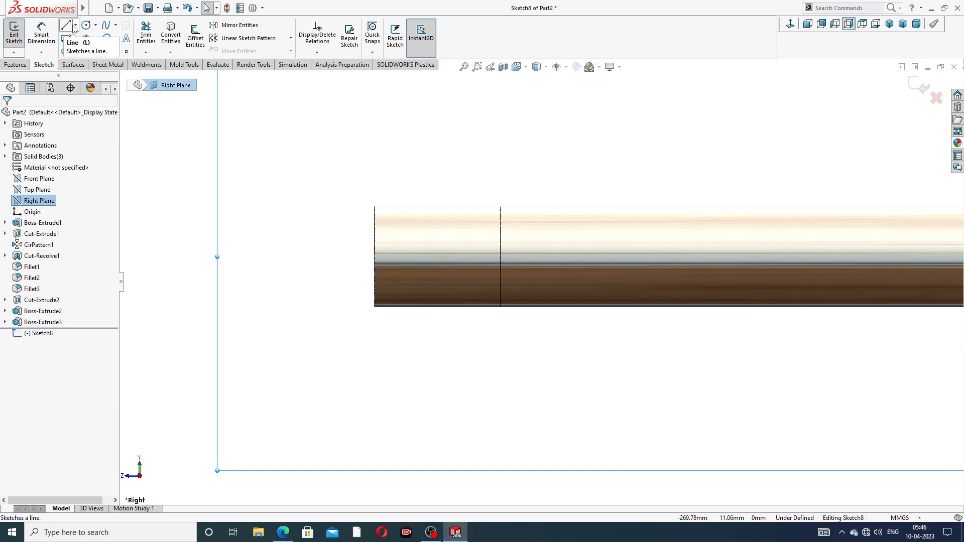
click(75, 25)
click(82, 48)
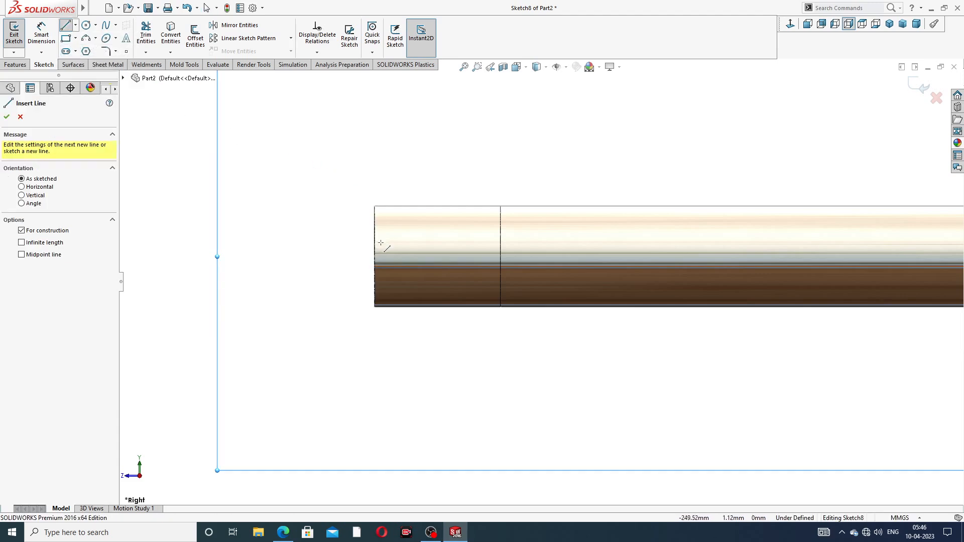
scroll(342, 233, down, 2)
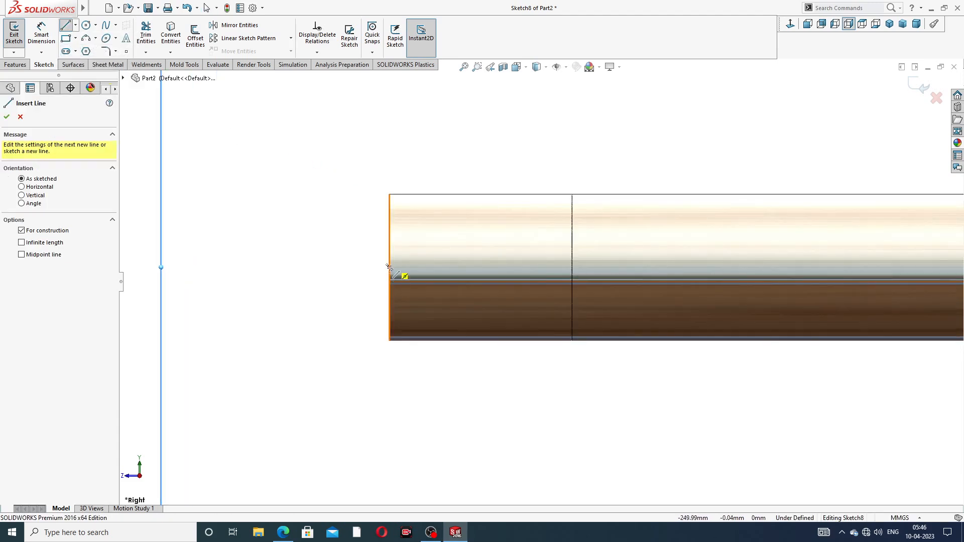
click(390, 267)
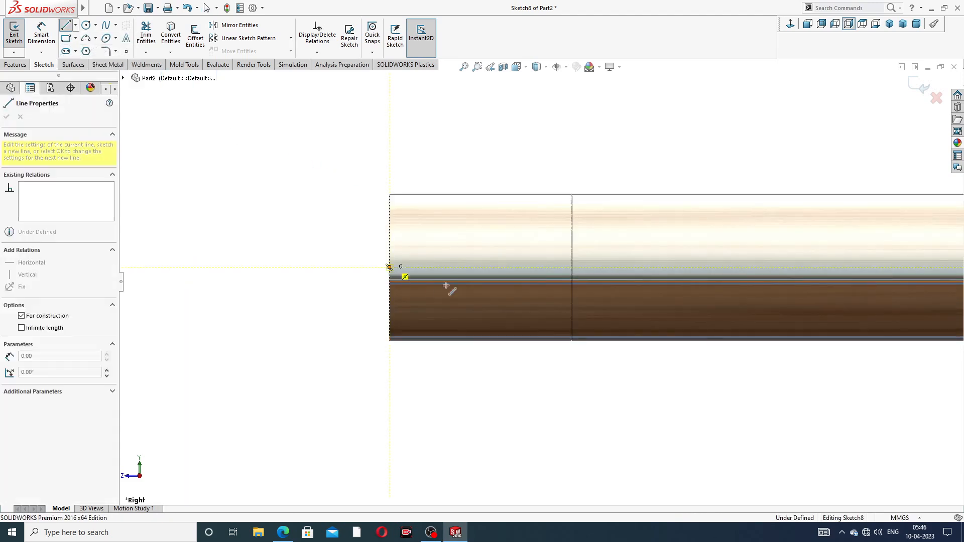
click(572, 267)
right_click(632, 172)
click(657, 180)
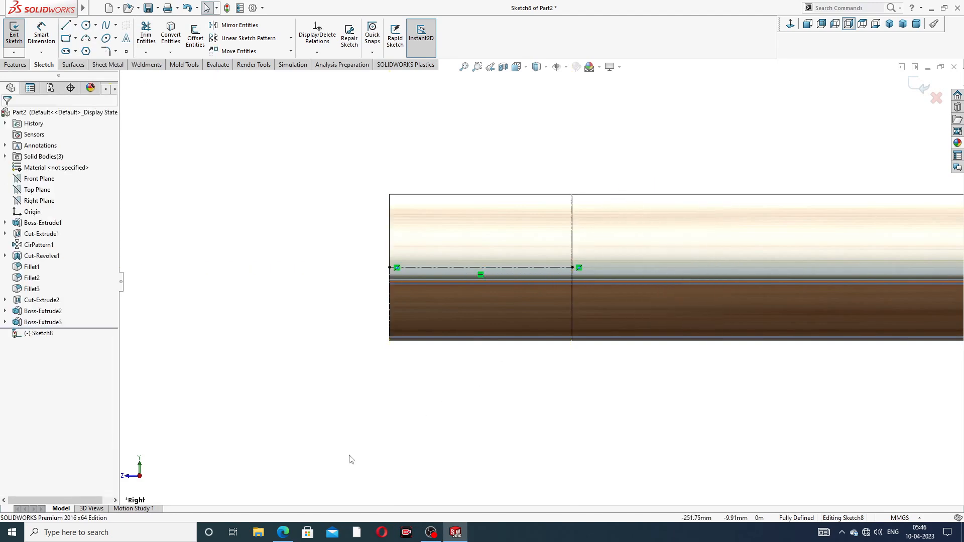
- Switch to the screwdriver drawing PDF to check the tip dimensions, then return to the sketch
click(283, 532)
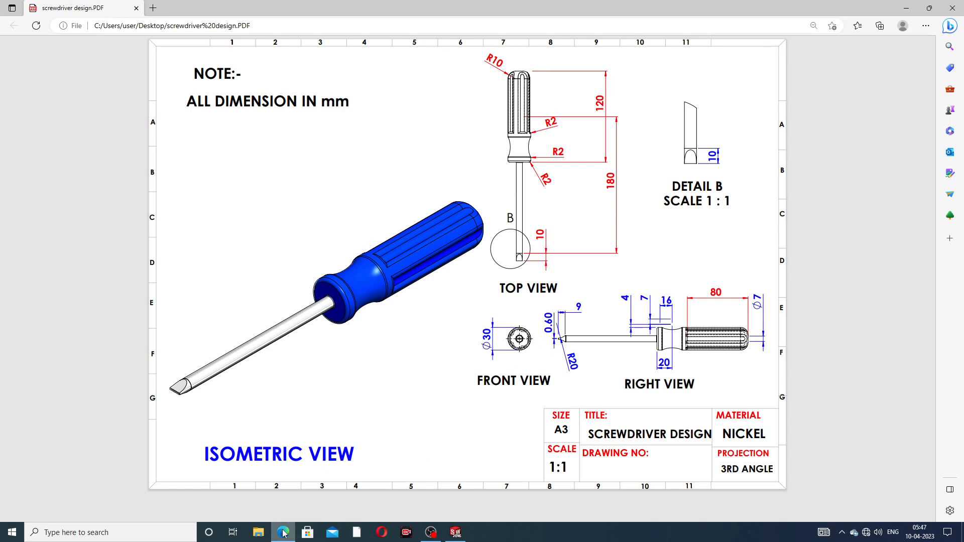
mouse_move(284, 533)
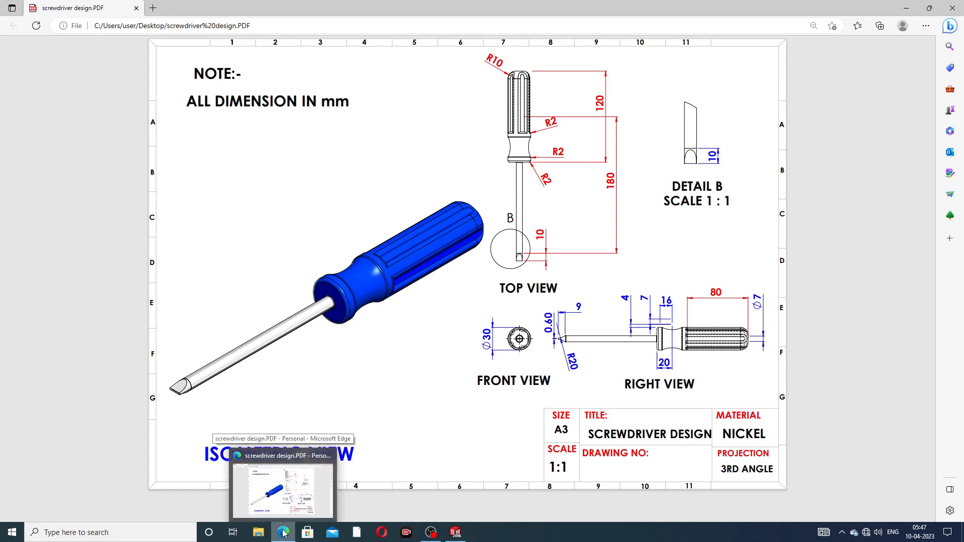
click(284, 534)
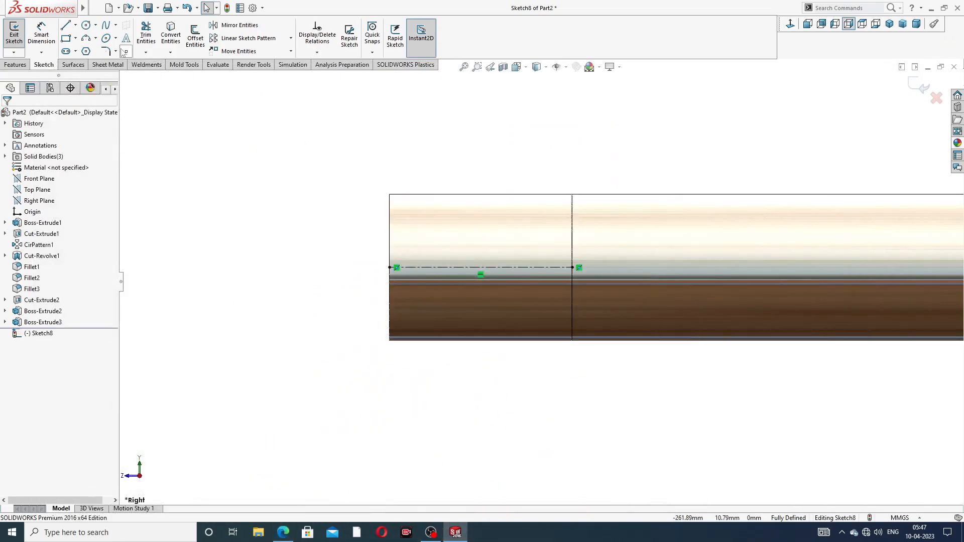
- Sketch a three-point arc from the shaft's top edge down to the tip end near the axis
click(95, 37)
click(112, 76)
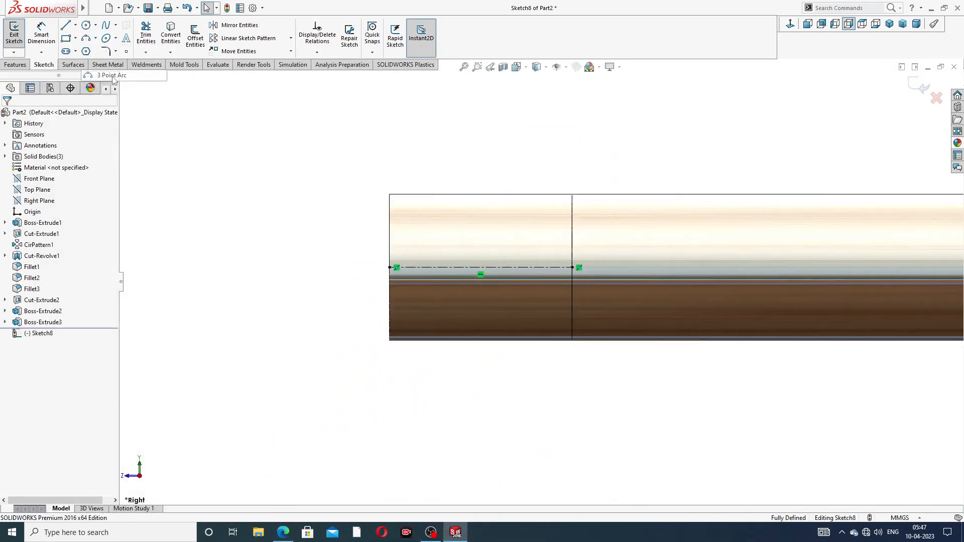
click(530, 197)
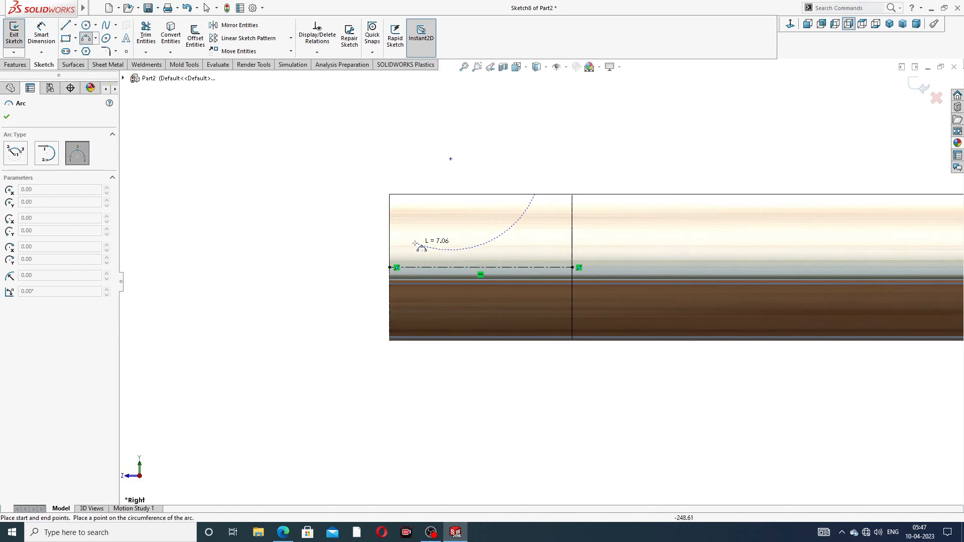
click(390, 249)
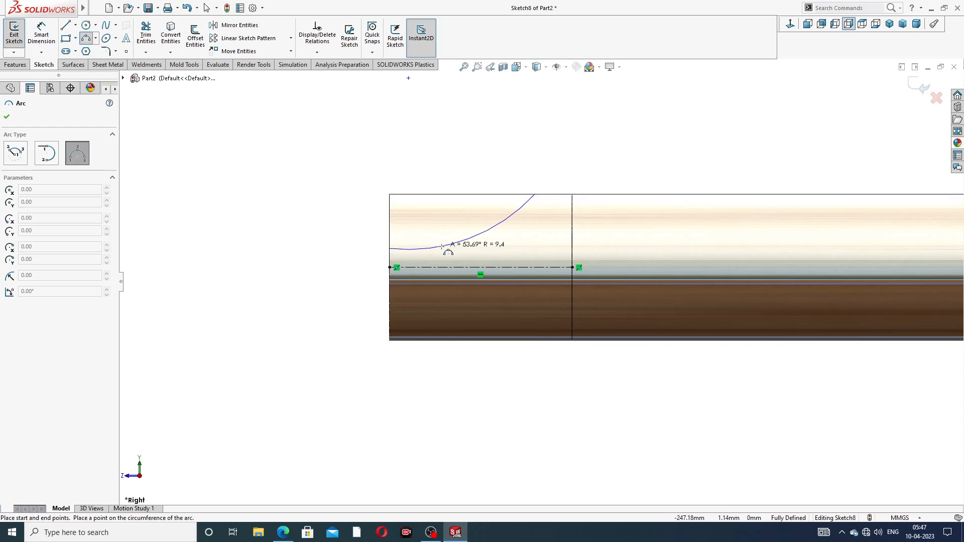
click(459, 252)
right_click(525, 159)
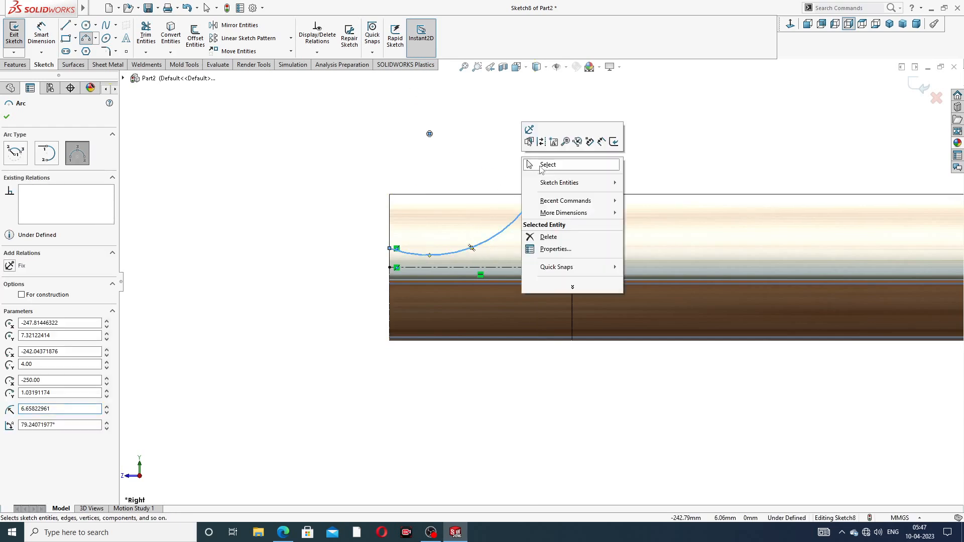
click(536, 164)
scroll(452, 251, down, 5)
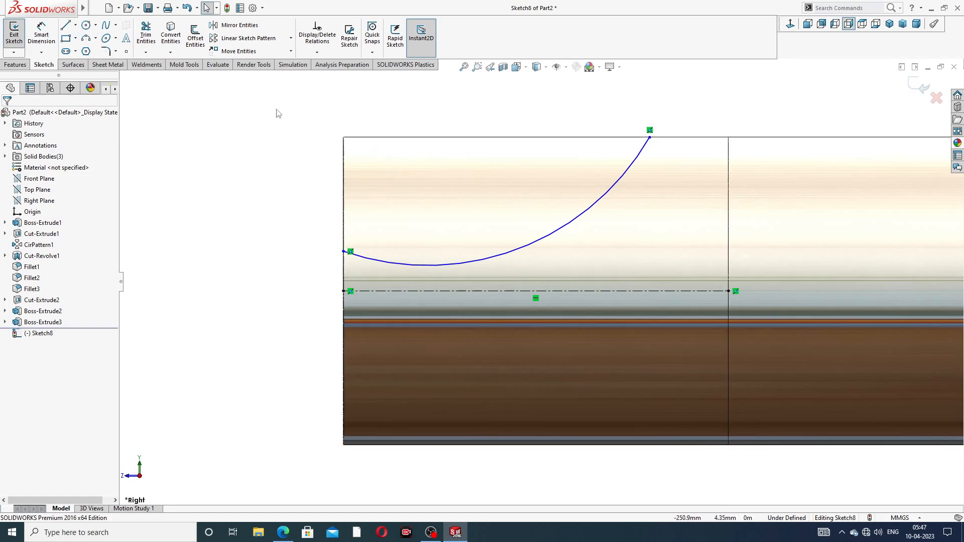
- Draw lines along the top edge and down the tip end to close the arc profile
click(67, 29)
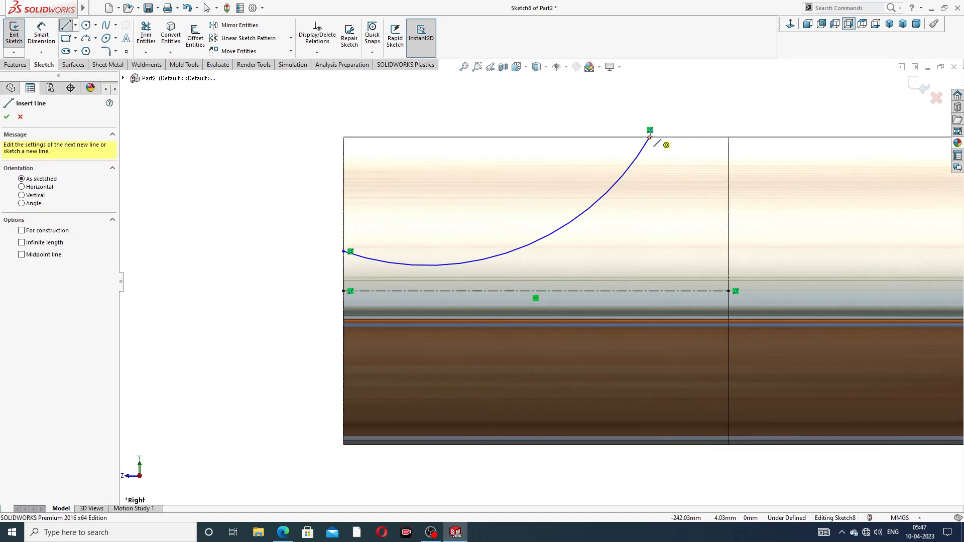
click(649, 136)
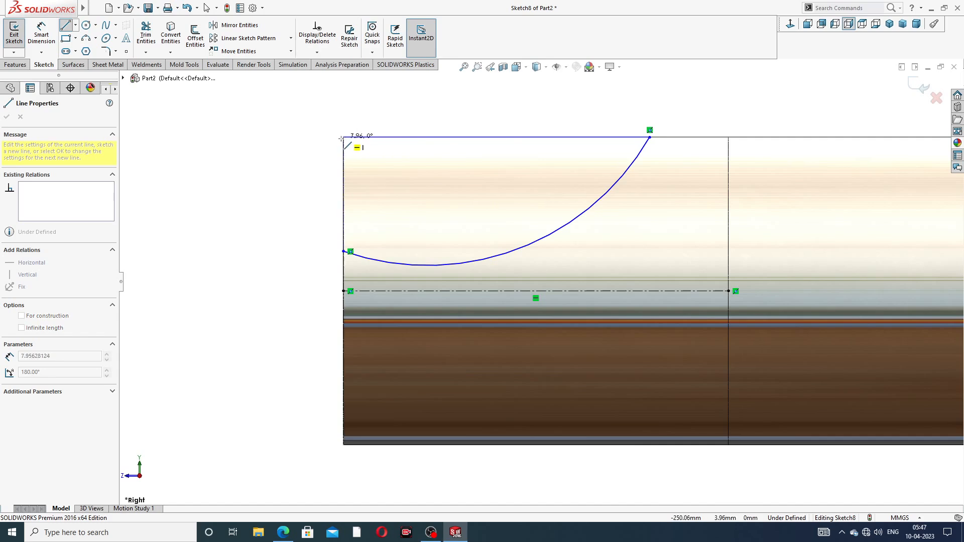
scroll(342, 138, down, 2)
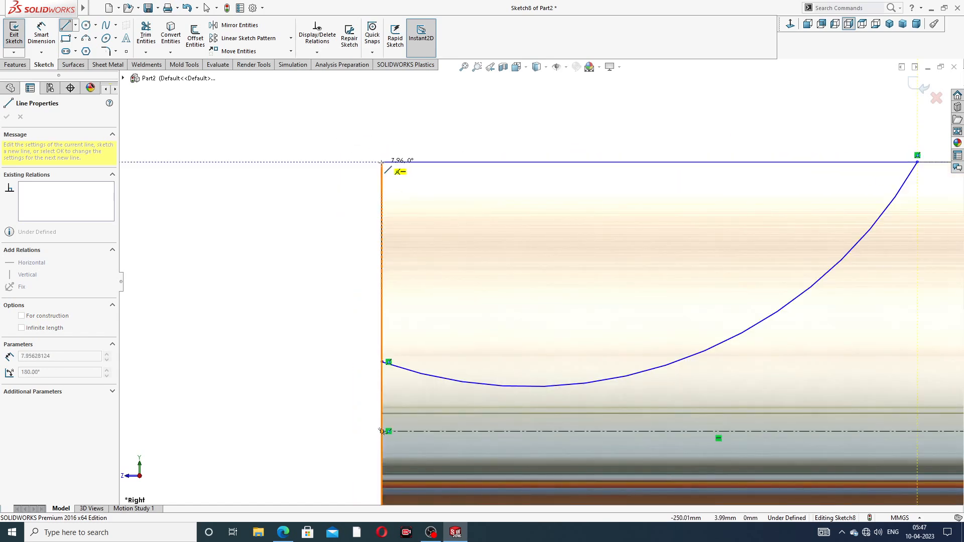
click(380, 162)
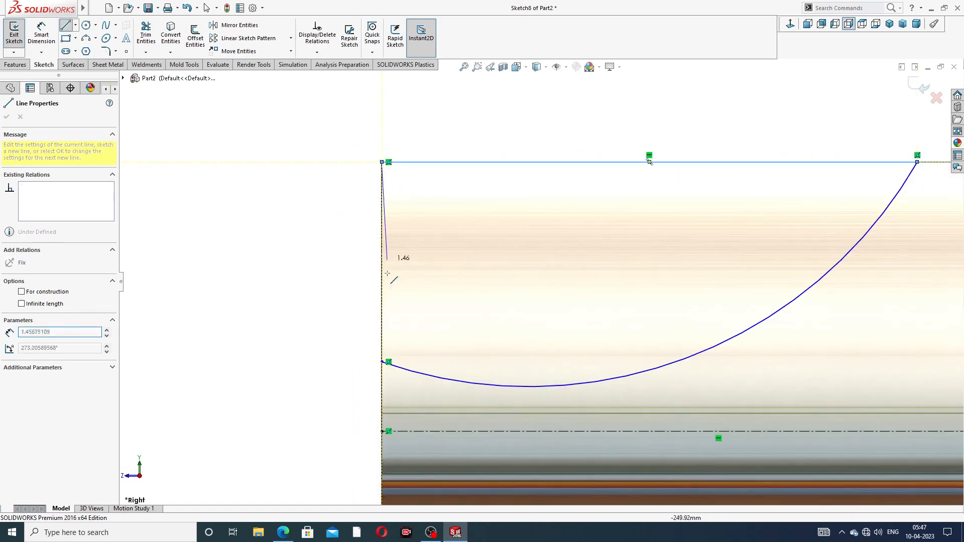
click(381, 362)
right_click(521, 122)
click(548, 135)
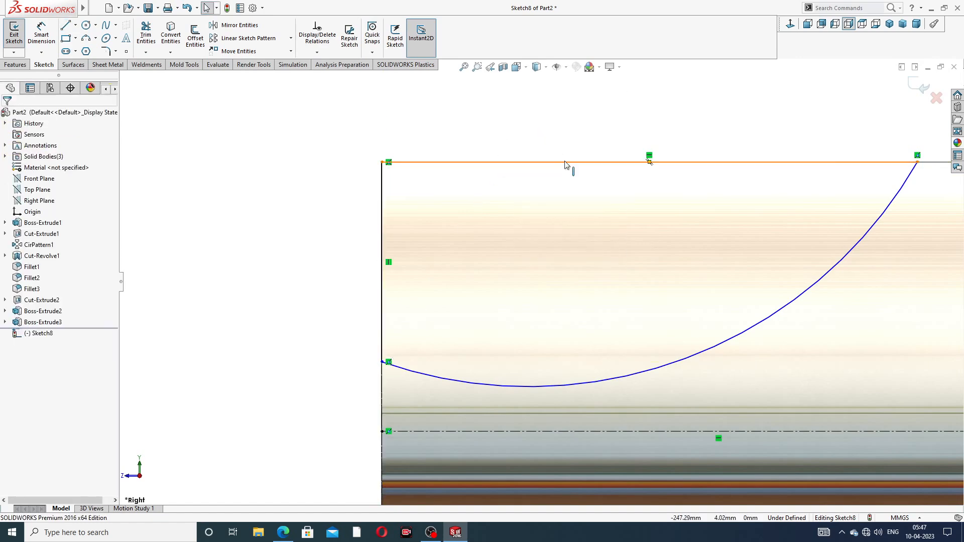
- Dimension the top line's length to 9 mm
scroll(634, 195, up, 2)
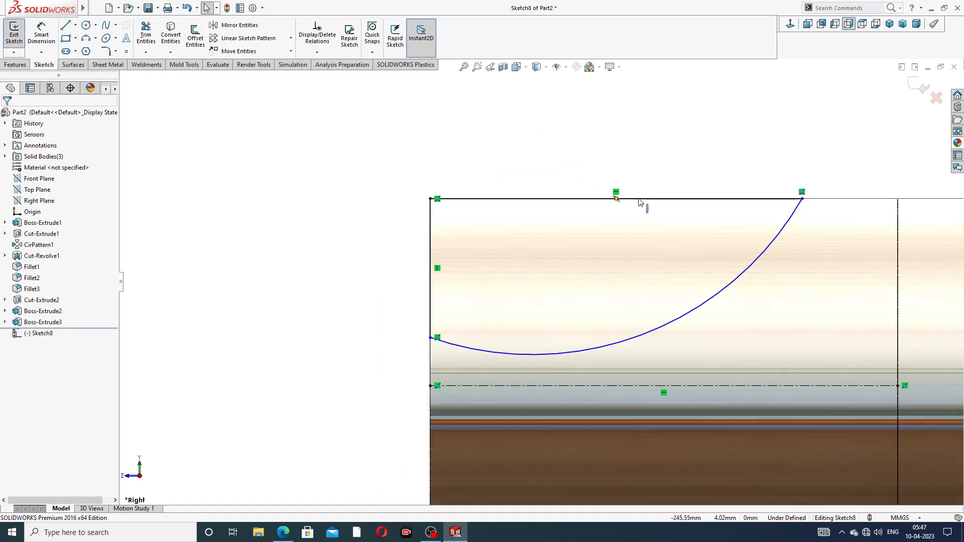
click(41, 34)
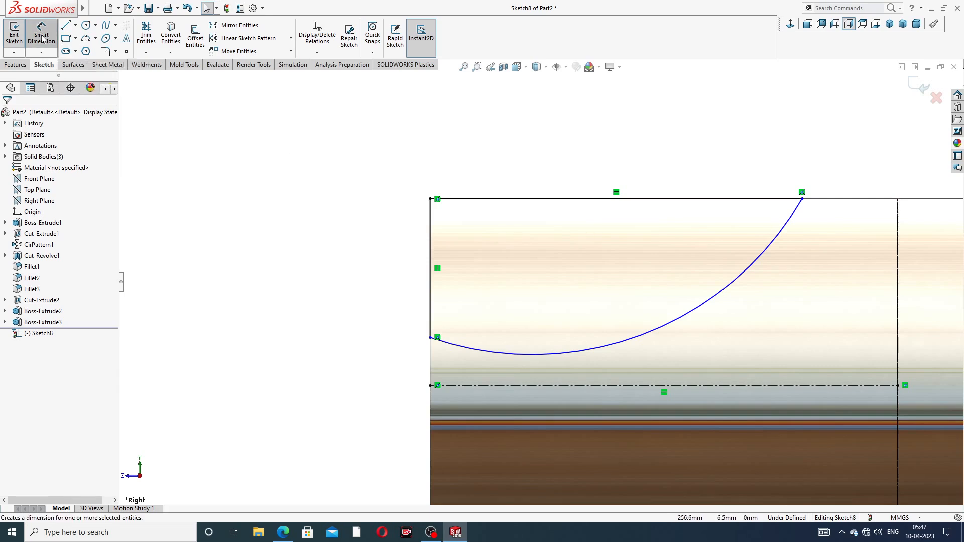
click(550, 200)
click(596, 167)
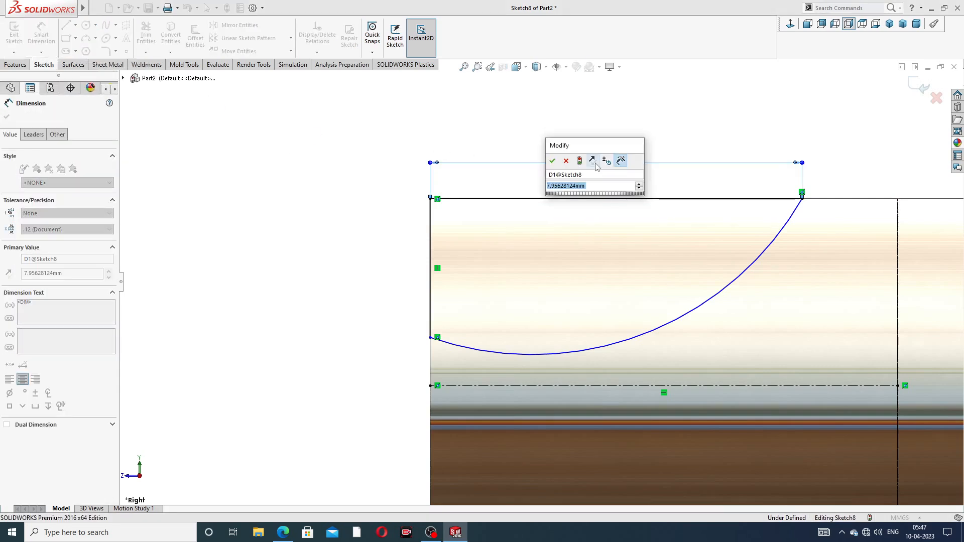
text(9)
key(Return)
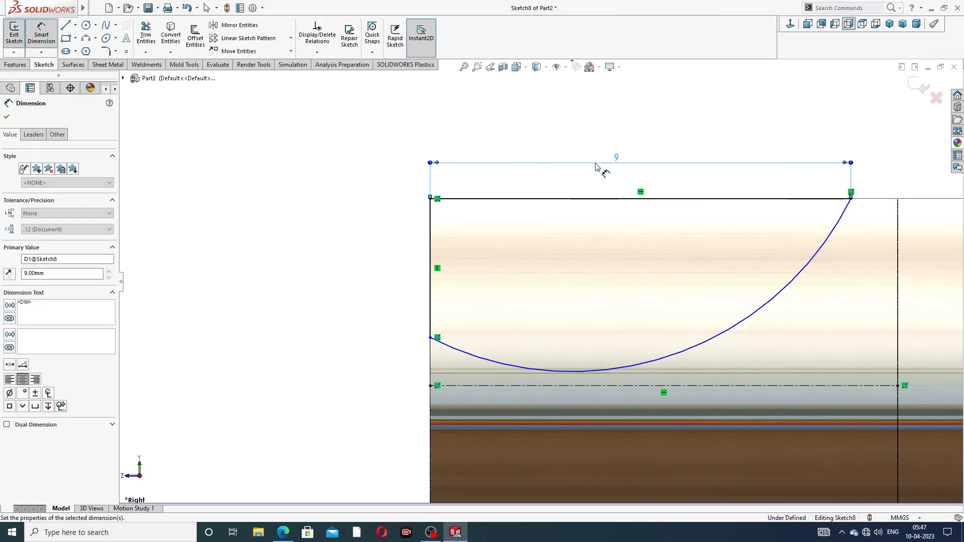
- Dimension the arc's lower end 0.6 mm above the construction line
scroll(445, 232, up, 2)
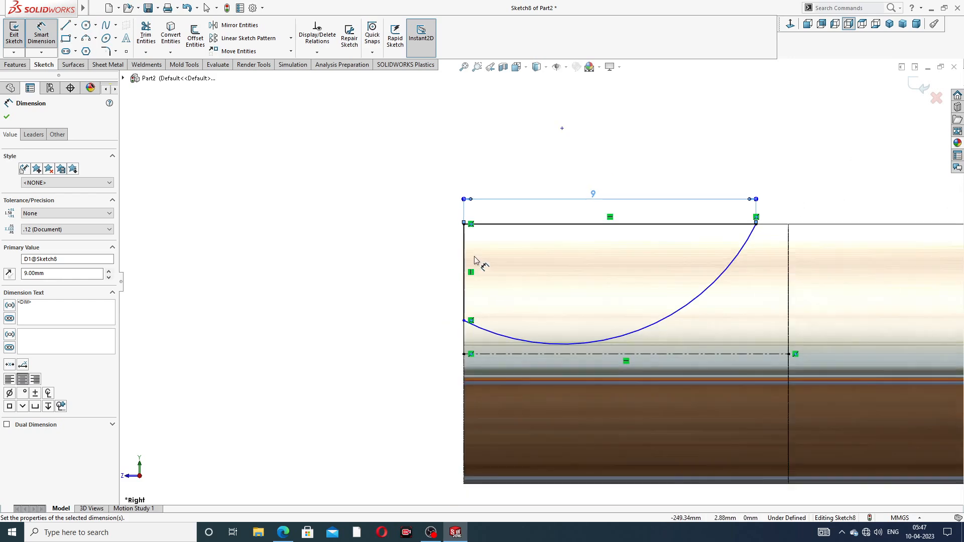
scroll(485, 347, down, 2)
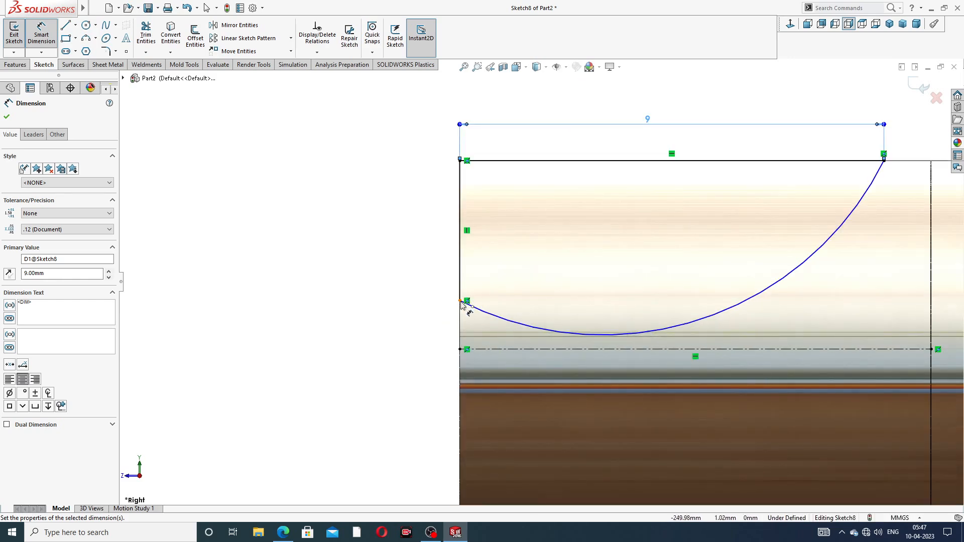
click(460, 303)
click(460, 349)
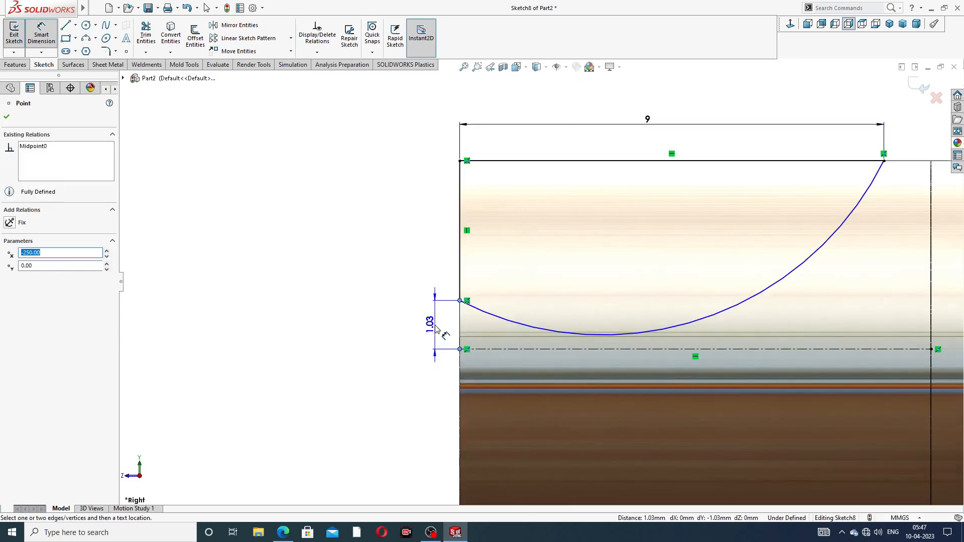
click(436, 329)
key(BackSpace)
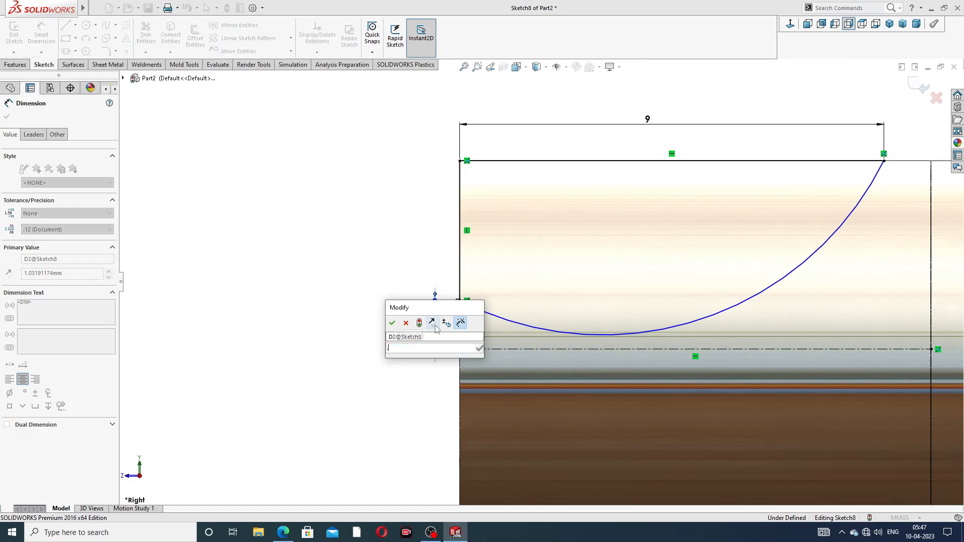
text(0.6)
key(Return)
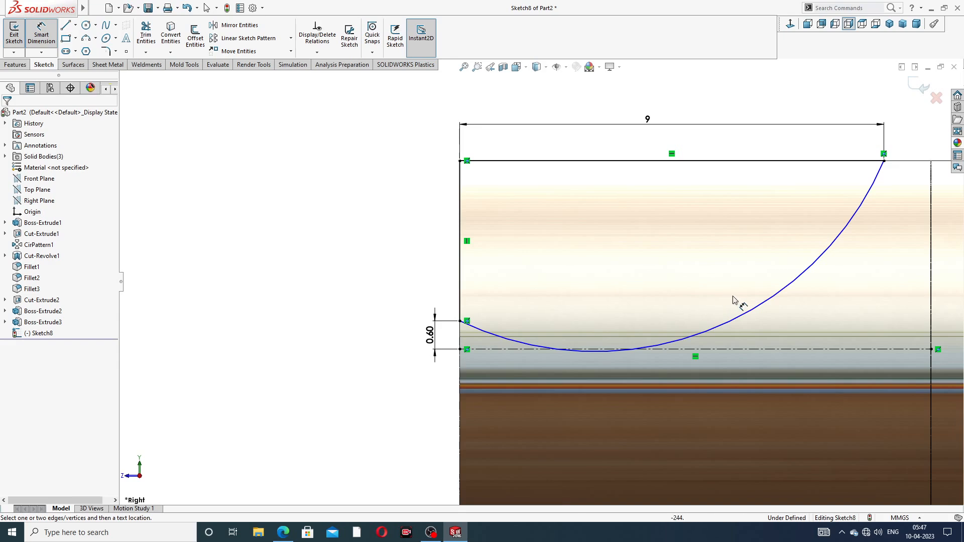
- Dimension the arc's radius to 20 mm
click(749, 312)
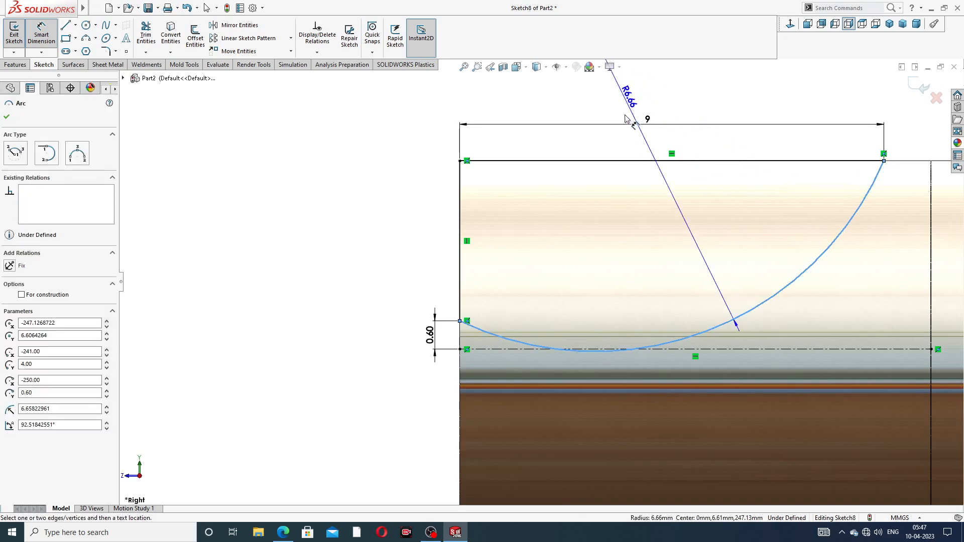
click(624, 144)
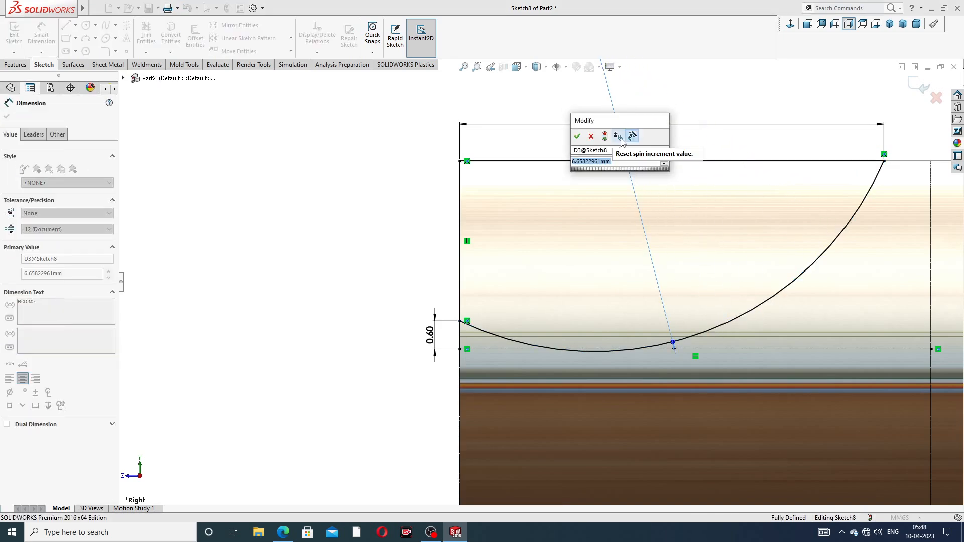
text(20)
key(Return)
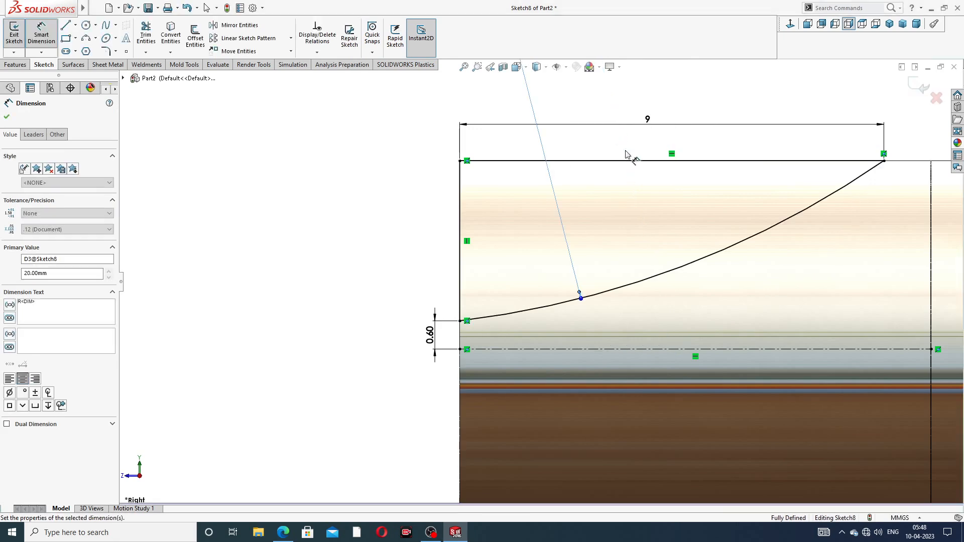
- Reposition the 0.60 and 9 dimension labels beside the tip profile
click(409, 204)
key(z)
key(z)
key(z)
key(z)
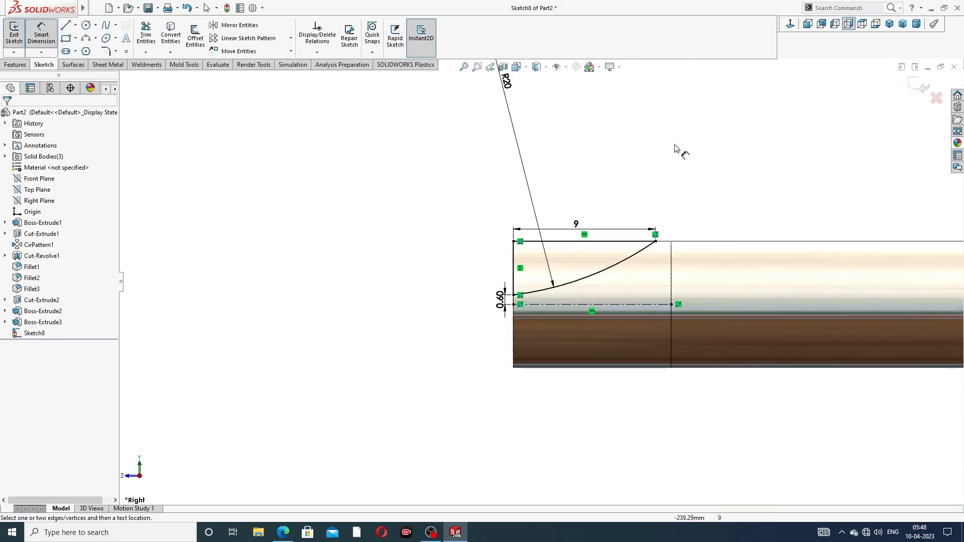
scroll(566, 319, down, 5)
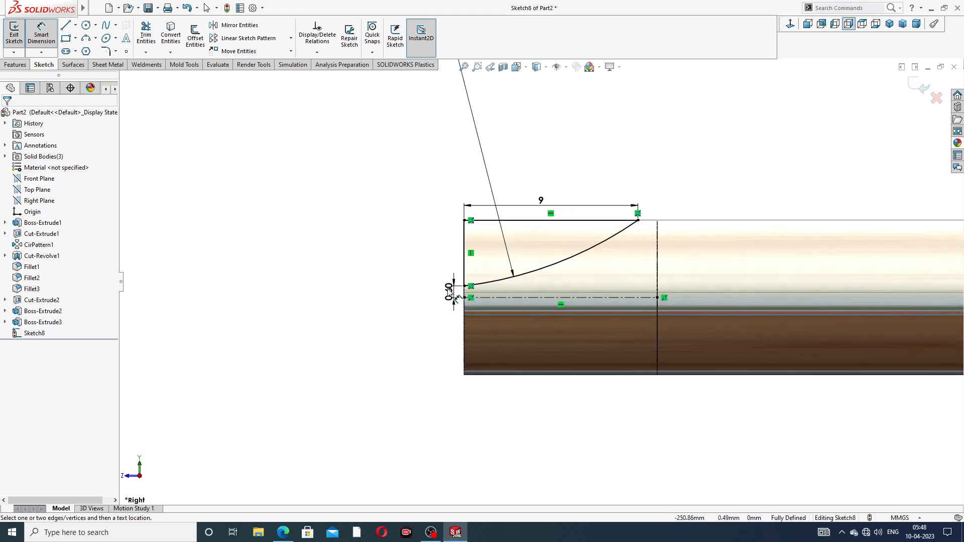
click(429, 290)
click(541, 200)
click(582, 177)
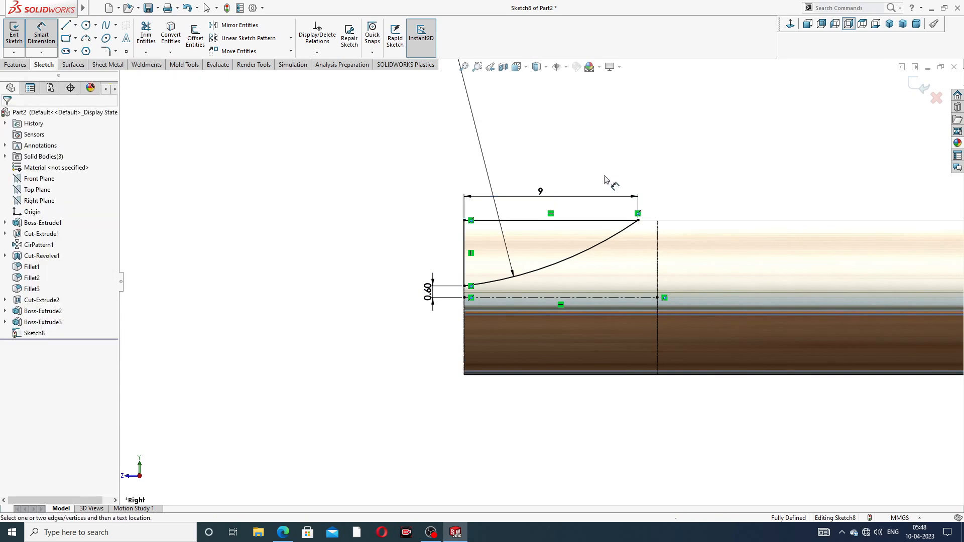
scroll(557, 193, up, 2)
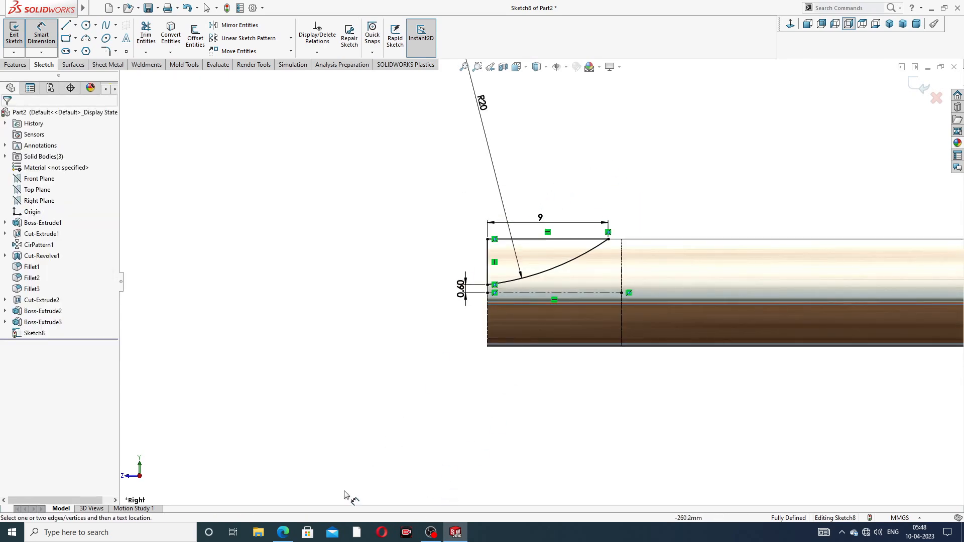
- Compare the sketched tip profile with the tip dimensions on the screwdriver drawing
click(284, 532)
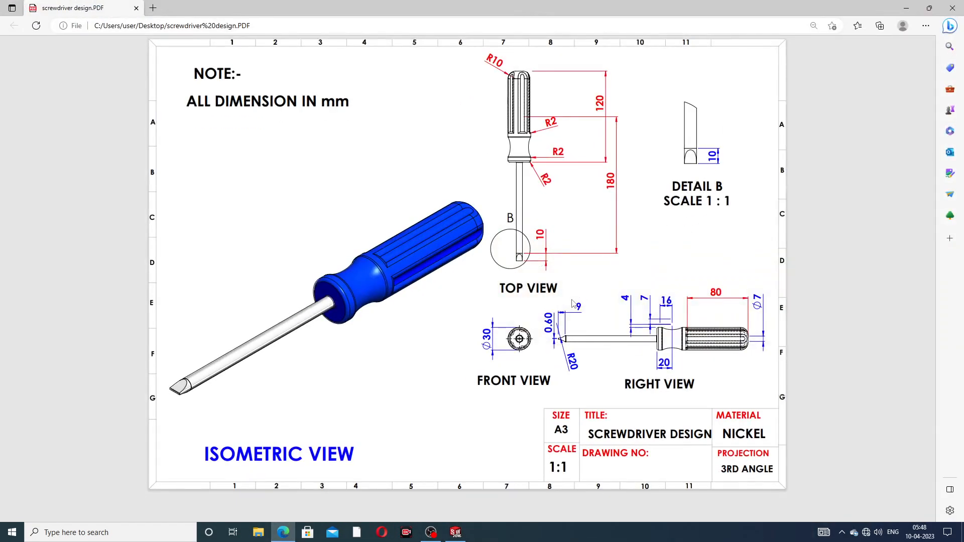
click(283, 532)
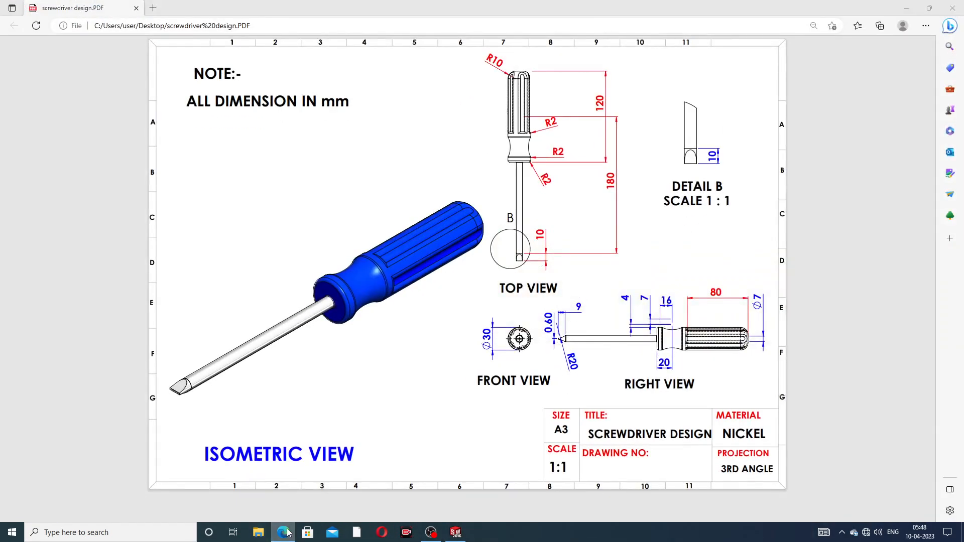
right_click(689, 155)
click(703, 149)
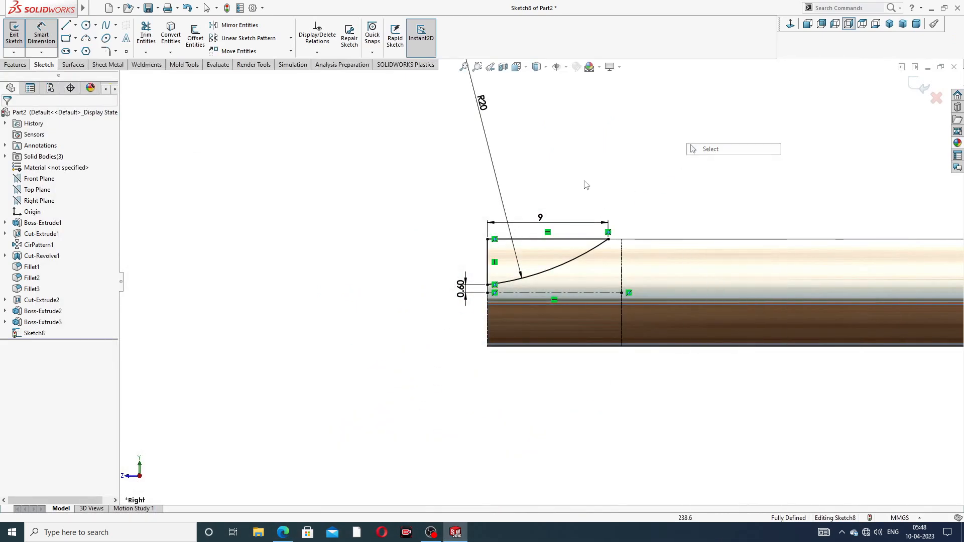
- Cut-extrude the tip profile through all in both directions
click(15, 65)
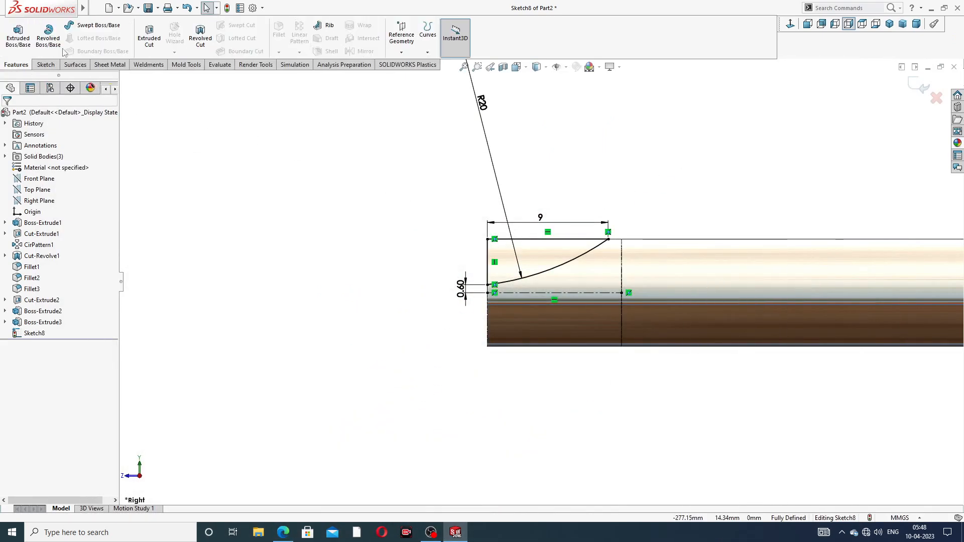
click(152, 33)
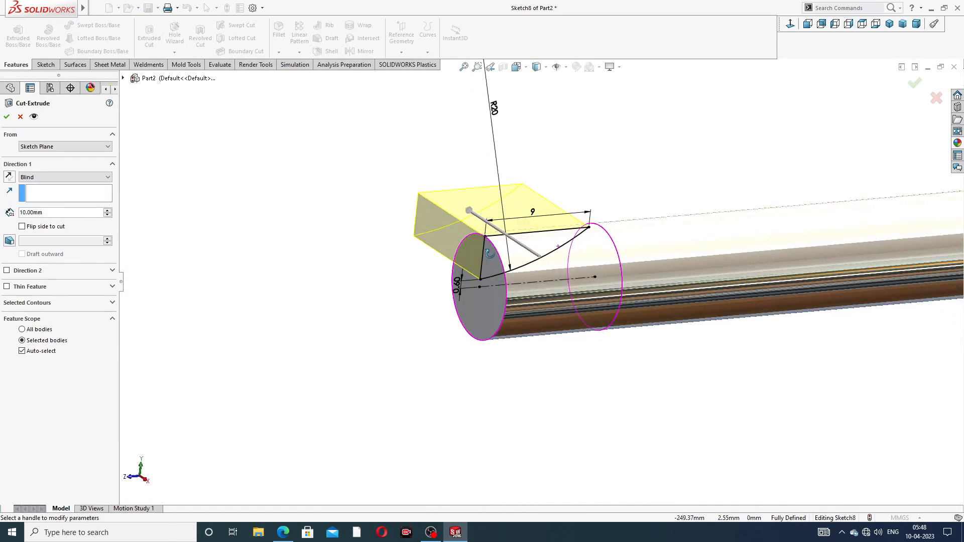
click(50, 177)
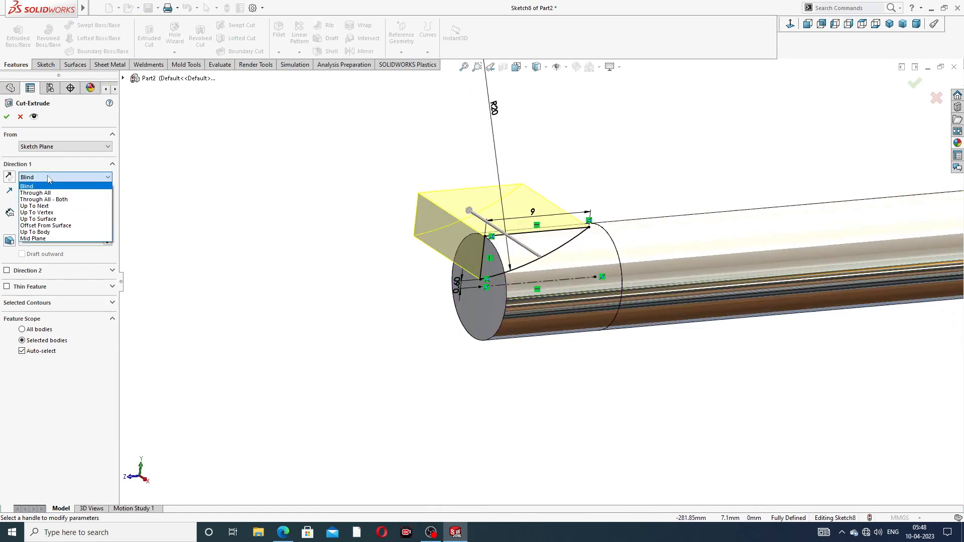
click(58, 200)
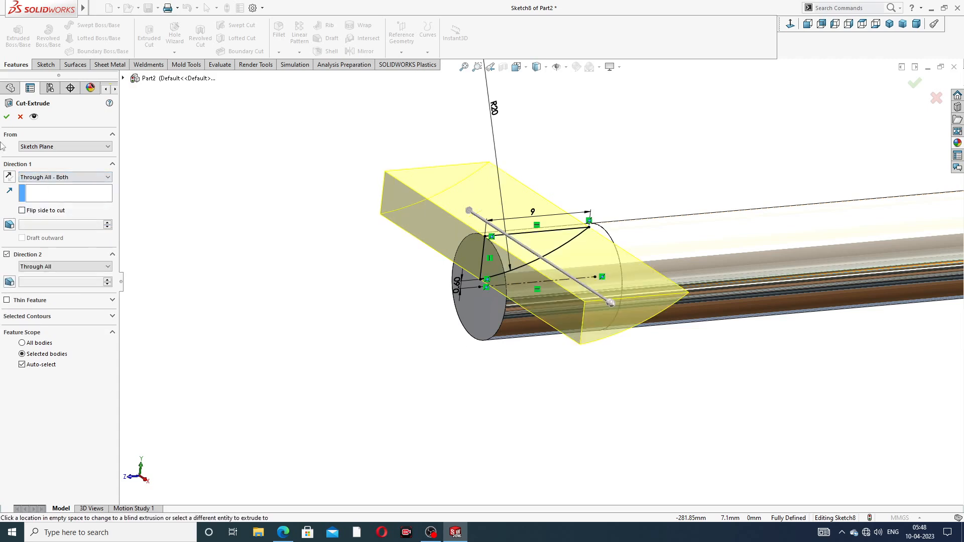
click(7, 118)
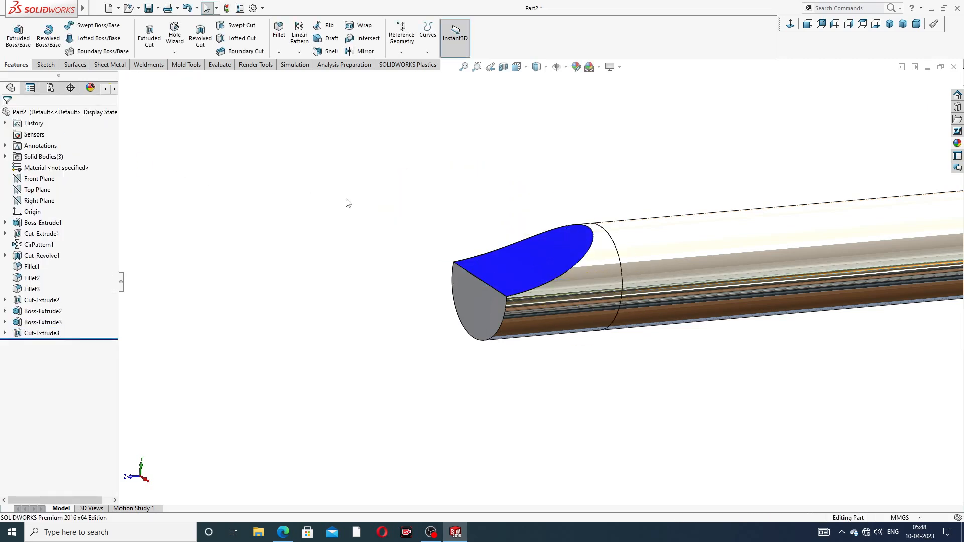
- Apply the chromium plate appearance to the new tip cut
click(42, 333)
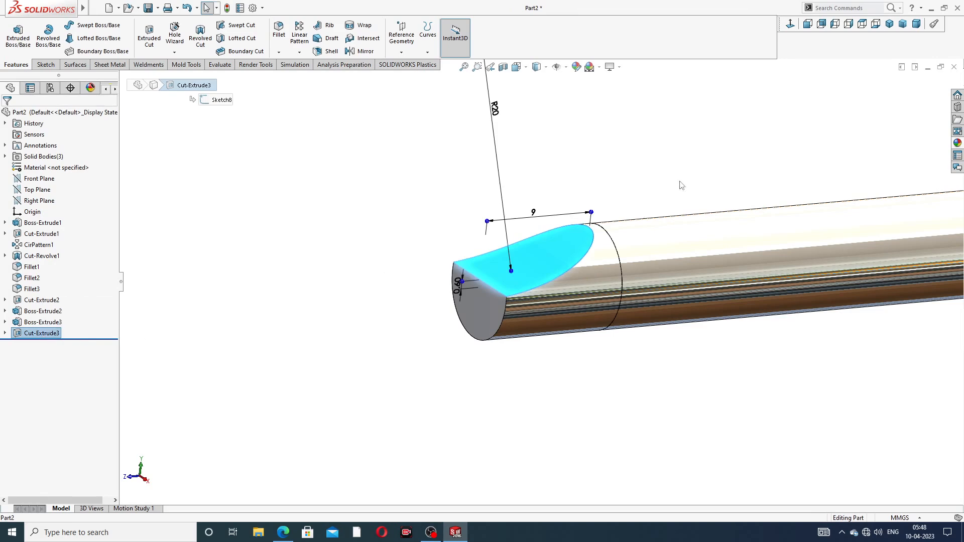
click(958, 144)
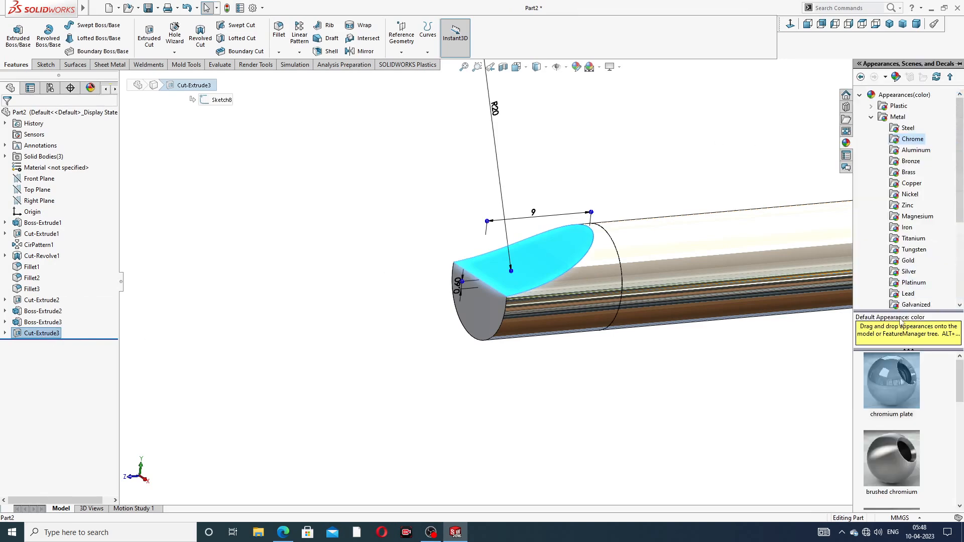
click(892, 380)
click(774, 386)
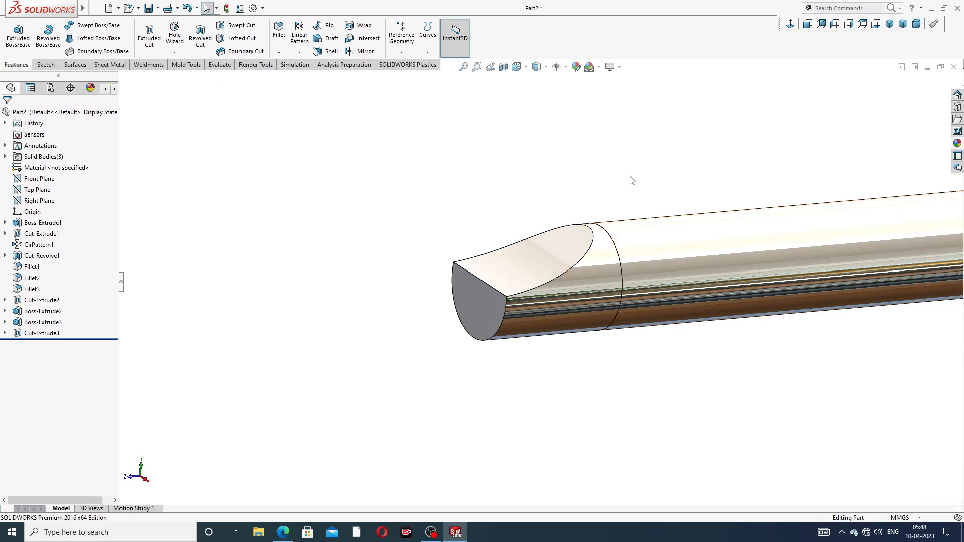
- Mirror the tip cut about the Top Plane to shape the opposite side of the tip
scroll(548, 281, up, 3)
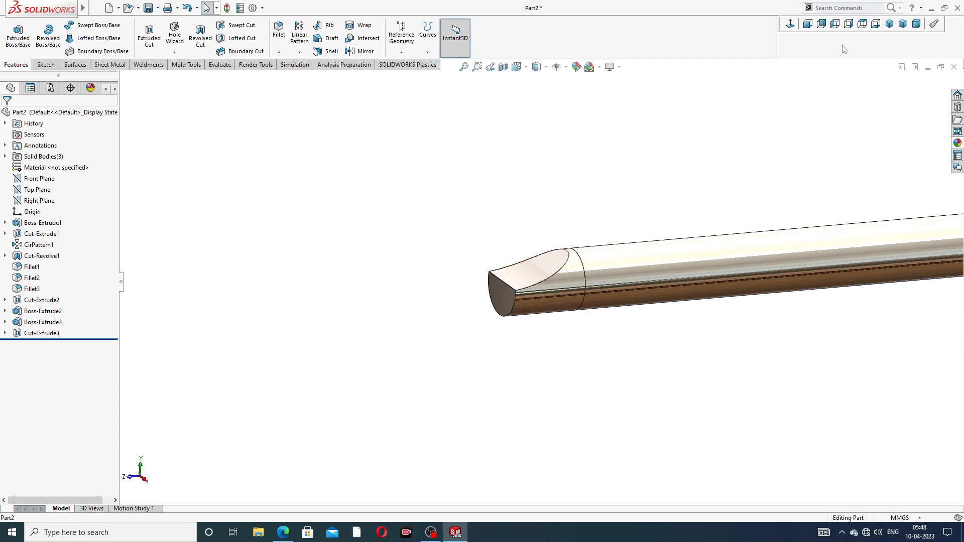
click(889, 24)
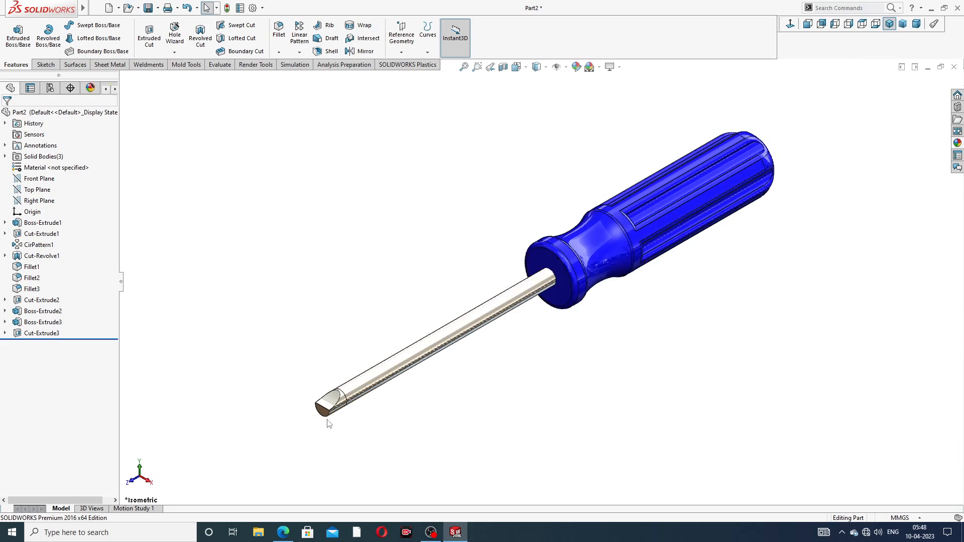
scroll(374, 427, down, 5)
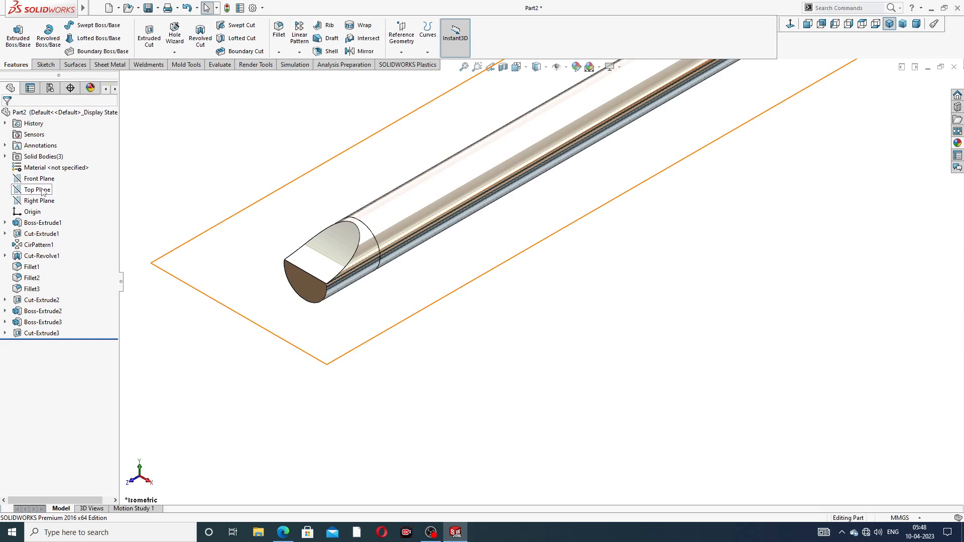
click(43, 191)
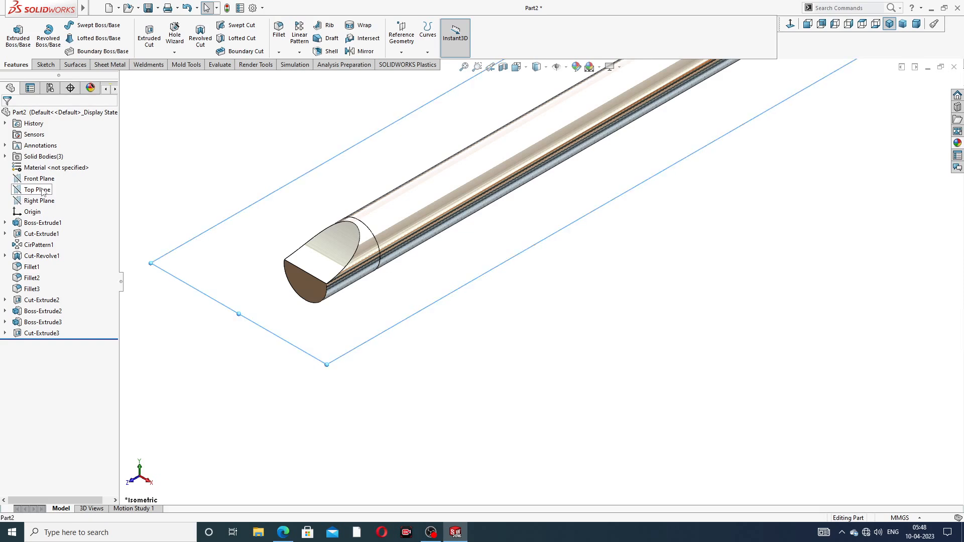
click(362, 53)
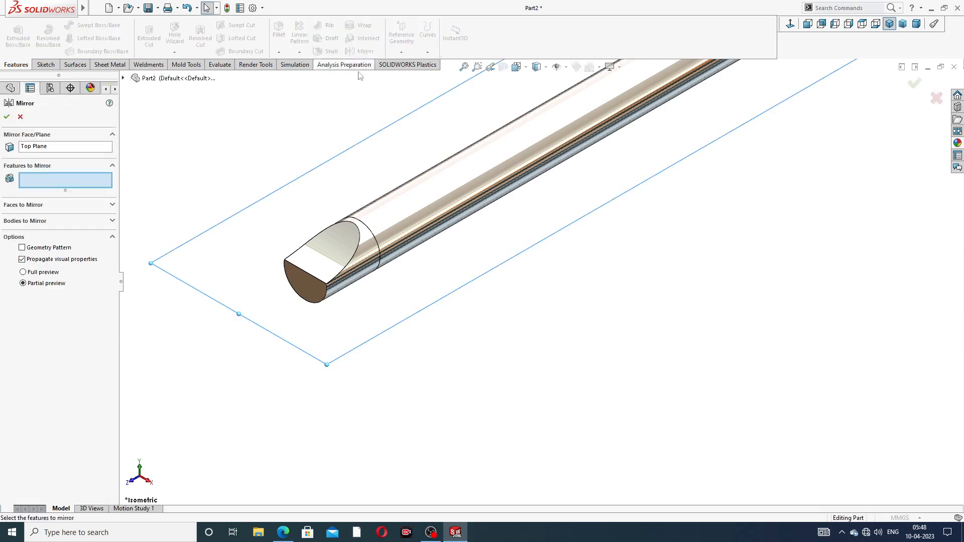
click(123, 78)
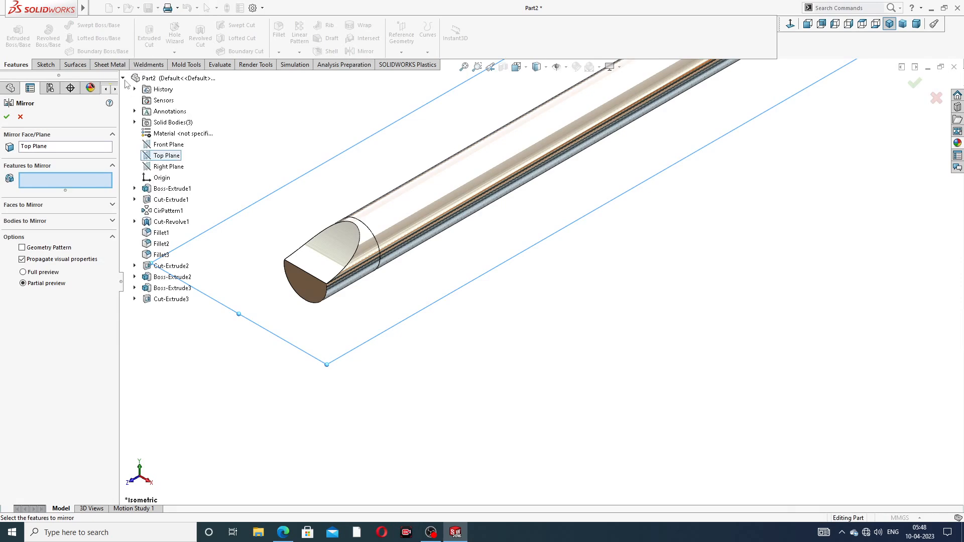
click(181, 302)
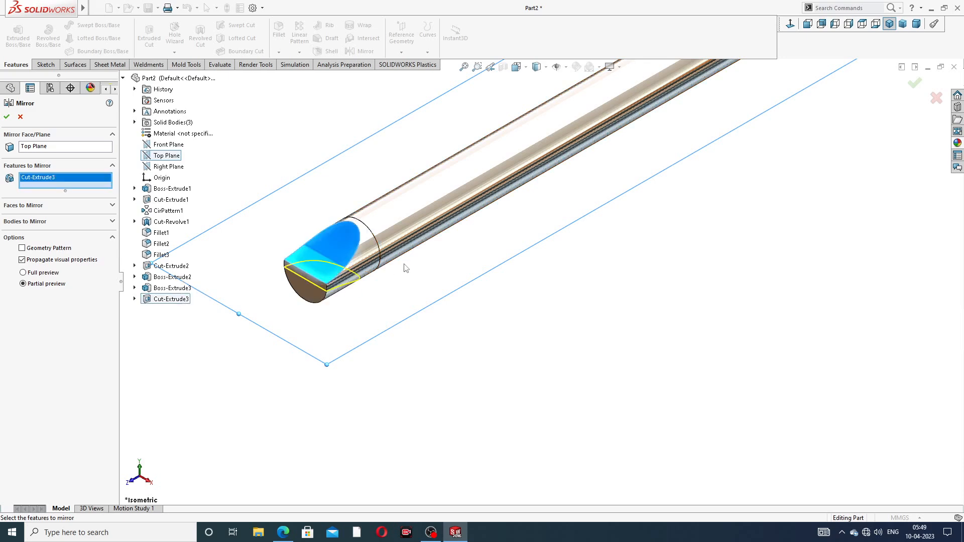
middle_drag(402, 266, 359, 219)
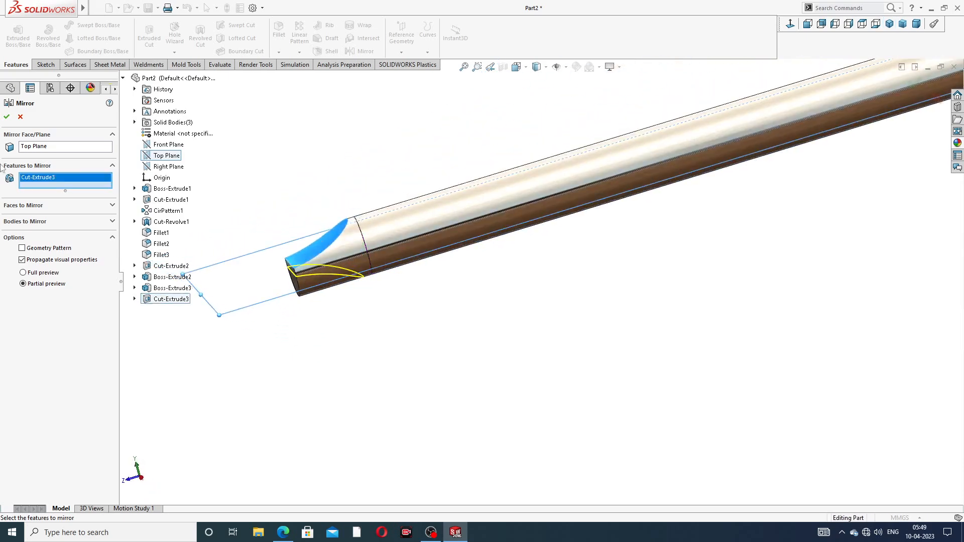
click(7, 117)
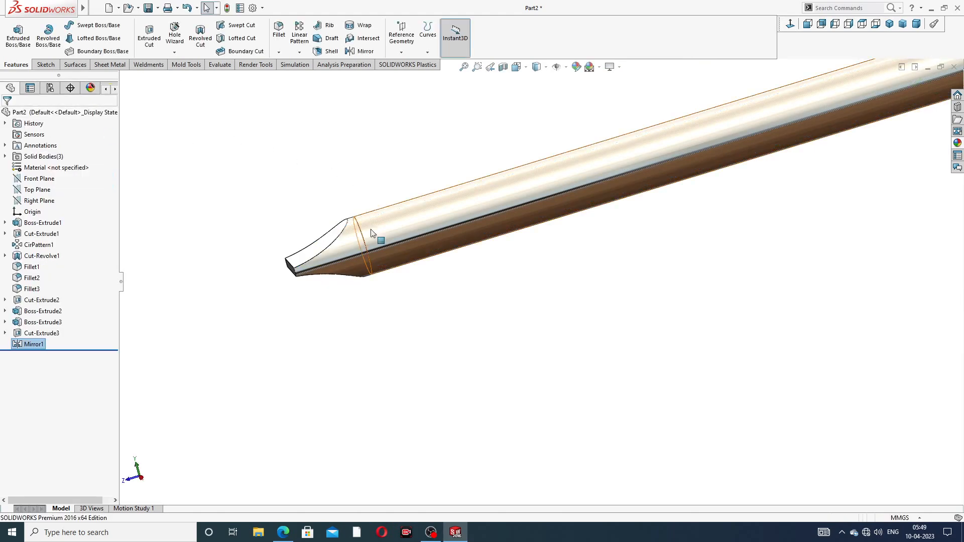
- Inspect the finished screwdriver from several angles and compare it with the drawing's isometric view
scroll(363, 248, down, 2)
middle_drag(363, 248, 530, 269)
scroll(609, 233, up, 5)
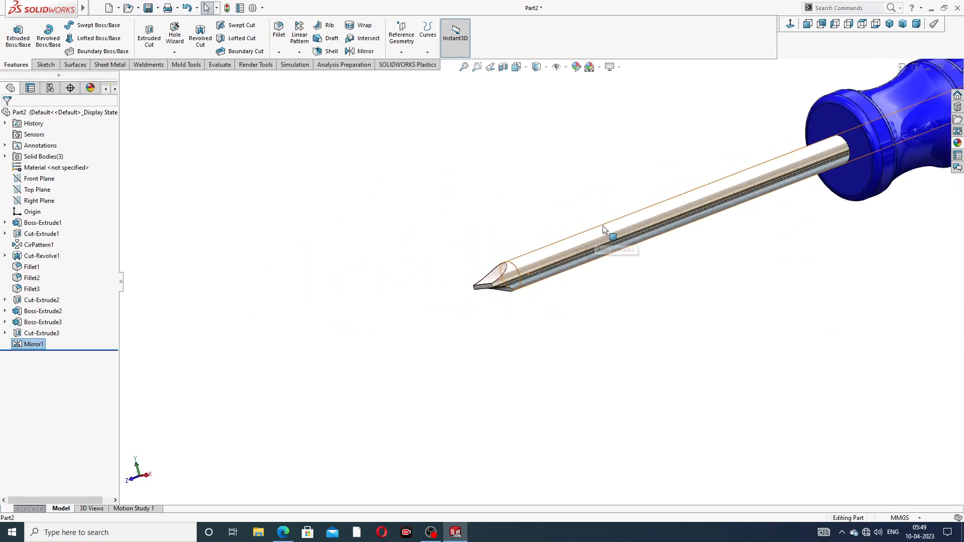
middle_drag(737, 188, 871, 171)
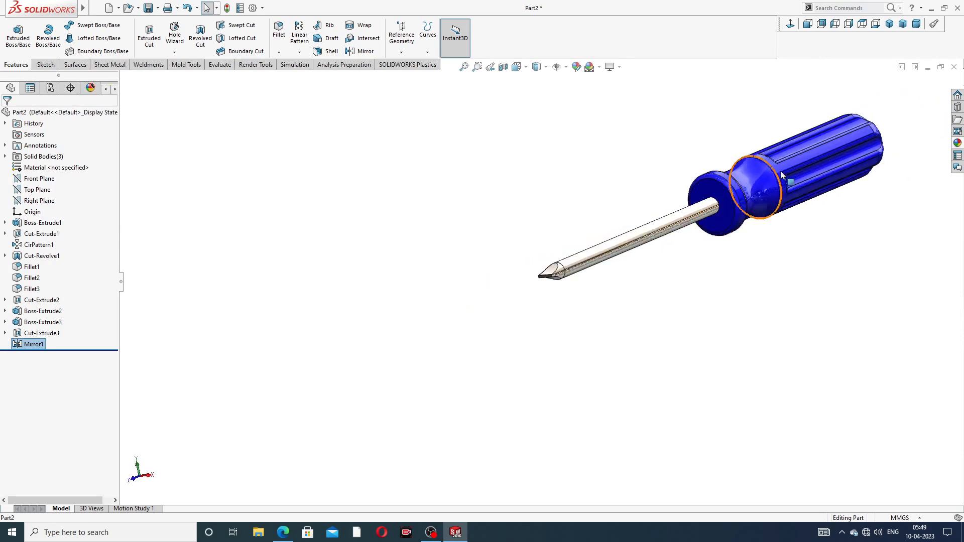
scroll(783, 174, down, 3)
scroll(779, 184, up, 3)
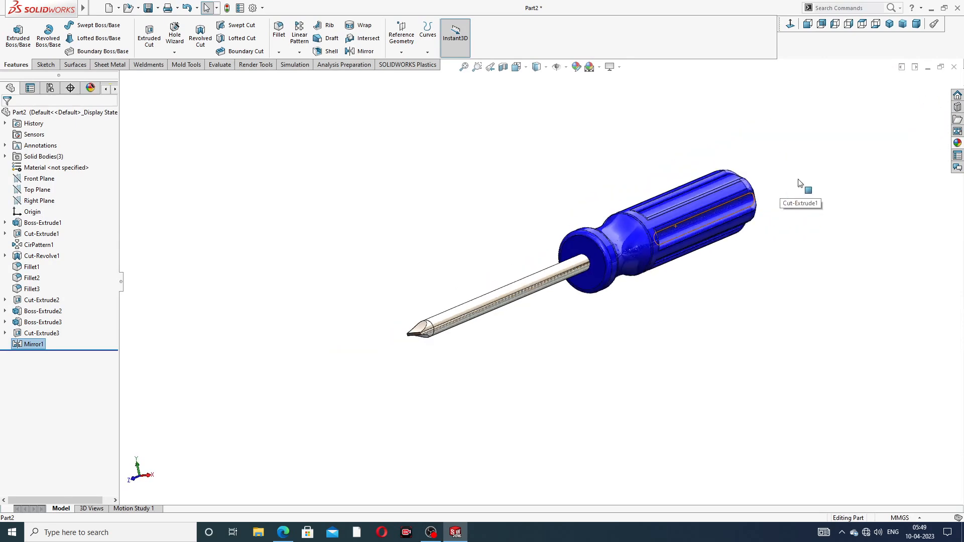
middle_drag(685, 230, 650, 270)
middle_drag(694, 242, 715, 279)
scroll(736, 232, down, 3)
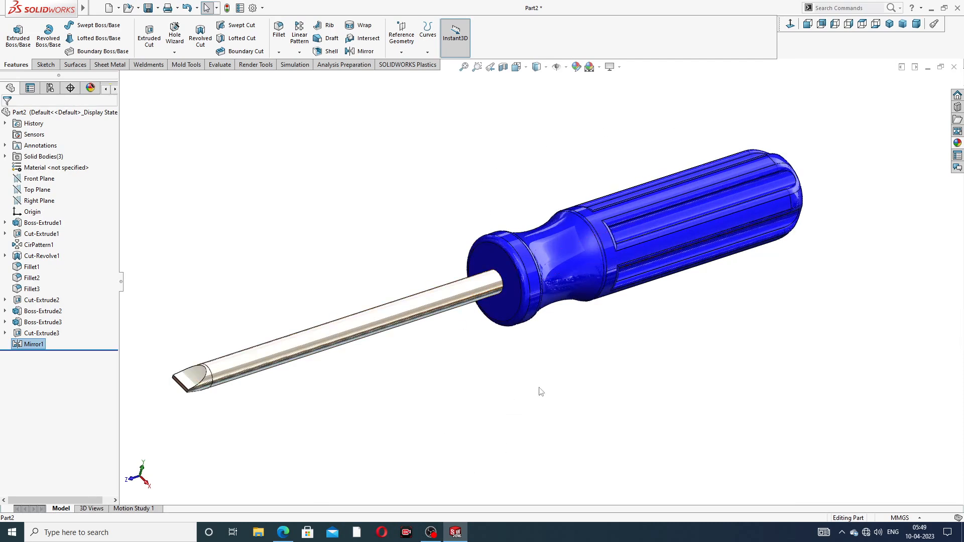
scroll(542, 391, up, 1)
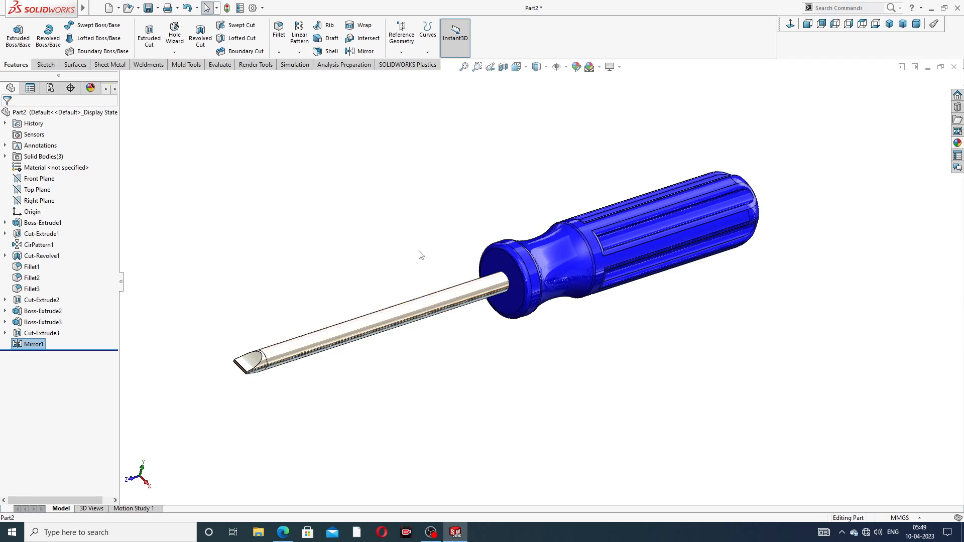
scroll(422, 279, down, 1)
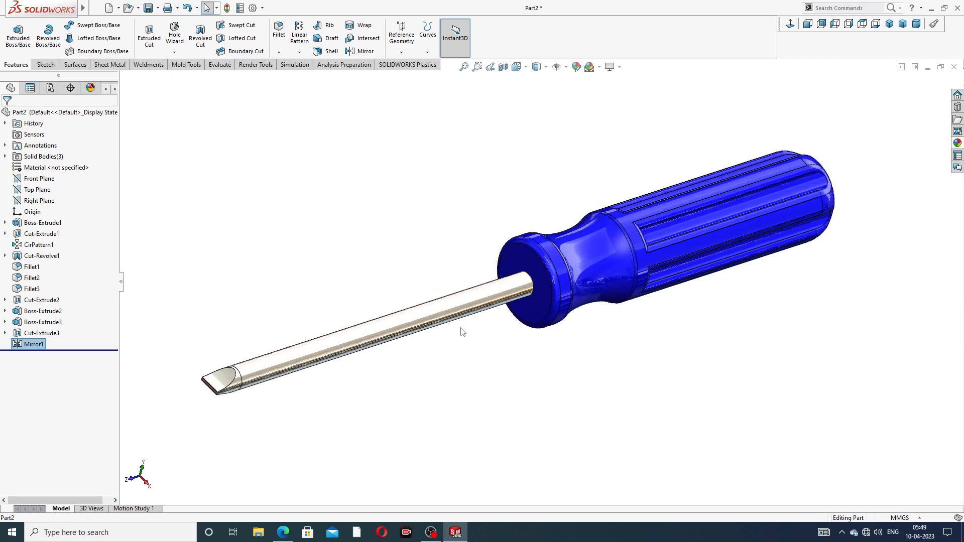
middle_drag(508, 375, 486, 378)
scroll(582, 317, down, 1)
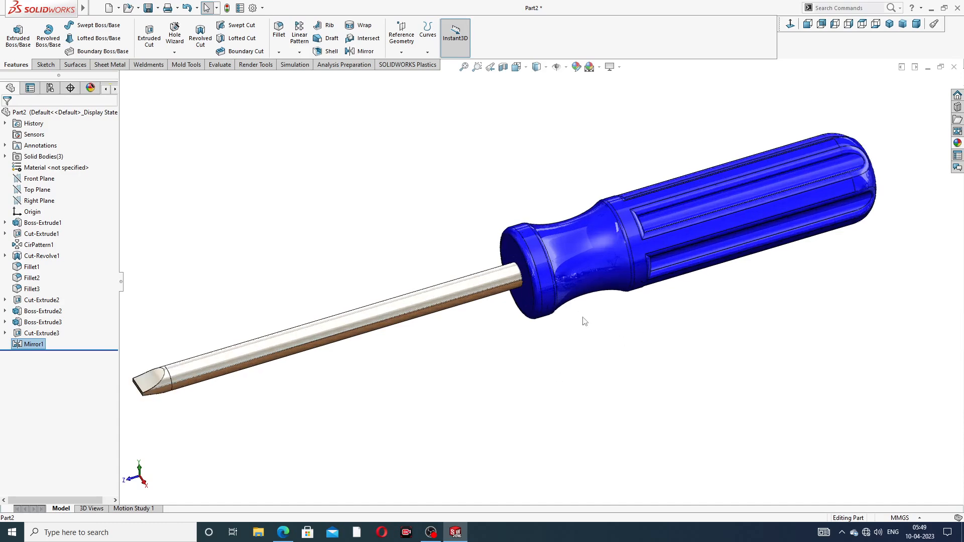
scroll(577, 320, up, 1)
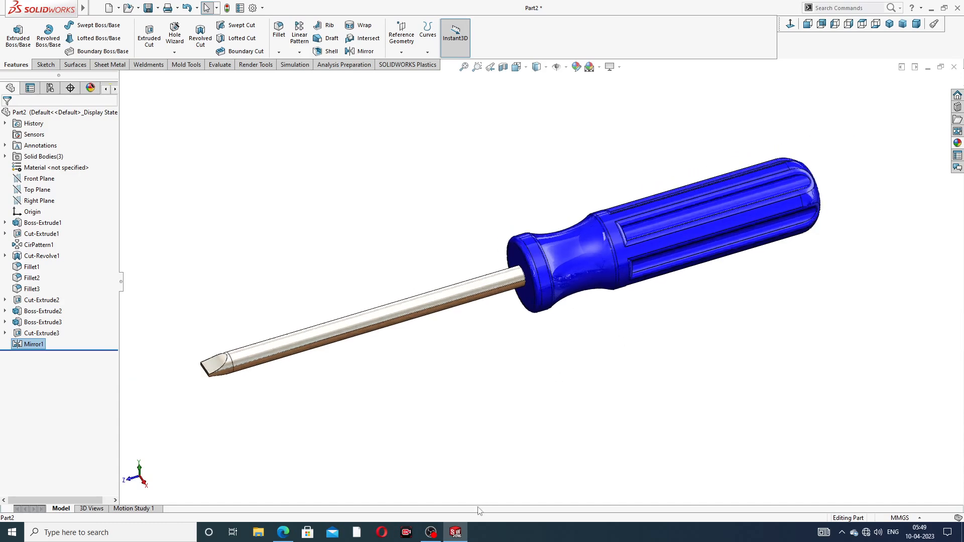
click(284, 533)
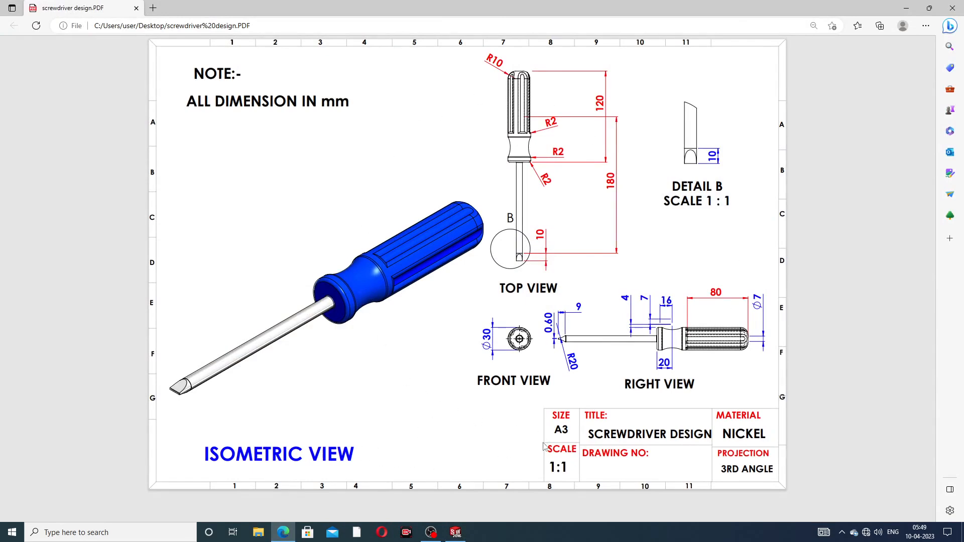
click(284, 534)
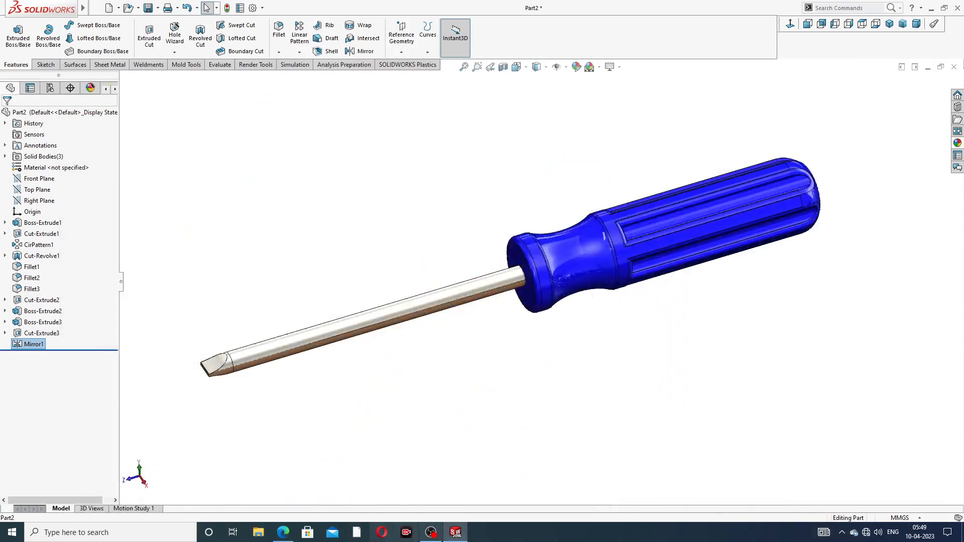
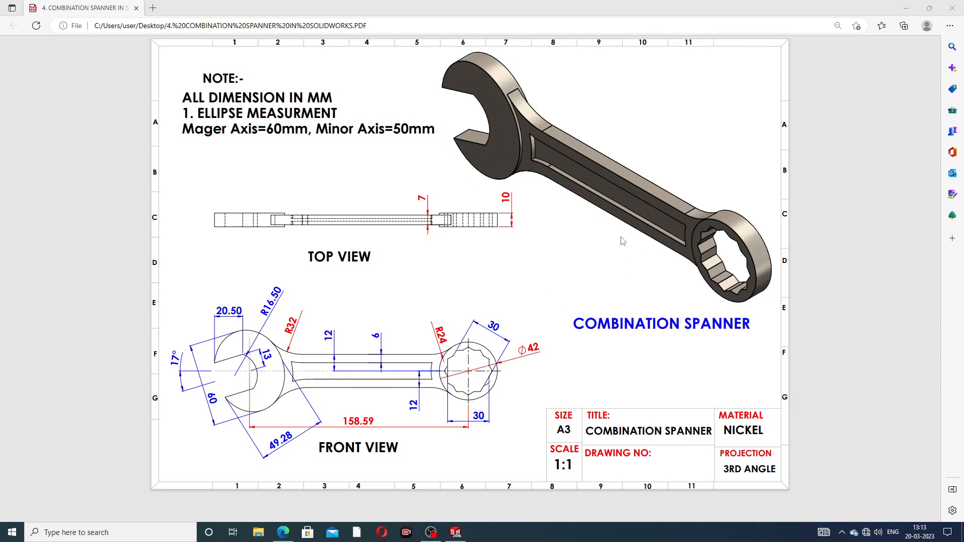
- Switch to SOLIDWORKS and inspect the finished combination spanner model from several angles
click(456, 533)
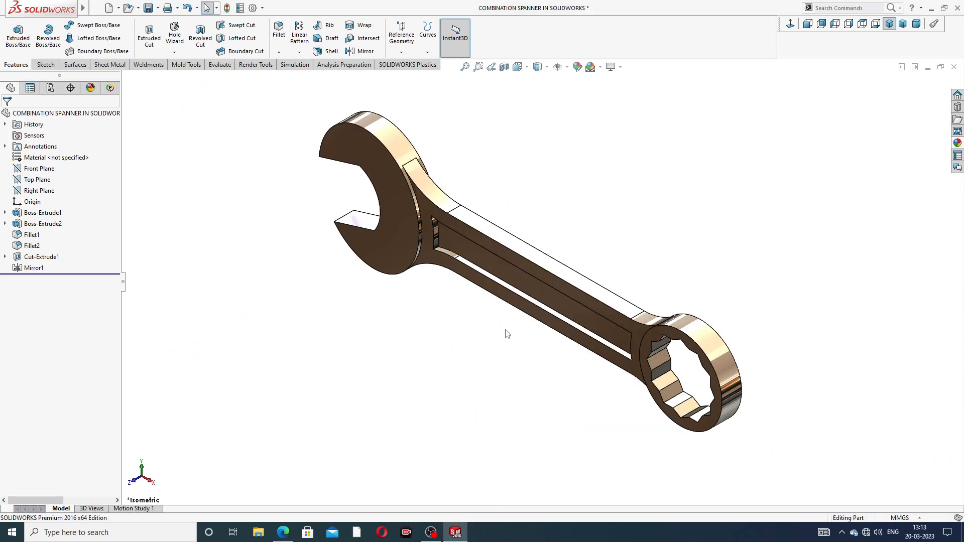
middle_drag(508, 336, 564, 279)
scroll(565, 280, down, 2)
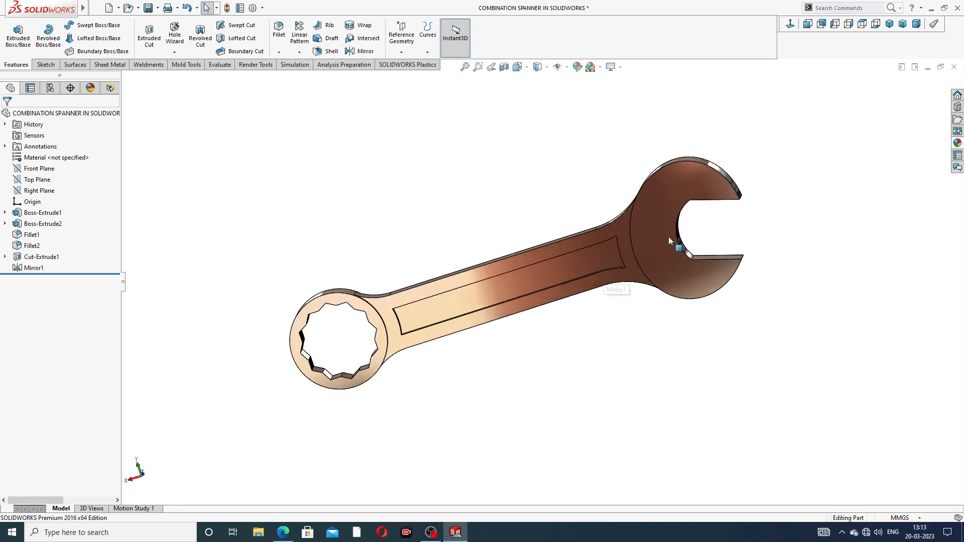
scroll(673, 240, up, 2)
middle_drag(688, 239, 570, 221)
scroll(536, 303, down, 1)
scroll(613, 279, down, 1)
scroll(571, 280, up, 2)
- Save the combination spanner part, reset it to the isometric view, and close the document
key(ctrl+s)
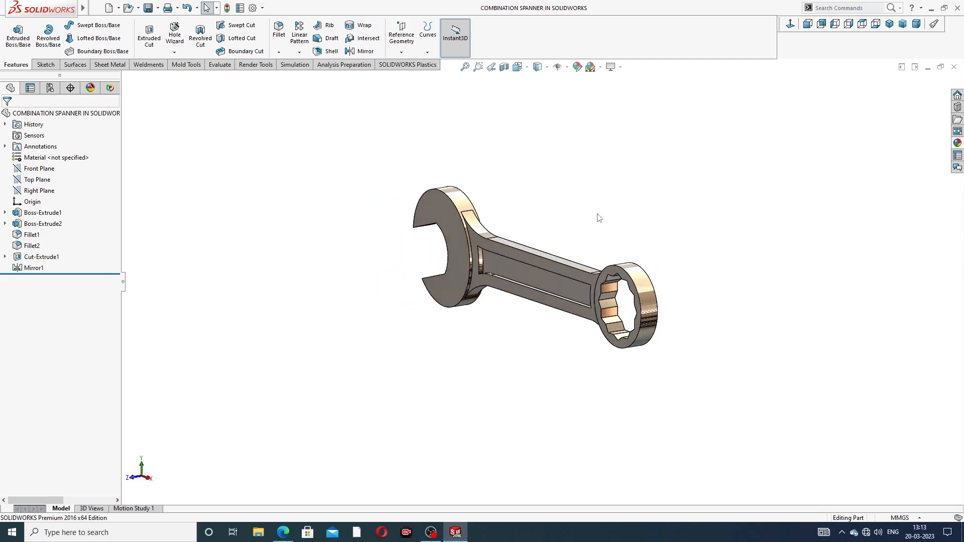
click(892, 28)
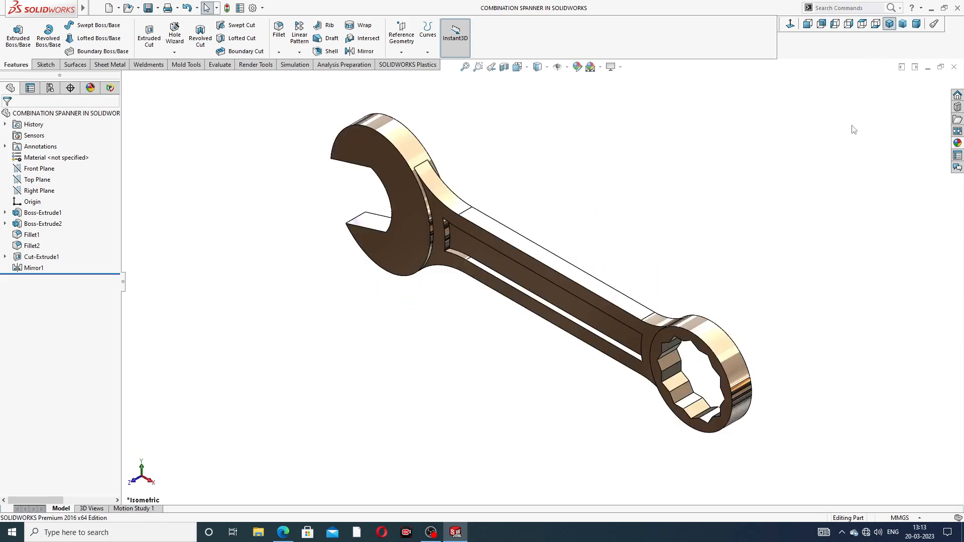
click(953, 68)
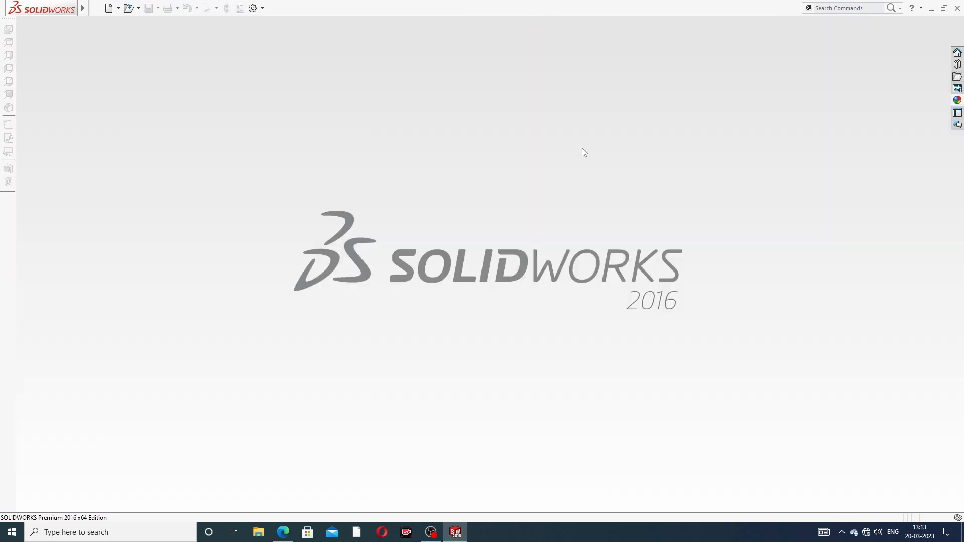
- Create a new part document and change its scene background to white
click(108, 8)
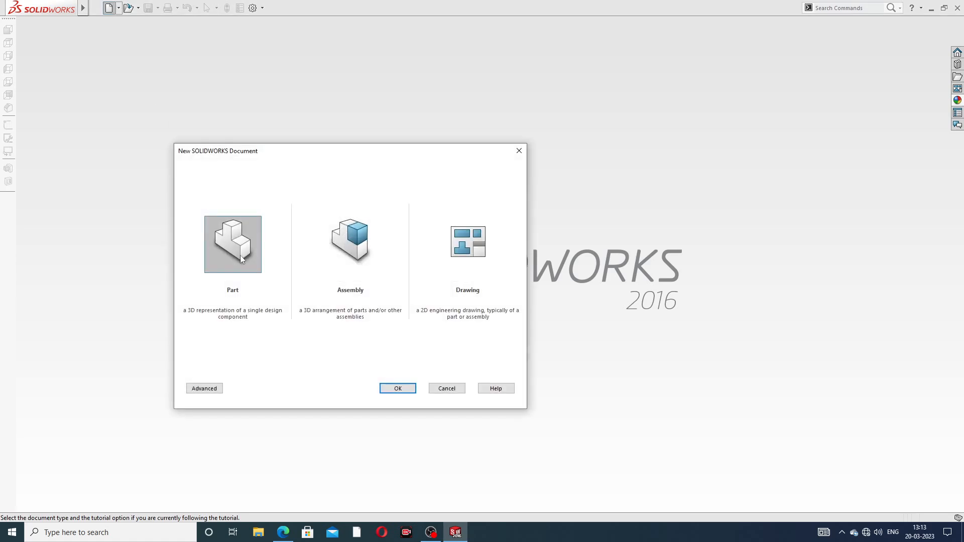
click(396, 389)
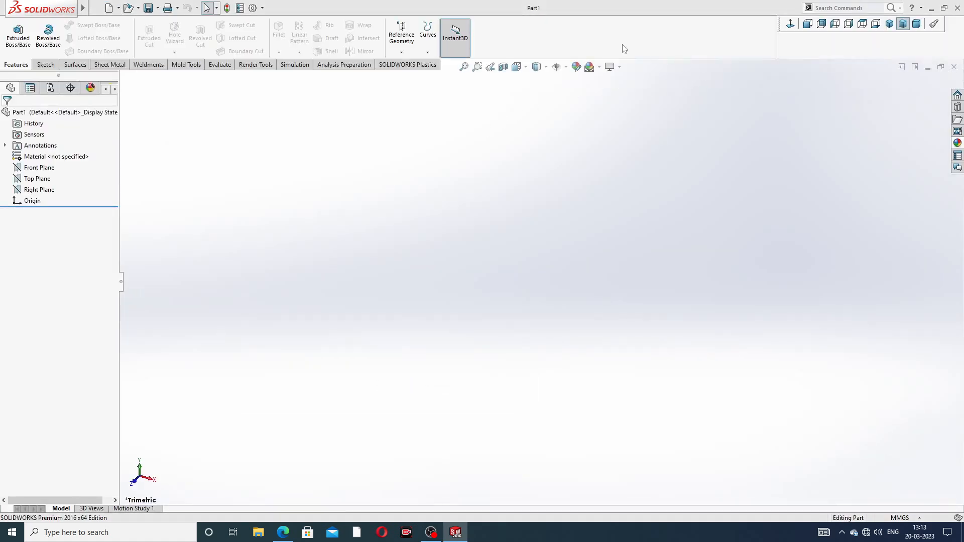
click(599, 67)
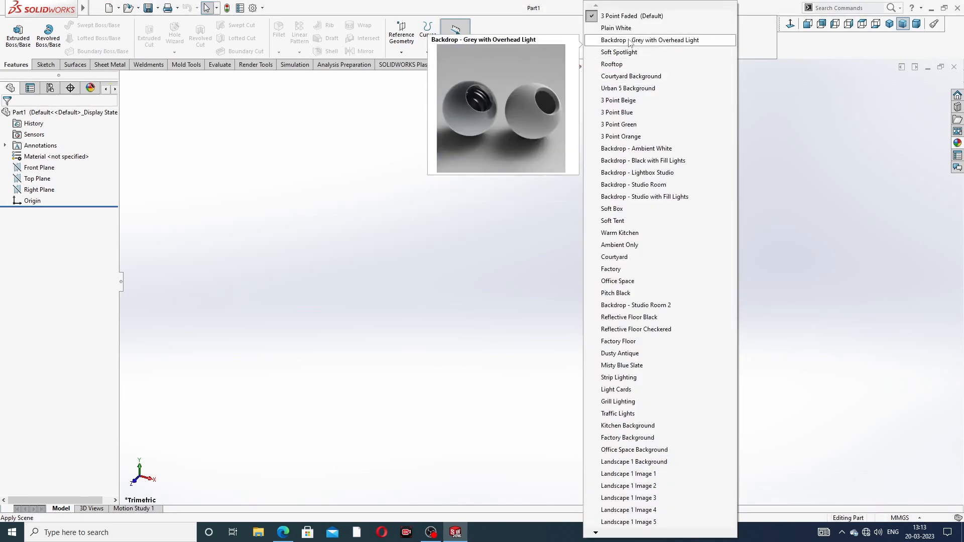
click(630, 41)
click(325, 148)
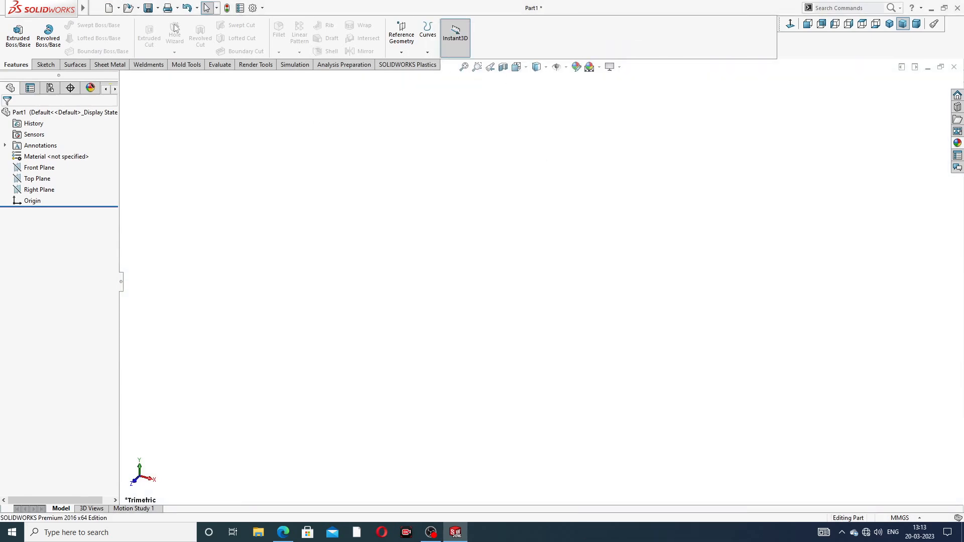
- Raise both the shaded and the wireframe image quality resolution sliders to high in the document properties
click(253, 9)
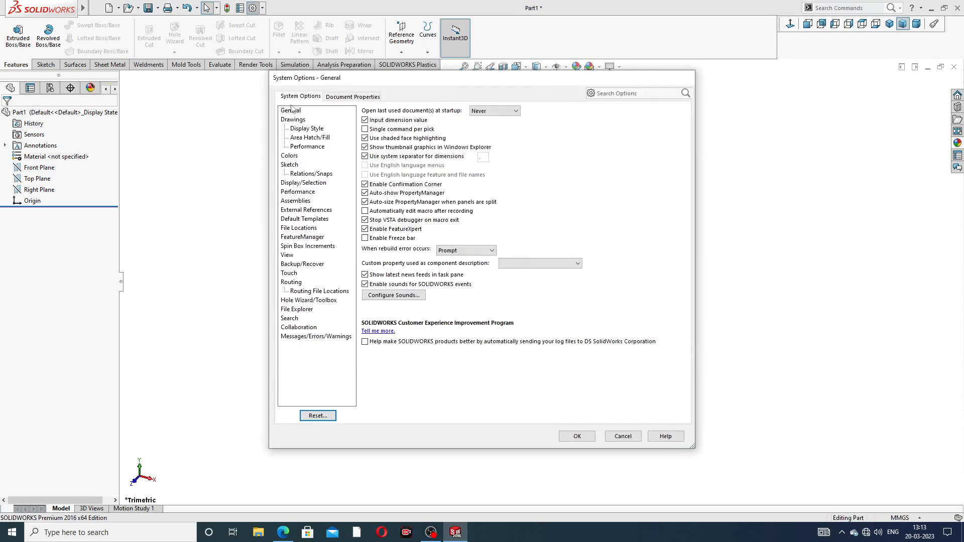
click(351, 97)
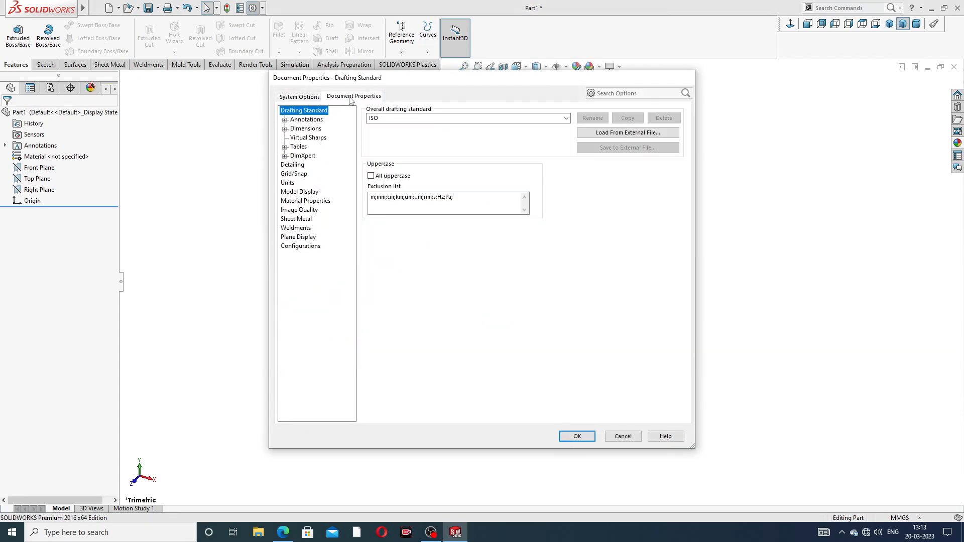
click(299, 210)
drag(451, 127, 555, 128)
click(454, 227)
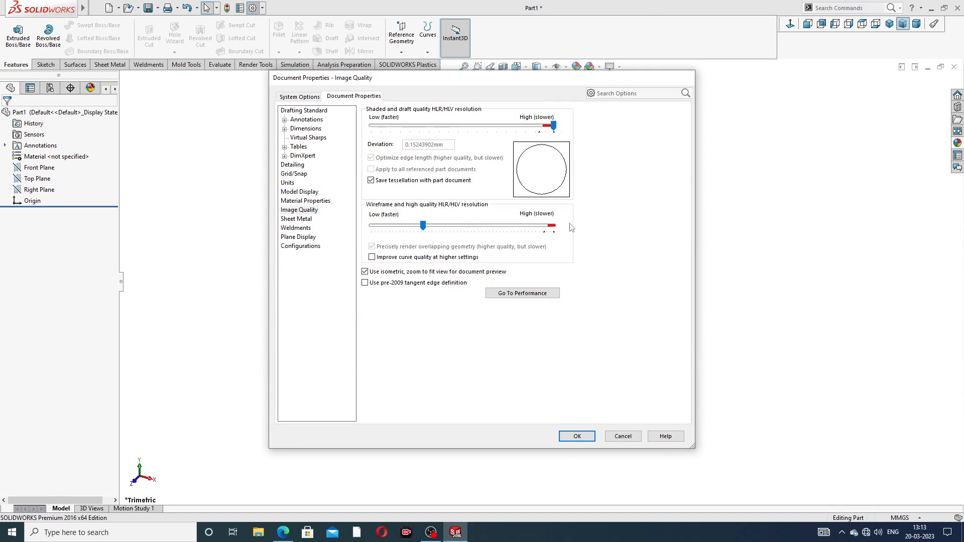
drag(423, 226, 571, 236)
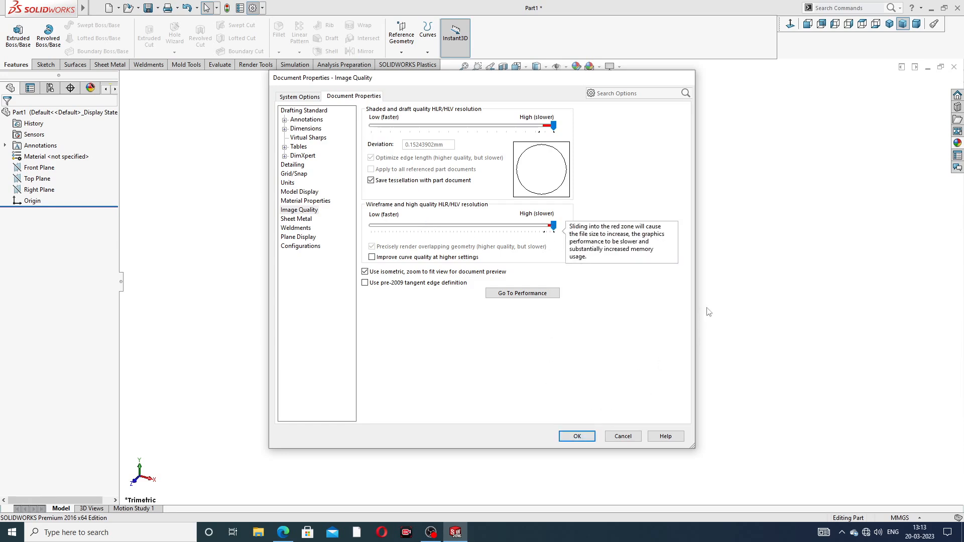
click(576, 436)
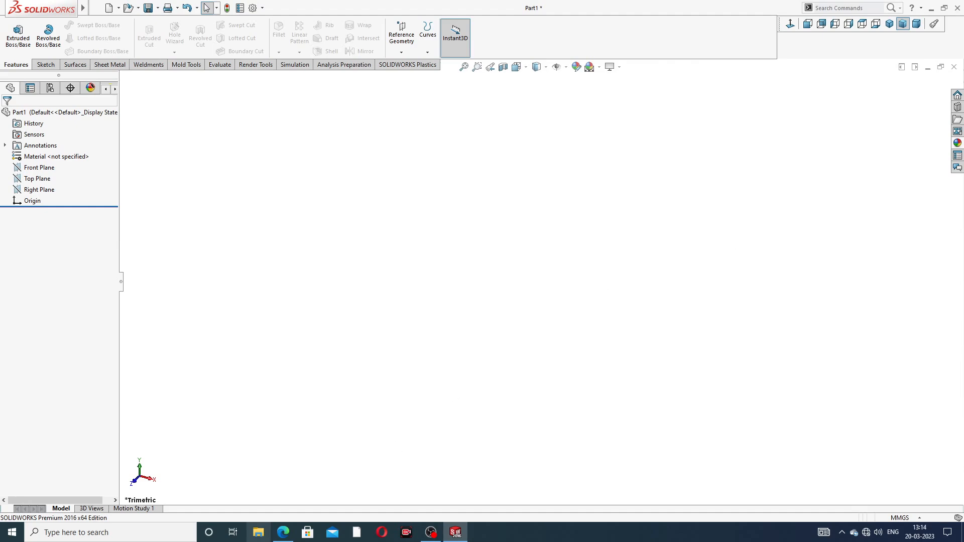
- Consult the spanner drawing, then open a new sketch on the Front Plane
click(284, 532)
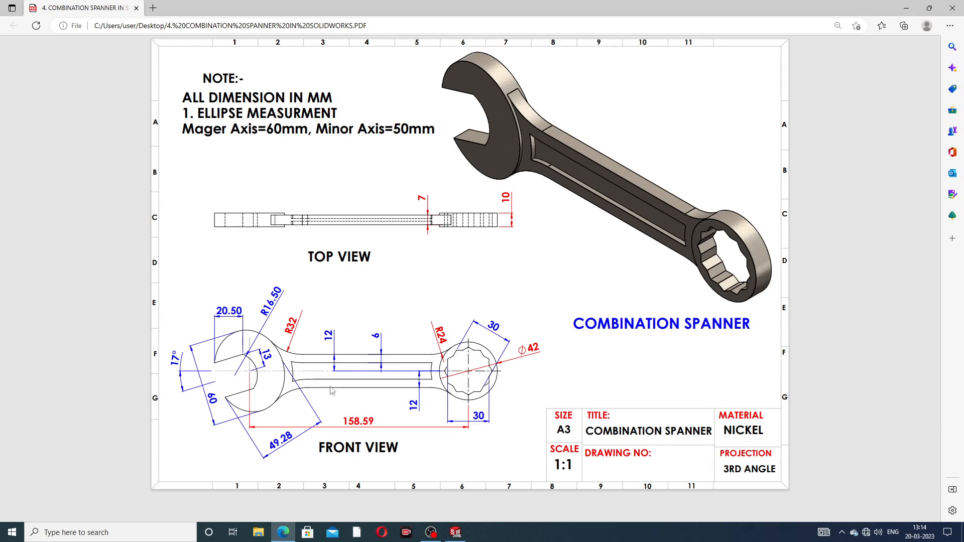
click(287, 530)
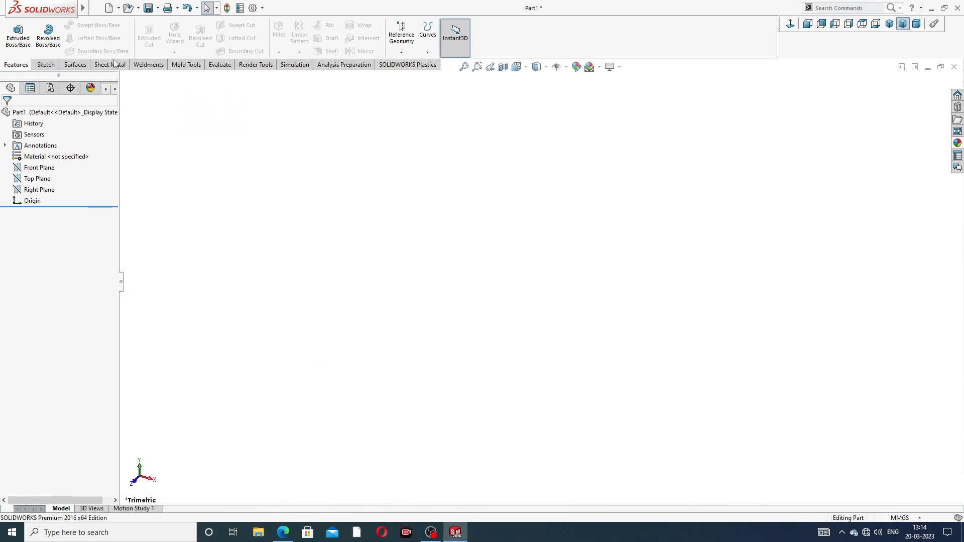
click(46, 65)
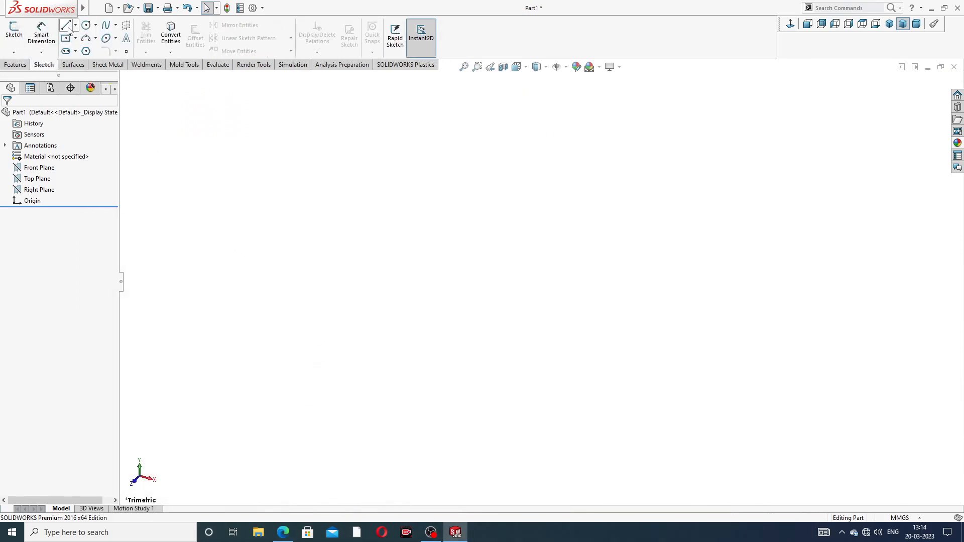
click(44, 173)
click(54, 159)
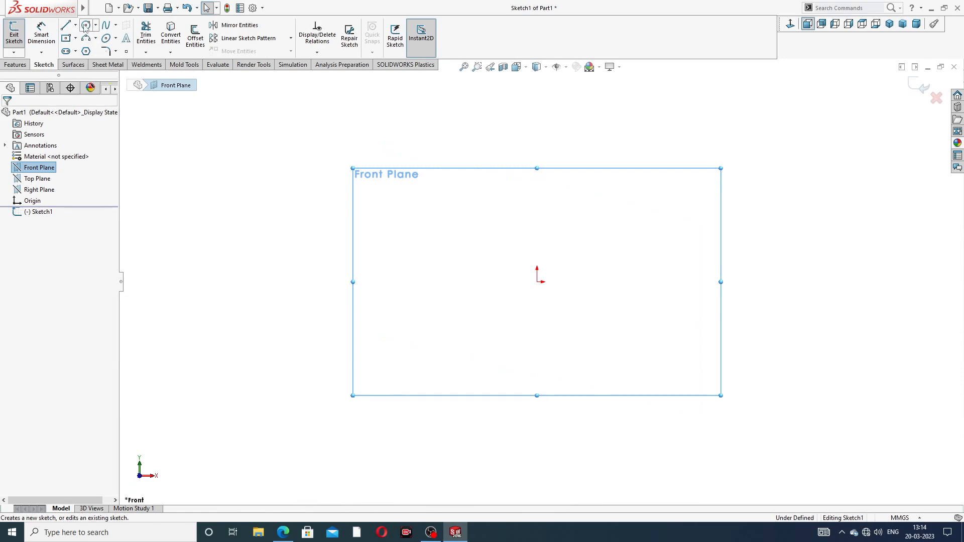
- Draw a horizontal construction centerline about 101 mm long ending at the origin
click(76, 25)
click(80, 49)
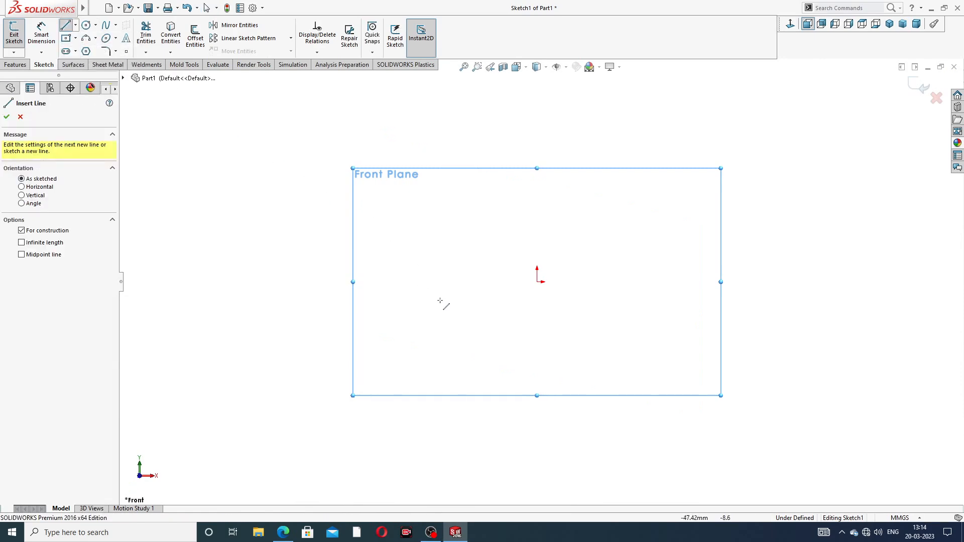
click(328, 282)
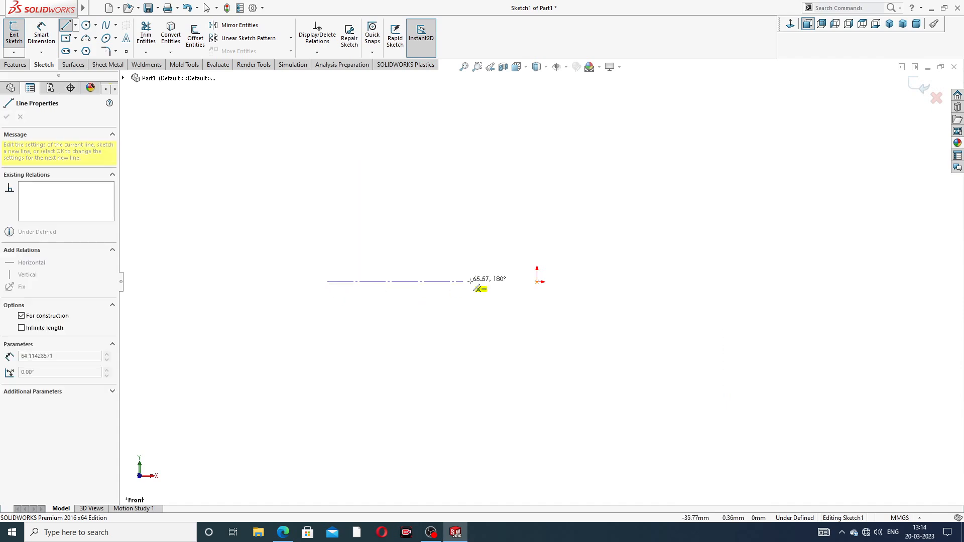
click(536, 282)
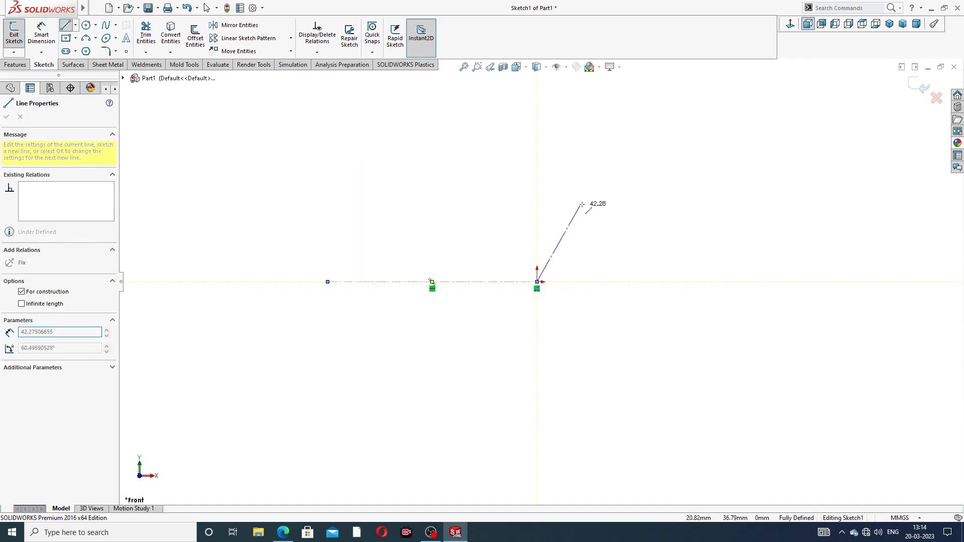
right_click(588, 197)
- Dimension the centerline's length as 158.4 mm
click(601, 220)
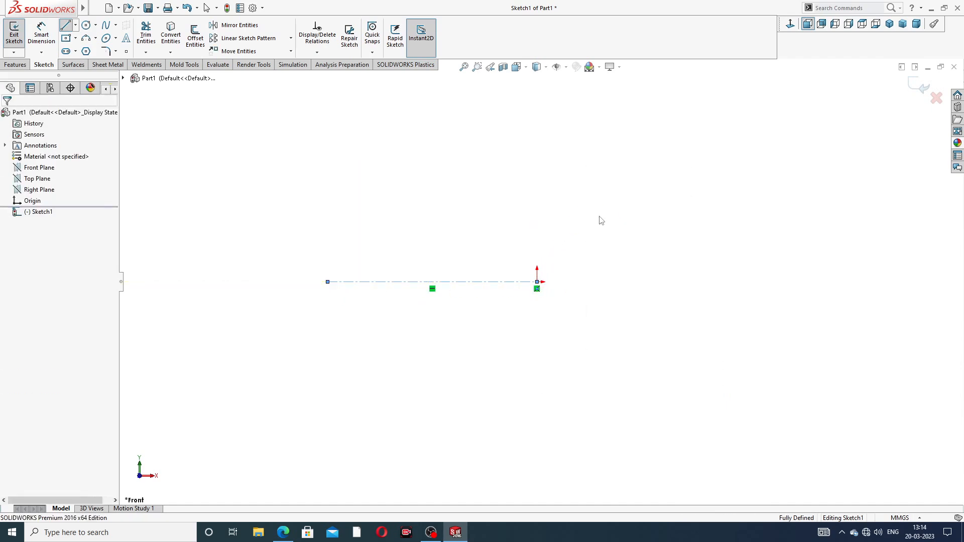
click(448, 282)
click(444, 232)
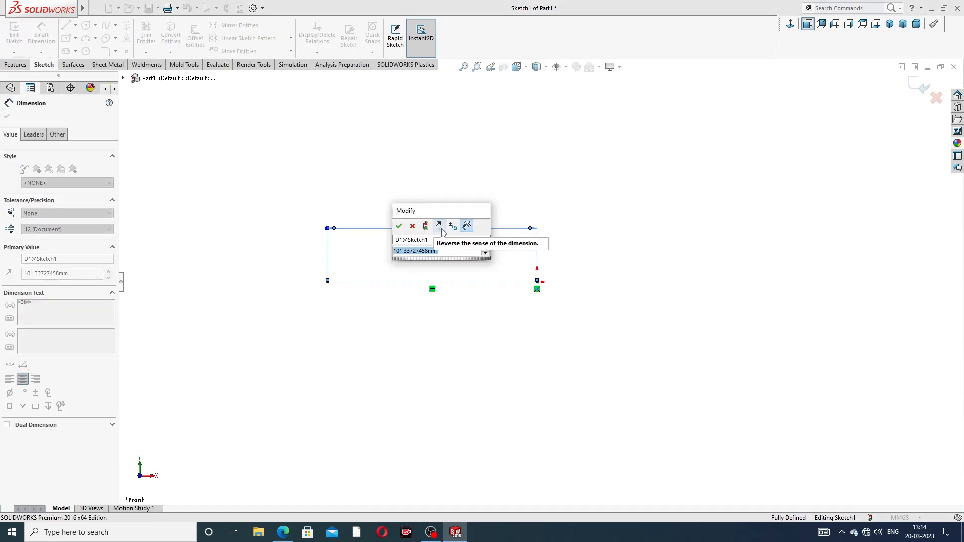
text(158.4)
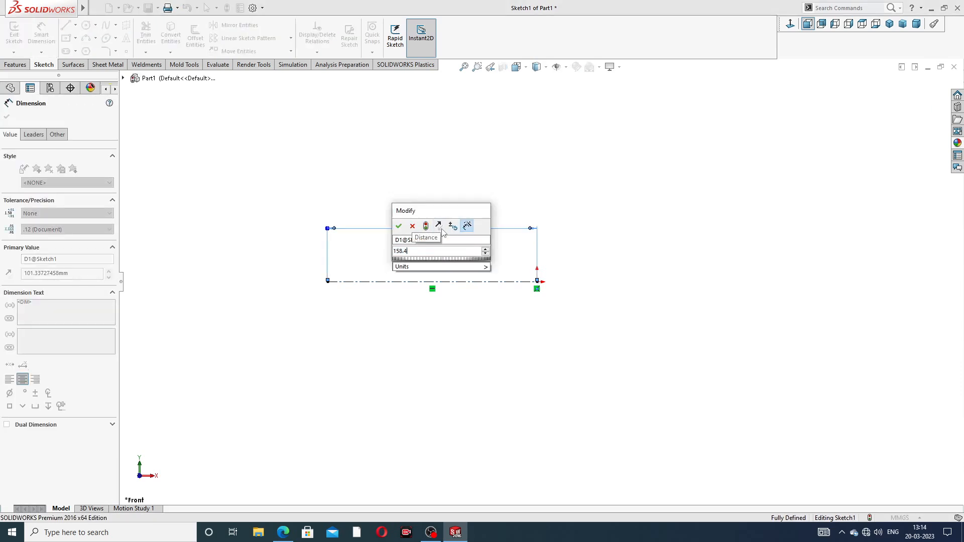
key(Return)
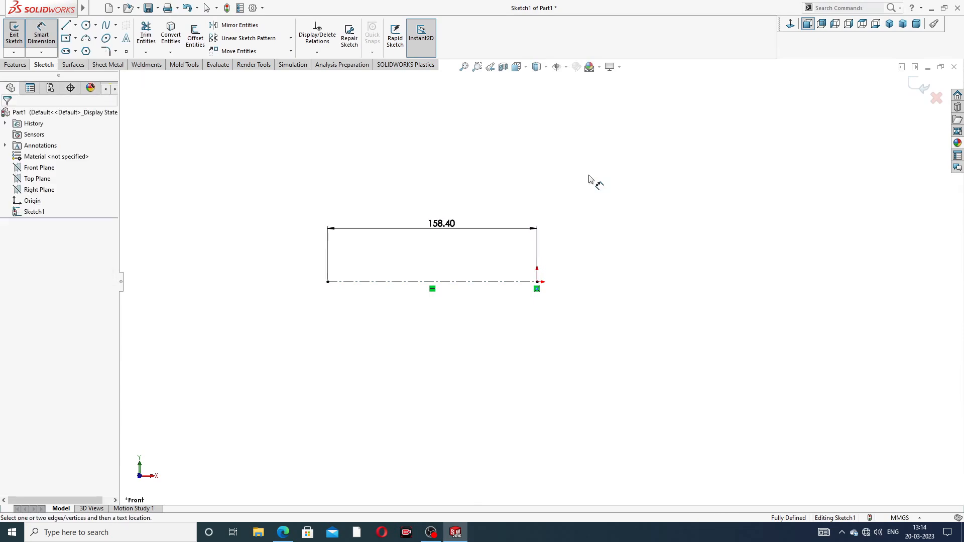
- Check the drawing and set the centerline's length dimension to 158.6 mm
click(284, 533)
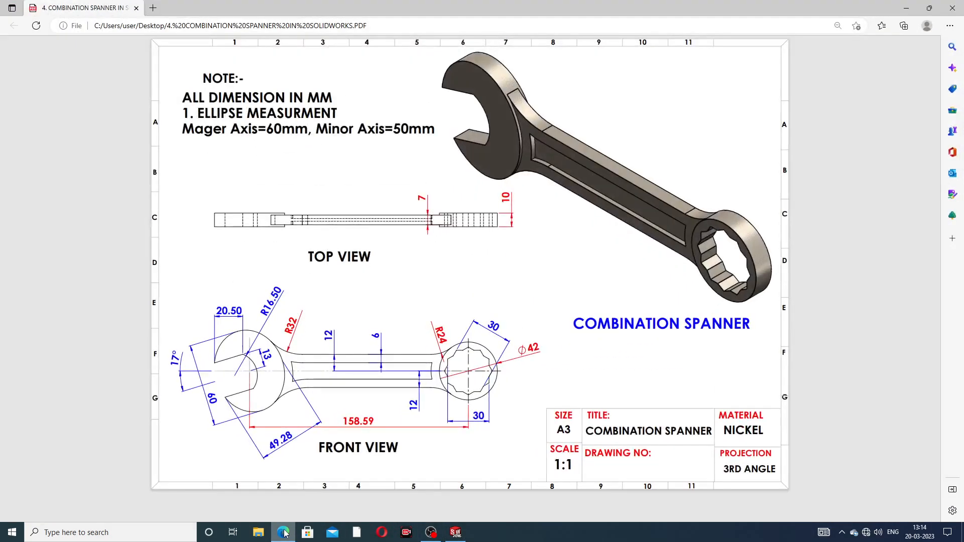
click(284, 533)
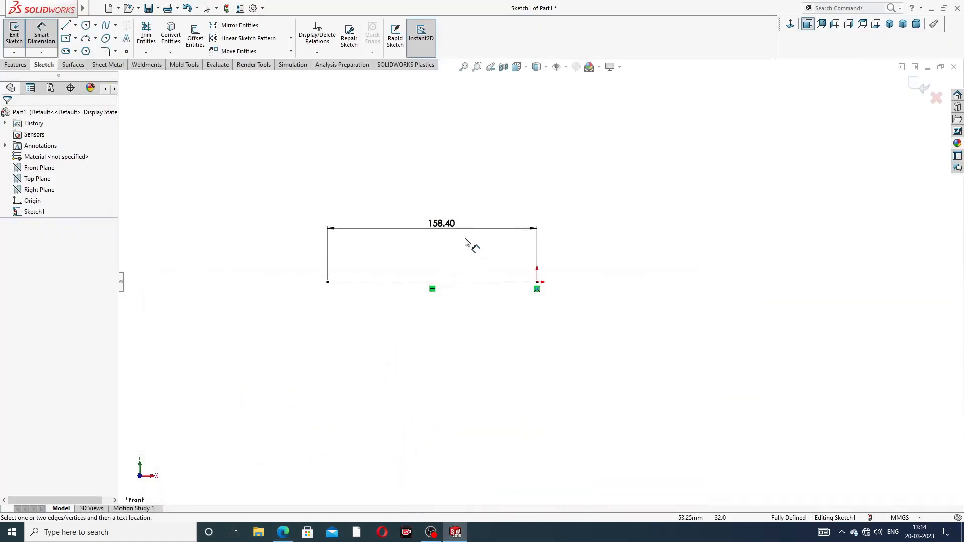
double_click(449, 222)
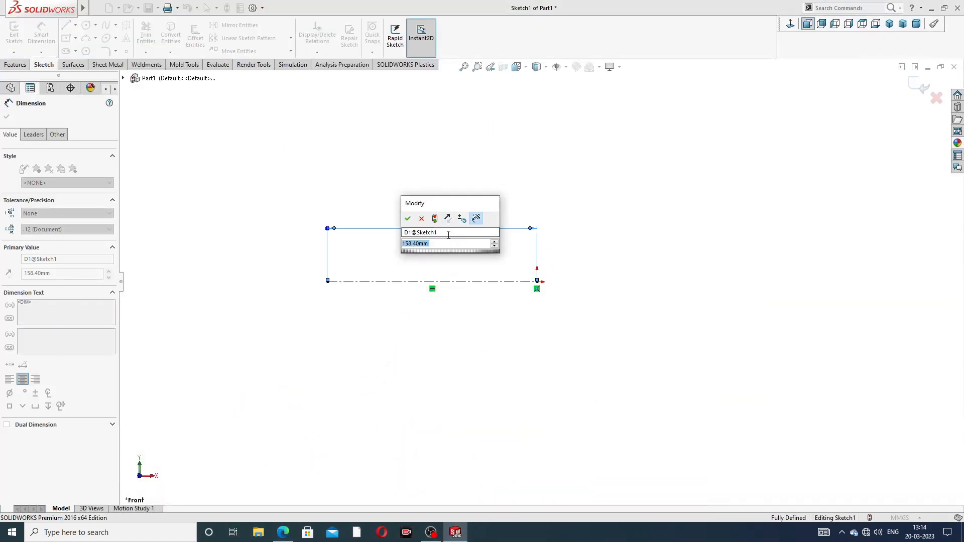
click(439, 243)
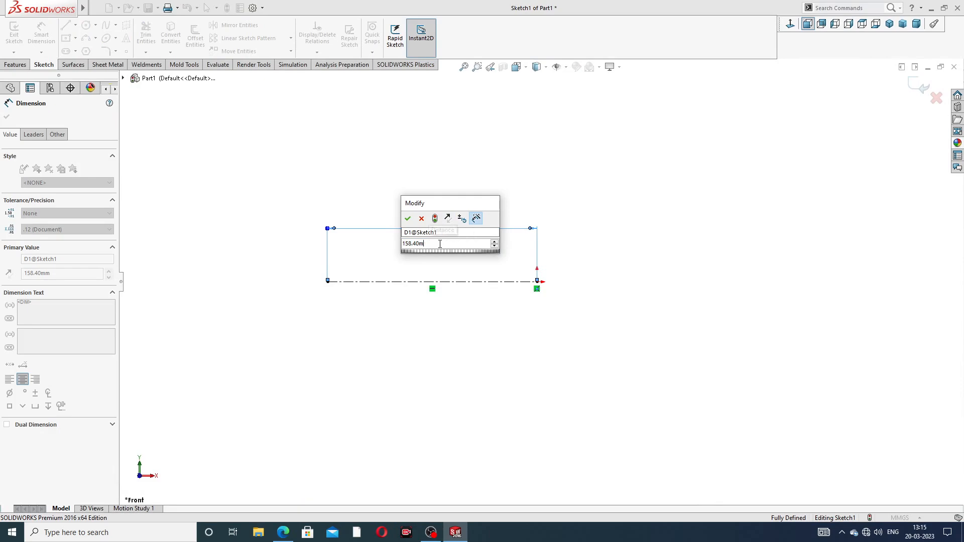
key(BackSpace)
key(BackSpace)
key(BackSpace)
key(BackSpace)
text(6)
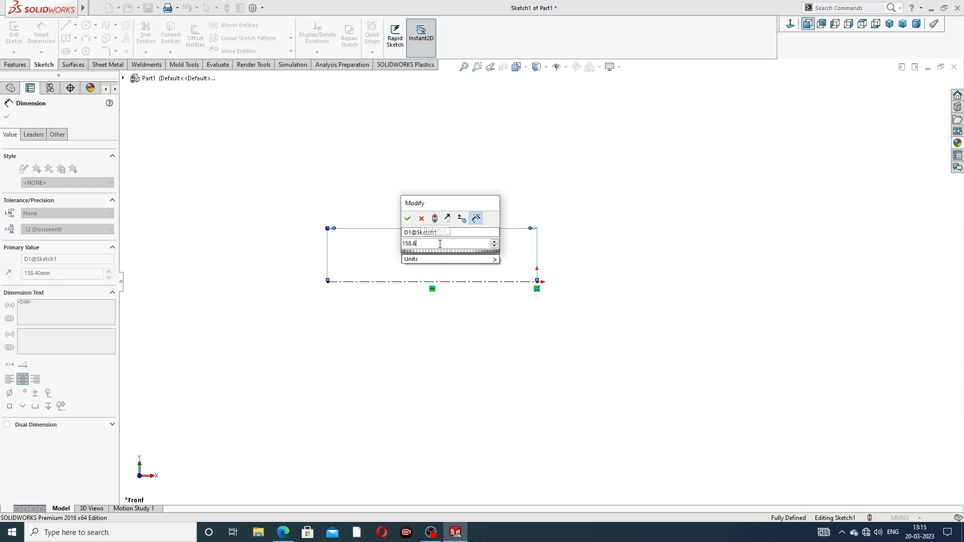
key(Return)
click(457, 178)
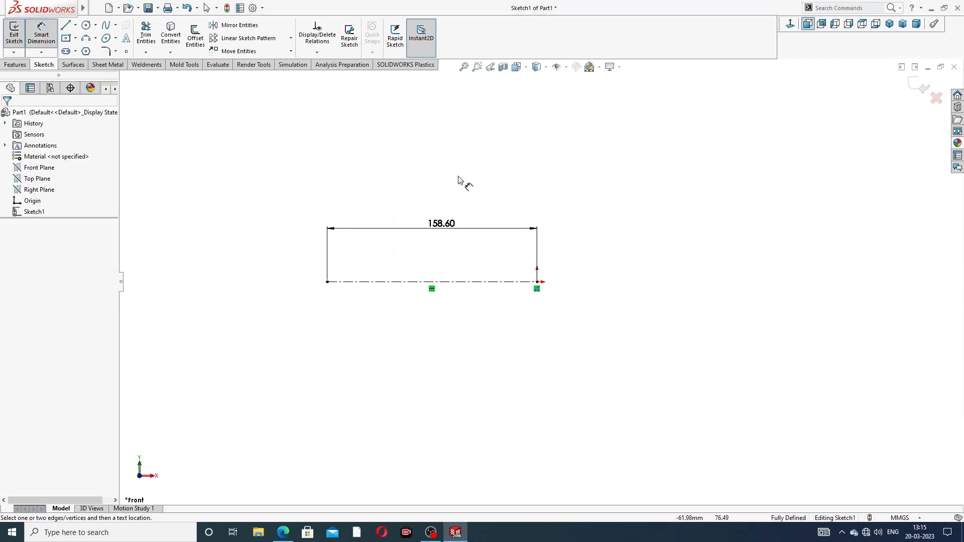
right_click(469, 172)
click(500, 150)
- Draw an ellipse centred on the left end of the centerline, with its major axis tilted up to the left
scroll(386, 276, down, 3)
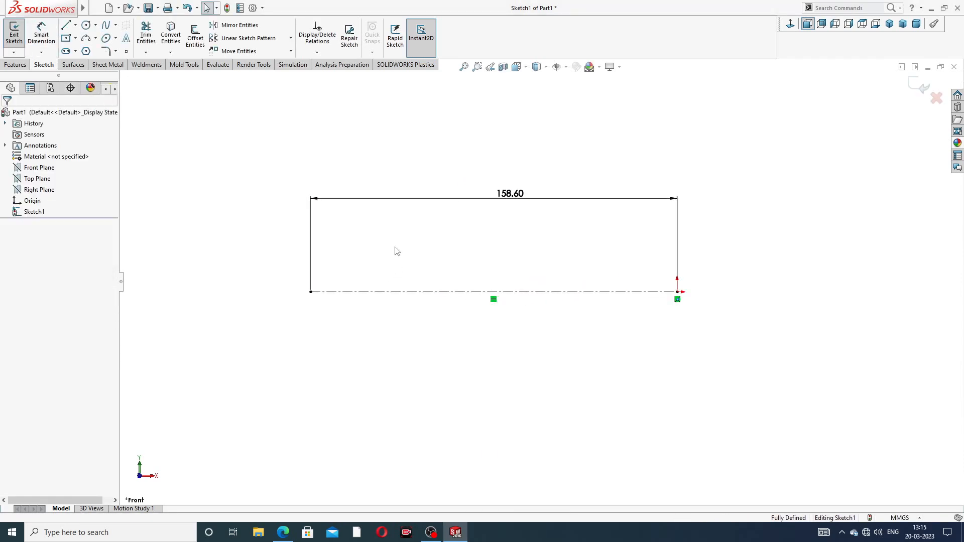
click(115, 39)
click(126, 51)
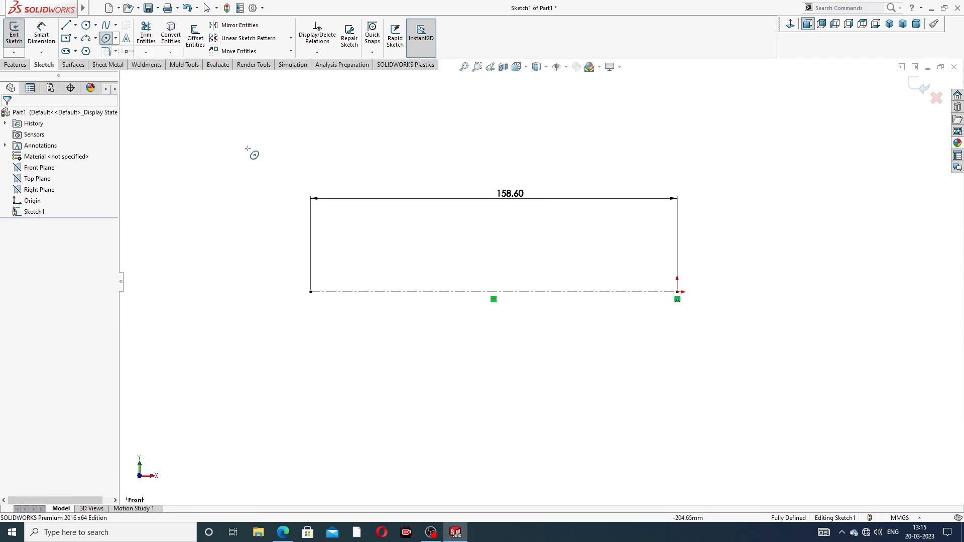
scroll(327, 292, down, 2)
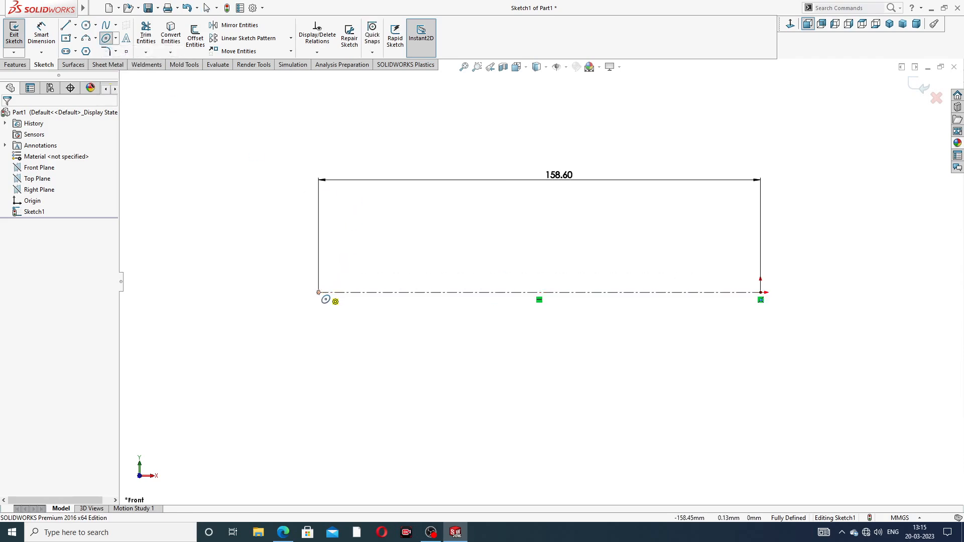
click(319, 293)
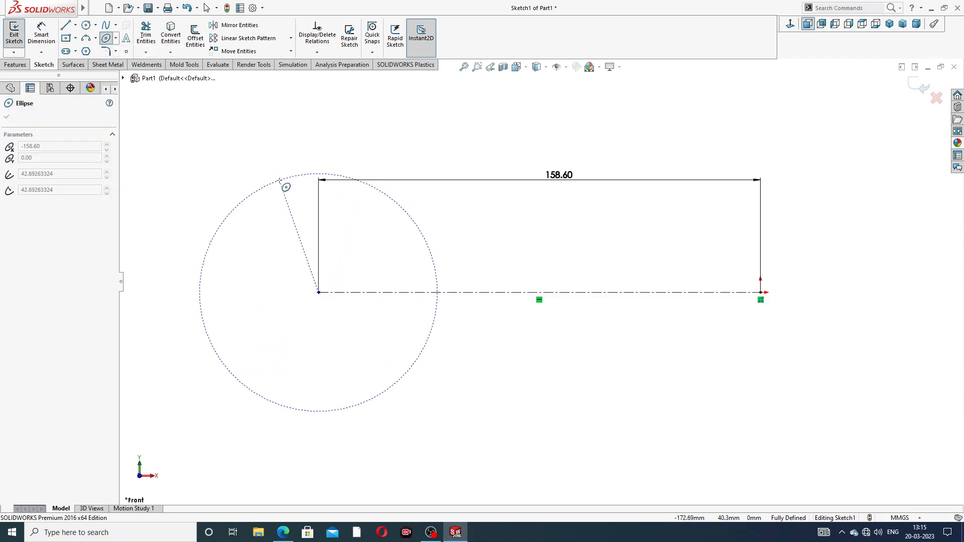
click(281, 178)
click(237, 274)
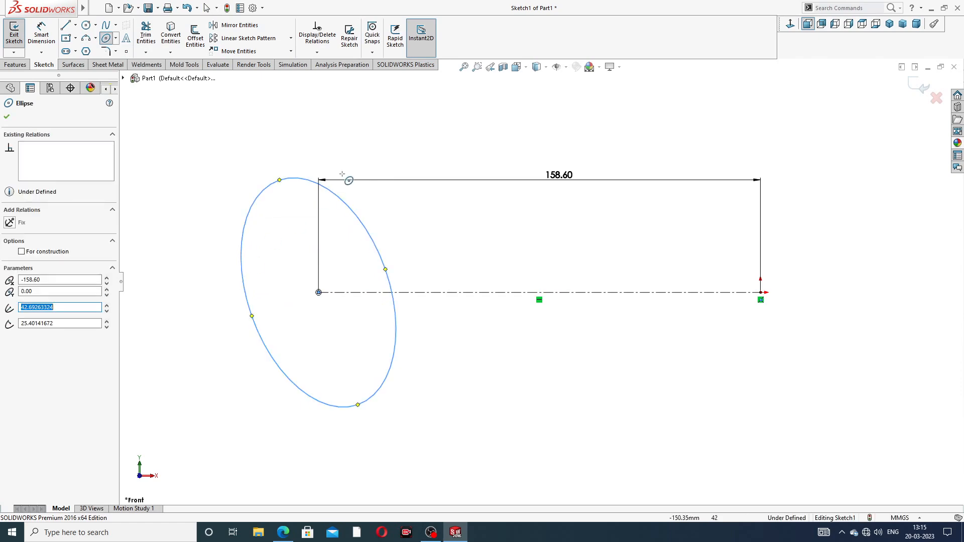
right_click(353, 160)
click(382, 166)
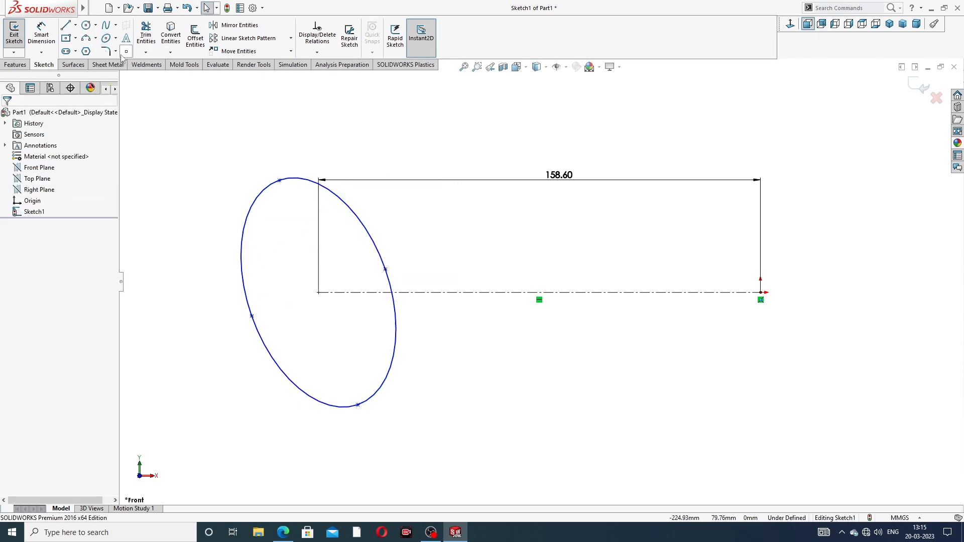
- Draw a circle centred on the right end of the centerline at the origin
click(86, 24)
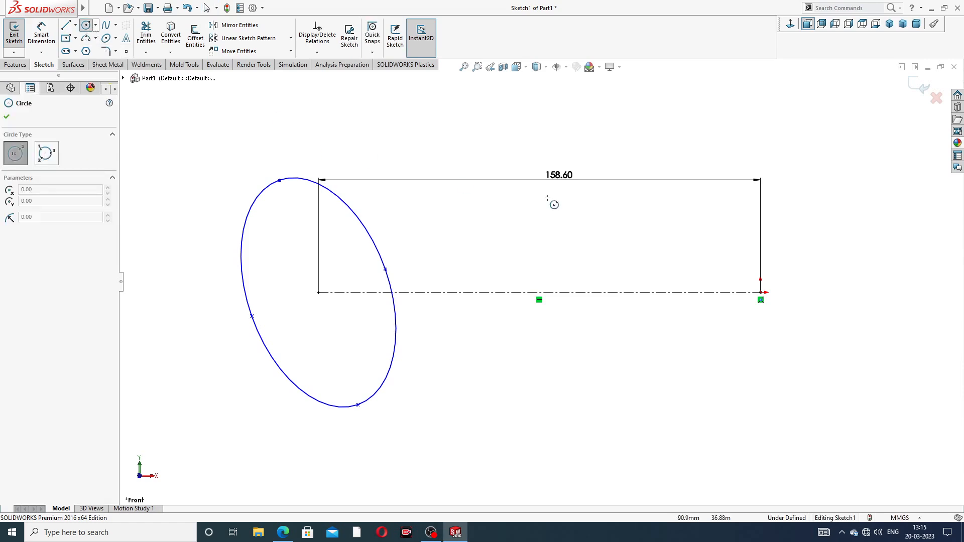
click(760, 291)
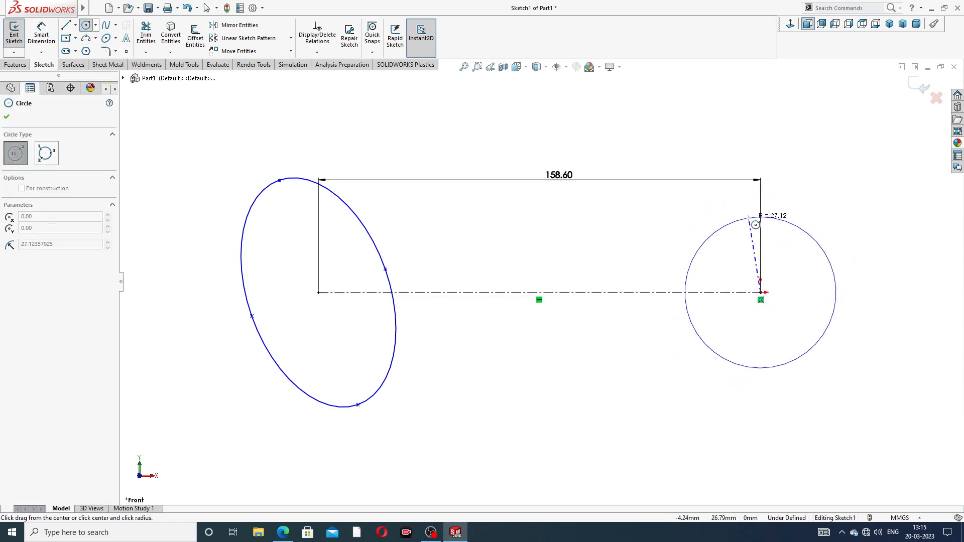
click(758, 209)
right_click(798, 167)
click(814, 172)
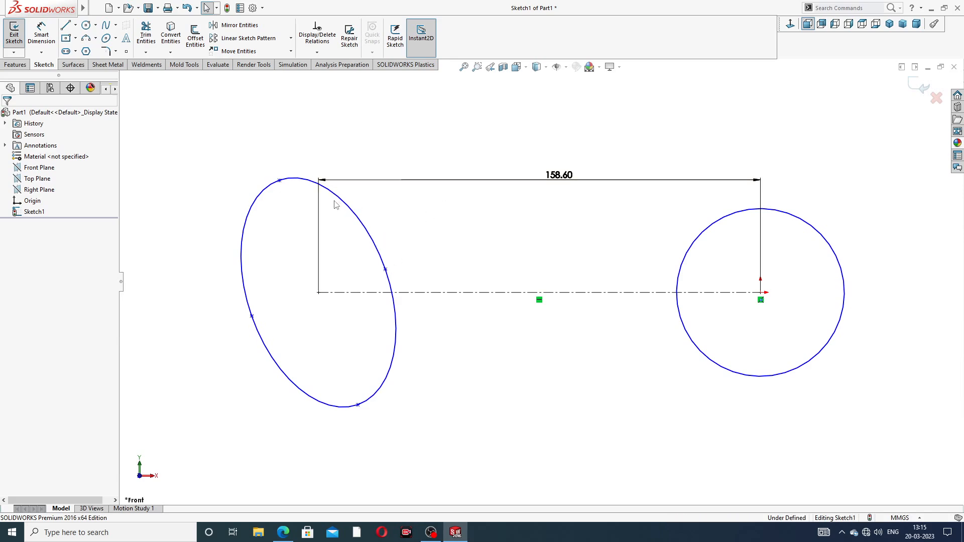
- Check the drawing, then dimension the ellipse's major axis as 60 mm
click(283, 533)
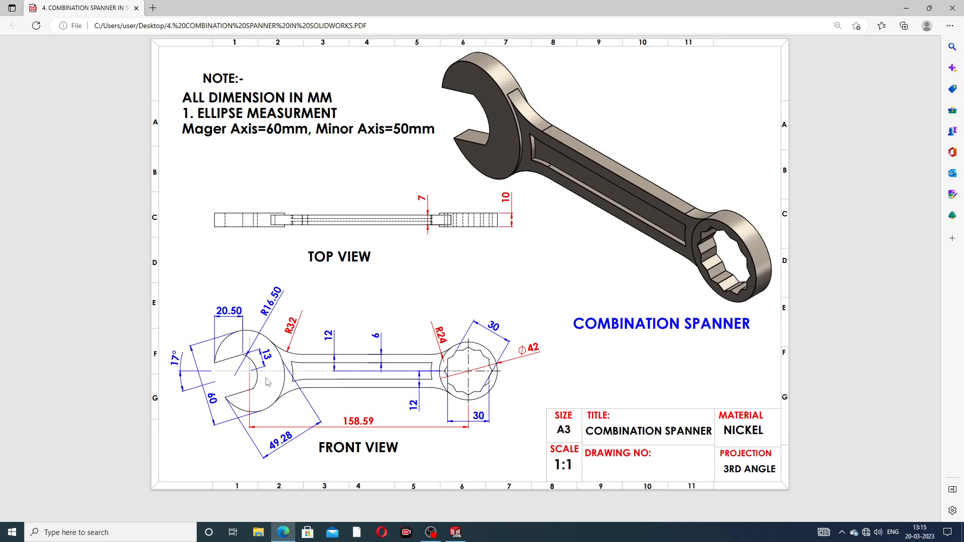
click(283, 534)
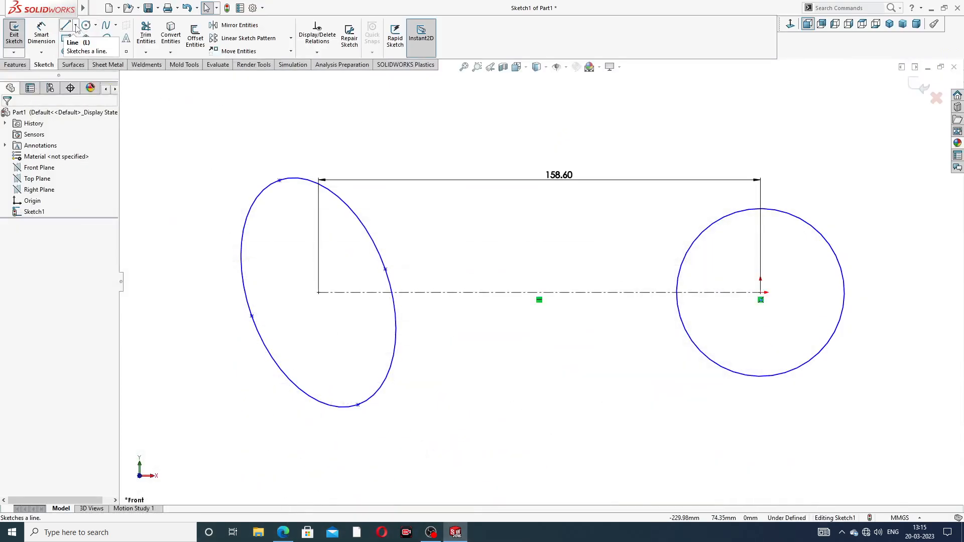
click(42, 35)
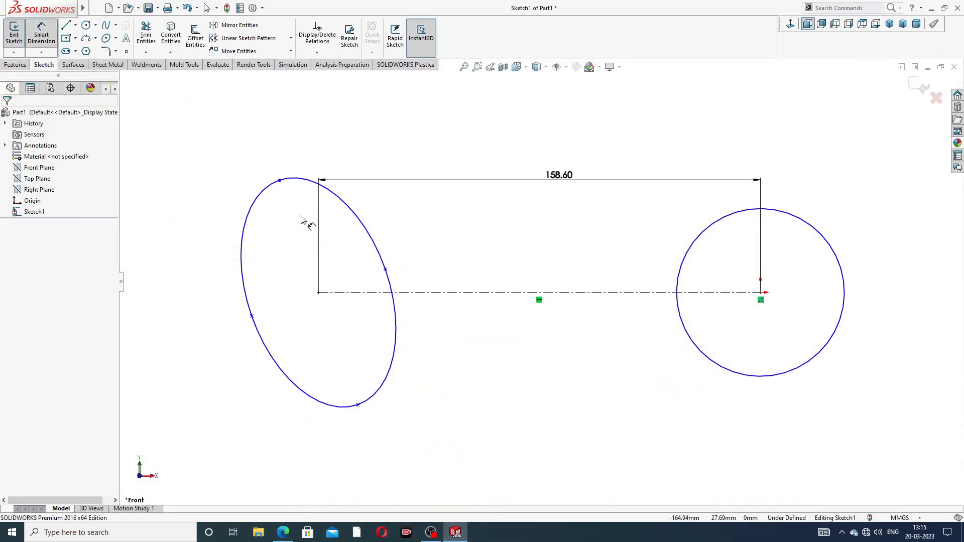
click(280, 181)
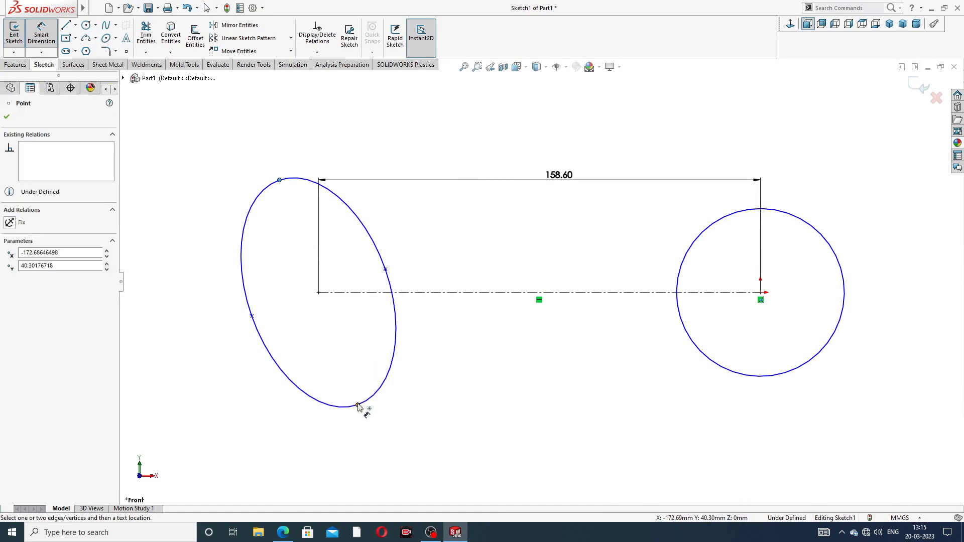
click(358, 406)
click(304, 310)
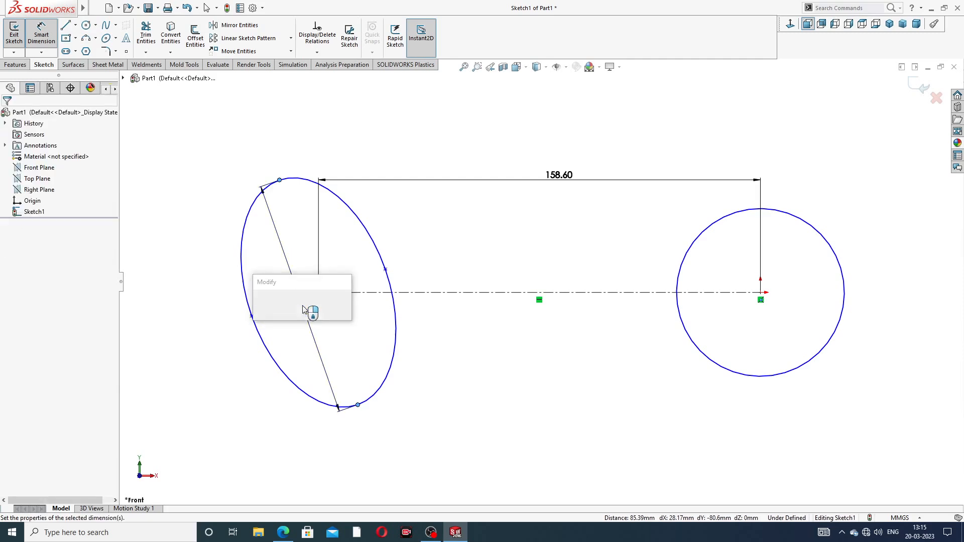
text(60)
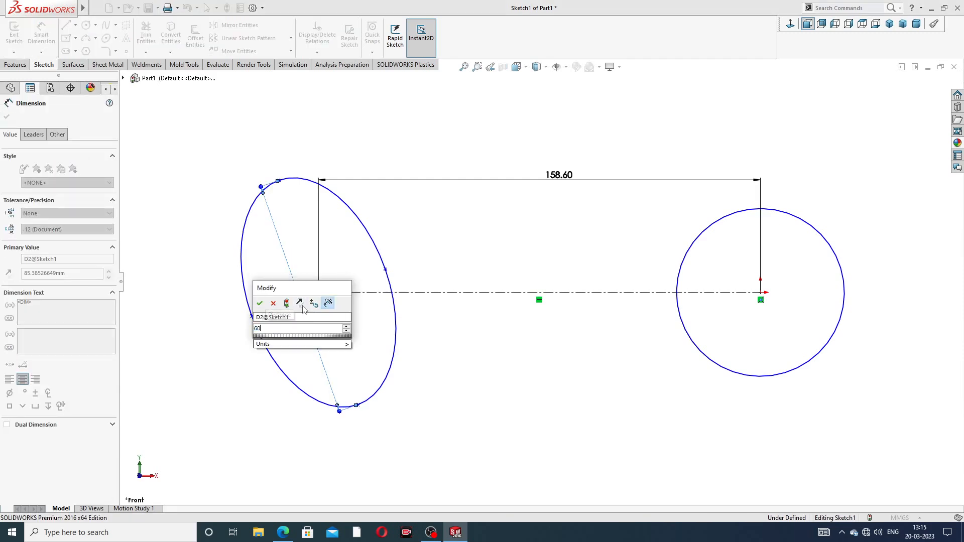
key(Return)
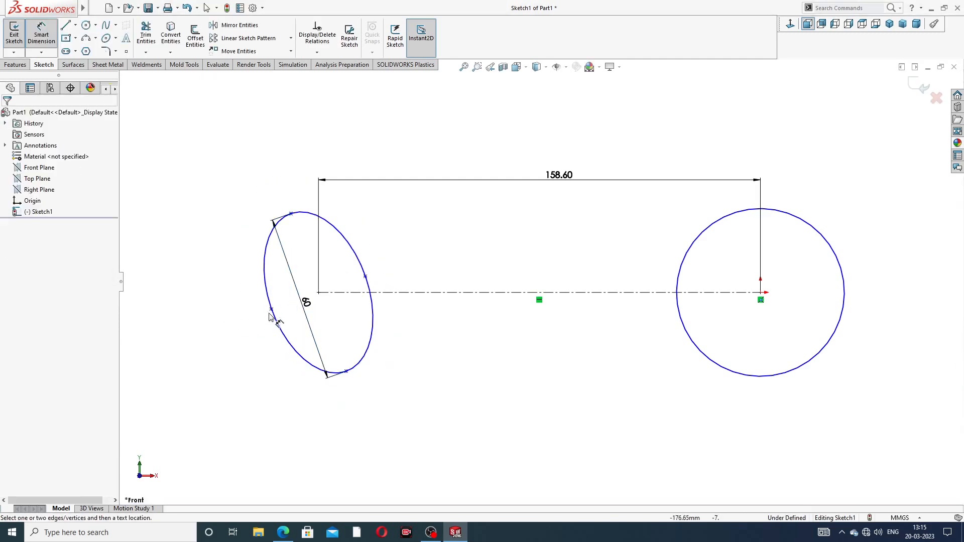
- Dimension the ellipse's minor axis as 50 mm
click(271, 309)
click(365, 277)
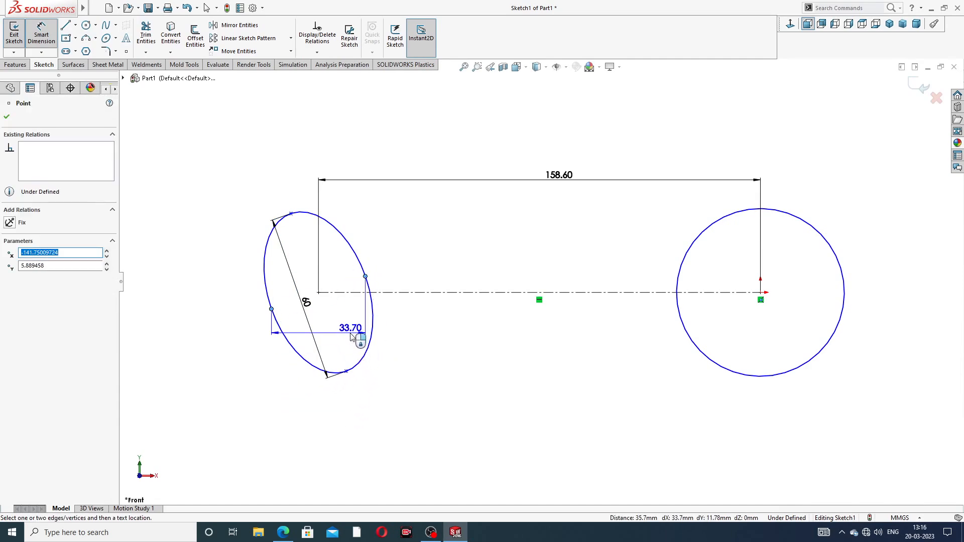
click(355, 301)
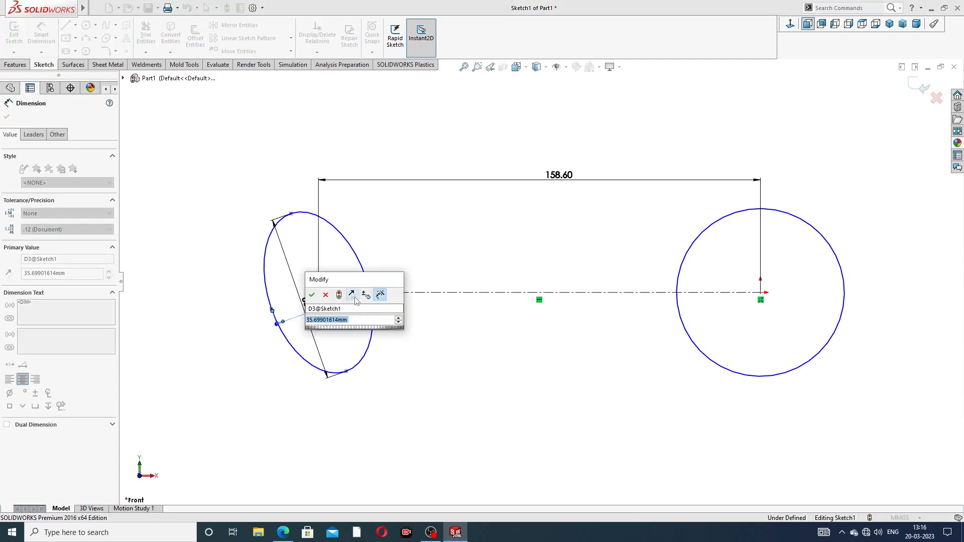
text(50)
key(Return)
click(422, 362)
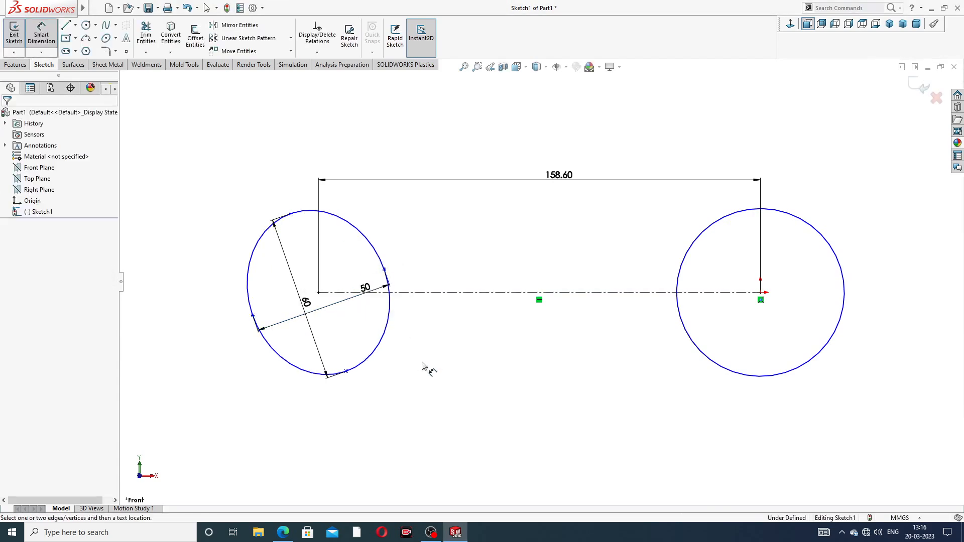
- Move the 50 and 60 ellipse dimensions outside the ellipse
drag(363, 290, 367, 374)
click(234, 324)
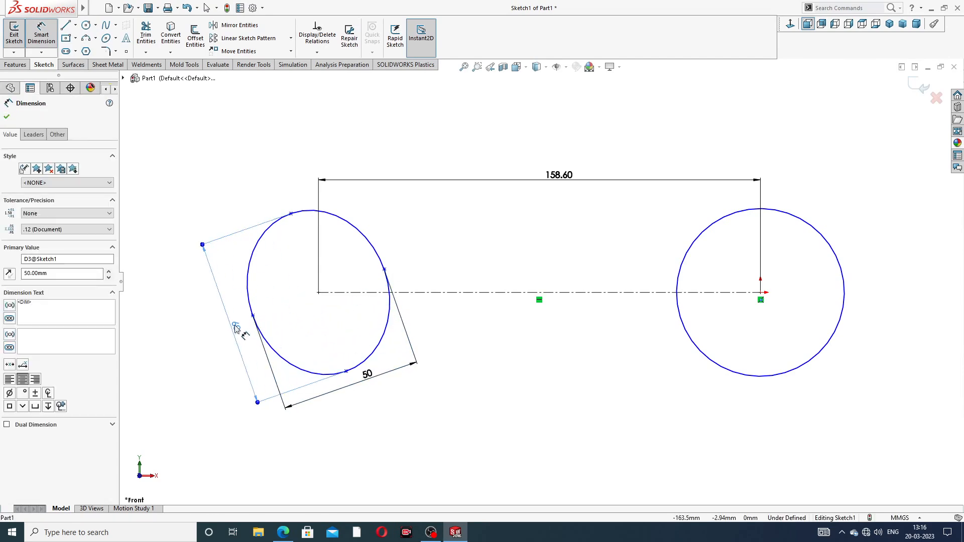
click(469, 337)
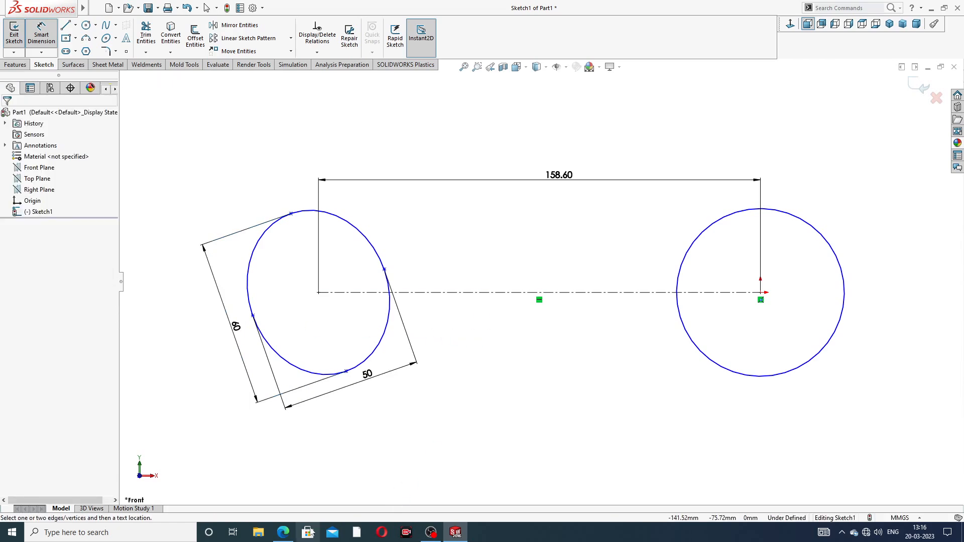
- Dimension the right circle's diameter as 42 mm
click(283, 532)
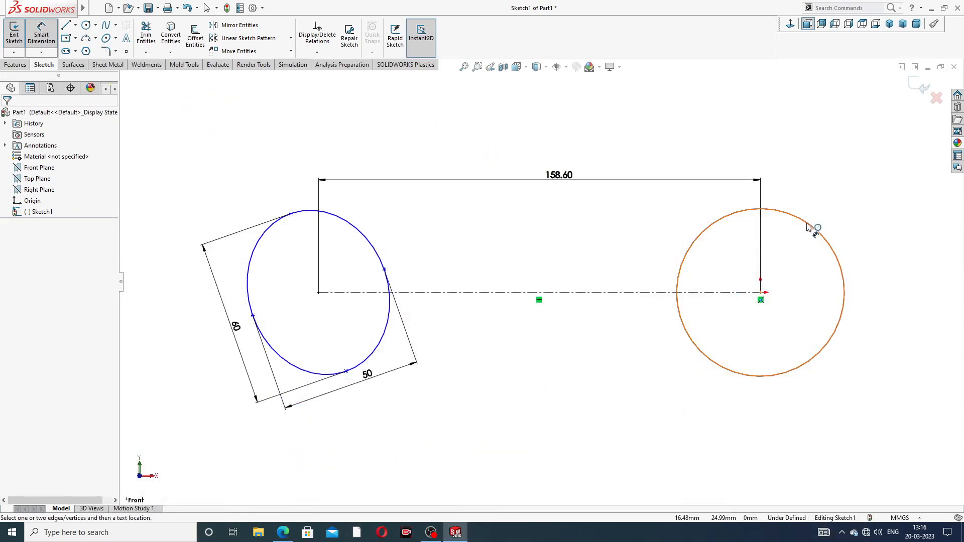
click(813, 223)
click(850, 166)
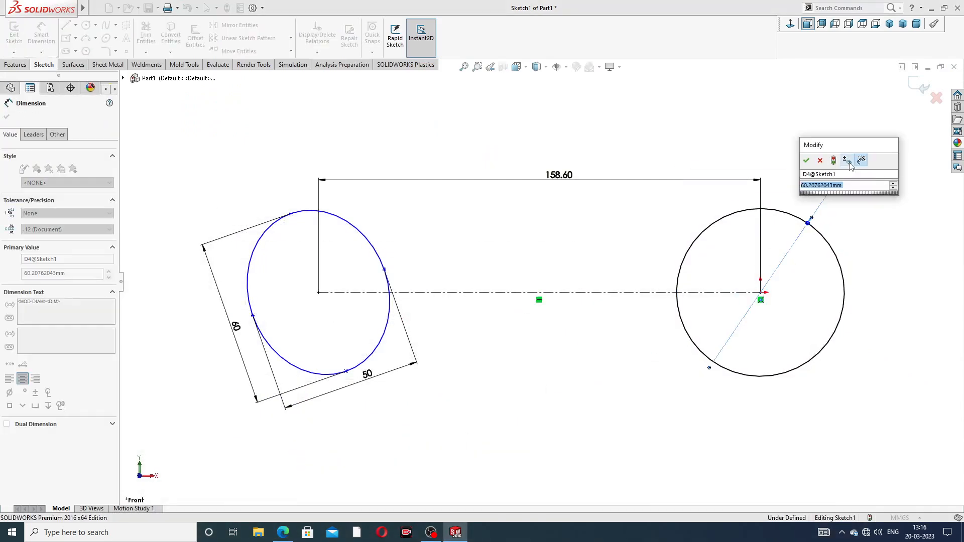
text(42)
key(Return)
click(855, 188)
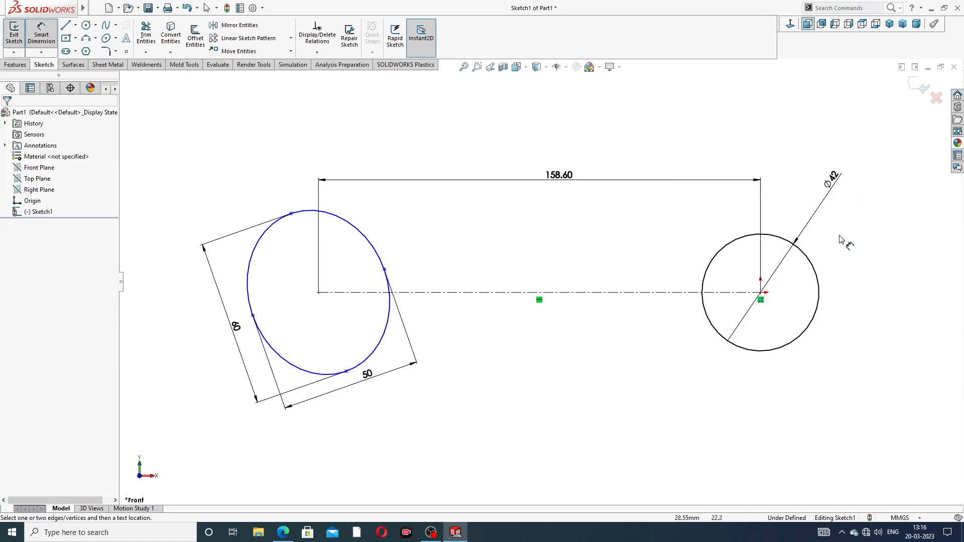
- Draw a six-sided polygon centred at the origin with a vertex pointing straight up and an inscribed circle about 31 mm across
scroll(773, 306, down, 3)
right_click(586, 188)
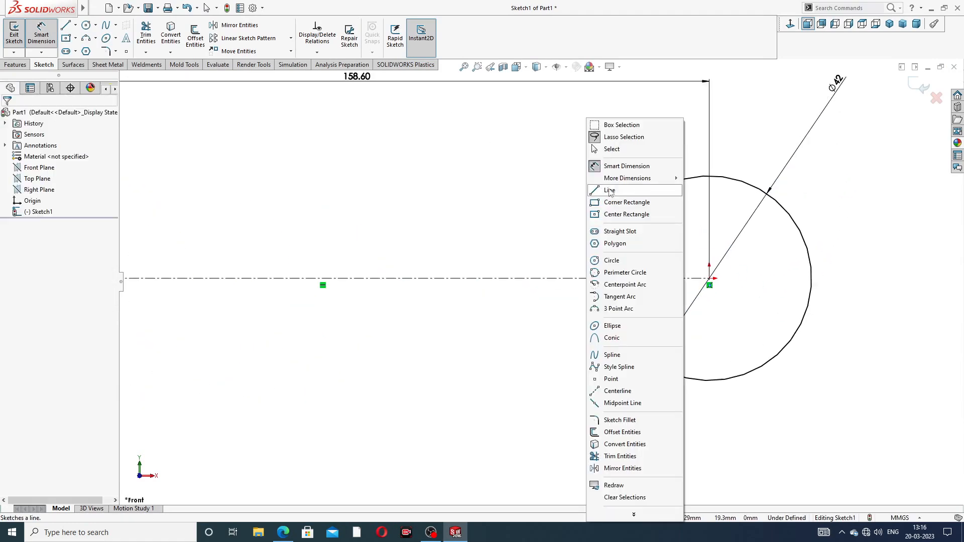
click(619, 154)
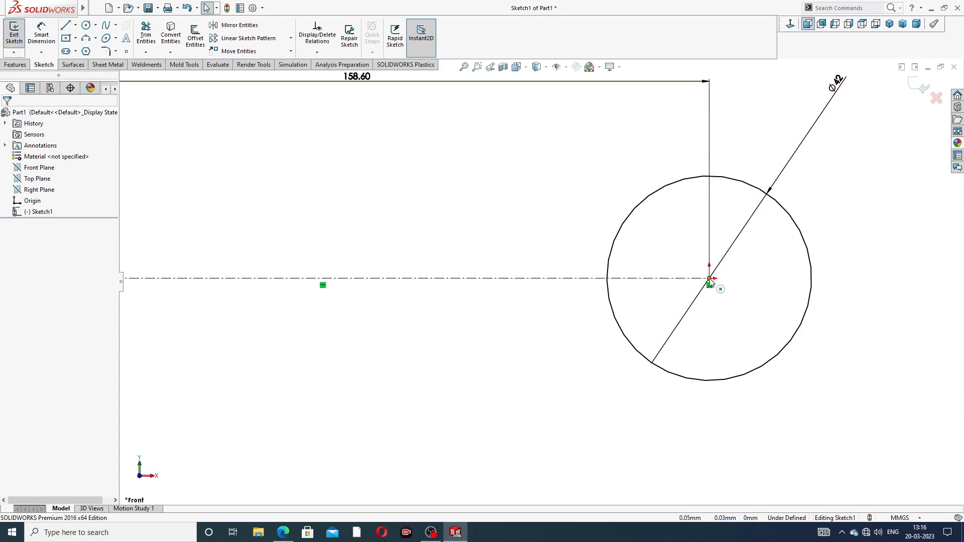
click(709, 281)
click(426, 200)
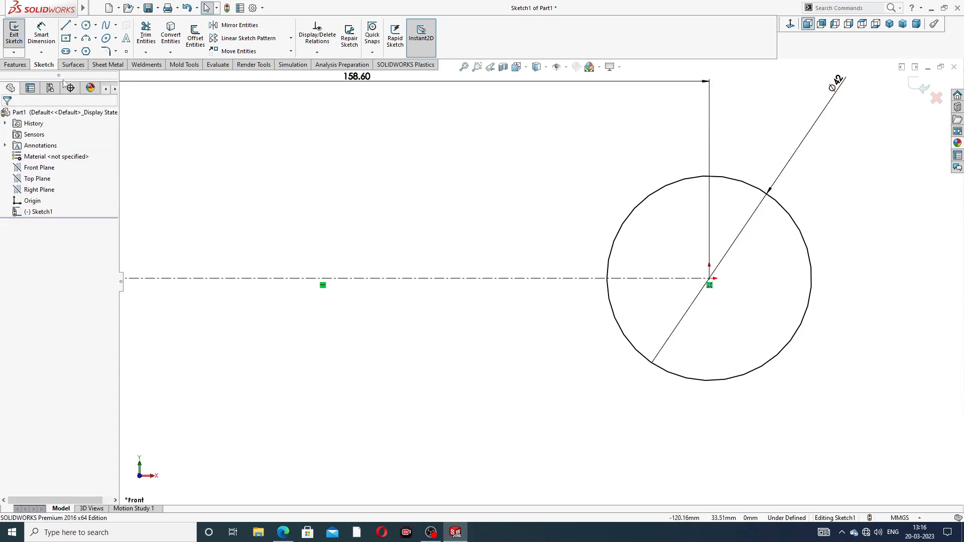
click(86, 51)
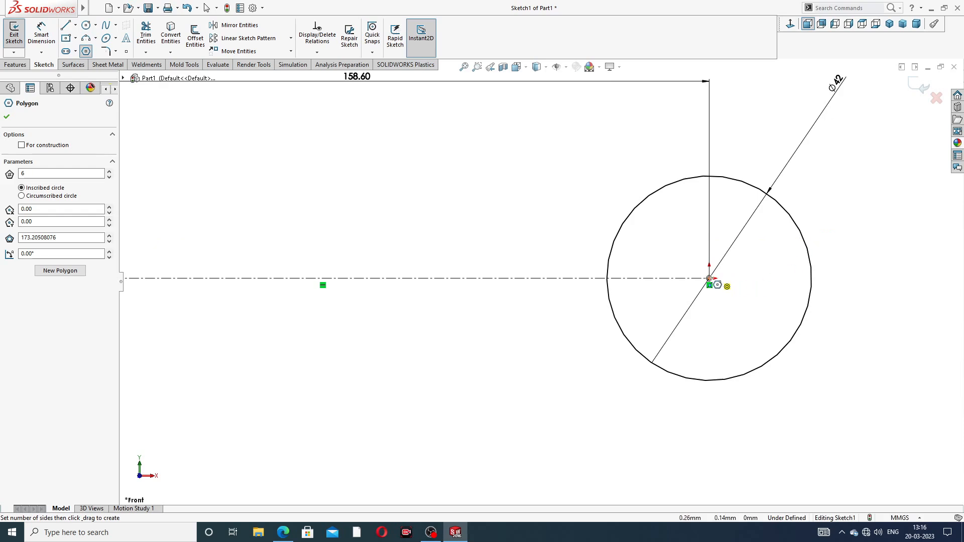
drag(710, 278, 709, 190)
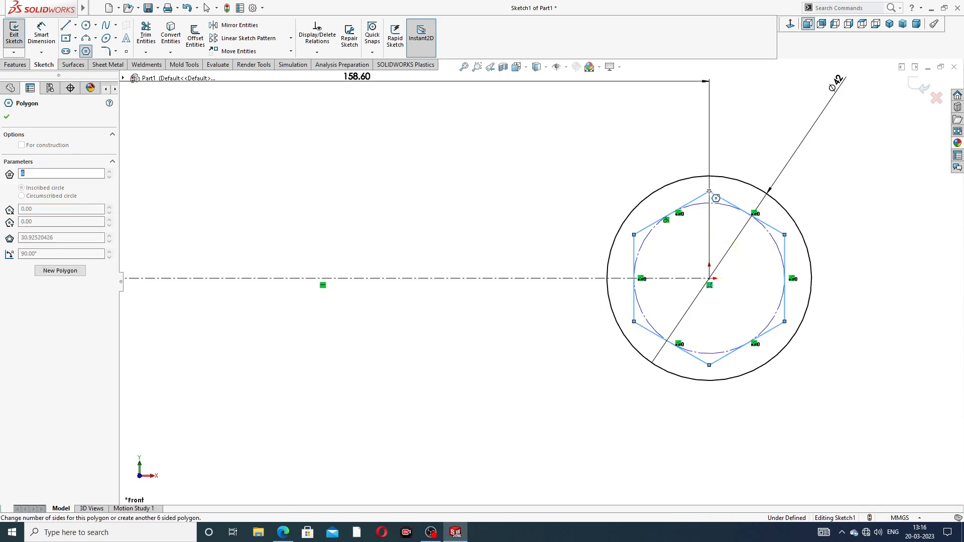
right_click(751, 152)
click(770, 156)
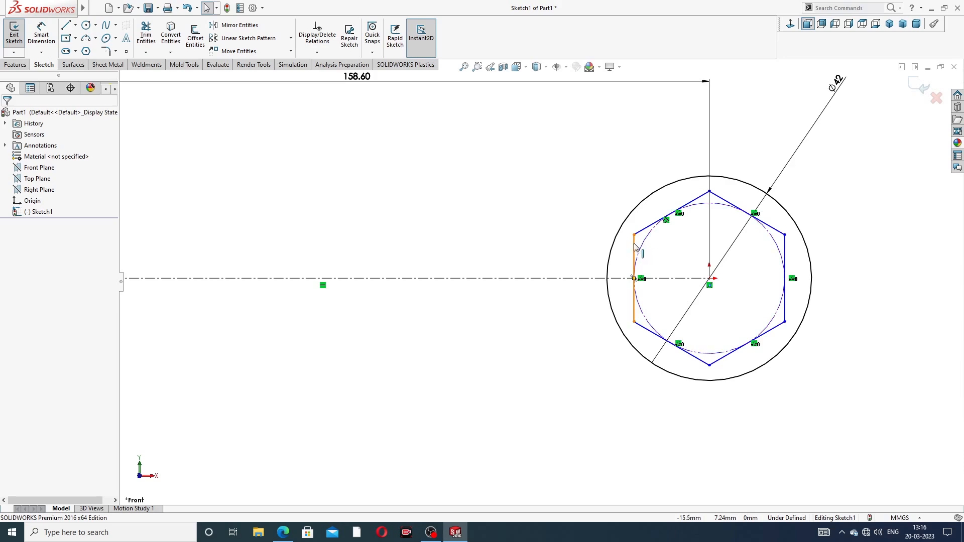
- Add a vertical relation to the hexagon's left edge
click(634, 247)
click(674, 201)
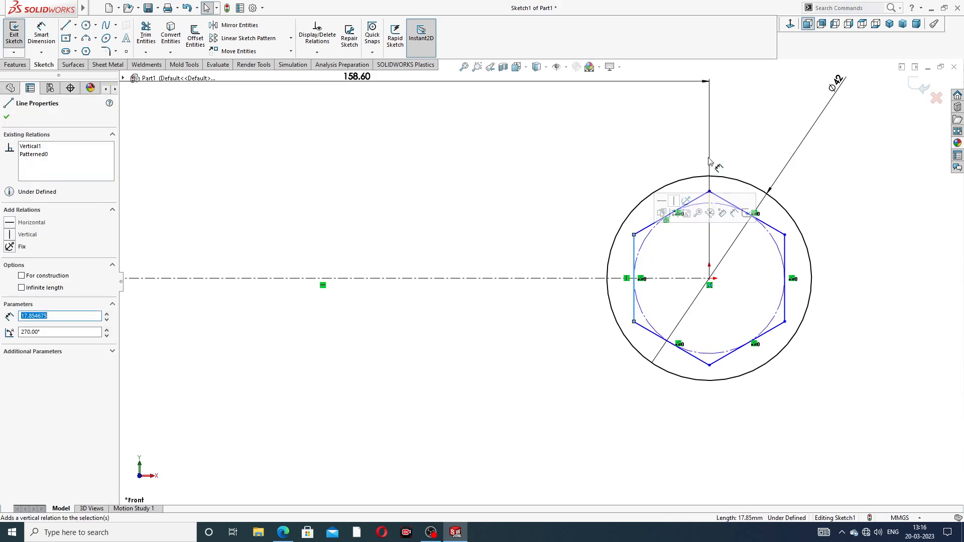
click(535, 145)
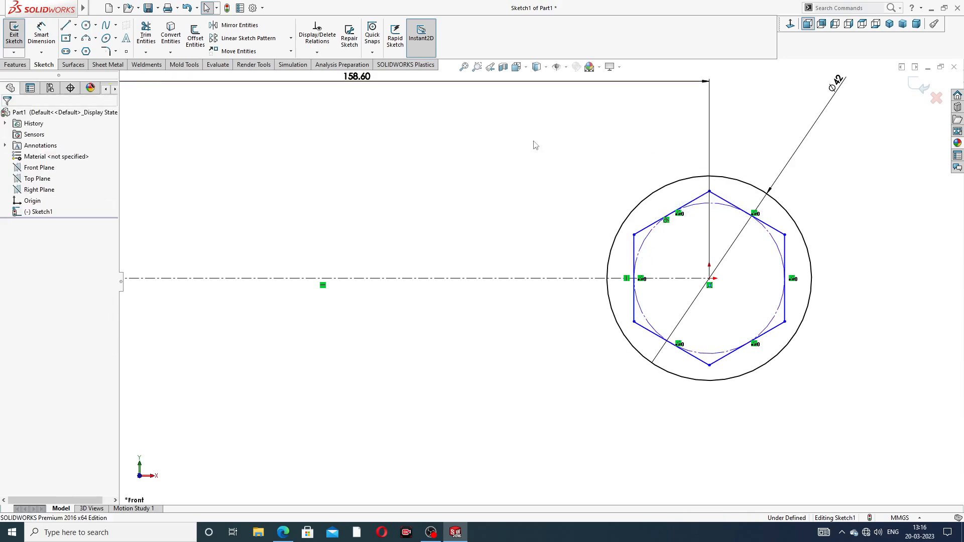
- Draw a second six-sided polygon centred at the origin with a vertex pointing left and an inscribed circle about 34 mm across
click(86, 52)
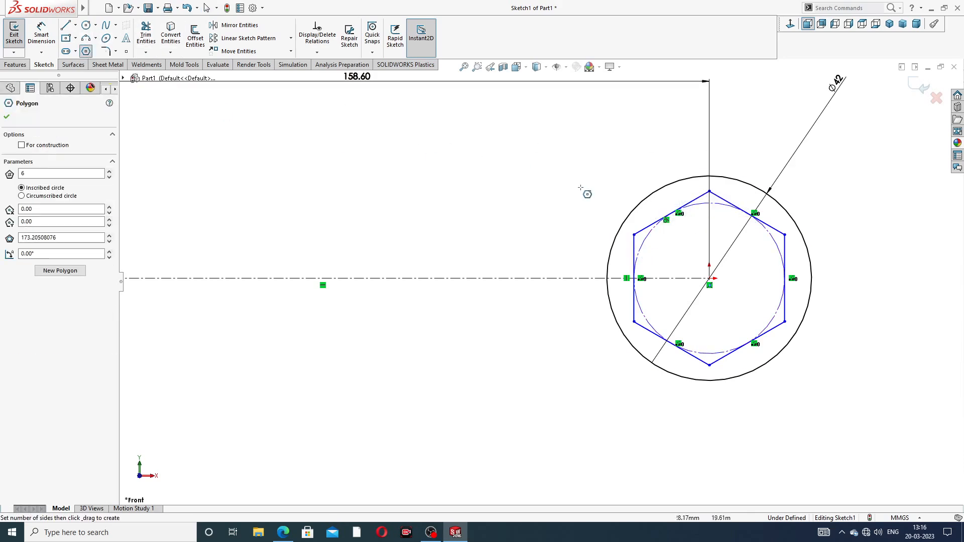
click(709, 278)
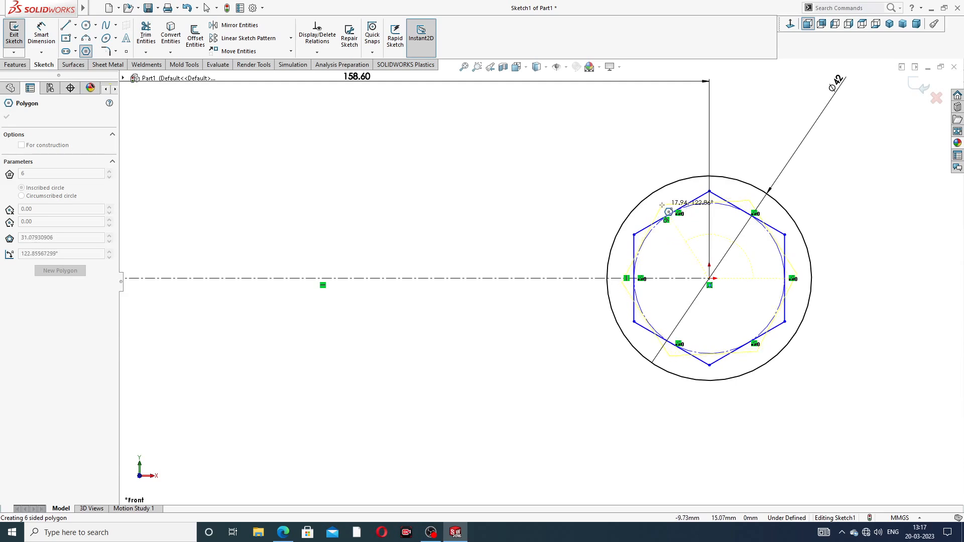
click(616, 278)
right_click(570, 225)
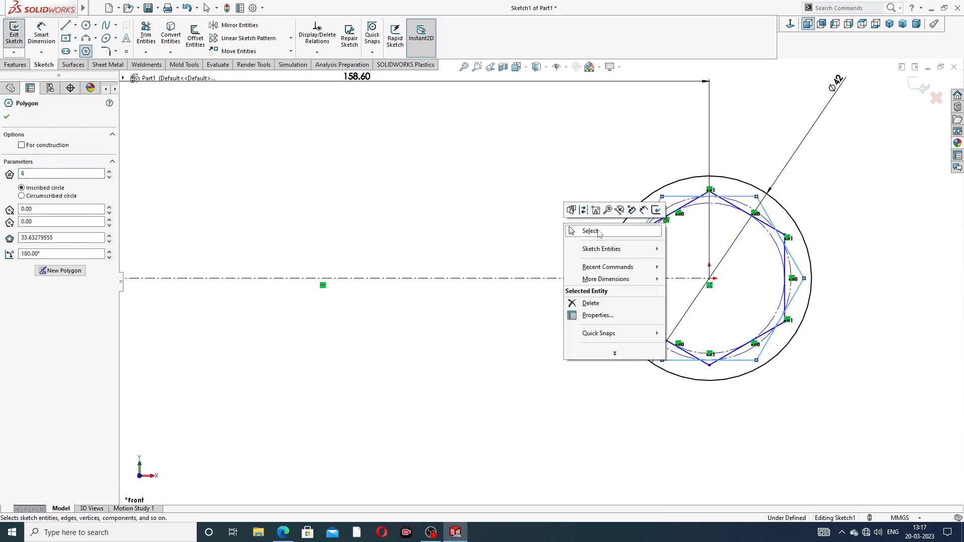
click(598, 233)
scroll(681, 260, down, 2)
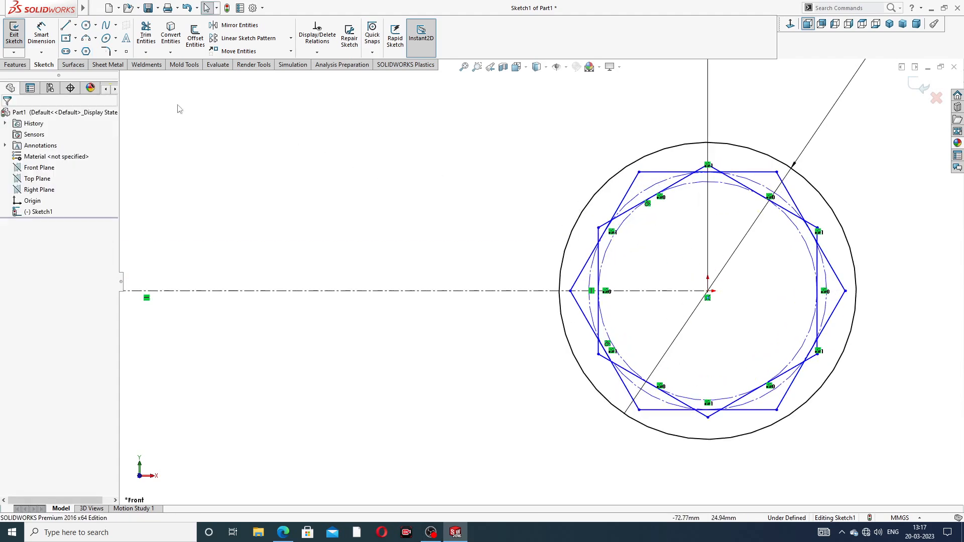
- Add a horizontal relation to the second hexagon's top edge
click(42, 34)
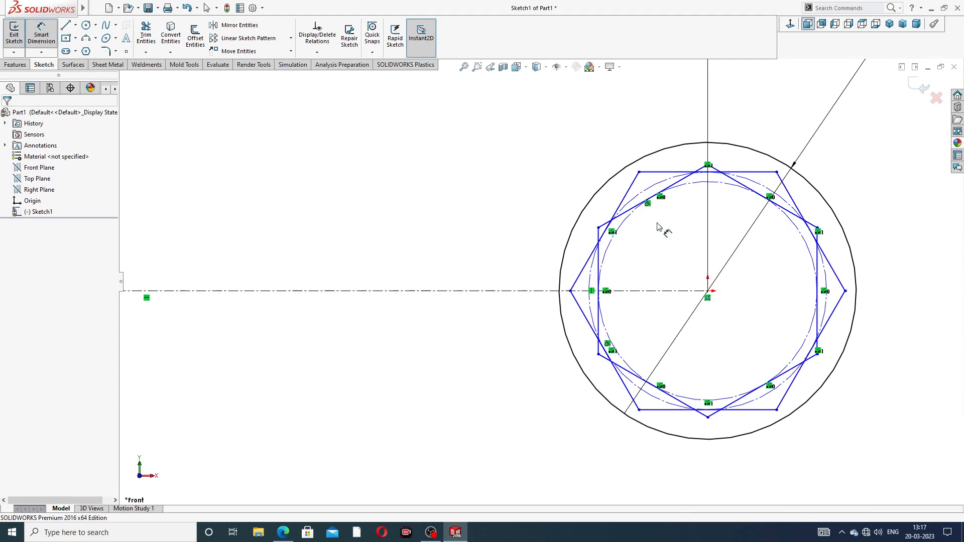
right_click(548, 161)
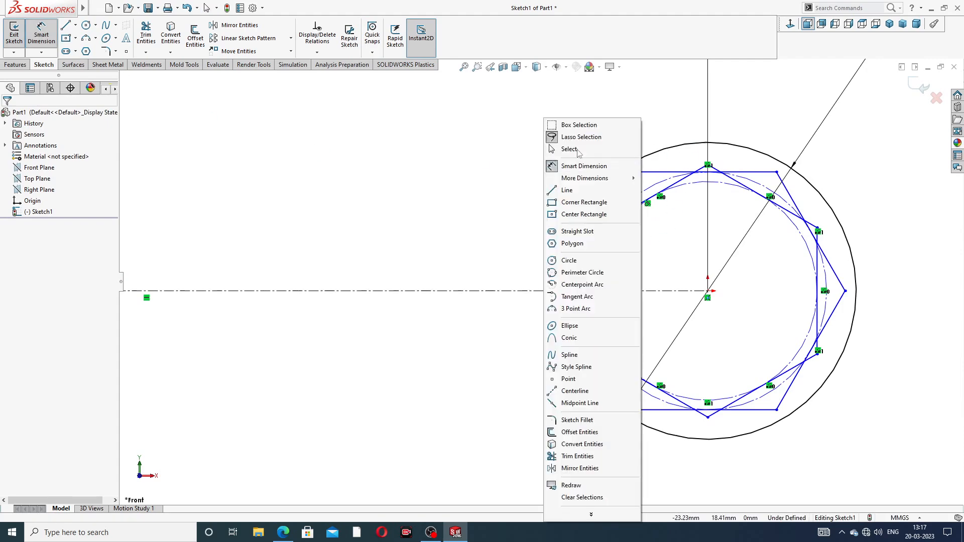
click(579, 150)
click(663, 172)
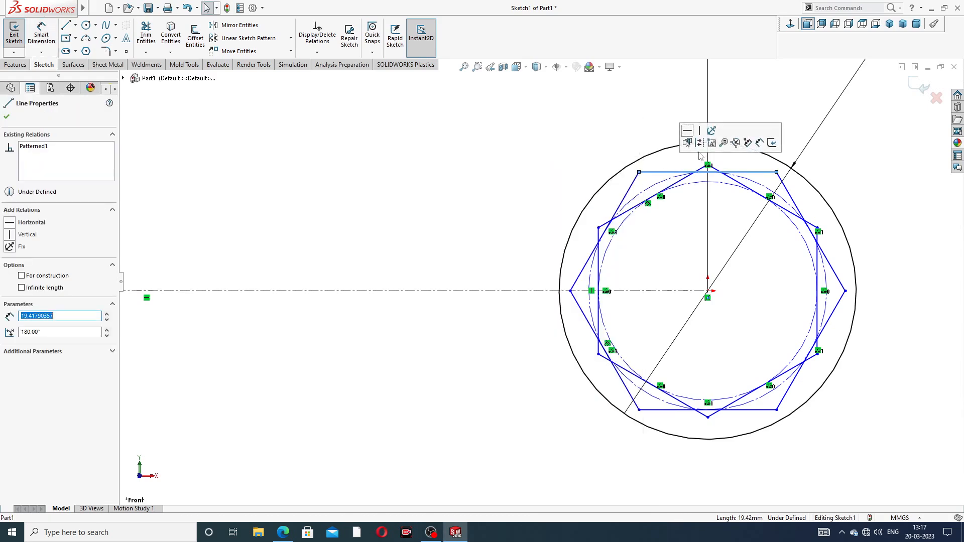
click(687, 132)
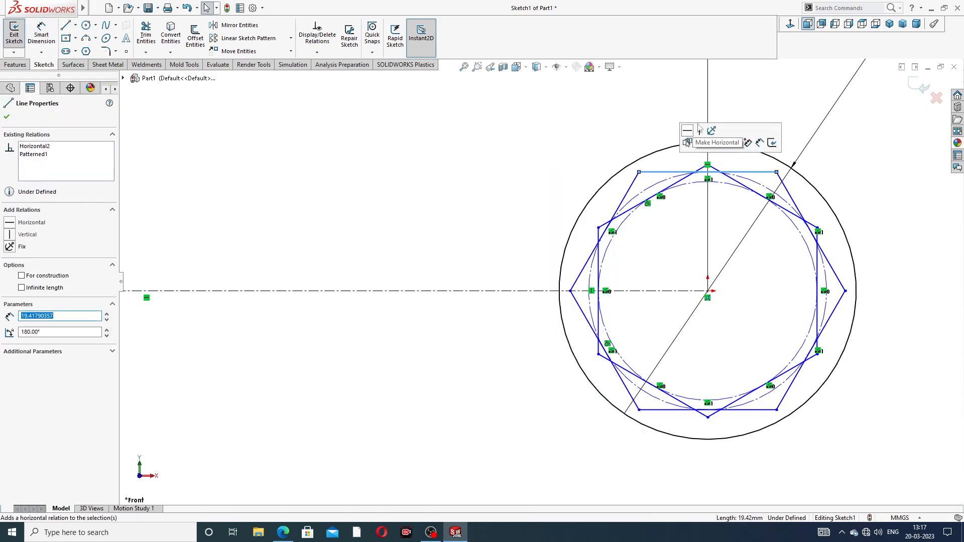
click(753, 99)
- Dimension the distance between the first hexagon's vertical flats as 30 mm
click(42, 35)
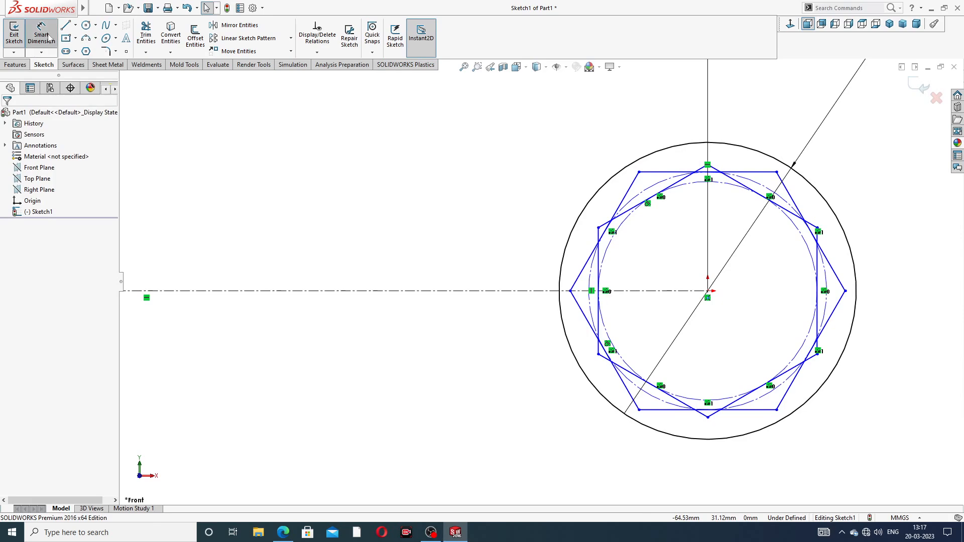
click(599, 261)
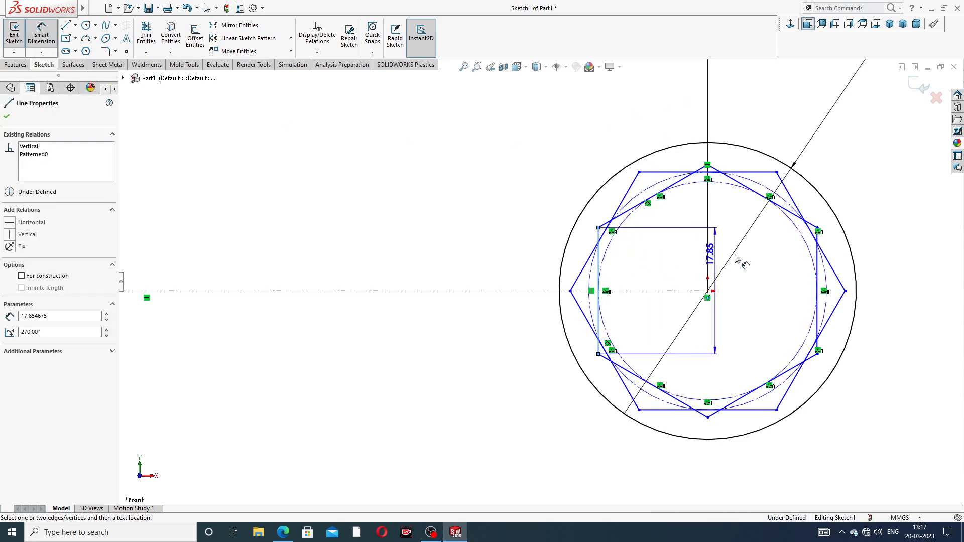
click(819, 257)
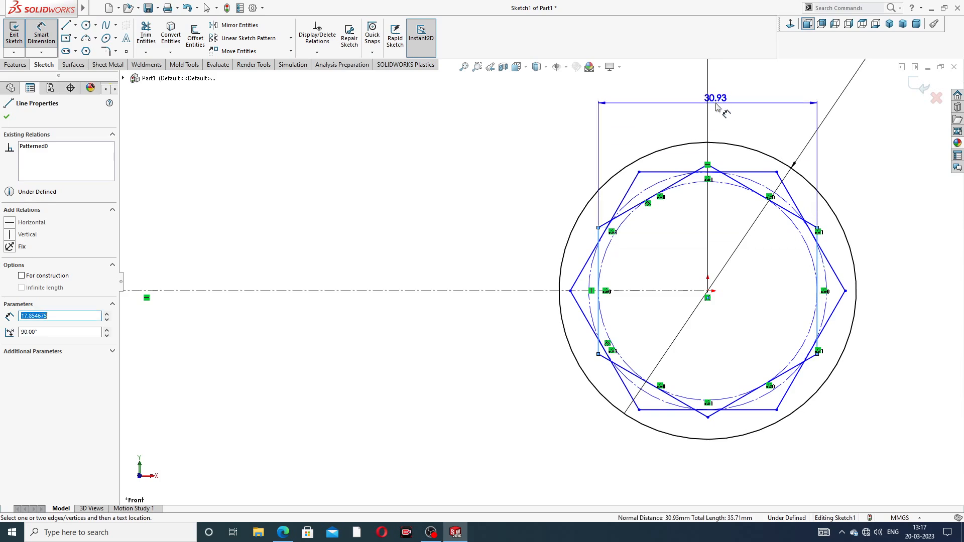
click(653, 103)
text(30)
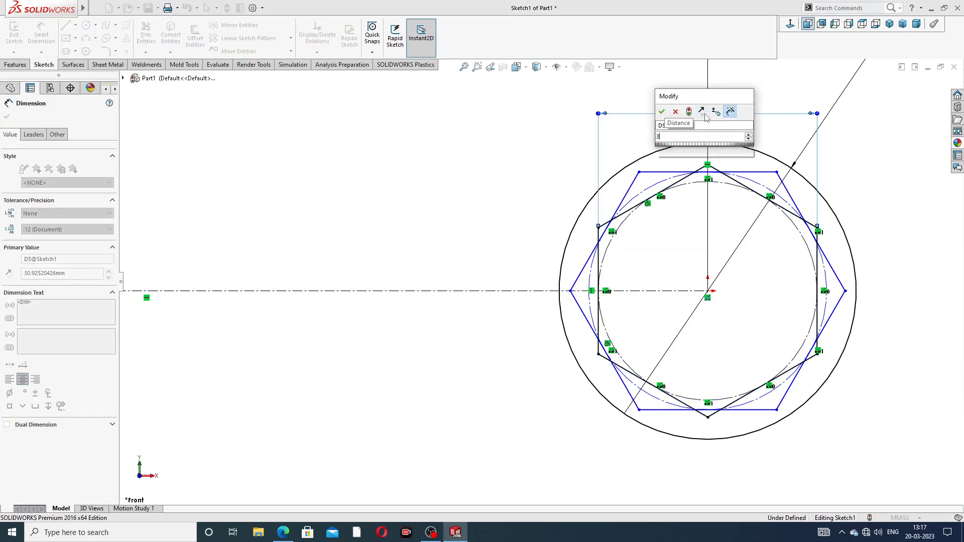
key(Return)
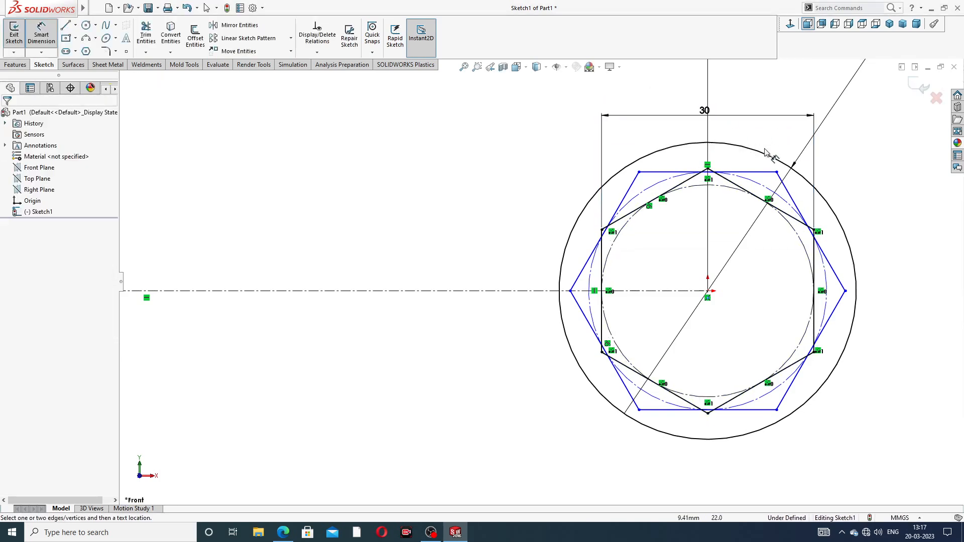
- Dimension the distance between the second hexagon's horizontal top and bottom flats as 30 mm
click(675, 172)
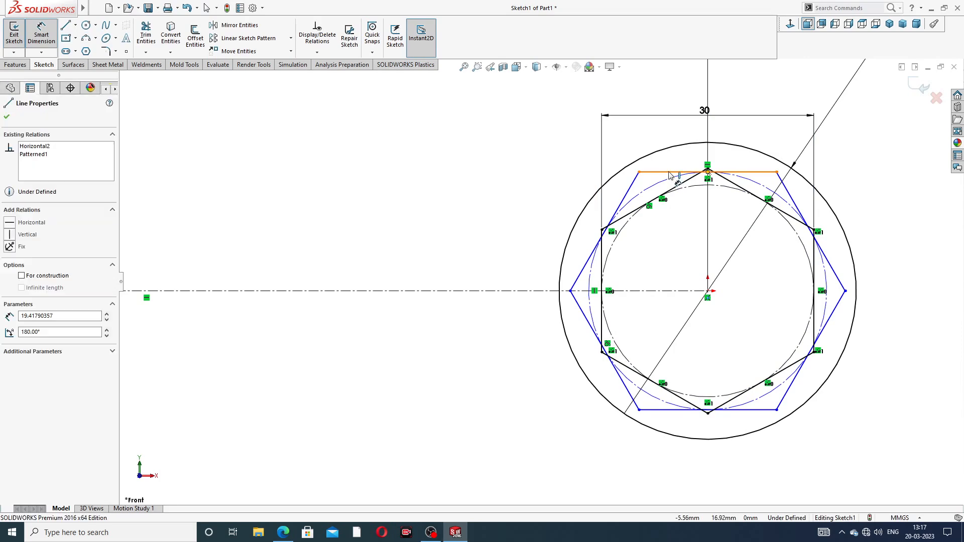
click(687, 411)
click(871, 278)
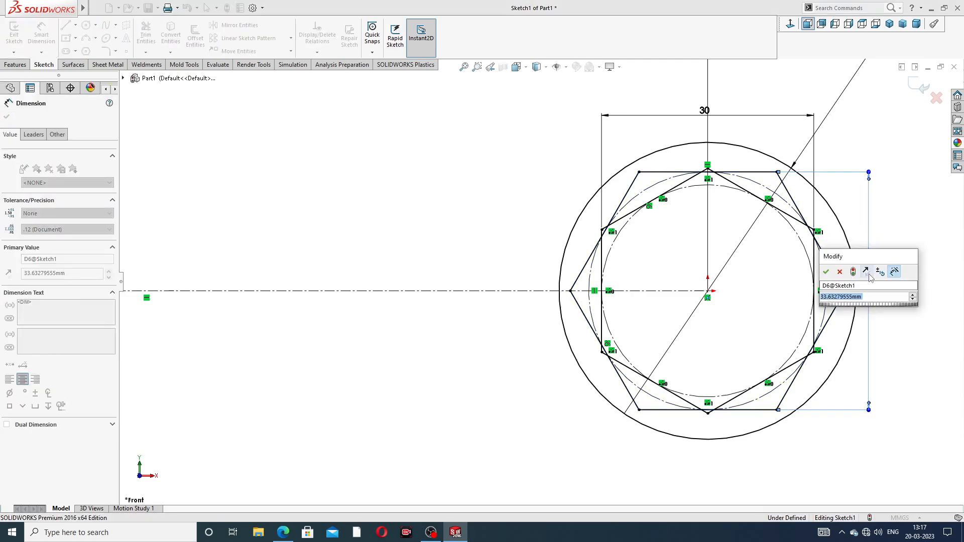
text(30)
key(Return)
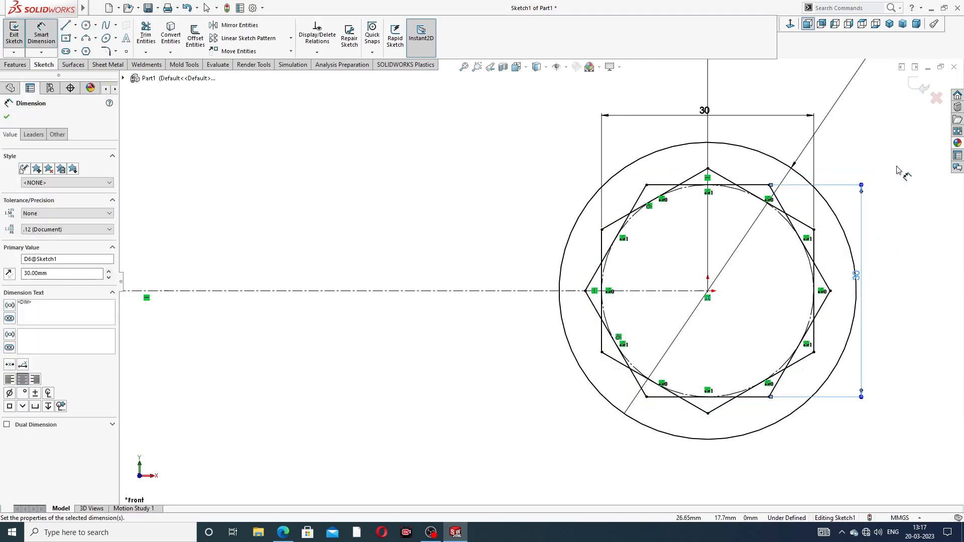
click(895, 157)
right_click(518, 183)
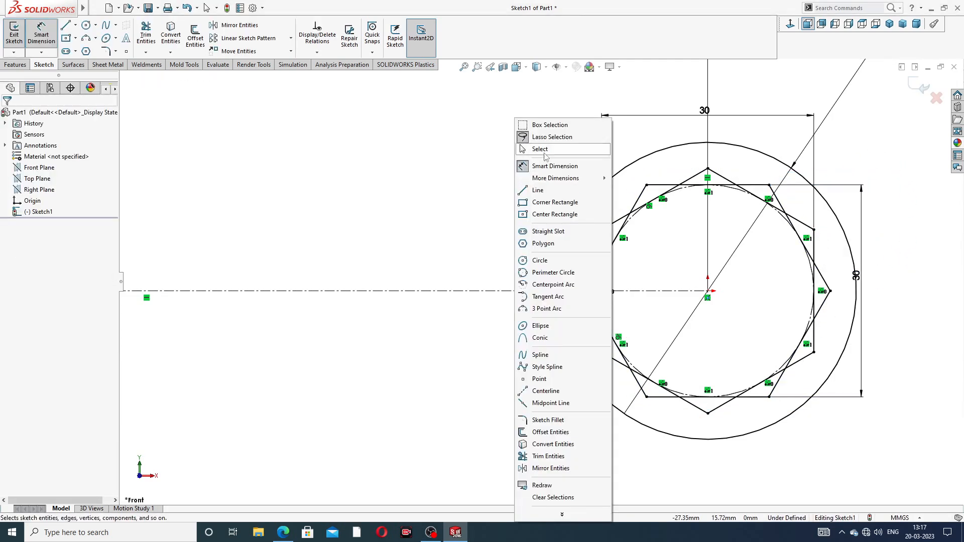
click(542, 149)
- Trim the overlapping hexagon edge segments around the top of the twelve-point ring profile
scroll(735, 215, down, 2)
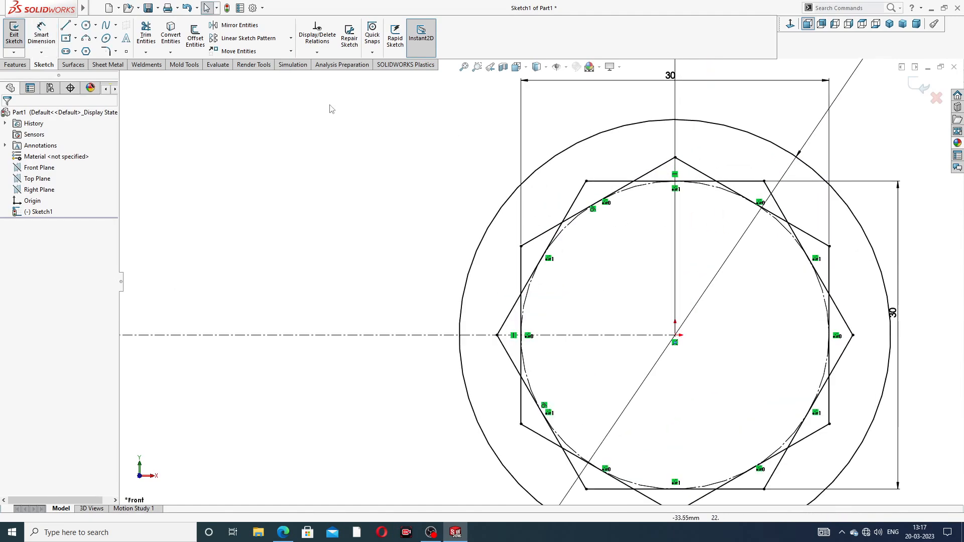
click(146, 33)
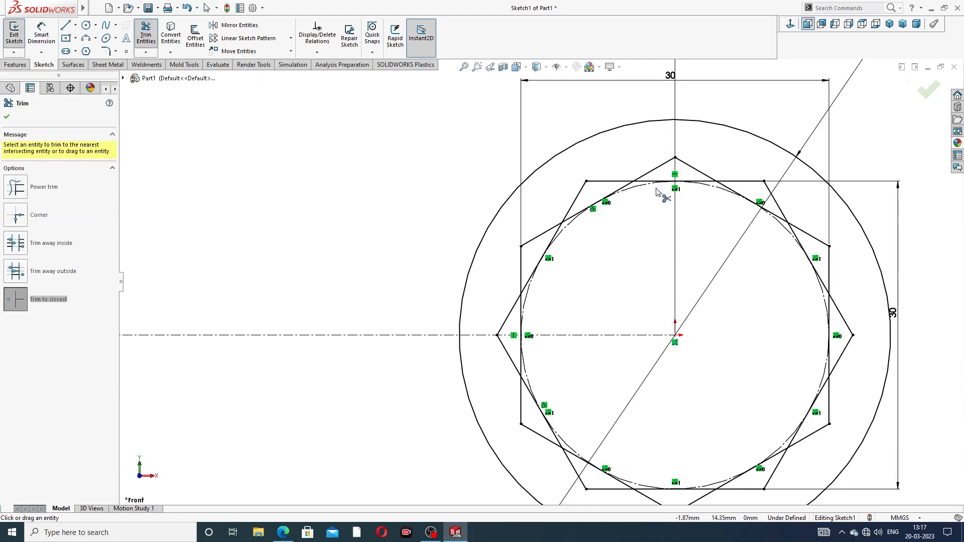
scroll(661, 196, down, 2)
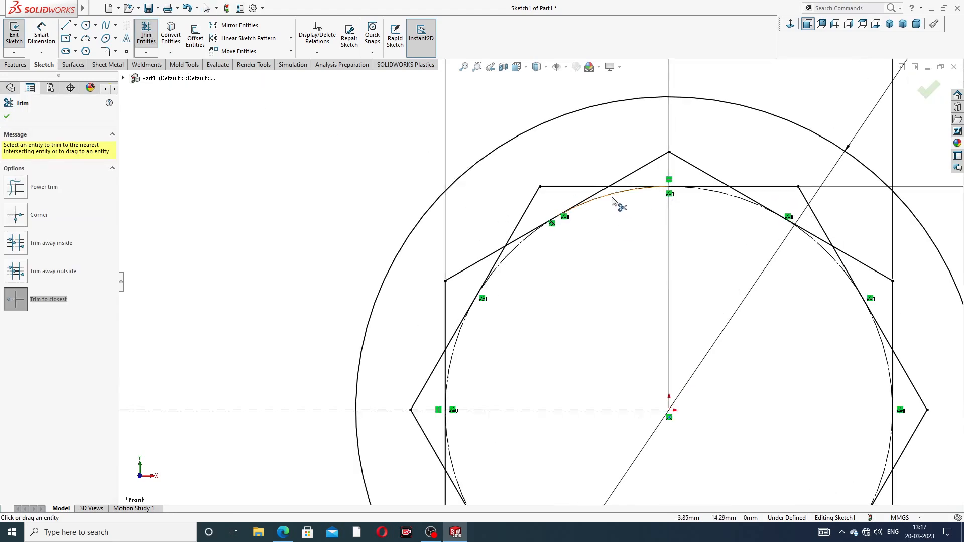
click(596, 197)
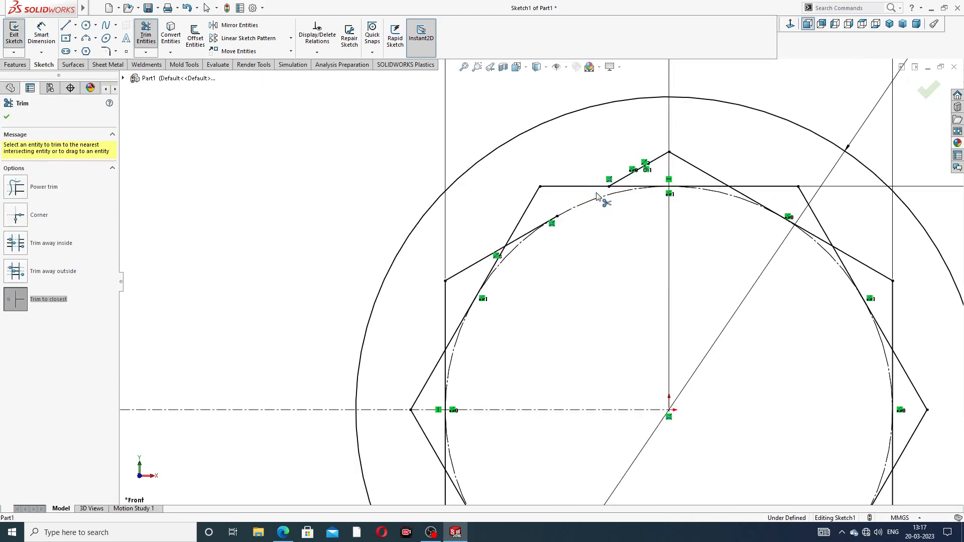
click(537, 231)
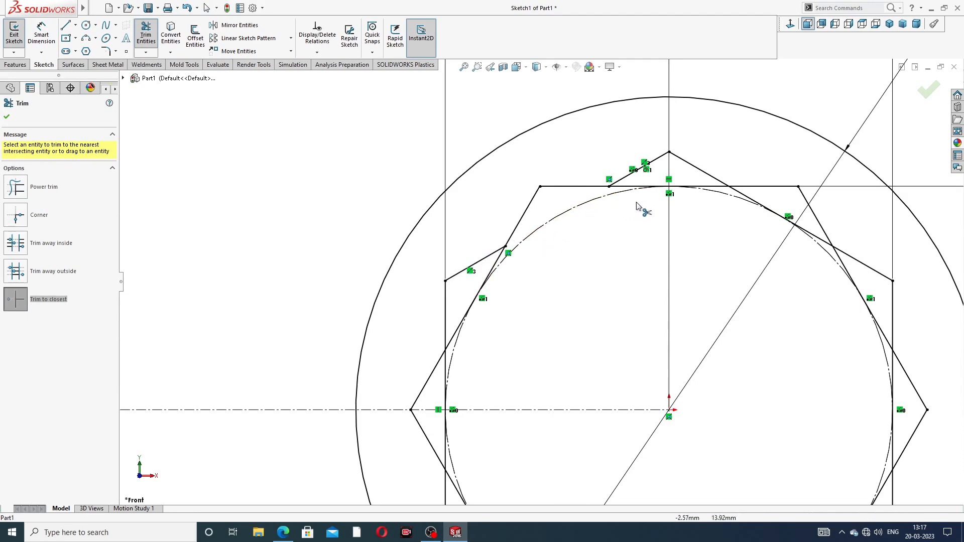
click(716, 188)
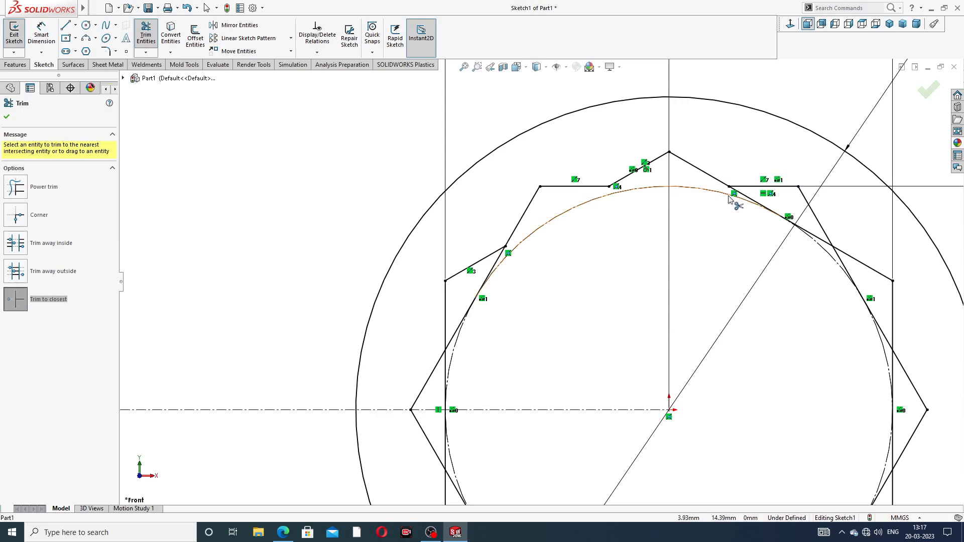
click(761, 208)
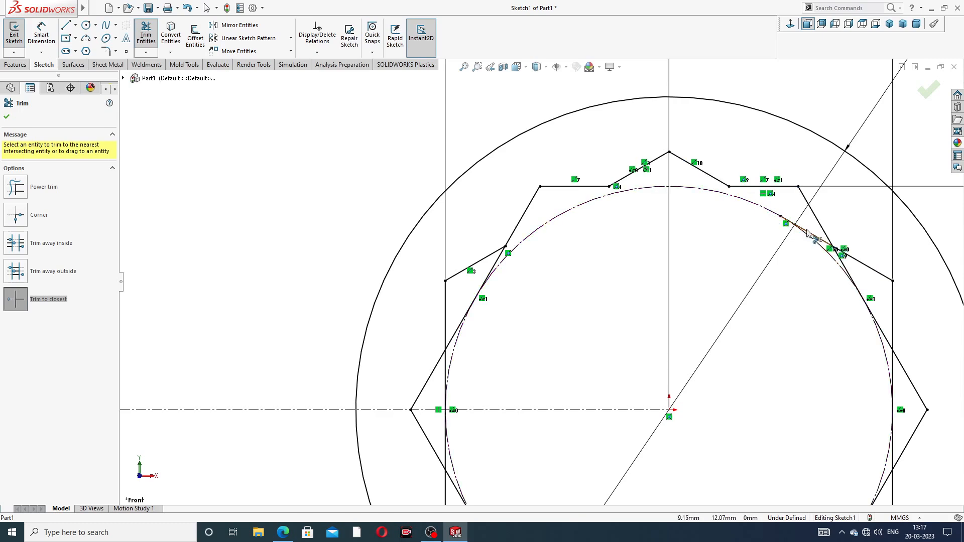
scroll(833, 289, up, 3)
scroll(721, 315, down, 2)
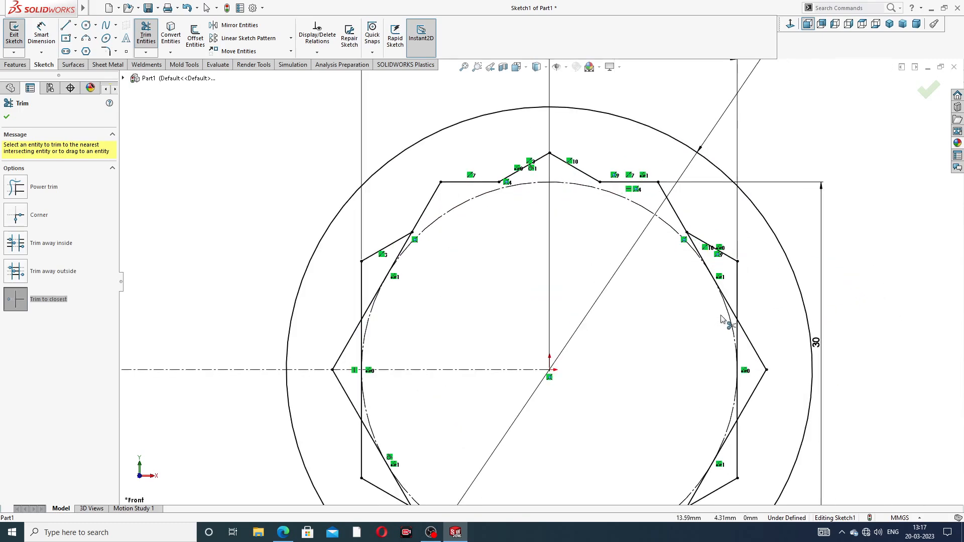
- Trim the overlapping hexagon edge segments on the right and upper-left sides of the ring profile
click(713, 268)
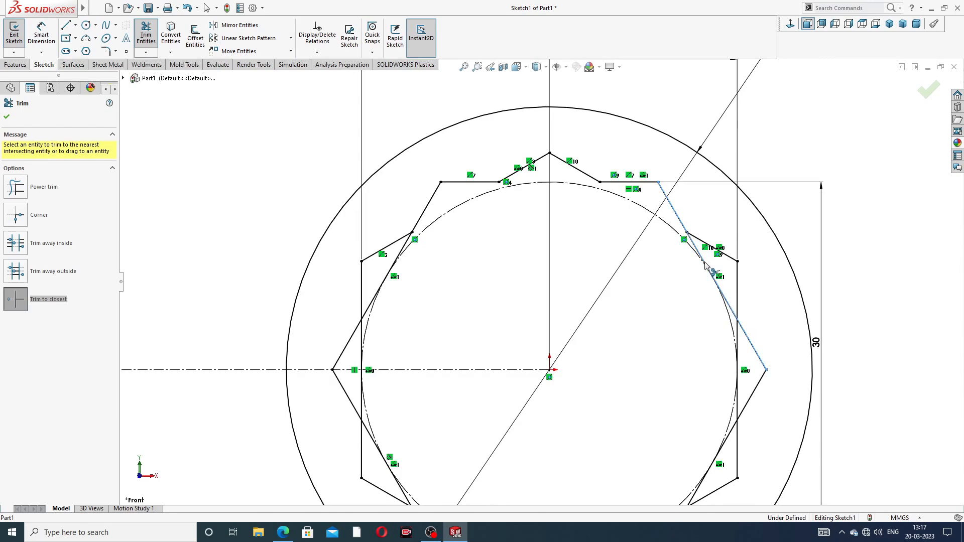
click(731, 310)
click(738, 394)
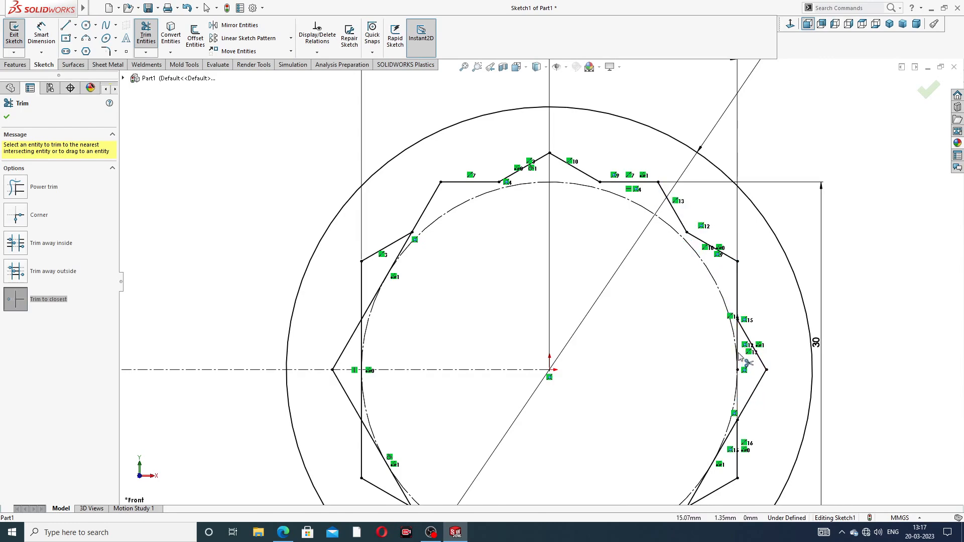
click(739, 356)
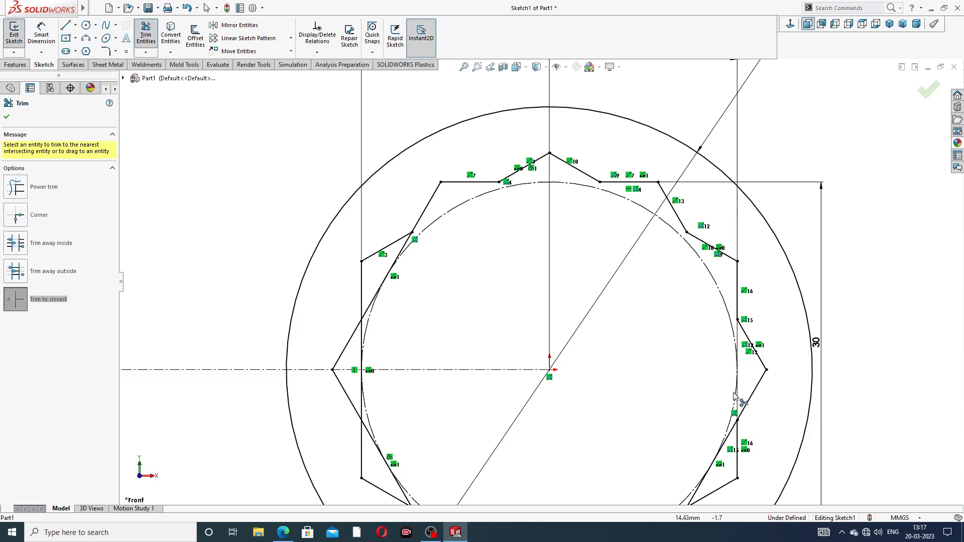
click(396, 262)
click(372, 308)
scroll(372, 308, up, 3)
scroll(432, 322, down, 3)
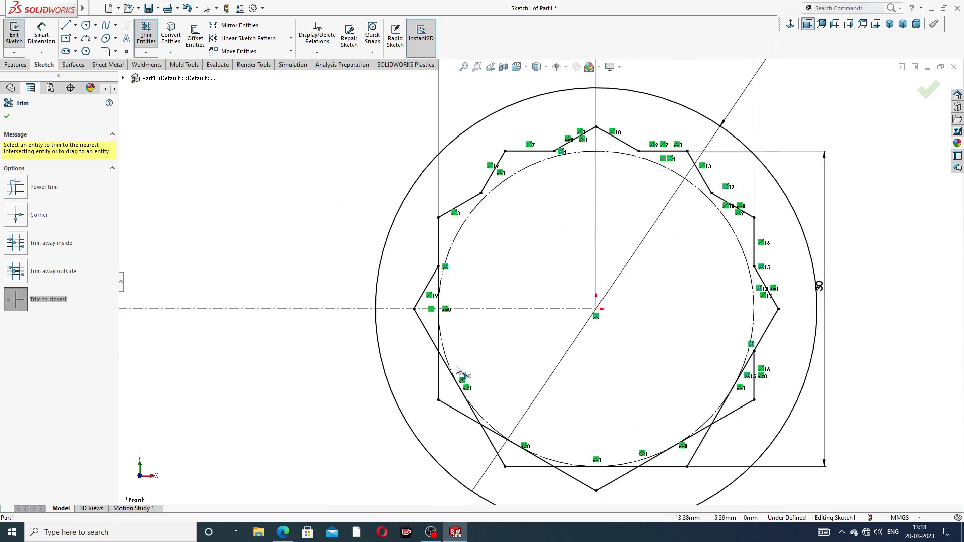
- Trim the overlapping hexagon edge segments on the left and lower-left sides of the twelve-point ring profile
click(441, 277)
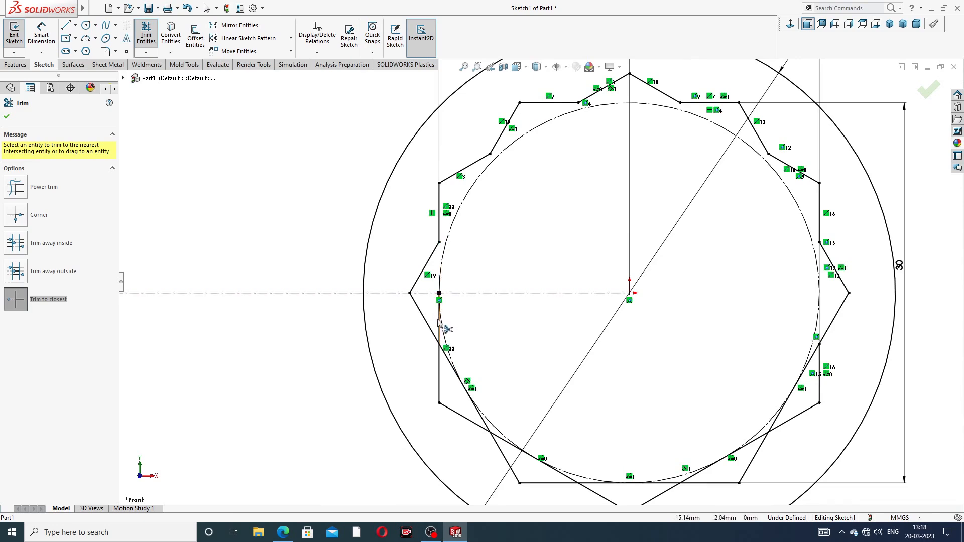
click(441, 326)
scroll(463, 366, down, 3)
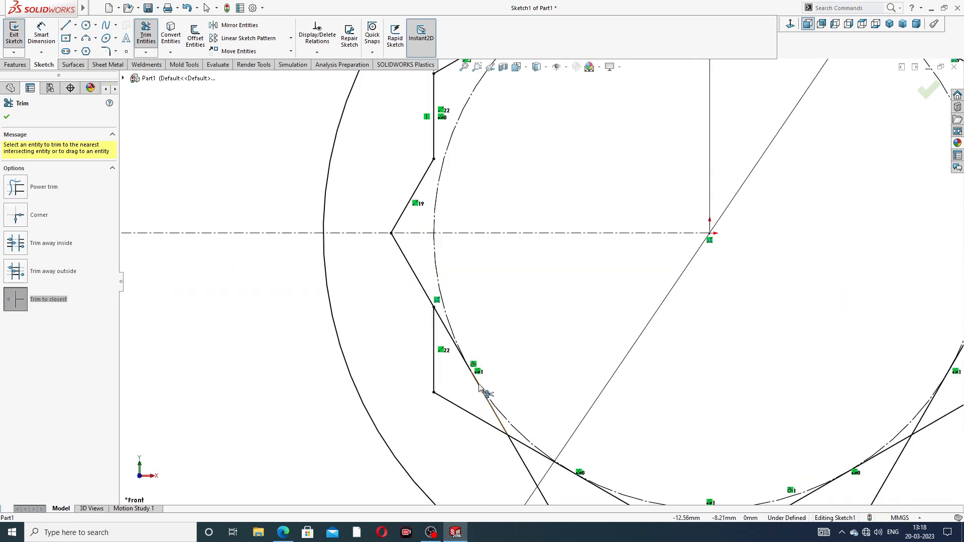
click(466, 363)
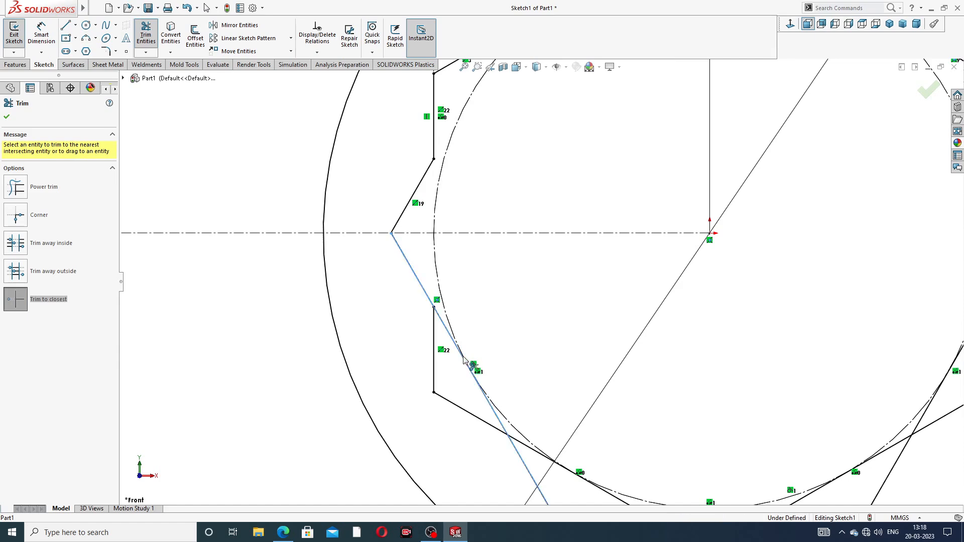
click(489, 405)
scroll(613, 469, up, 2)
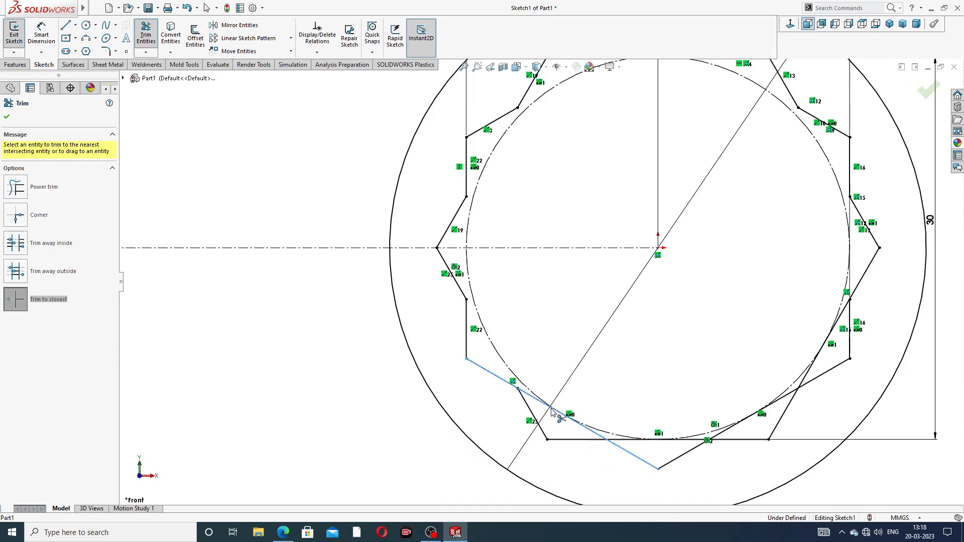
click(578, 424)
- Trim the overlapping hexagon edge segments along the bottom and lower-right sides of the ring profile
scroll(648, 432, down, 3)
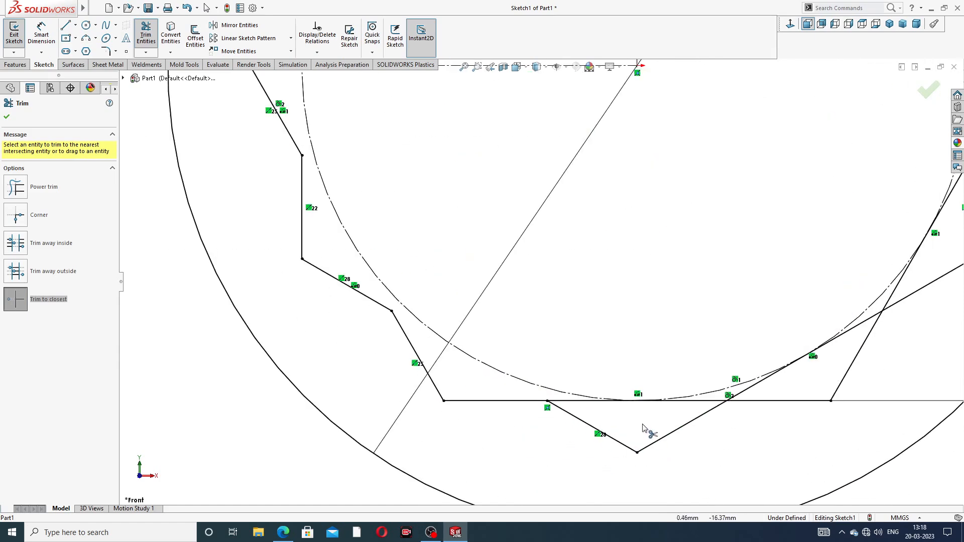
click(597, 404)
click(680, 407)
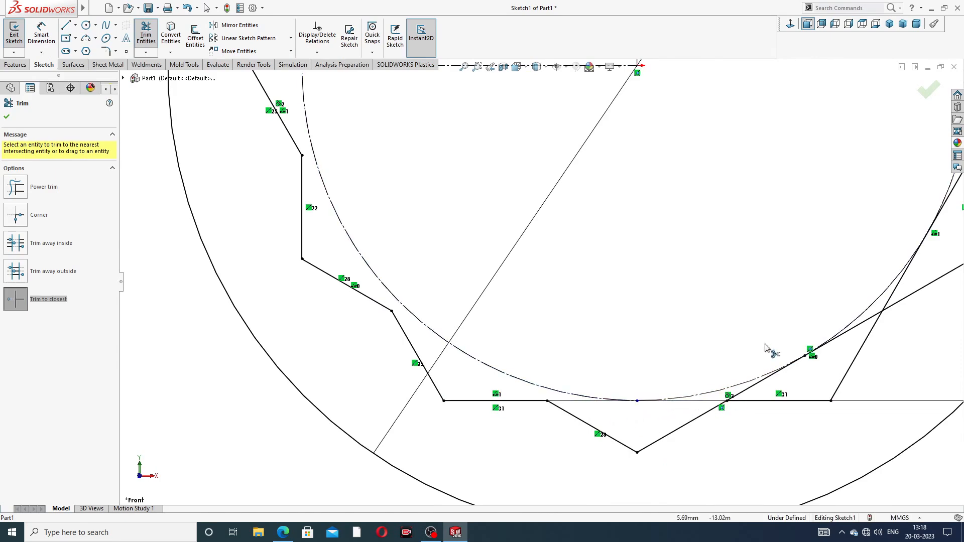
scroll(753, 383, up, 3)
scroll(741, 369, down, 3)
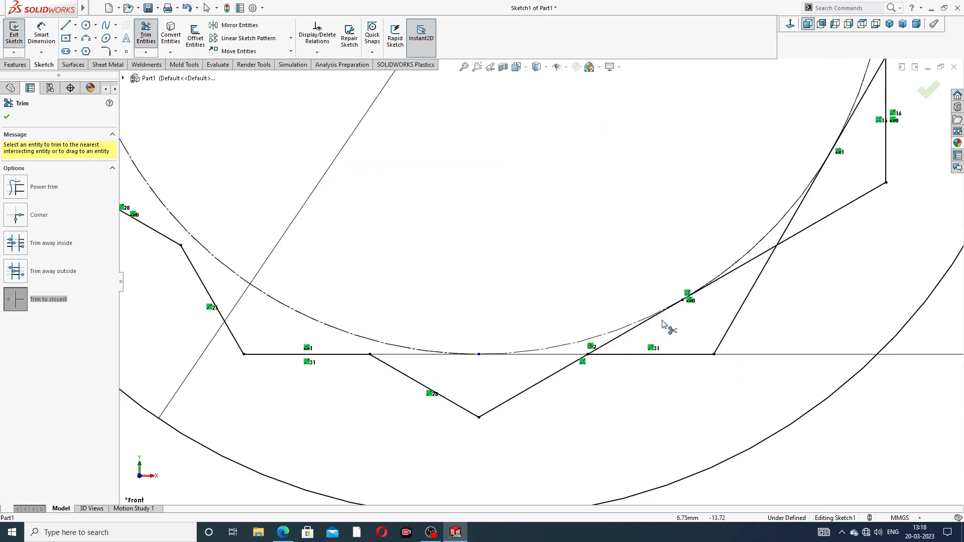
click(659, 315)
click(728, 275)
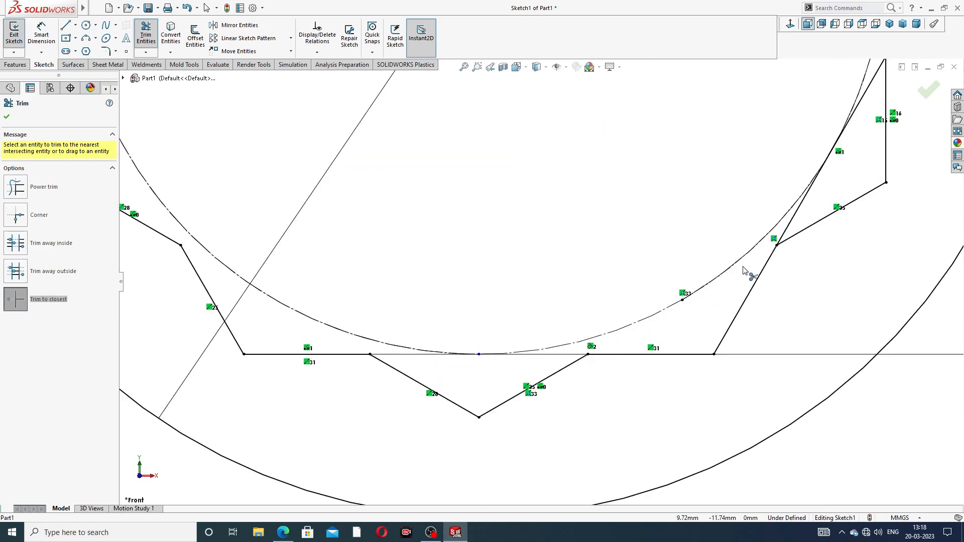
click(792, 224)
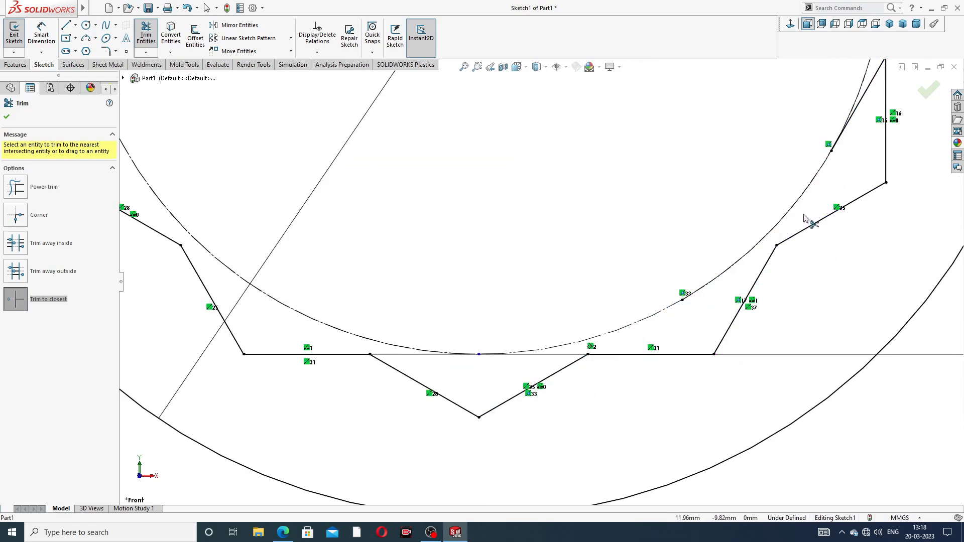
click(858, 105)
- Try trimming a segment at the bottom of the ring profile, then close Trim and undo that trim
scroll(818, 151, up, 1)
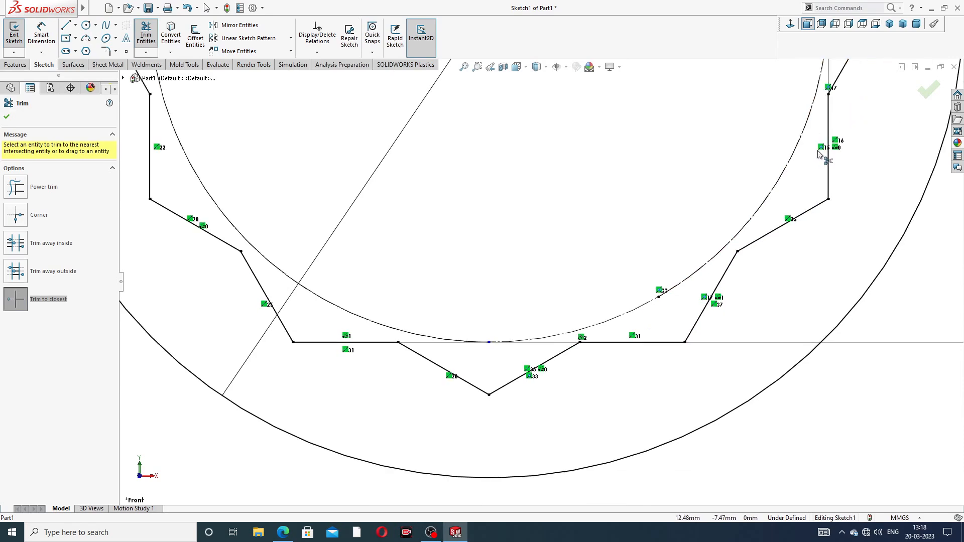
scroll(578, 210, up, 2)
scroll(585, 168, down, 1)
scroll(570, 168, down, 1)
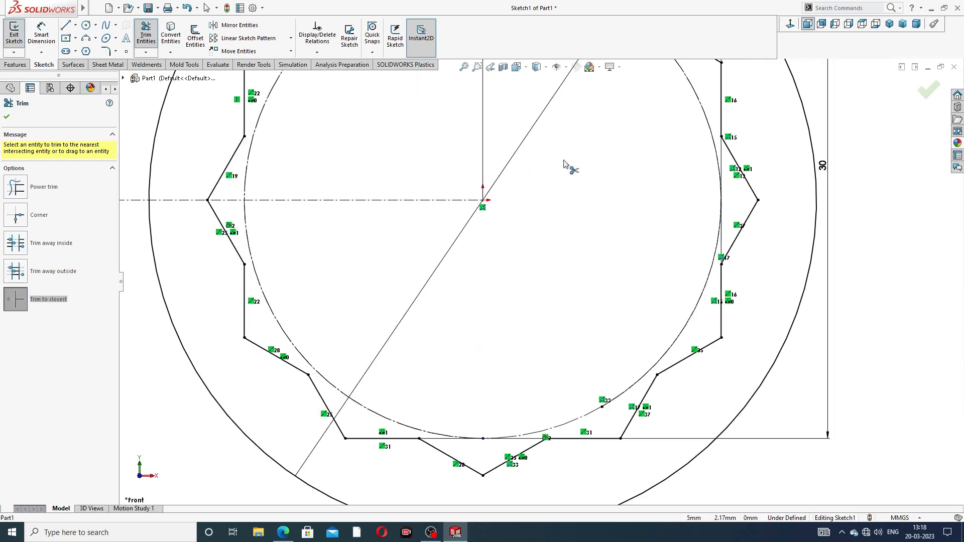
scroll(459, 442, down, 2)
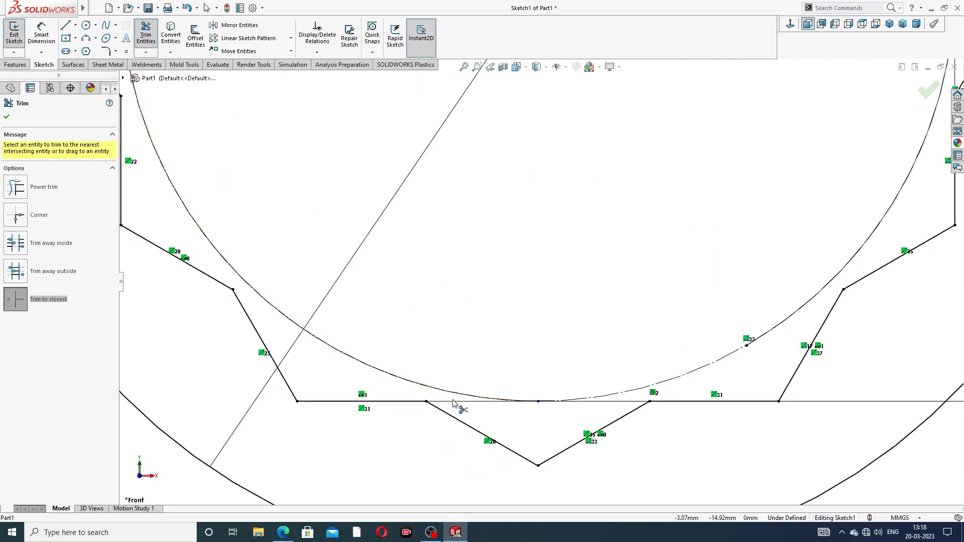
click(581, 403)
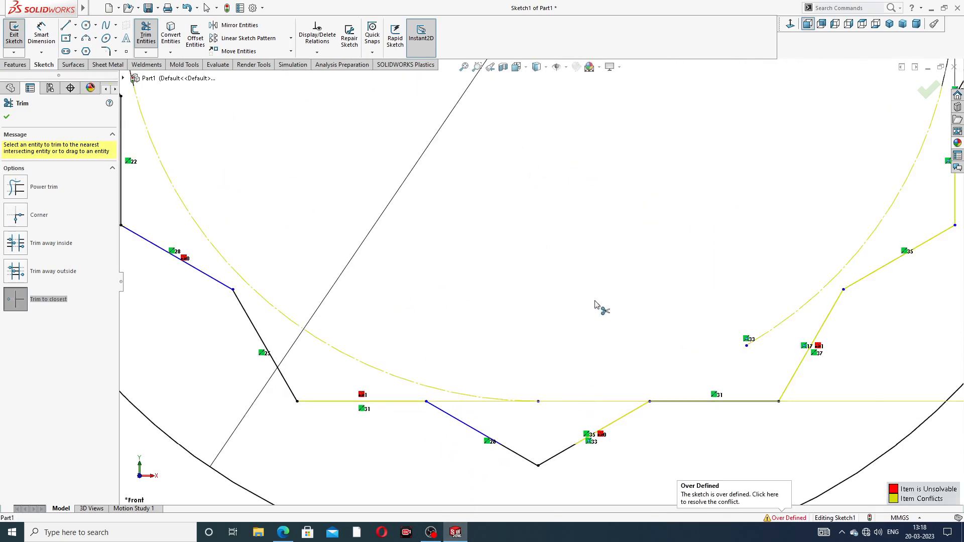
scroll(602, 248, up, 2)
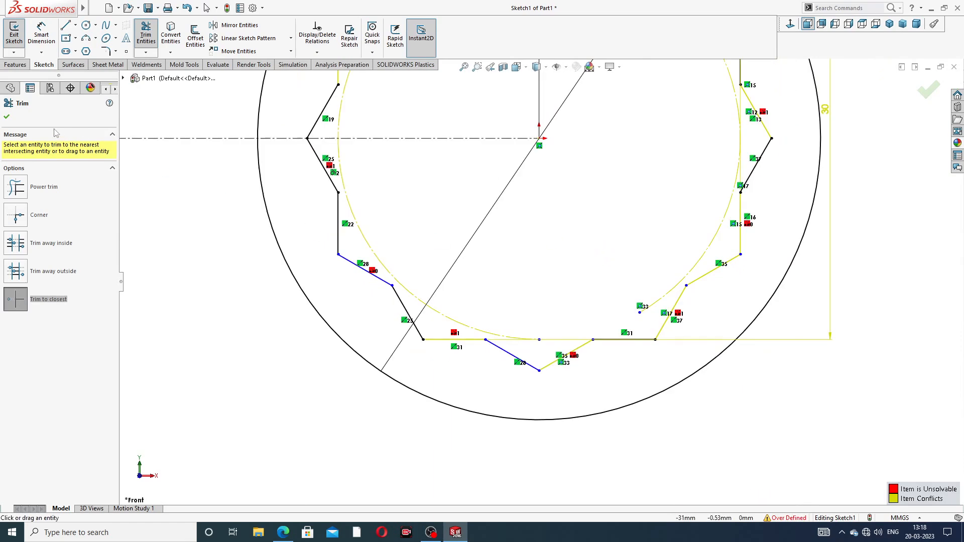
click(8, 118)
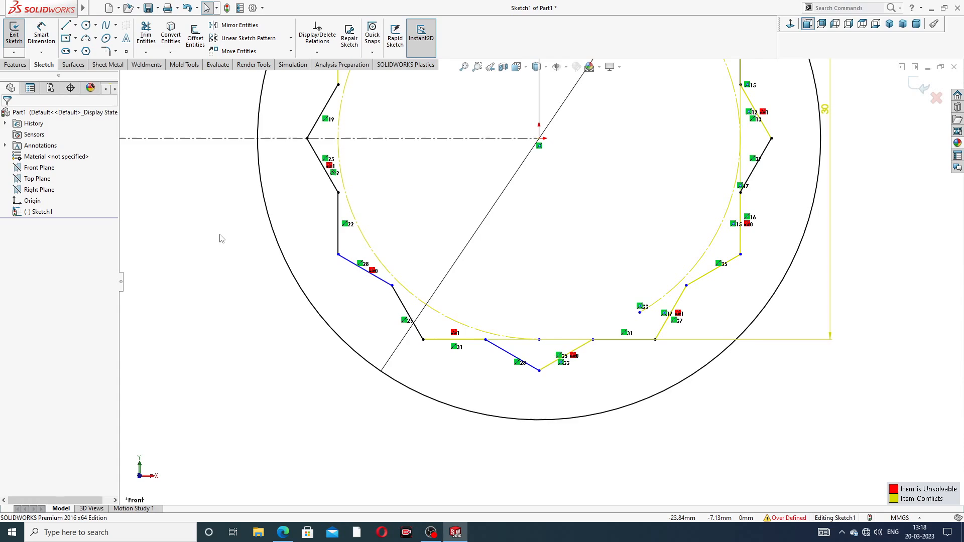
key(ctrl+z)
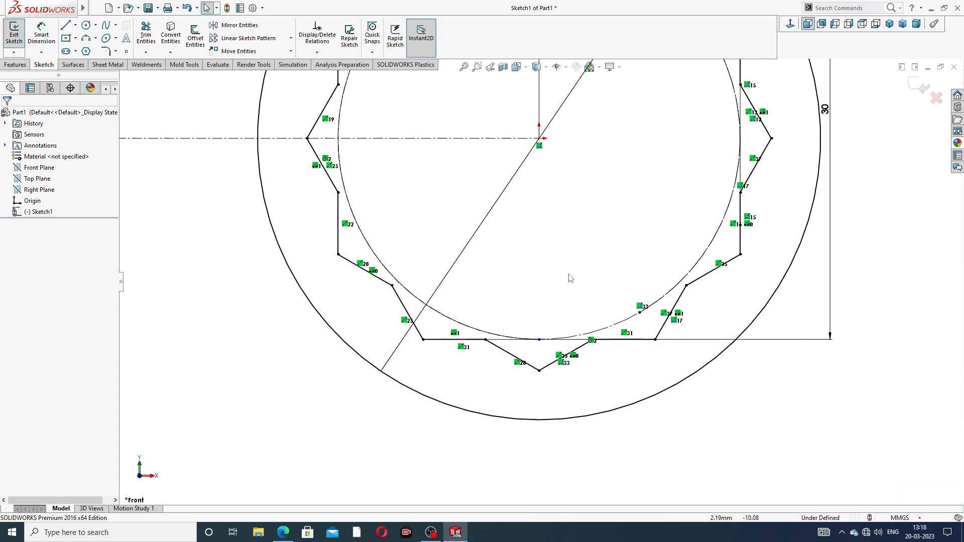
- Move the vertical and horizontal 30 mm dimensions clear of the ring profile
scroll(571, 278, down, 3)
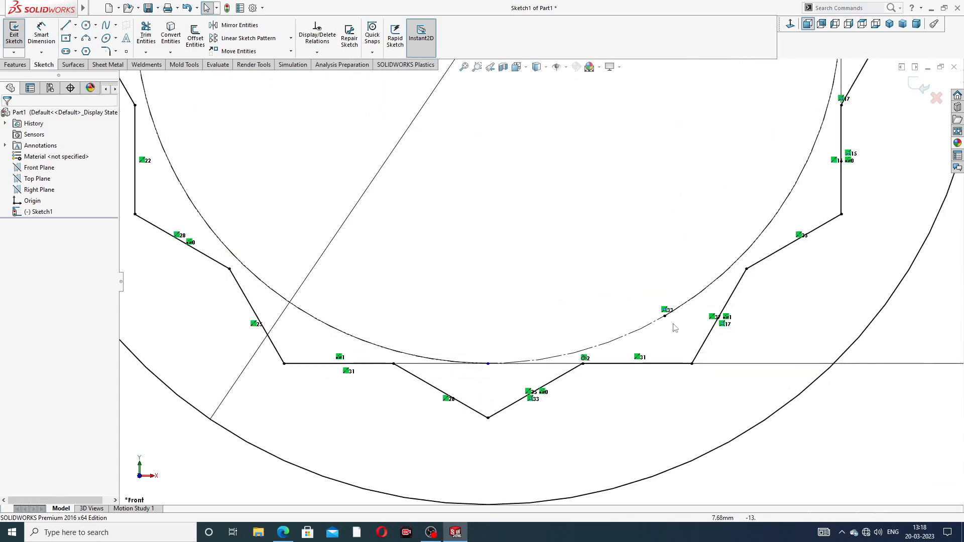
scroll(675, 328, up, 5)
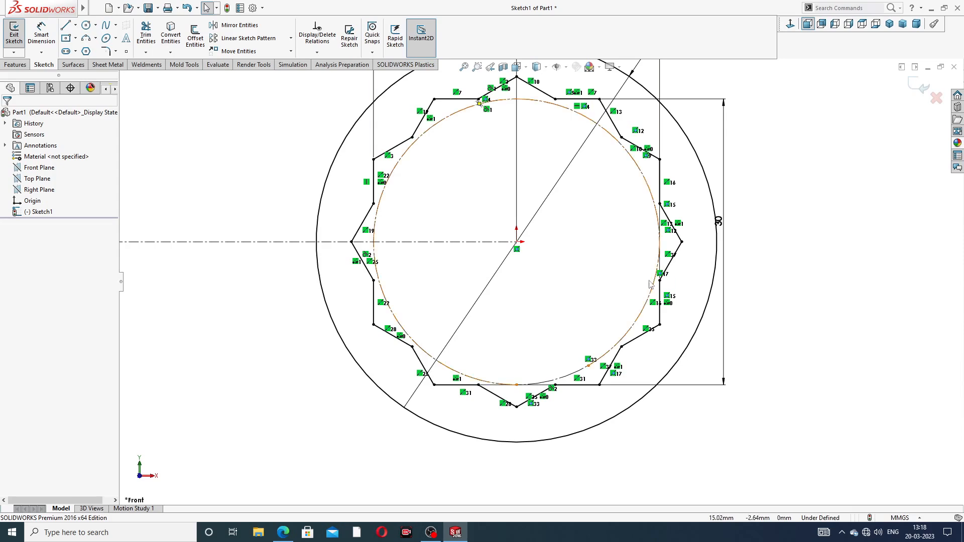
scroll(406, 244, up, 2)
scroll(407, 245, up, 3)
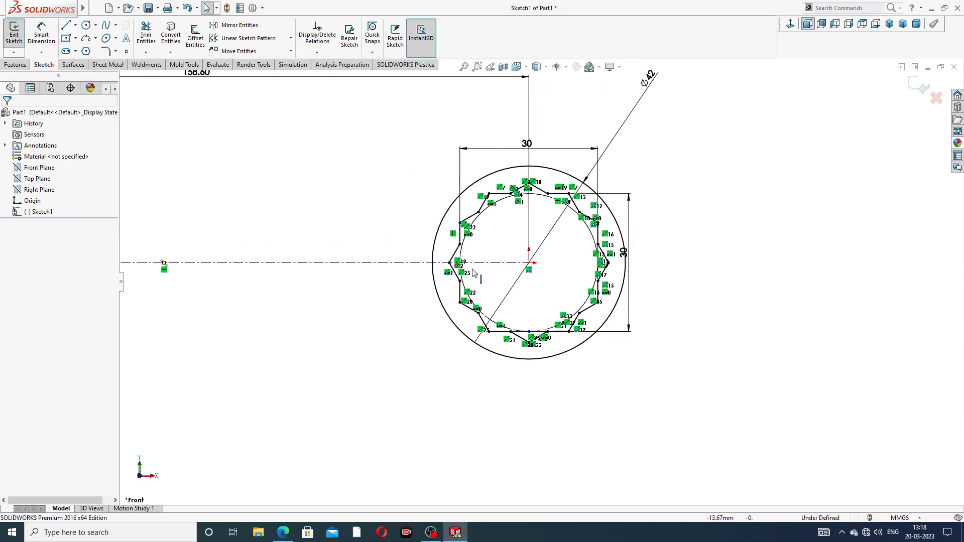
drag(626, 253, 658, 247)
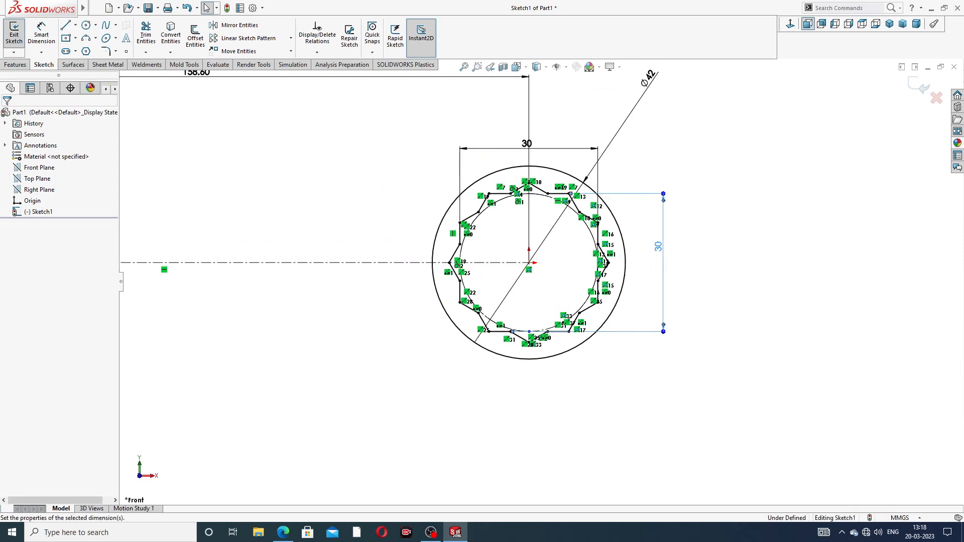
drag(524, 144, 525, 149)
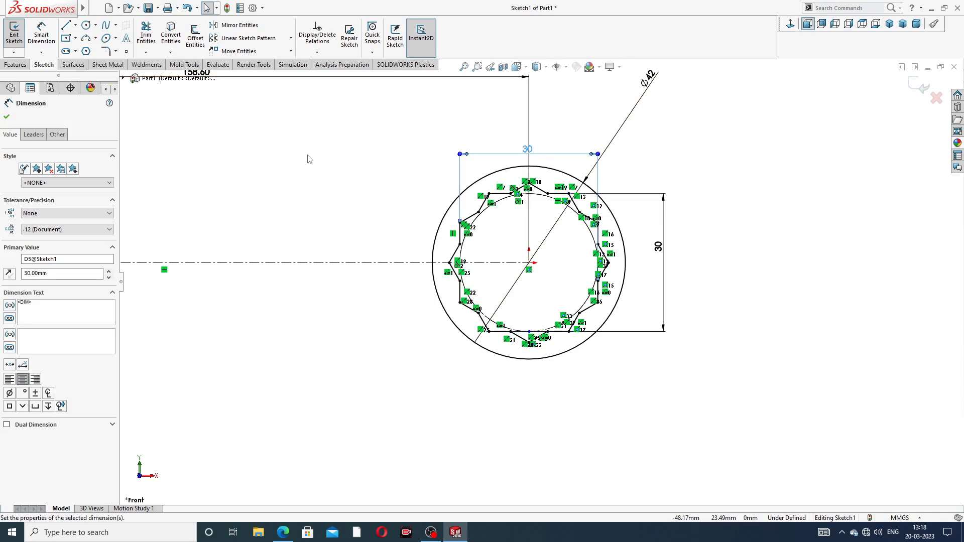
scroll(301, 176, up, 4)
scroll(284, 199, down, 3)
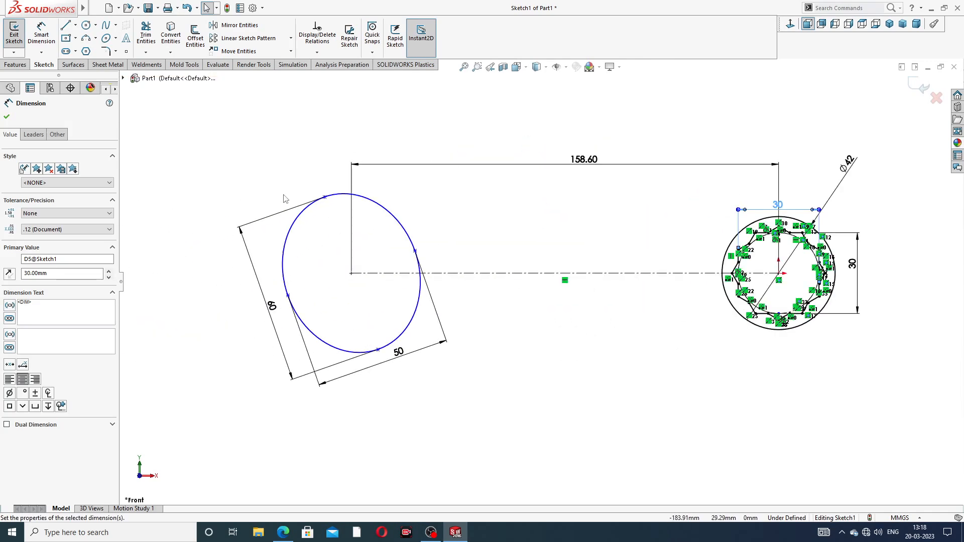
scroll(234, 224, down, 2)
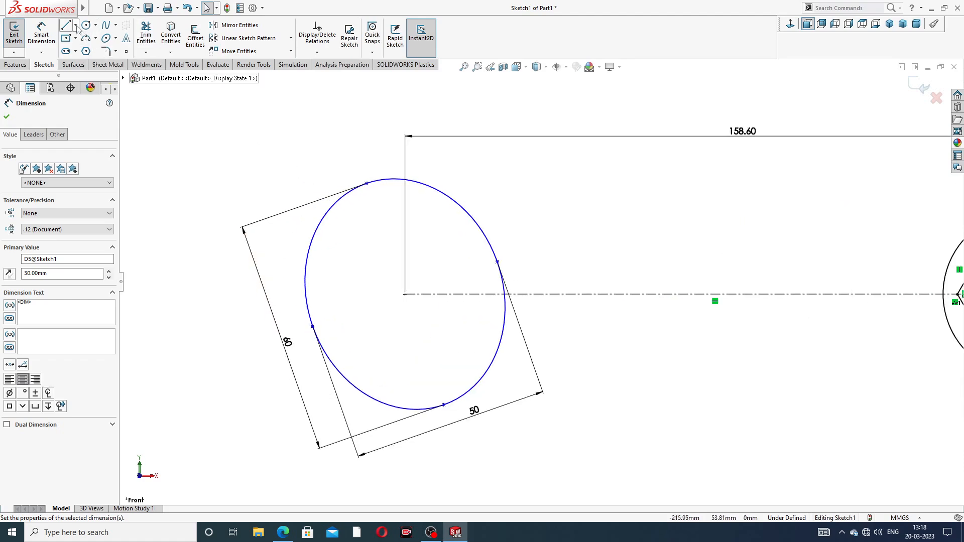
- Draw a short horizontal construction line from the ellipse centre leftward along the centerline
click(75, 25)
click(90, 39)
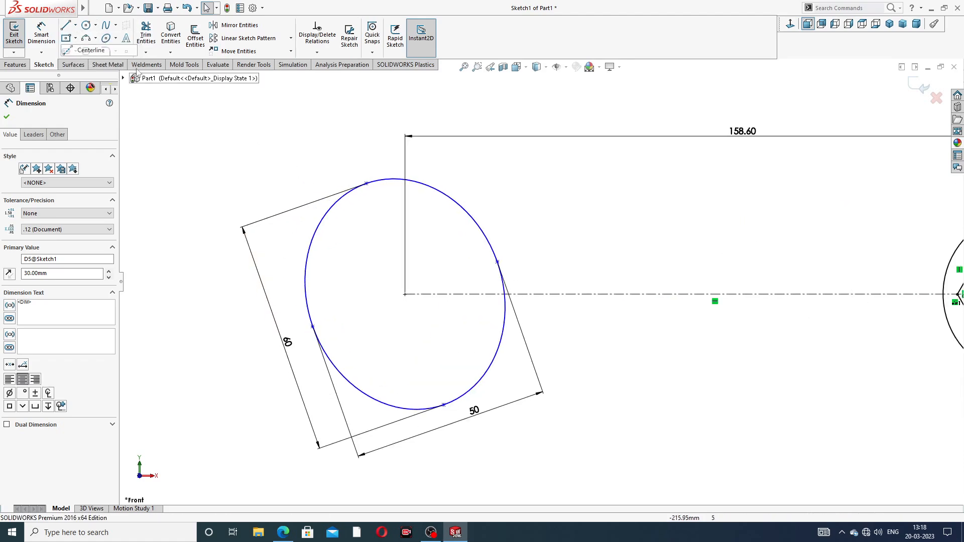
click(405, 295)
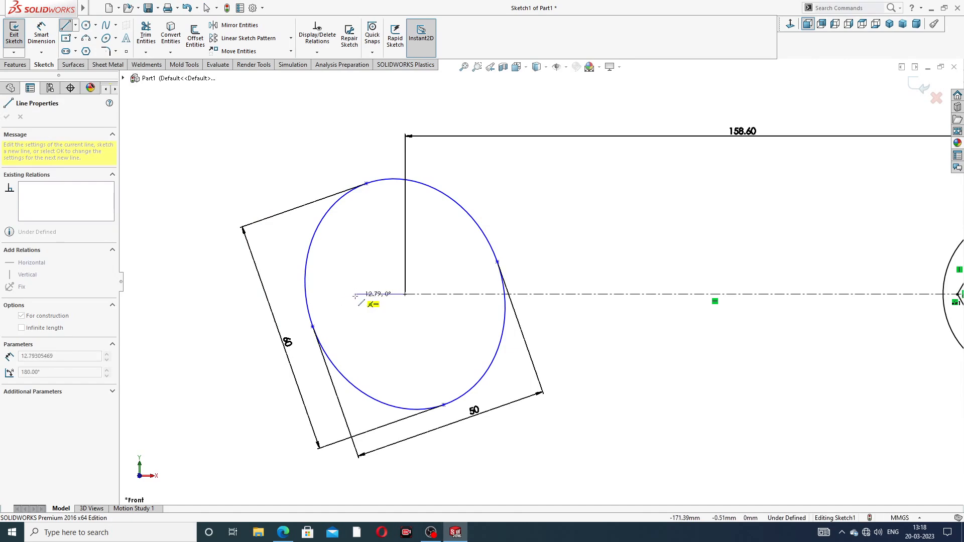
click(345, 294)
right_click(377, 253)
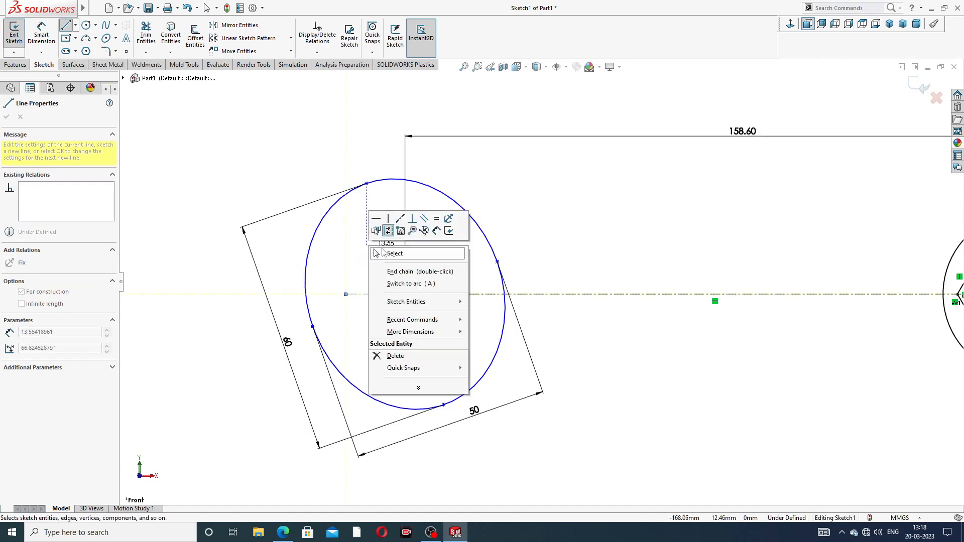
click(387, 255)
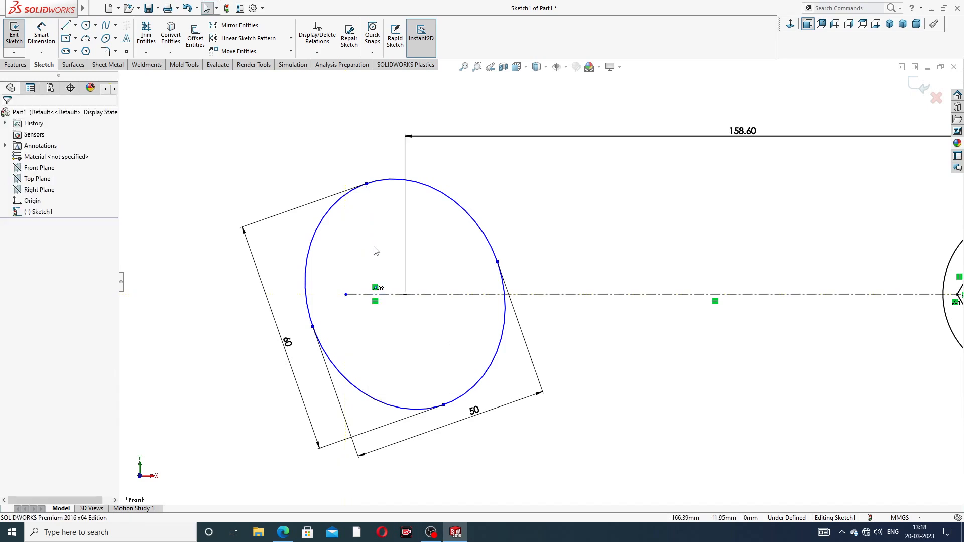
- Draw a 60 mm construction line along the ellipse's major axis between its two end points
click(75, 25)
click(90, 43)
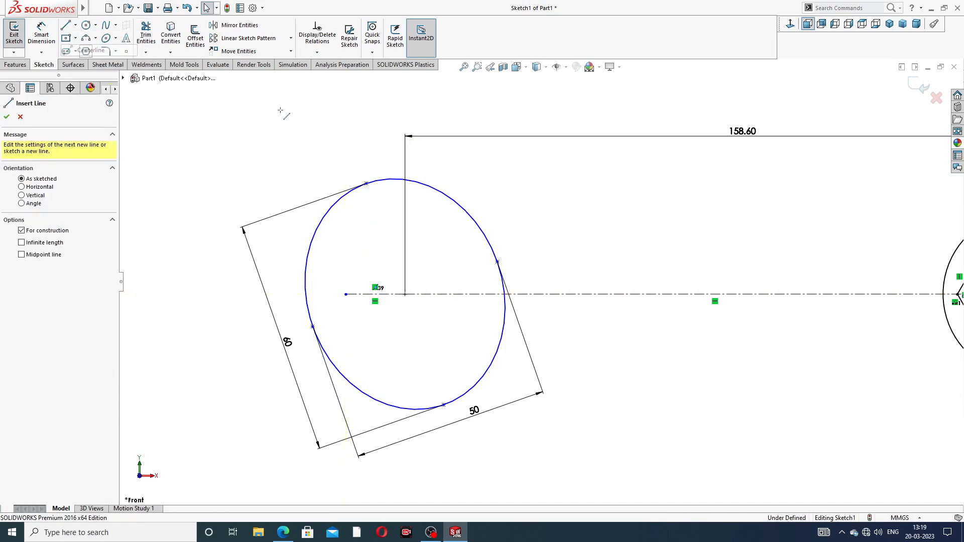
click(365, 184)
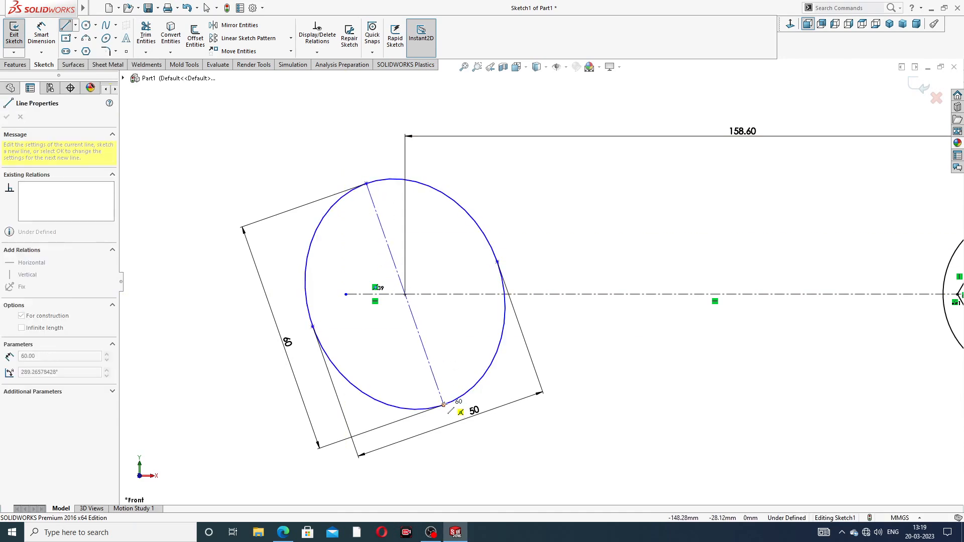
click(443, 405)
right_click(452, 190)
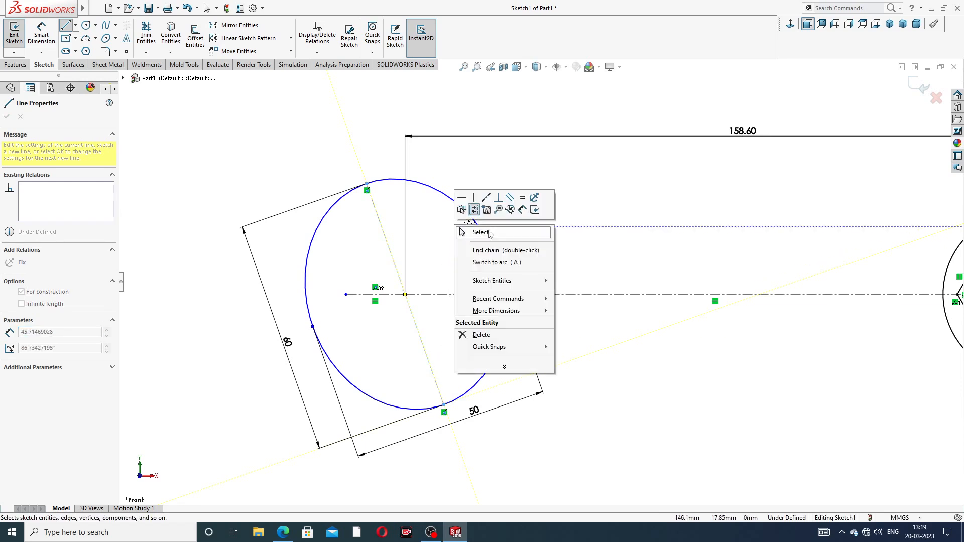
click(478, 229)
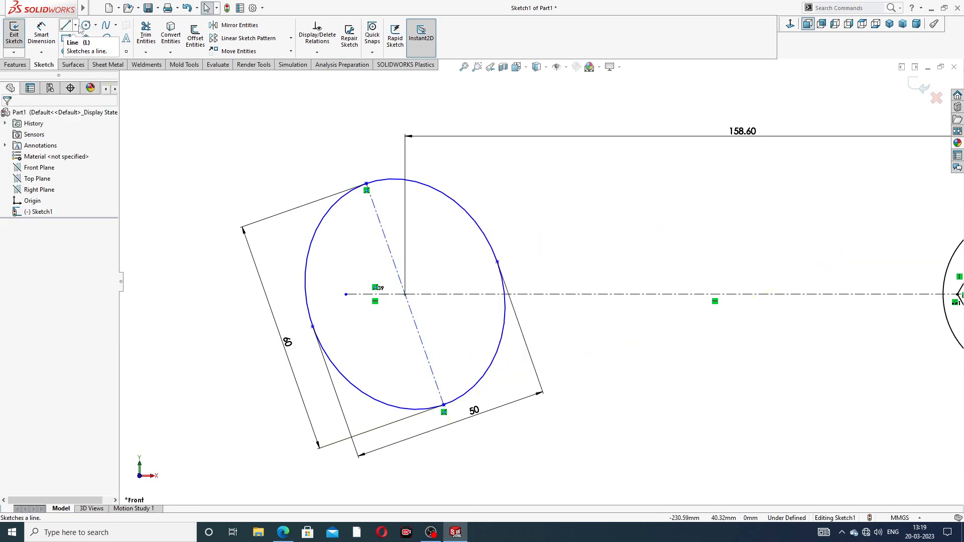
- Draw a 25 mm construction line from the ellipse centre to the end of its minor axis
click(75, 25)
click(90, 45)
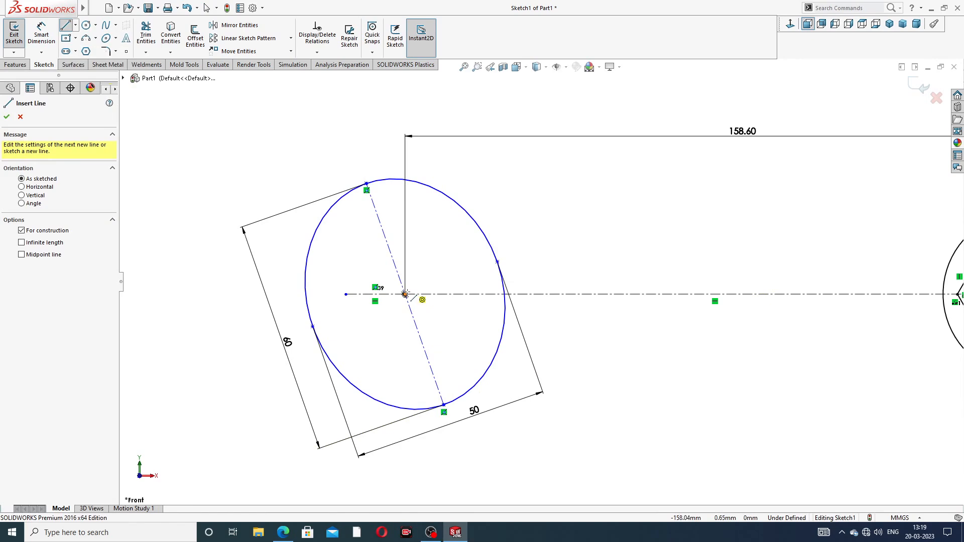
click(404, 294)
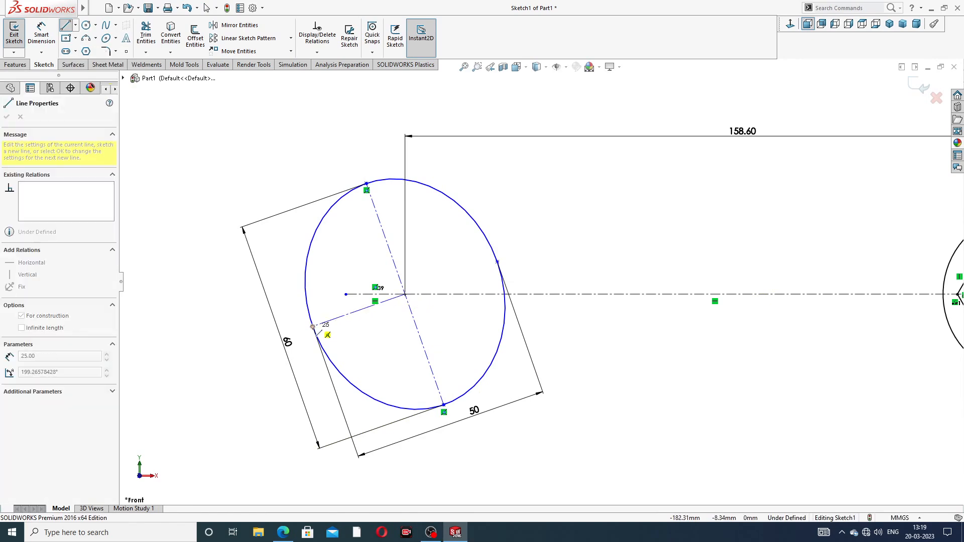
right_click(284, 271)
click(318, 276)
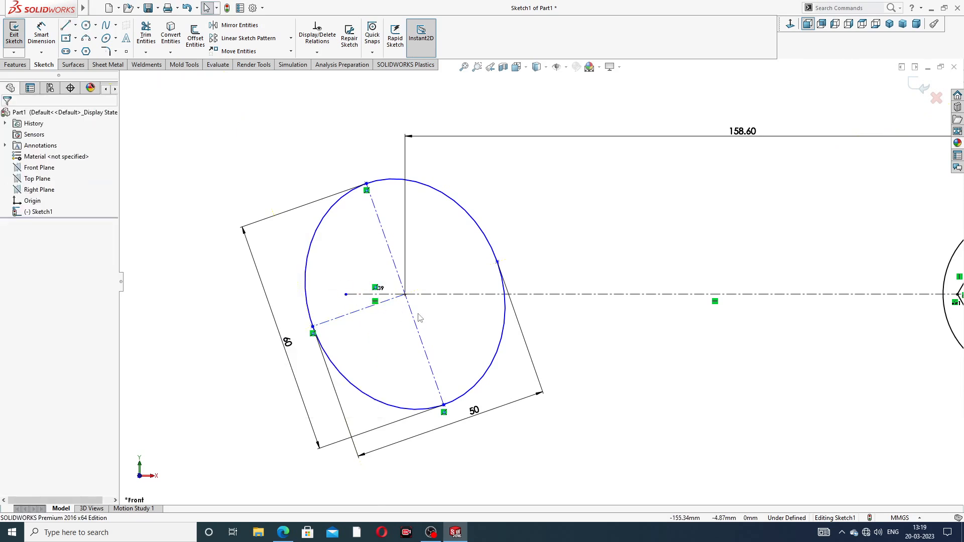
scroll(391, 319, down, 2)
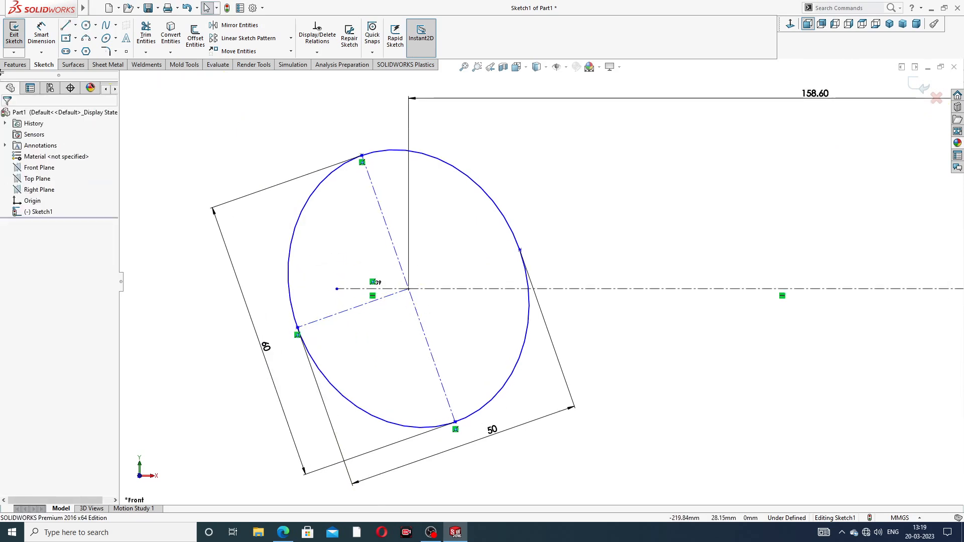
- Dimension the angle between the horizontal construction line and the ellipse's minor axis as 17°
click(41, 34)
click(347, 290)
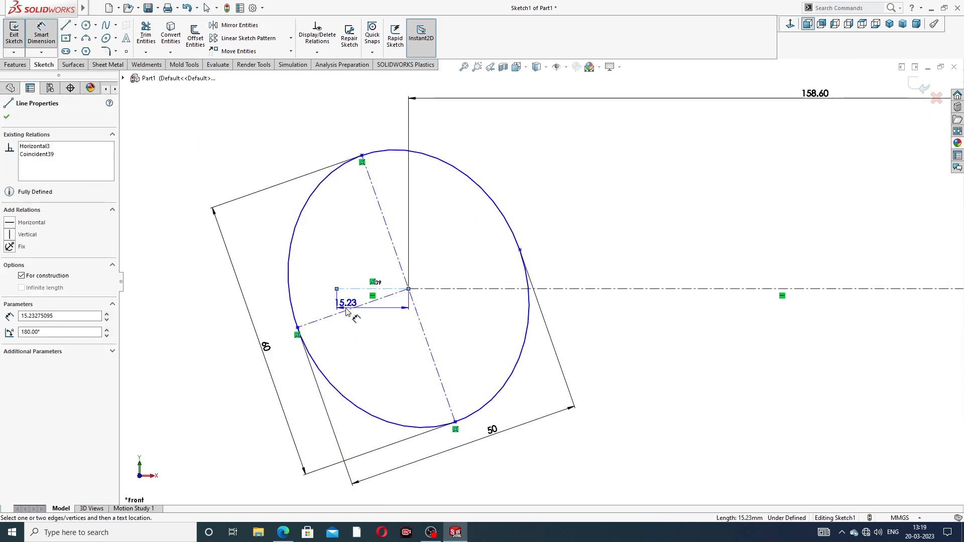
click(339, 312)
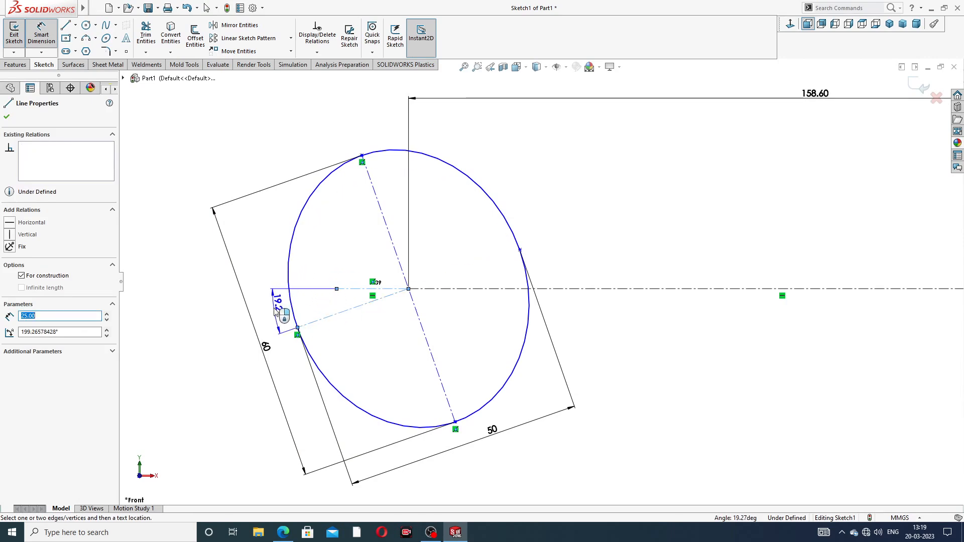
click(276, 302)
click(289, 535)
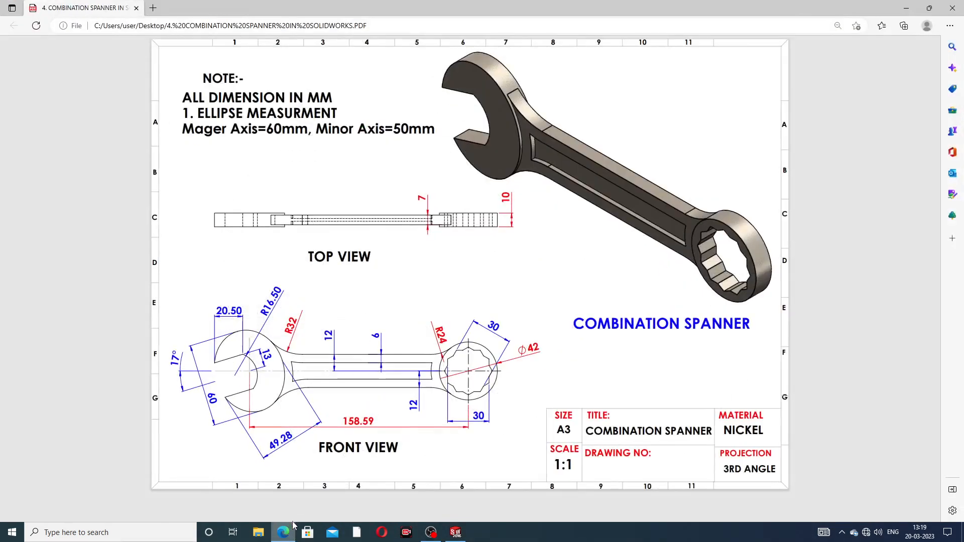
click(283, 532)
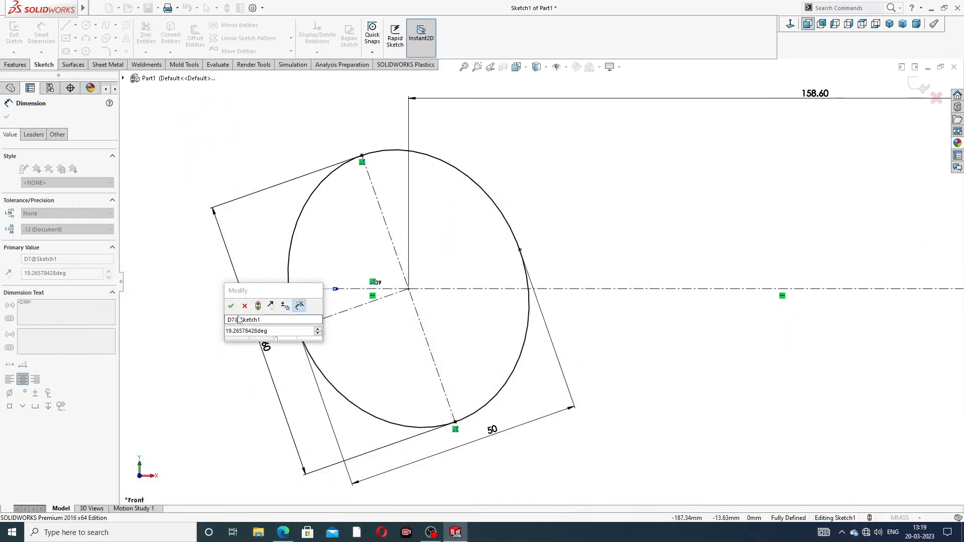
double_click(271, 332)
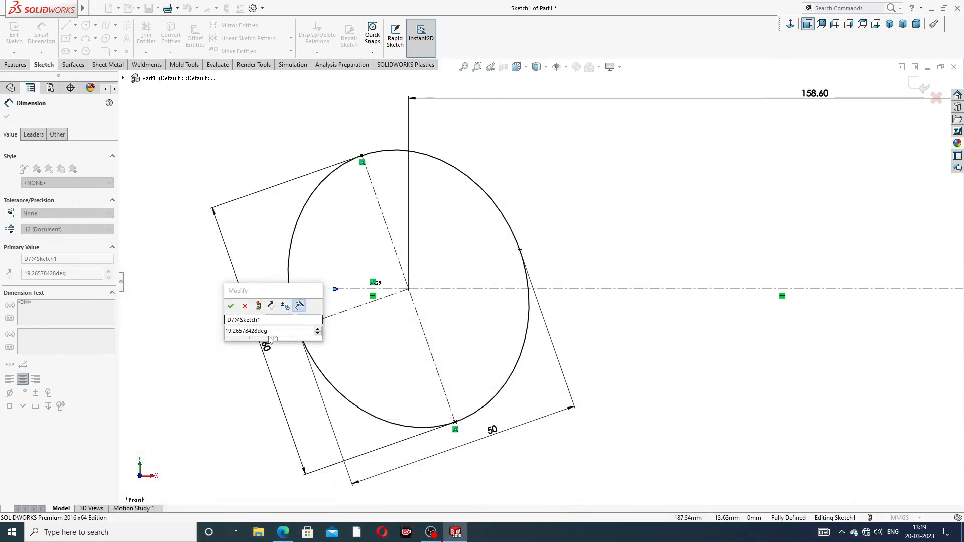
text(17)
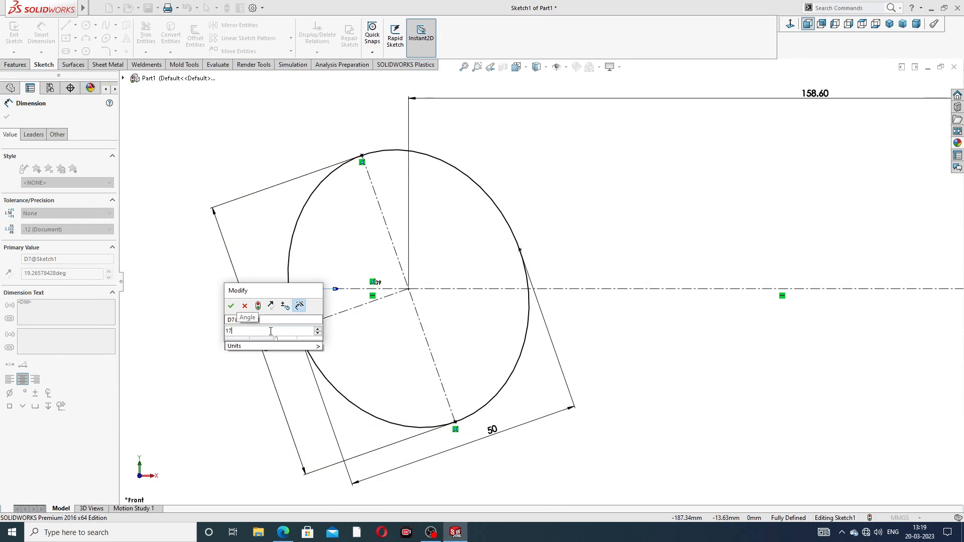
key(Return)
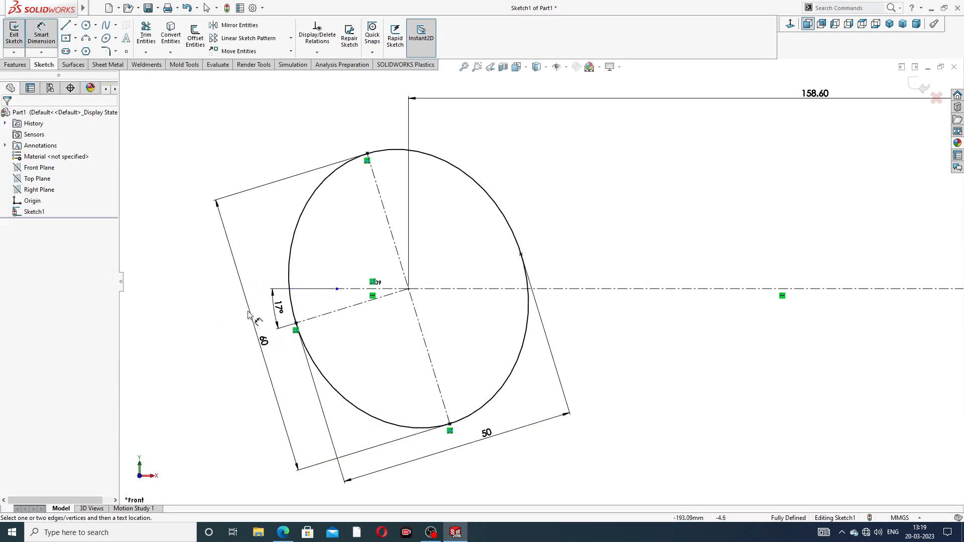
- Move the 17° angle and 60 mm dimensions clear of the ellipse
drag(278, 310, 267, 308)
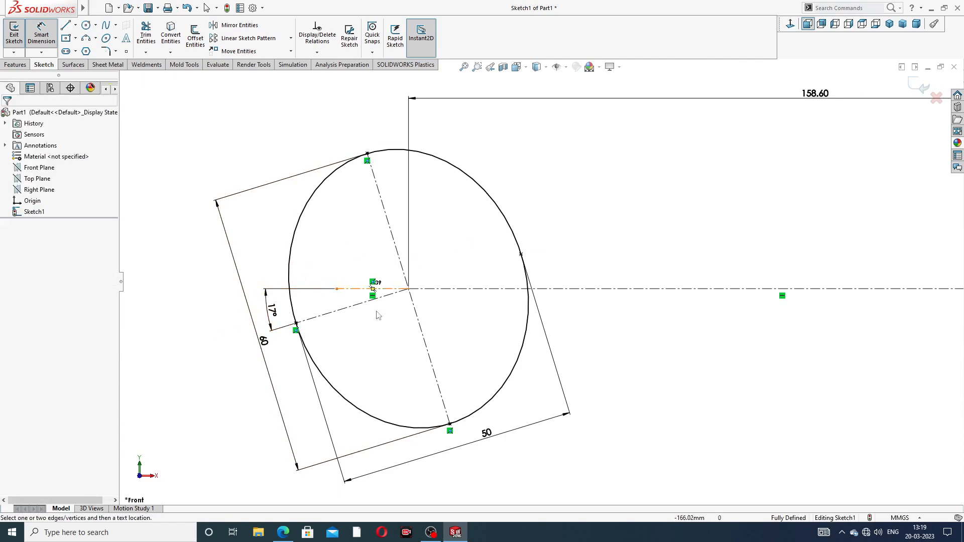
drag(280, 343, 260, 345)
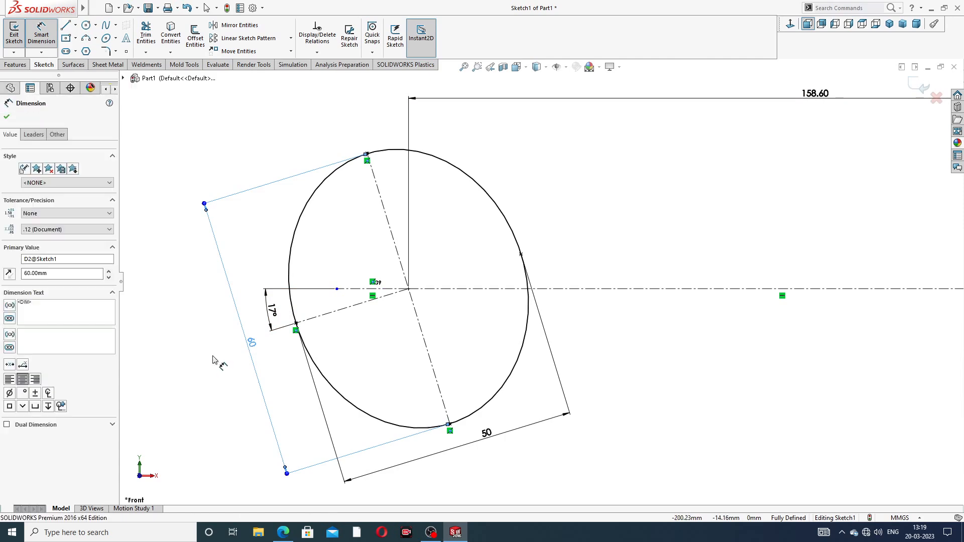
right_click(547, 191)
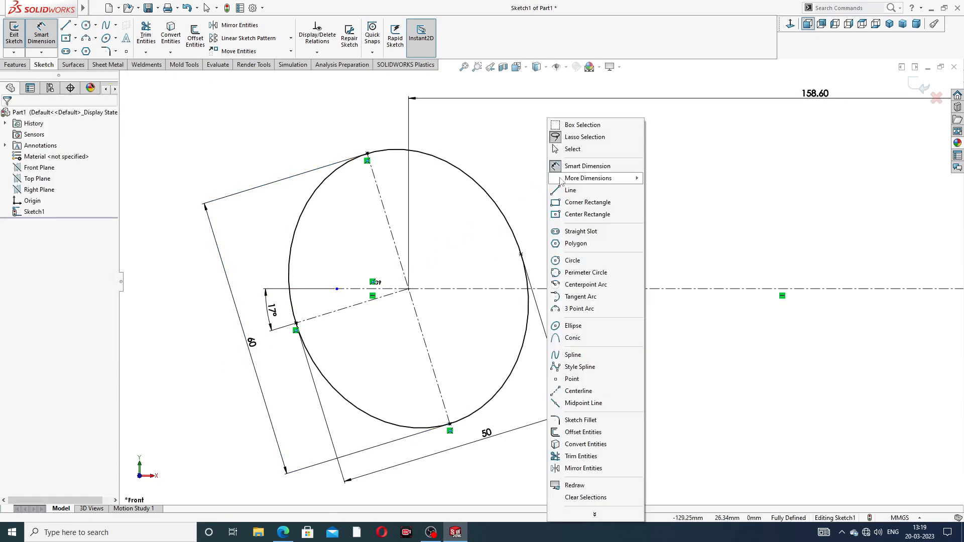
click(572, 149)
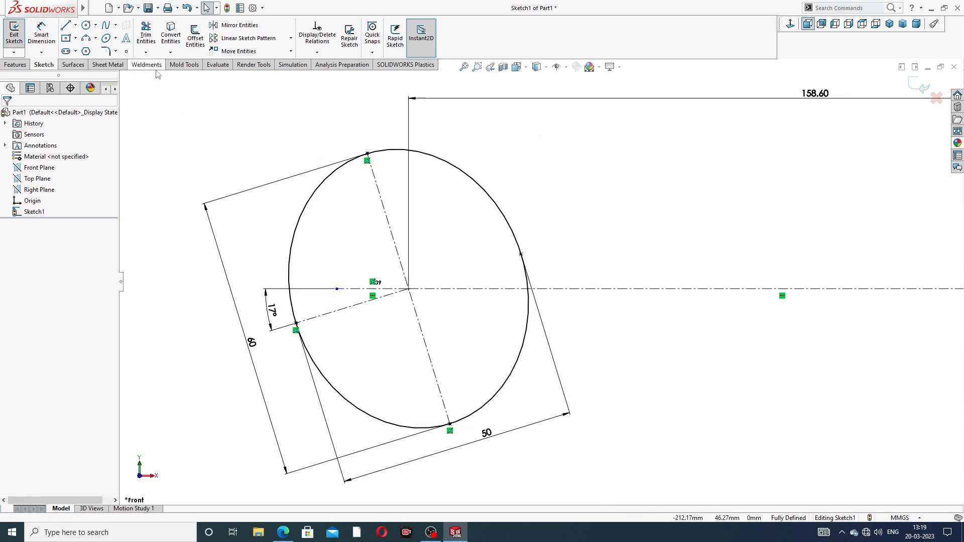
- Offset the minor-axis construction line 13 mm in both directions with Offset Entities to form the jaw lines
click(197, 39)
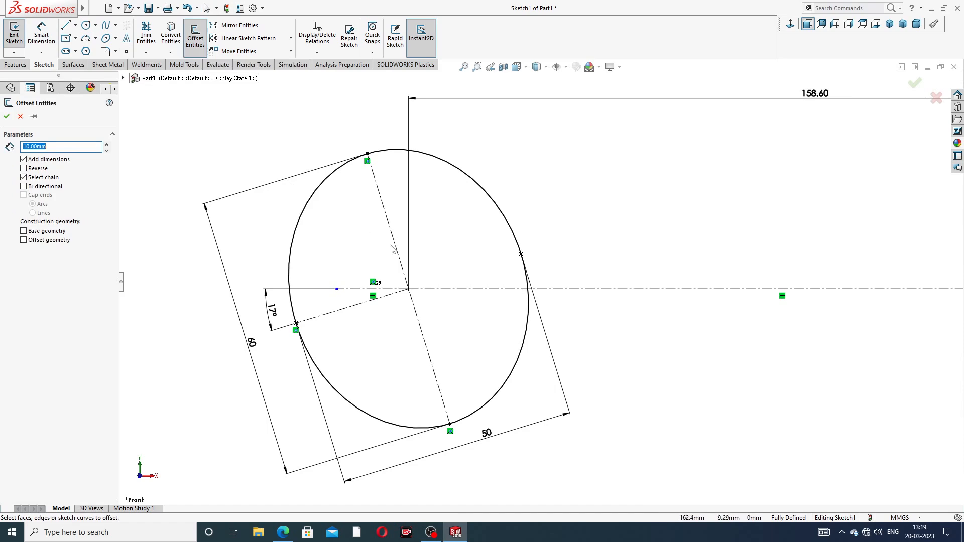
click(283, 532)
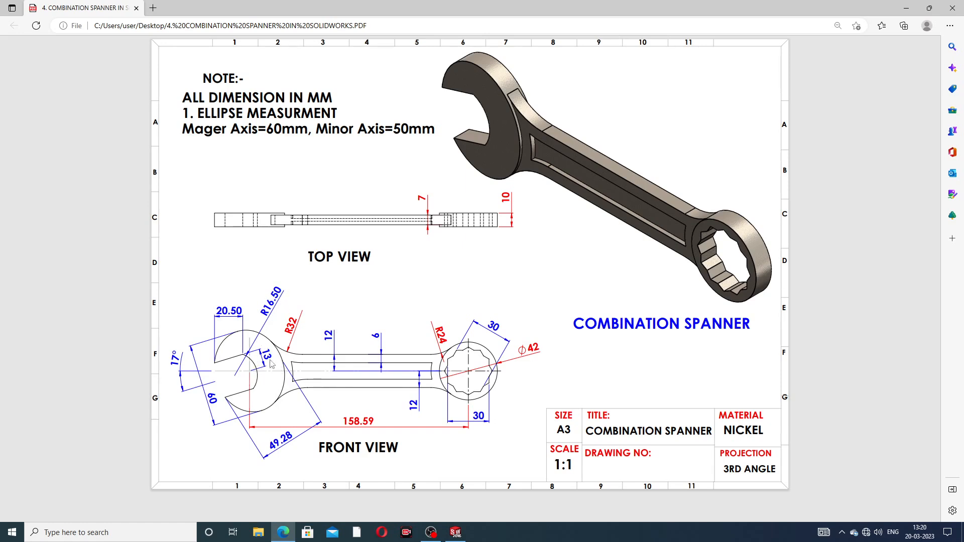
click(283, 532)
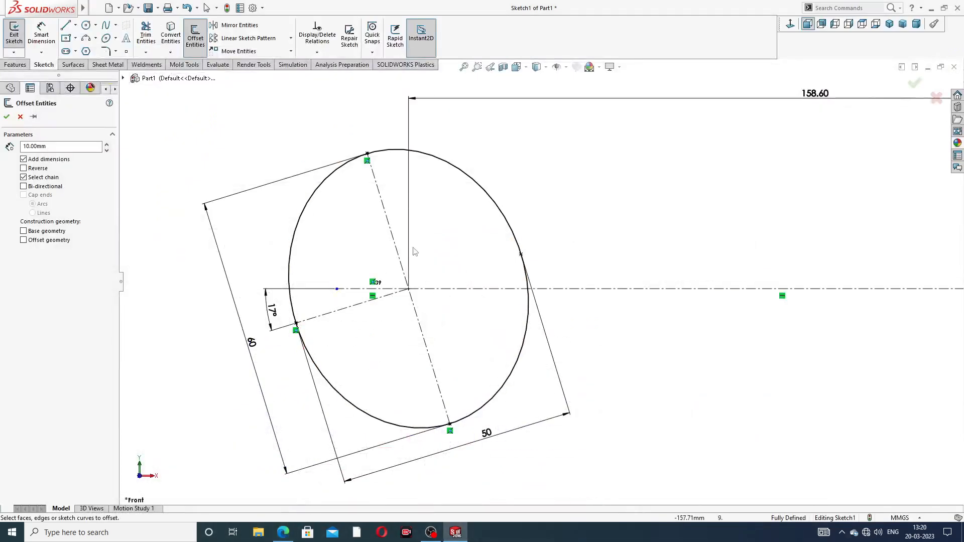
double_click(54, 145)
click(339, 313)
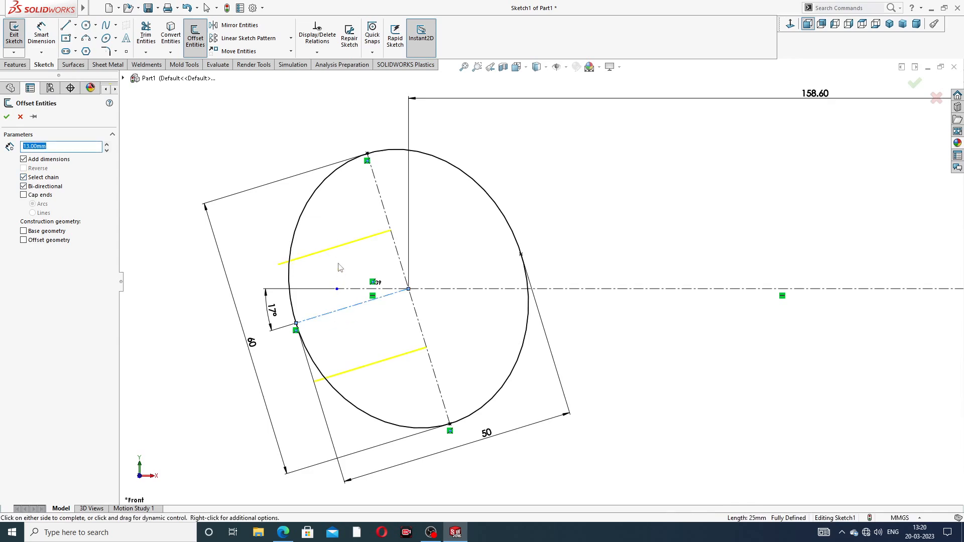
click(7, 117)
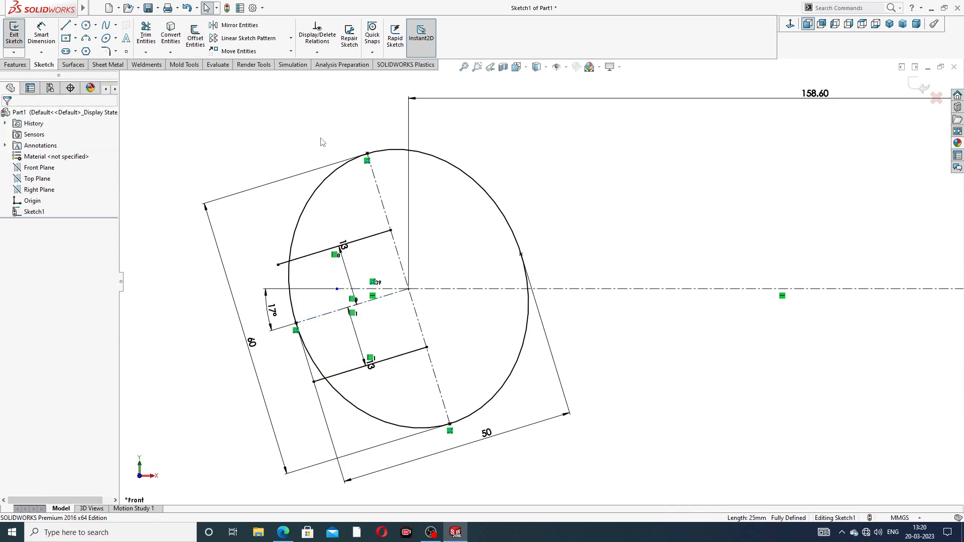
- Draw a three-point arc joining the inner ends of the two offset jaw lines
click(96, 39)
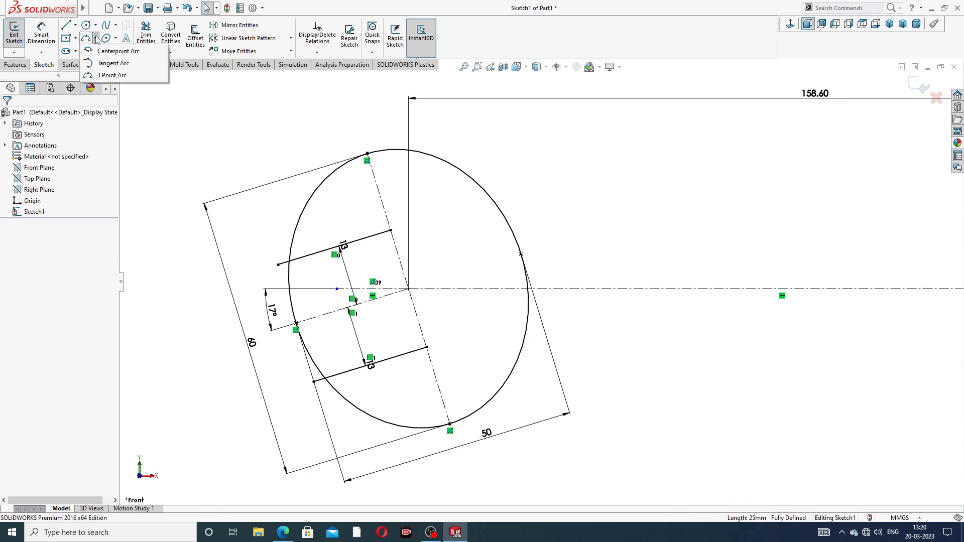
click(116, 74)
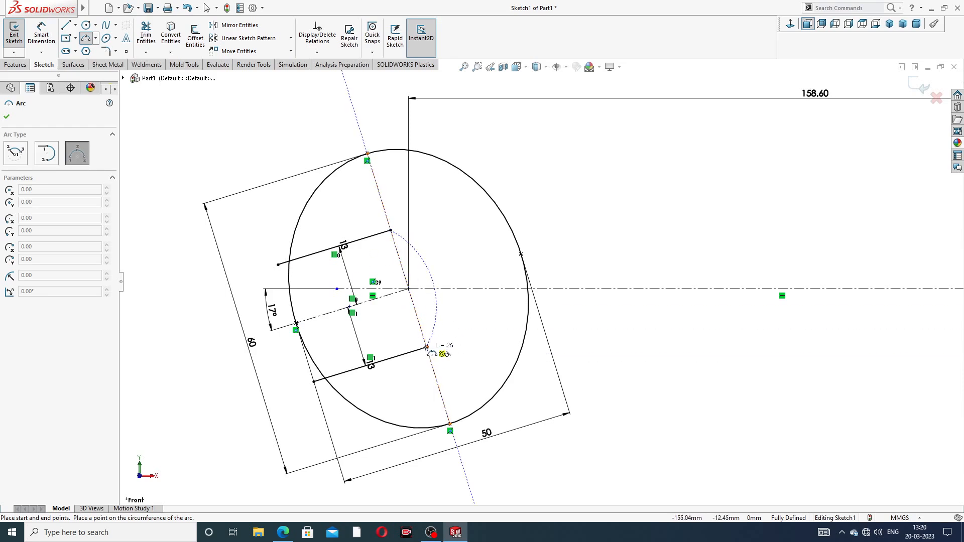
click(441, 278)
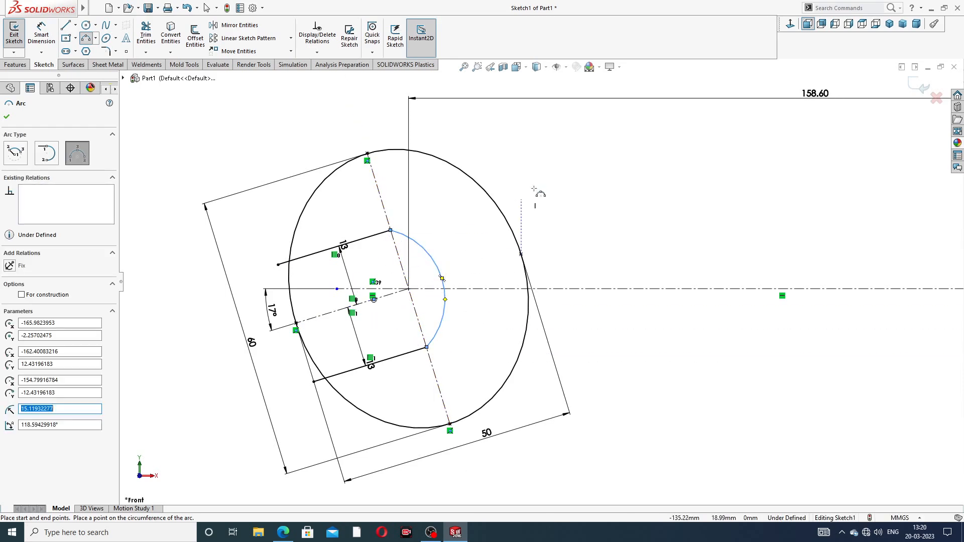
right_click(550, 179)
click(581, 185)
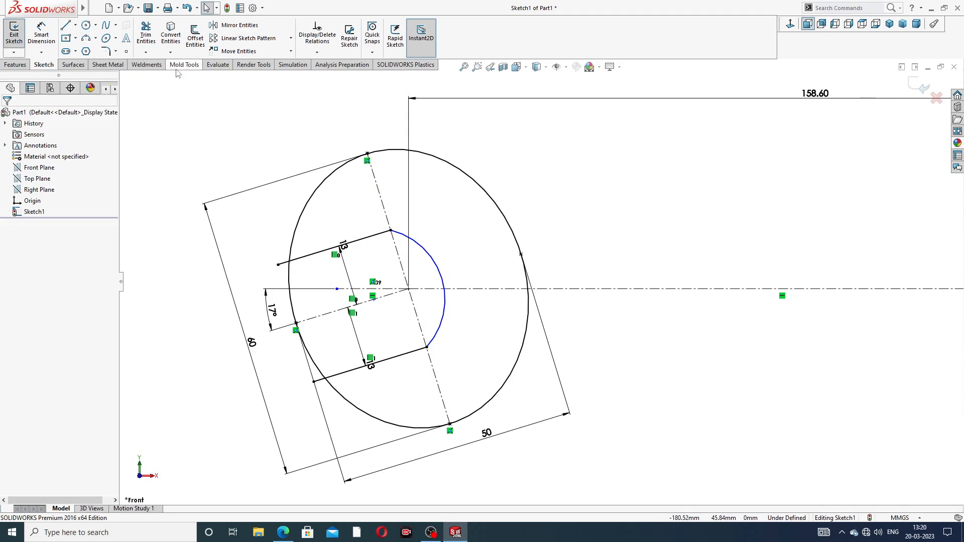
- Dimension the jaw arc's radius as 16.5 mm
click(41, 33)
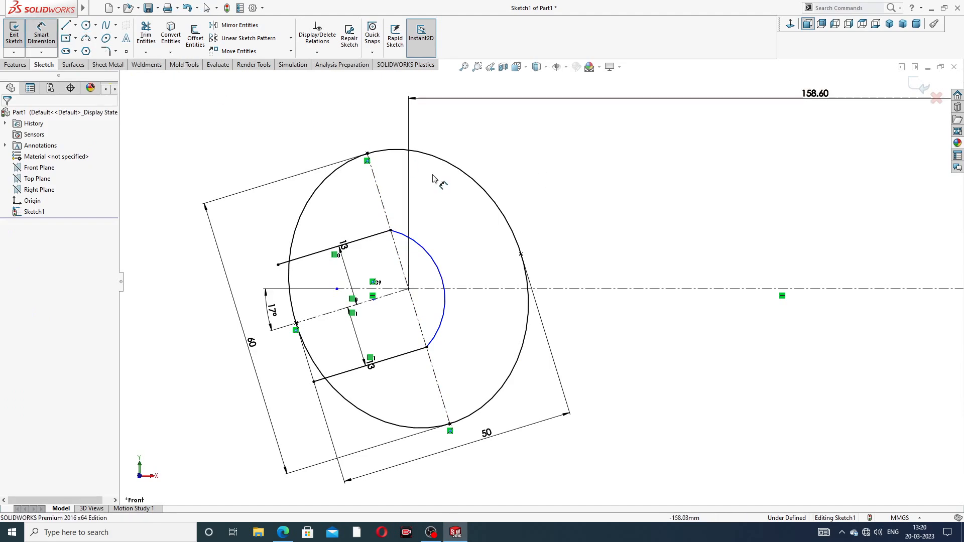
click(434, 255)
click(519, 194)
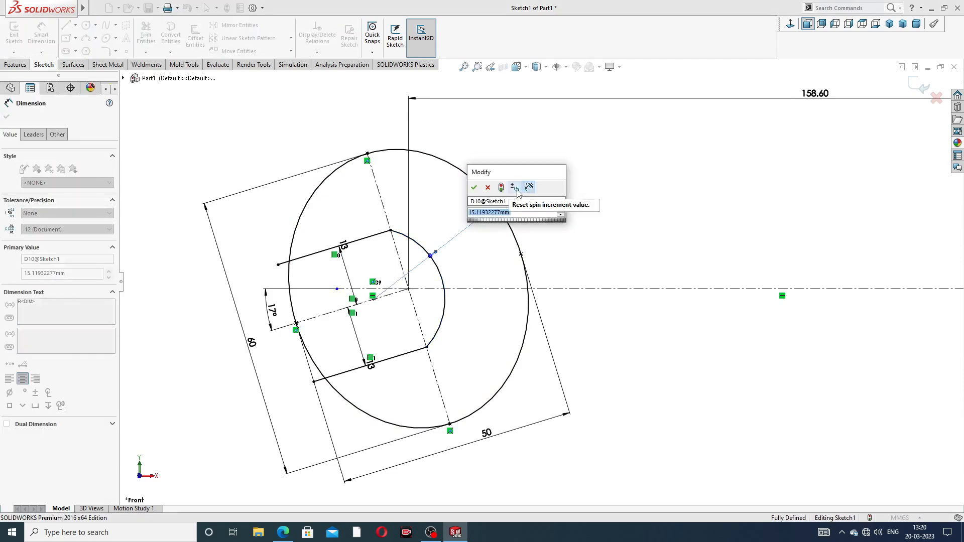
text(16.5)
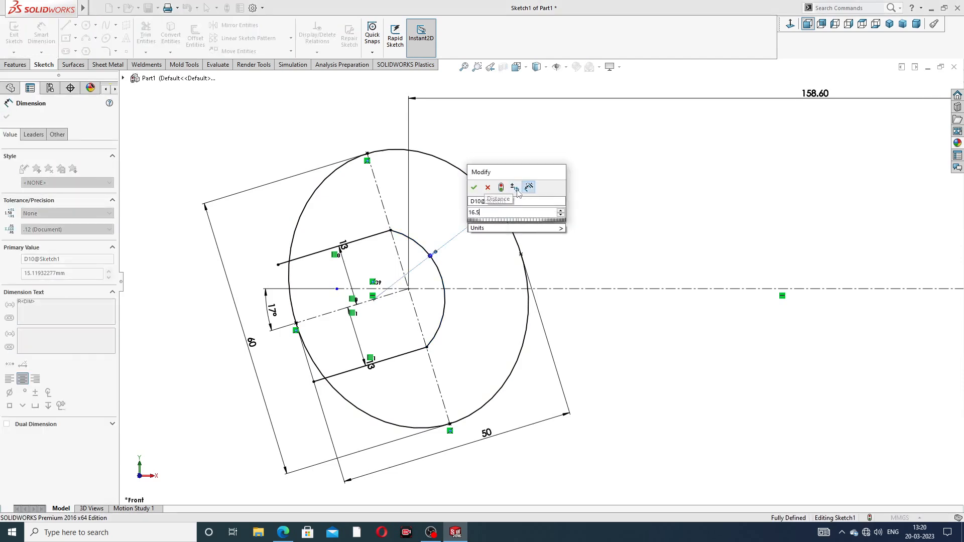
key(Return)
right_click(597, 209)
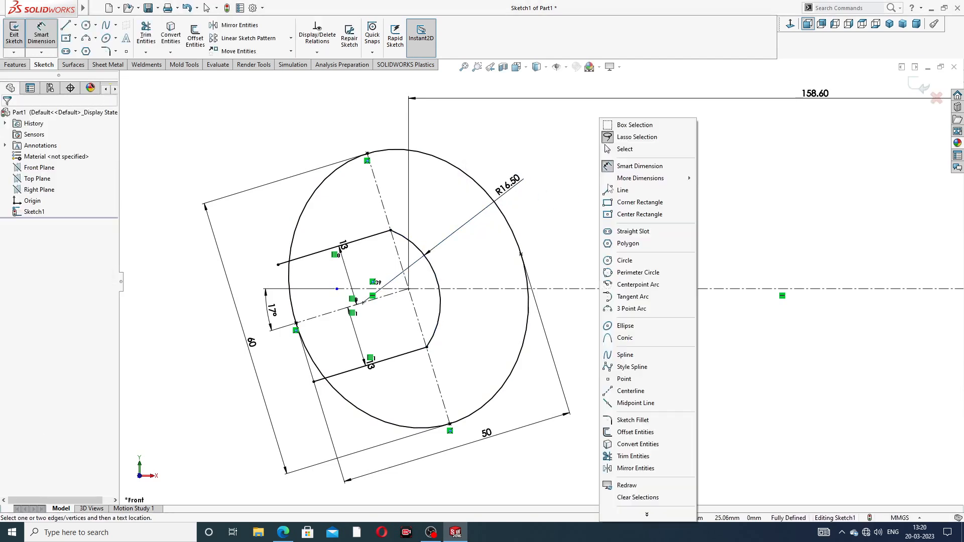
click(630, 149)
- Trim the ellipse segment between the jaw lines and the jaw lines' overhanging ends to open the jaw
click(284, 531)
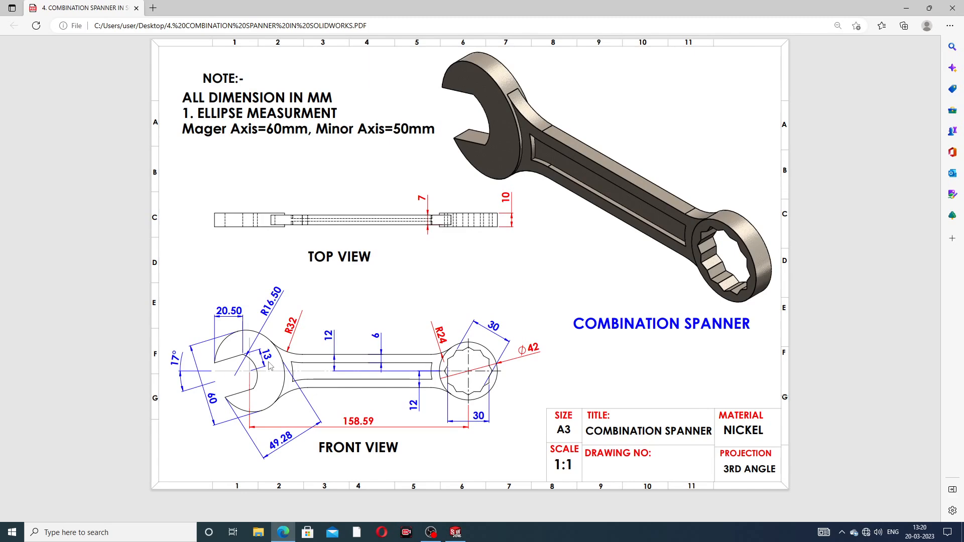
click(284, 532)
scroll(407, 344, down, 3)
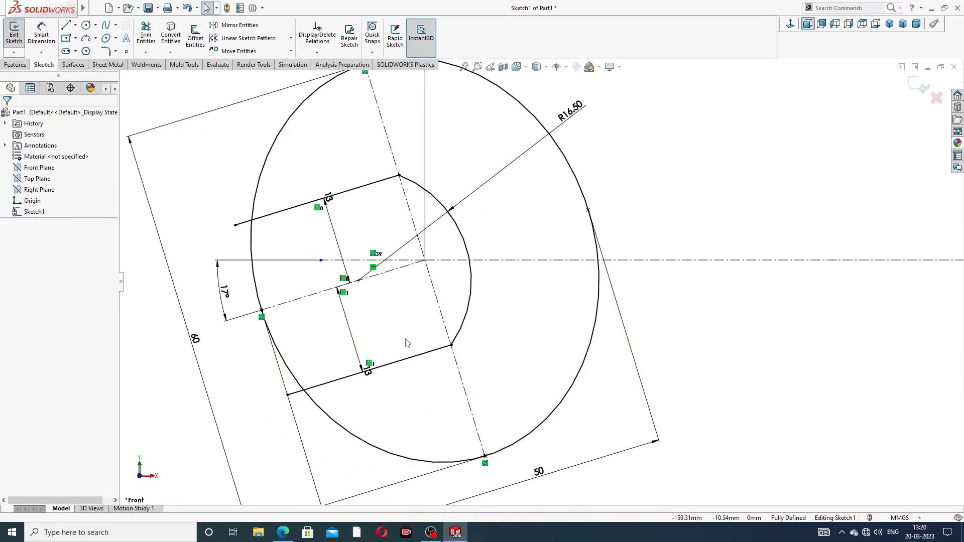
scroll(412, 223, up, 2)
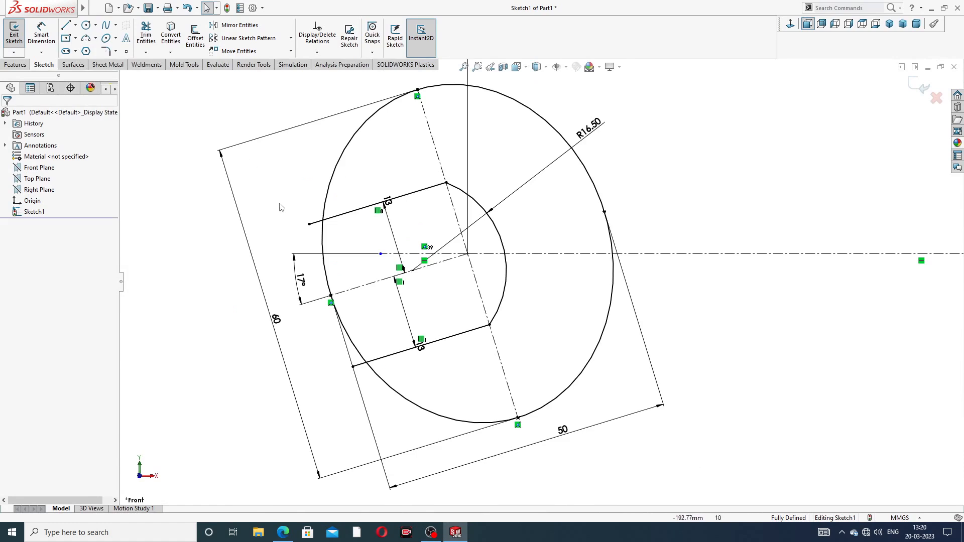
click(146, 35)
scroll(343, 232, down, 2)
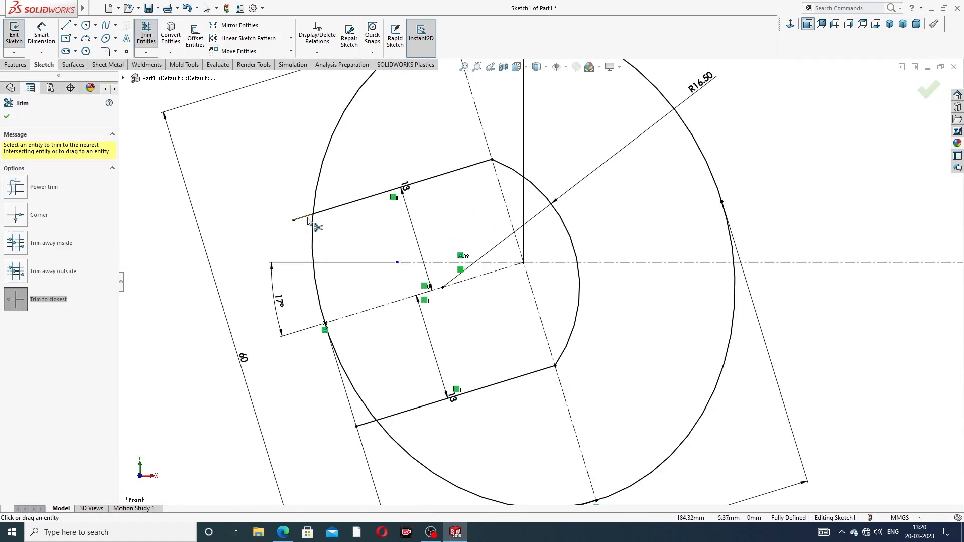
click(304, 219)
click(312, 236)
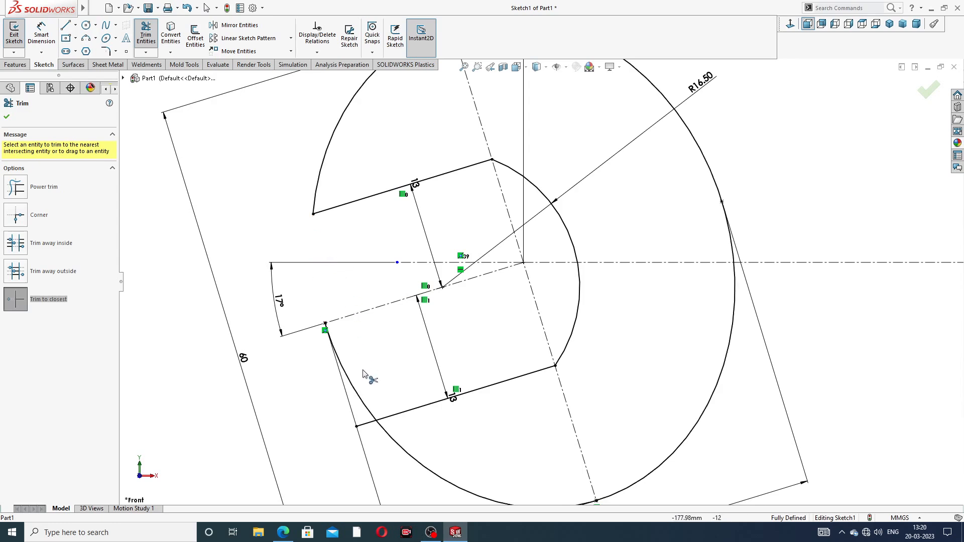
click(365, 428)
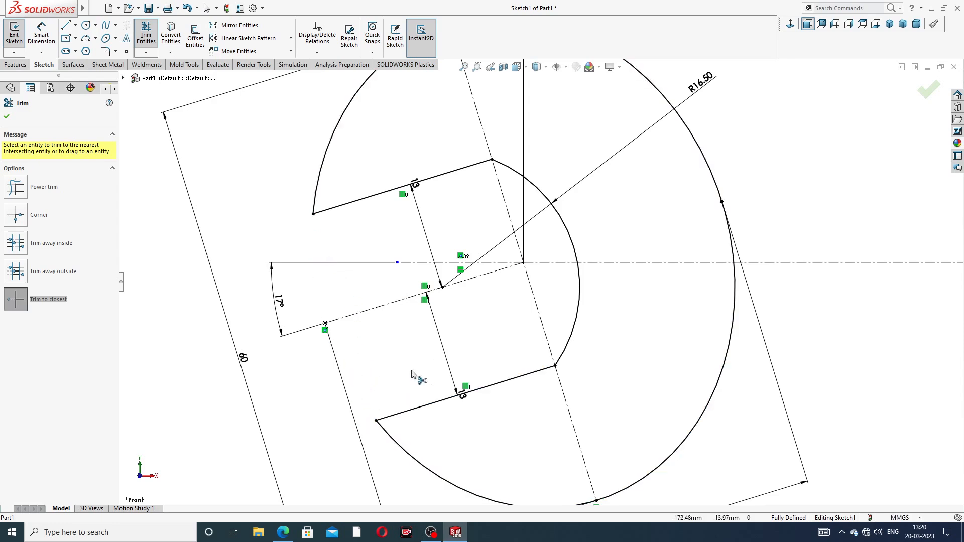
scroll(441, 323, down, 3)
right_click(274, 219)
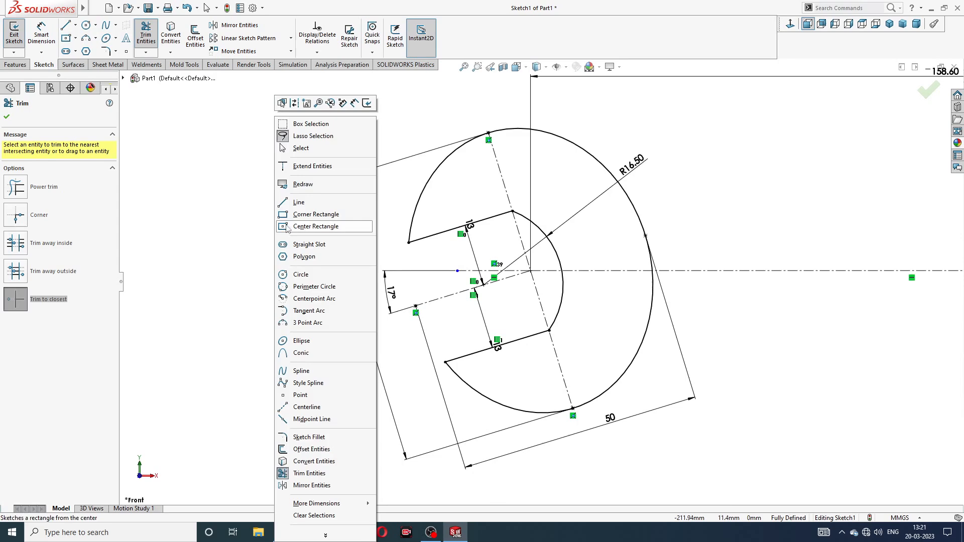
click(324, 150)
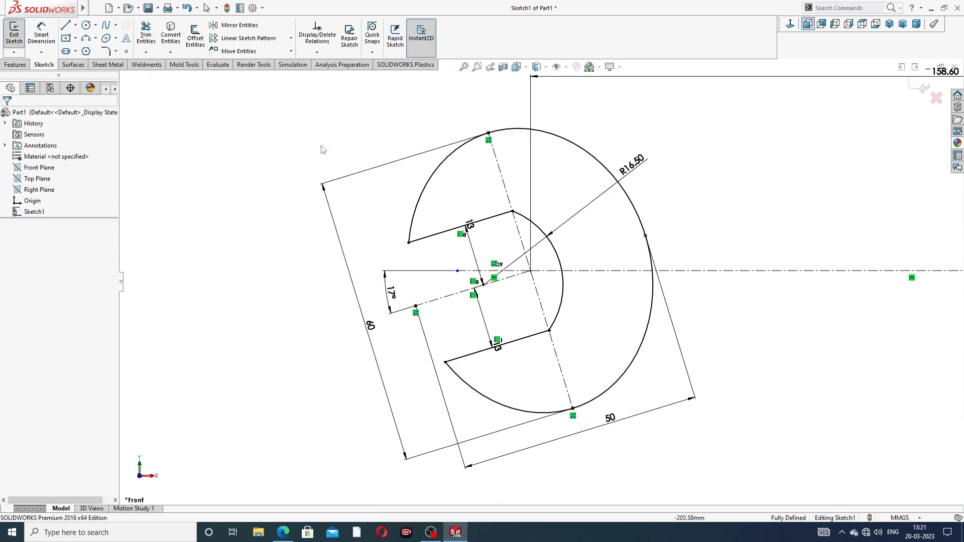
- Dimension the upper jaw line's length, accepting it as a driven dimension
click(42, 33)
click(440, 236)
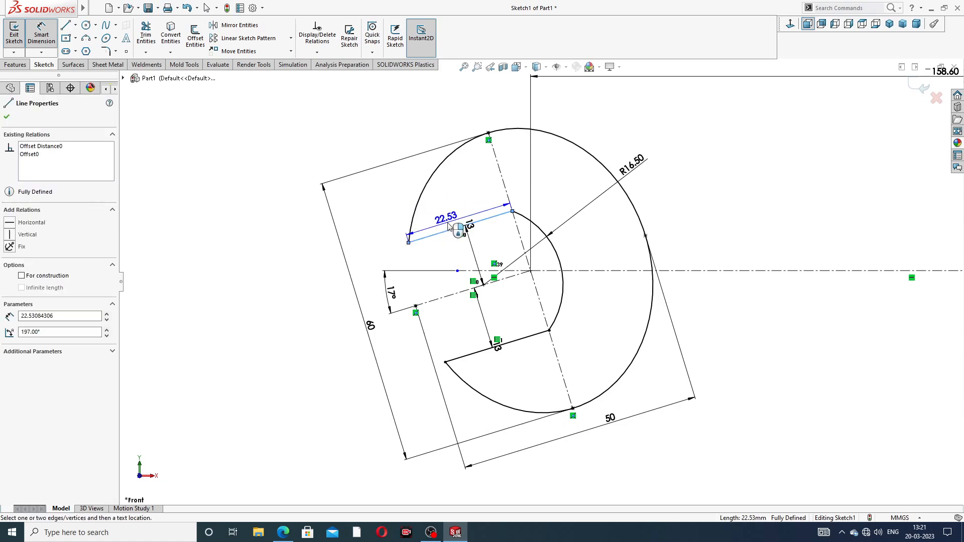
click(449, 225)
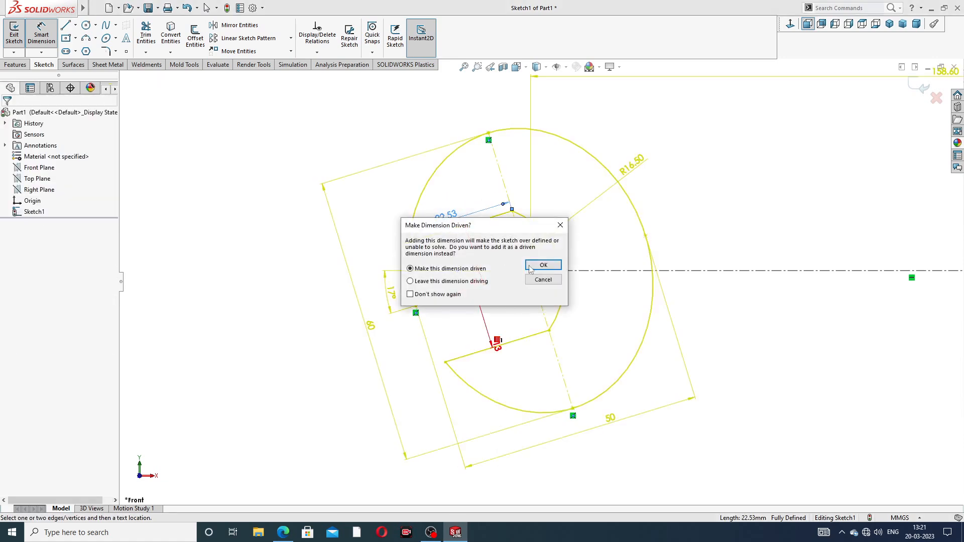
click(545, 264)
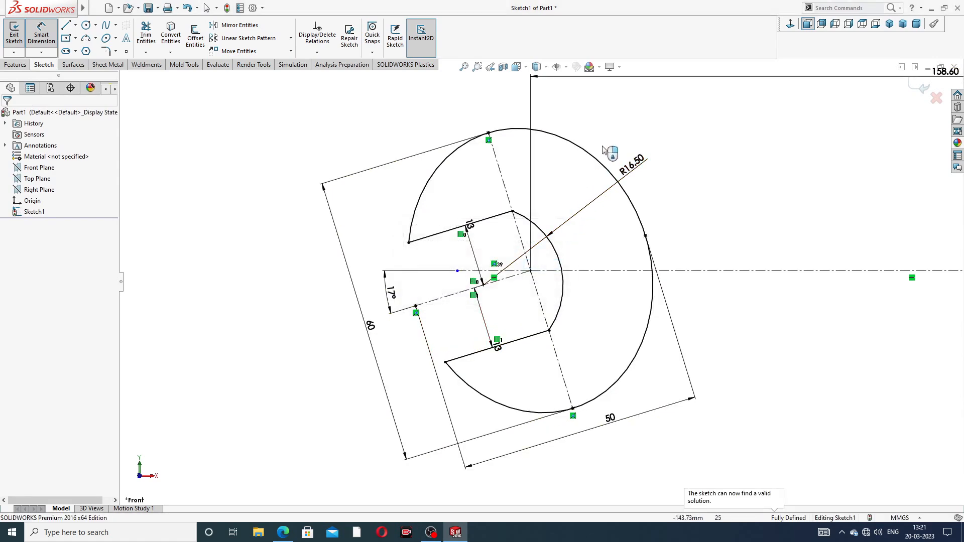
- Check the spanner drawing and reposition the two 13 mm jaw dimension labels beside the jaw lines
click(284, 533)
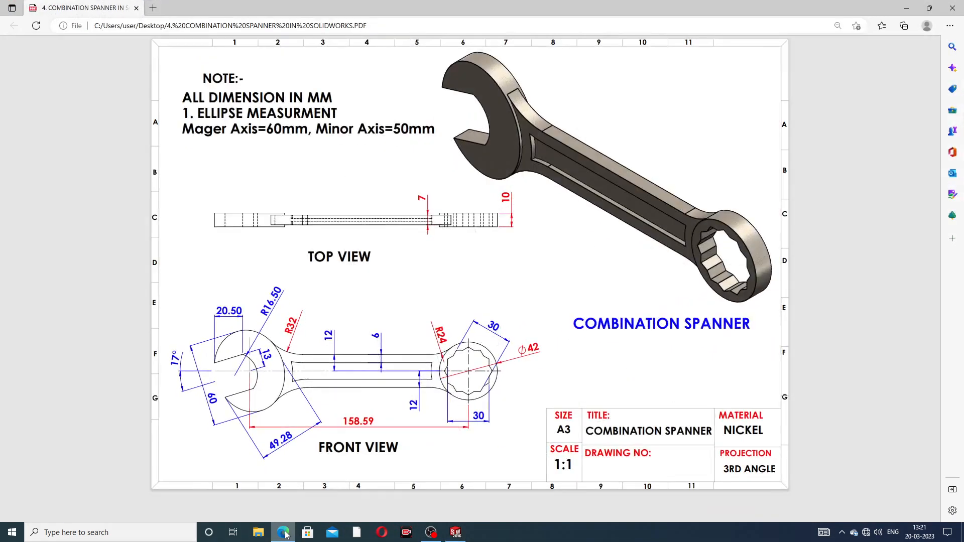
click(284, 532)
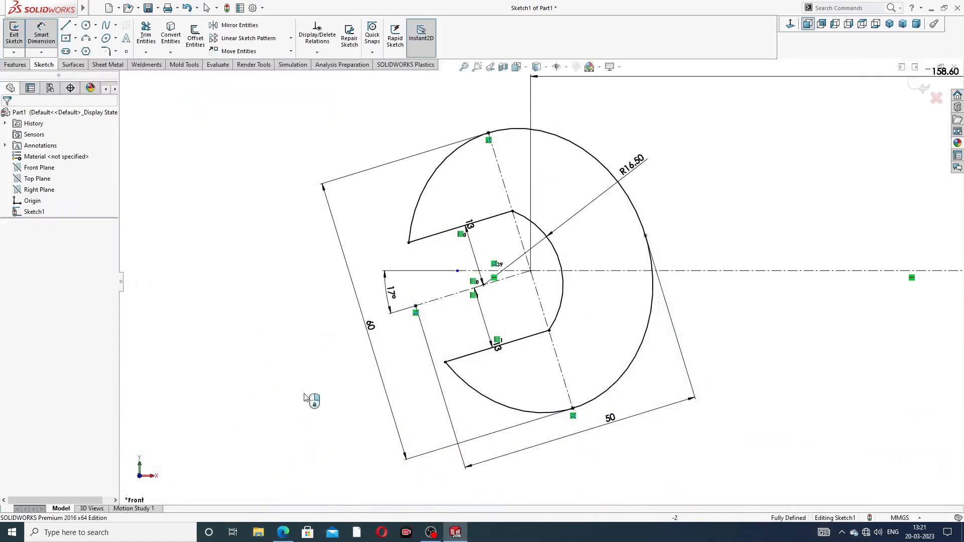
drag(468, 227, 490, 245)
drag(497, 350, 496, 310)
click(711, 204)
- Offset the horizontal centerline 12 mm to both sides to create the handle edges
scroll(725, 203, up, 6)
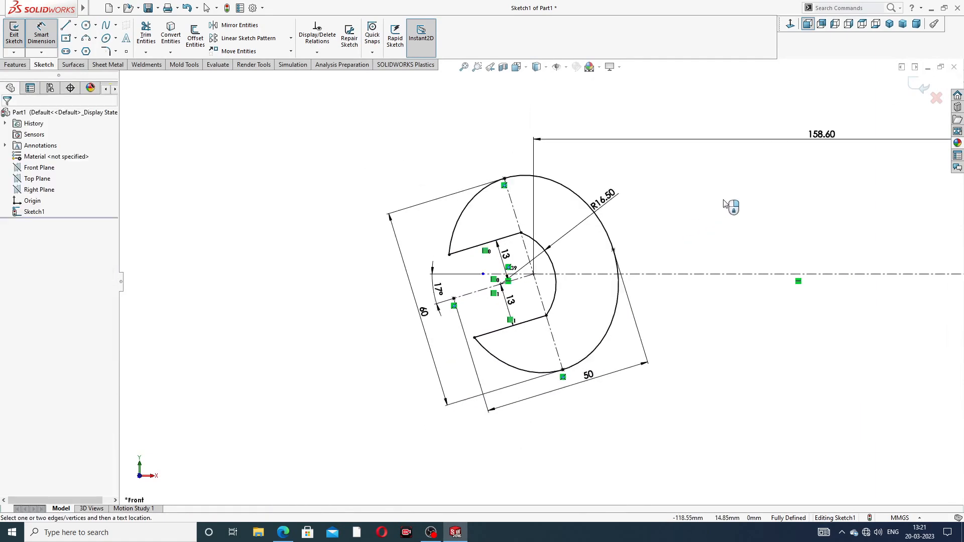
scroll(751, 300, down, 3)
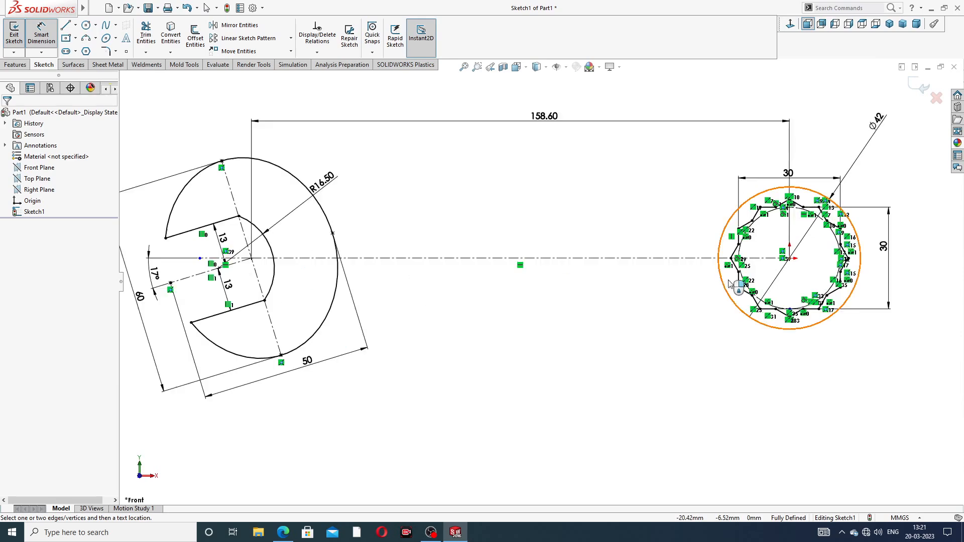
scroll(505, 201, up, 4)
scroll(457, 148, down, 2)
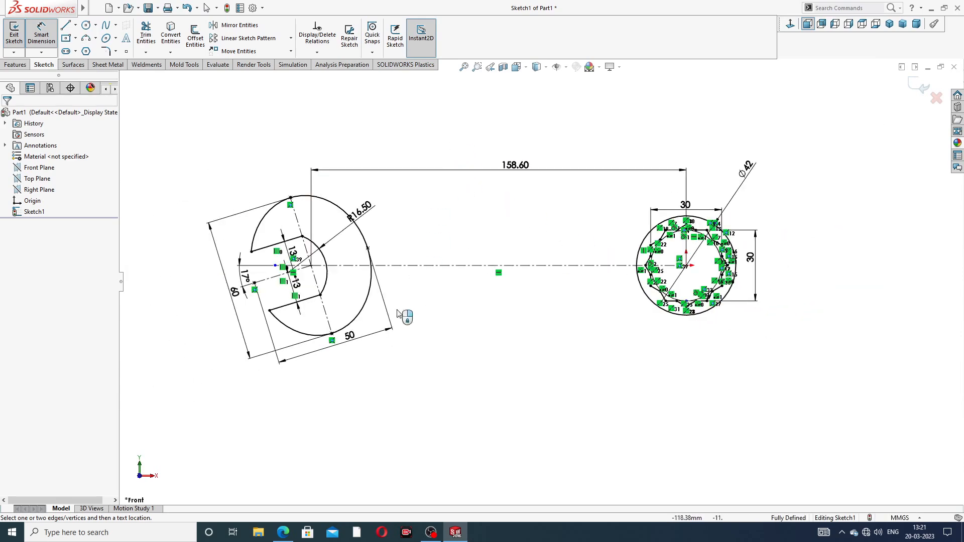
click(283, 532)
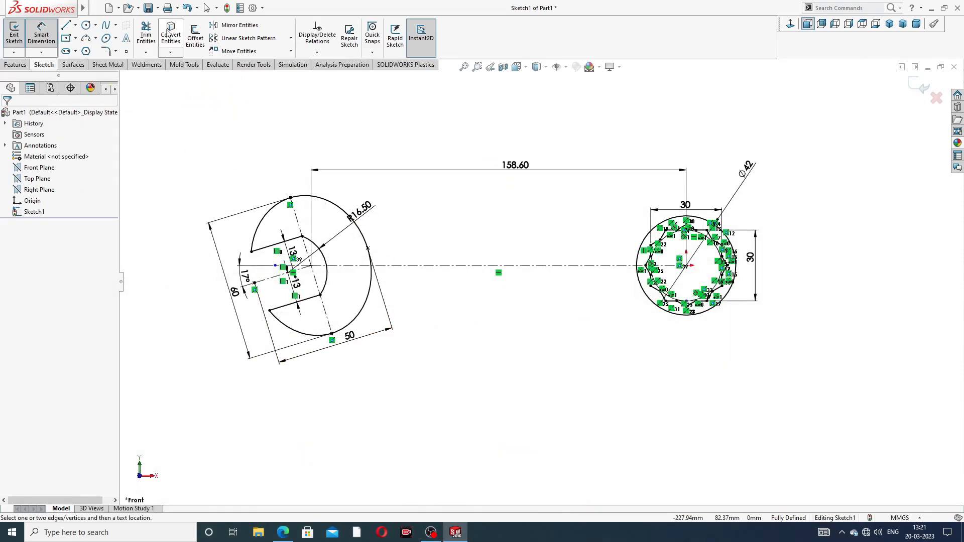
click(196, 35)
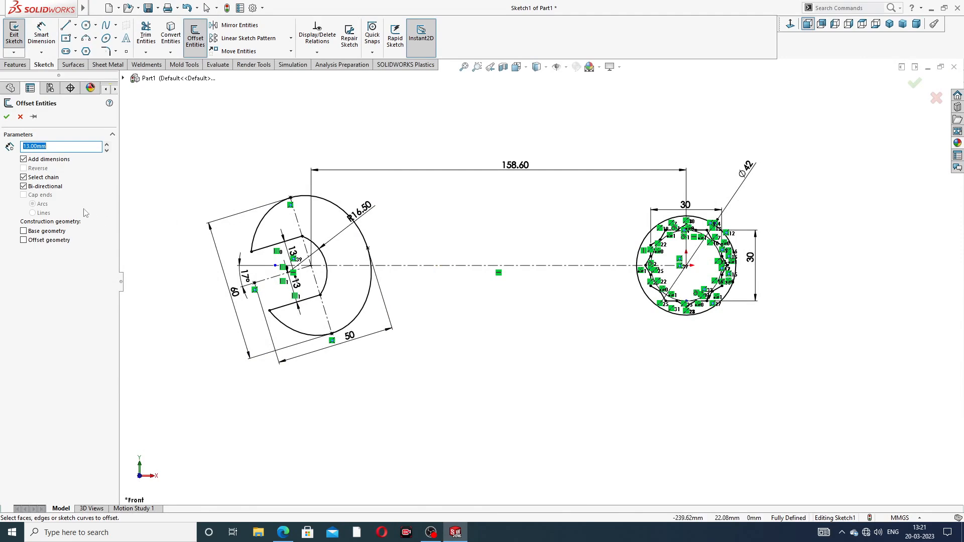
text(1)
click(438, 269)
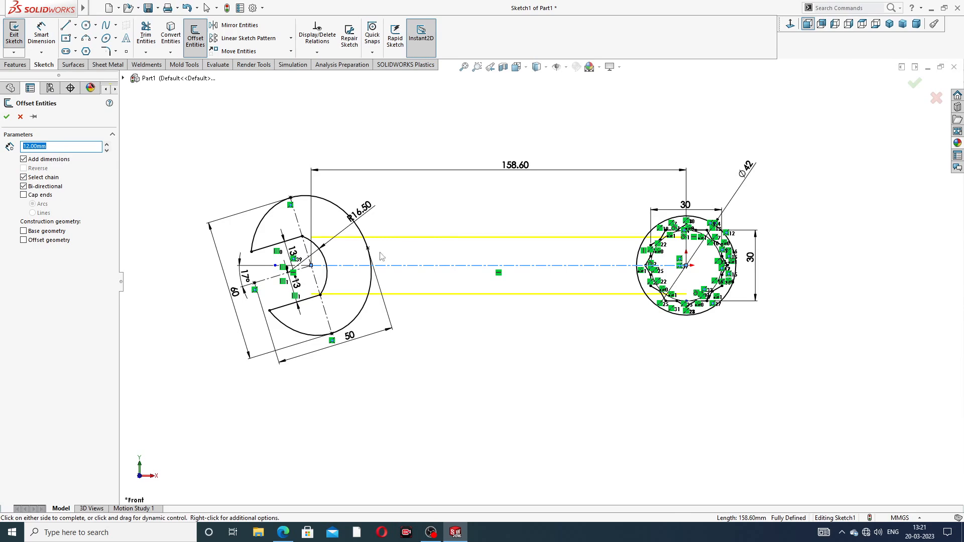
click(7, 117)
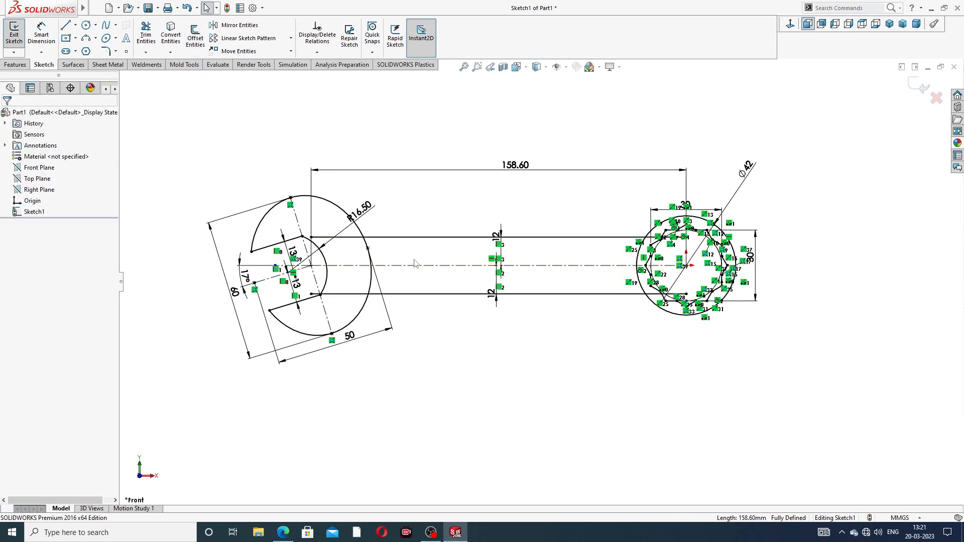
- Trim the handle lines' ends that extend inside the open-end ellipse
scroll(378, 293, down, 5)
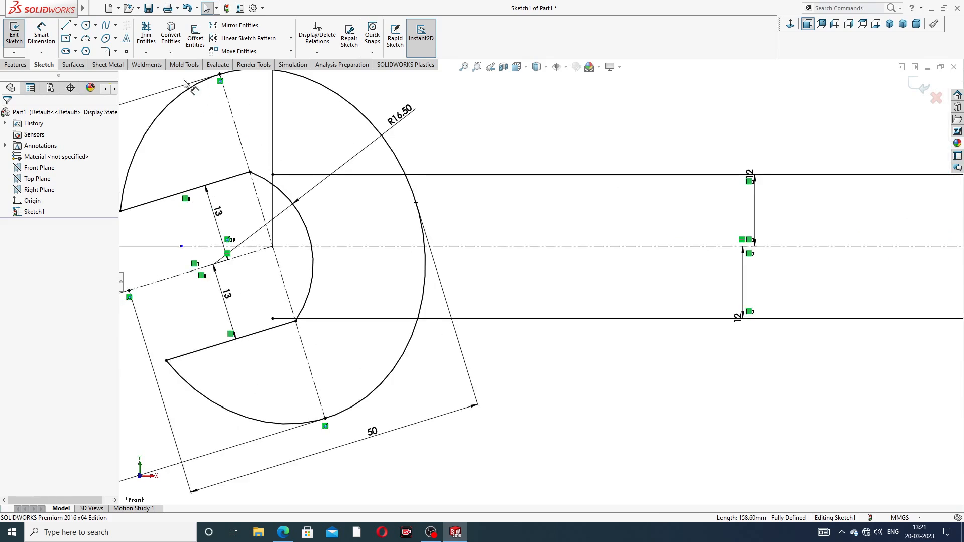
click(143, 34)
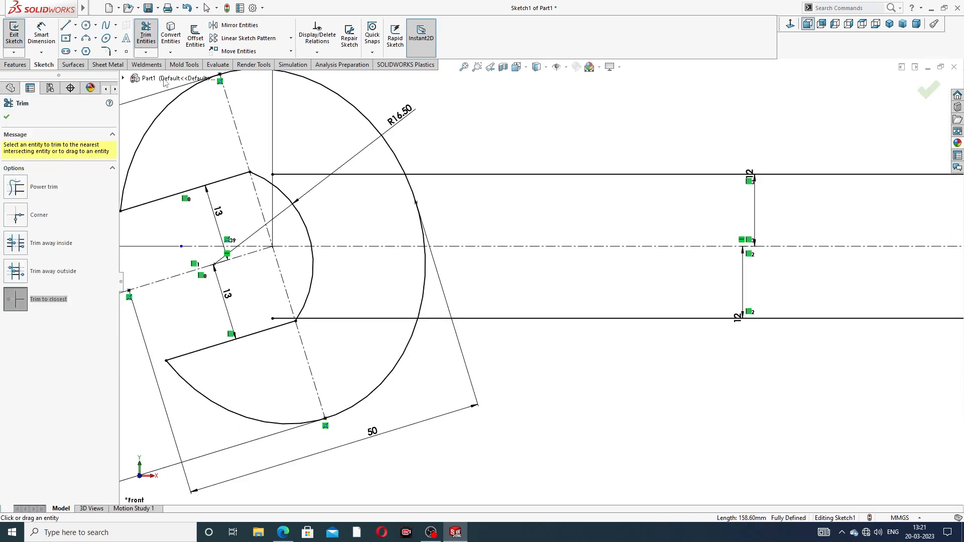
click(322, 175)
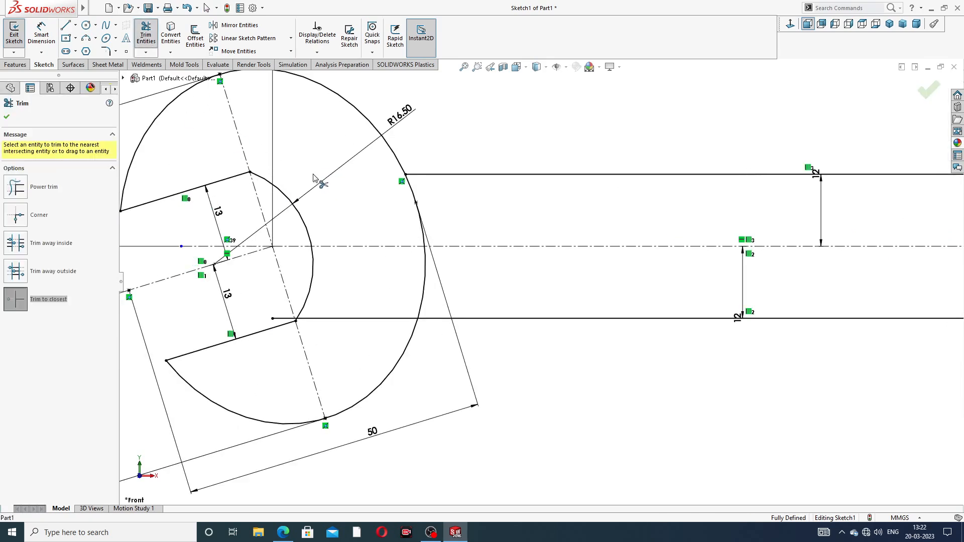
click(319, 319)
scroll(266, 323, down, 3)
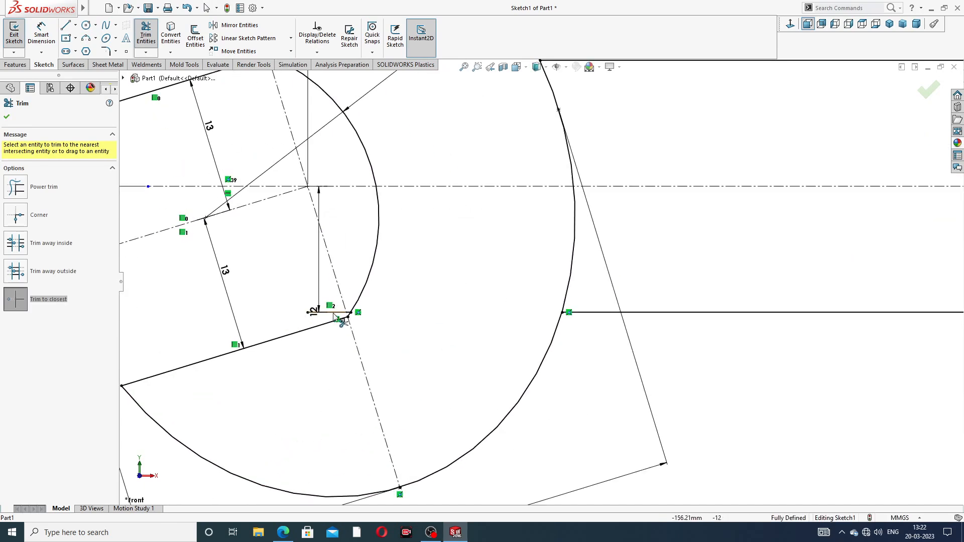
scroll(463, 312, up, 2)
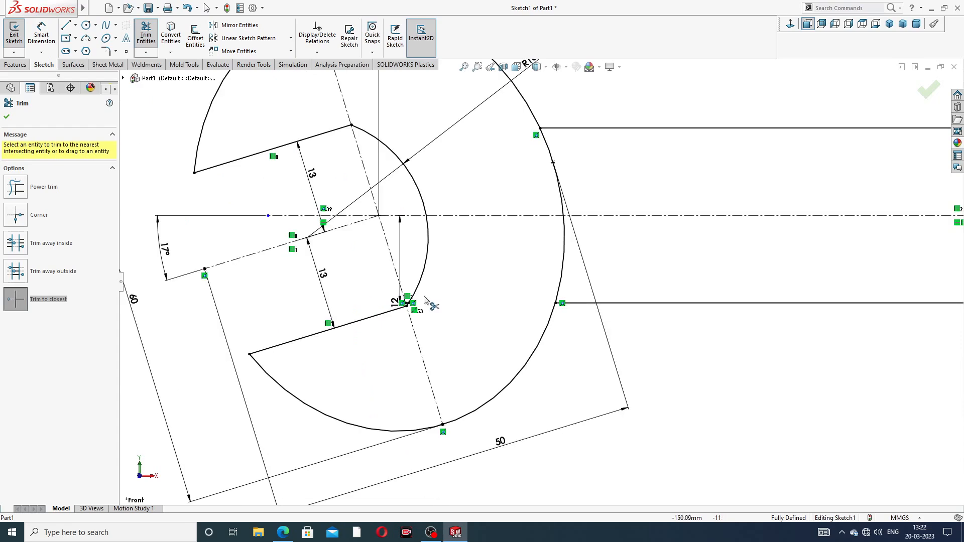
scroll(404, 306, down, 5)
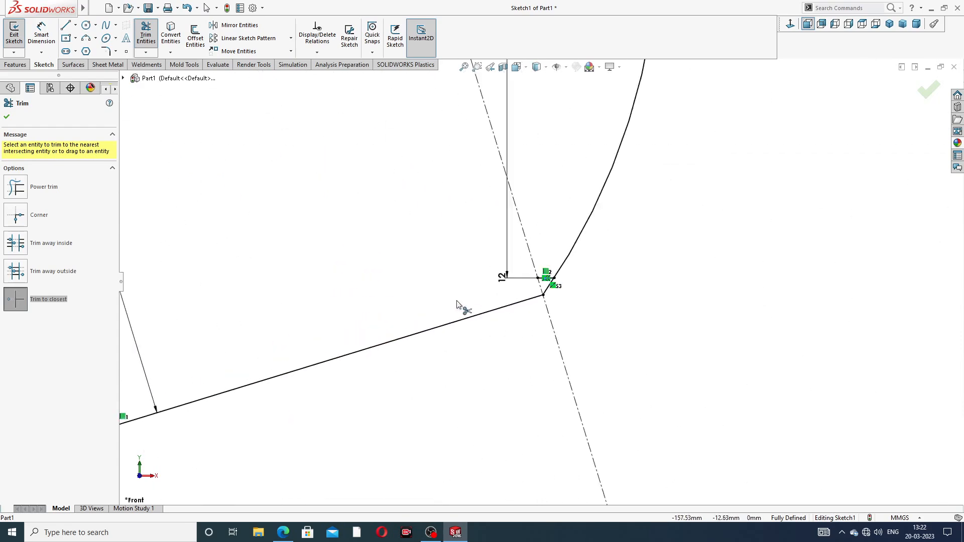
scroll(579, 277, down, 3)
click(583, 270)
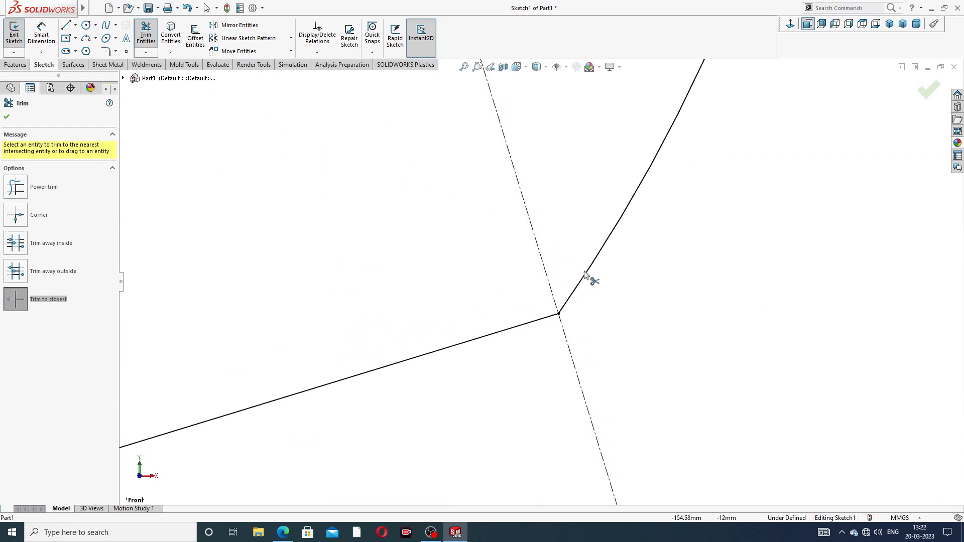
- Trim the handle lines' ends that extend into the ring end's outer circle
scroll(653, 231, up, 3)
scroll(678, 175, up, 6)
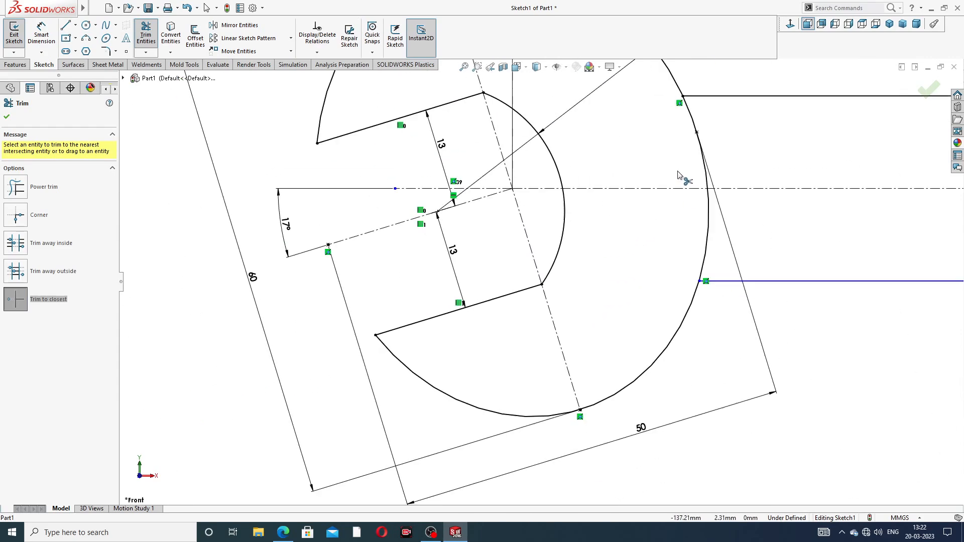
scroll(752, 267, down, 3)
scroll(700, 239, up, 4)
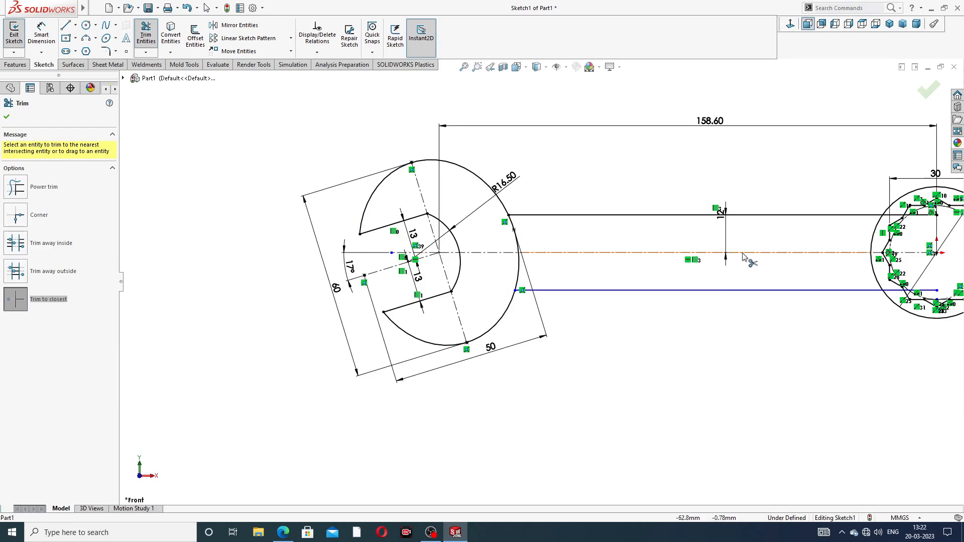
scroll(683, 251, down, 5)
scroll(673, 240, down, 3)
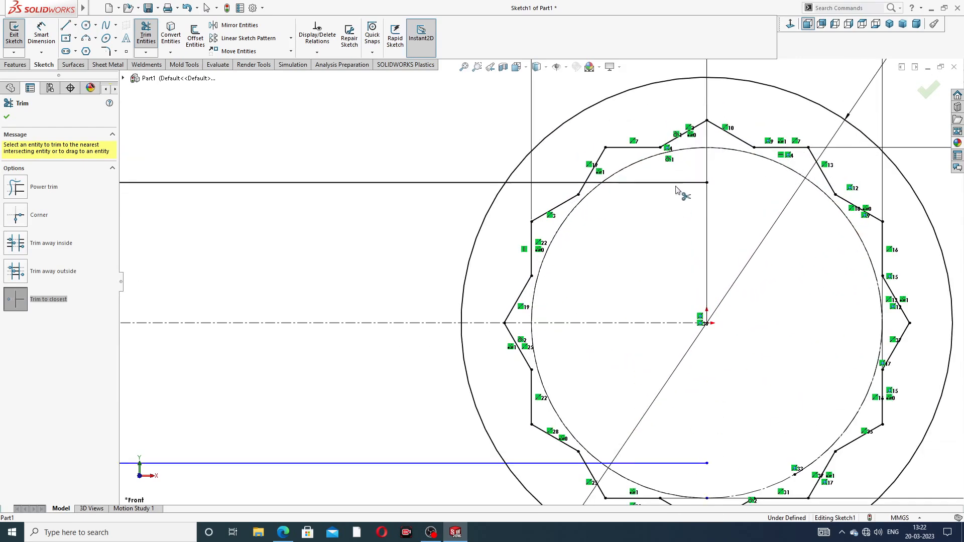
click(675, 183)
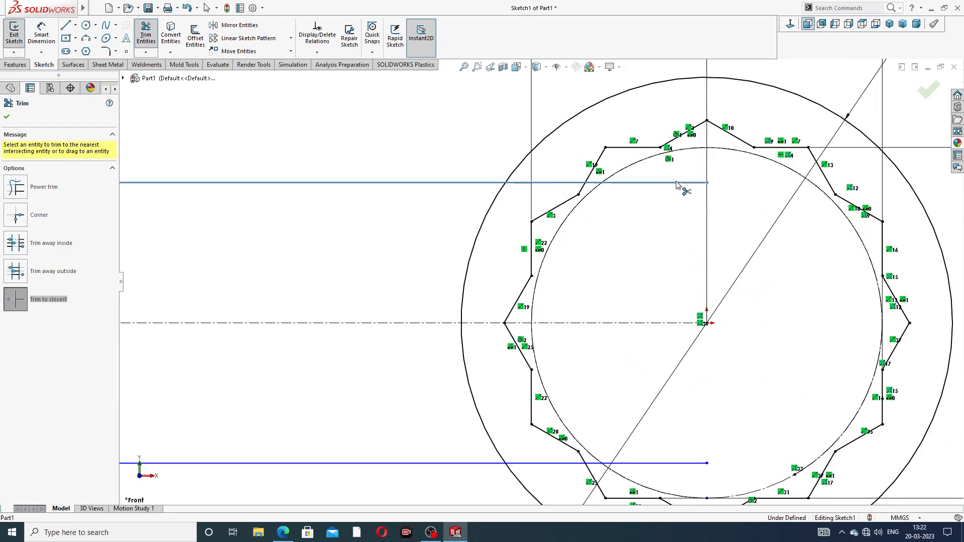
click(587, 183)
click(652, 463)
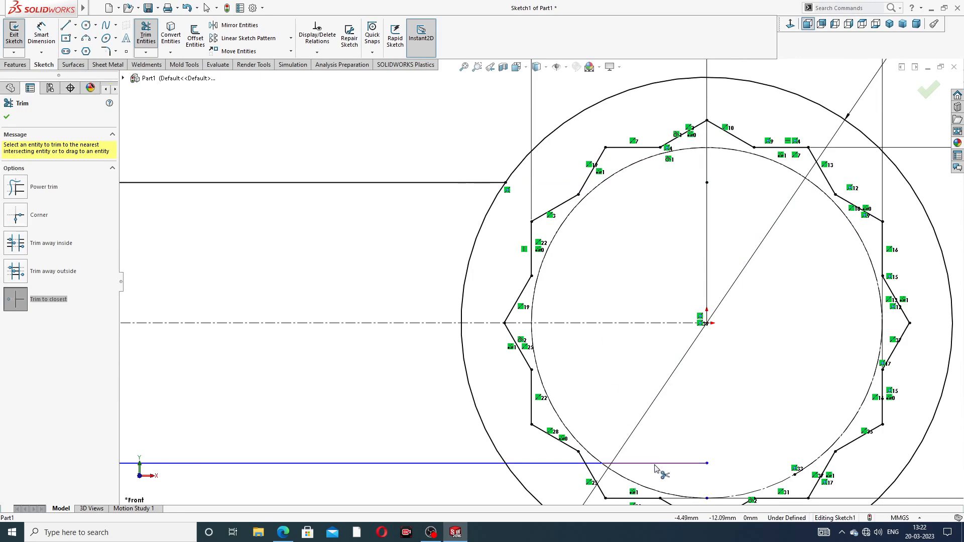
click(554, 463)
scroll(451, 407, up, 10)
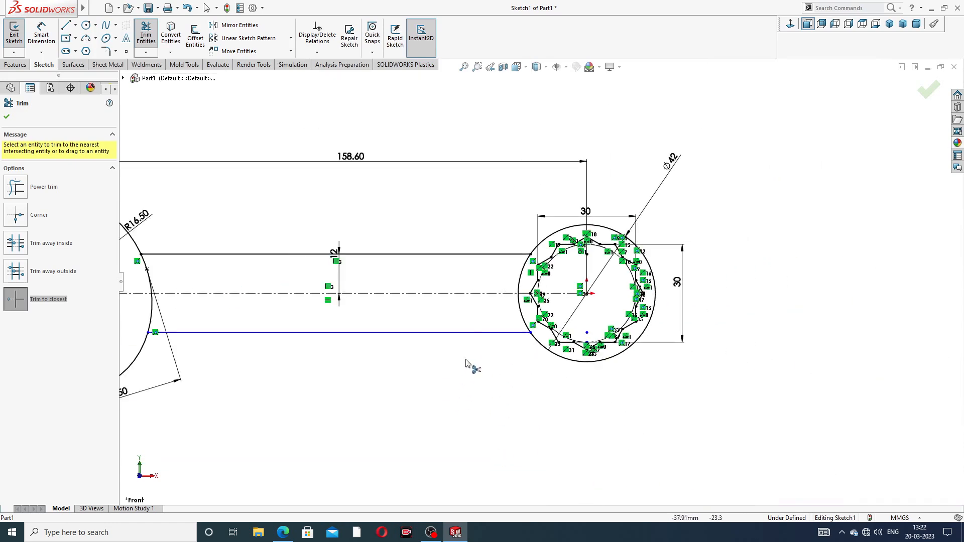
scroll(401, 322, down, 2)
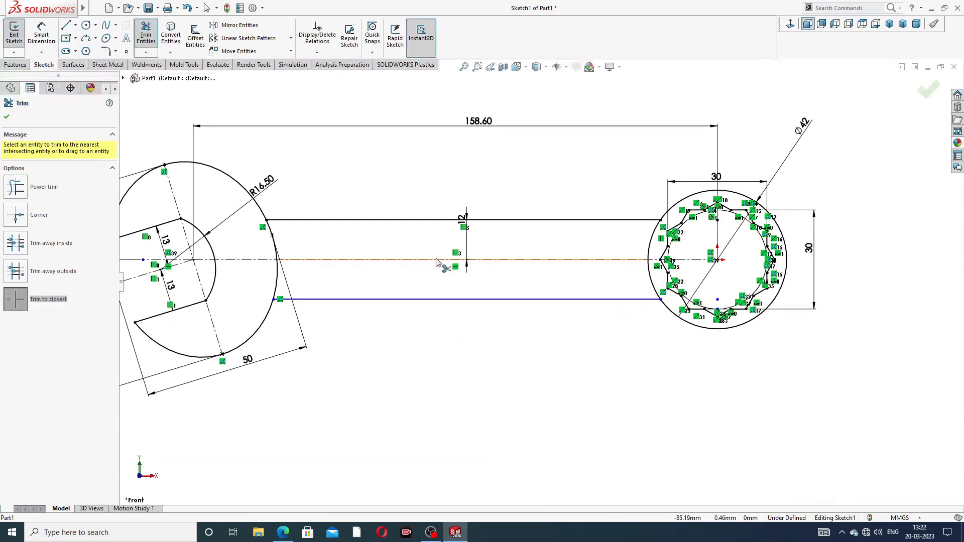
click(7, 118)
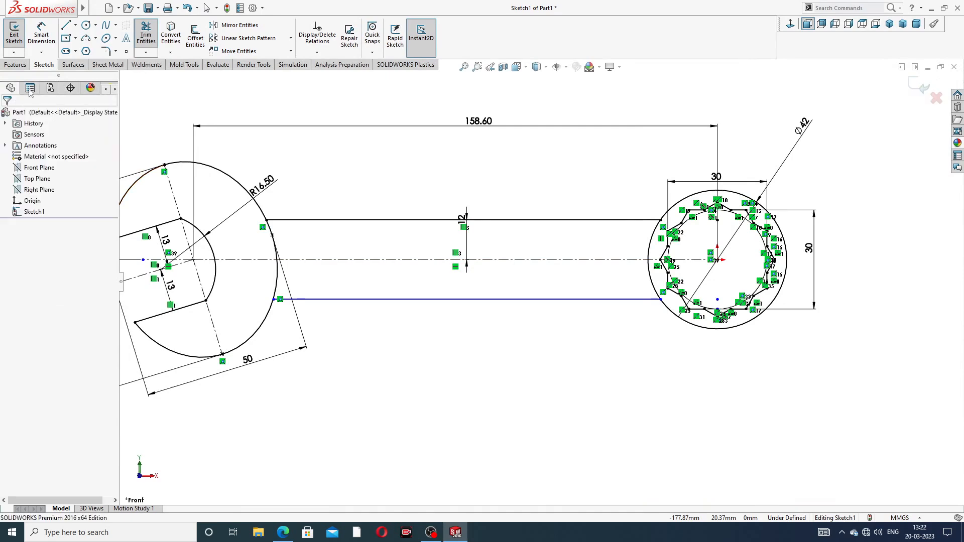
- Dimension the lower handle line's distance from the centerline as 12 mm
click(41, 33)
click(390, 260)
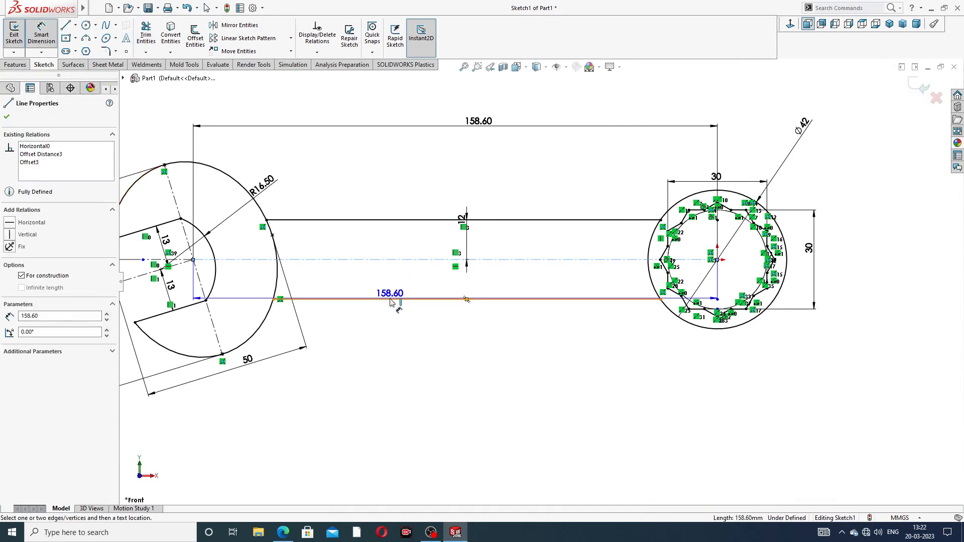
click(394, 299)
click(398, 285)
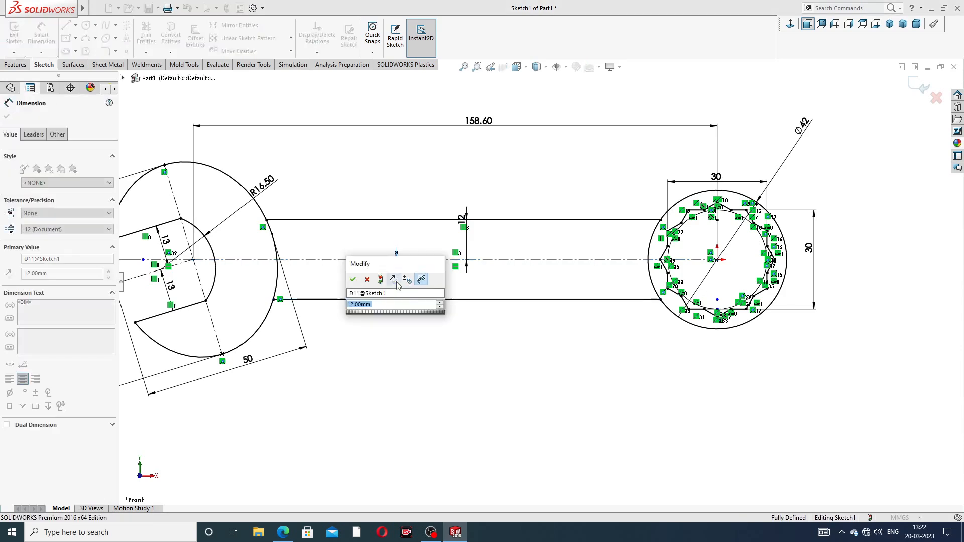
click(353, 279)
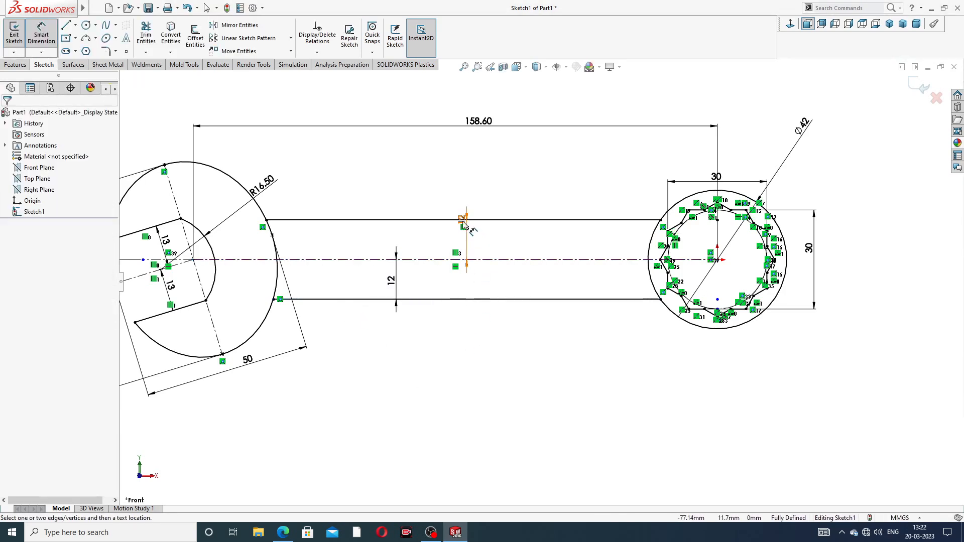
- Reposition the upper 12 mm handle dimension and exit the dimension tool
click(447, 241)
click(461, 338)
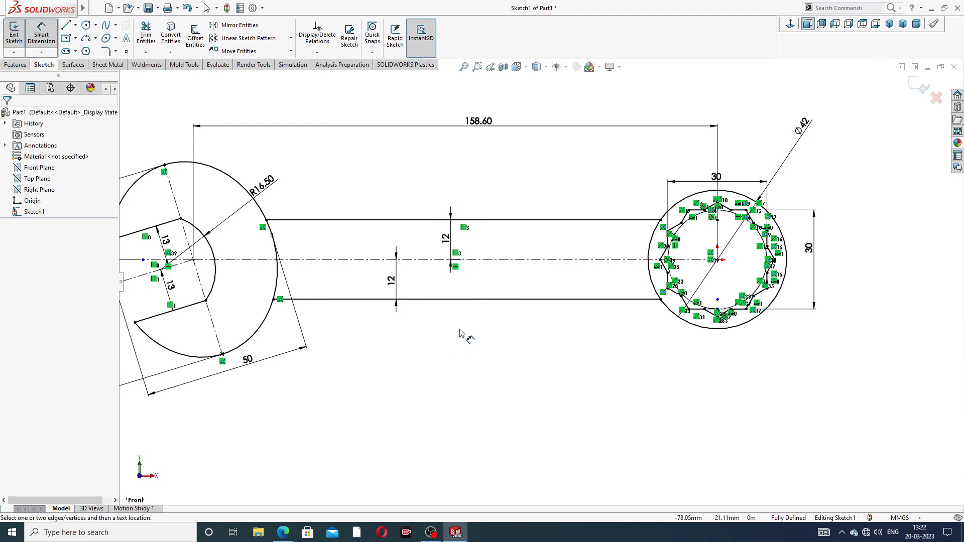
scroll(461, 307, up, 3)
scroll(381, 314, down, 3)
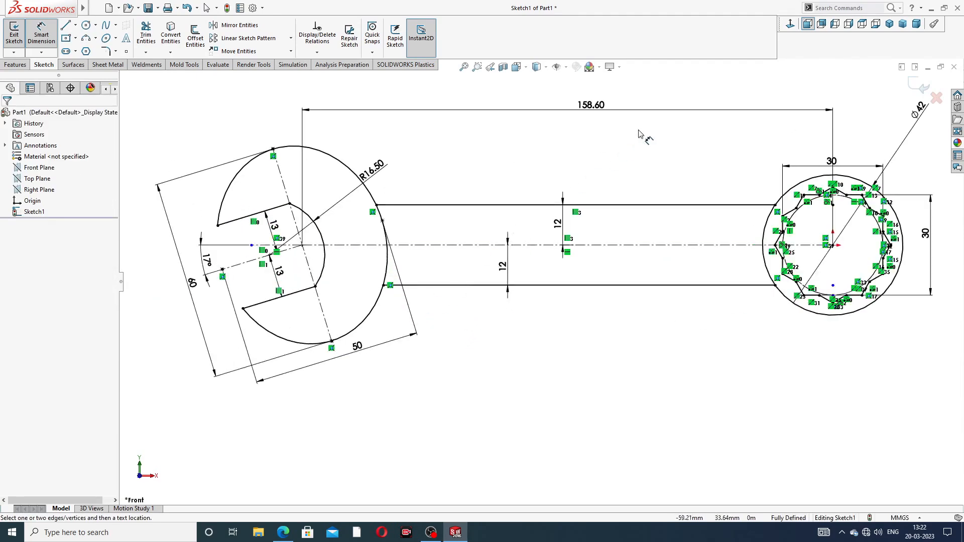
right_click(641, 131)
click(662, 149)
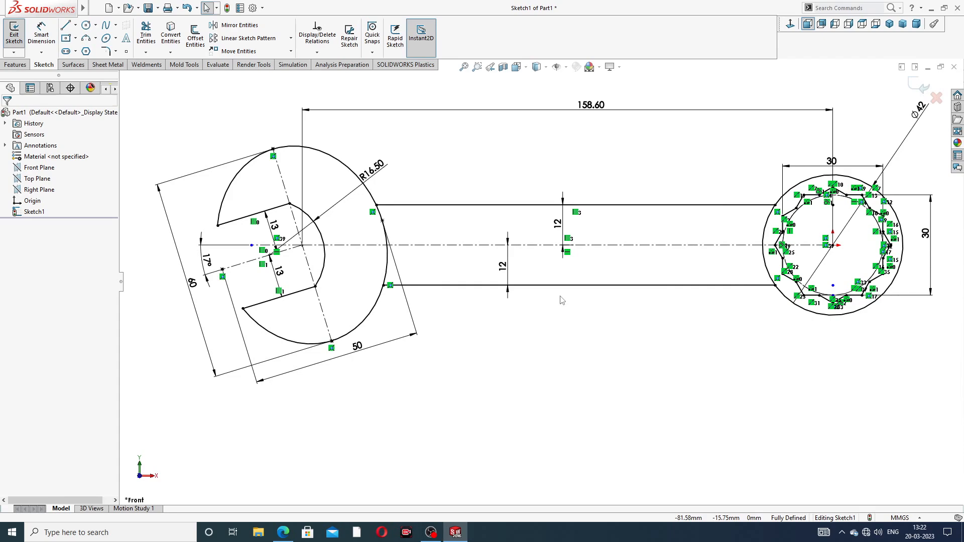
- Extrude the open-end and ring-end regions of the sketch 10 mm with a Mid Plane end condition
click(15, 65)
click(18, 35)
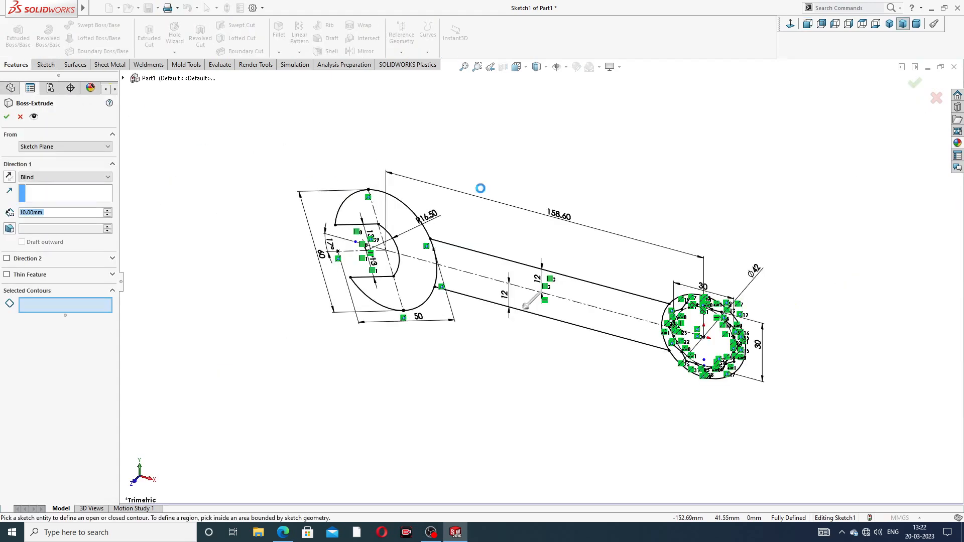
click(414, 239)
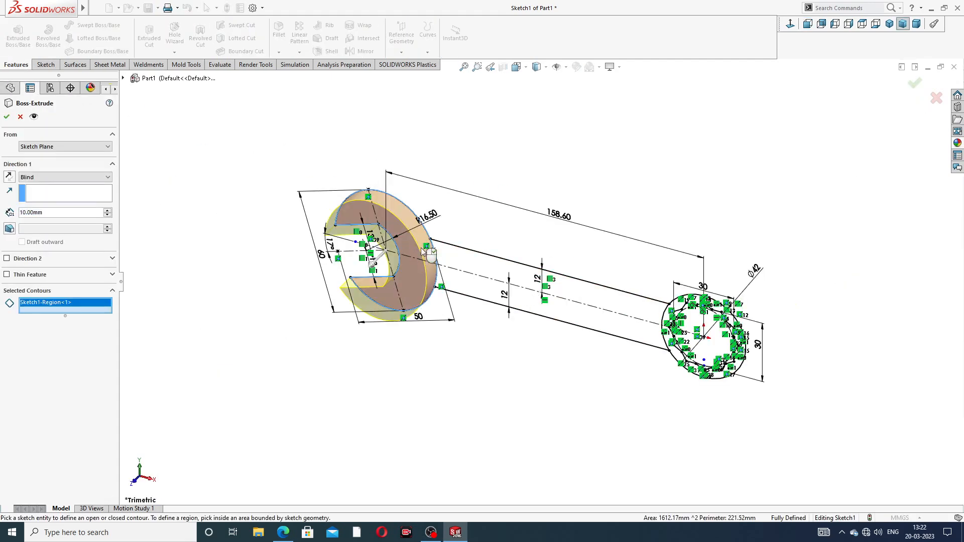
scroll(680, 322, down, 3)
scroll(680, 322, down, 2)
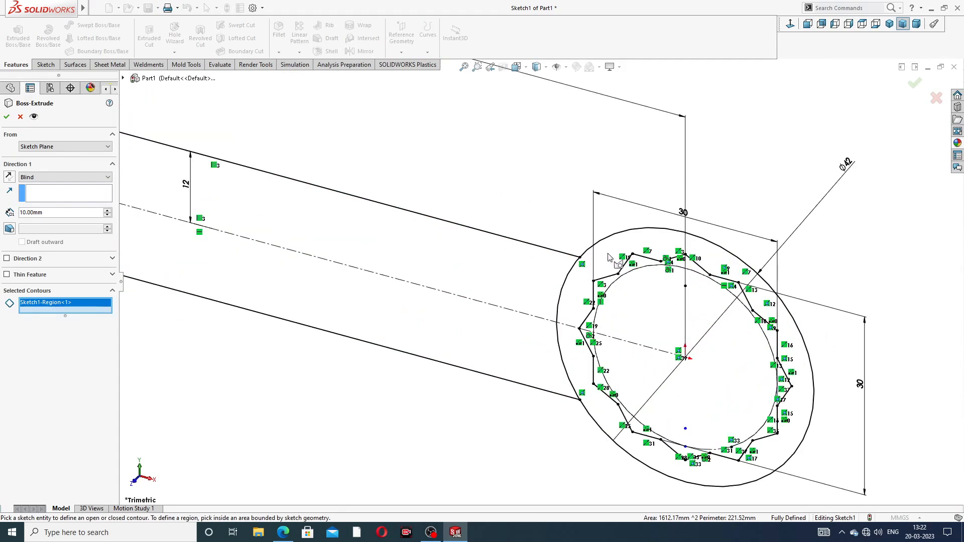
click(590, 275)
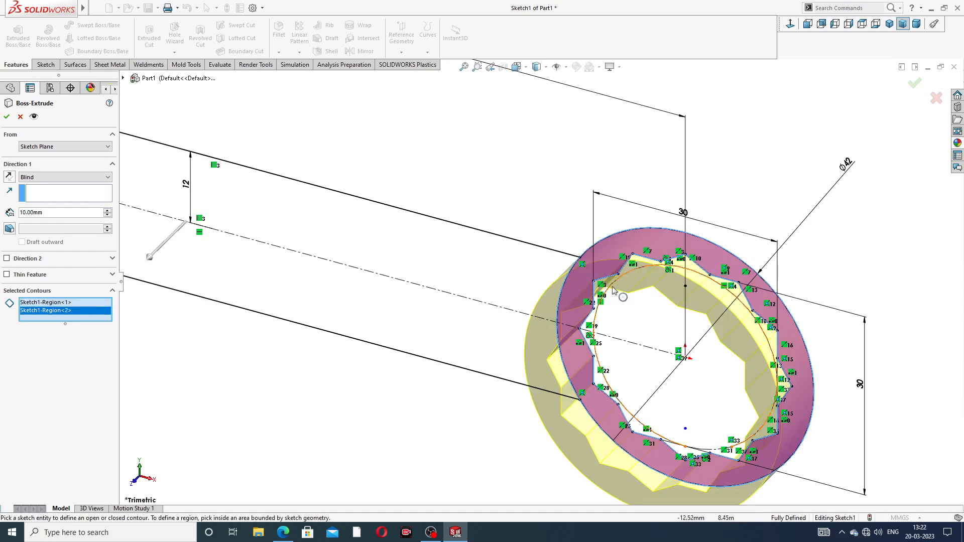
scroll(622, 288, up, 3)
scroll(550, 277, up, 2)
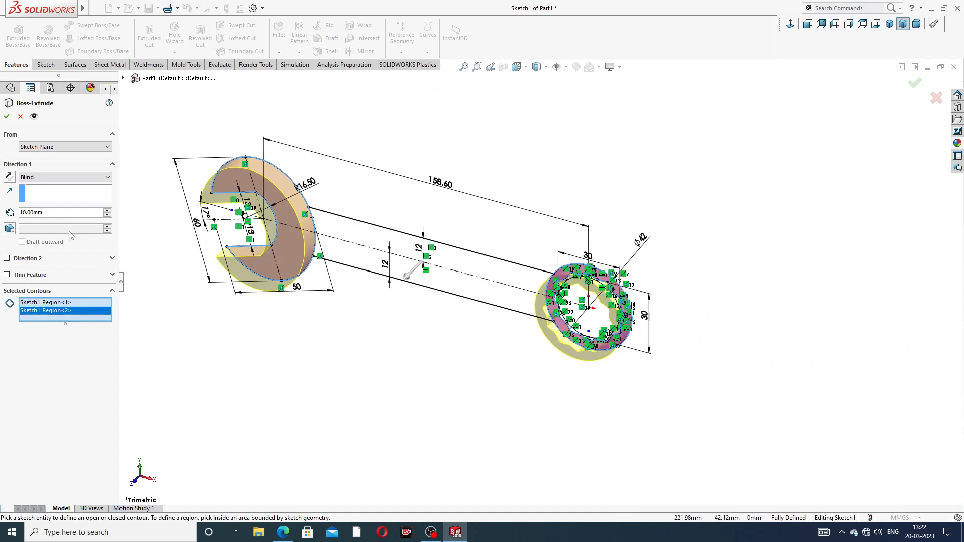
click(65, 177)
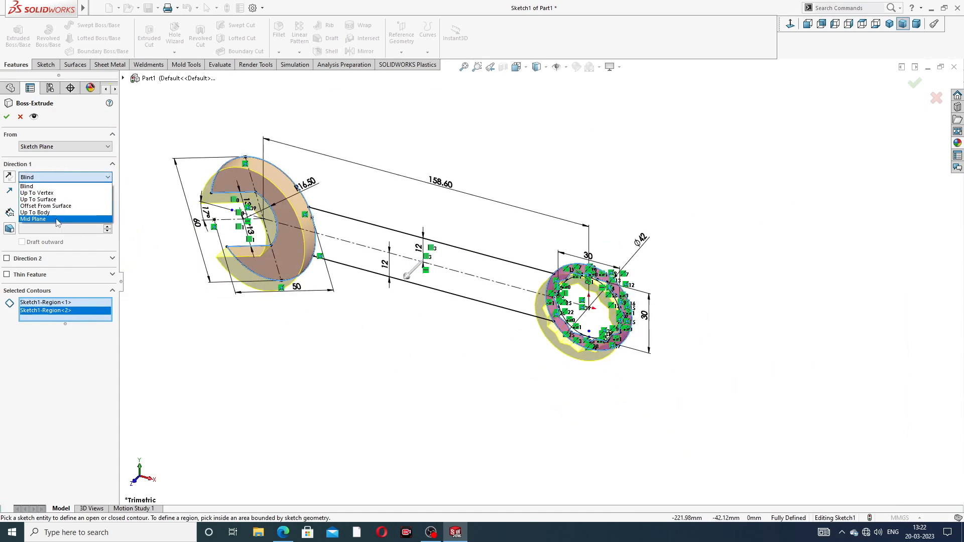
click(50, 212)
click(284, 532)
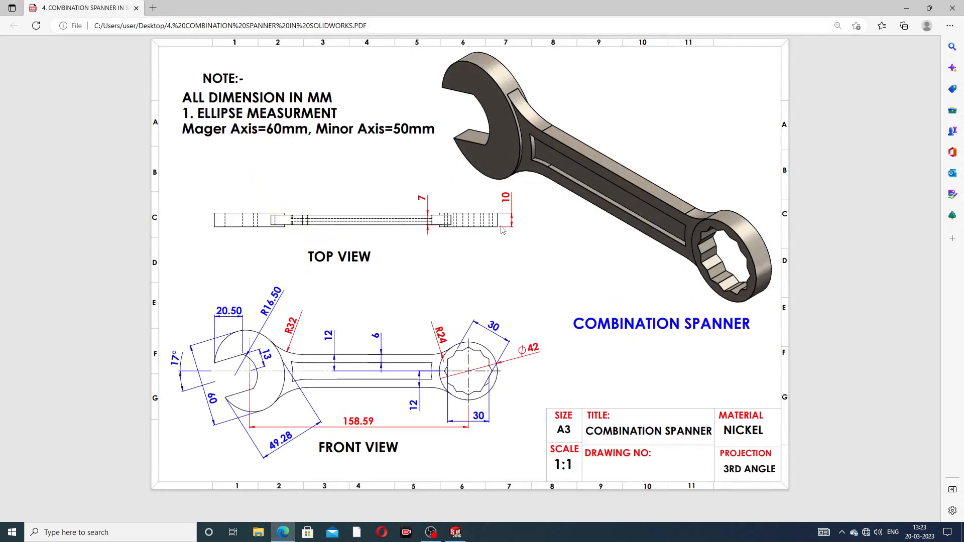
click(283, 532)
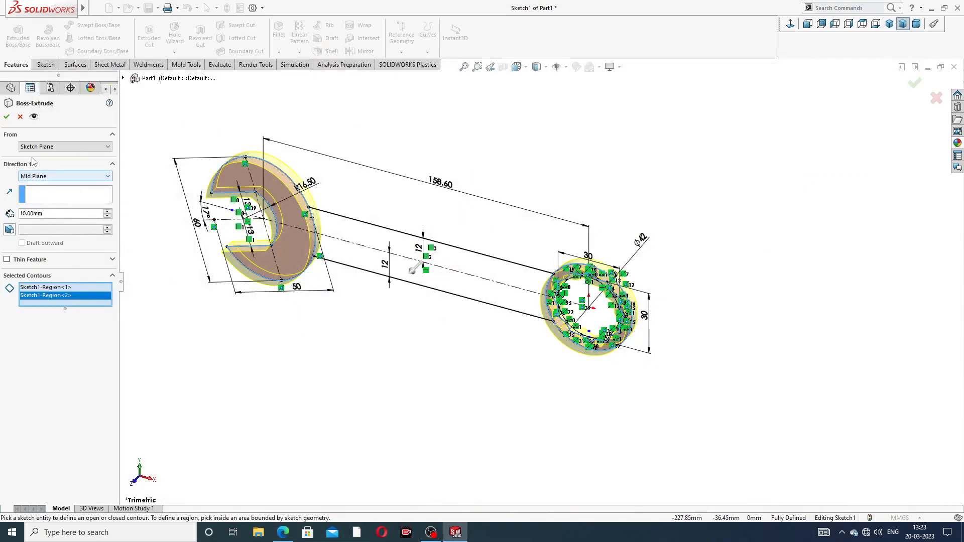
click(7, 117)
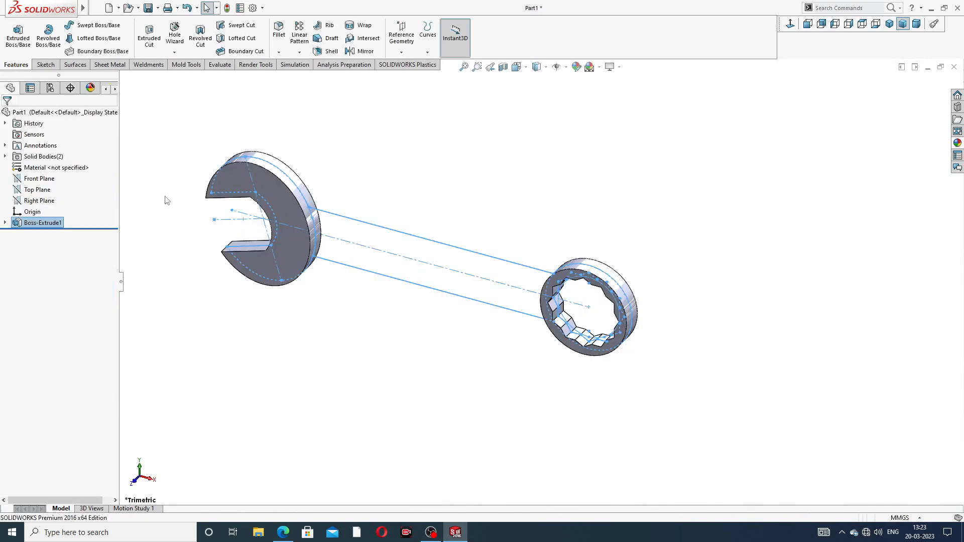
- Extrude the handle region of Sketch1 7 mm with a Mid Plane end condition, merged with the existing body
click(5, 223)
click(45, 234)
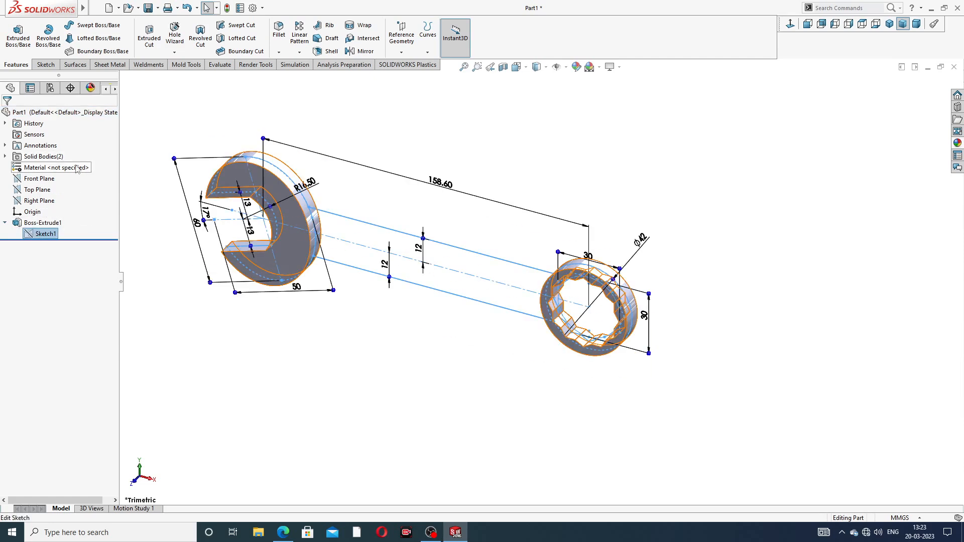
click(18, 35)
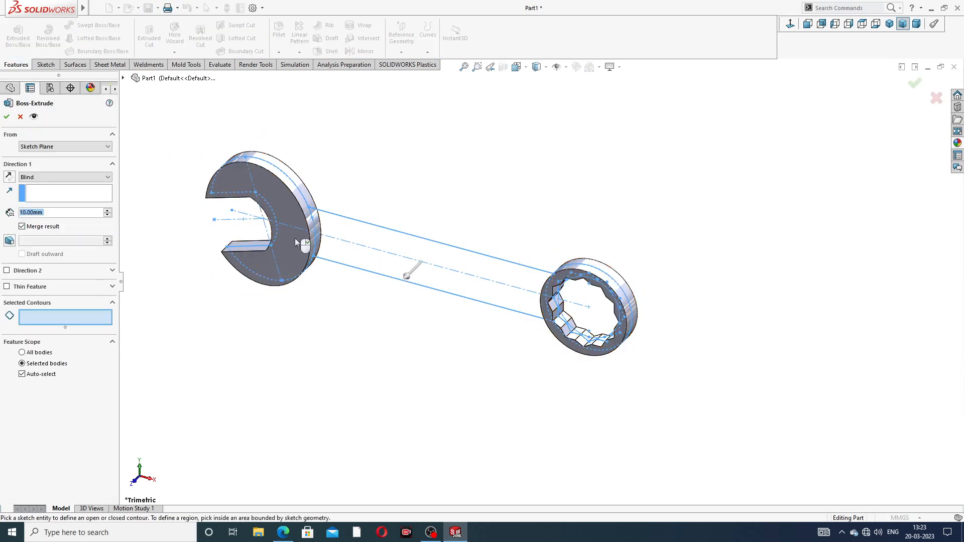
click(396, 263)
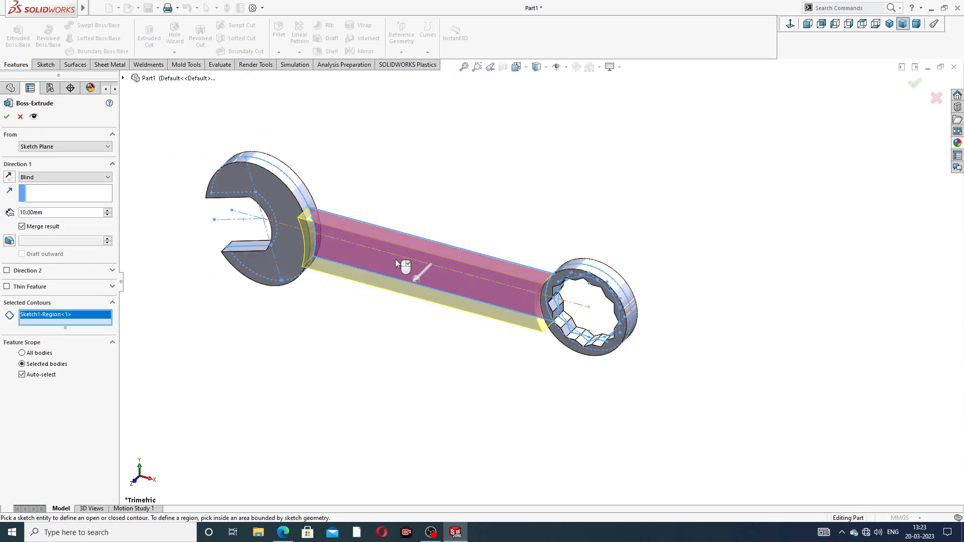
click(94, 178)
click(67, 226)
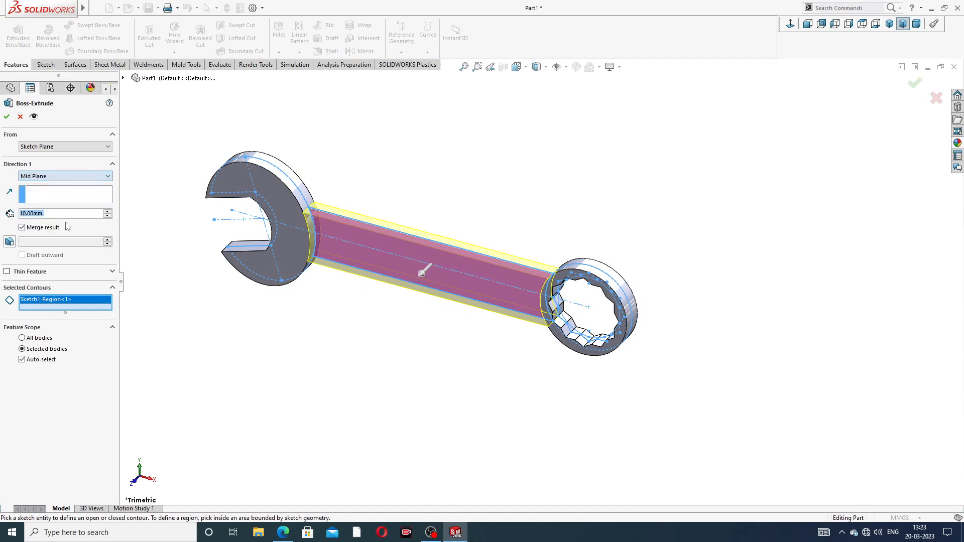
text(7)
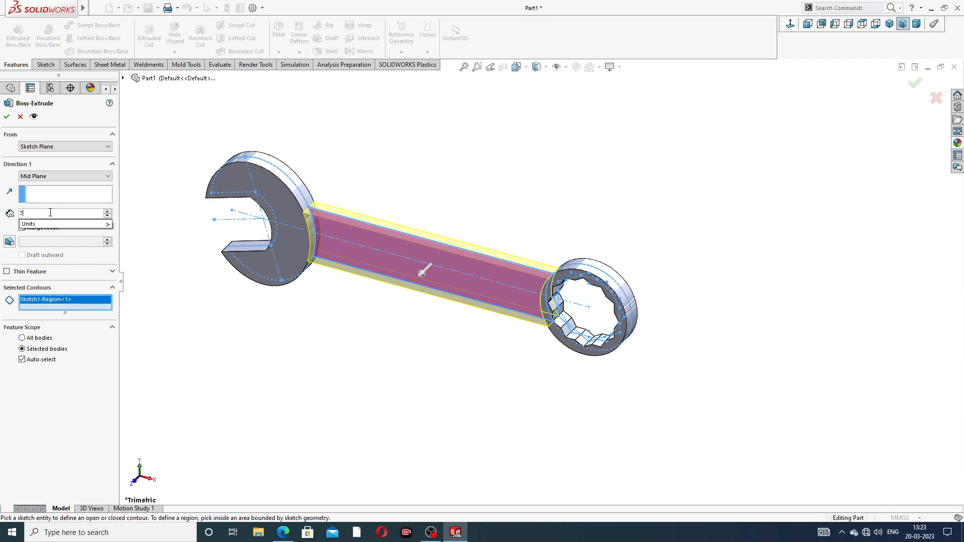
key(Return)
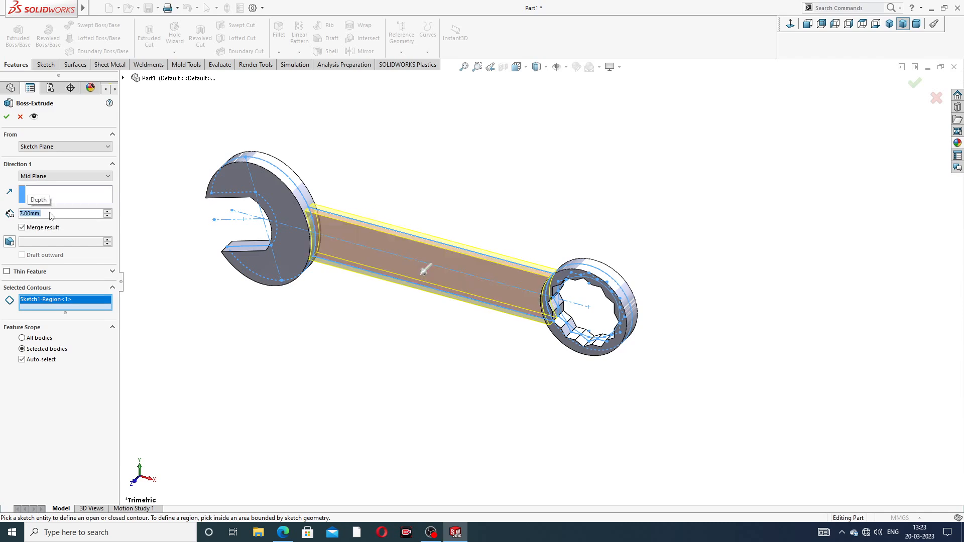
click(7, 117)
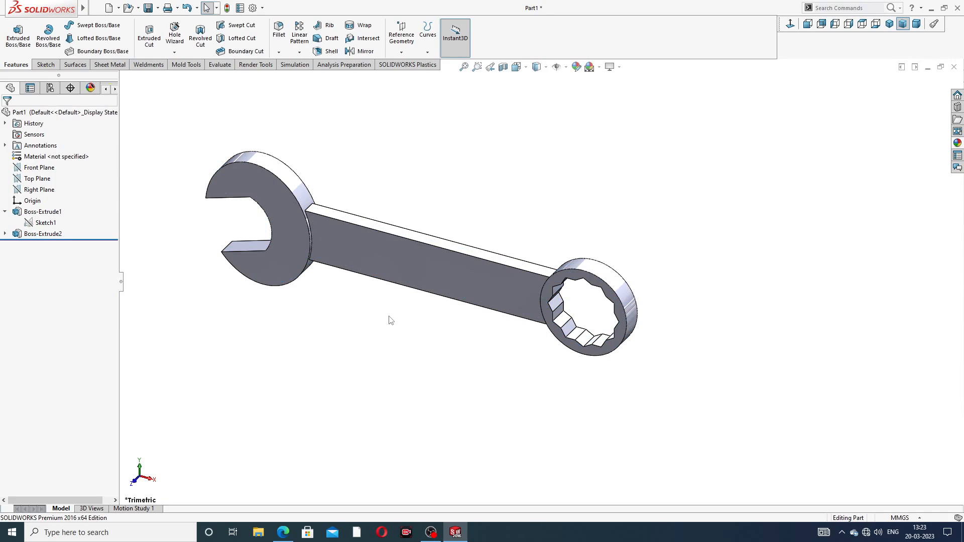
- Apply the polished nickel appearance to the spanner and switch to an isometric view
middle_drag(391, 321, 377, 254)
scroll(415, 281, down, 3)
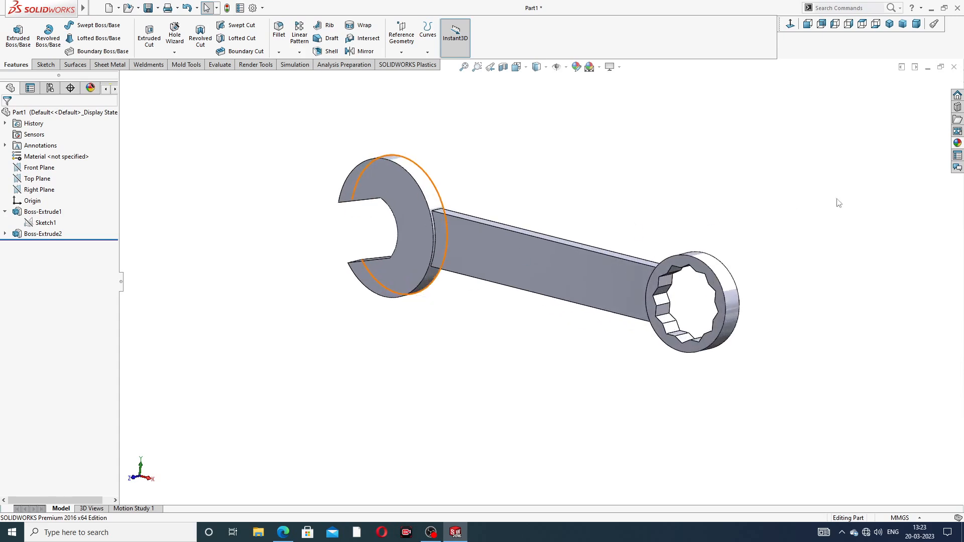
click(957, 143)
double_click(899, 312)
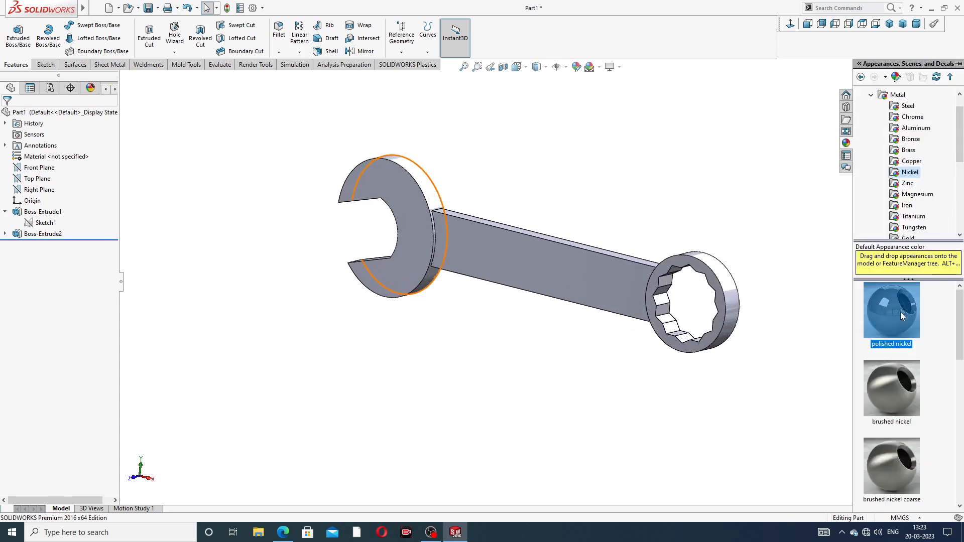
drag(882, 316, 493, 296)
mouse_move(493, 296)
middle_down()
mouse_move(413, 274)
mouse_move(475, 276)
mouse_move(477, 287)
middle_up()
scroll(427, 245, down, 1)
scroll(427, 242, down, 1)
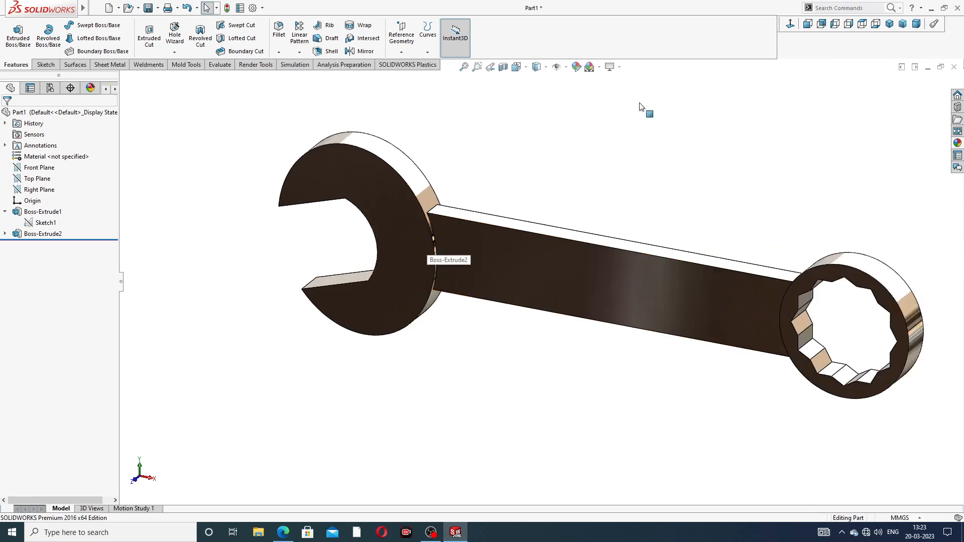
scroll(639, 128, up, 2)
click(889, 24)
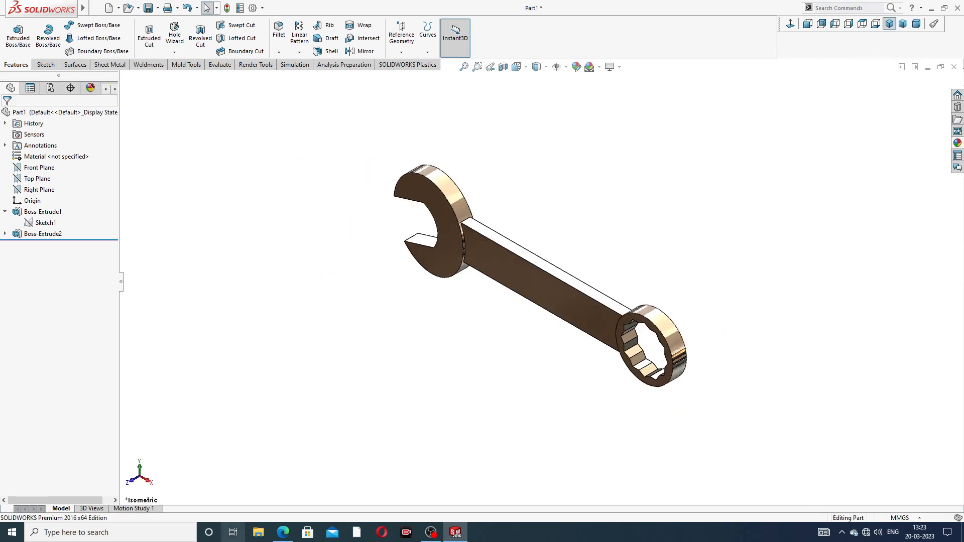
- Fillet both edges where the handle meets the open end with a 32 mm radius
click(283, 532)
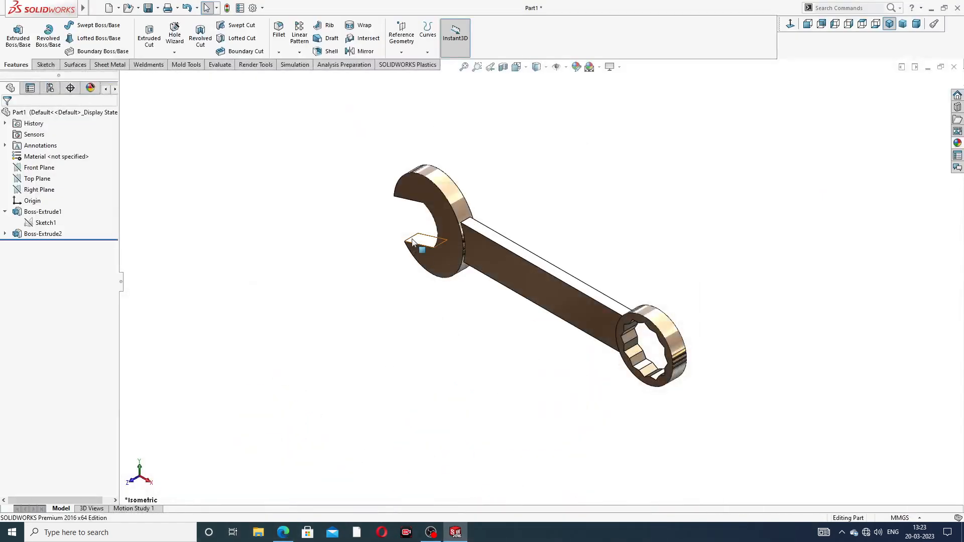
click(278, 31)
text(32)
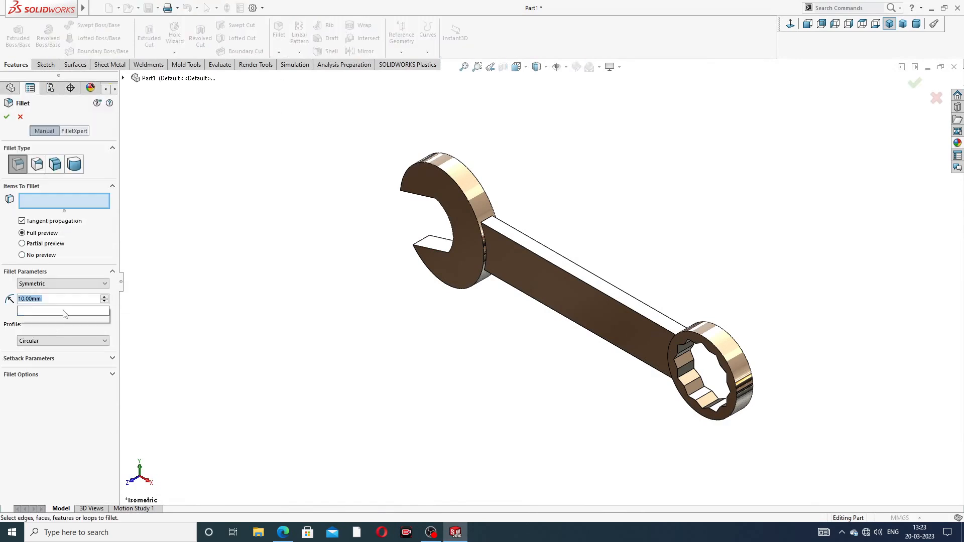
key(Return)
scroll(447, 313, down, 2)
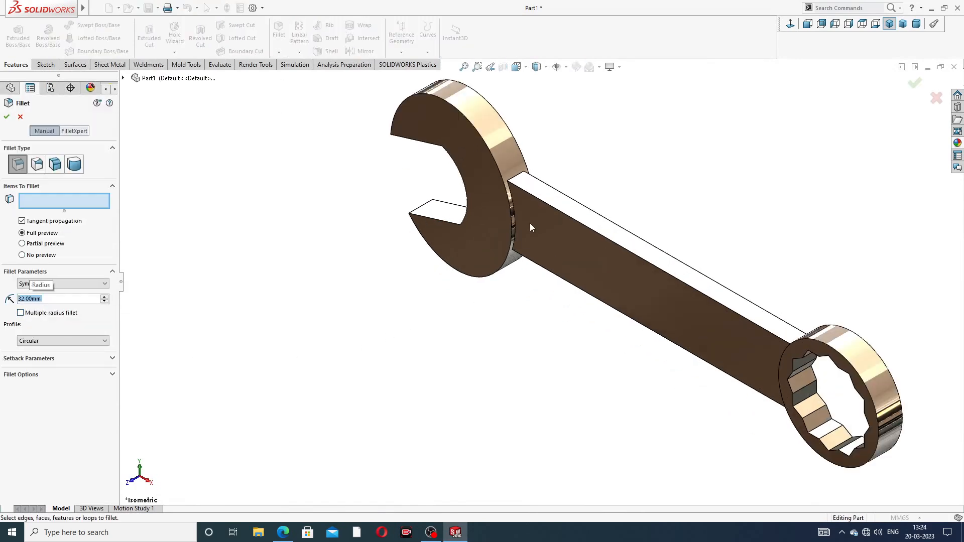
click(520, 179)
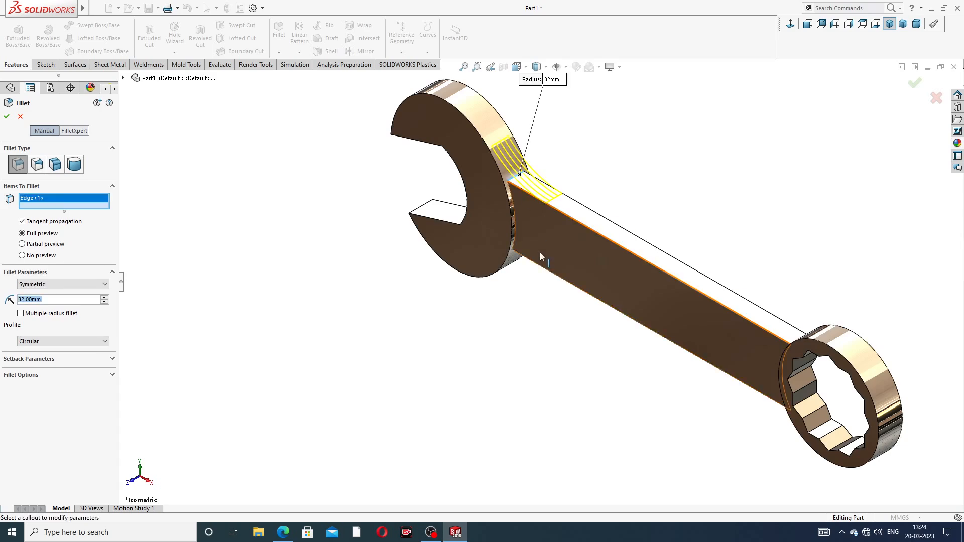
scroll(507, 325, down, 4)
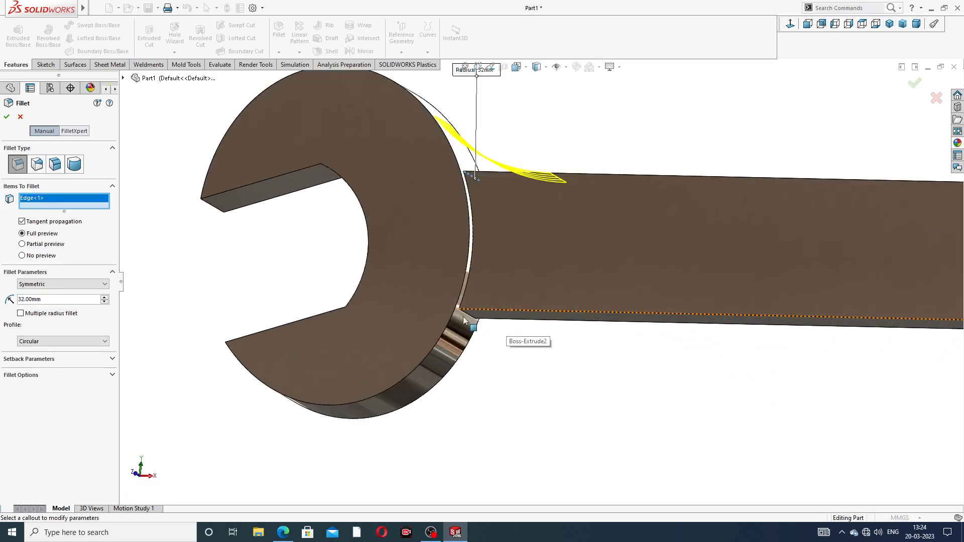
click(506, 323)
scroll(529, 271, up, 3)
scroll(529, 272, up, 1)
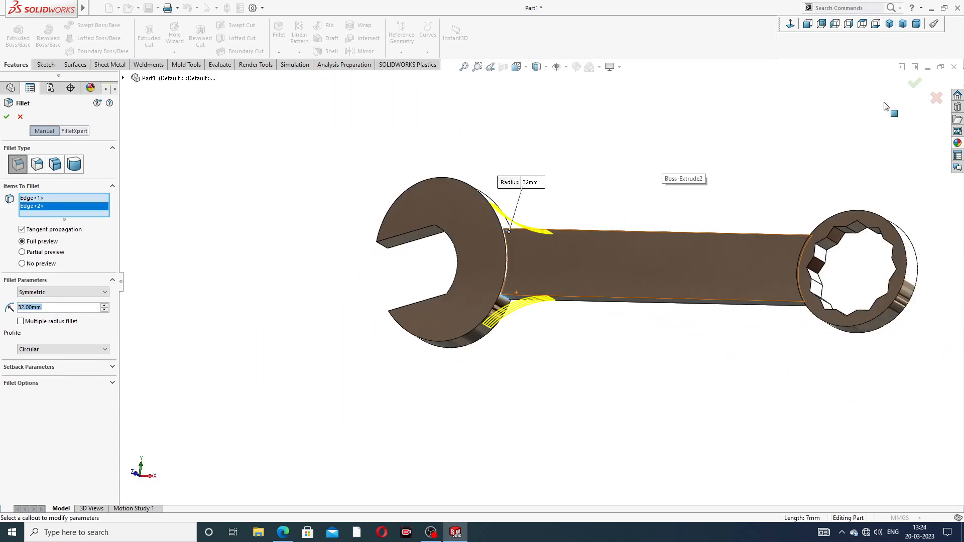
click(915, 82)
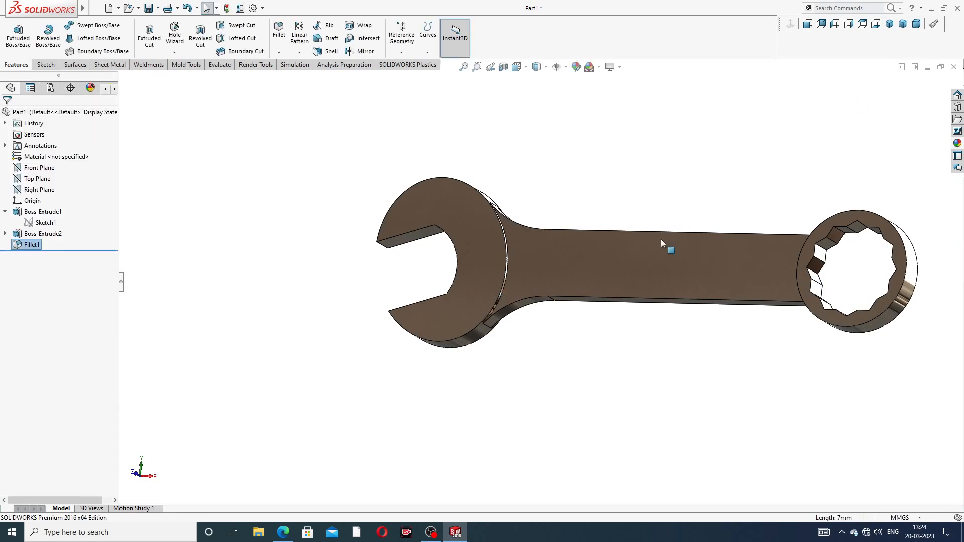
- Fillet both edges where the handle meets the ring end with a 24 mm radius
middle_drag(568, 158, 522, 250)
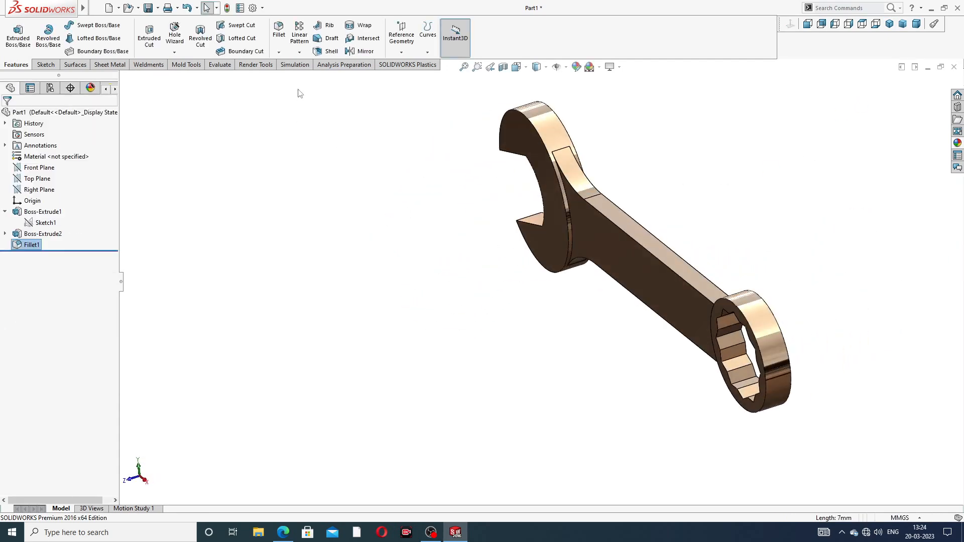
click(278, 31)
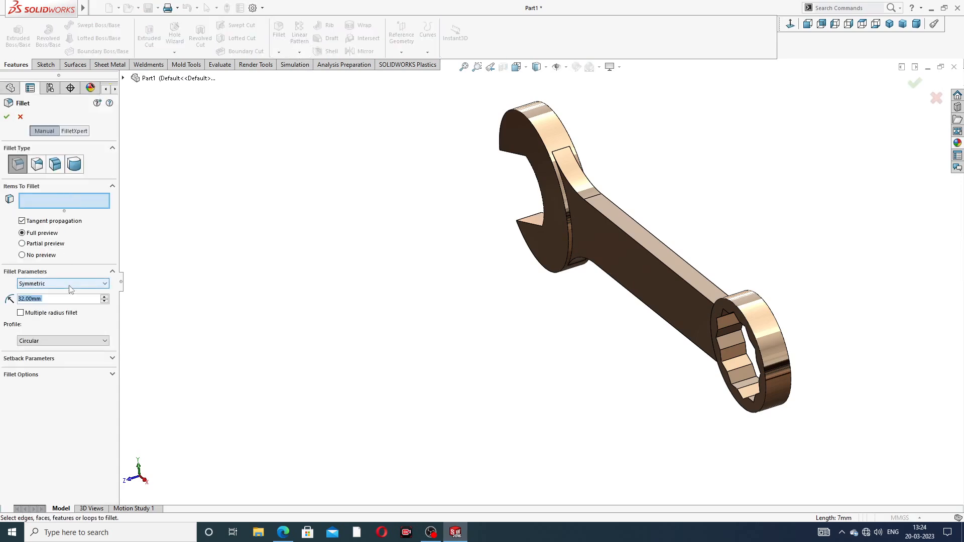
text(24)
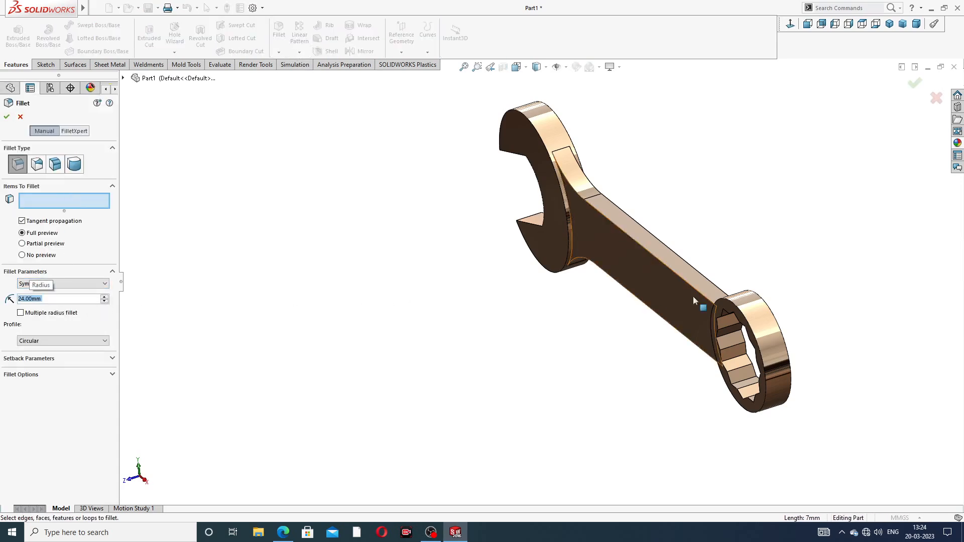
middle_drag(750, 287, 831, 294)
scroll(831, 293, down, 3)
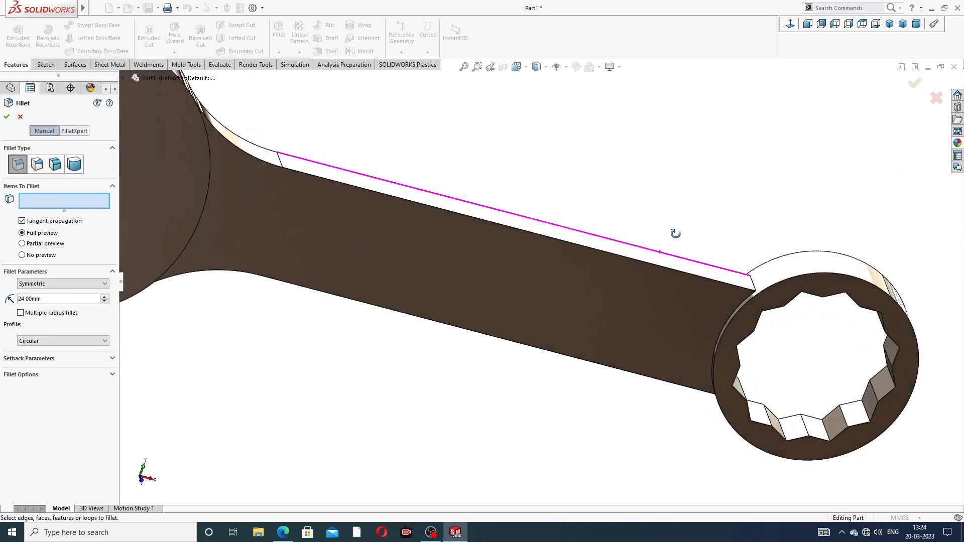
click(755, 286)
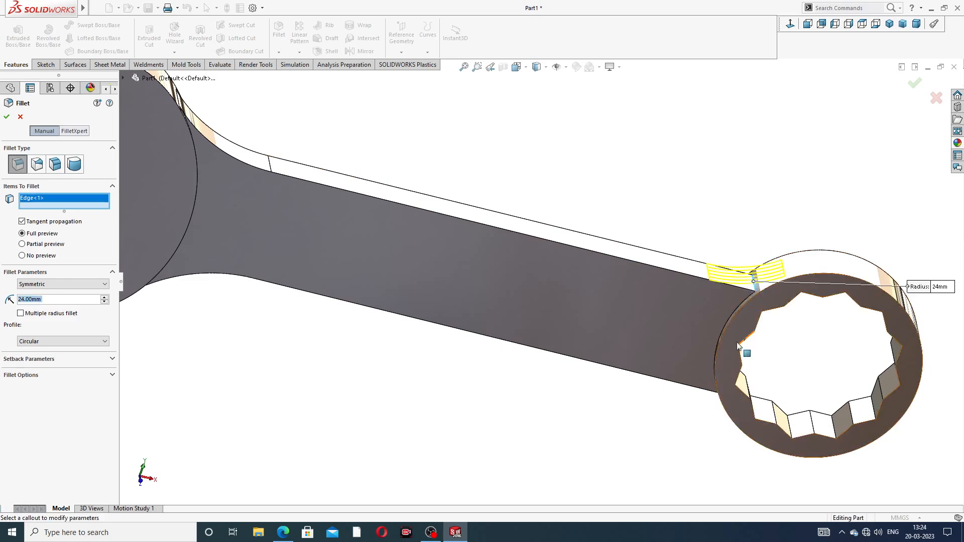
middle_drag(754, 286, 723, 354)
click(713, 406)
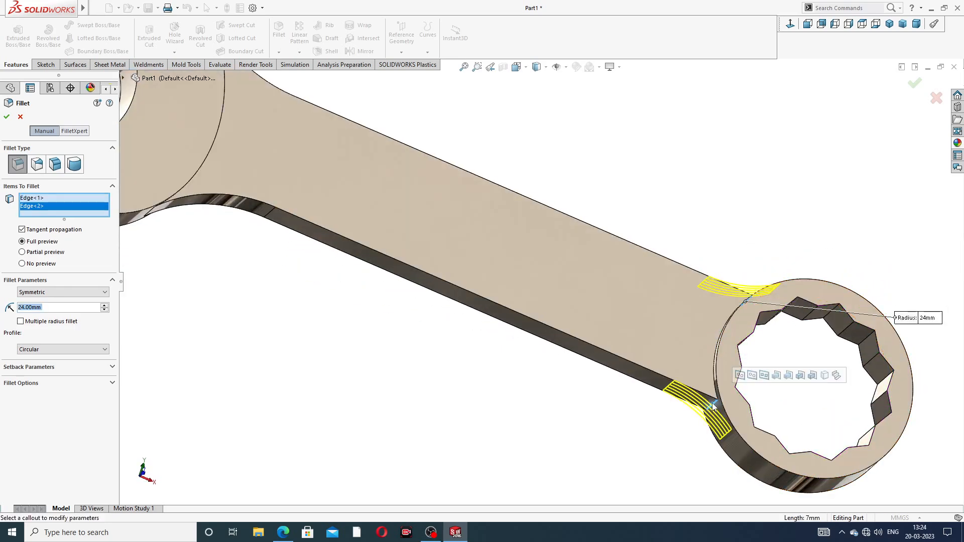
click(913, 85)
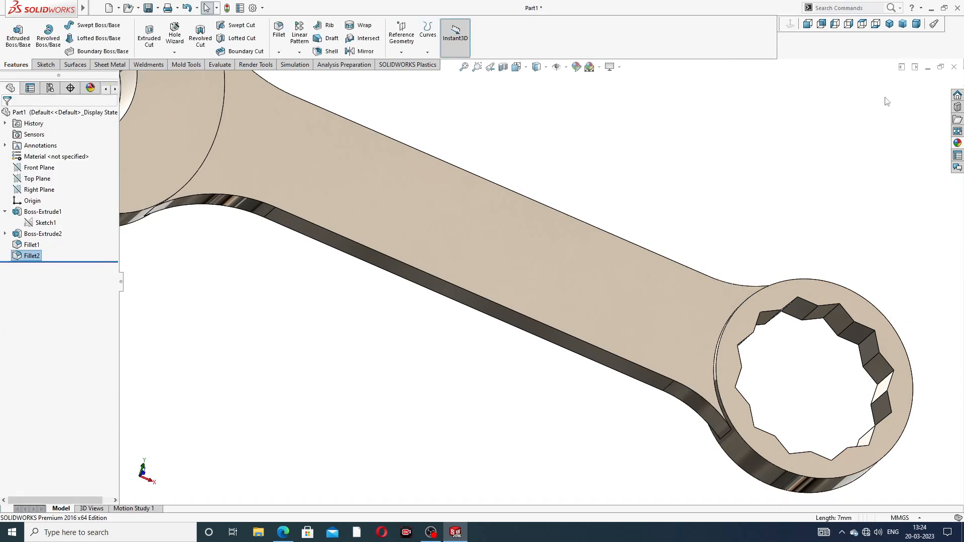
scroll(622, 247, up, 5)
mouse_move(508, 145)
middle_down()
mouse_move(398, 196)
mouse_move(447, 233)
mouse_move(413, 220)
middle_up()
scroll(424, 226, down, 3)
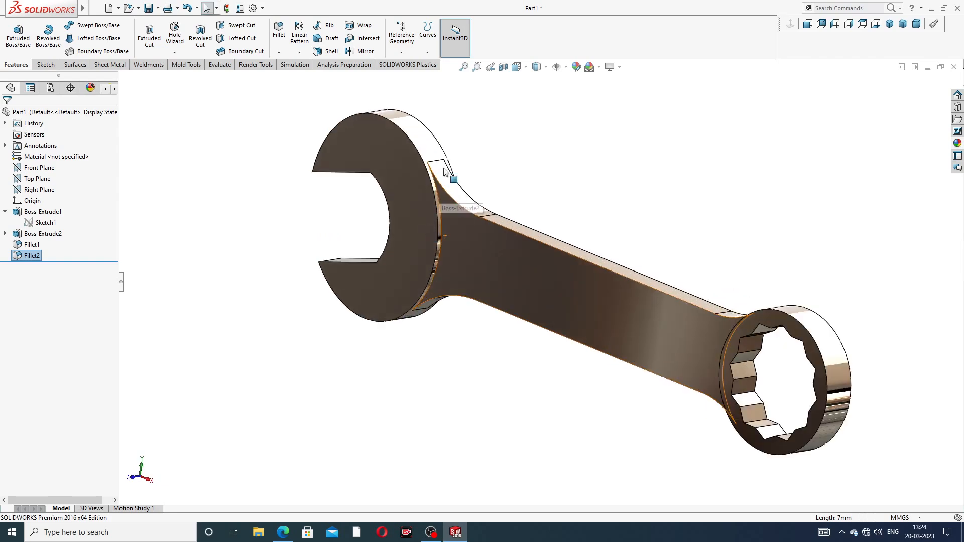
- Fillet the four edges where the handle steps down from both spanner ends with a 0.5 mm radius
click(279, 31)
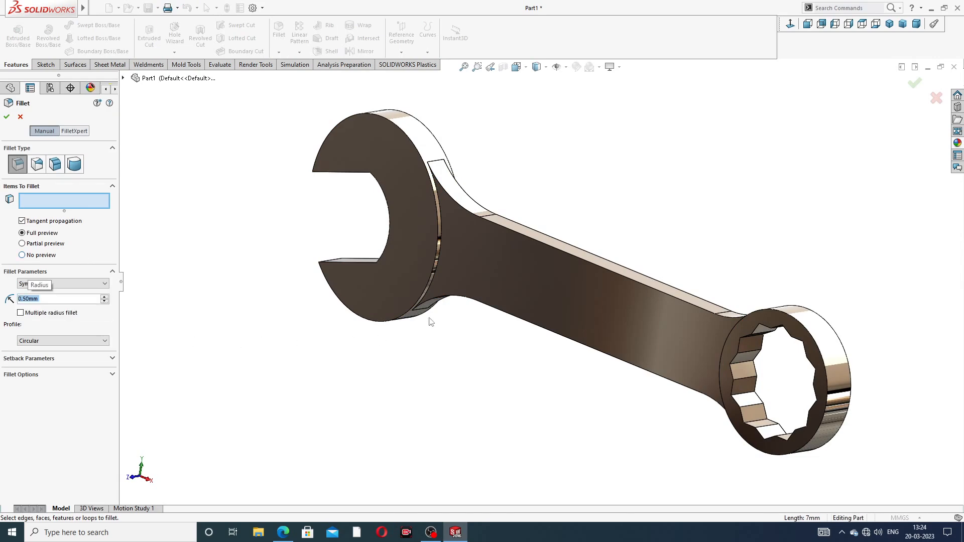
scroll(465, 273, down, 5)
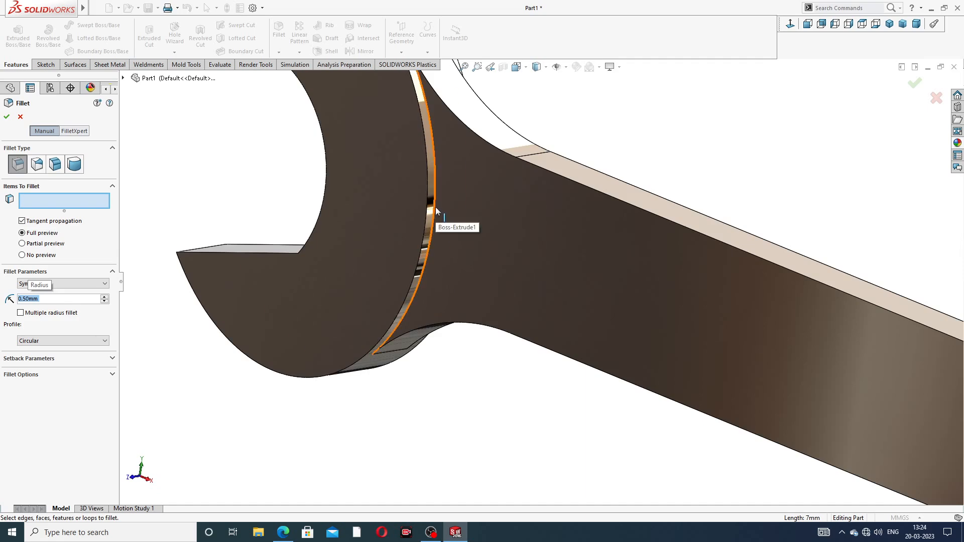
click(436, 207)
scroll(596, 147, up, 3)
middle_drag(573, 133, 480, 163)
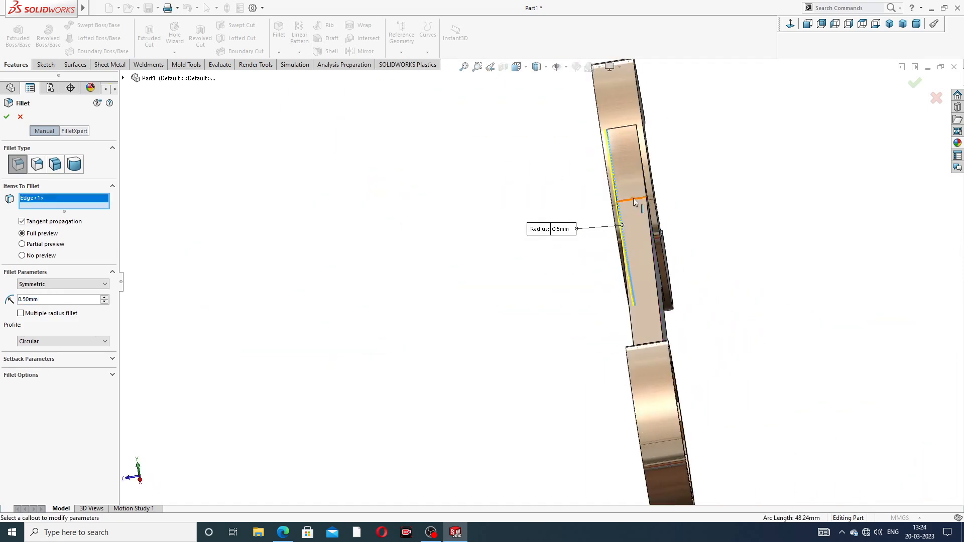
middle_drag(634, 197, 688, 367)
click(614, 178)
scroll(674, 369, down, 3)
scroll(688, 367, down, 3)
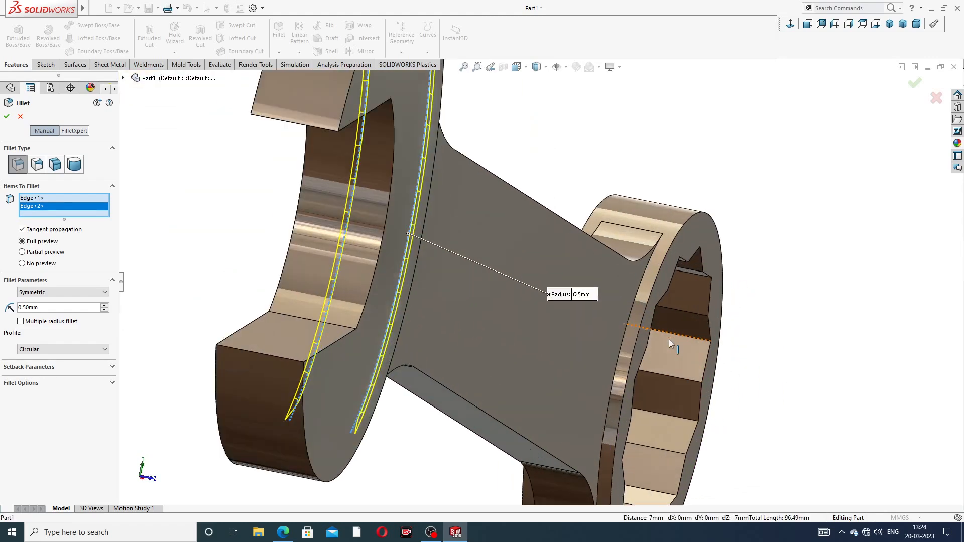
click(634, 304)
scroll(634, 304, up, 3)
middle_drag(548, 313, 605, 335)
scroll(361, 239, down, 3)
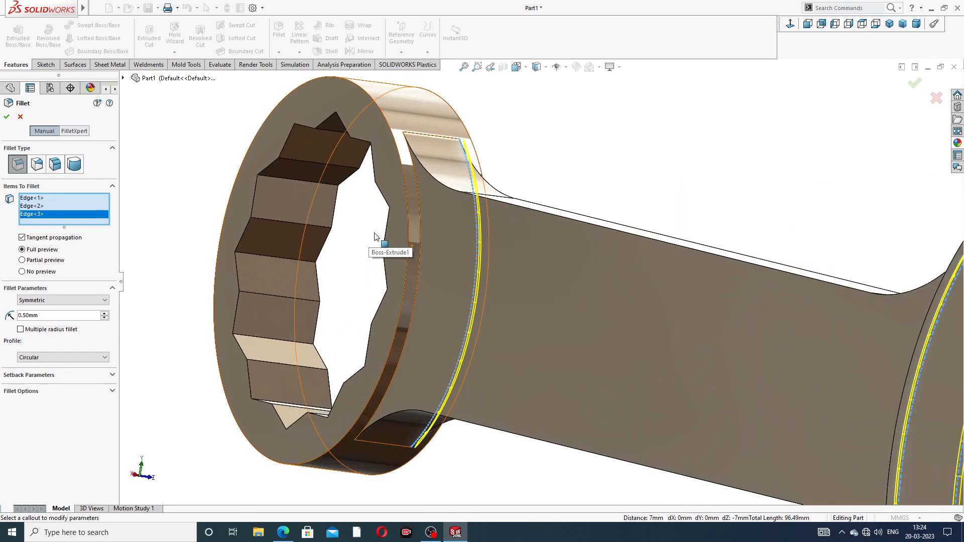
click(420, 218)
scroll(570, 190, up, 3)
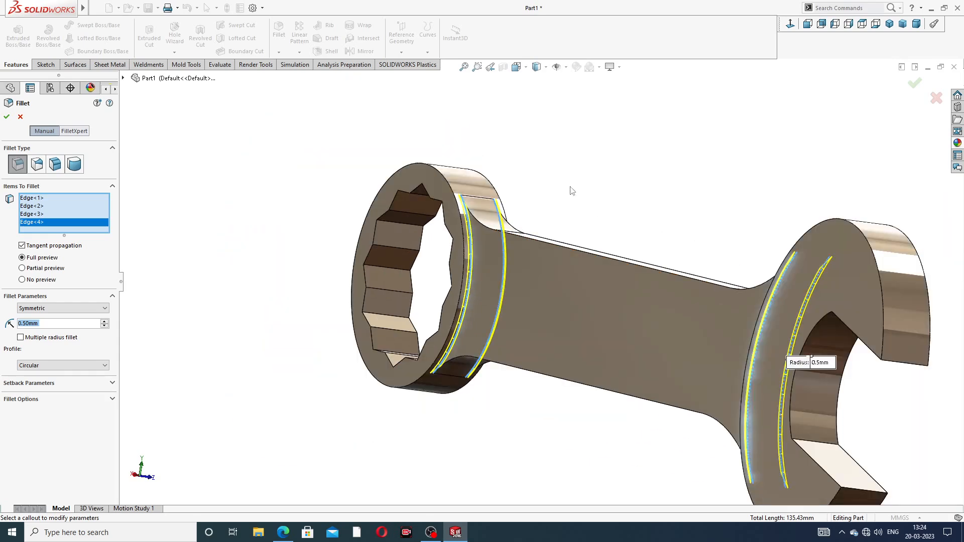
click(915, 84)
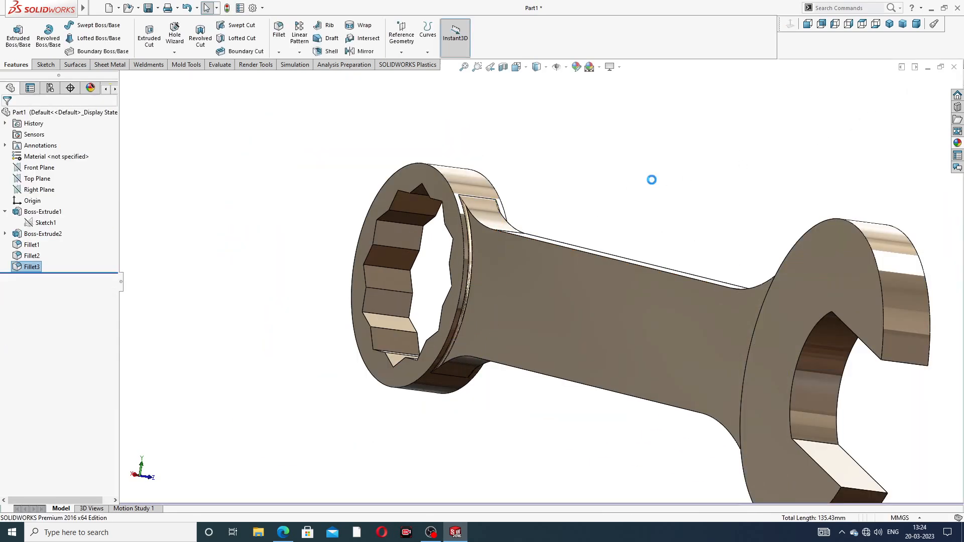
- Switch to the combination spanner drawing PDF in the browser to check the dimensions
scroll(631, 241, up, 3)
middle_drag(631, 241, 553, 251)
scroll(554, 251, up, 3)
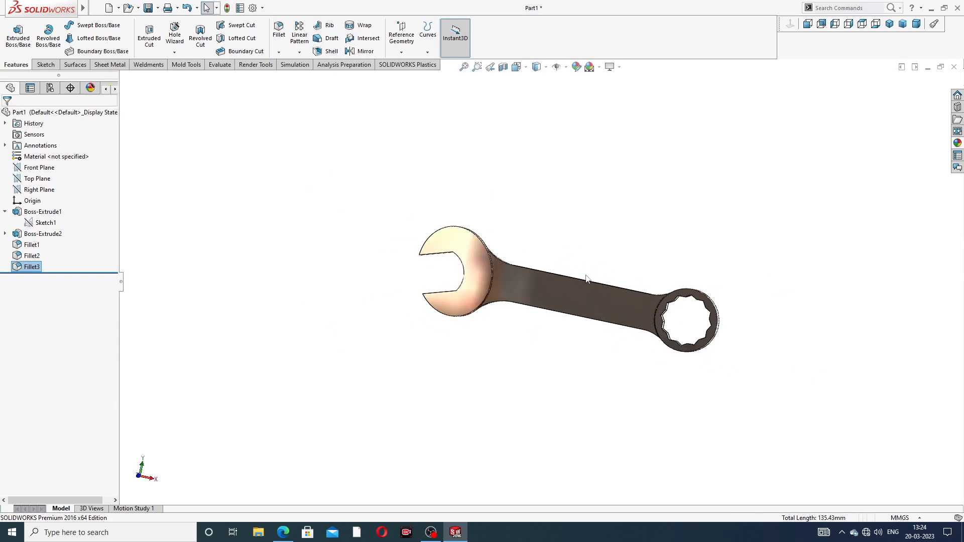
middle_drag(586, 278, 543, 213)
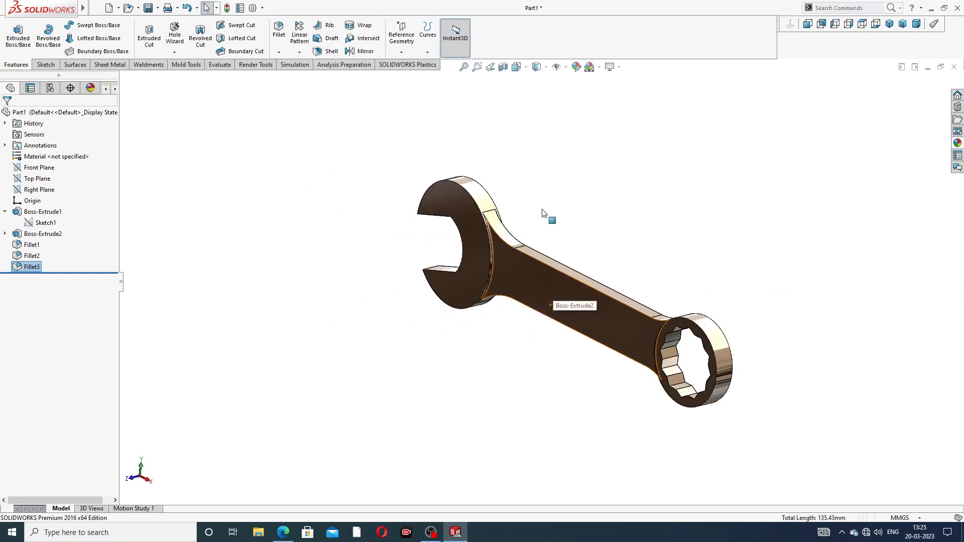
click(283, 532)
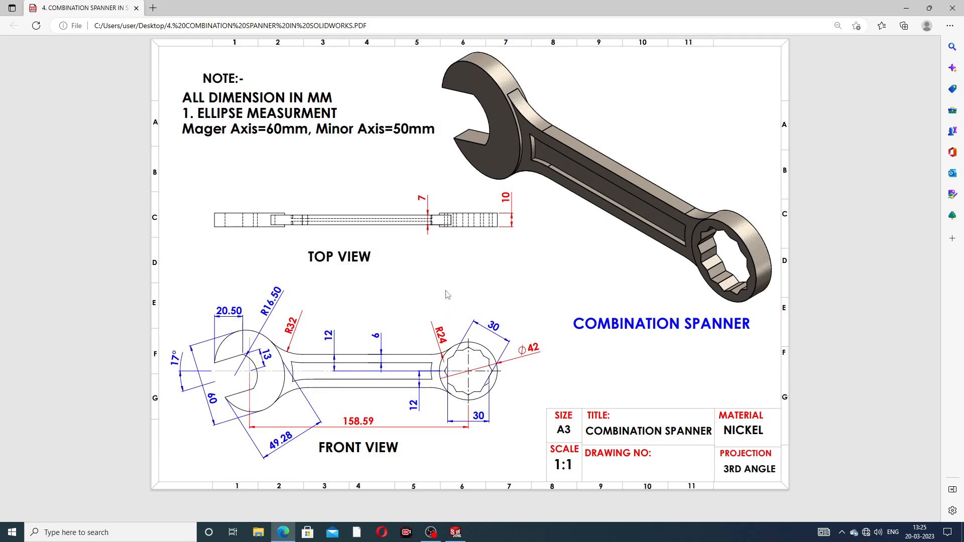
- Return to the model and open a new sketch on the front face of the spanner handle
click(283, 538)
click(590, 311)
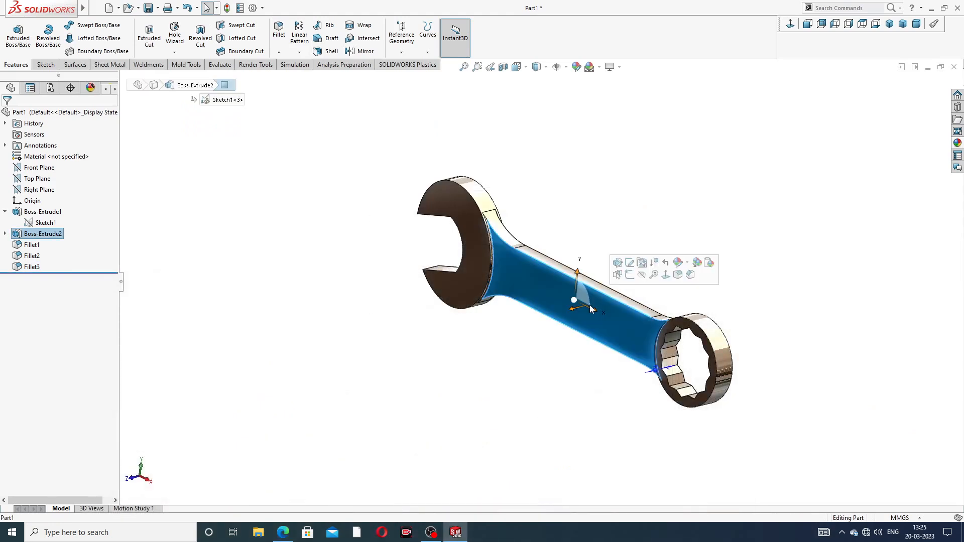
middle_drag(612, 323, 634, 327)
click(666, 223)
click(599, 310)
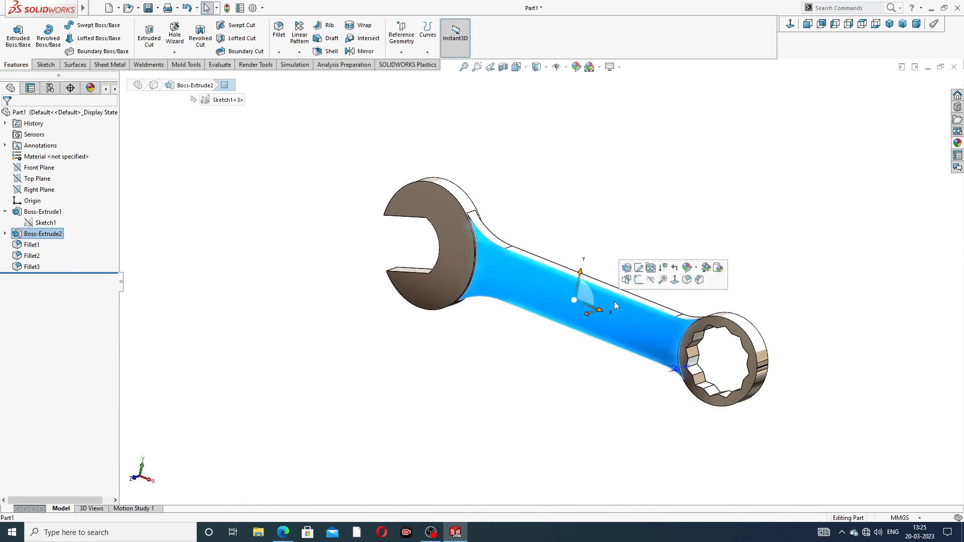
click(627, 281)
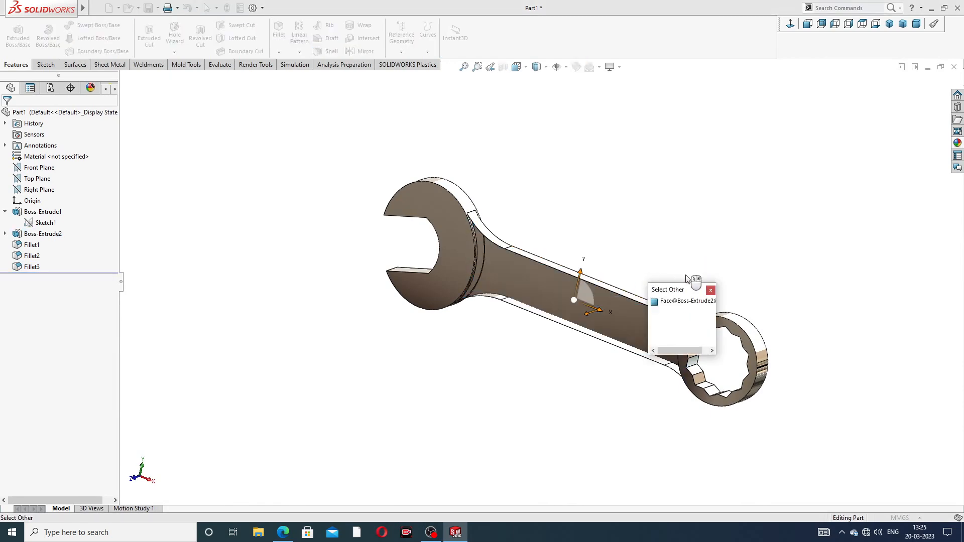
click(710, 290)
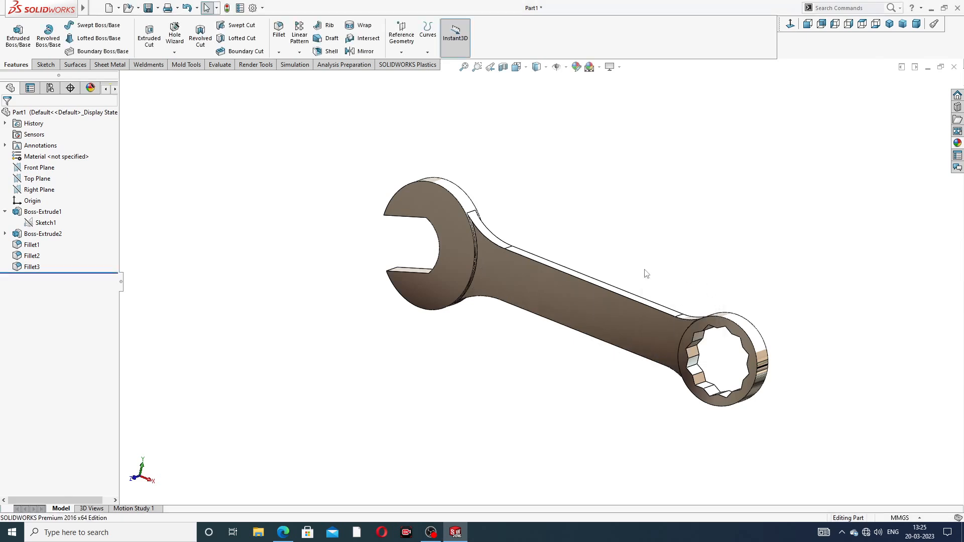
click(581, 296)
click(620, 262)
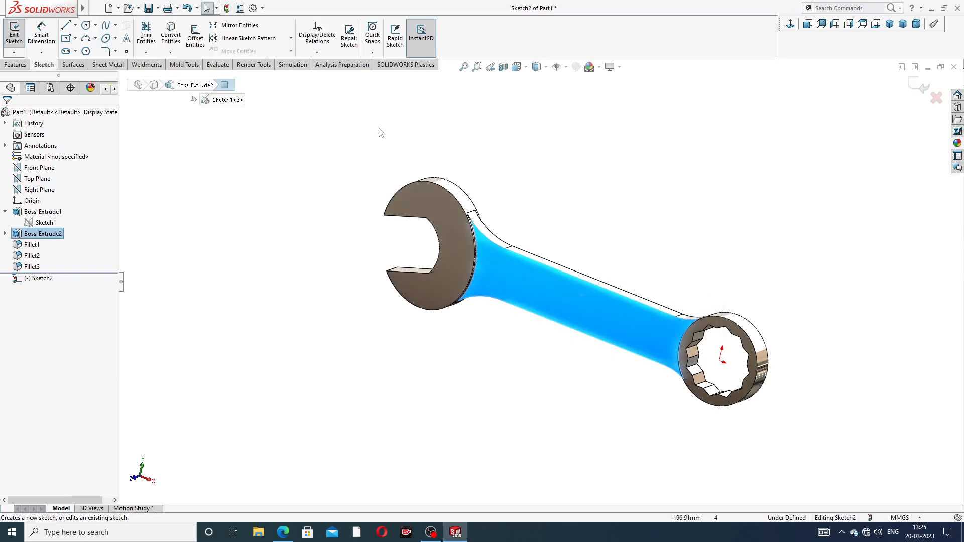
- Convert the handle face's outline into the sketch and offset it 6 mm inward
click(173, 41)
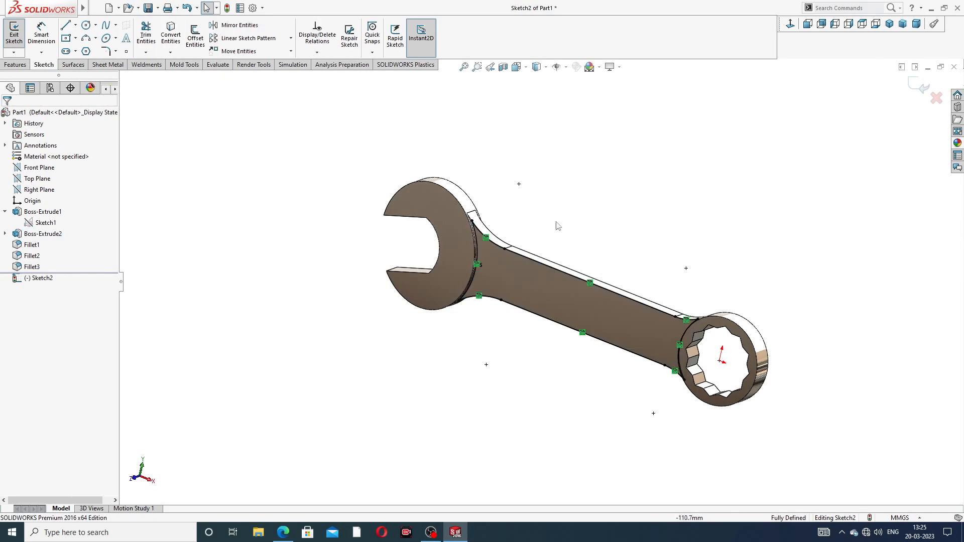
scroll(607, 246, up, 2)
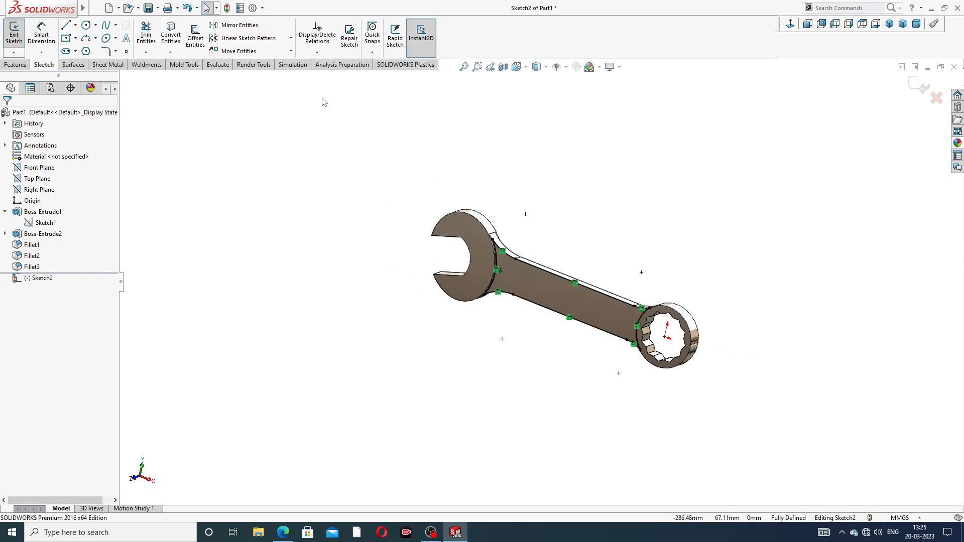
click(200, 44)
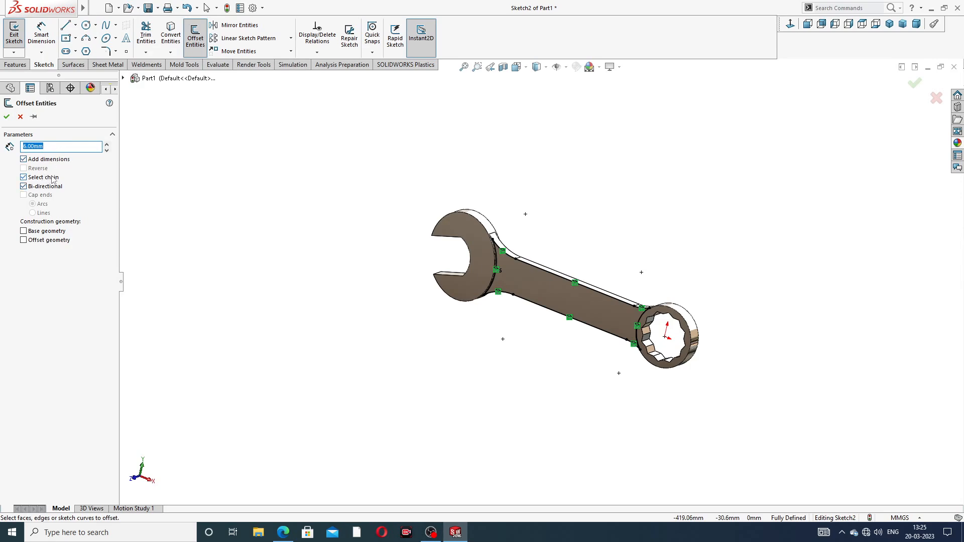
scroll(565, 281, up, 3)
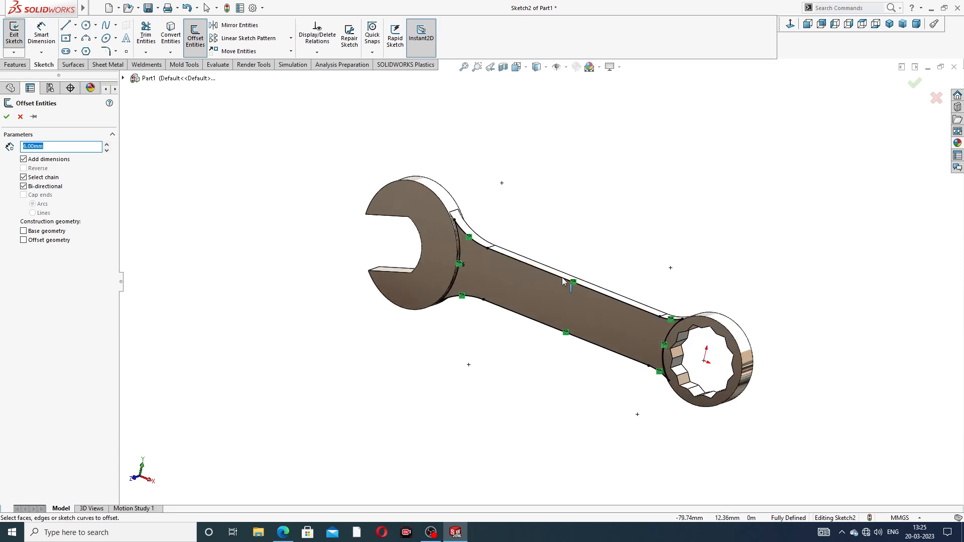
click(547, 274)
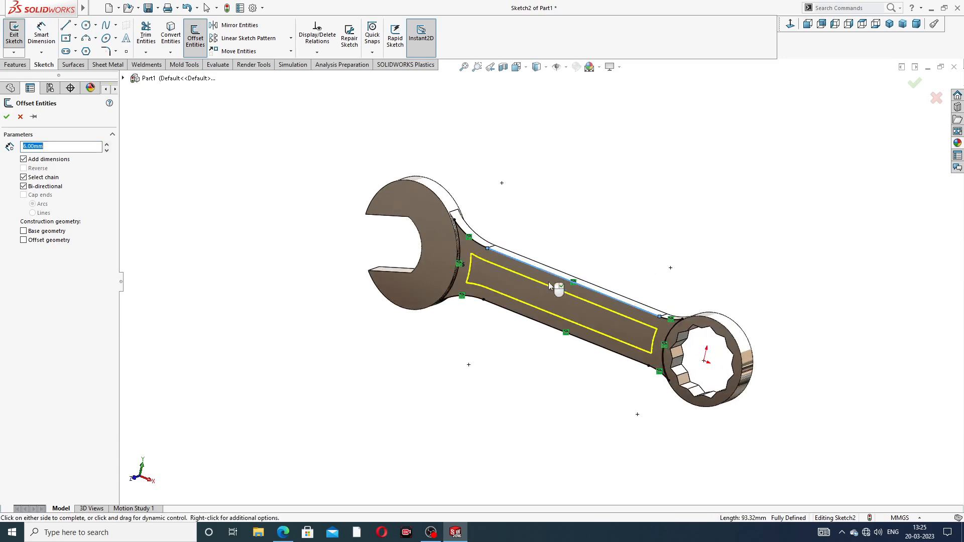
middle_drag(594, 323, 600, 311)
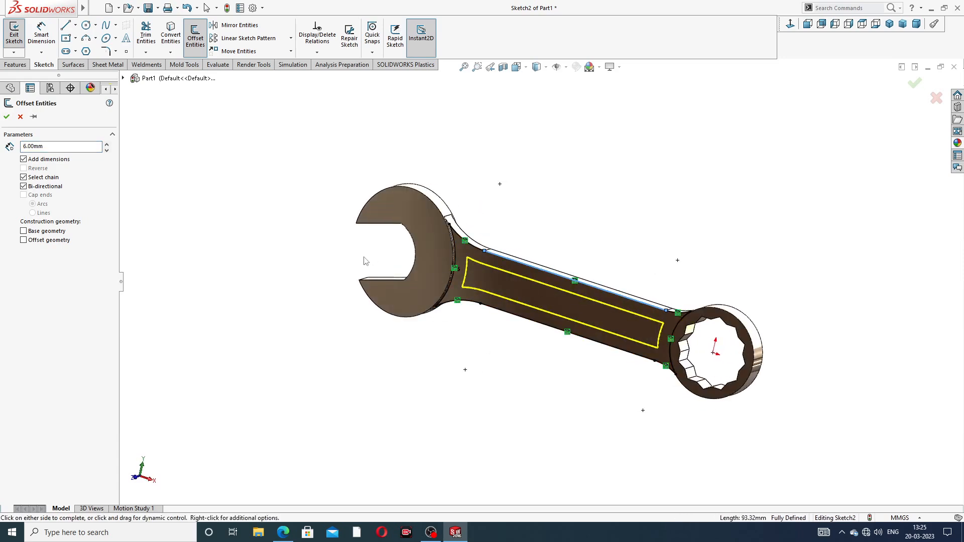
click(6, 117)
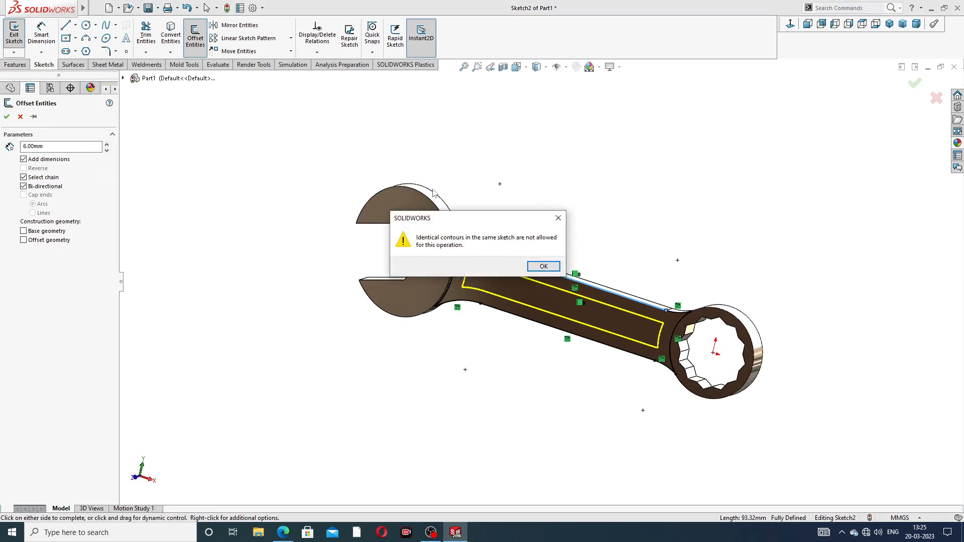
click(543, 267)
middle_drag(578, 279, 606, 281)
scroll(572, 291, down, 3)
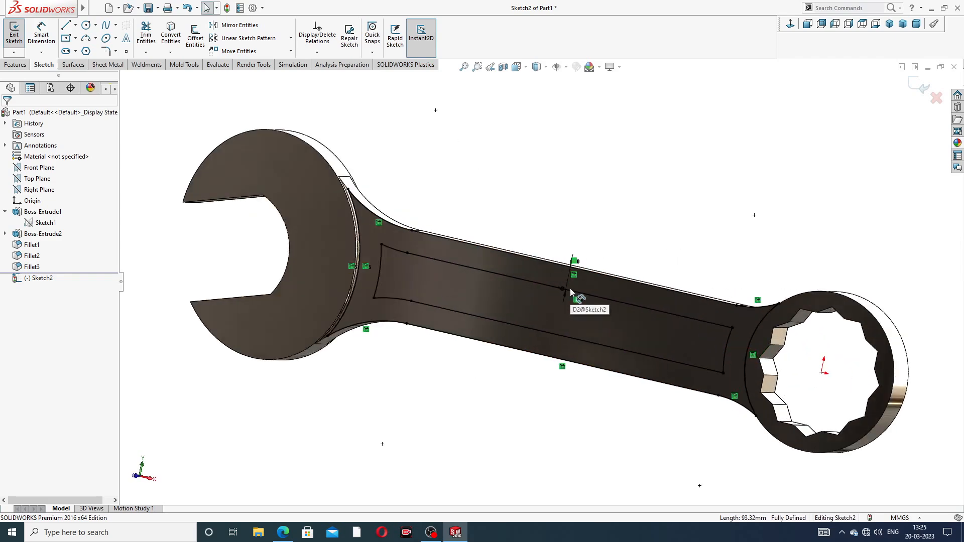
click(592, 234)
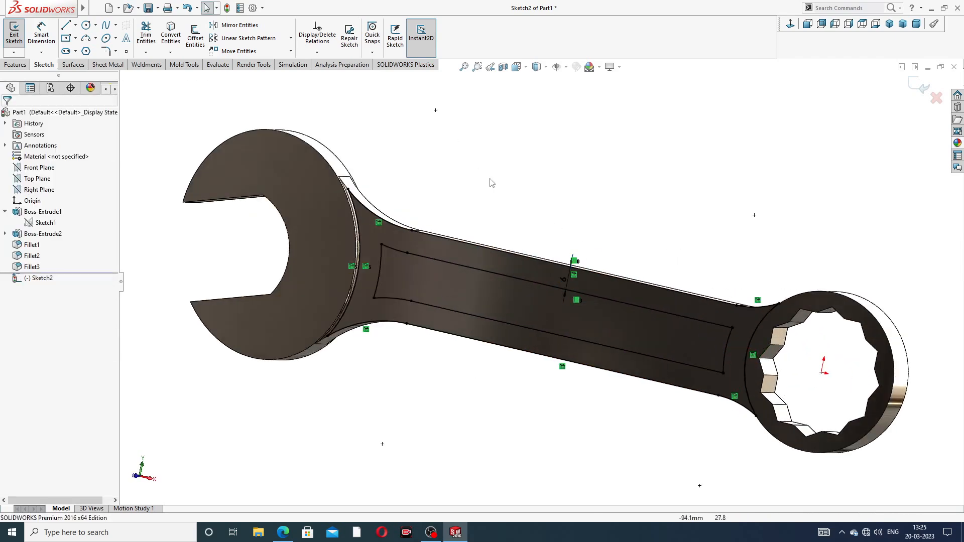
- Cut-extrude the inner offset region 2 mm deep to form a pocket in the handle
click(15, 65)
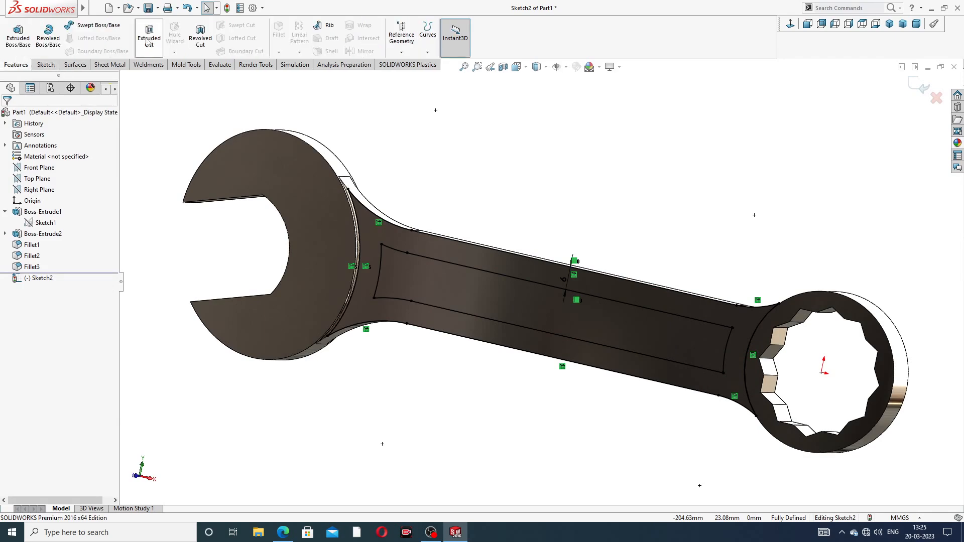
click(149, 38)
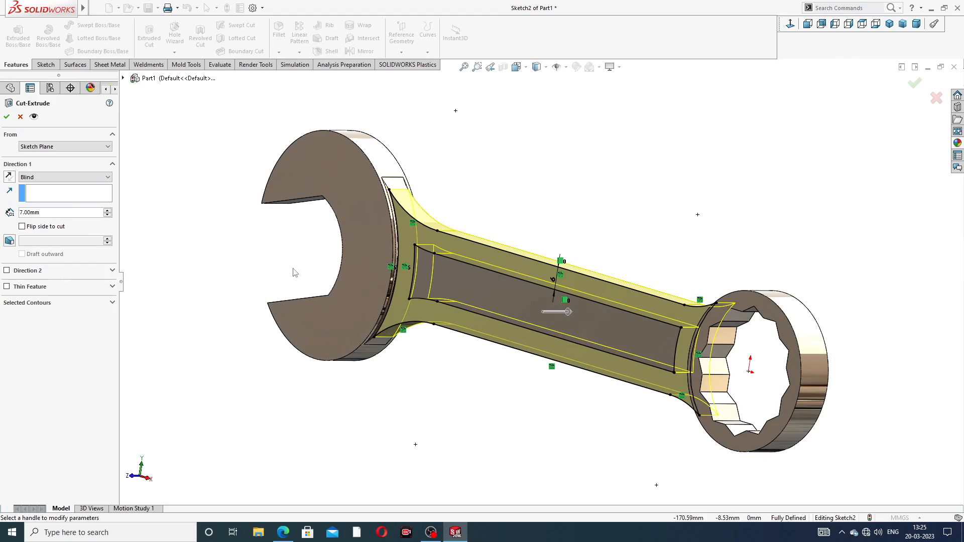
click(40, 304)
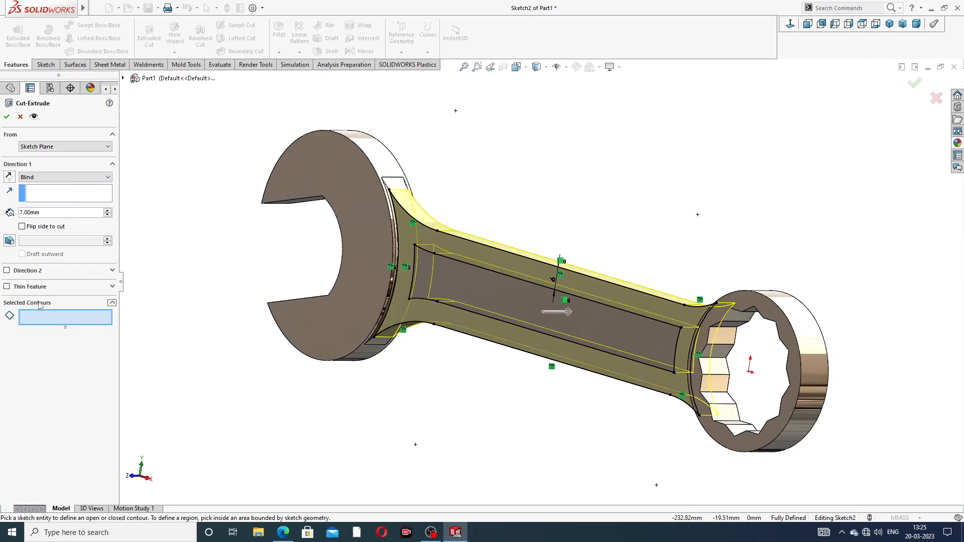
click(471, 290)
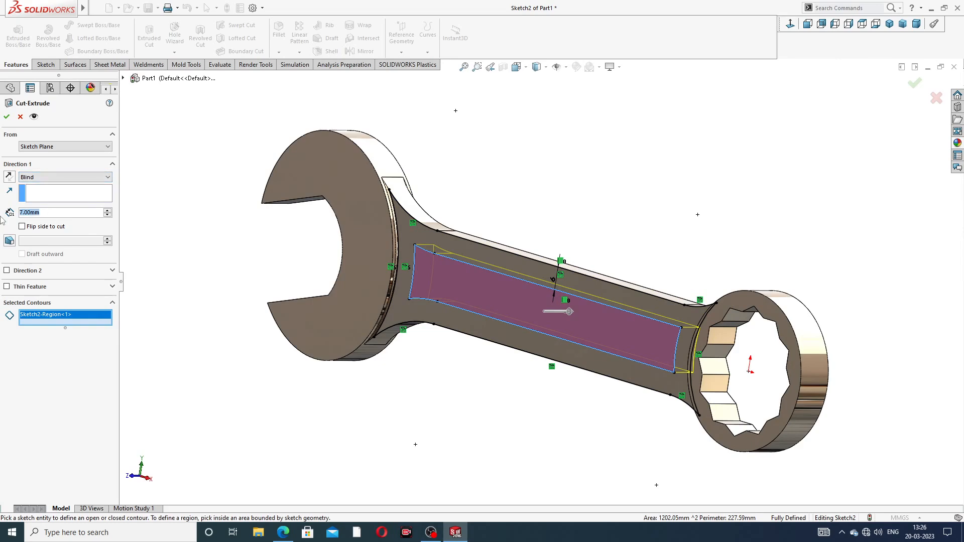
text(2)
key(Return)
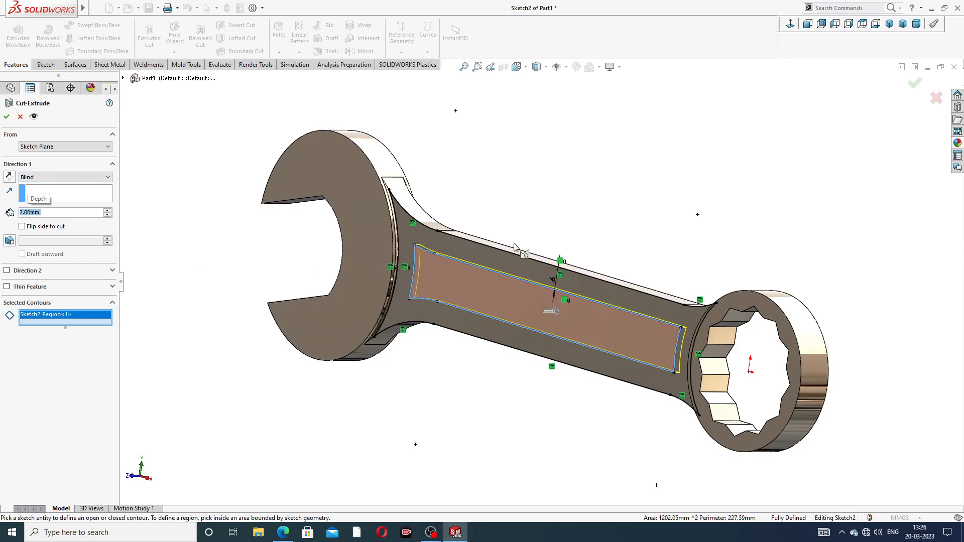
click(8, 117)
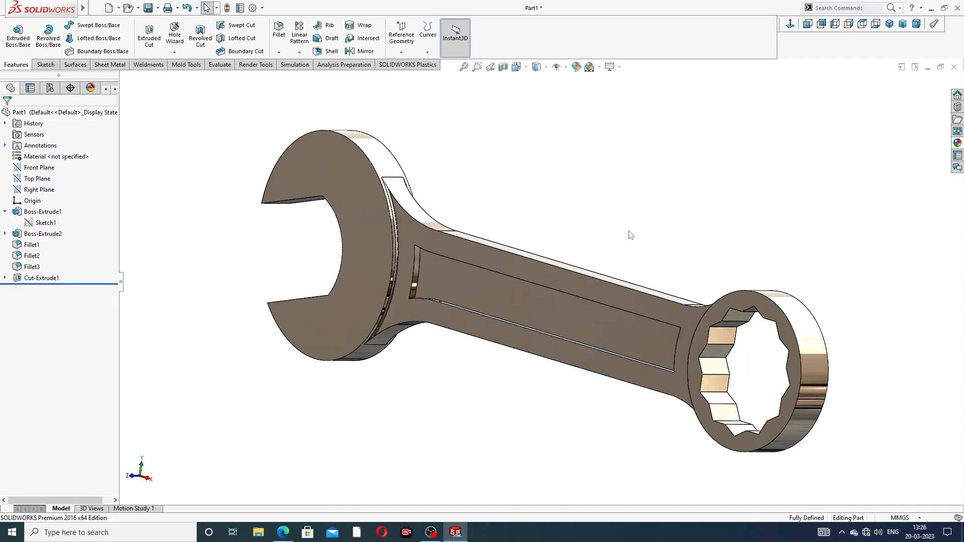
- Start a Fillet with a 2 mm radius
mouse_move(631, 235)
middle_down()
mouse_move(577, 209)
mouse_move(643, 219)
mouse_move(626, 230)
middle_up()
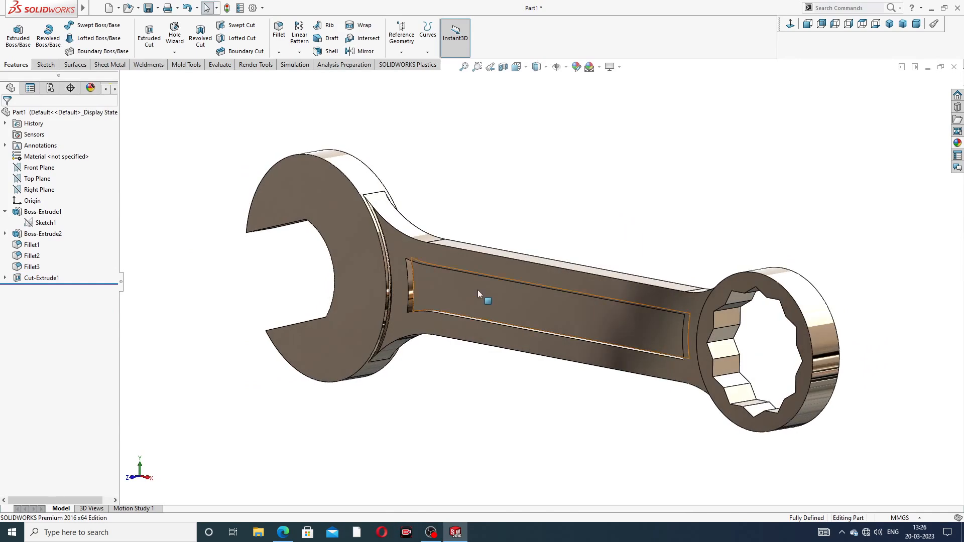
scroll(478, 291, down, 3)
click(279, 35)
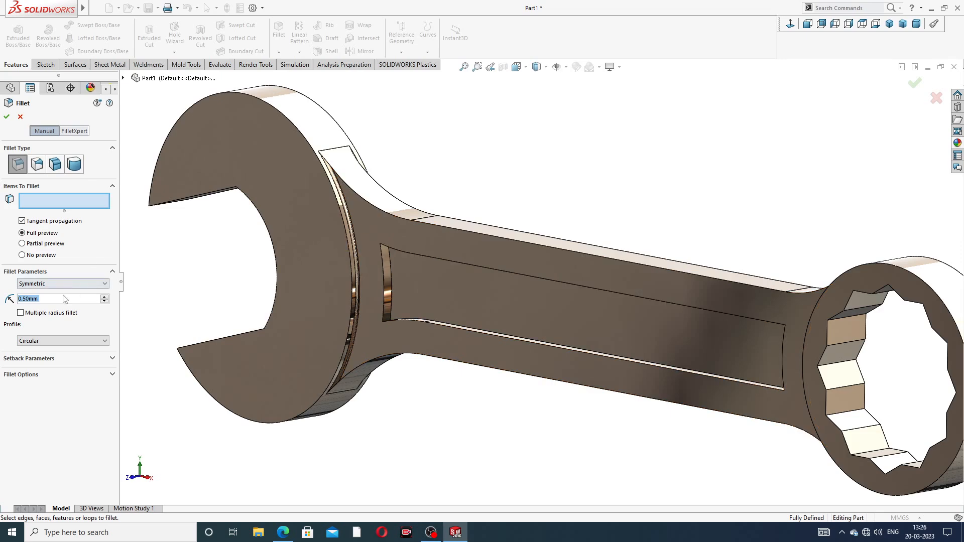
text(2.)
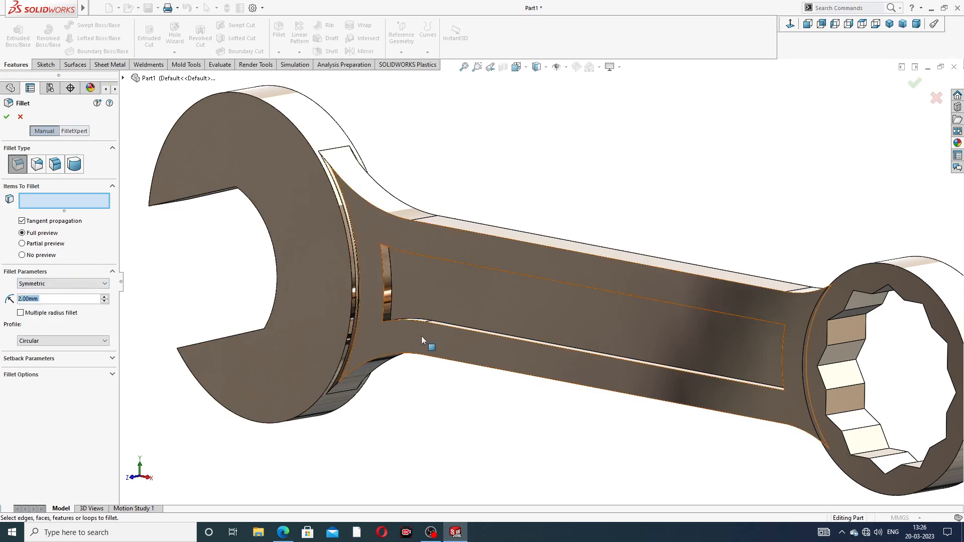
middle_drag(421, 336, 397, 255)
scroll(398, 251, down, 2)
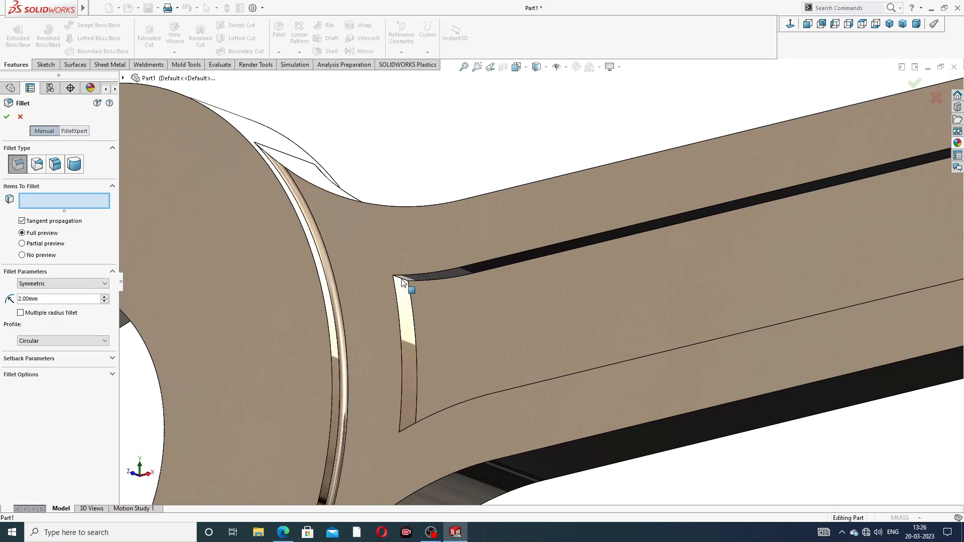
click(403, 282)
scroll(457, 329, up, 3)
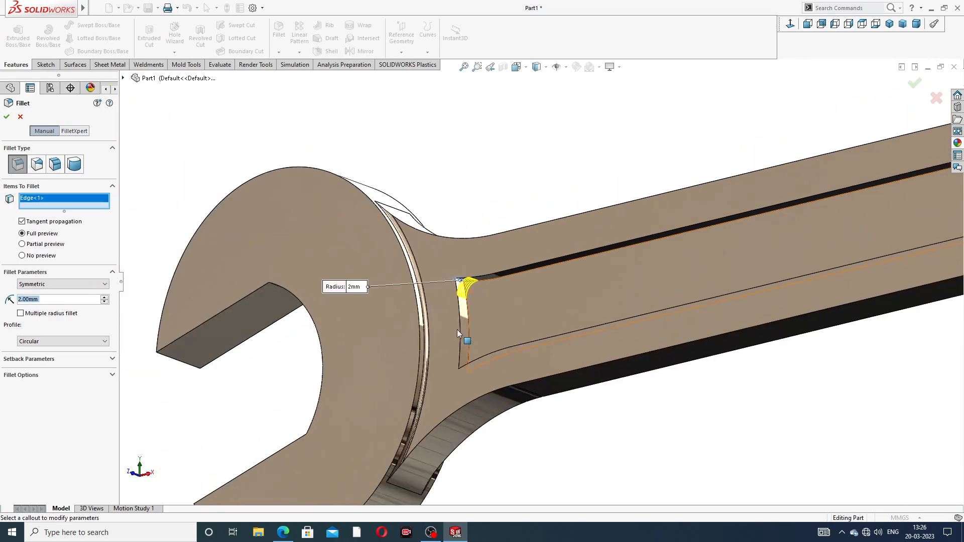
middle_drag(457, 329, 476, 396)
scroll(479, 371, down, 2)
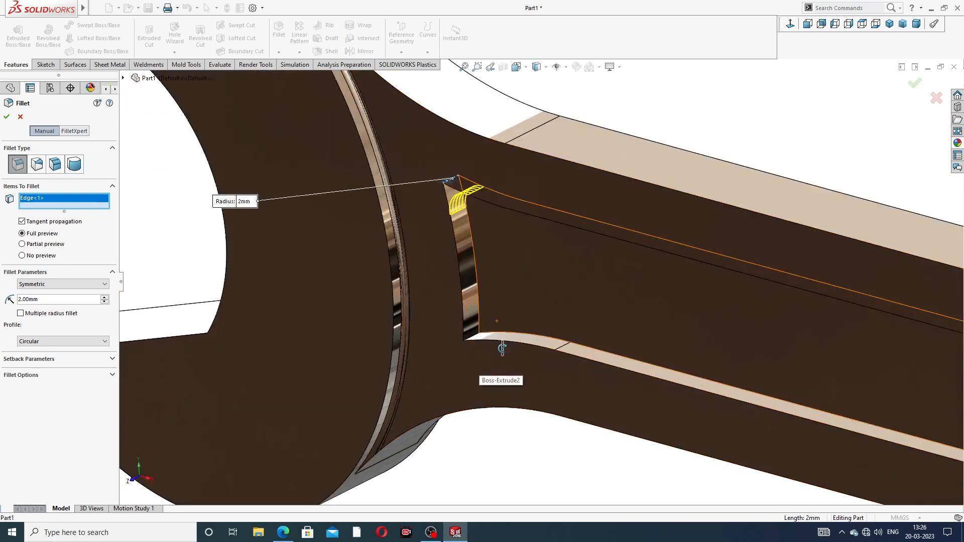
middle_drag(497, 341, 477, 343)
click(471, 336)
scroll(657, 372, up, 5)
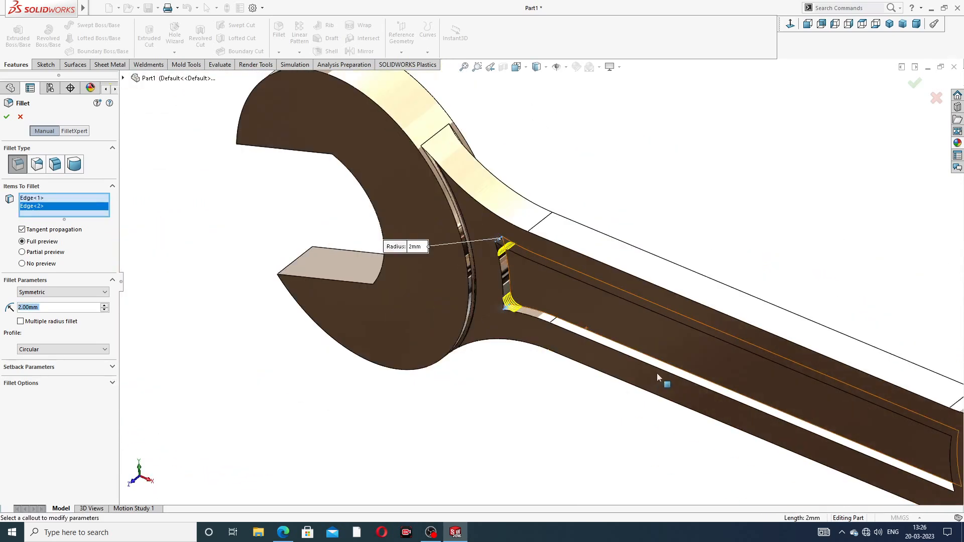
middle_drag(714, 370, 824, 263)
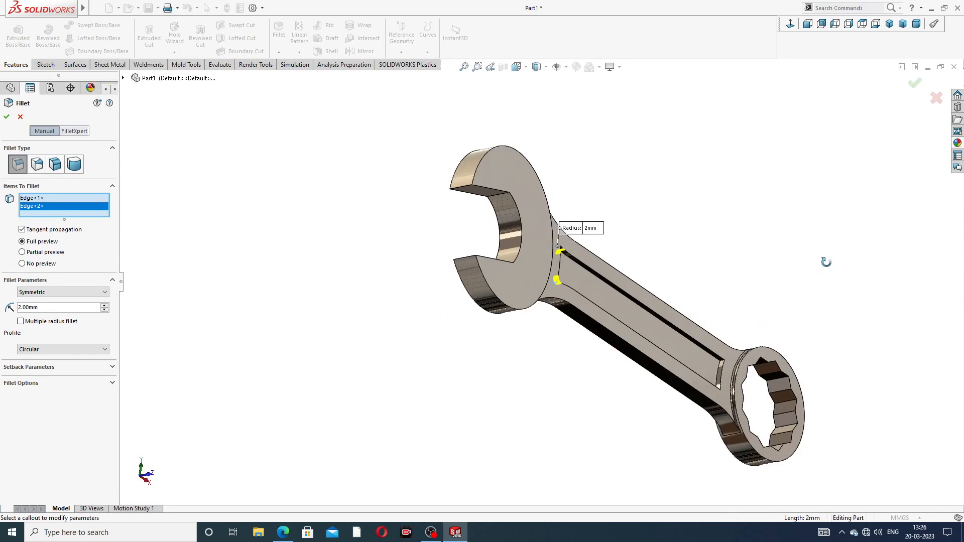
scroll(718, 371, down, 5)
scroll(718, 372, down, 3)
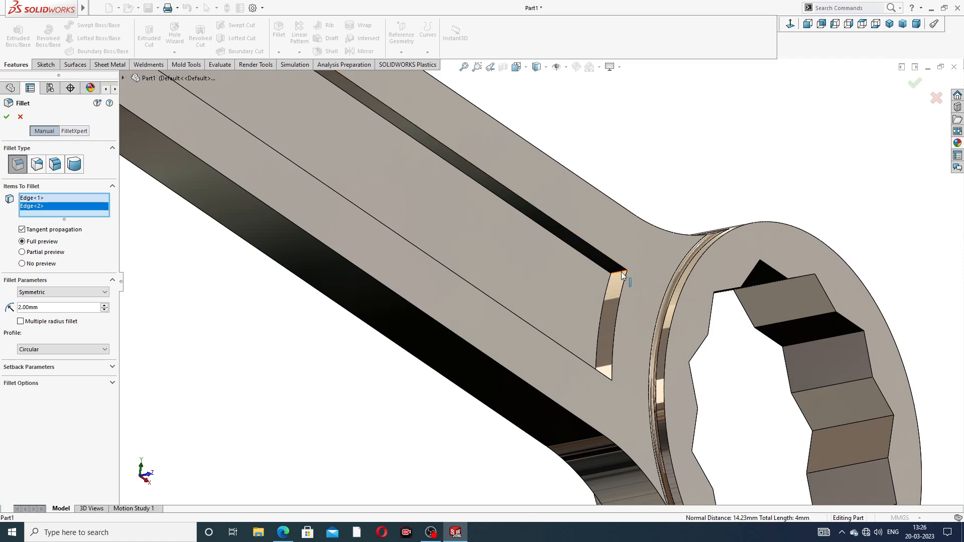
click(619, 295)
mouse_move(620, 297)
middle_down()
mouse_move(561, 326)
mouse_move(587, 371)
mouse_move(635, 356)
mouse_move(637, 394)
middle_up()
click(600, 381)
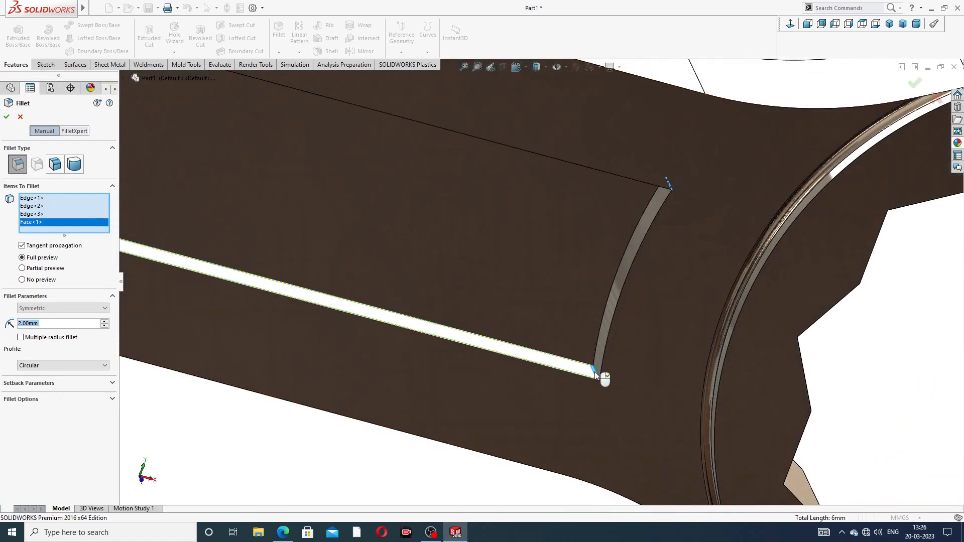
middle_drag(617, 369, 628, 394)
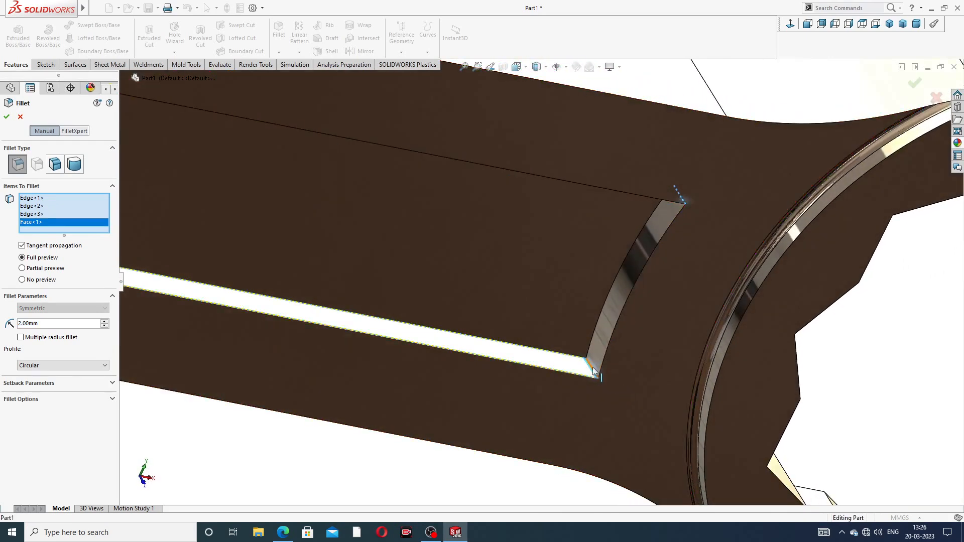
click(593, 372)
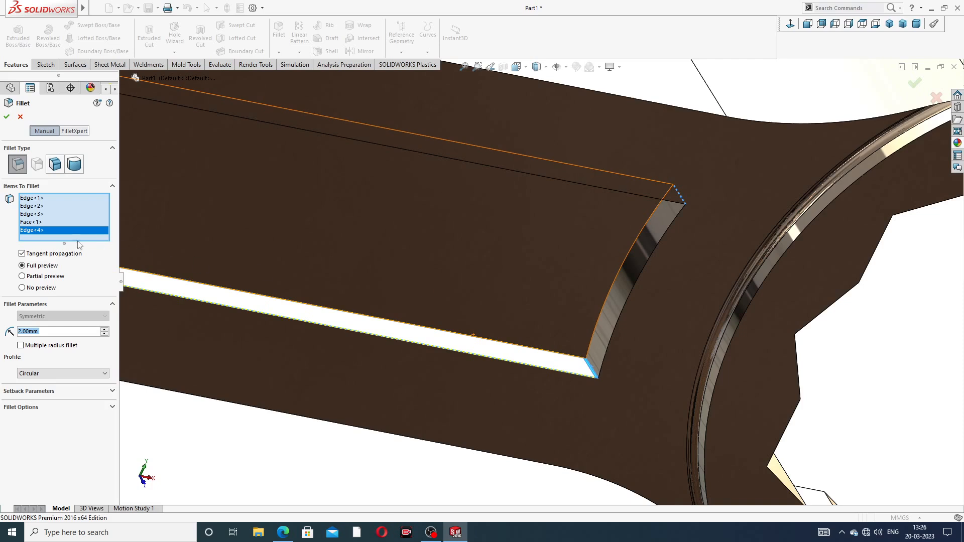
right_click(37, 224)
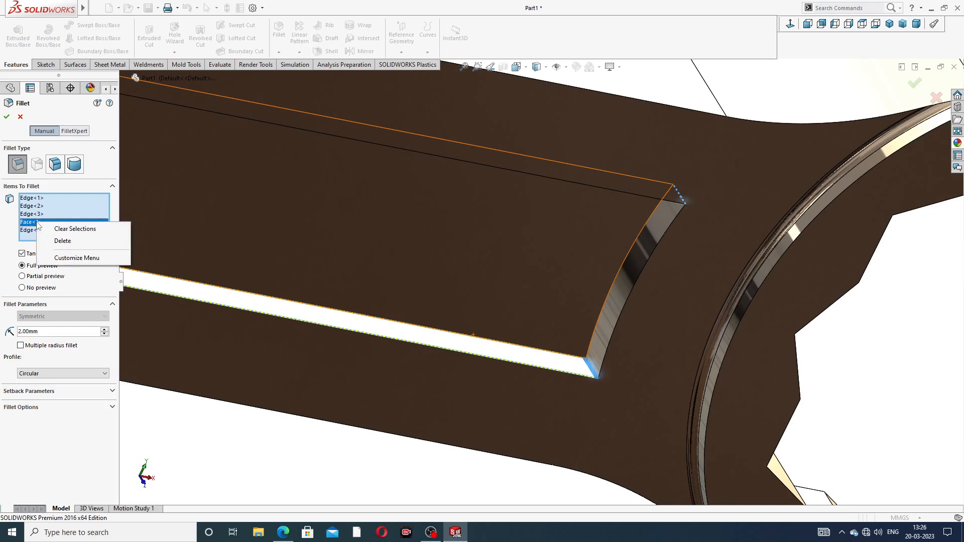
click(65, 229)
scroll(608, 222, up, 2)
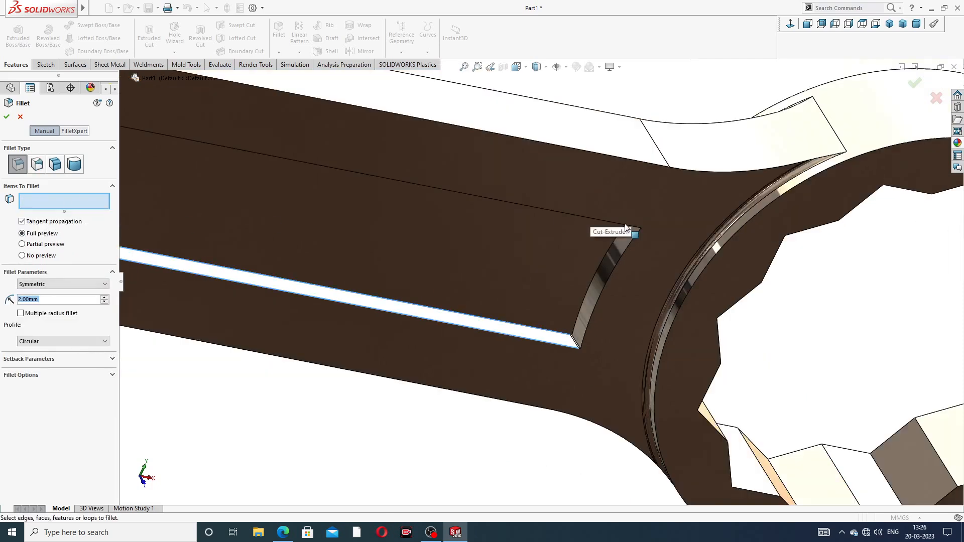
mouse_move(613, 238)
middle_down()
mouse_move(612, 207)
mouse_move(609, 254)
mouse_move(613, 221)
mouse_move(647, 232)
middle_up()
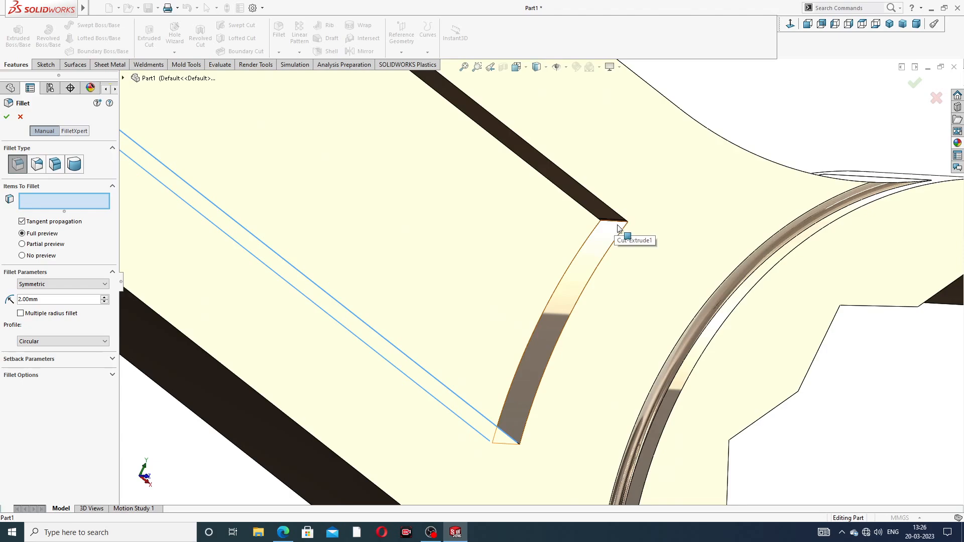
middle_drag(621, 201, 503, 370)
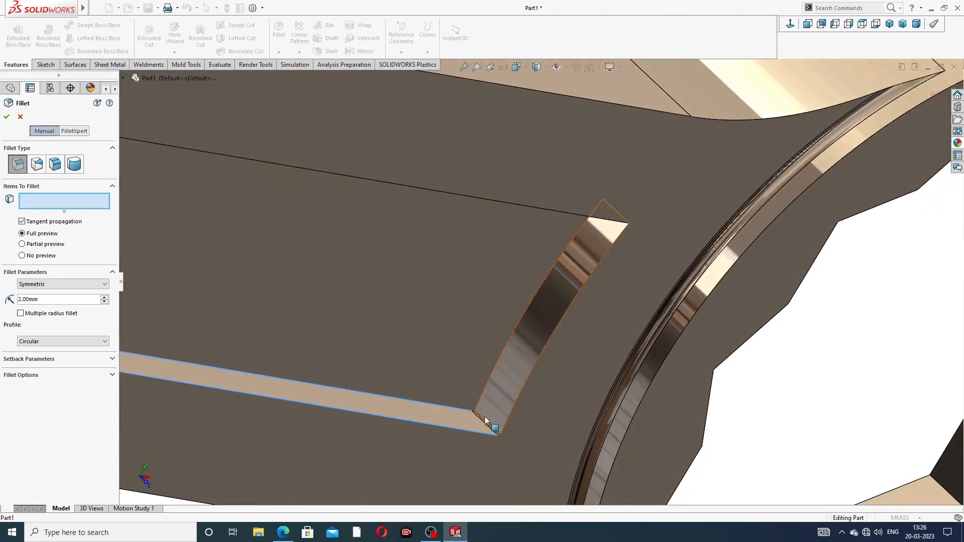
scroll(485, 419, up, 5)
middle_drag(536, 234, 581, 278)
scroll(581, 278, down, 3)
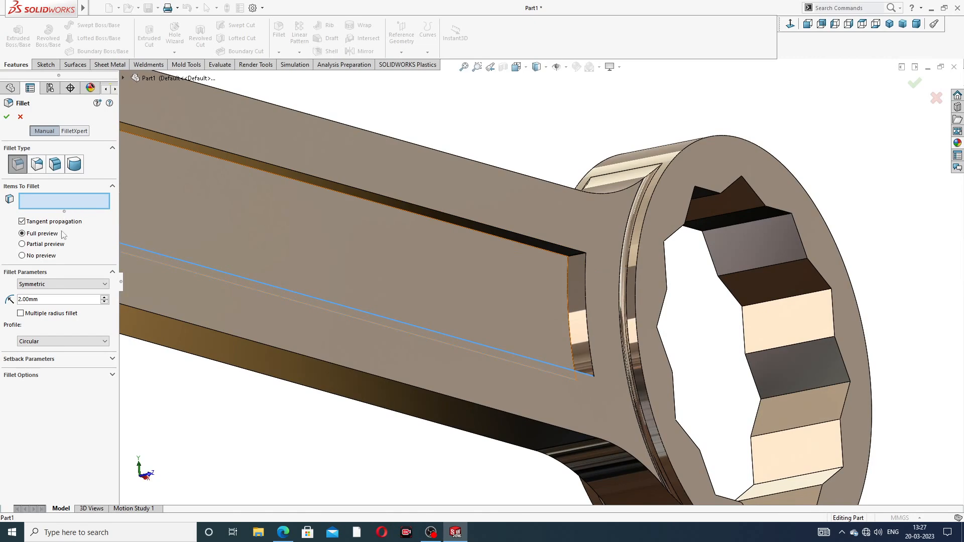
click(20, 117)
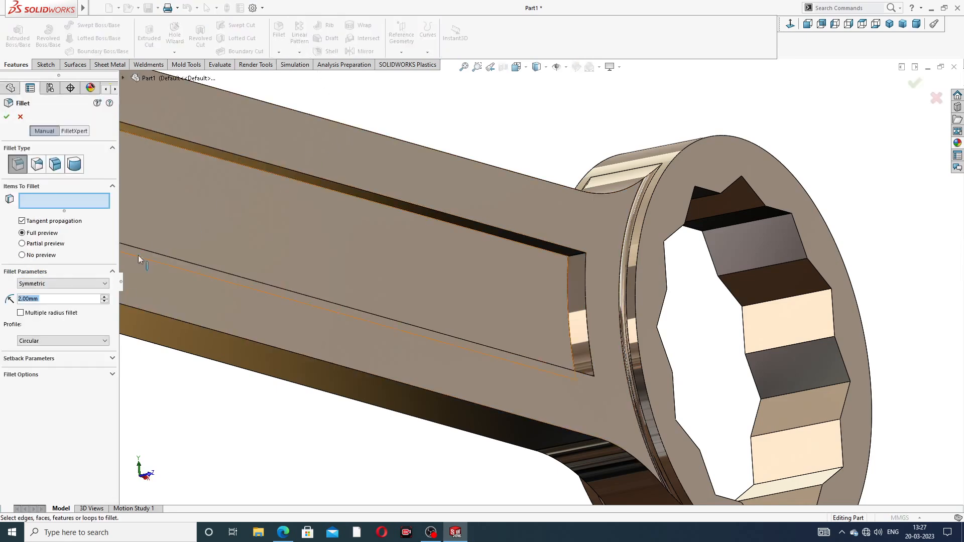
click(580, 257)
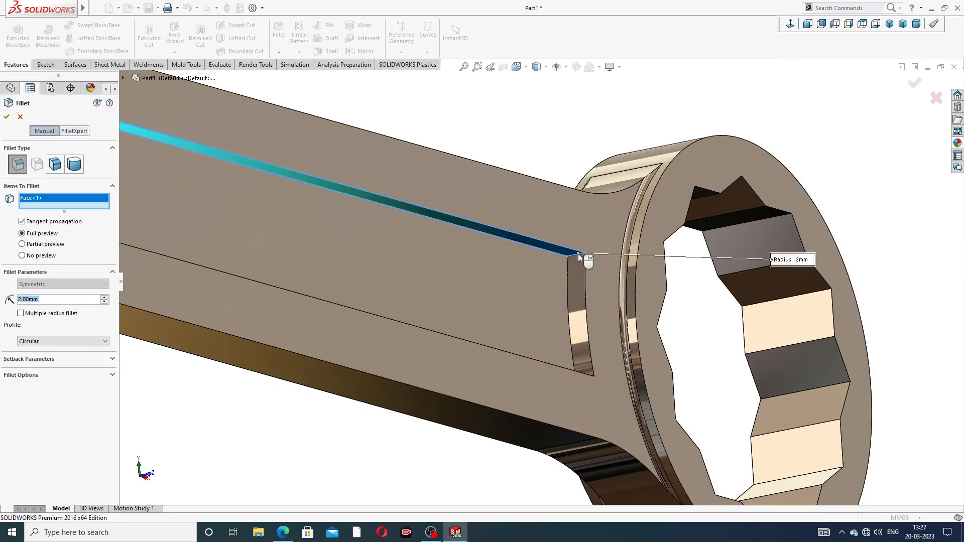
click(21, 117)
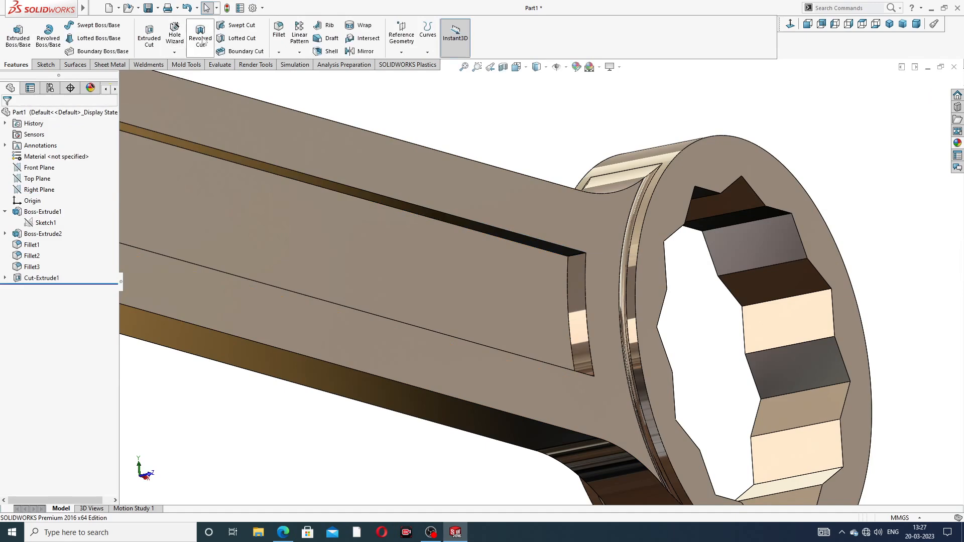
- Restart Fillet and select the two short corner edges at the pocket's end near the ring head
click(279, 29)
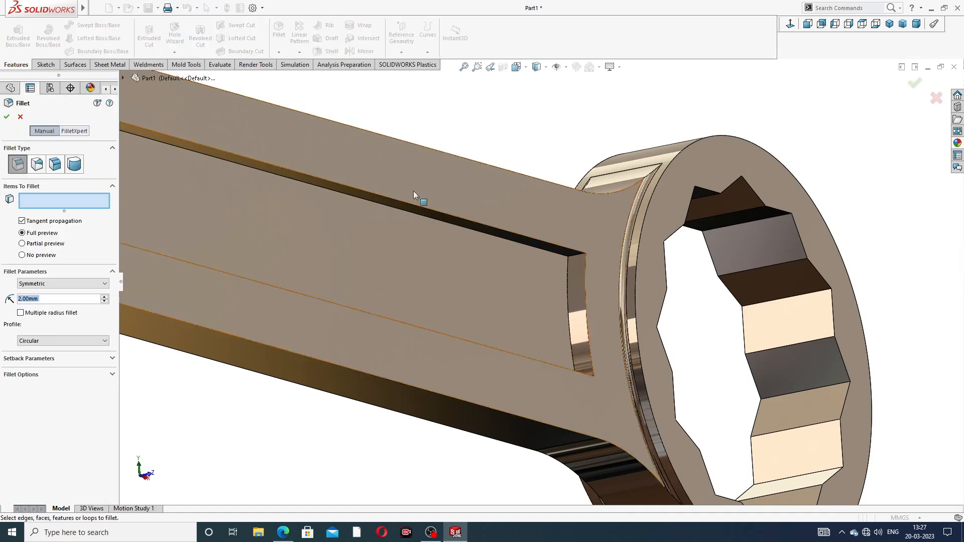
click(577, 258)
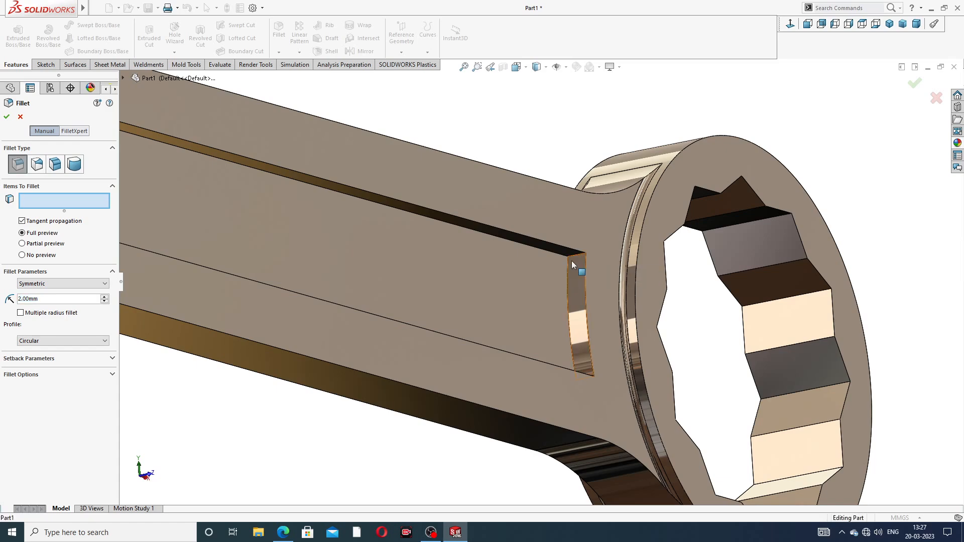
scroll(577, 256, down, 3)
scroll(577, 251, down, 5)
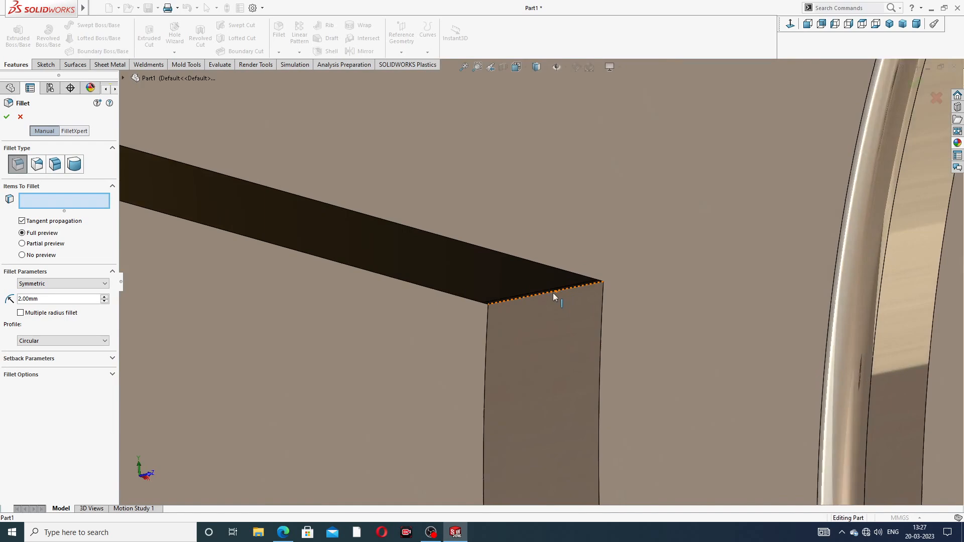
click(486, 303)
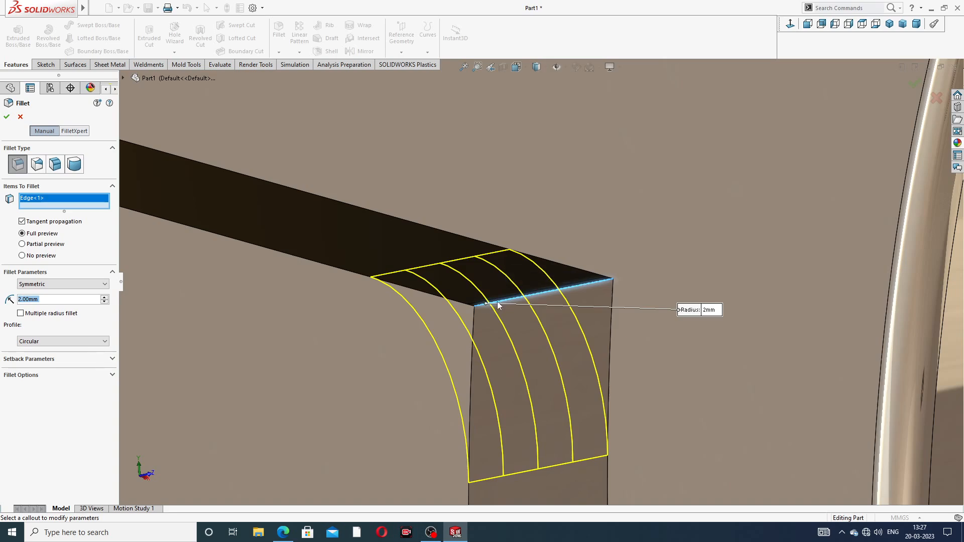
scroll(514, 298, up, 3)
scroll(524, 316, up, 2)
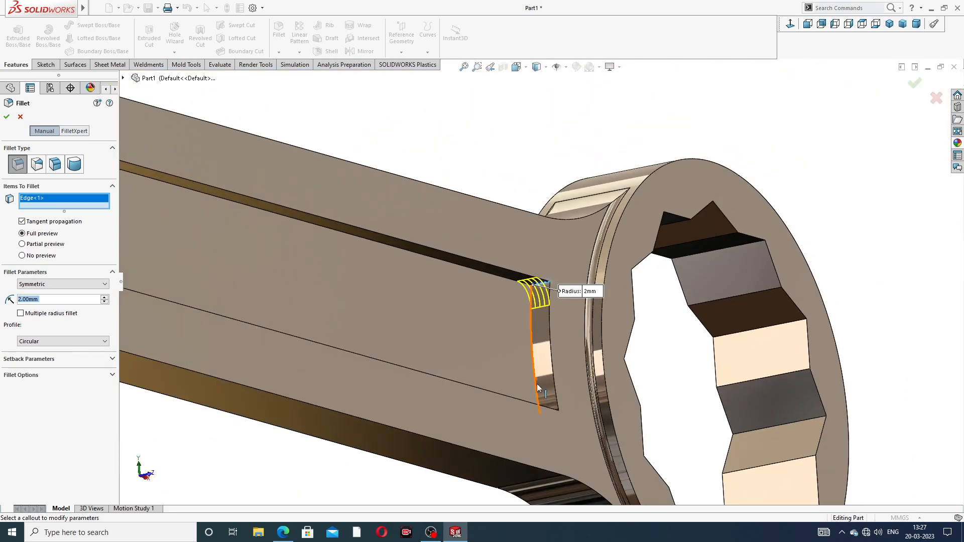
middle_drag(537, 383, 548, 420)
scroll(547, 421, down, 3)
middle_drag(559, 372, 560, 394)
scroll(558, 384, down, 5)
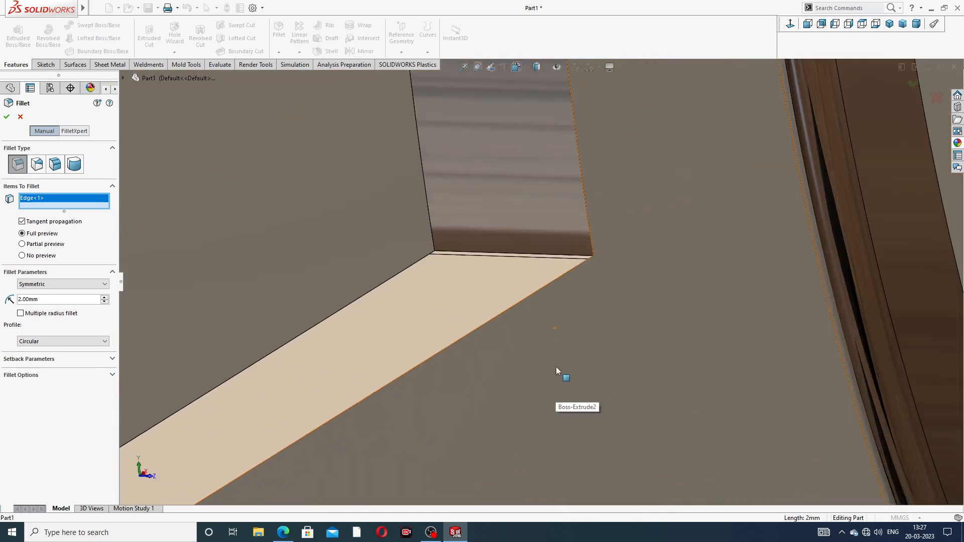
click(456, 255)
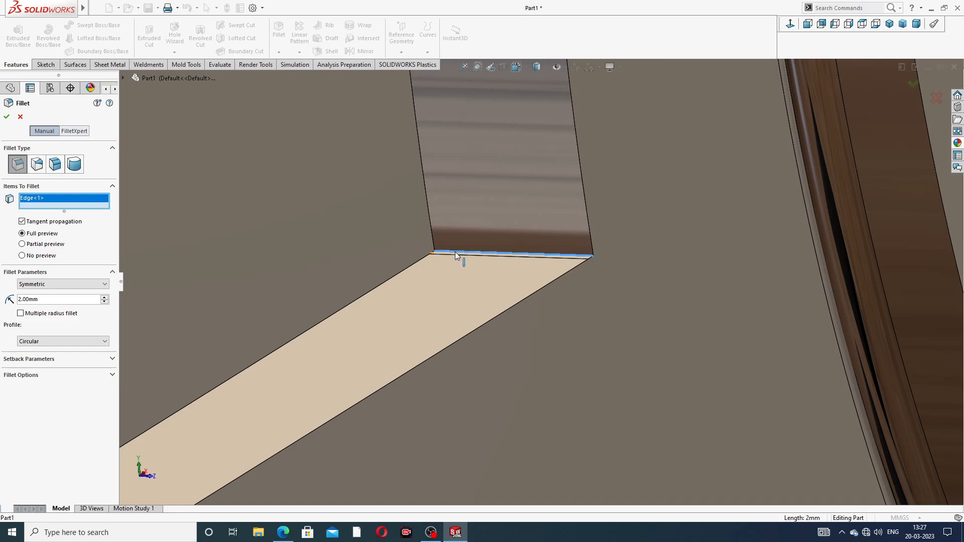
scroll(455, 252, up, 5)
scroll(468, 246, up, 6)
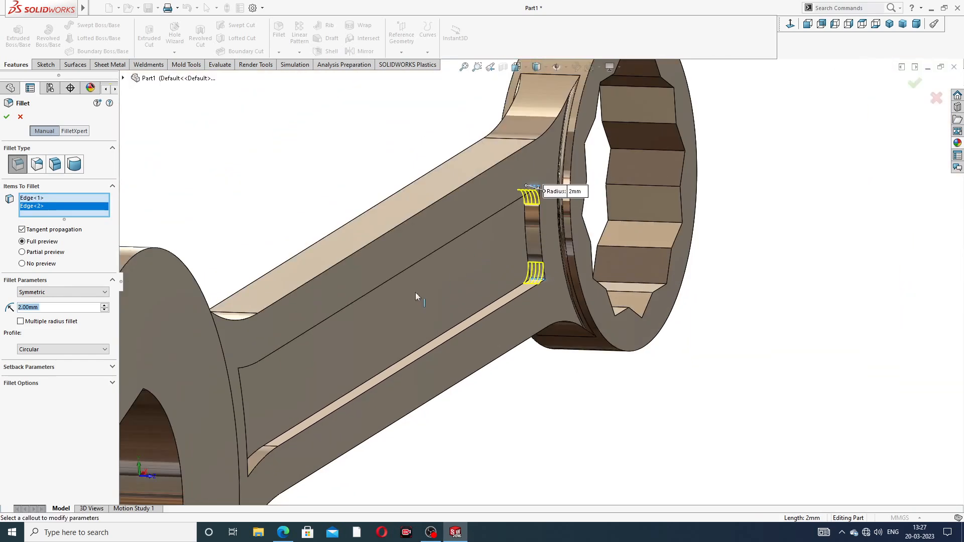
scroll(226, 281, down, 6)
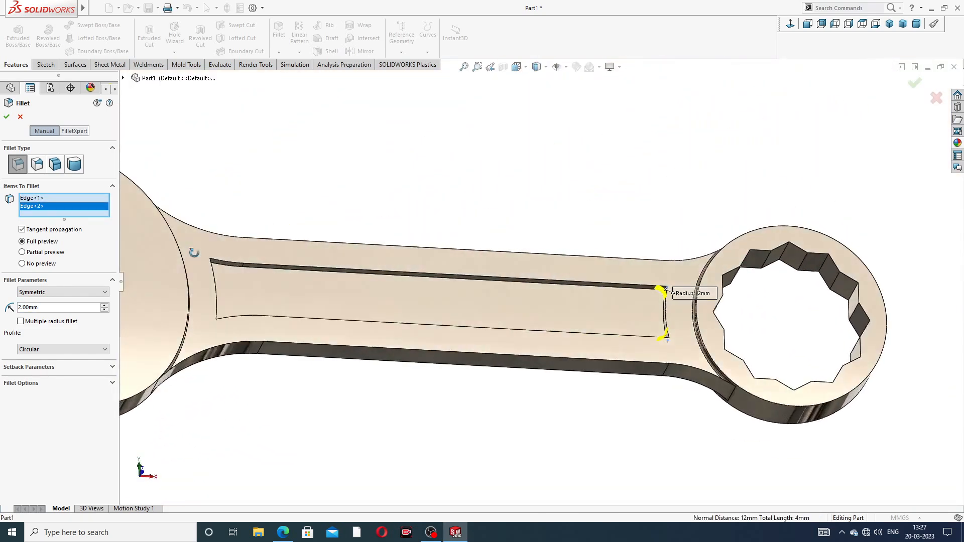
scroll(506, 275, down, 8)
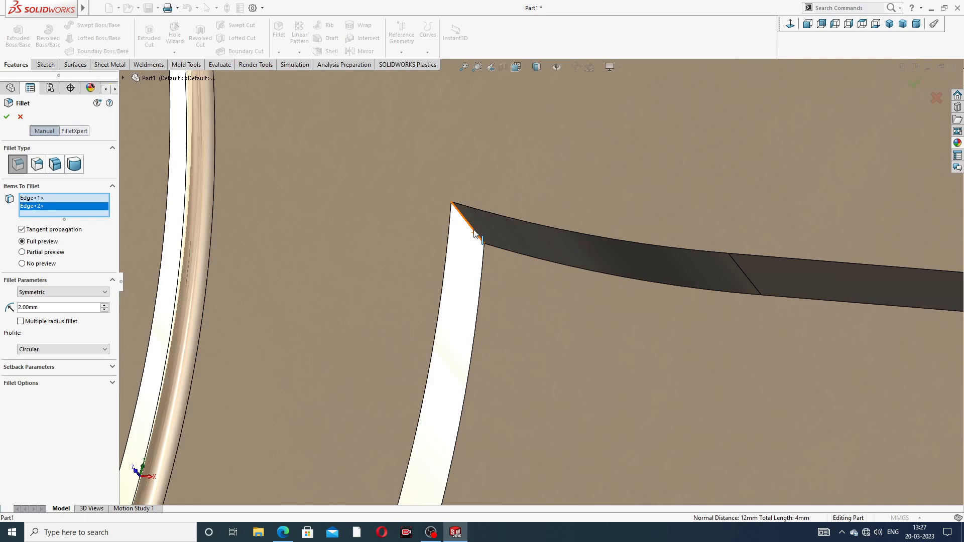
- Add the two corner edges at the pocket's other end, set the fillet radius to 3 mm and apply it
click(475, 239)
scroll(546, 329, up, 8)
middle_drag(545, 354, 541, 409)
middle_drag(539, 321, 523, 375)
scroll(518, 343, down, 5)
scroll(518, 340, down, 4)
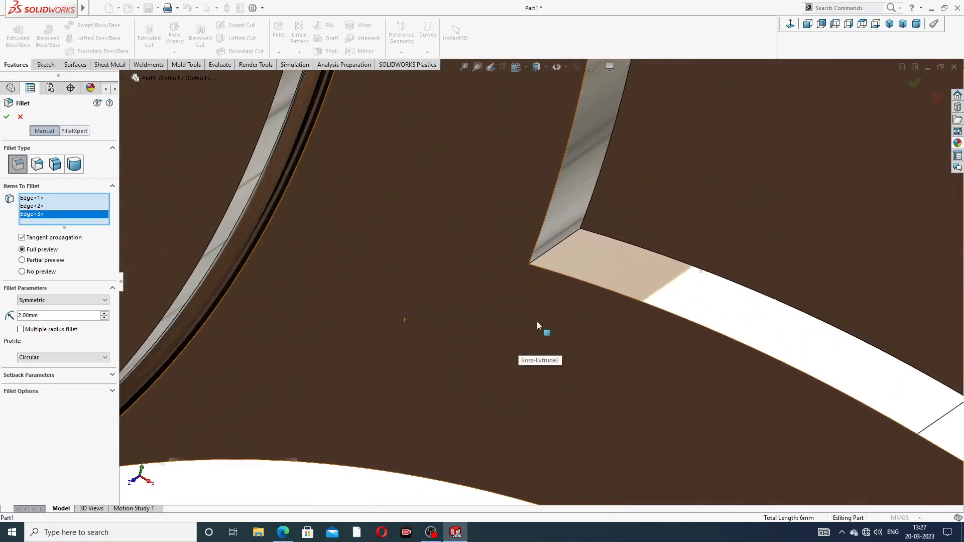
click(553, 249)
scroll(710, 215, up, 7)
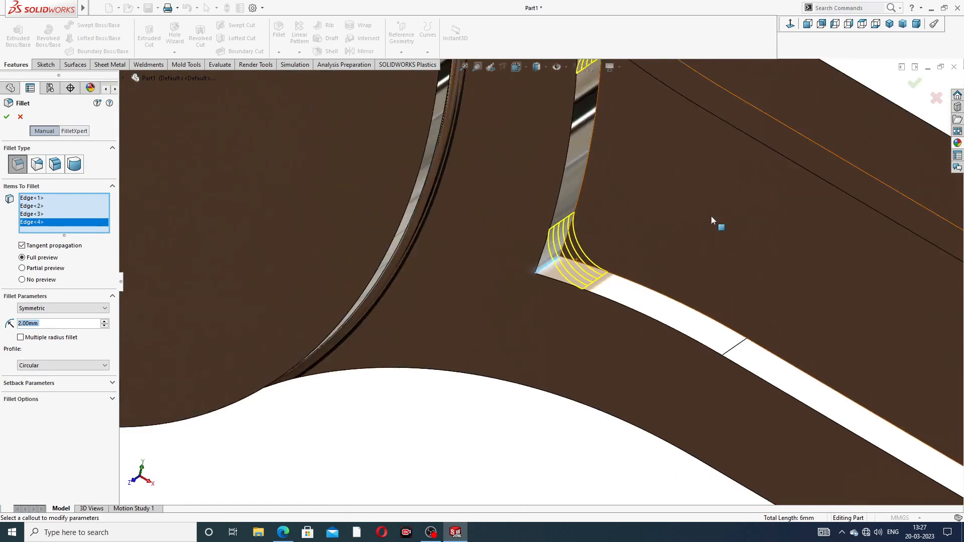
scroll(716, 218, up, 3)
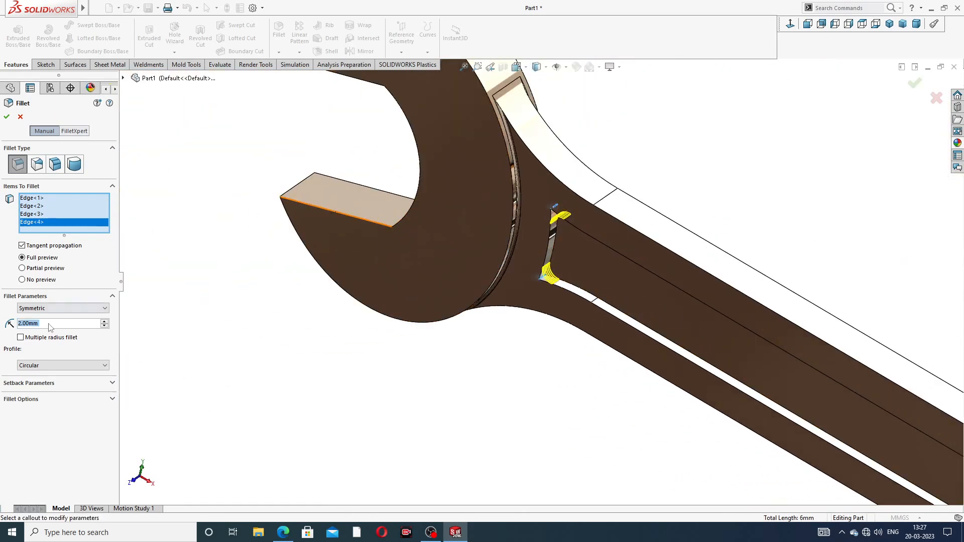
text(3)
key(Return)
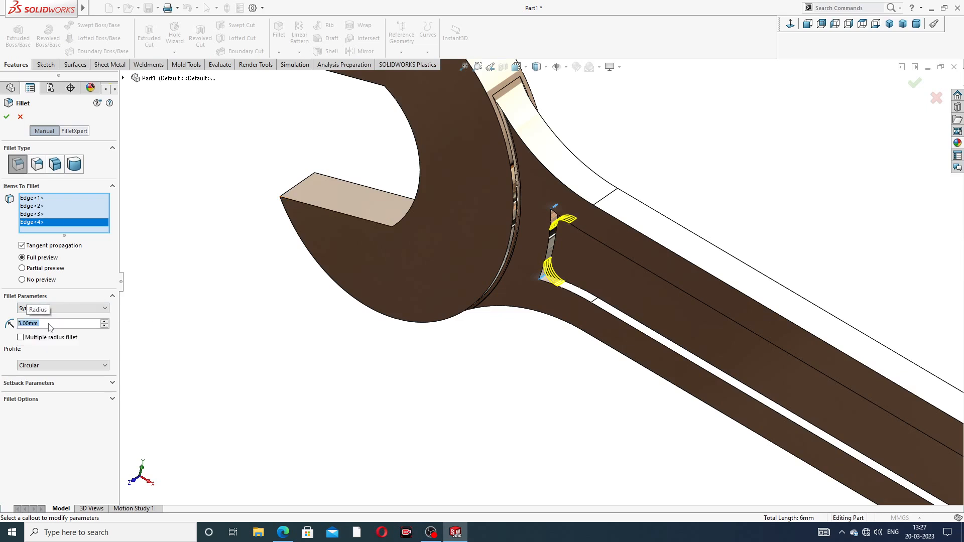
click(6, 117)
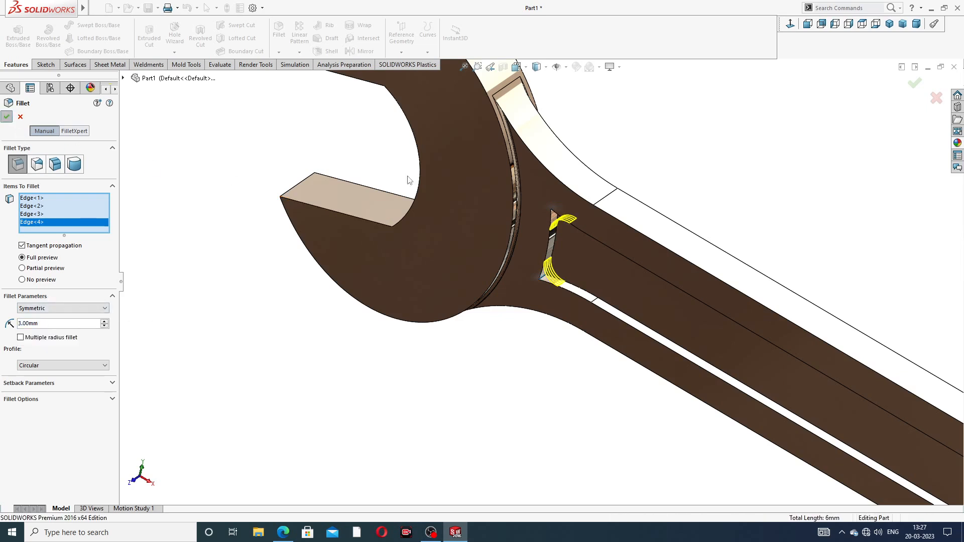
- Mirror the pocket cut and its corner fillet about the Front Plane
scroll(728, 241, up, 8)
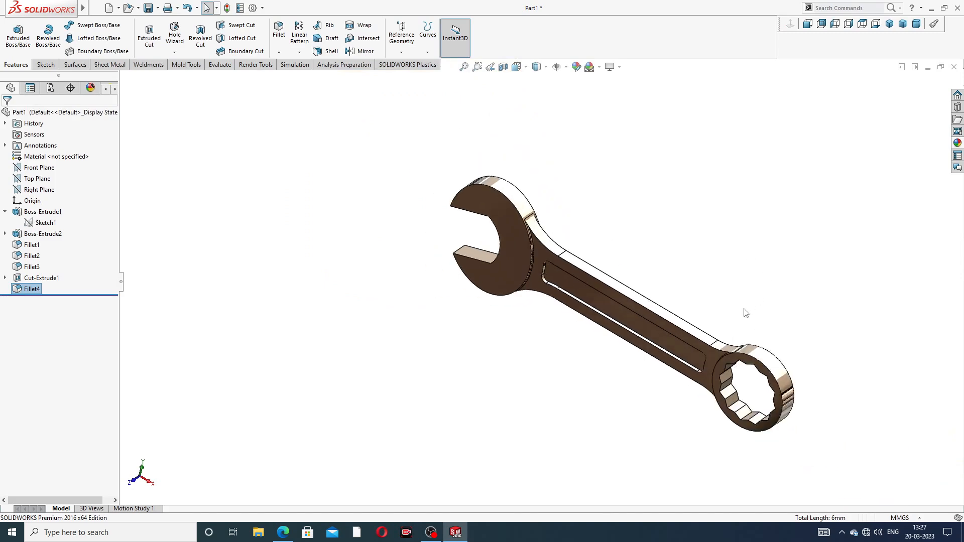
middle_drag(745, 310, 637, 260)
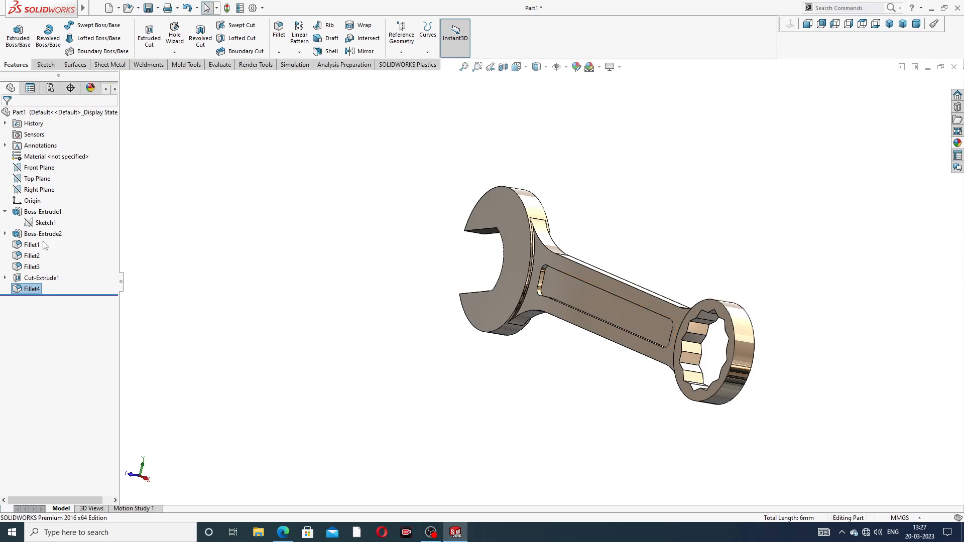
click(5, 211)
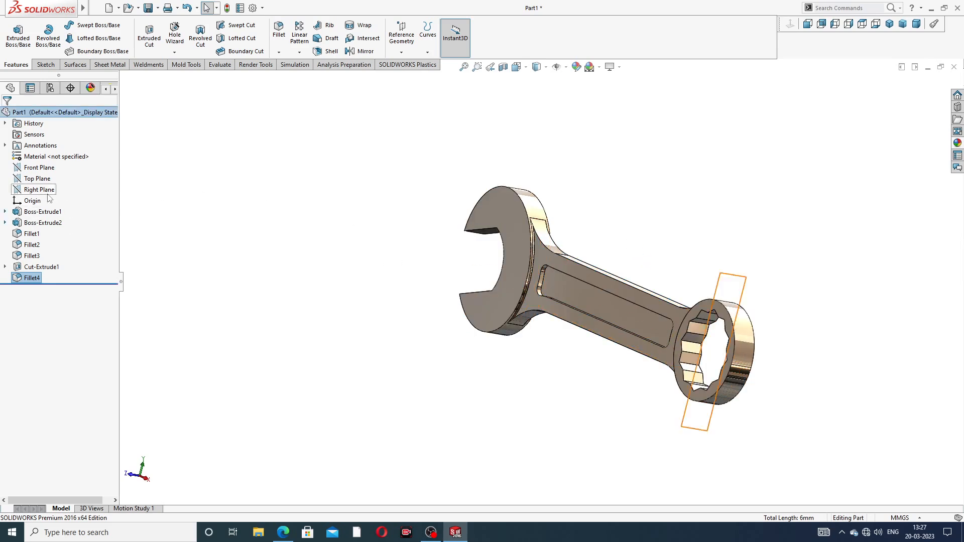
click(46, 167)
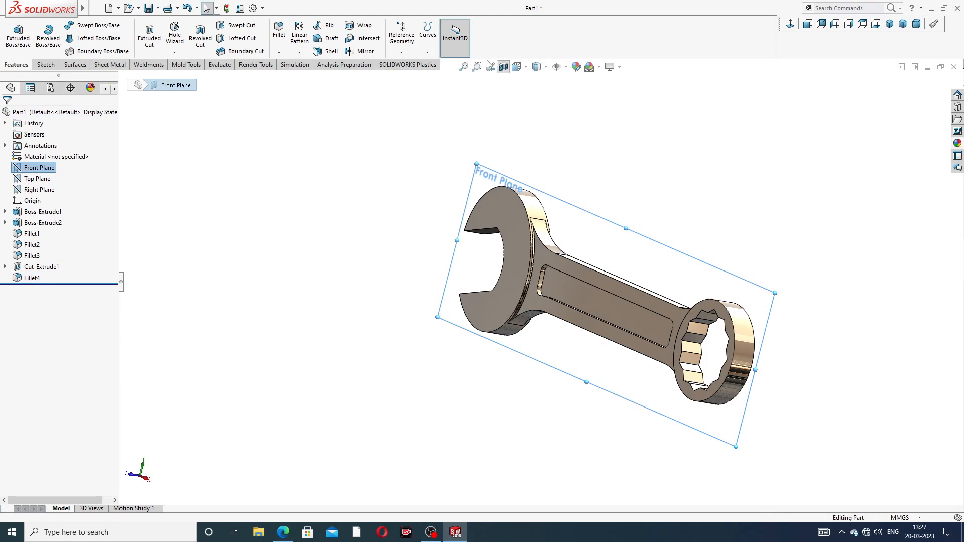
click(366, 51)
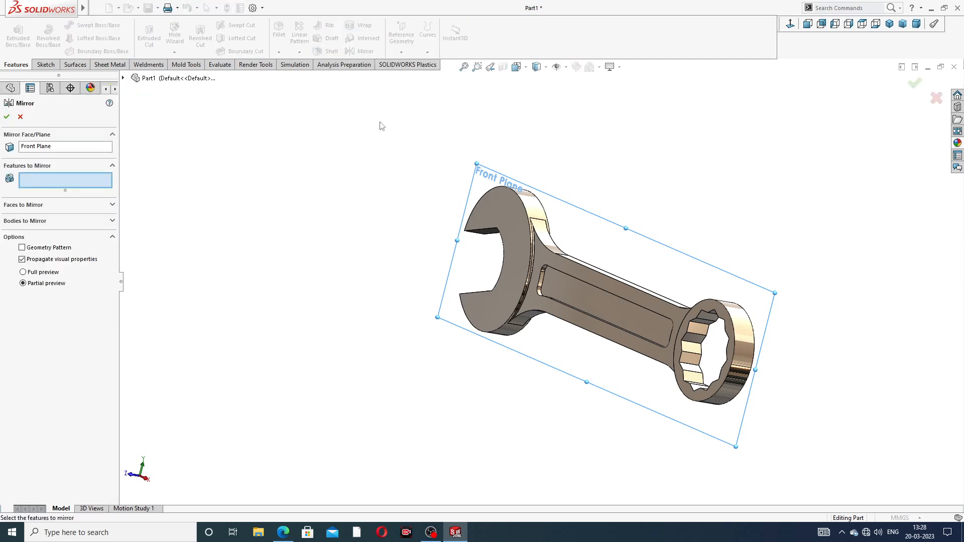
click(123, 79)
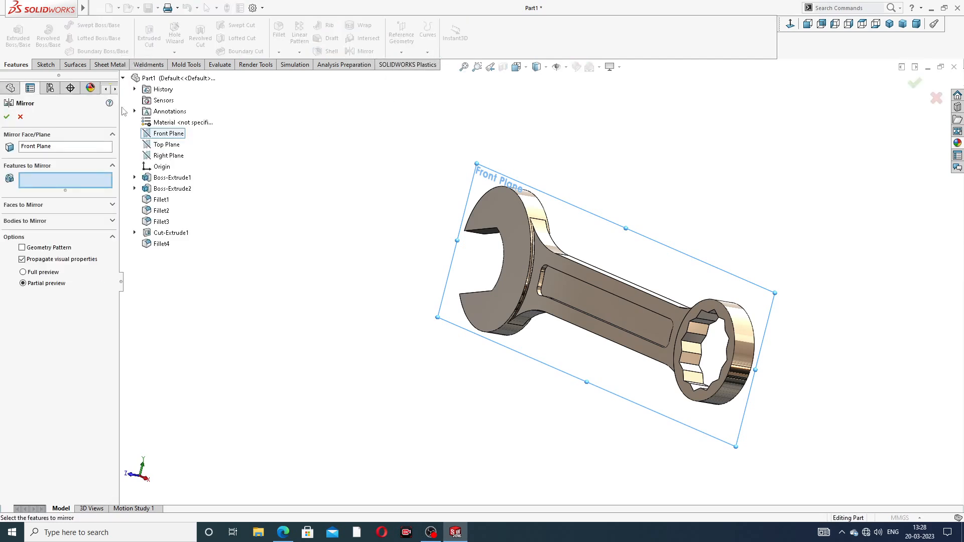
click(171, 233)
click(165, 244)
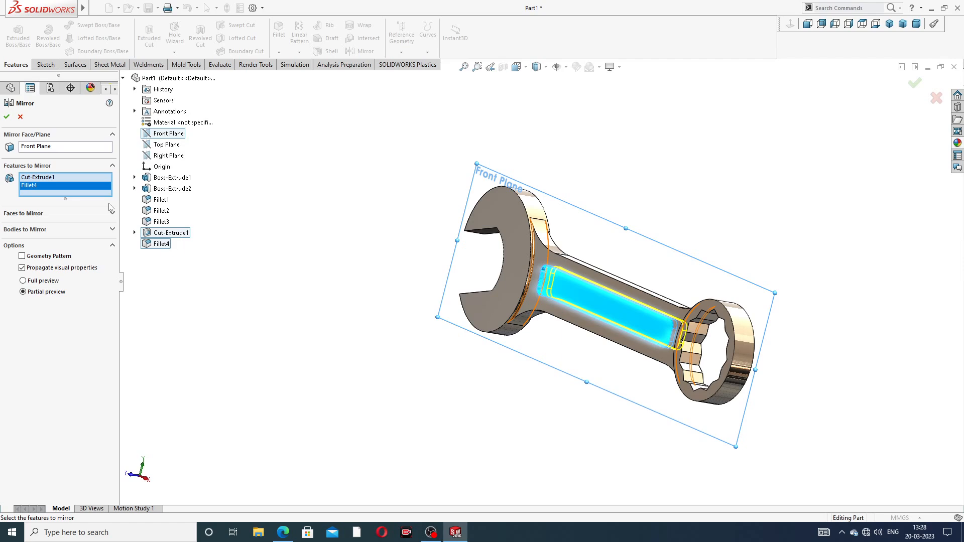
click(6, 116)
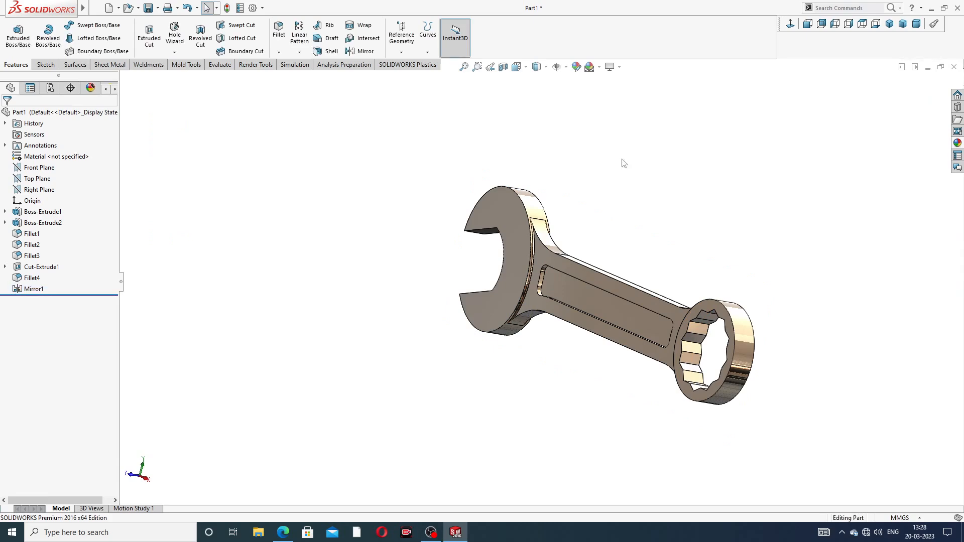
- Inspect the mirrored pocket on the spanner from an isometric view
mouse_move(624, 164)
middle_down()
mouse_move(600, 217)
mouse_move(547, 159)
mouse_move(613, 312)
mouse_move(543, 287)
mouse_move(647, 368)
mouse_move(723, 380)
middle_up()
key(ctrl+7)
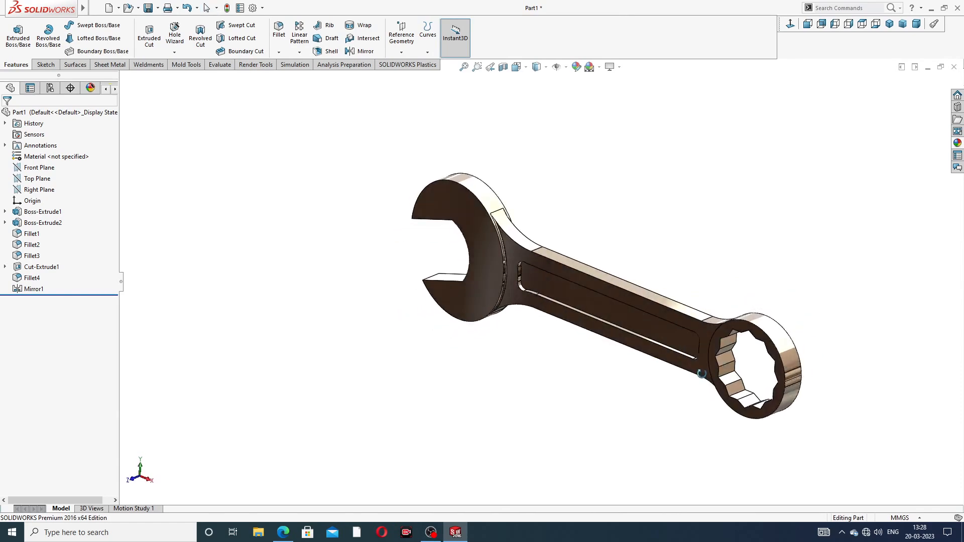
scroll(655, 349, down, 2)
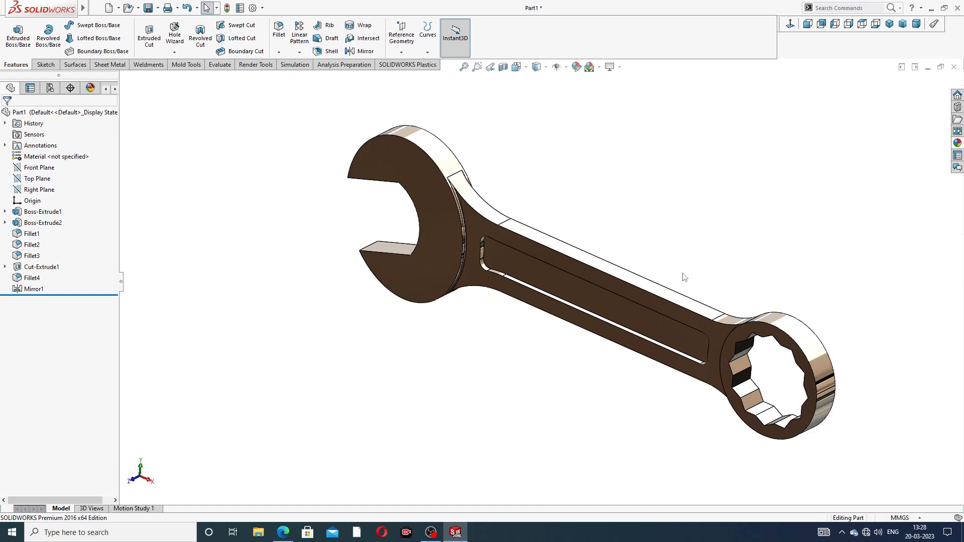
click(890, 23)
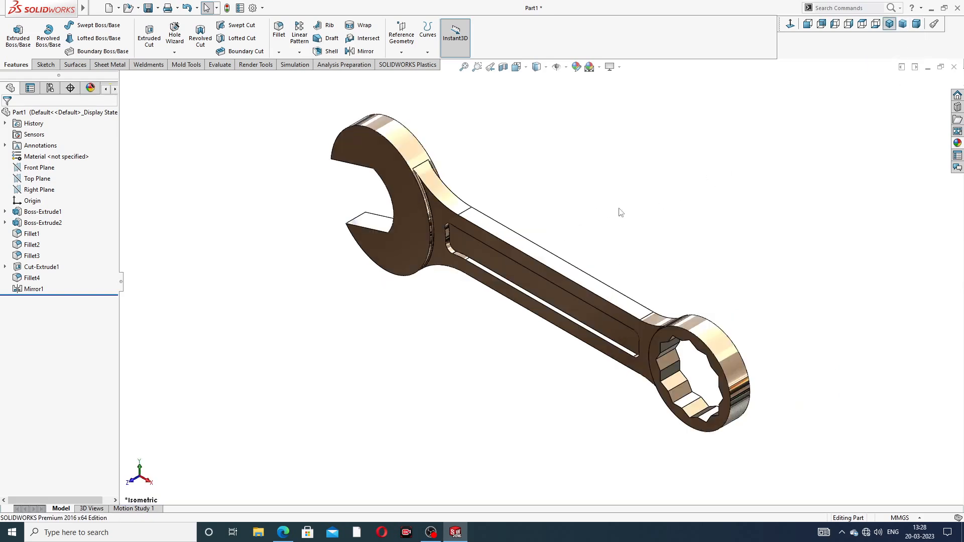
middle_drag(613, 210, 634, 191)
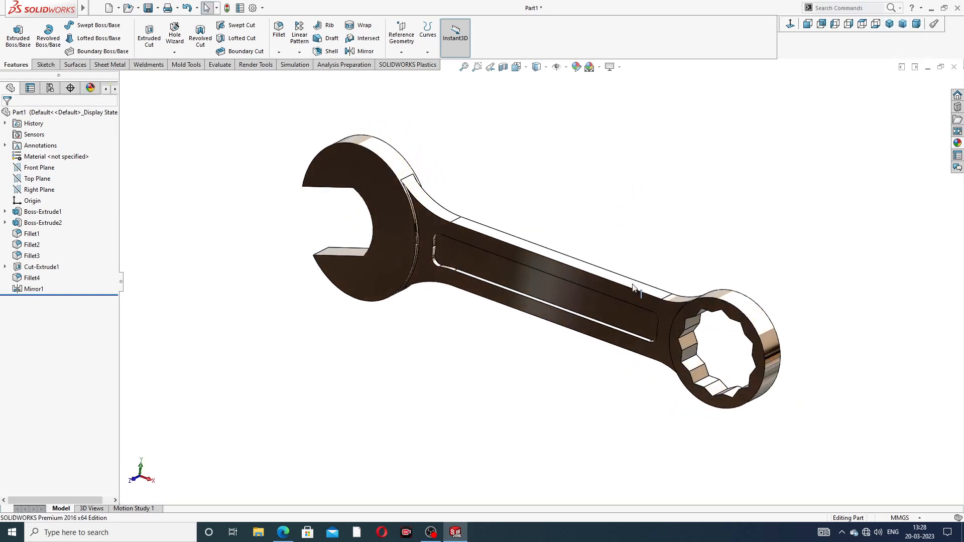
scroll(427, 211, down, 5)
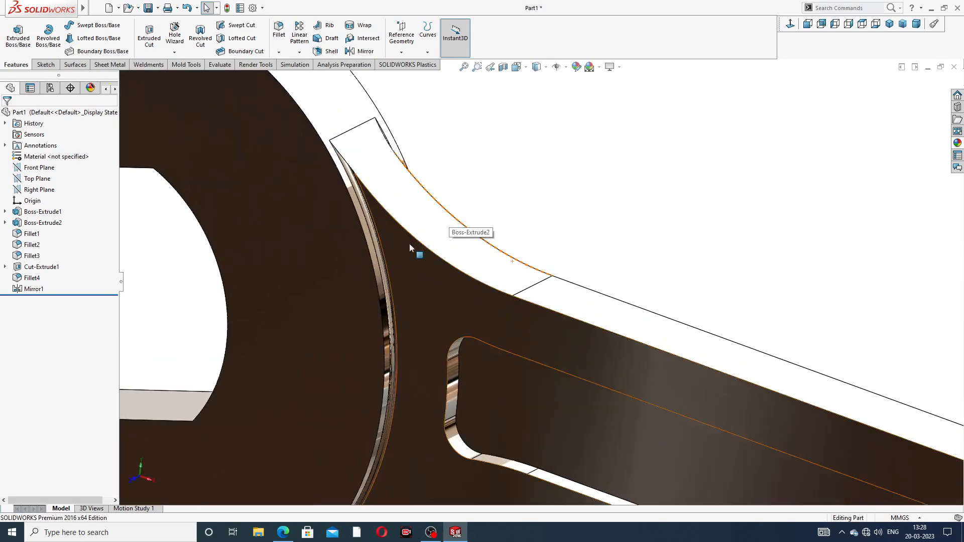
- Inspect the whole spanner model from several angles and compare it with the combination spanner reference drawing PDF
scroll(403, 276, up, 4)
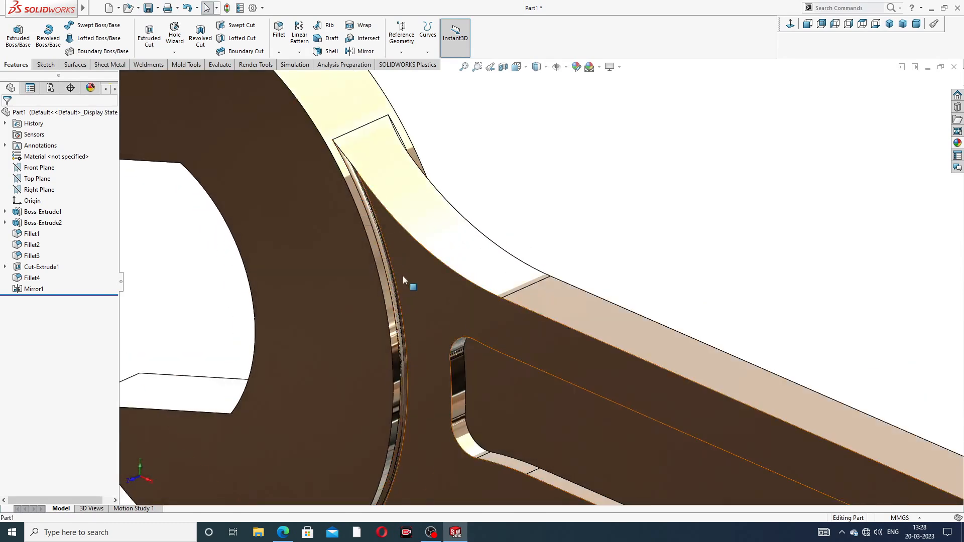
scroll(445, 327, up, 5)
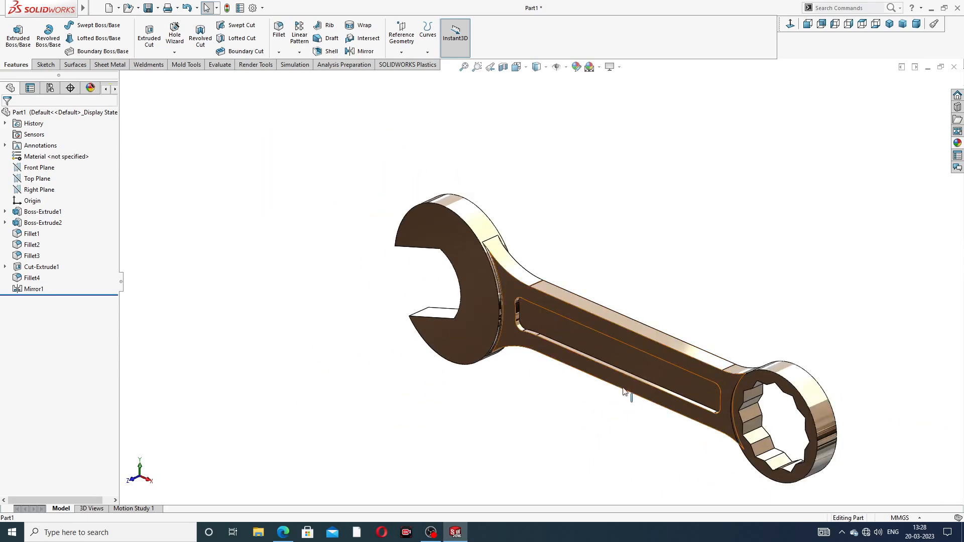
middle_drag(623, 392, 618, 346)
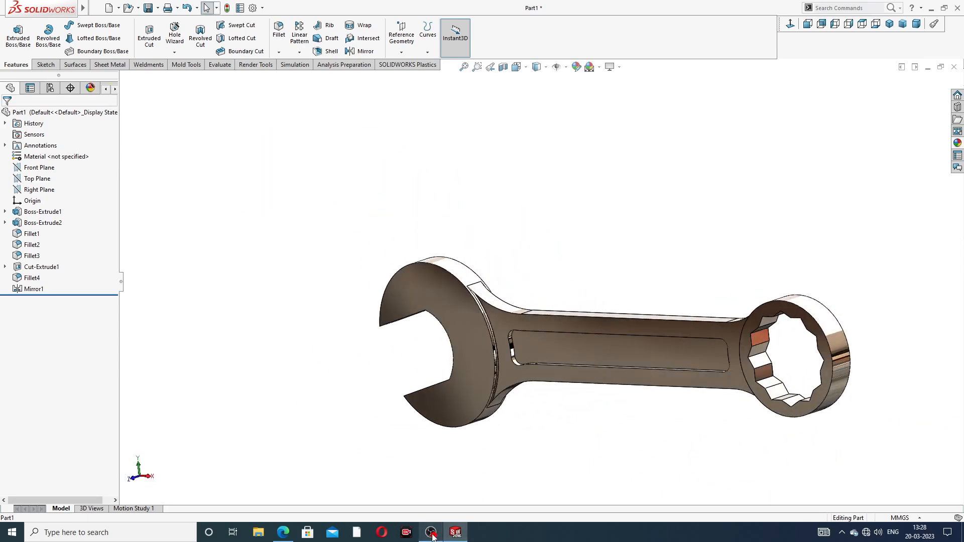
click(458, 534)
click(455, 534)
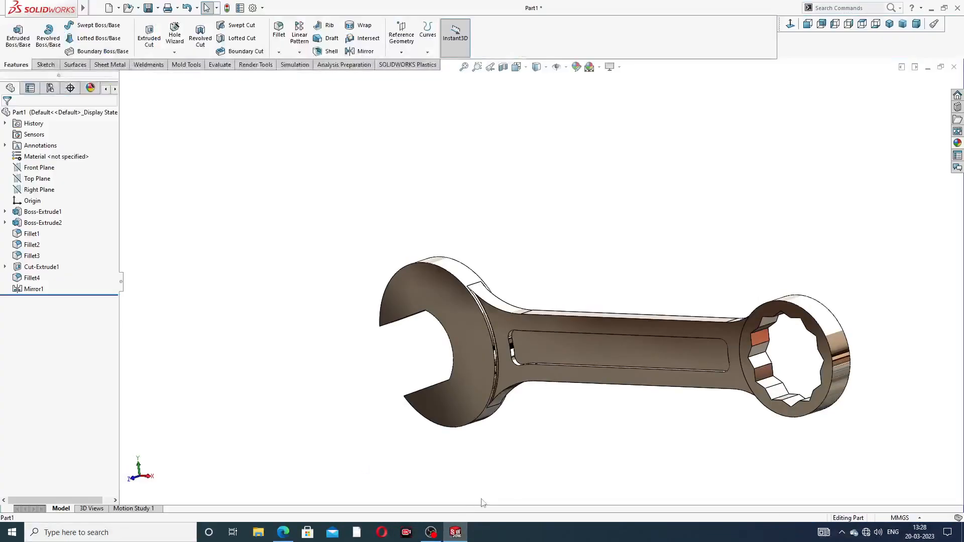
middle_drag(701, 381, 688, 442)
key(f)
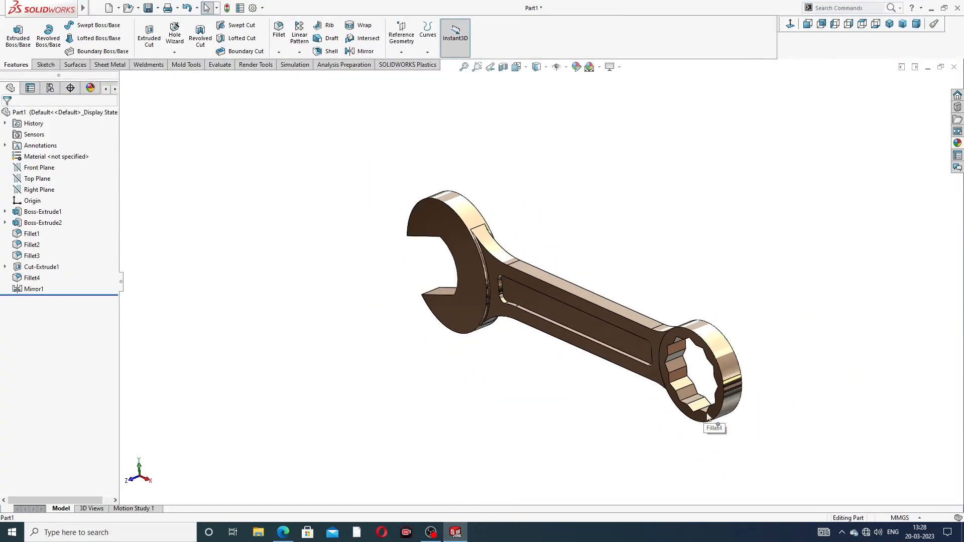
click(890, 24)
click(284, 533)
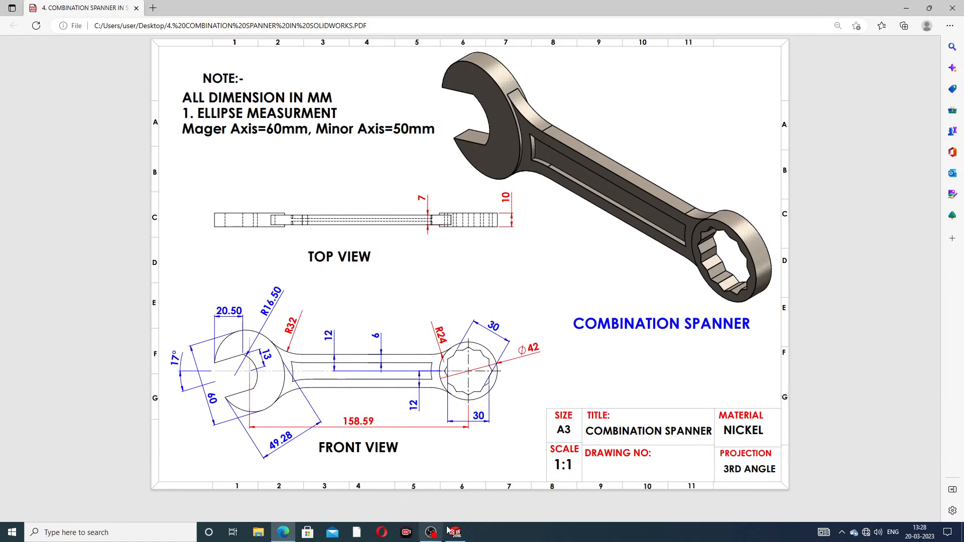
click(282, 531)
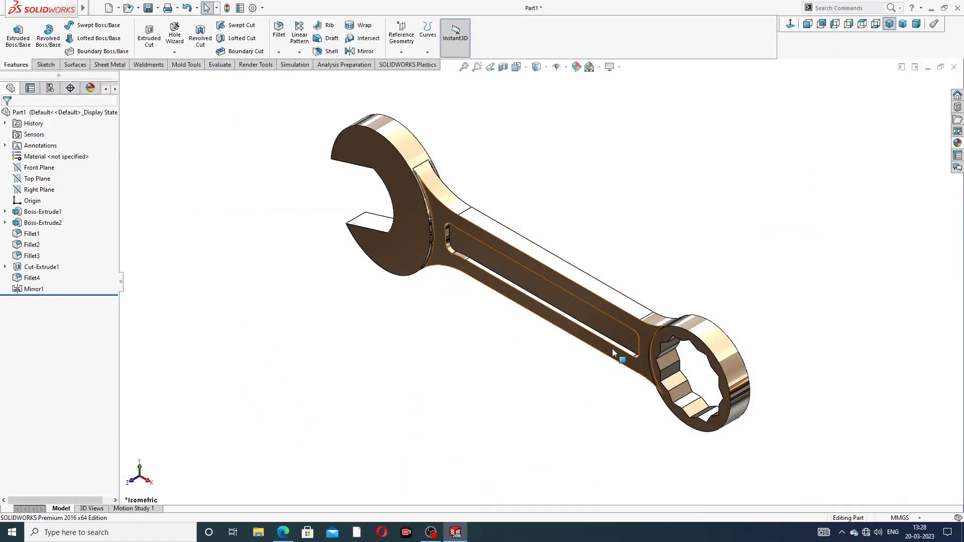
- Examine the spanner model from the isometric view, zooming in and out on the handle and ring end
scroll(613, 351, down, 2)
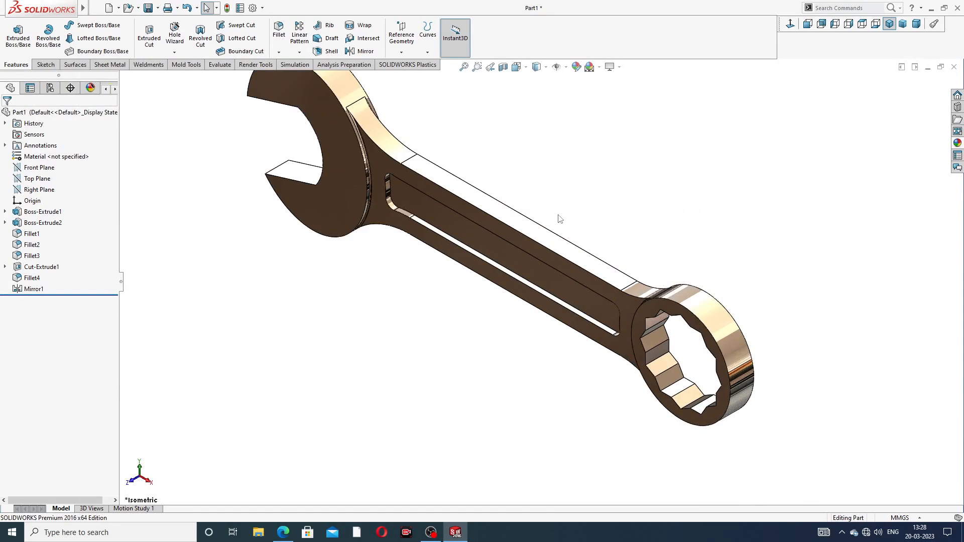
scroll(556, 216, up, 2)
scroll(464, 243, down, 3)
scroll(441, 122, up, 2)
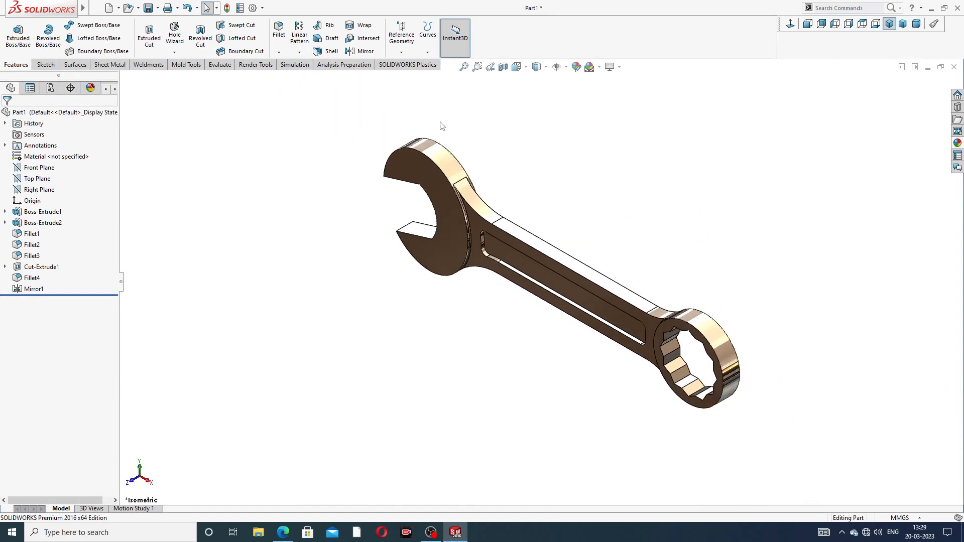
mouse_move(431, 158)
middle_down()
mouse_move(459, 177)
mouse_move(440, 146)
middle_up()
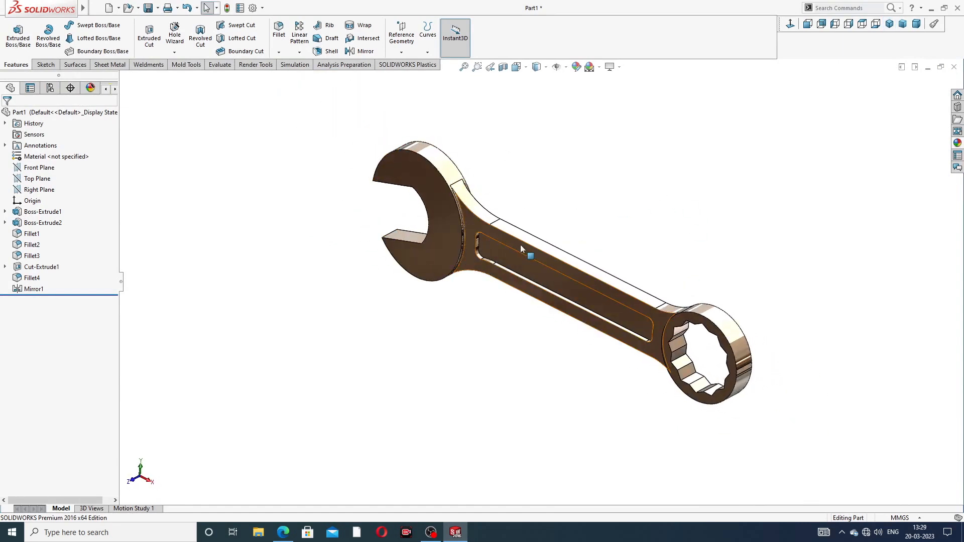
scroll(520, 245, down, 2)
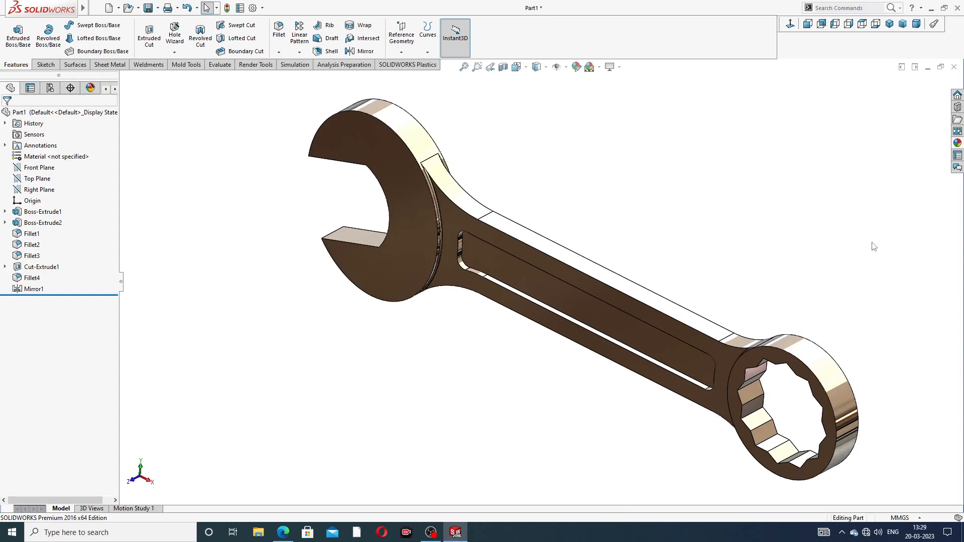
click(889, 24)
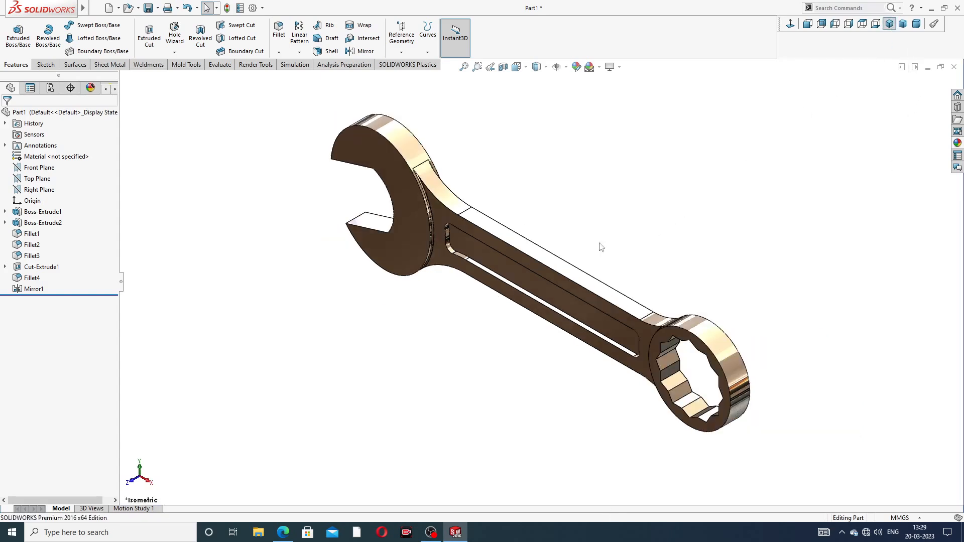
scroll(601, 247, down, 3)
scroll(577, 219, up, 2)
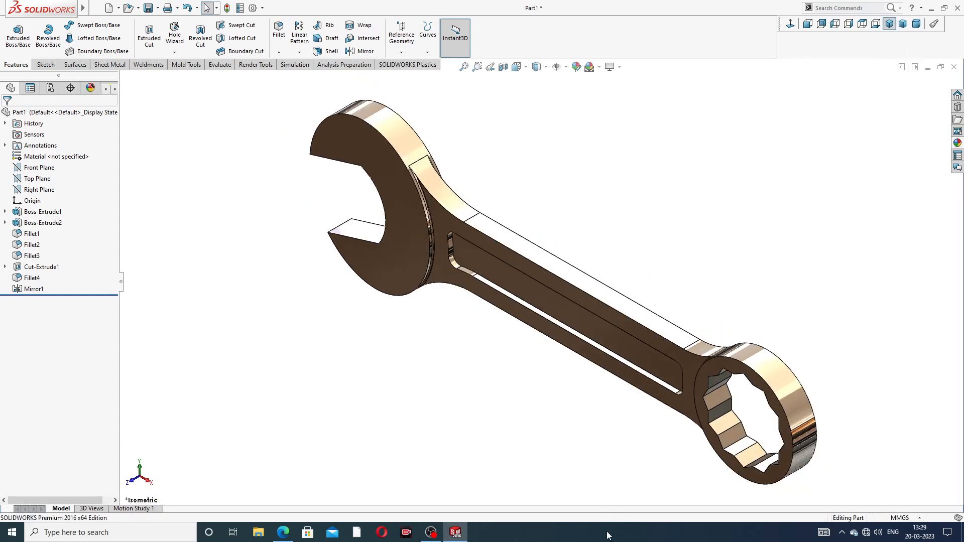
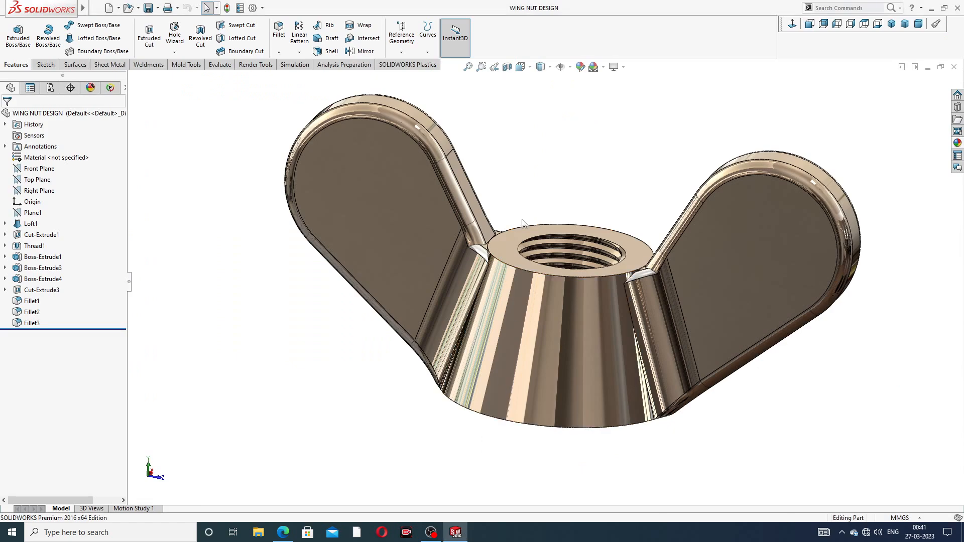
- Inspect the finished wing nut model from several angles, zooming in and out
middle_drag(563, 282, 553, 206)
middle_drag(574, 301, 575, 187)
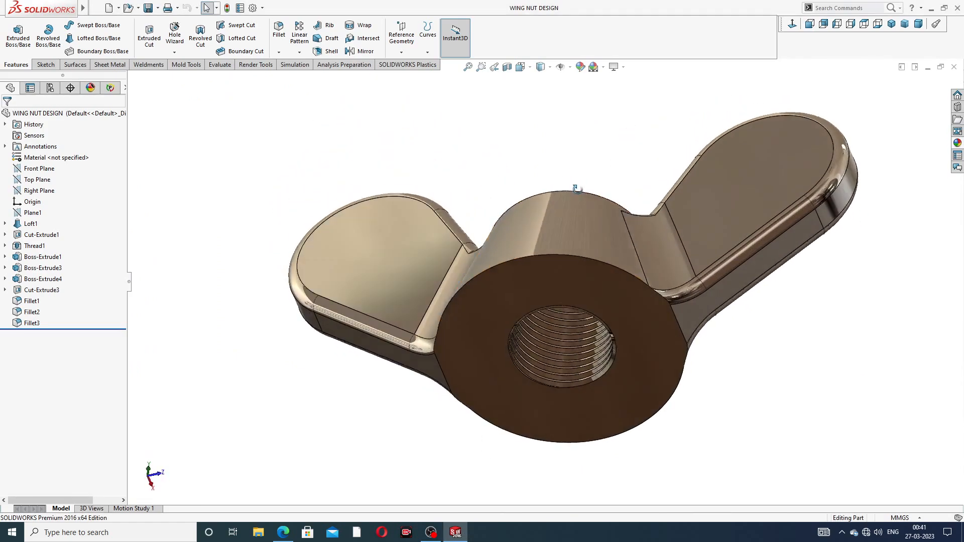
middle_drag(598, 330, 624, 236)
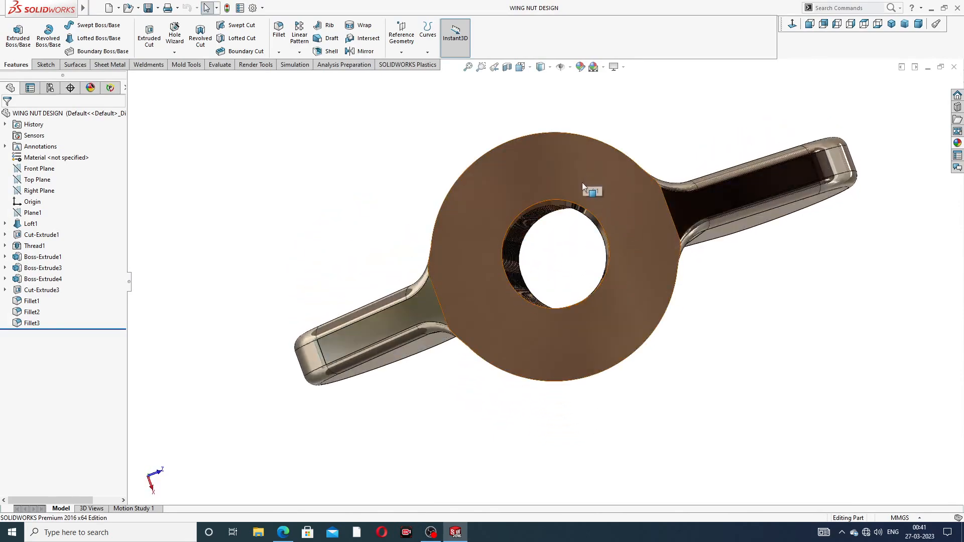
middle_drag(582, 189, 634, 275)
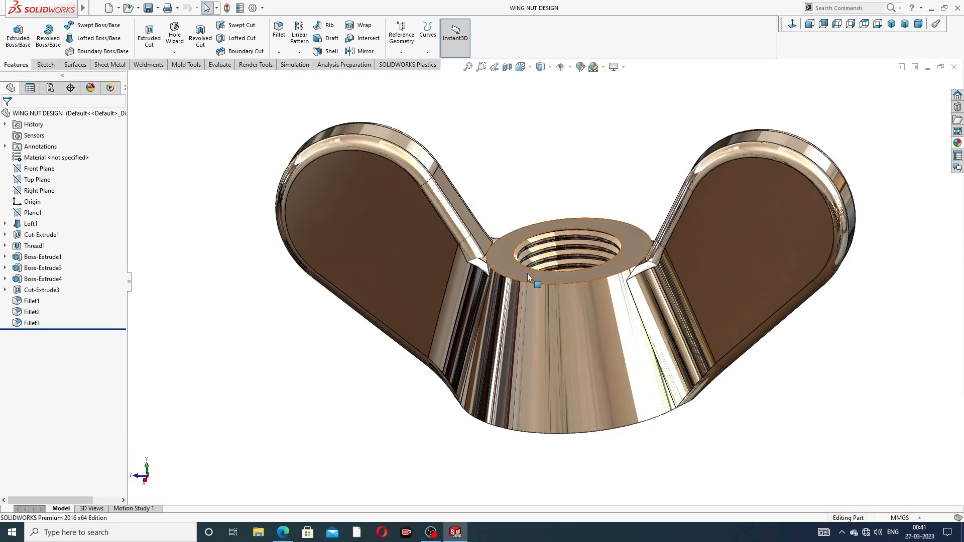
middle_drag(604, 270, 590, 250)
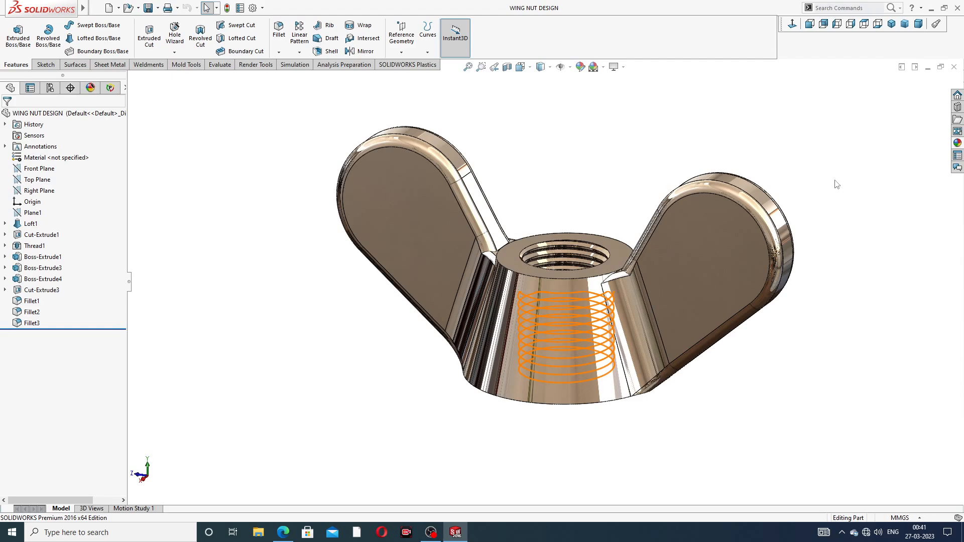
scroll(826, 180, up, 2)
scroll(555, 259, down, 2)
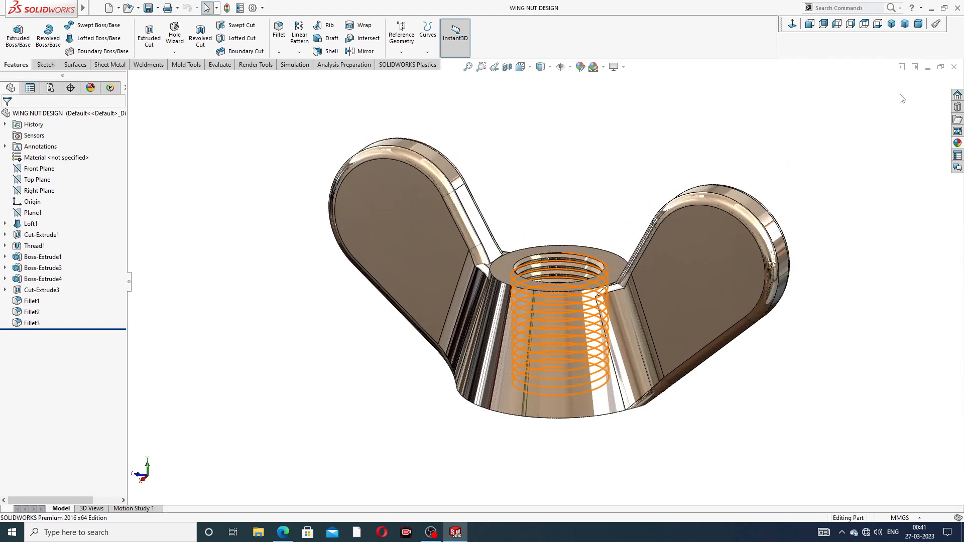
- Close the wing nut model and start a new part document
click(954, 68)
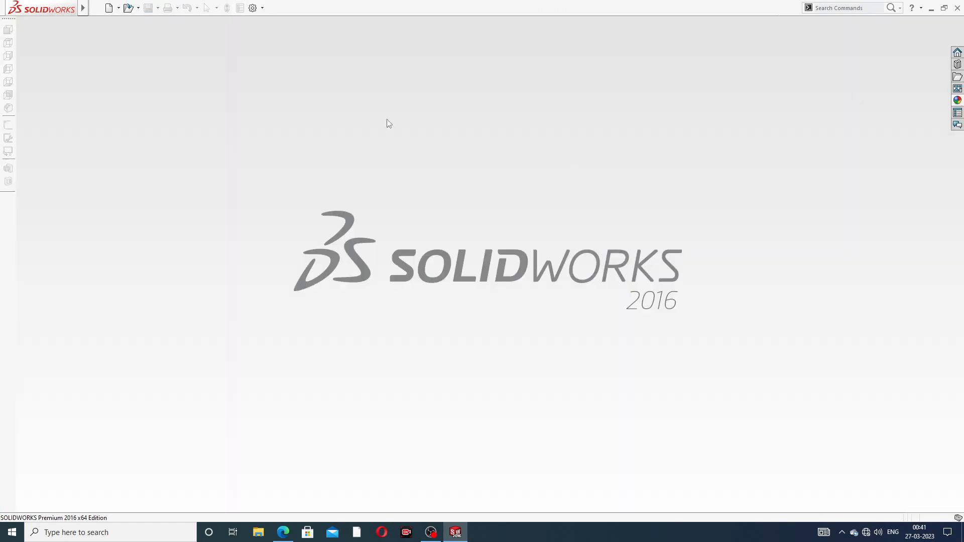
click(109, 8)
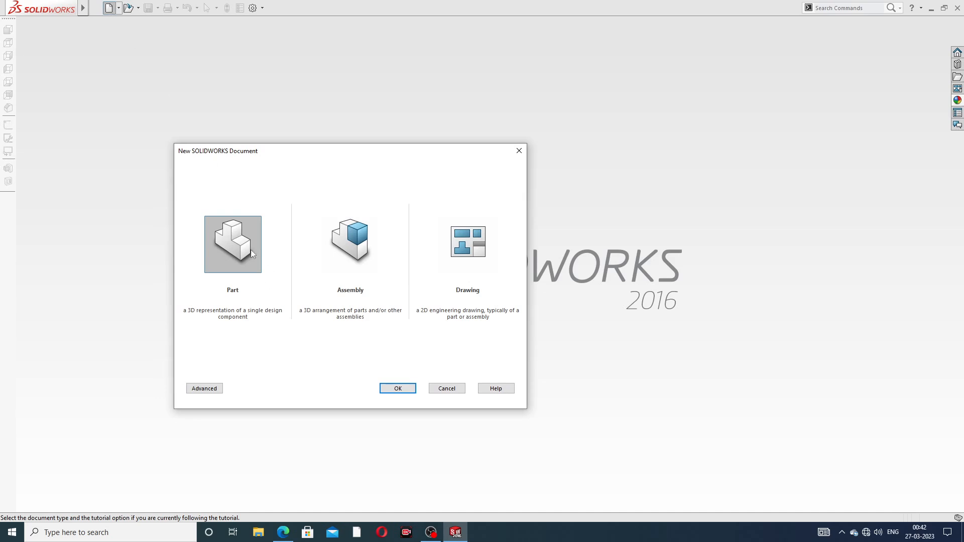
click(391, 388)
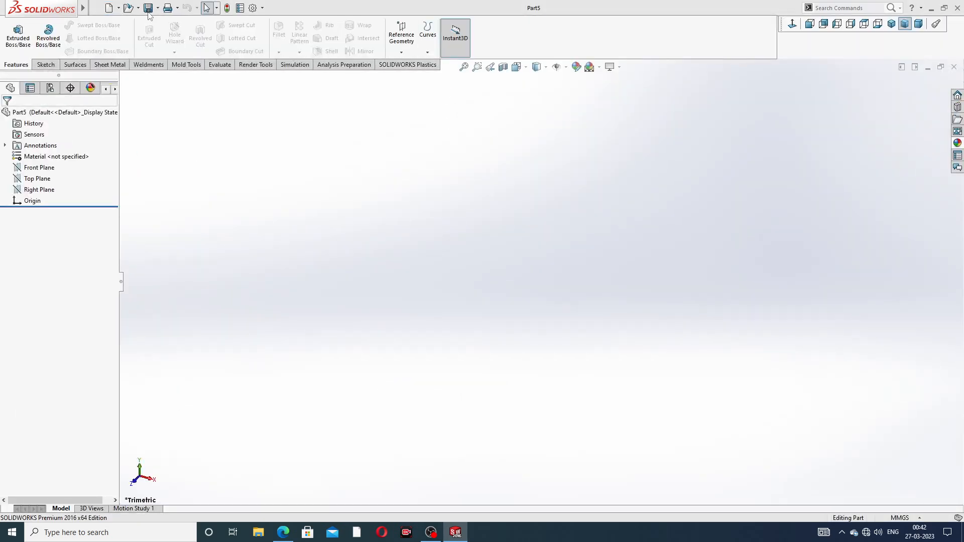
- Set the document's shaded and wireframe image quality resolutions to high
click(254, 9)
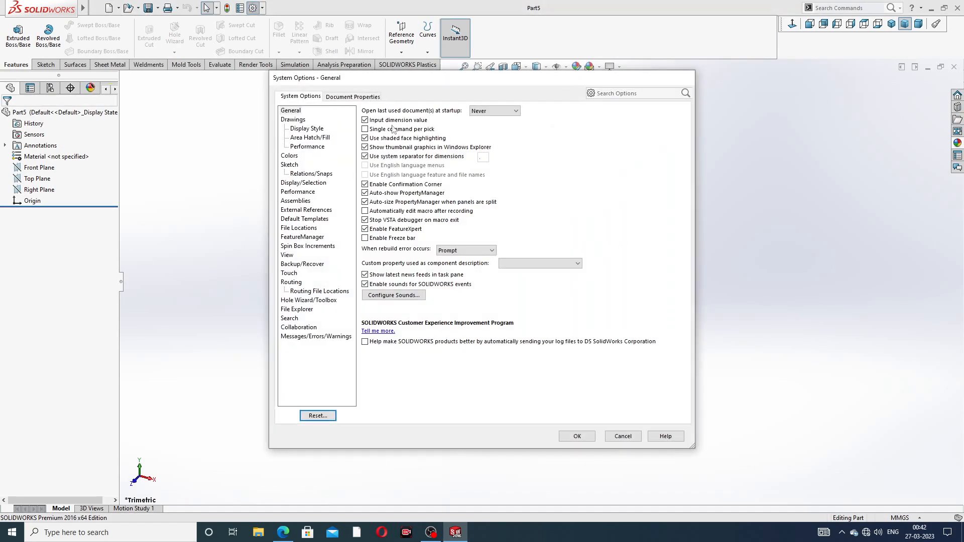
click(364, 97)
click(303, 211)
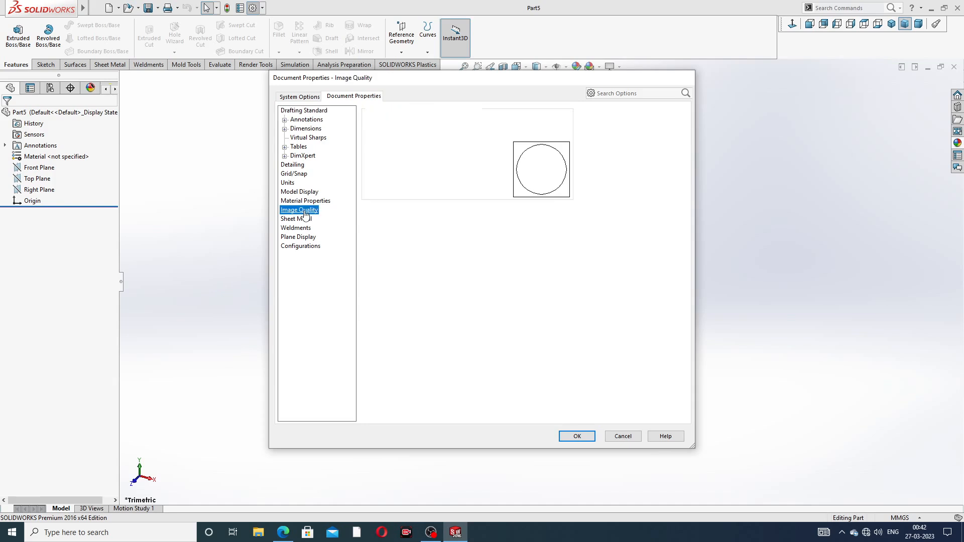
drag(450, 125, 553, 126)
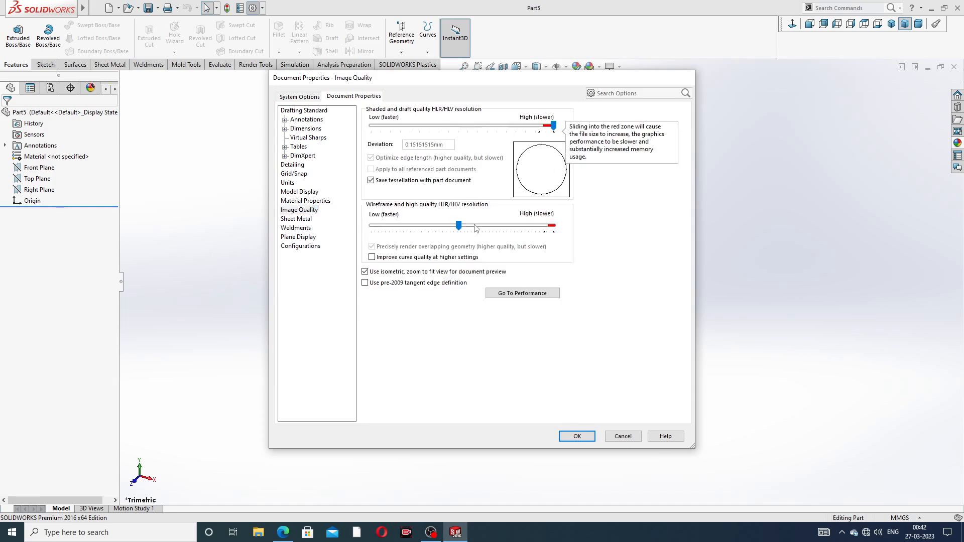
drag(457, 226, 584, 232)
click(419, 225)
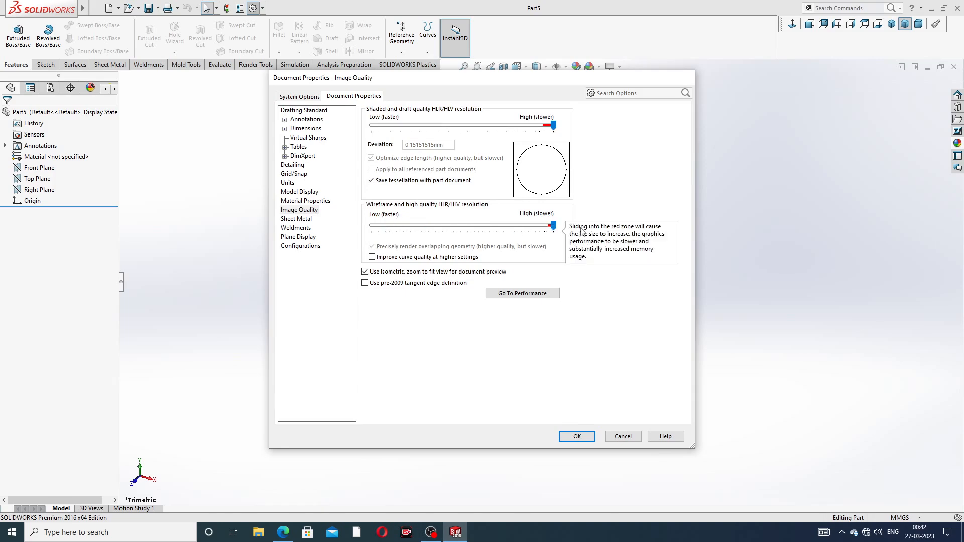
click(585, 438)
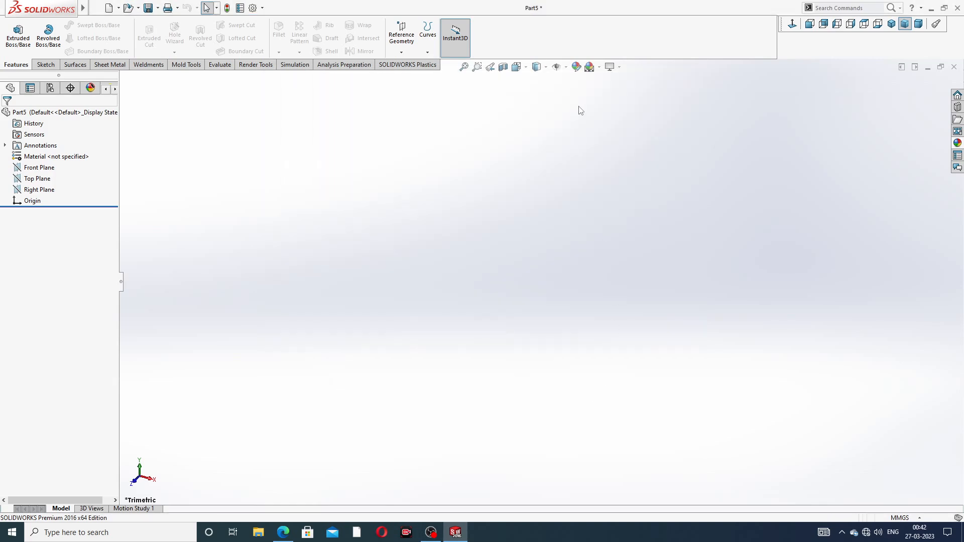
- Check the wing nut reference drawing PDF for its dimensions
click(599, 67)
click(598, 28)
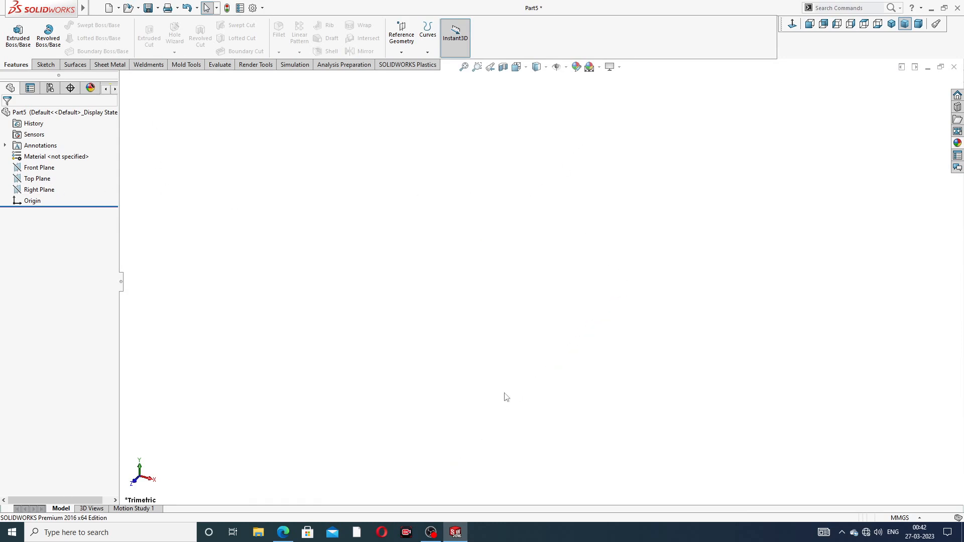
click(283, 532)
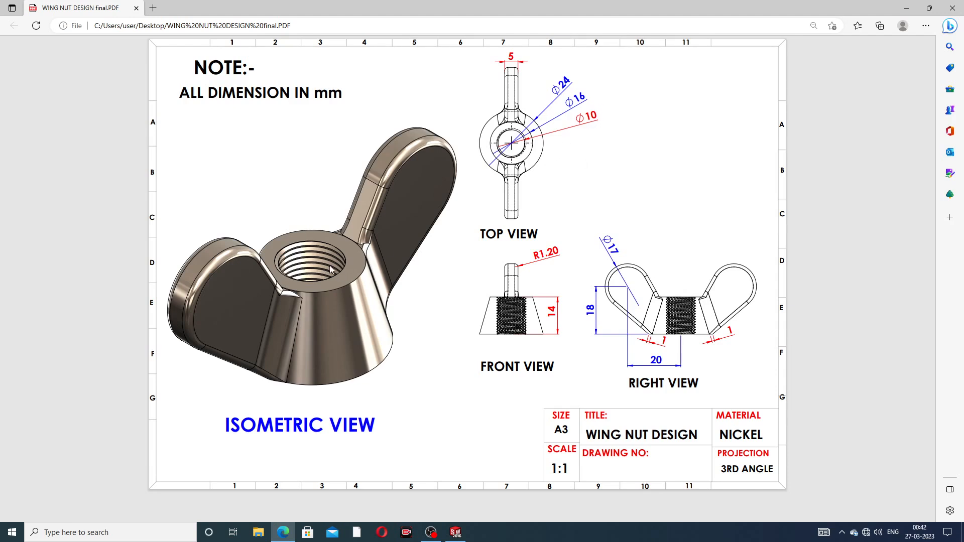
click(285, 531)
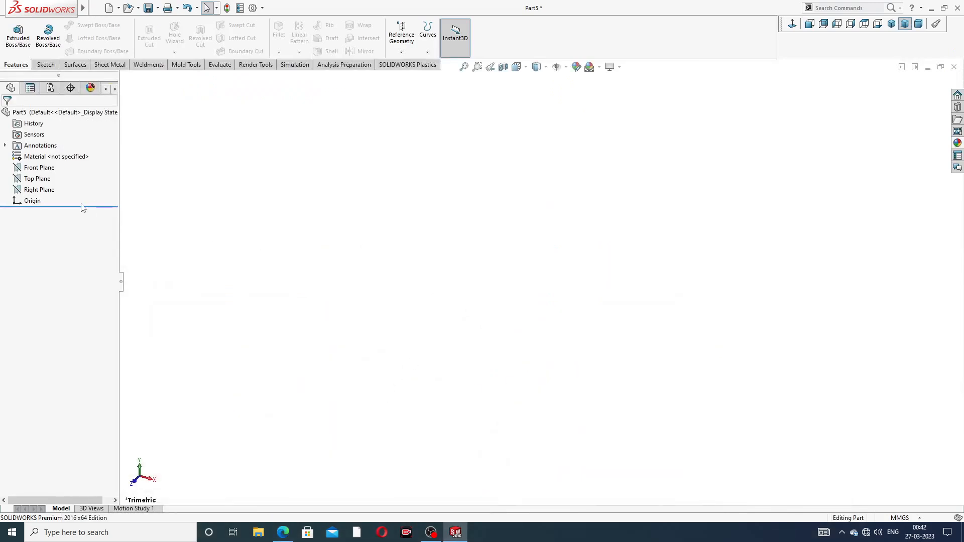
- Create a reference plane offset 14 mm from the Top Plane
click(45, 182)
click(402, 53)
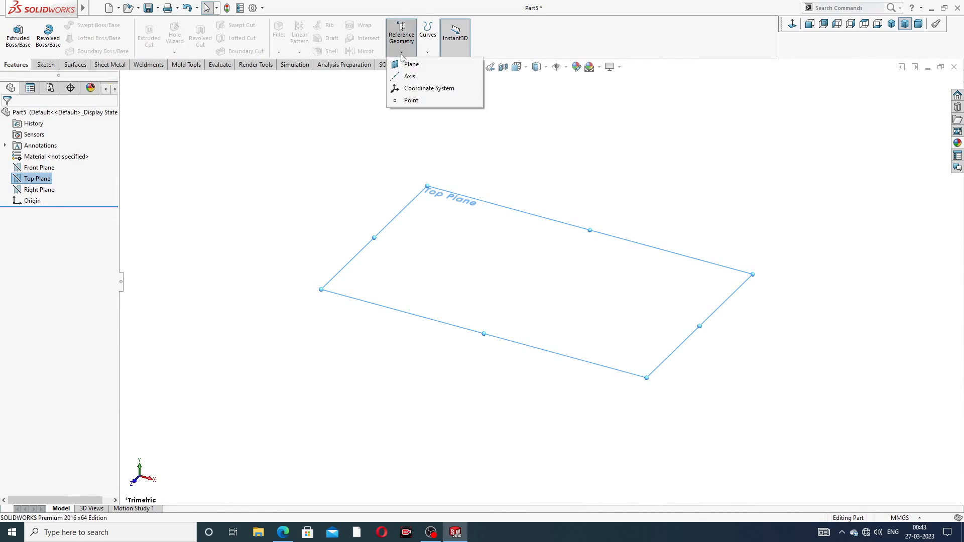
click(411, 65)
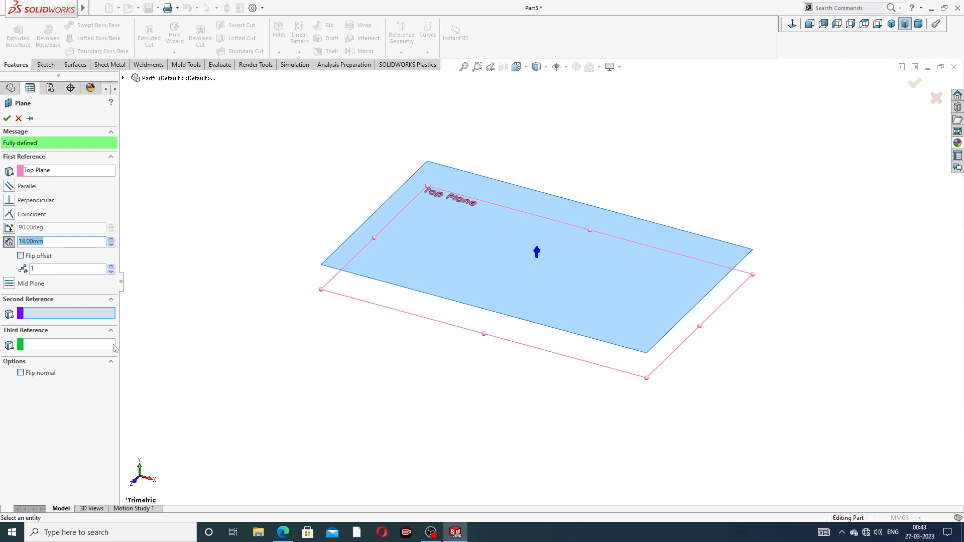
click(280, 531)
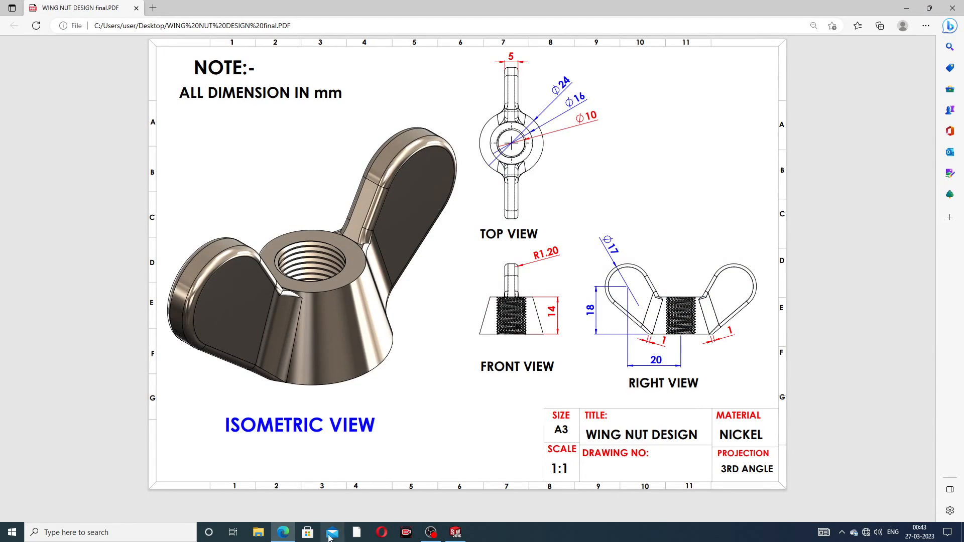
click(284, 532)
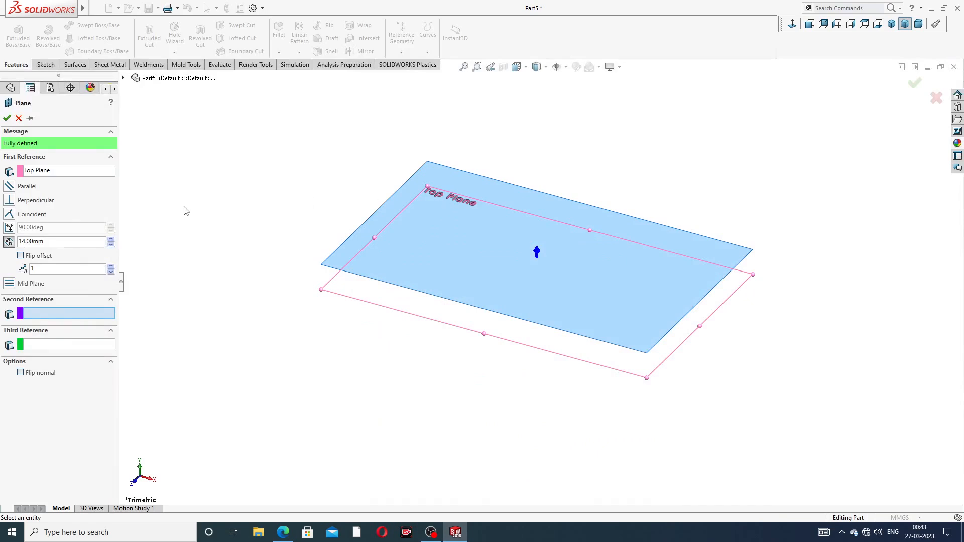
click(7, 118)
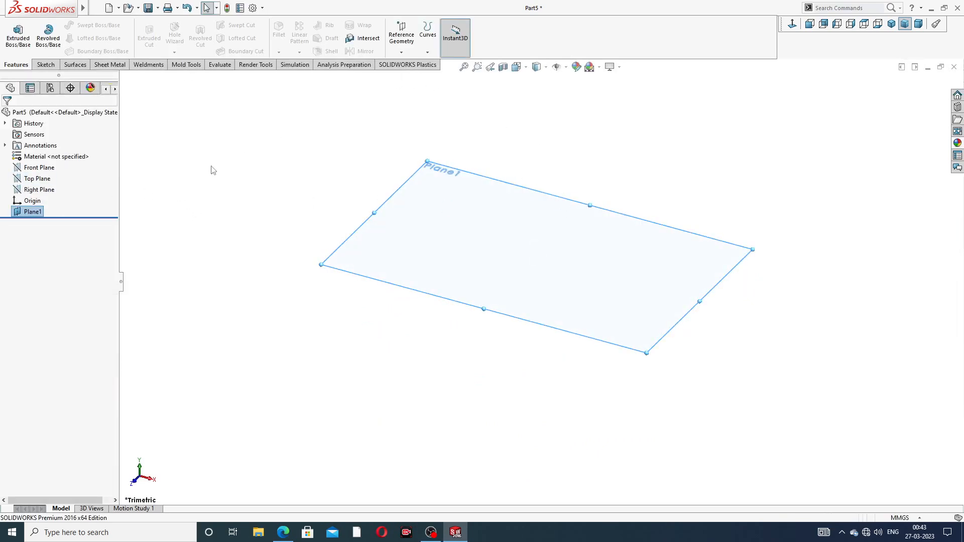
- Start a sketch on the Top Plane and draw a circle about 97 mm in diameter centred at the origin
click(46, 180)
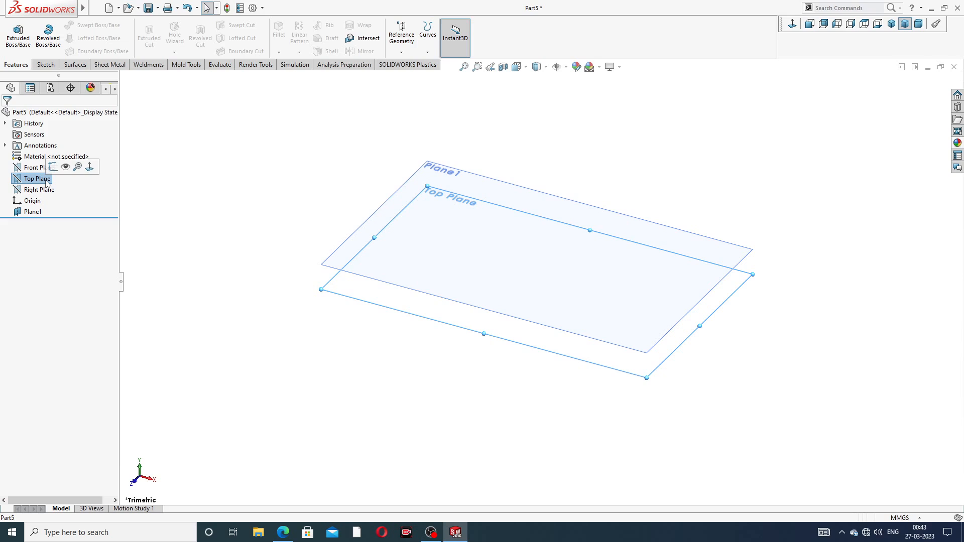
click(53, 167)
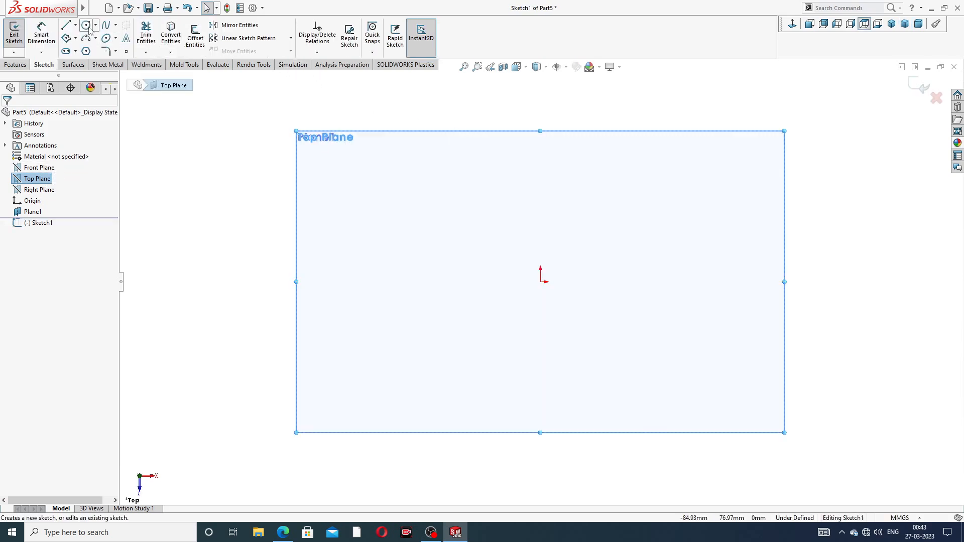
click(87, 26)
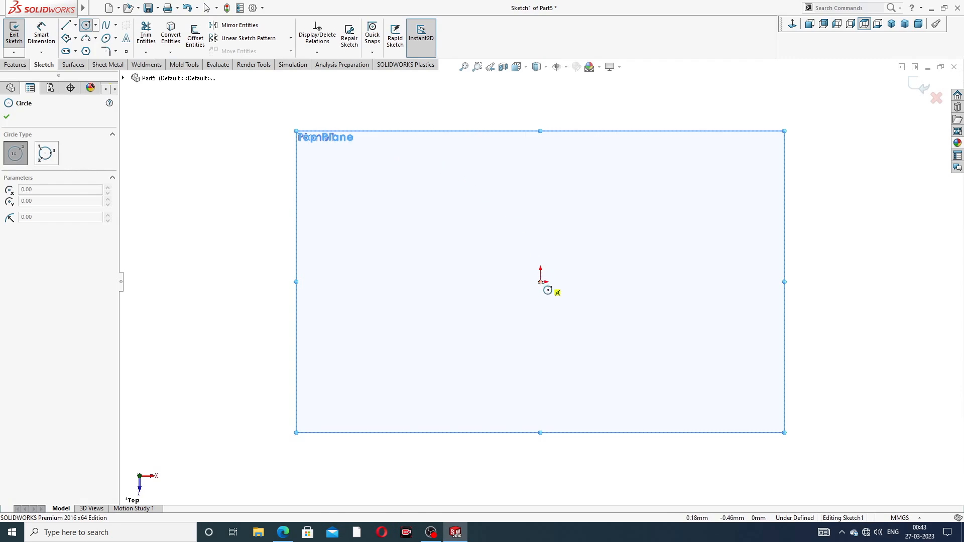
click(540, 282)
click(603, 161)
right_click(641, 163)
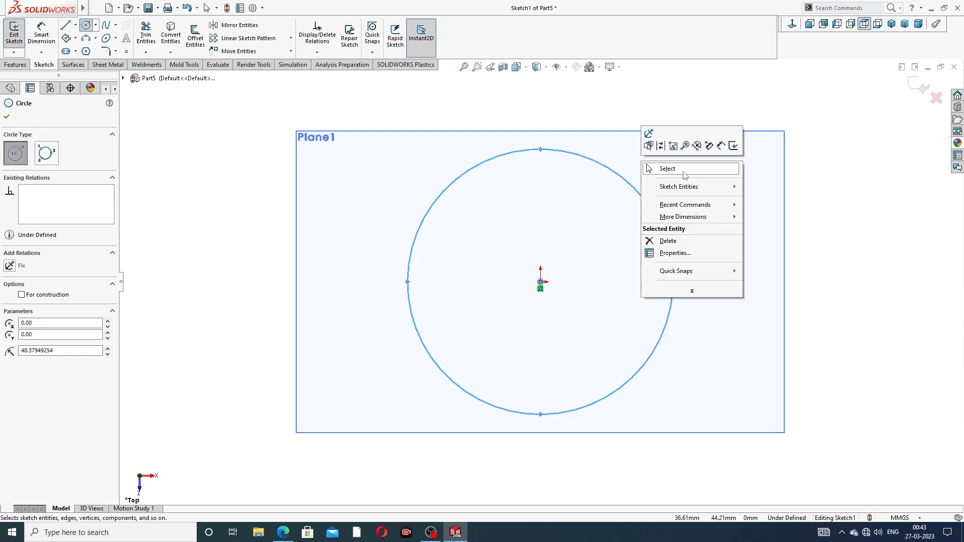
click(683, 172)
- Dimension the circle's diameter as 24 mm and exit the sketch
click(42, 33)
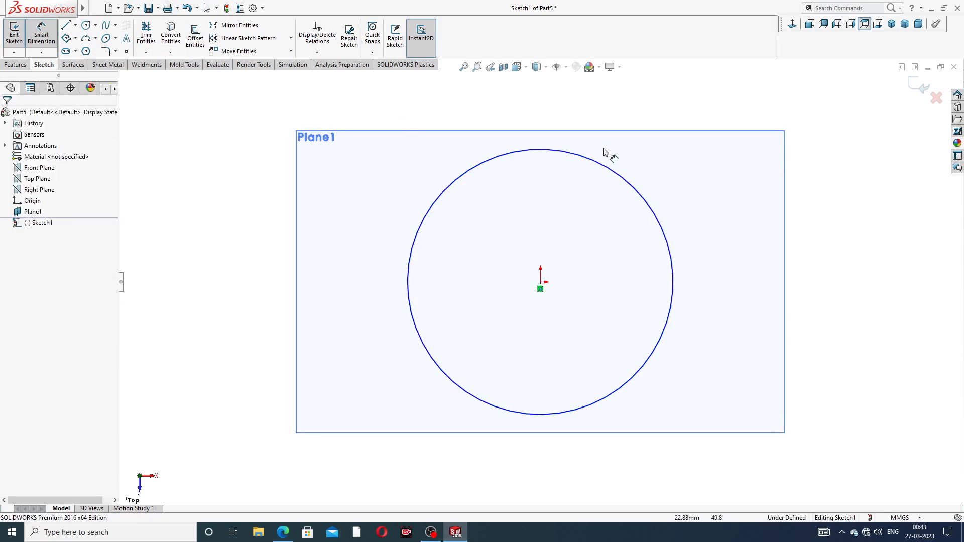
click(610, 166)
click(692, 122)
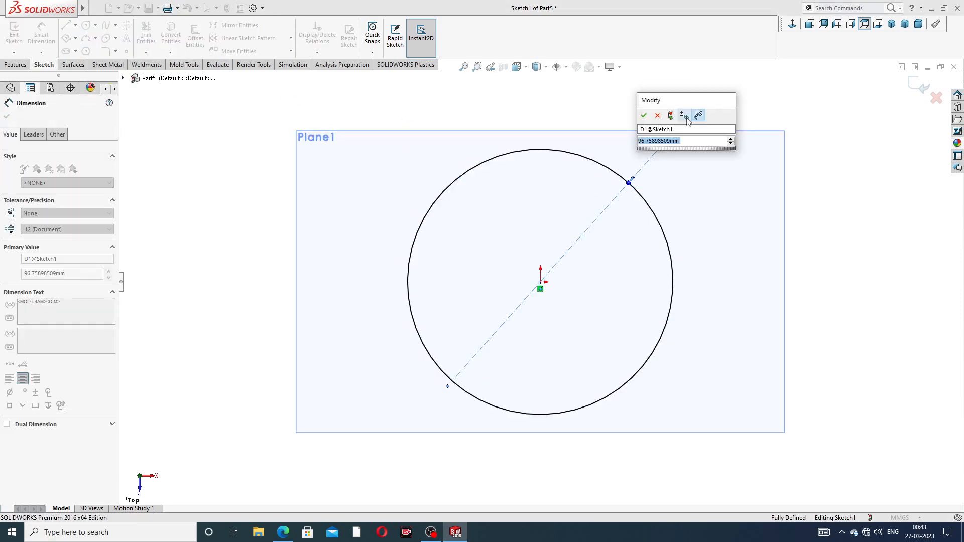
text(24)
key(Return)
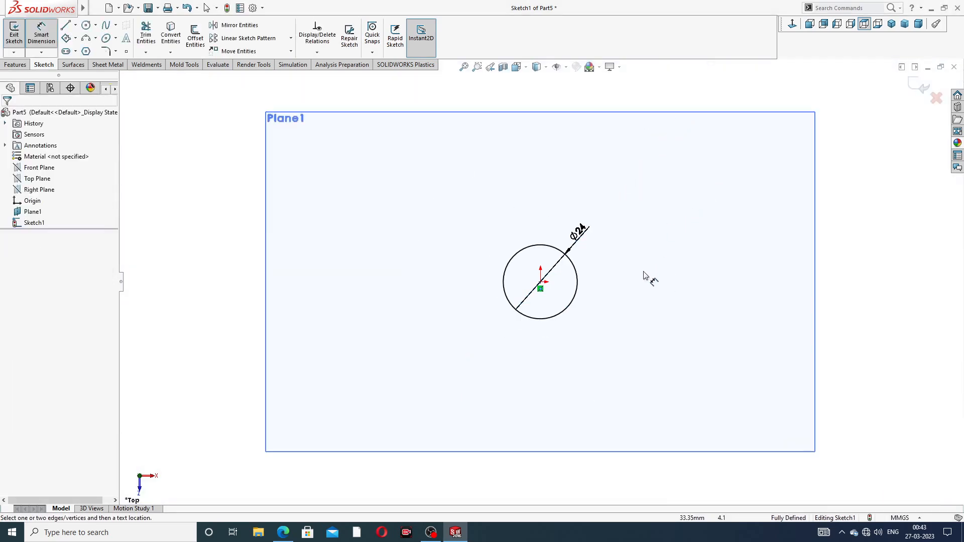
mouse_move(641, 218)
middle_down()
mouse_move(637, 173)
mouse_move(622, 172)
mouse_move(623, 93)
mouse_move(635, 166)
middle_up()
right_click(806, 112)
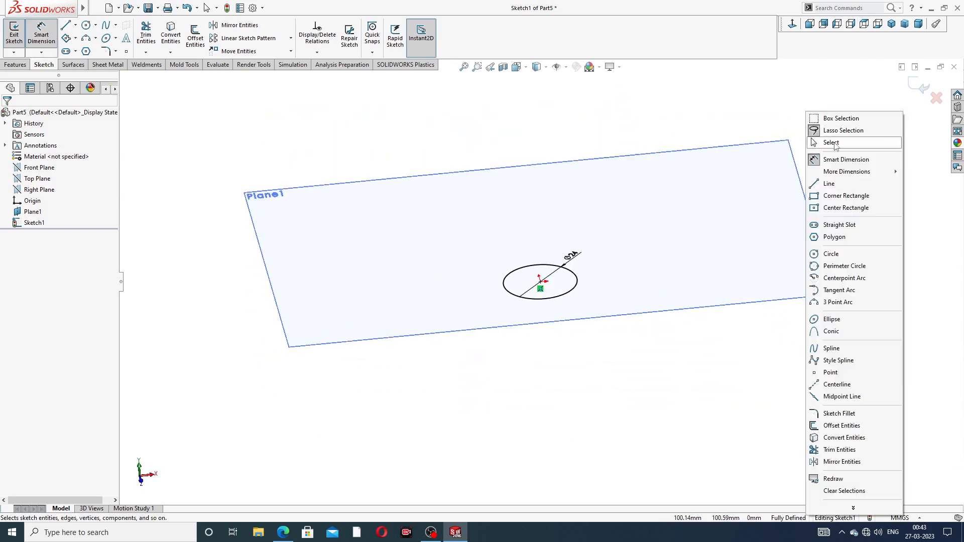
click(832, 142)
click(919, 86)
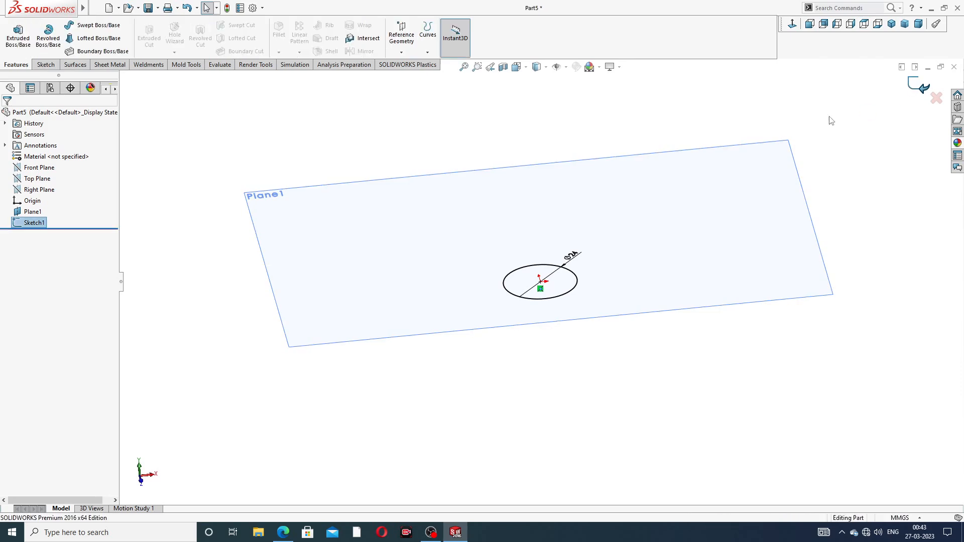
- Start a sketch on Plane1 and draw a circle about 16 mm in diameter centred at the origin
mouse_move(569, 296)
middle_down()
mouse_move(544, 263)
mouse_move(520, 270)
middle_up()
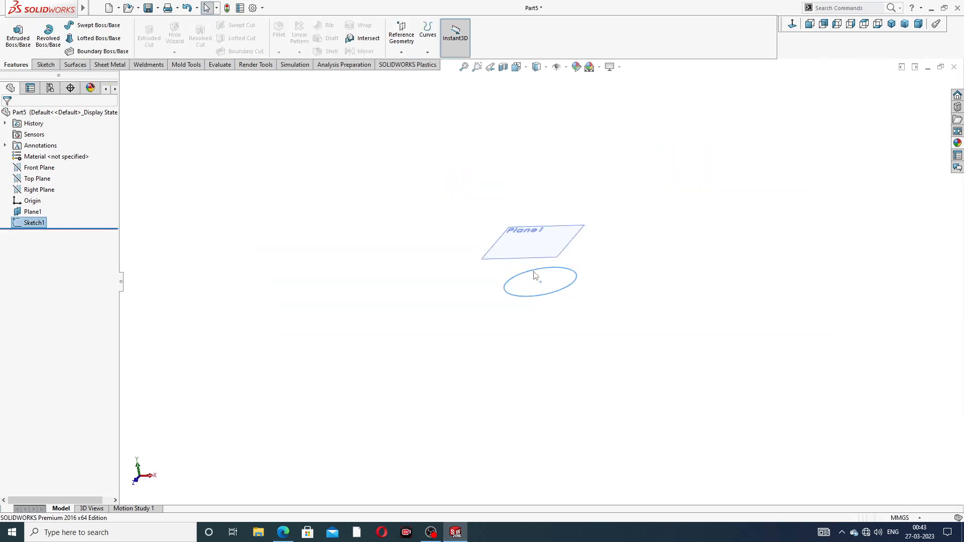
scroll(536, 276, down, 3)
click(582, 242)
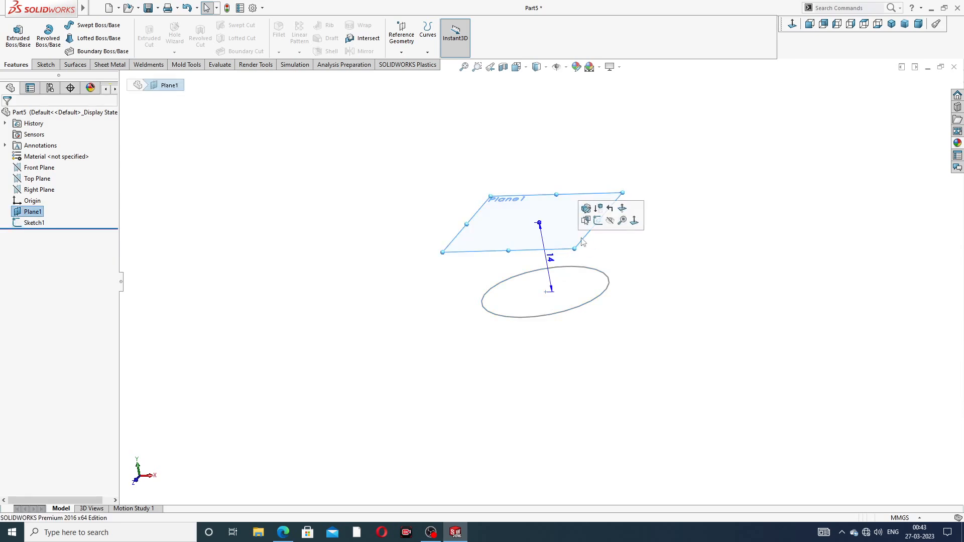
click(598, 221)
click(793, 23)
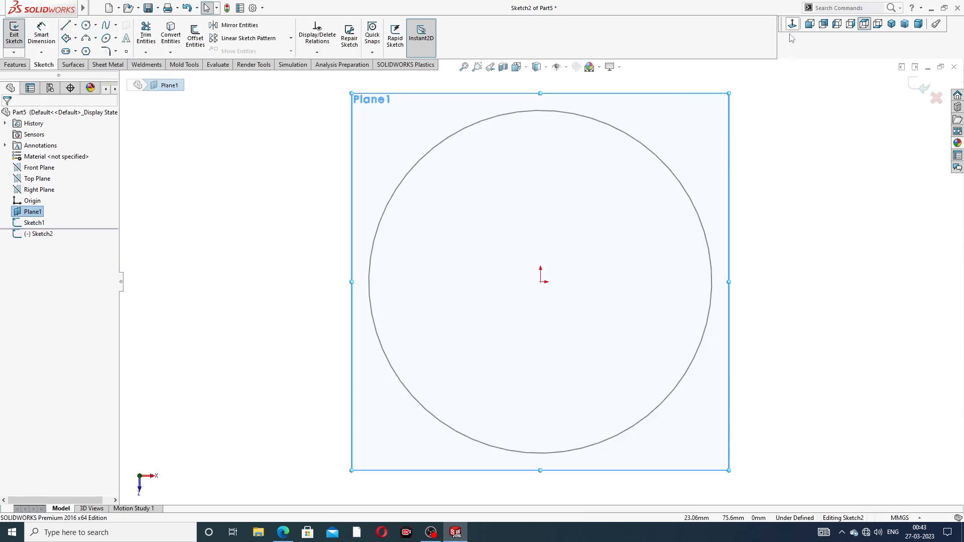
click(95, 25)
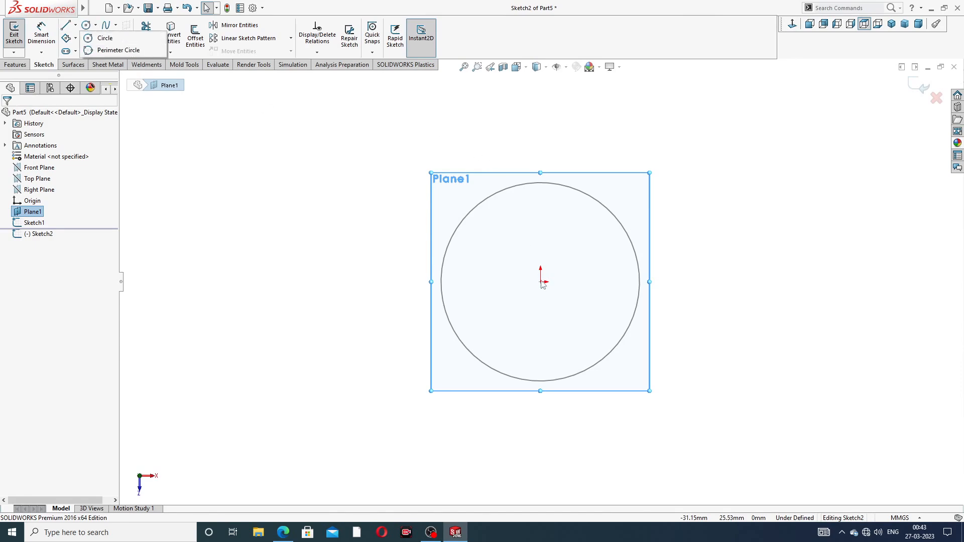
click(100, 38)
click(540, 281)
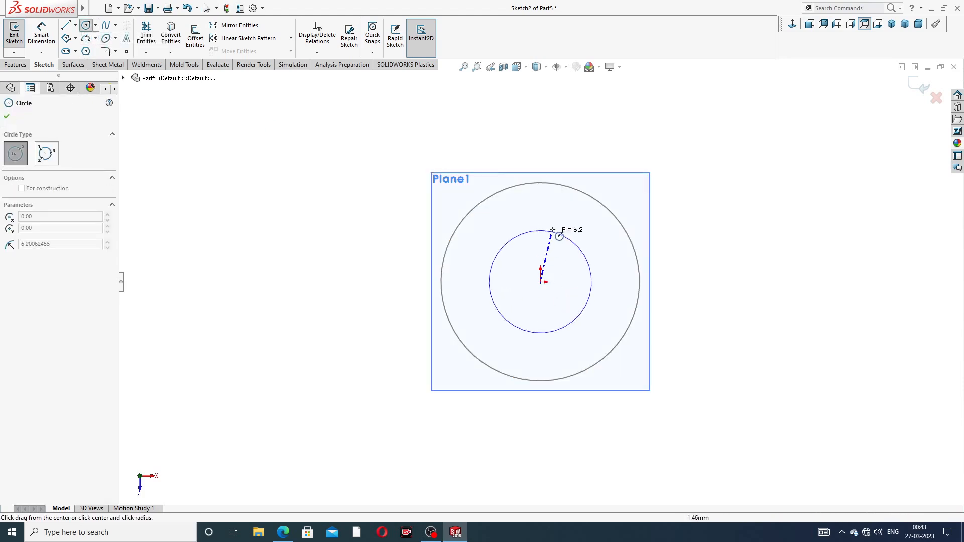
click(565, 220)
right_click(643, 143)
click(648, 145)
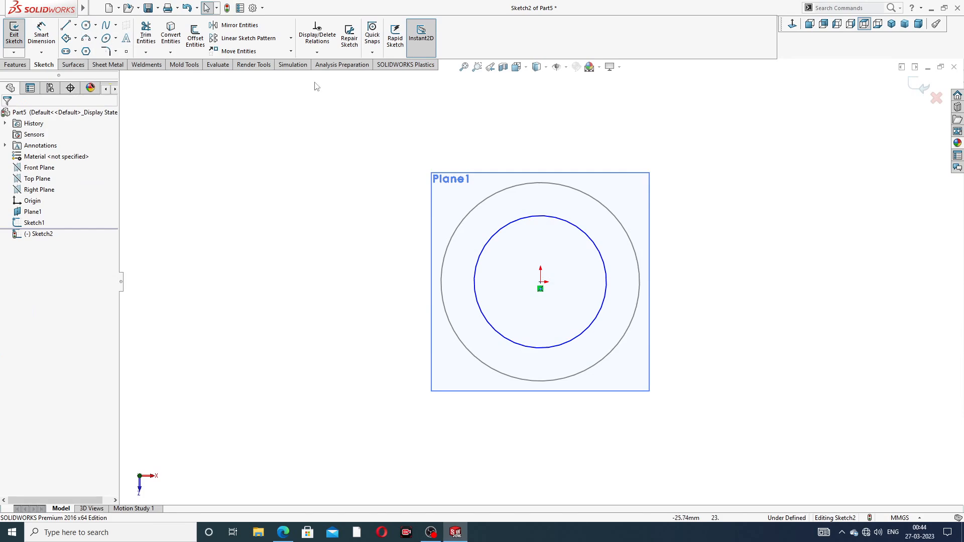
- Dimension the Plane1 circle's diameter as 16 mm and exit the sketch
click(42, 40)
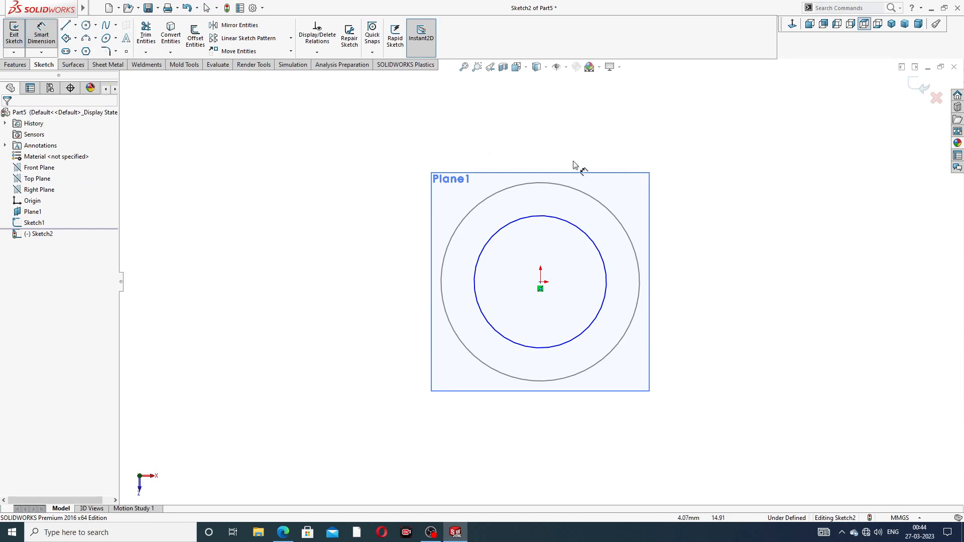
click(569, 225)
click(677, 165)
text(16)
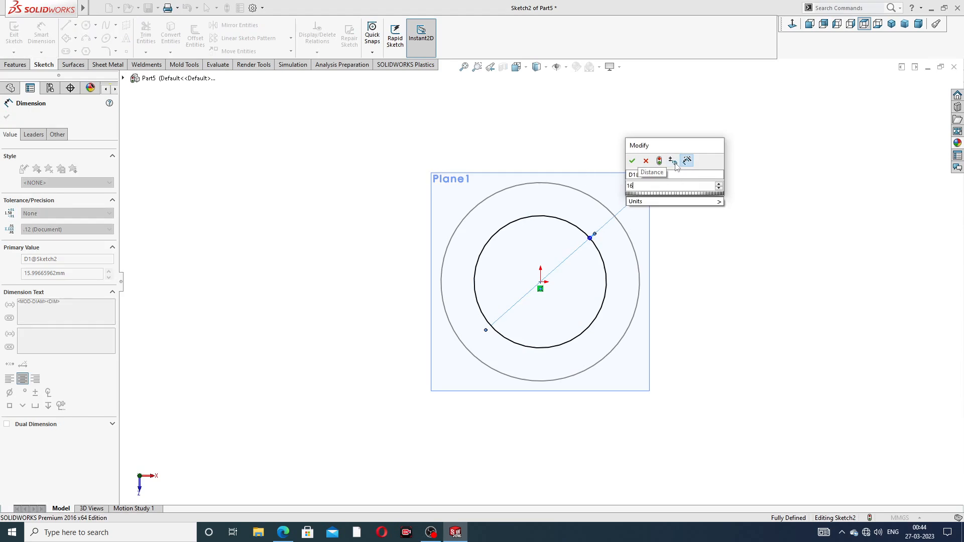
key(Return)
click(748, 167)
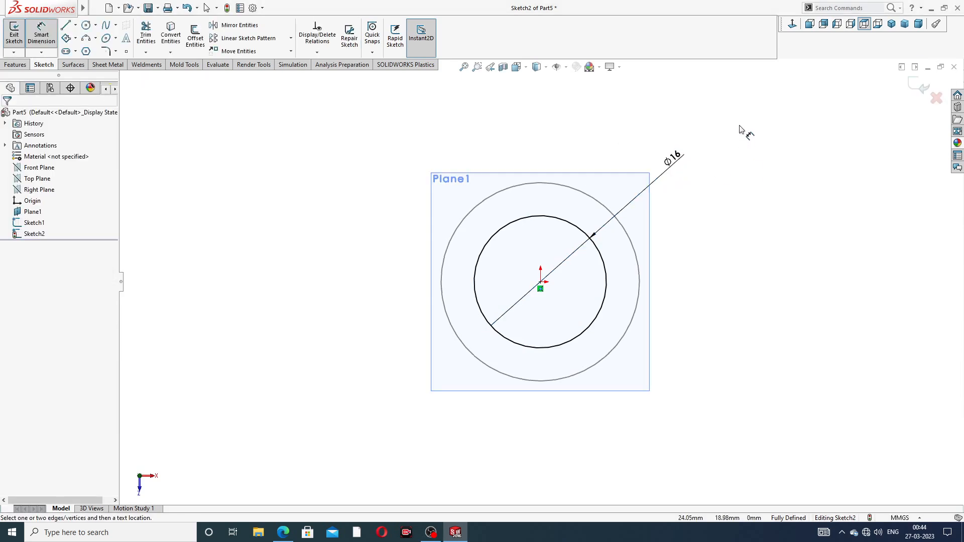
right_click(743, 118)
click(775, 152)
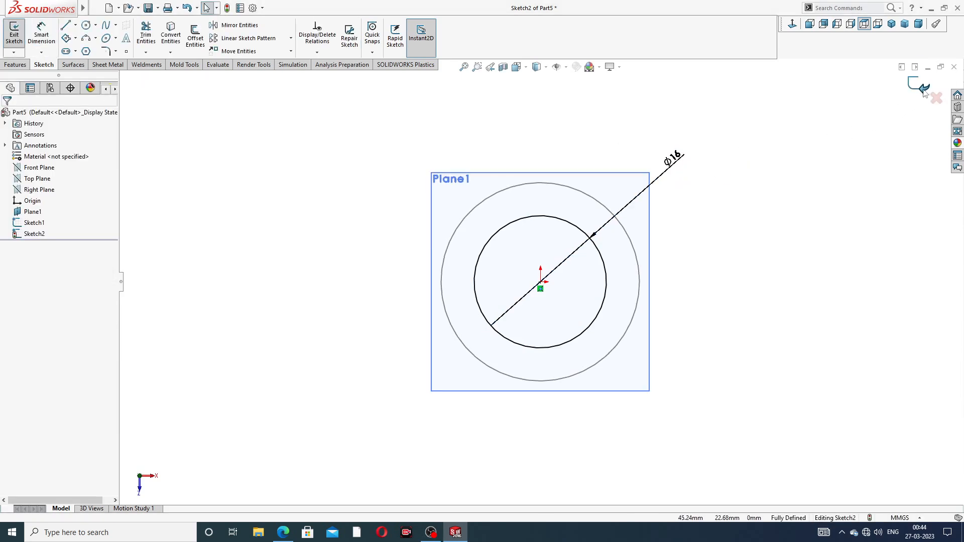
click(923, 86)
- Start a loft and pick the 16 mm and 24 mm circle sketches as its profiles
middle_drag(618, 241, 699, 166)
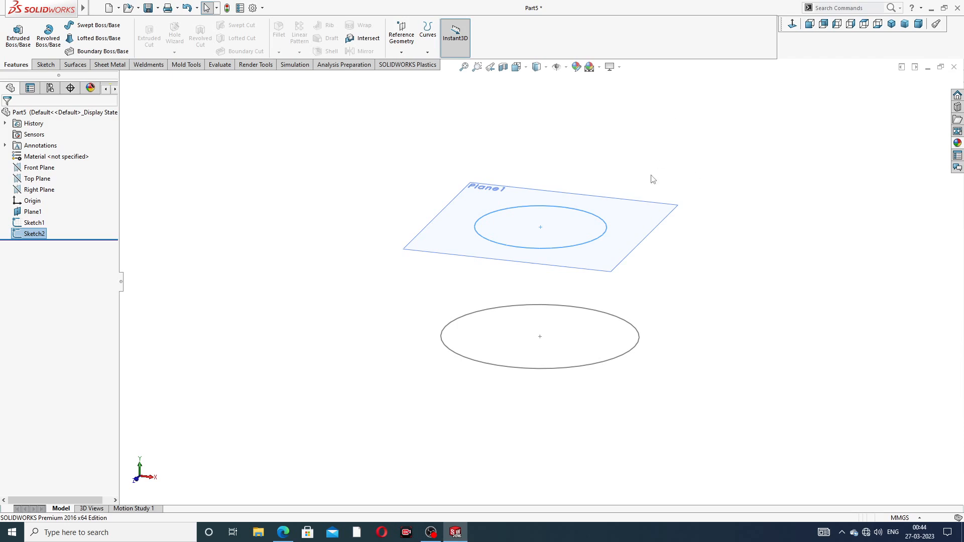
middle_drag(647, 285, 658, 226)
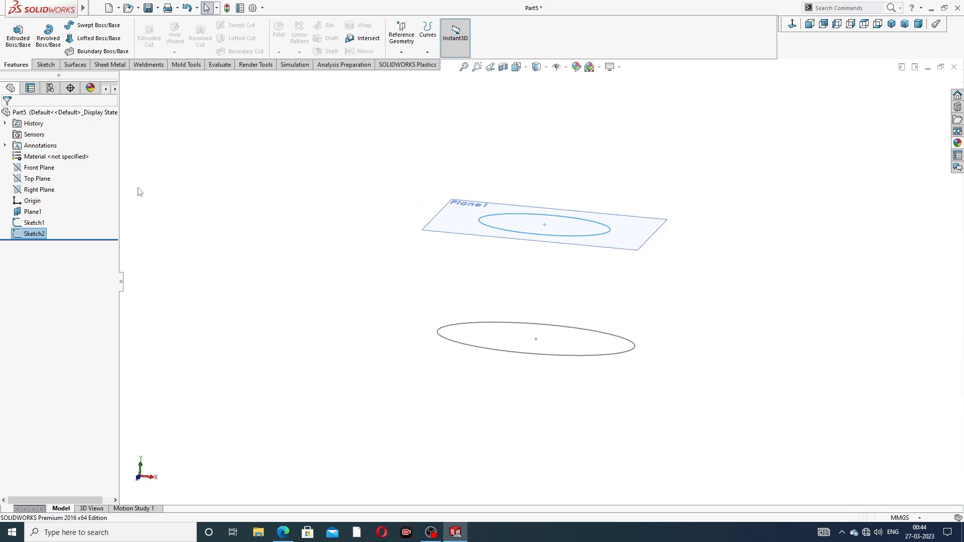
middle_drag(362, 187, 353, 213)
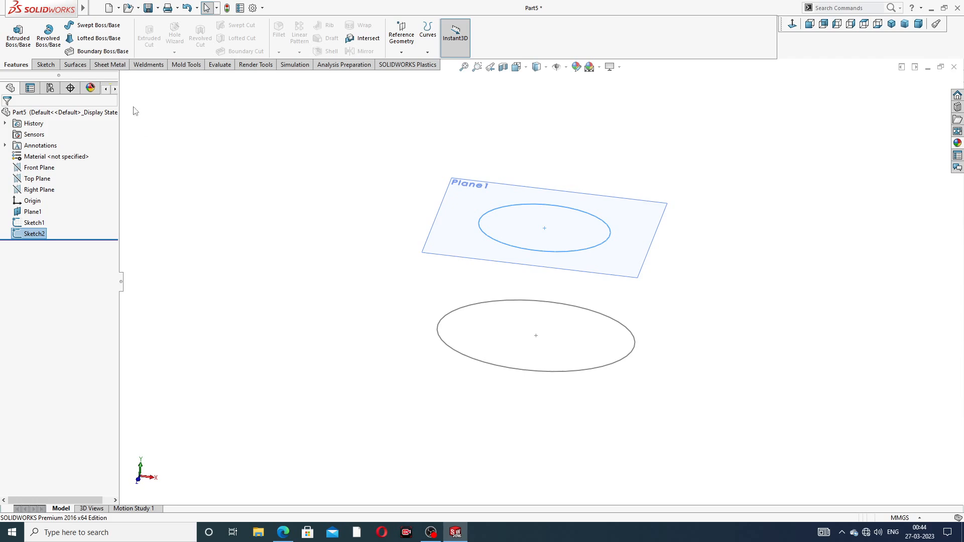
click(95, 38)
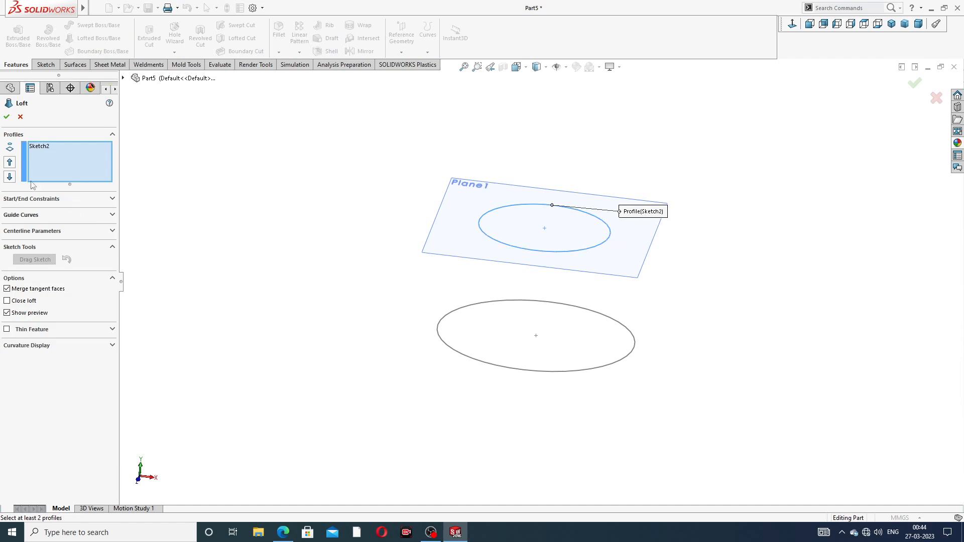
click(468, 361)
- Align the loft's connector points on both profiles and accept the lofted body
mouse_move(546, 317)
middle_down()
mouse_move(540, 301)
mouse_move(544, 310)
middle_up()
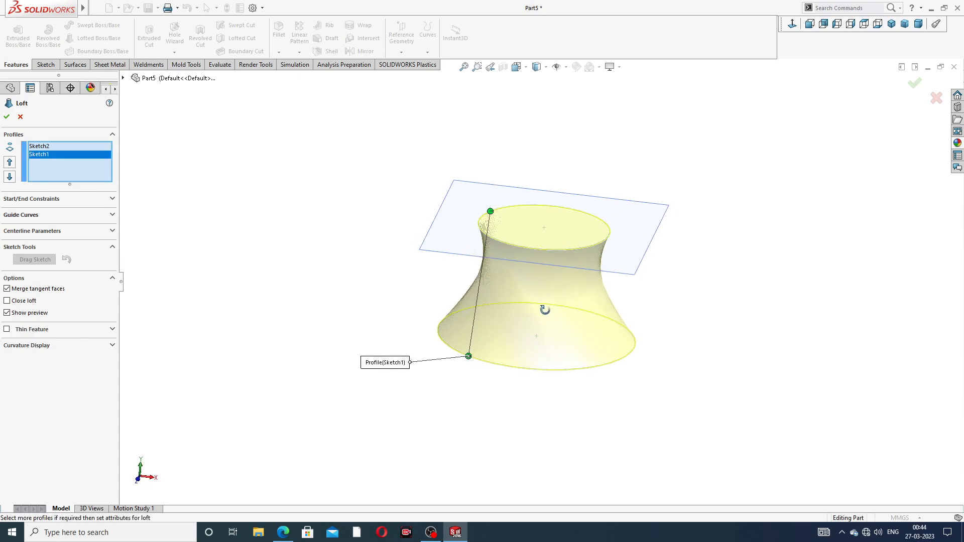
drag(468, 356, 442, 333)
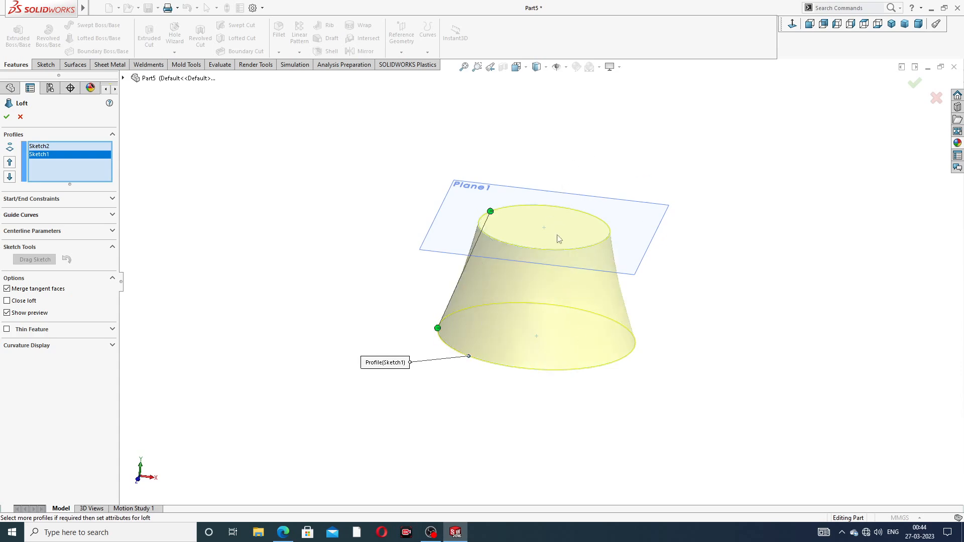
middle_drag(559, 239, 589, 218)
drag(443, 335, 426, 315)
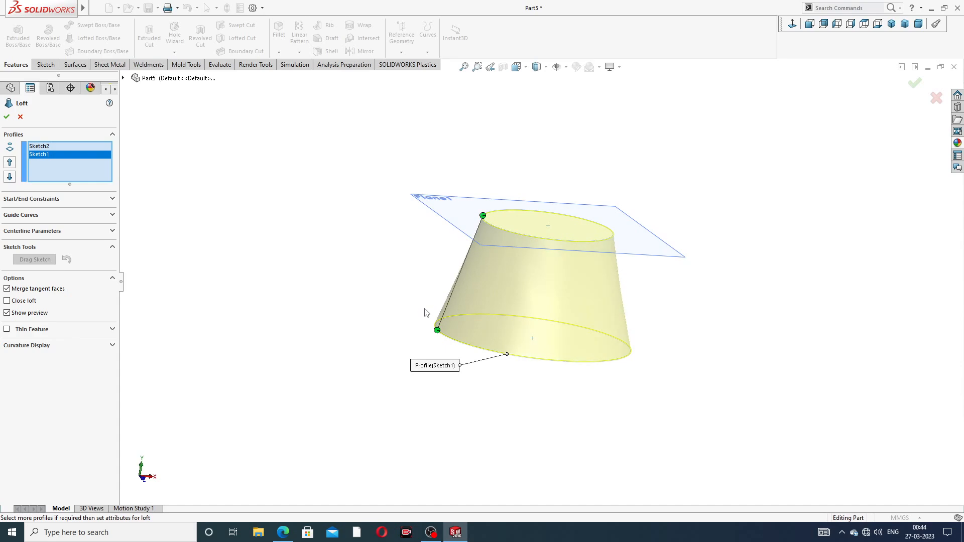
drag(485, 217, 486, 222)
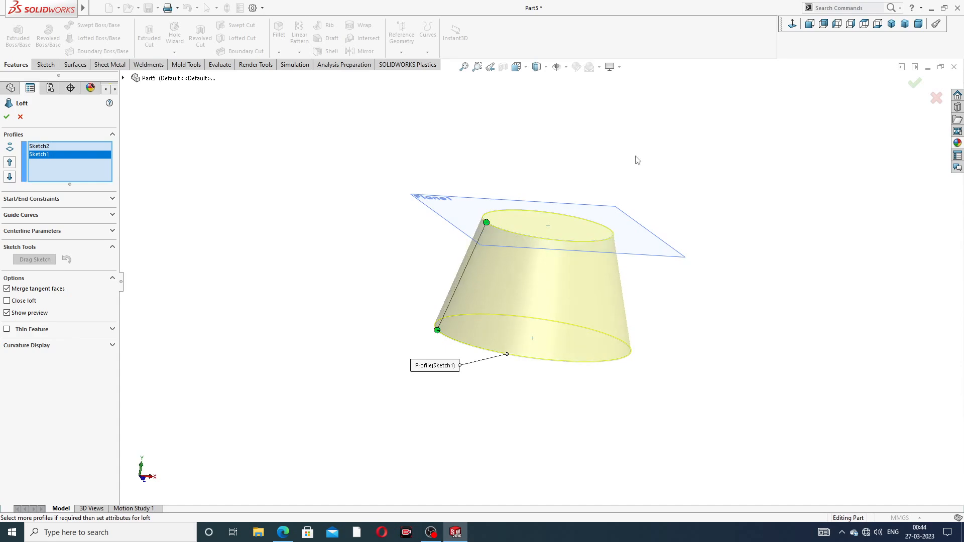
middle_drag(639, 271, 538, 267)
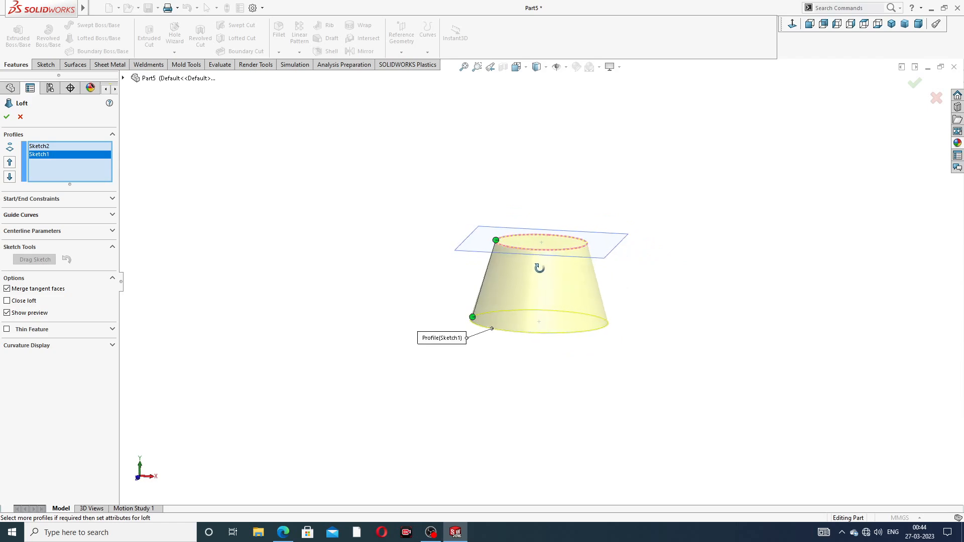
scroll(521, 281, down, 3)
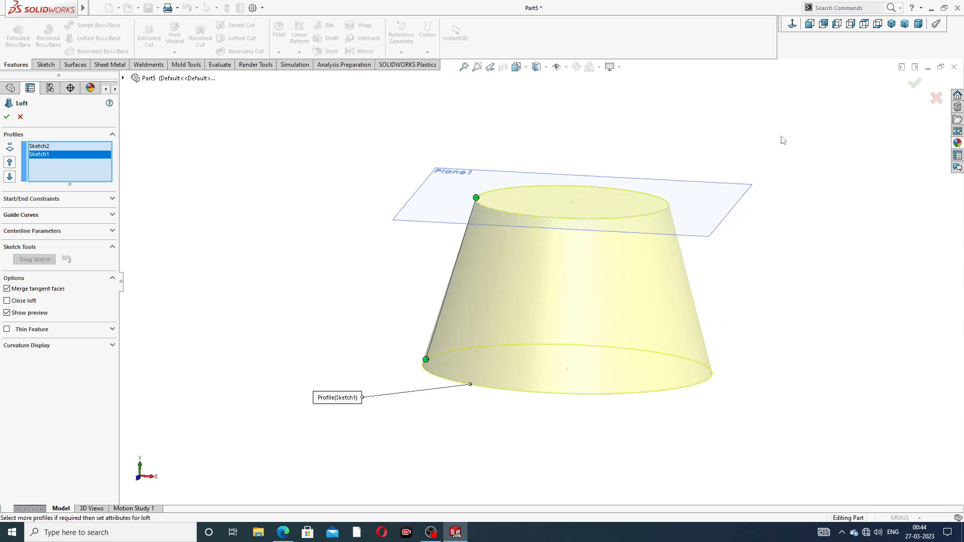
click(915, 84)
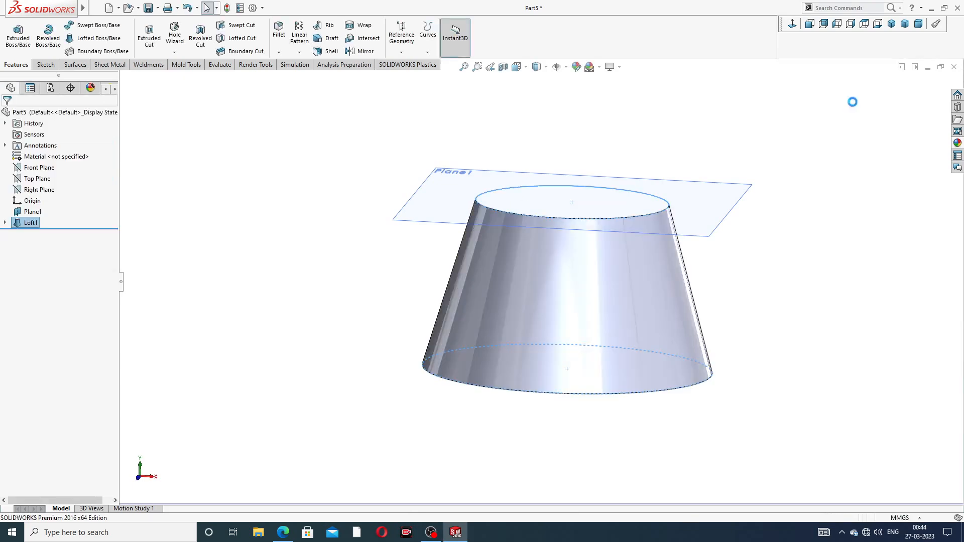
- Hide Plane1 so only the lofted body shows
click(715, 234)
click(762, 207)
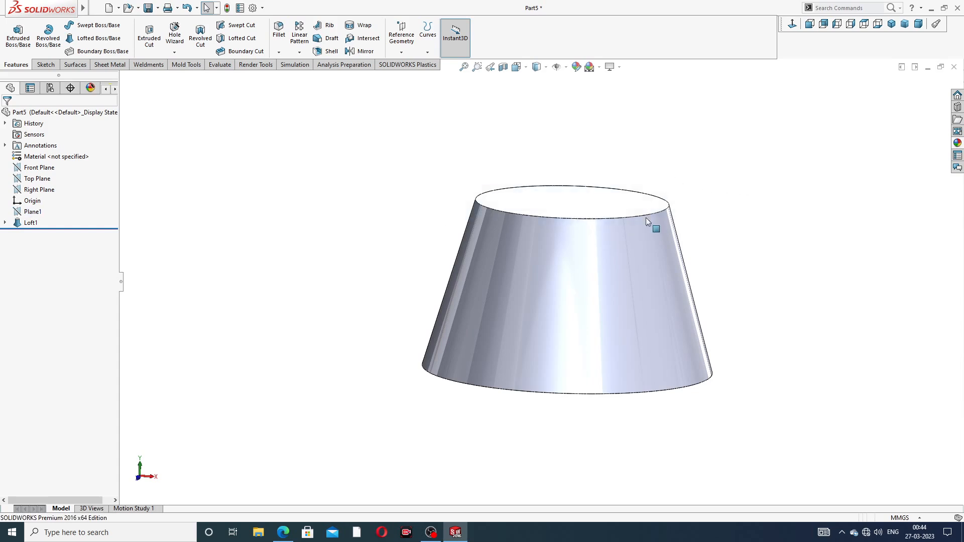
middle_drag(646, 218, 653, 303)
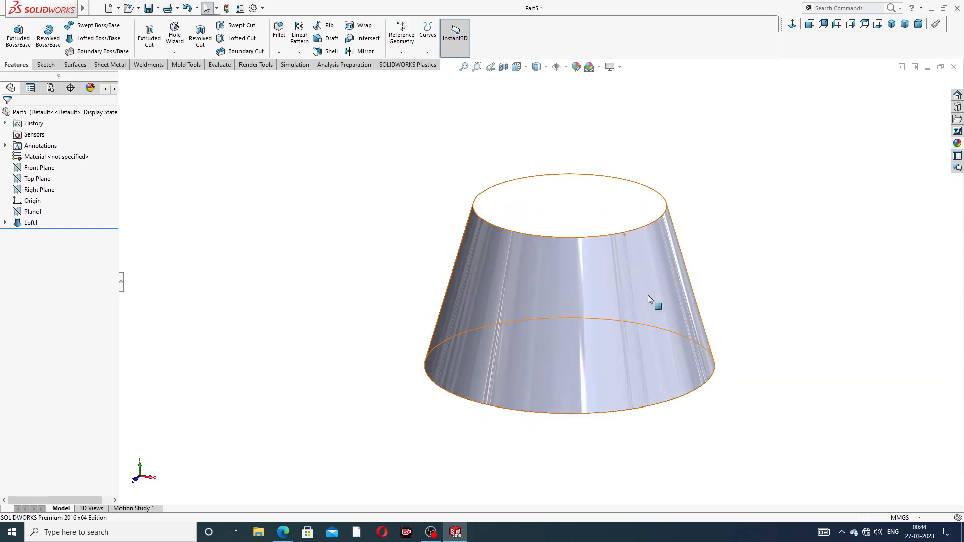
click(957, 143)
- Start a sketch on the loft's bottom face and draw a circle about 10 mm in diameter centred at the origin
mouse_move(583, 342)
middle_down()
mouse_move(587, 243)
mouse_move(595, 245)
middle_up()
click(595, 267)
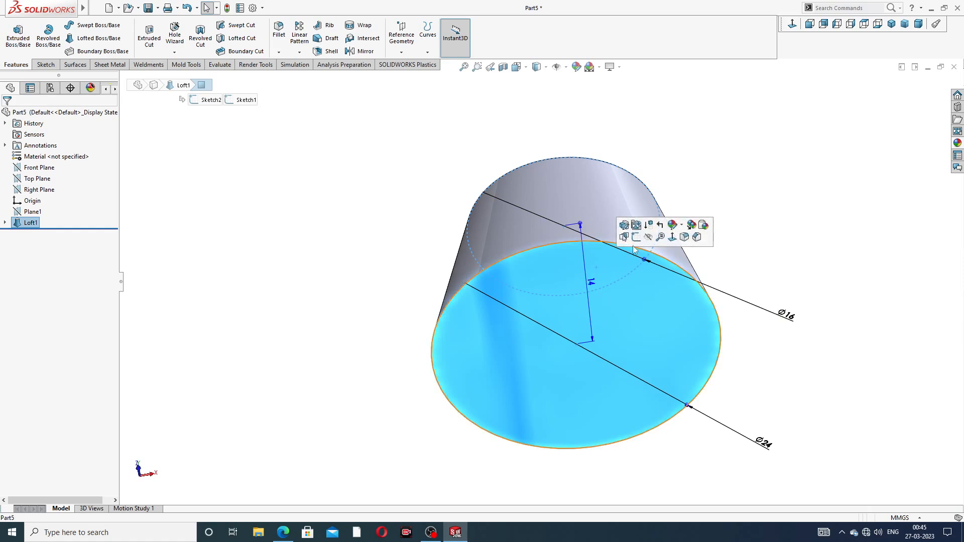
click(636, 237)
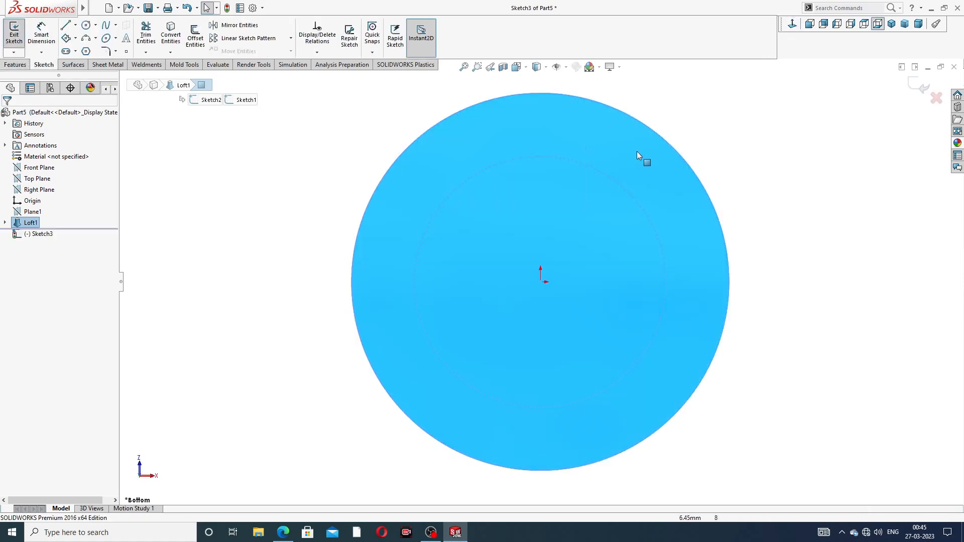
click(85, 24)
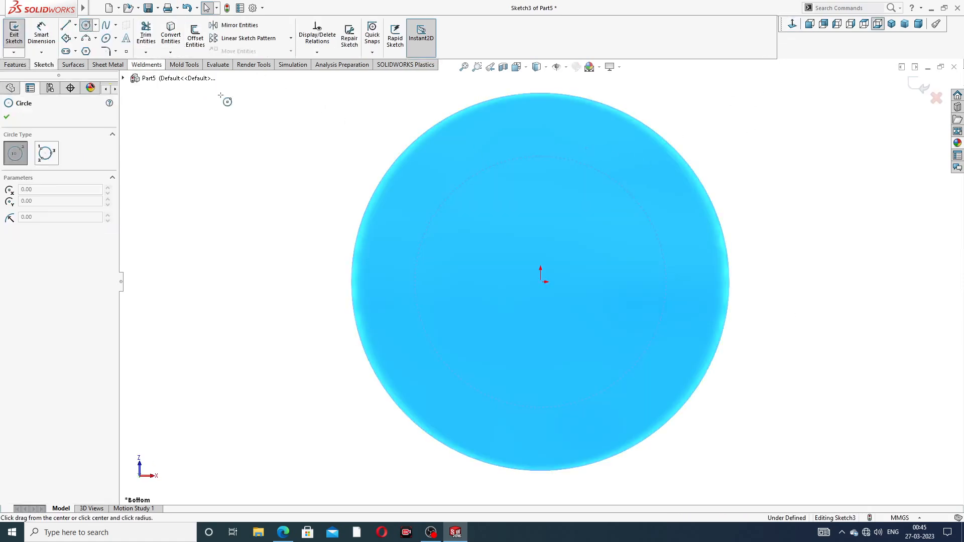
click(541, 281)
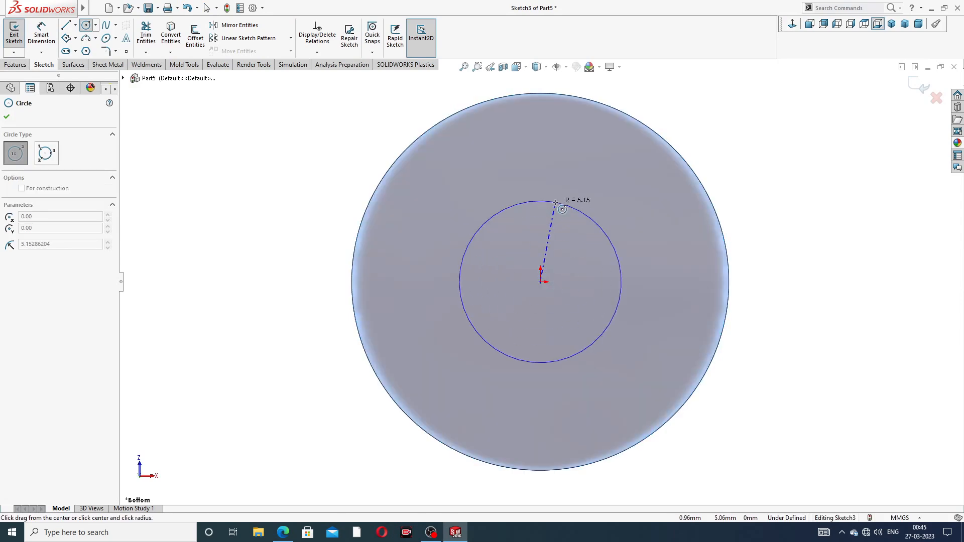
click(556, 202)
right_click(568, 191)
click(598, 198)
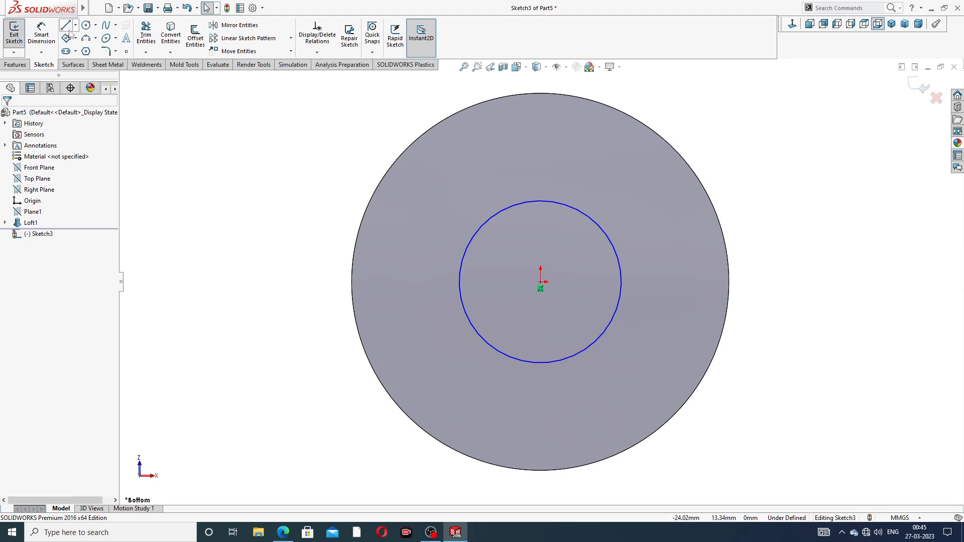
- Dimension the bottom-face circle's diameter as 10 mm
click(41, 33)
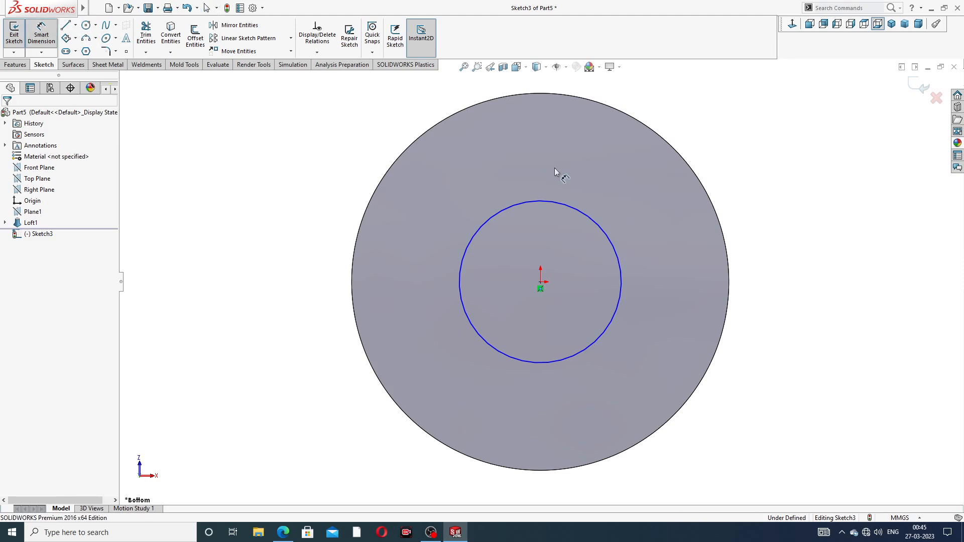
click(576, 214)
click(736, 168)
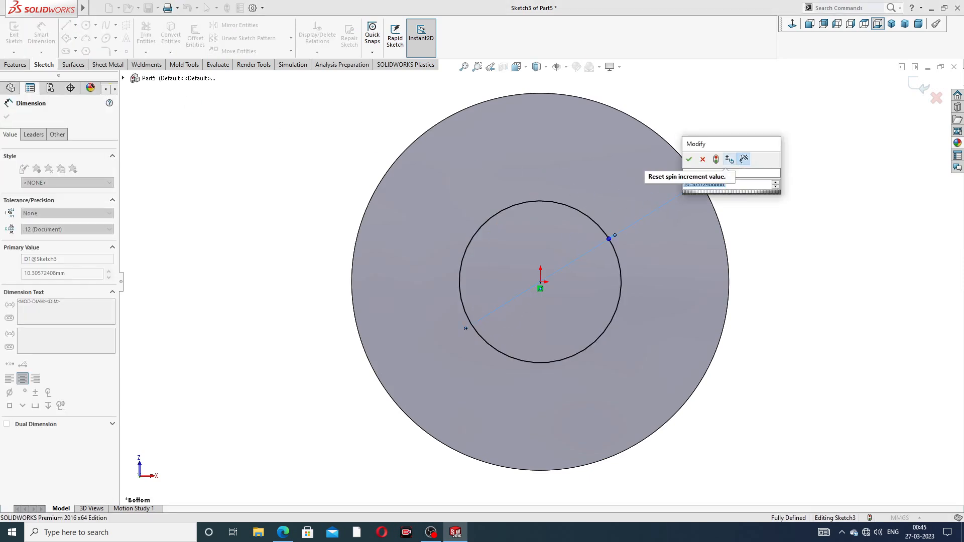
text(10)
key(Return)
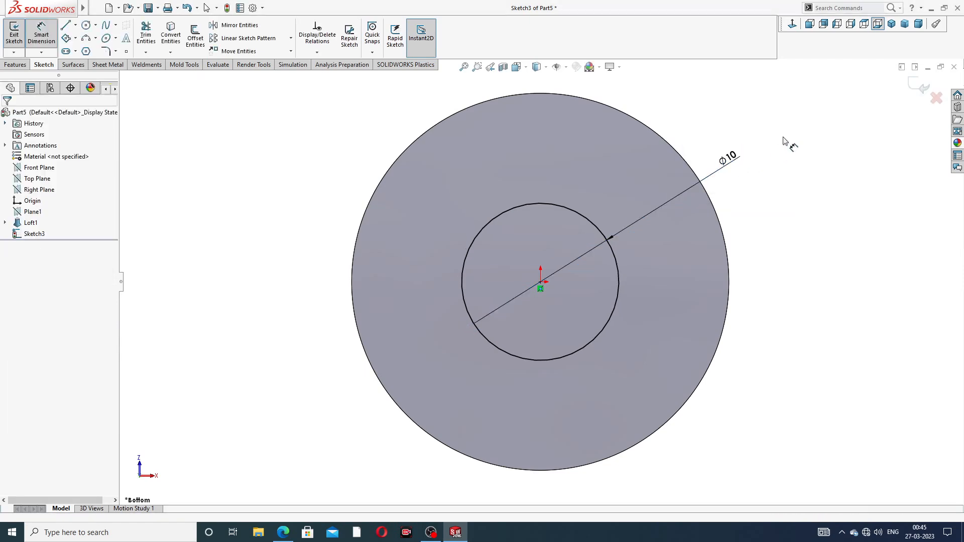
right_click(784, 141)
click(808, 118)
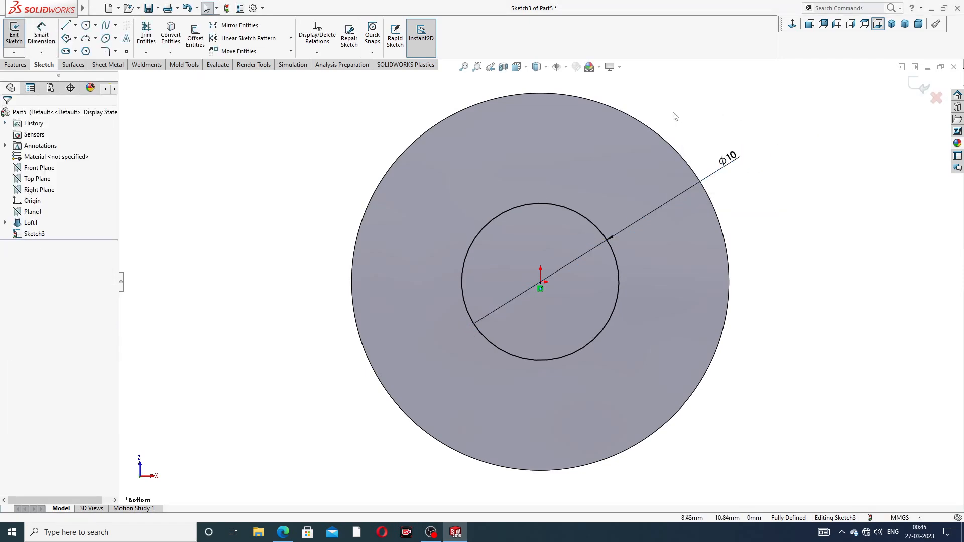
- Cut-extrude the 10 mm circle through all in both directions to make the central hole
middle_drag(675, 117, 574, 155)
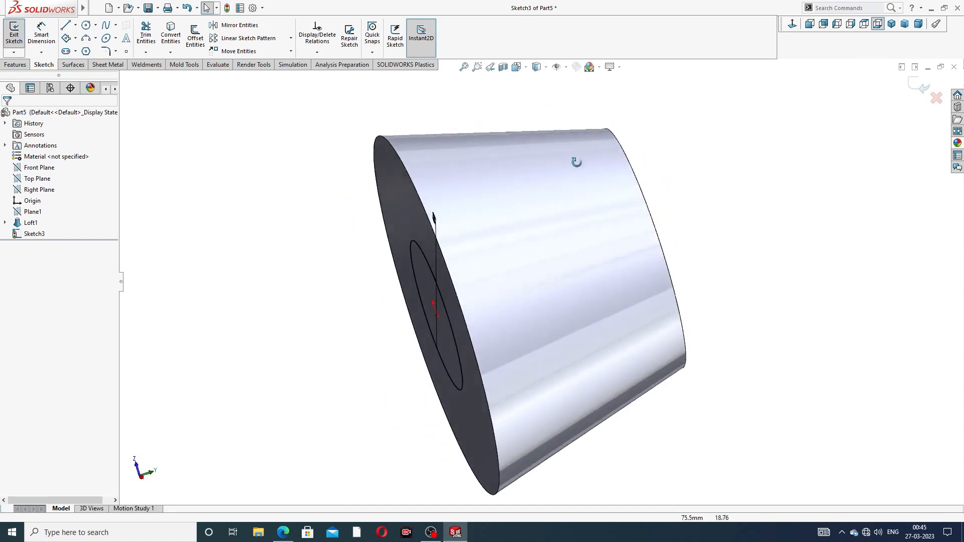
click(16, 64)
click(149, 36)
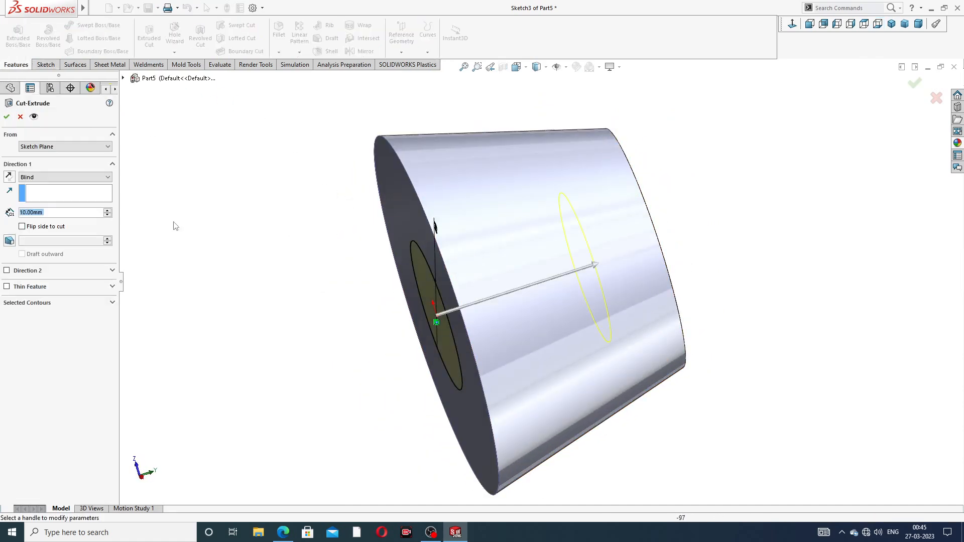
click(40, 177)
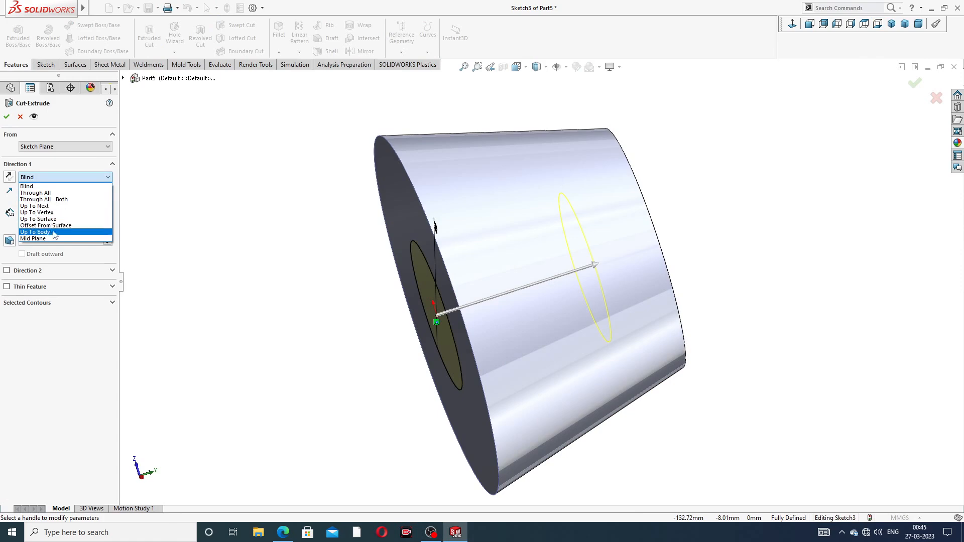
click(62, 198)
click(69, 178)
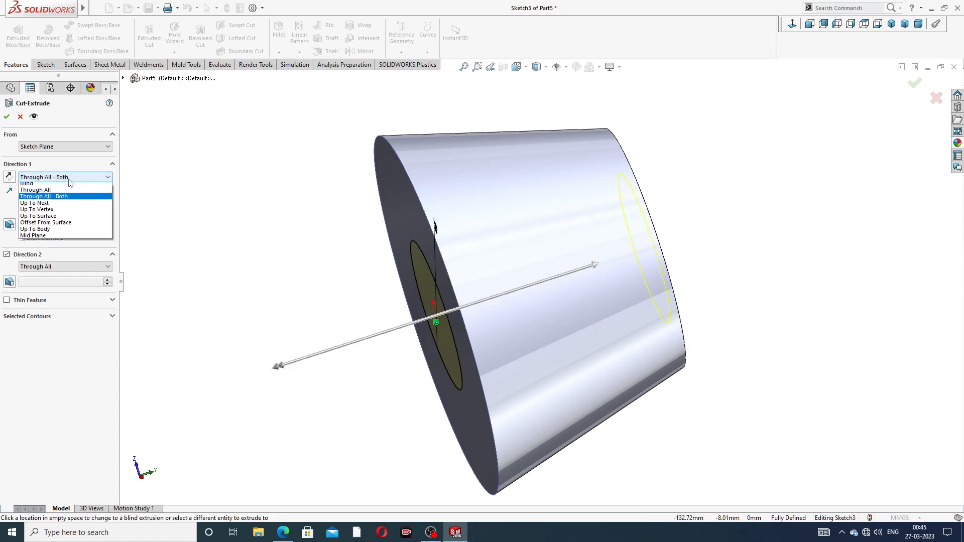
click(71, 195)
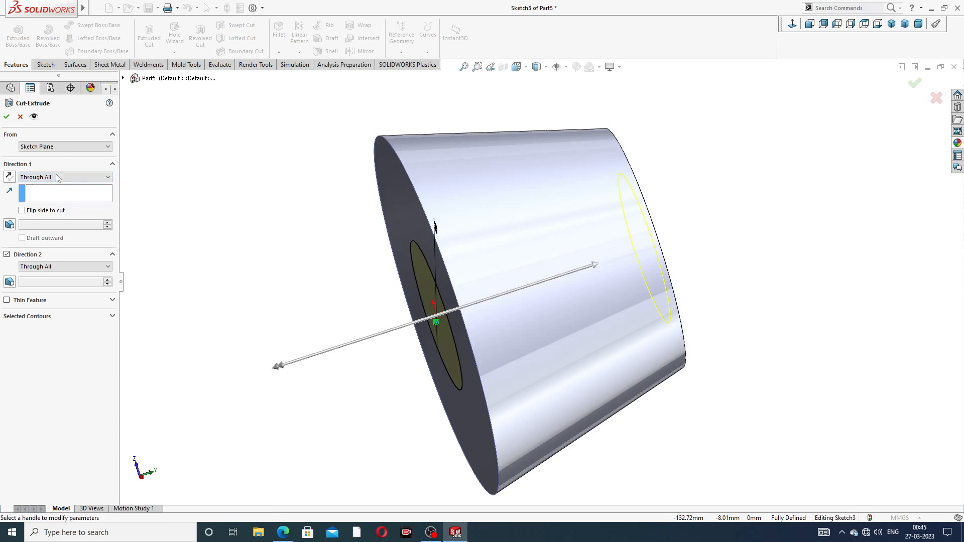
click(7, 117)
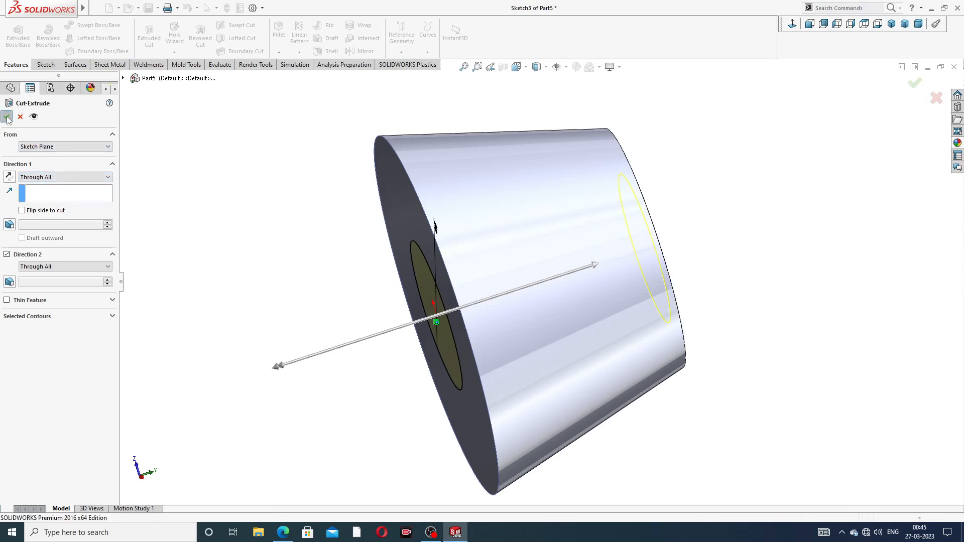
- Start a Thread feature and select the hole's circular edge as the thread location
middle_drag(400, 289, 425, 268)
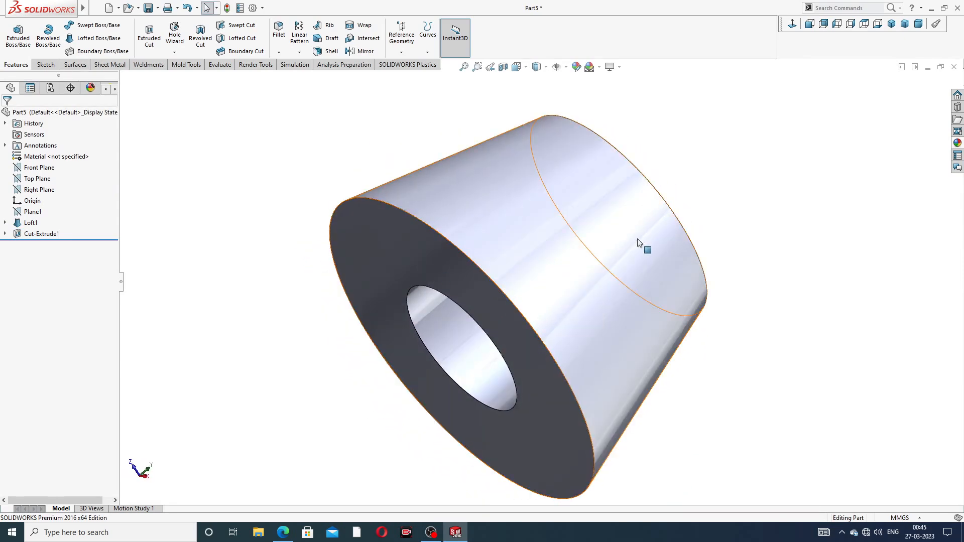
scroll(639, 239, up, 2)
middle_drag(642, 239, 472, 228)
middle_drag(559, 244, 577, 176)
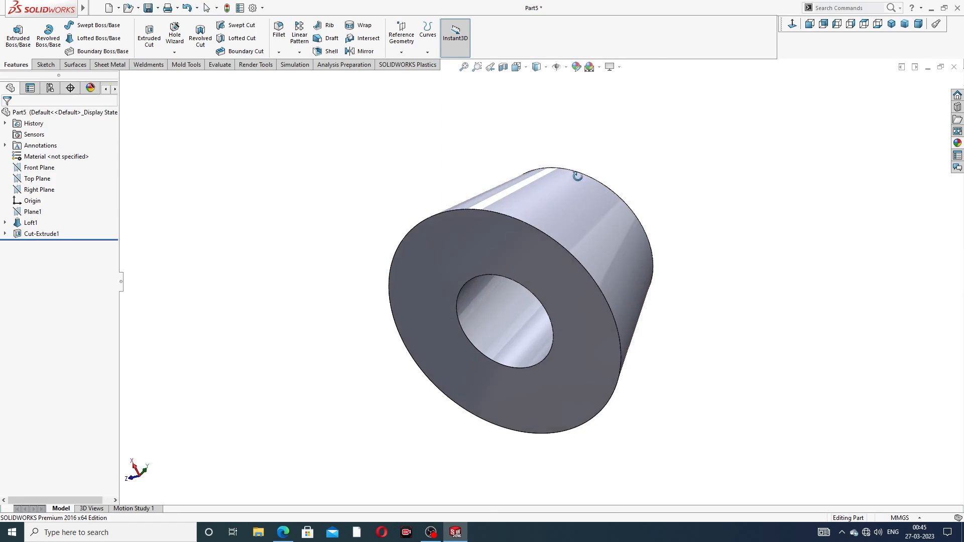
scroll(556, 273, down, 1)
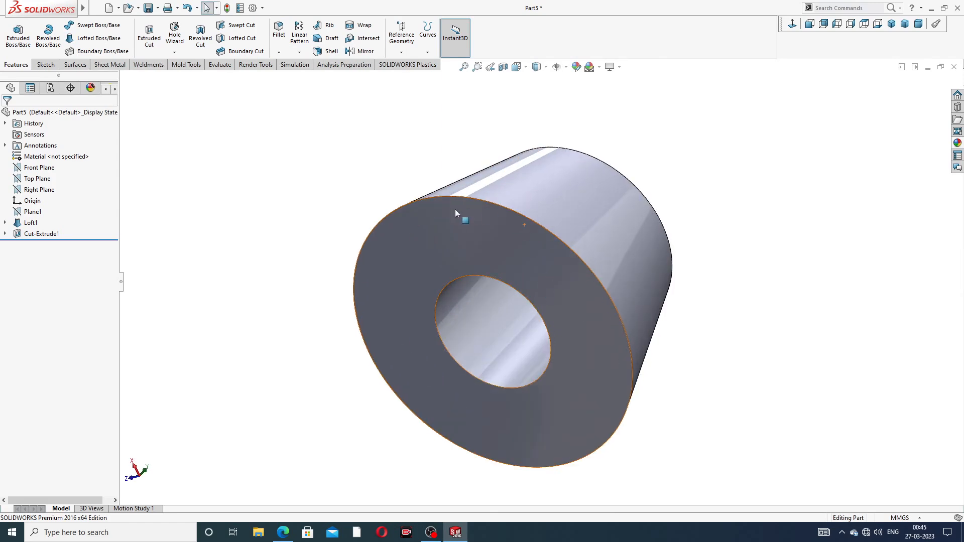
click(176, 52)
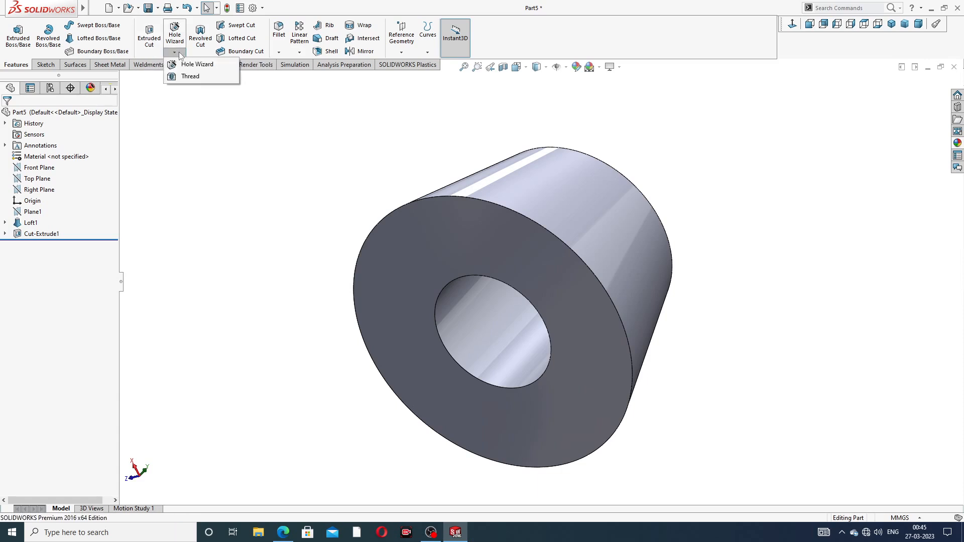
click(190, 79)
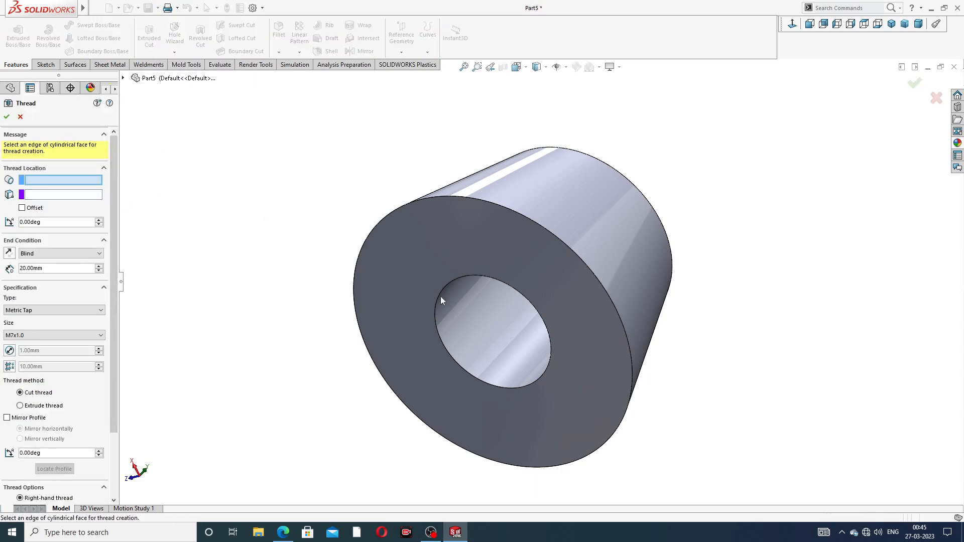
middle_drag(549, 334, 531, 300)
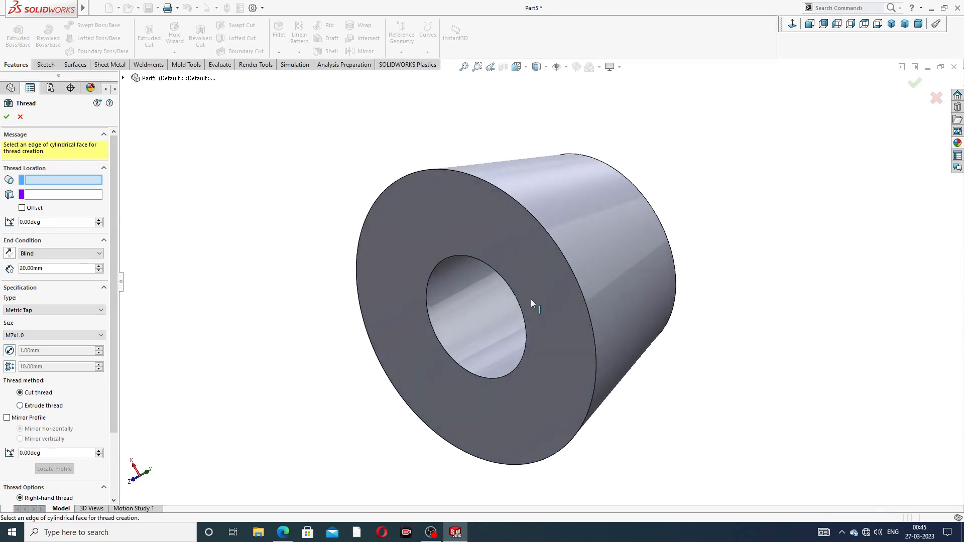
click(458, 258)
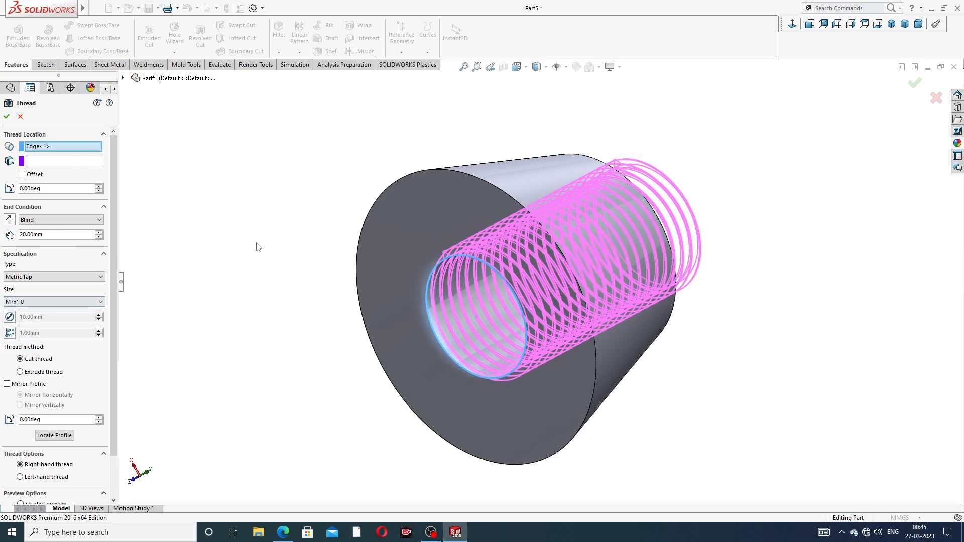
- Offset the thread start 3 mm in the reversed direction and accept the M7x1.0 metric tap cut thread
middle_drag(256, 245, 233, 230)
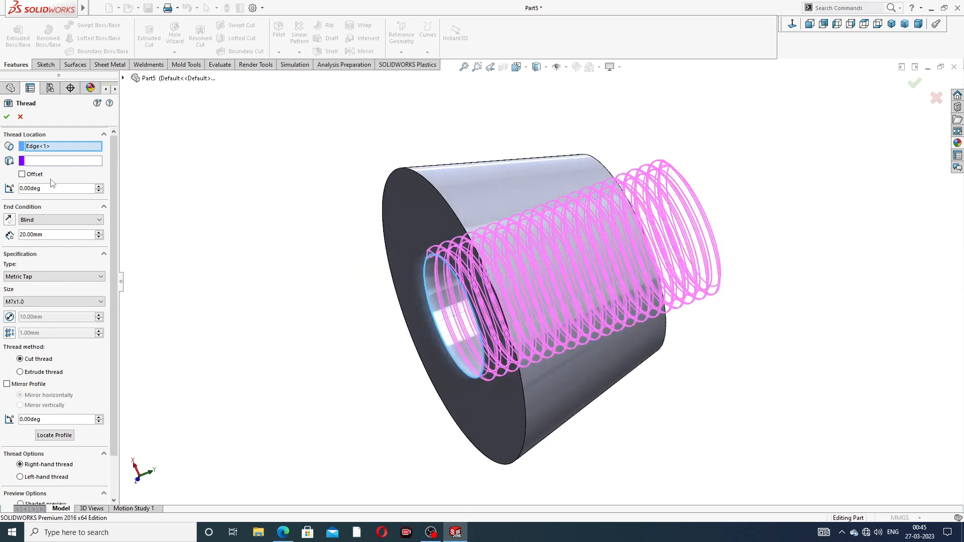
click(21, 174)
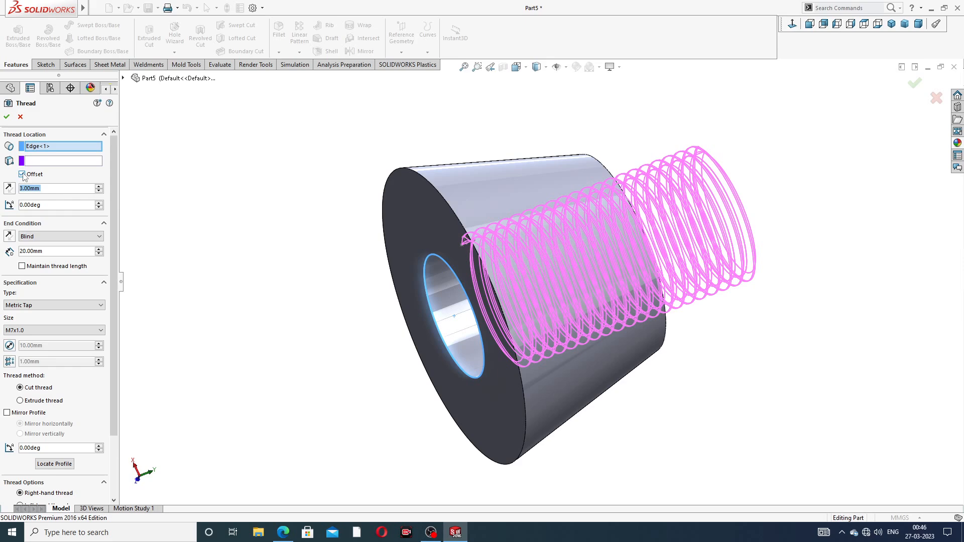
click(8, 188)
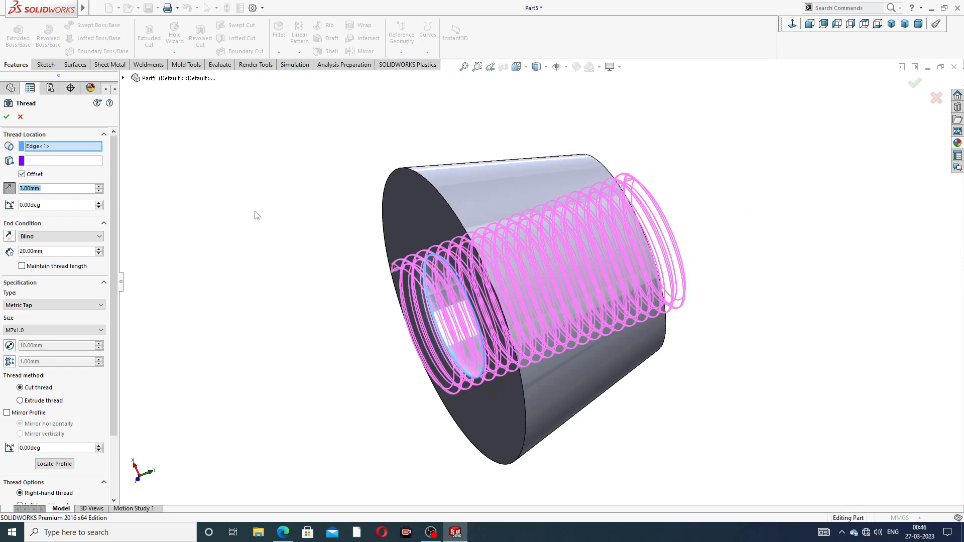
middle_drag(257, 216, 289, 221)
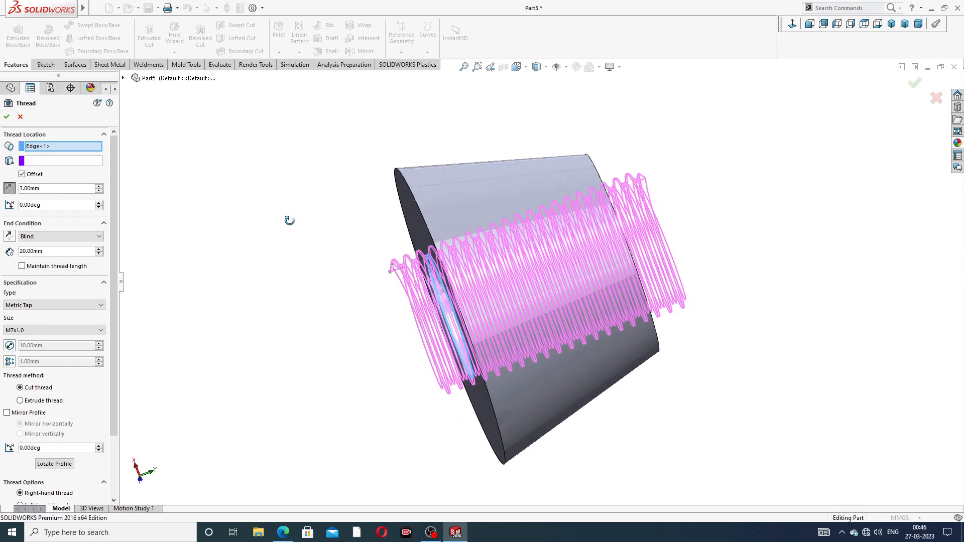
scroll(351, 270, down, 1)
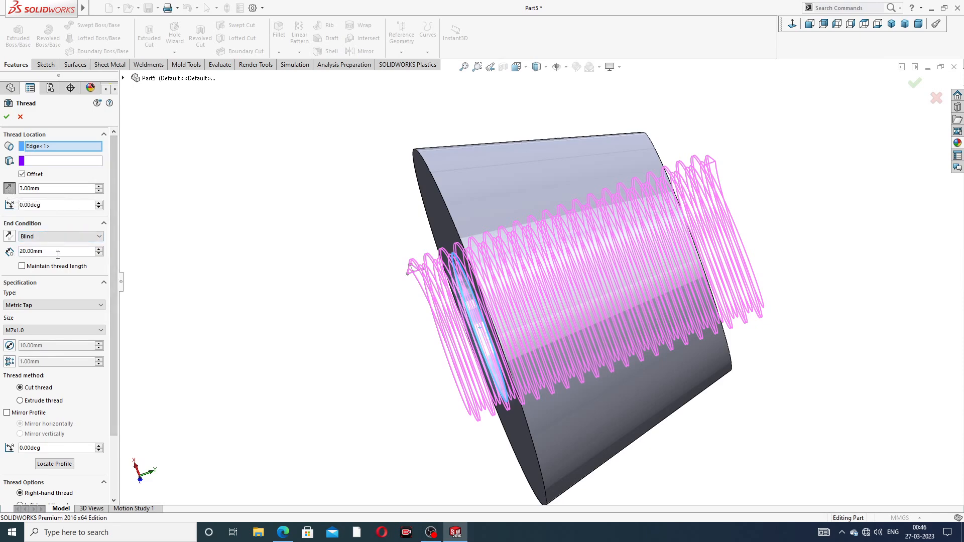
scroll(118, 308, down, 3)
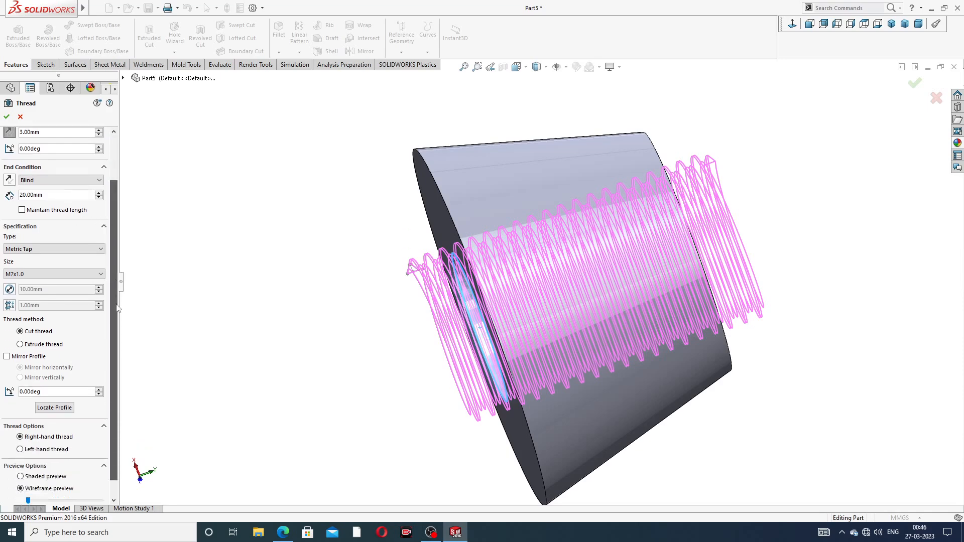
scroll(117, 307, down, 1)
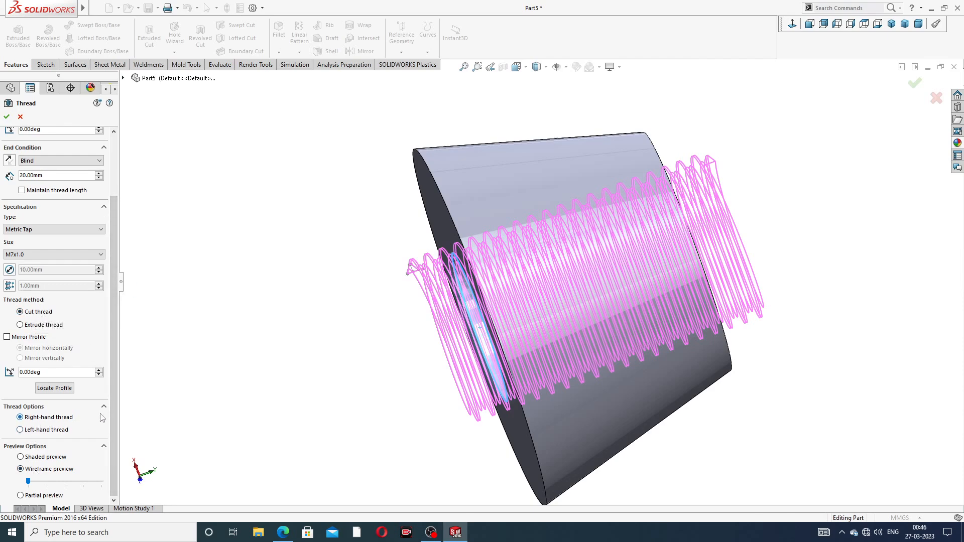
click(6, 116)
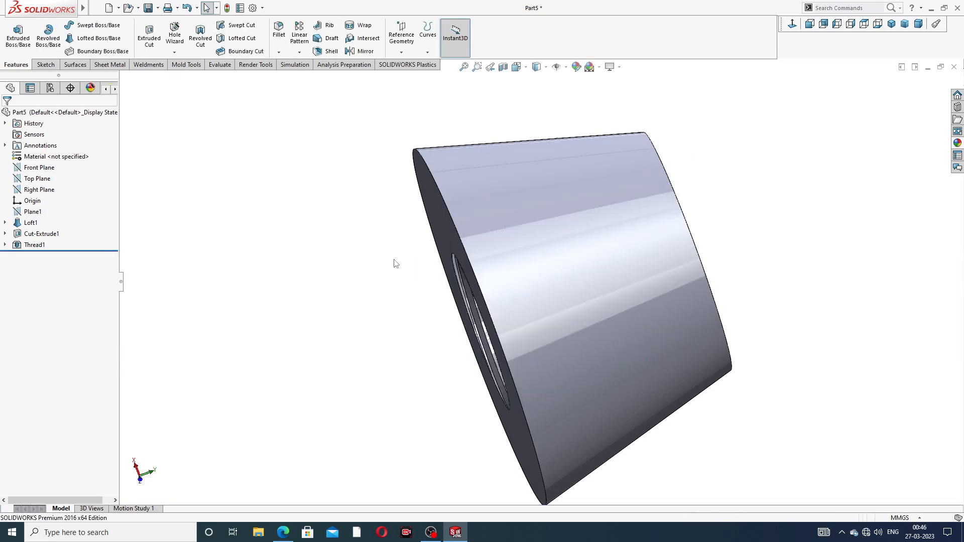
- Apply the chromium plate metal appearance to the part
middle_drag(413, 298, 489, 163)
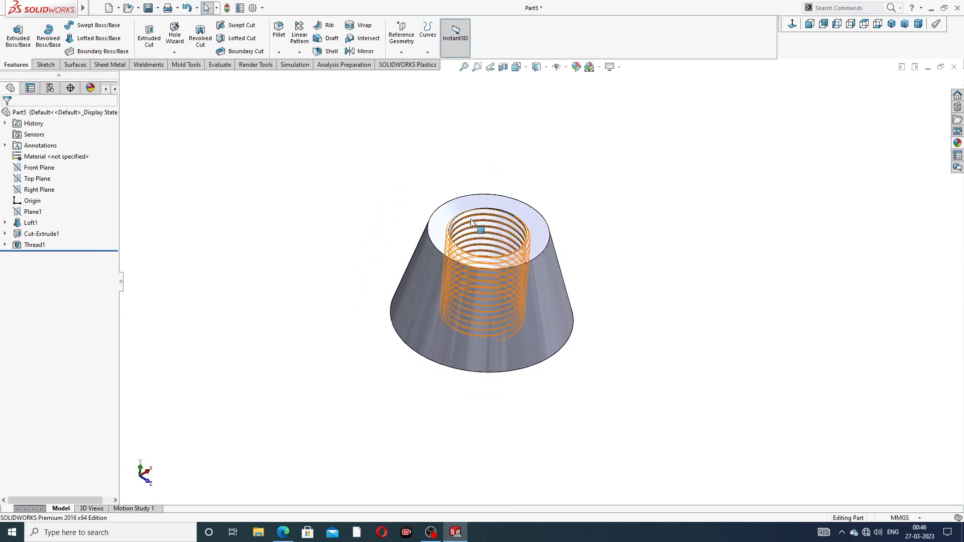
middle_drag(506, 278, 522, 208)
scroll(522, 208, down, 5)
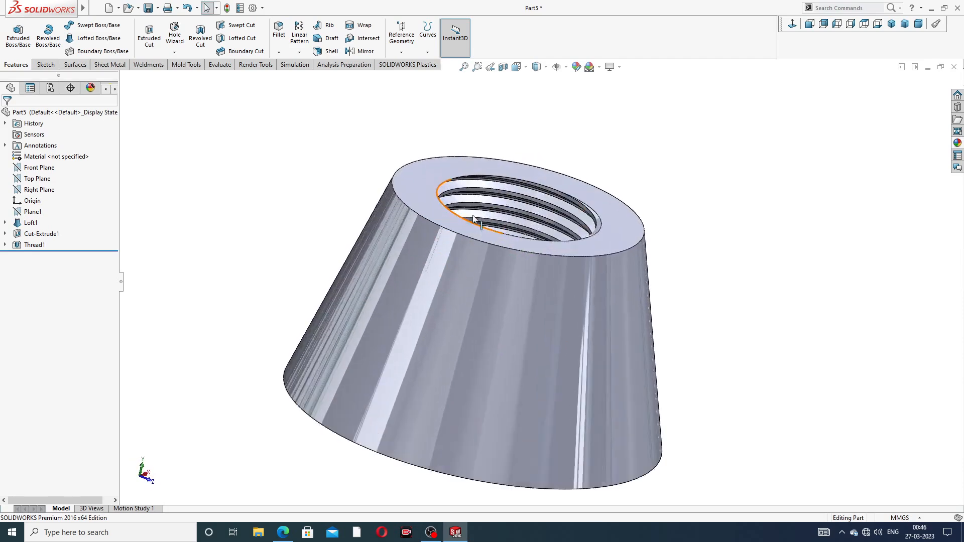
scroll(522, 208, up, 6)
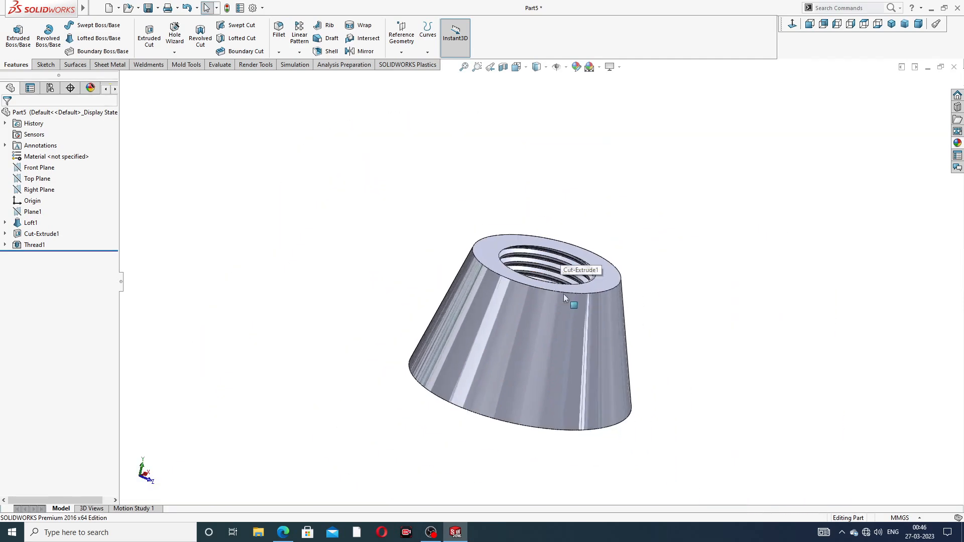
click(958, 143)
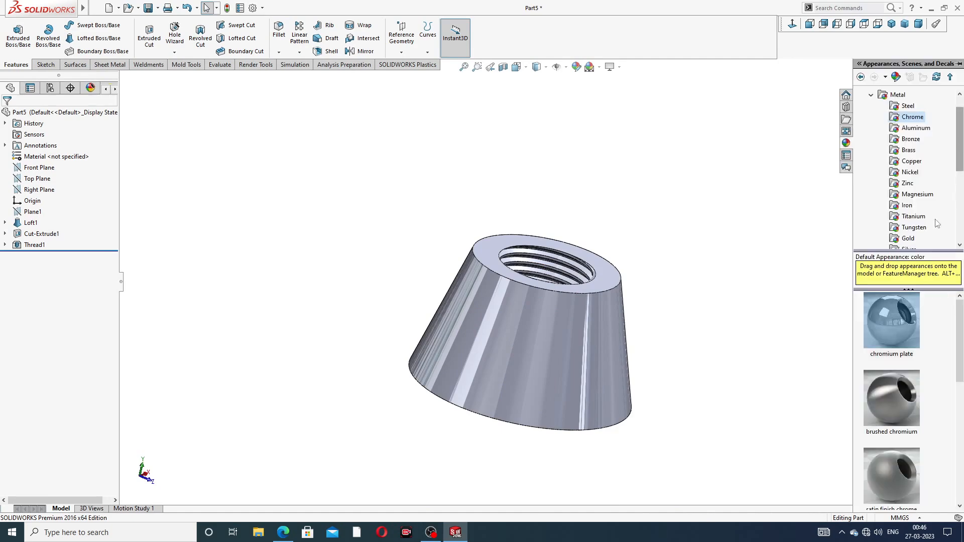
double_click(896, 309)
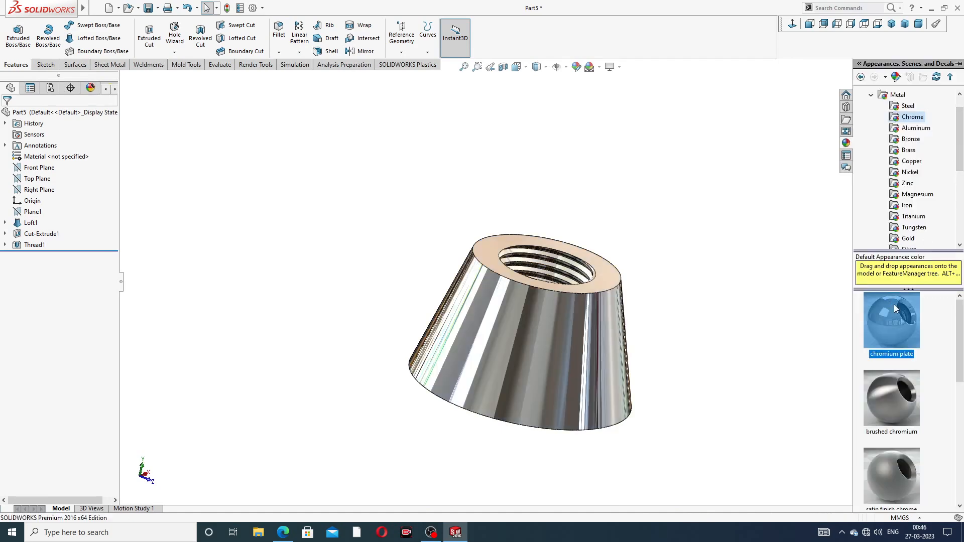
click(739, 292)
middle_drag(535, 332, 520, 376)
scroll(520, 375, down, 2)
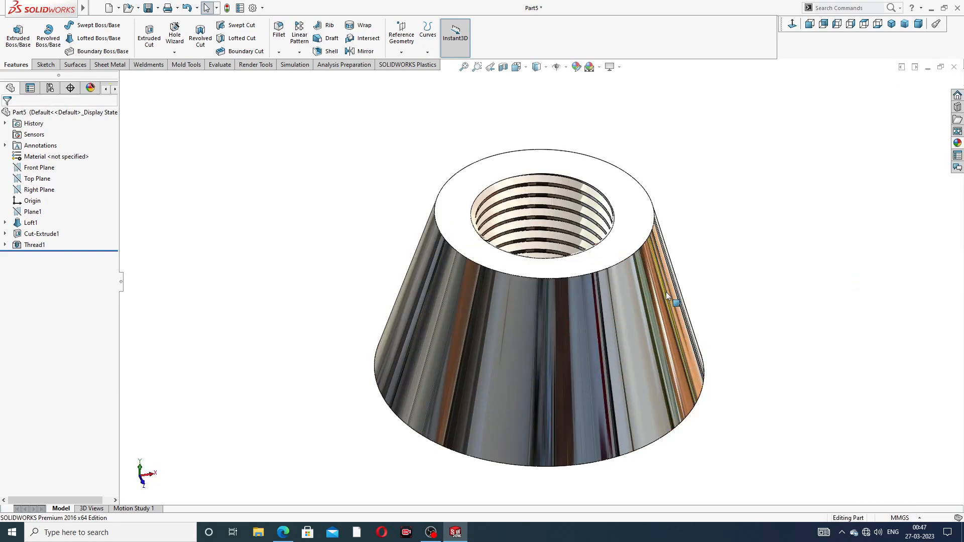
scroll(547, 275, down, 1)
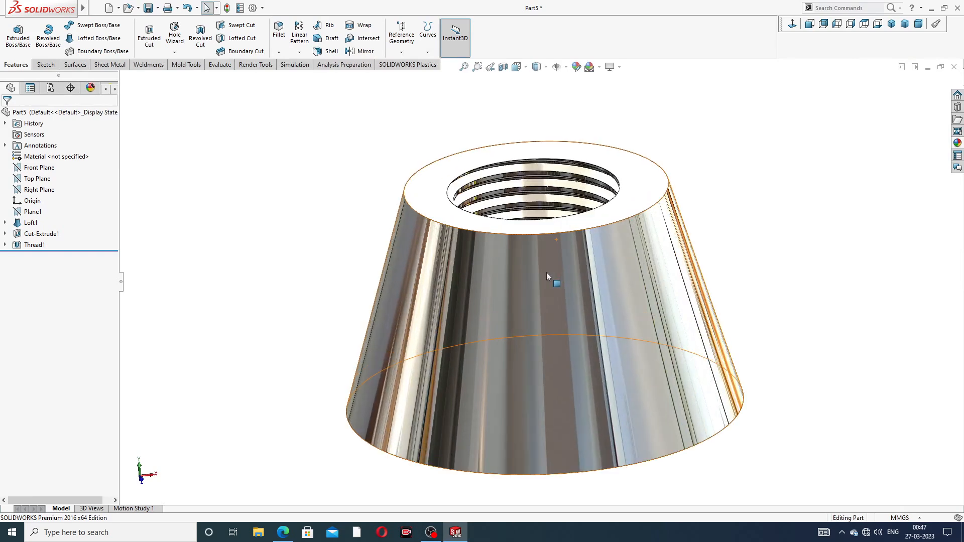
middle_drag(560, 263, 737, 193)
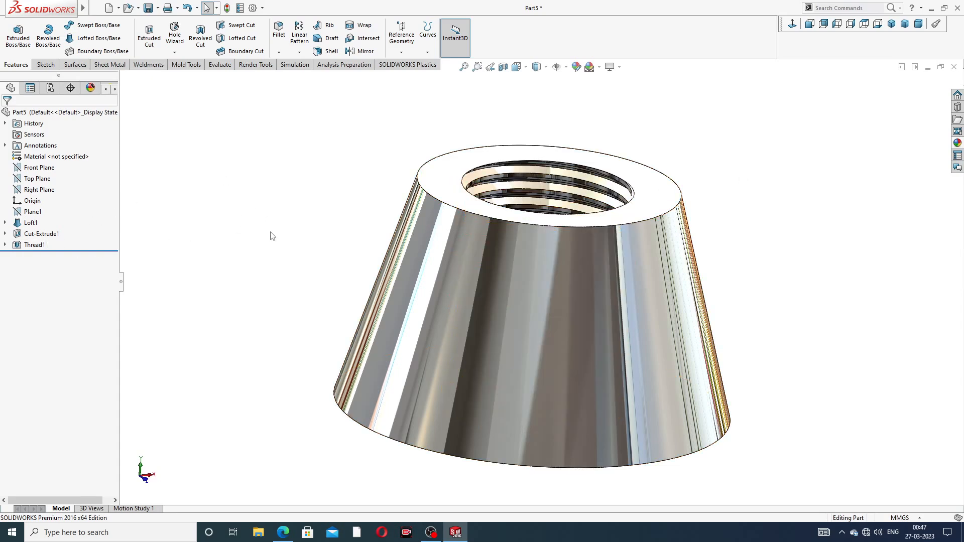
- Start a new sketch on the Right Plane
click(283, 532)
click(39, 189)
click(47, 176)
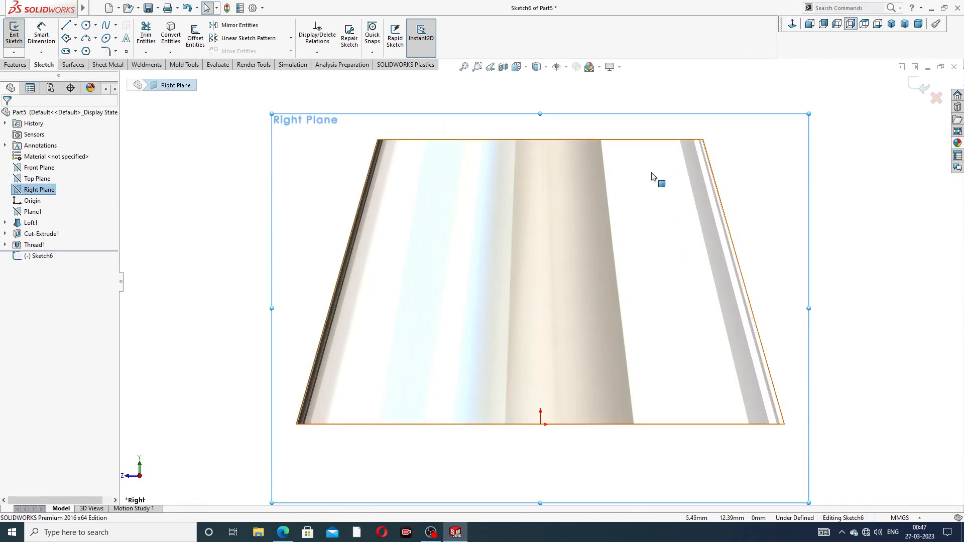
scroll(522, 211, up, 3)
scroll(421, 243, down, 3)
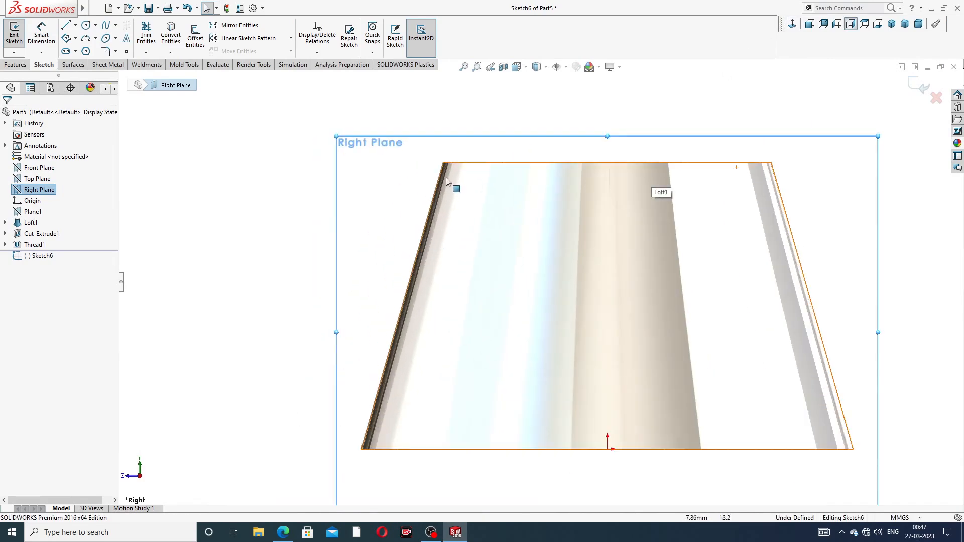
- Draw a vertical centerline from the body's top edge down to the origin
click(75, 25)
click(92, 51)
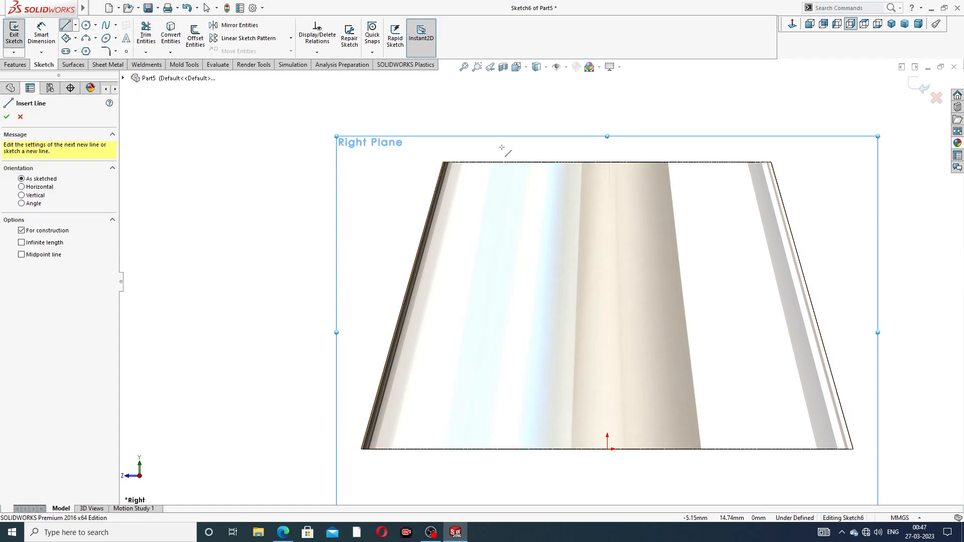
click(607, 162)
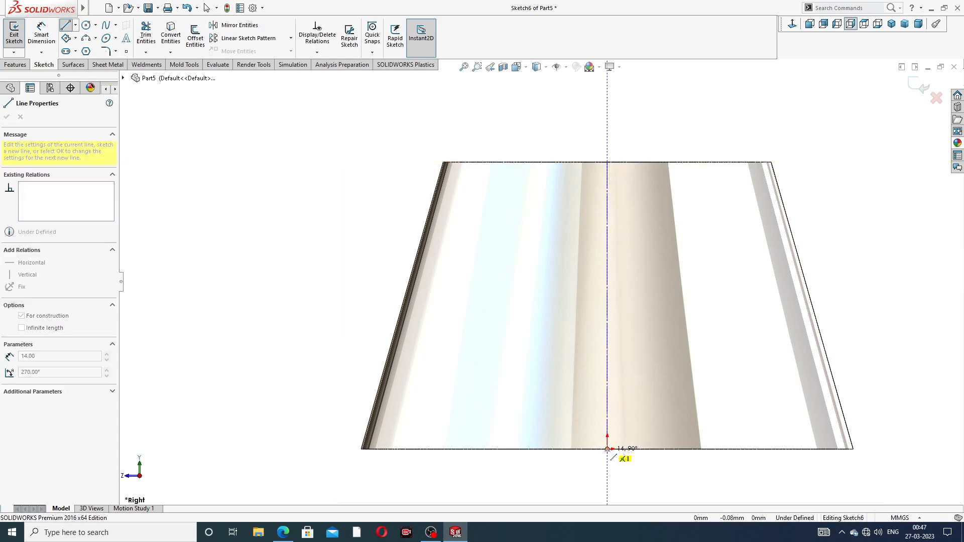
click(607, 449)
right_click(694, 249)
click(692, 247)
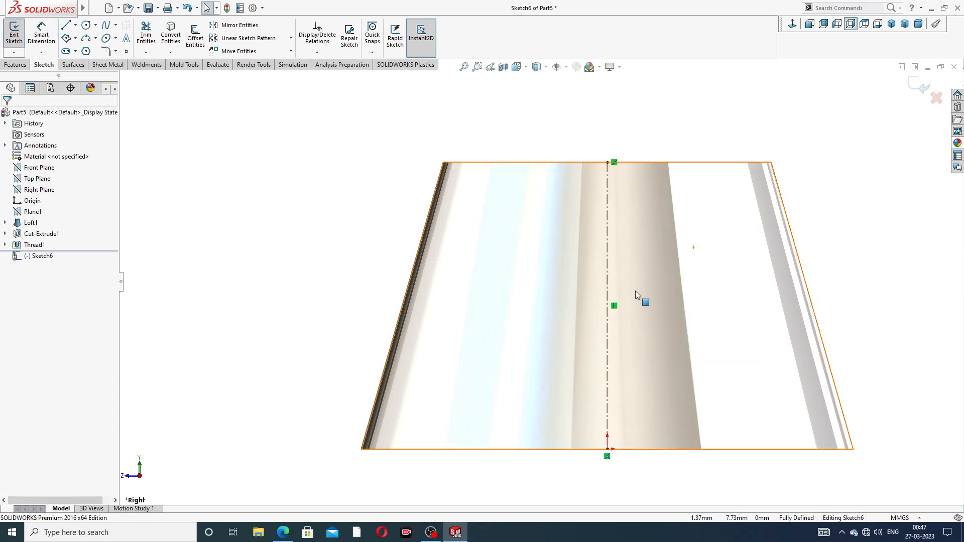
scroll(634, 276, up, 2)
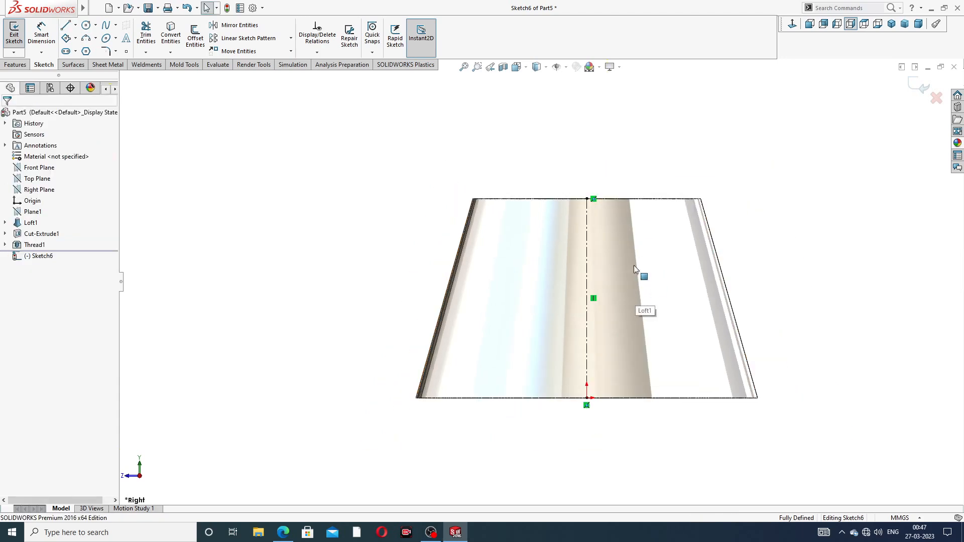
- Convert the body's left slanted edge into the sketch
click(465, 228)
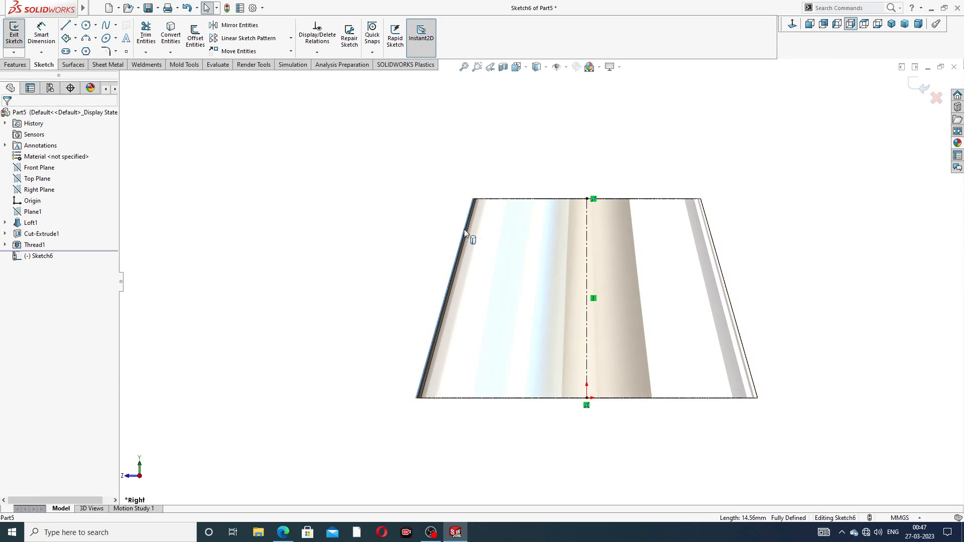
click(170, 39)
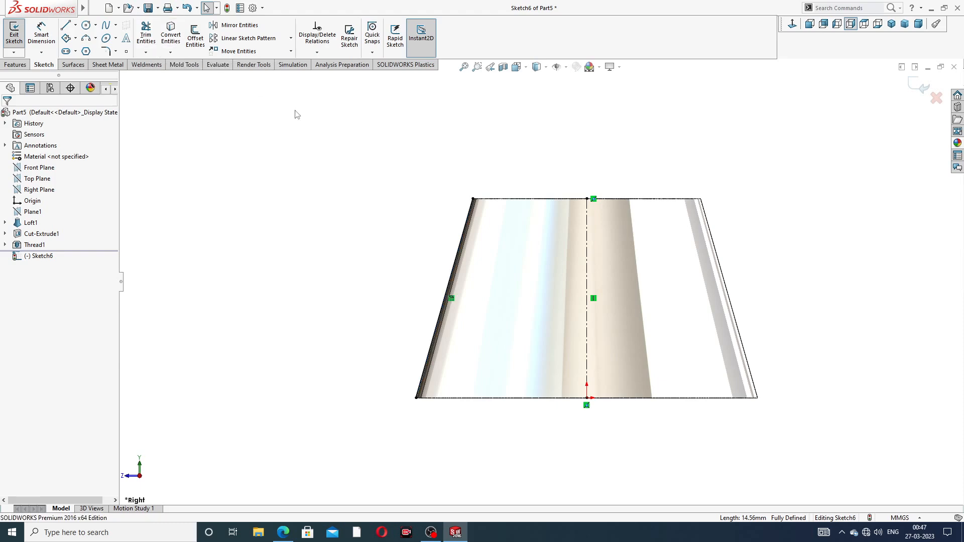
- Draw a circle about 13.5 mm in diameter above and to the left of the body
scroll(450, 308, up, 2)
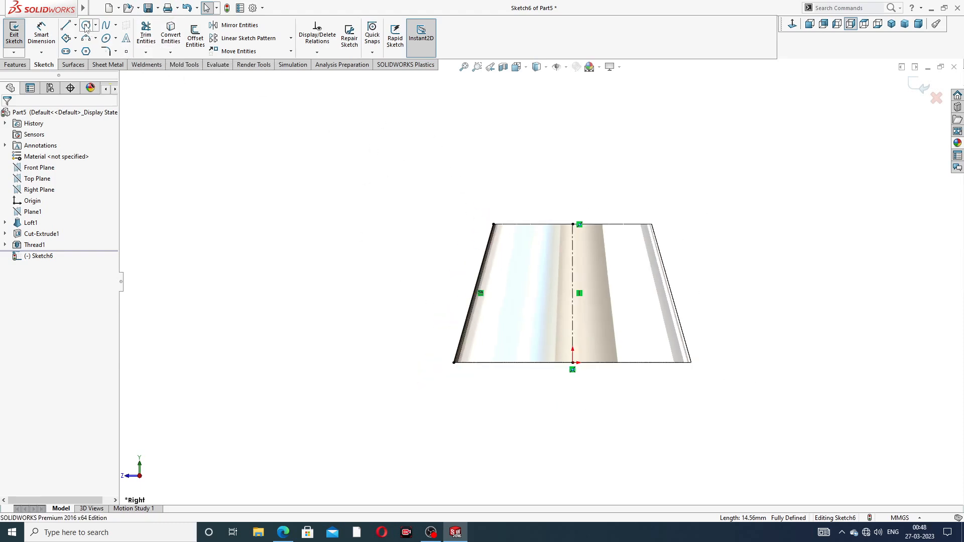
click(86, 26)
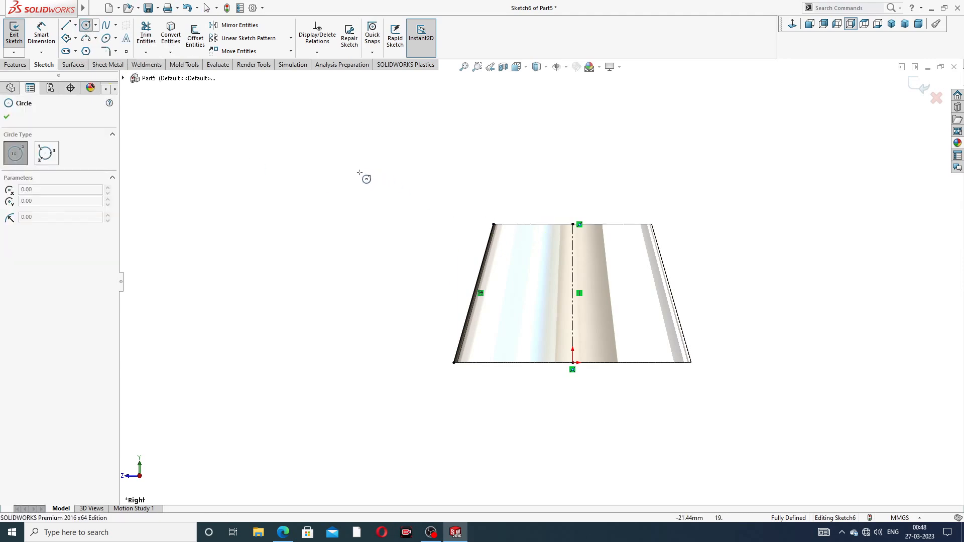
drag(358, 178, 403, 130)
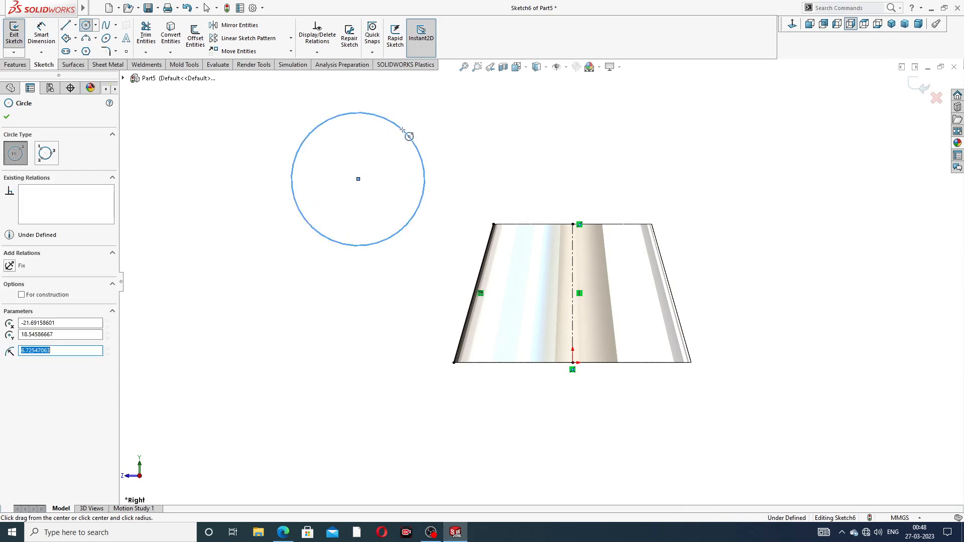
right_click(450, 134)
click(477, 144)
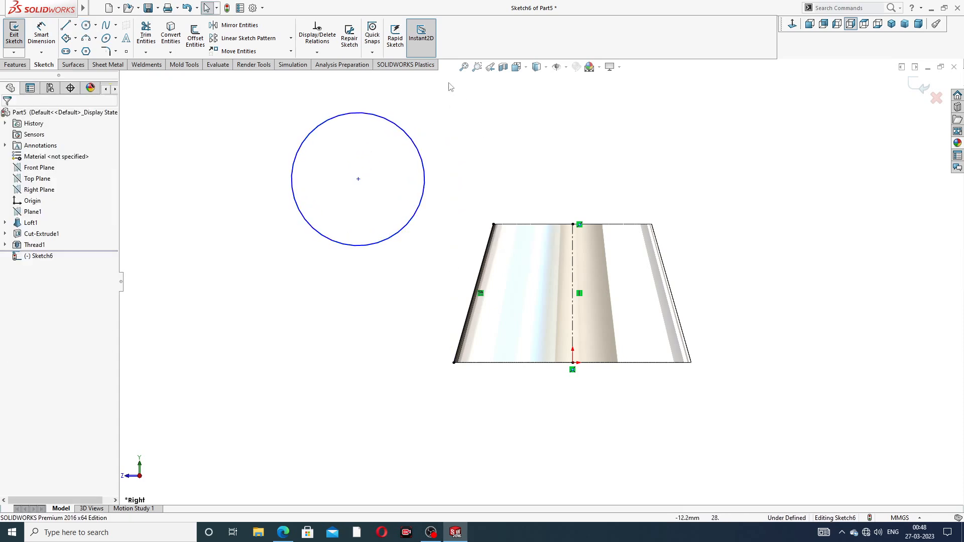
click(411, 136)
click(461, 151)
- Dimension the circle's diameter to 17 mm
click(39, 38)
click(419, 147)
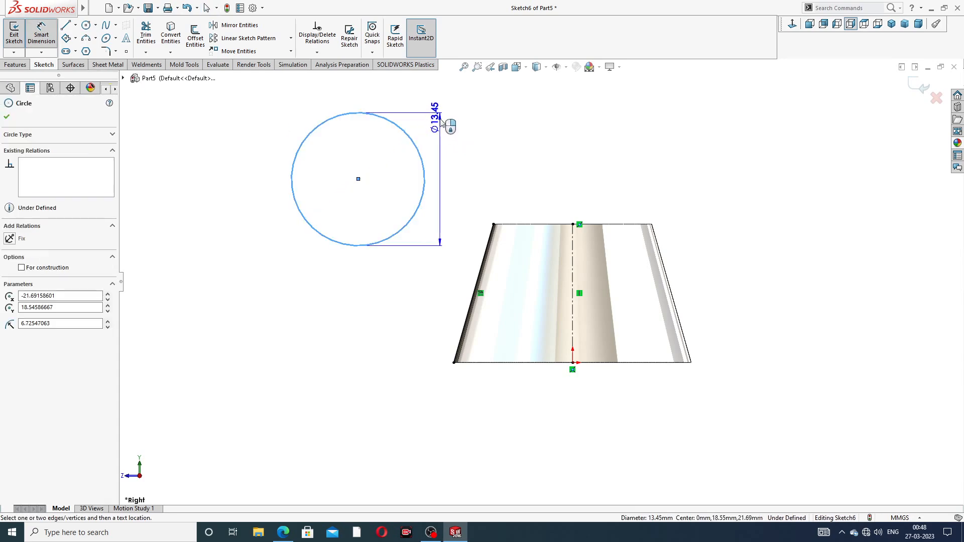
click(434, 106)
text(17)
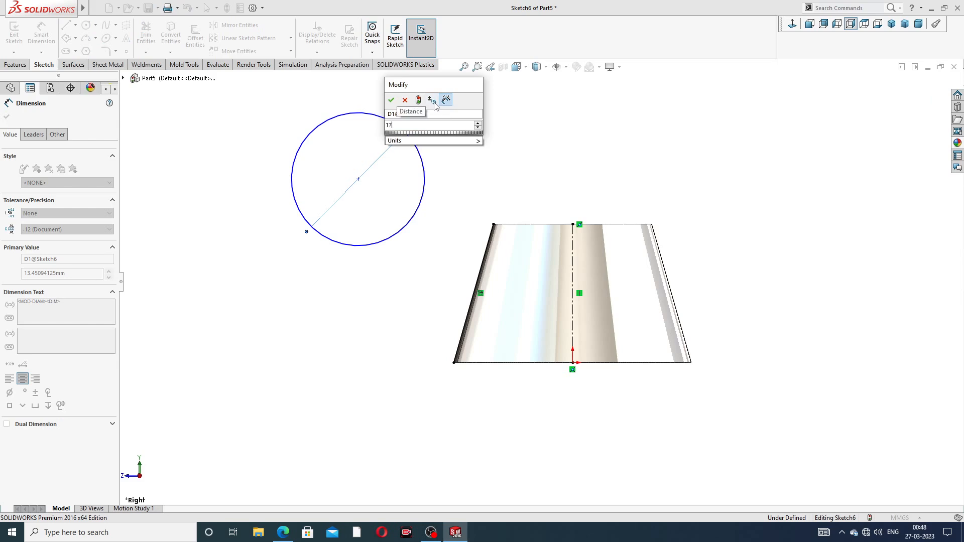
key(Return)
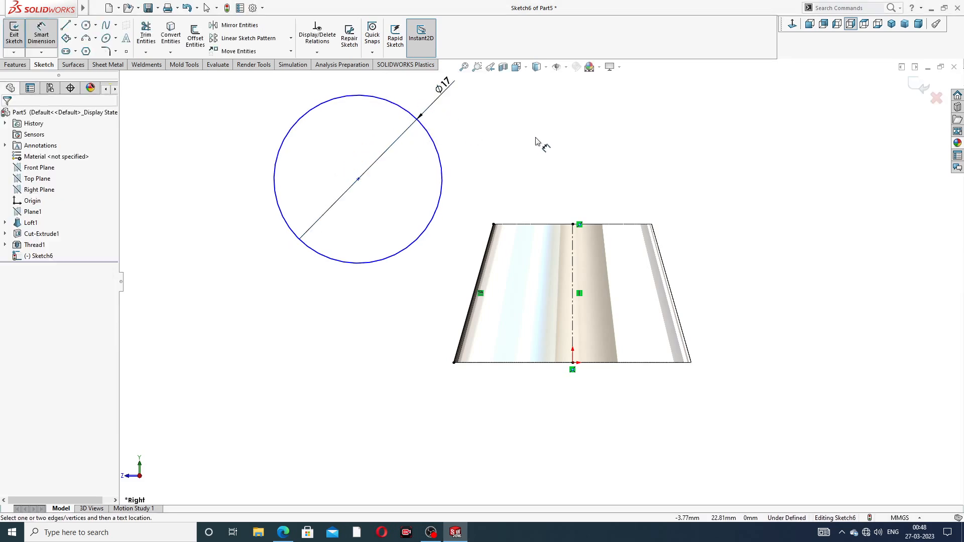
scroll(536, 138, up, 2)
right_click(531, 161)
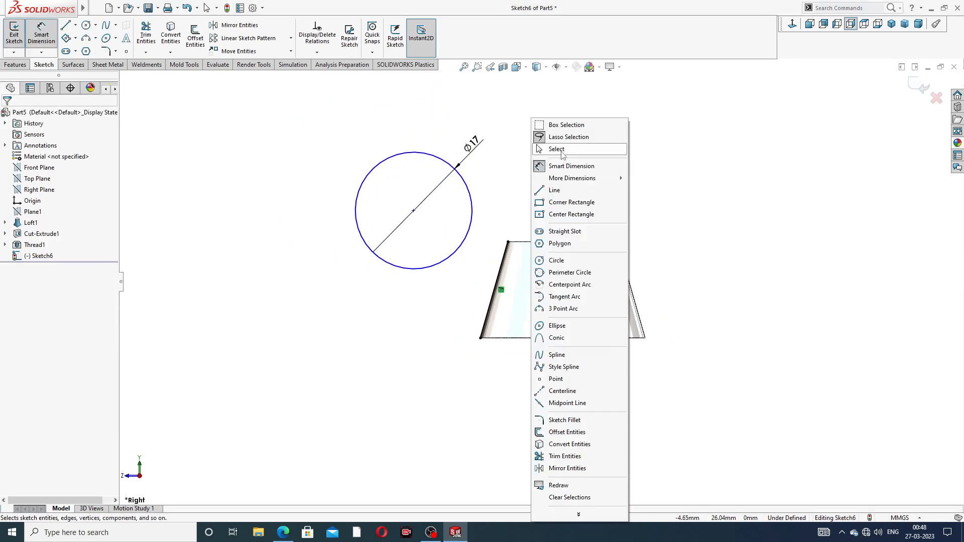
click(492, 167)
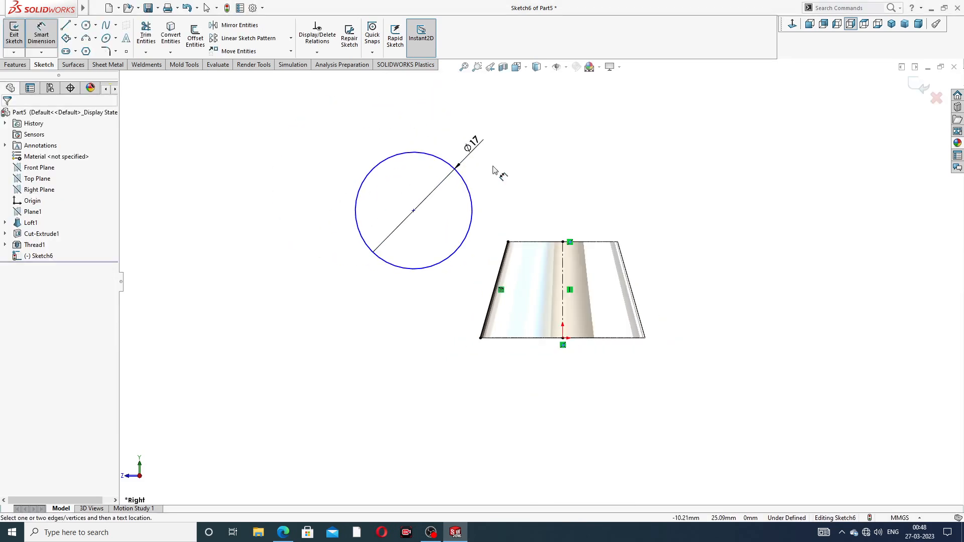
click(413, 211)
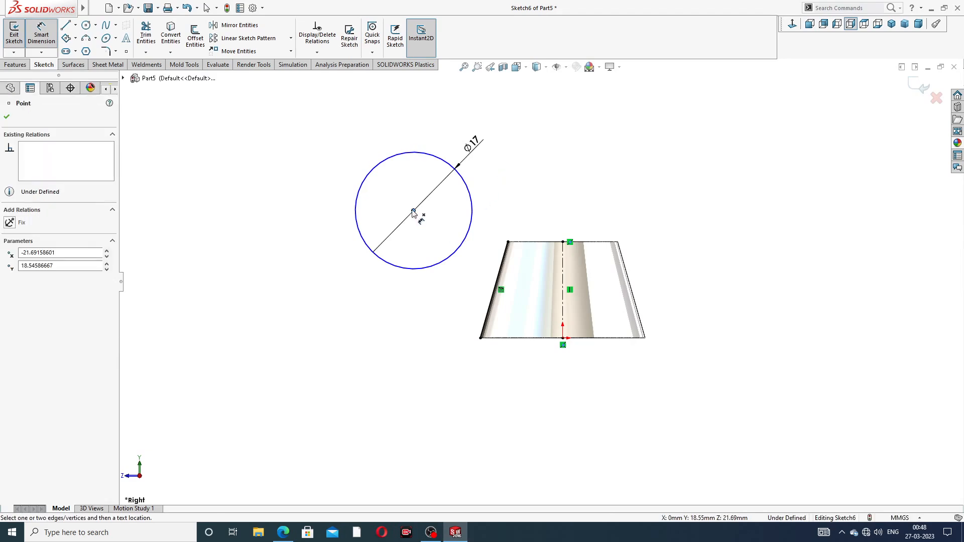
click(547, 338)
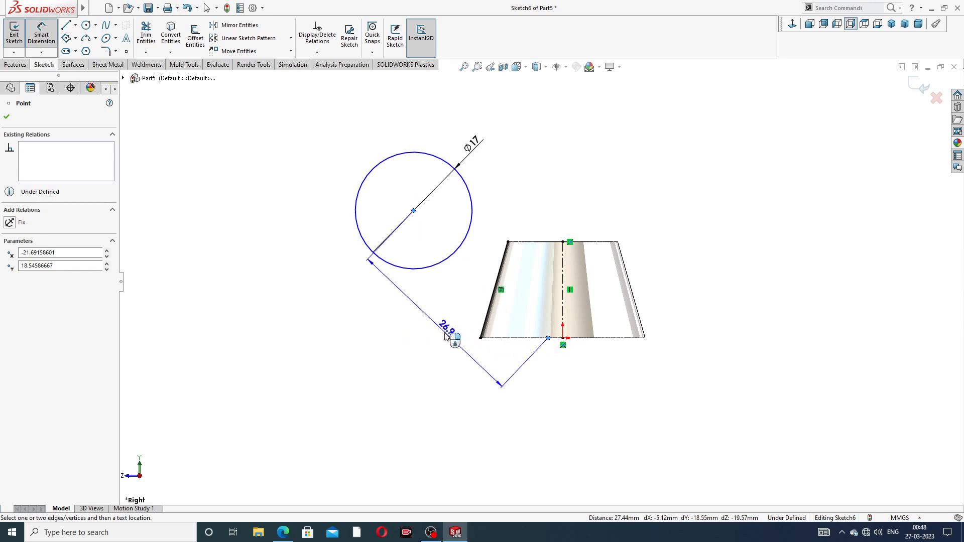
key(Escape)
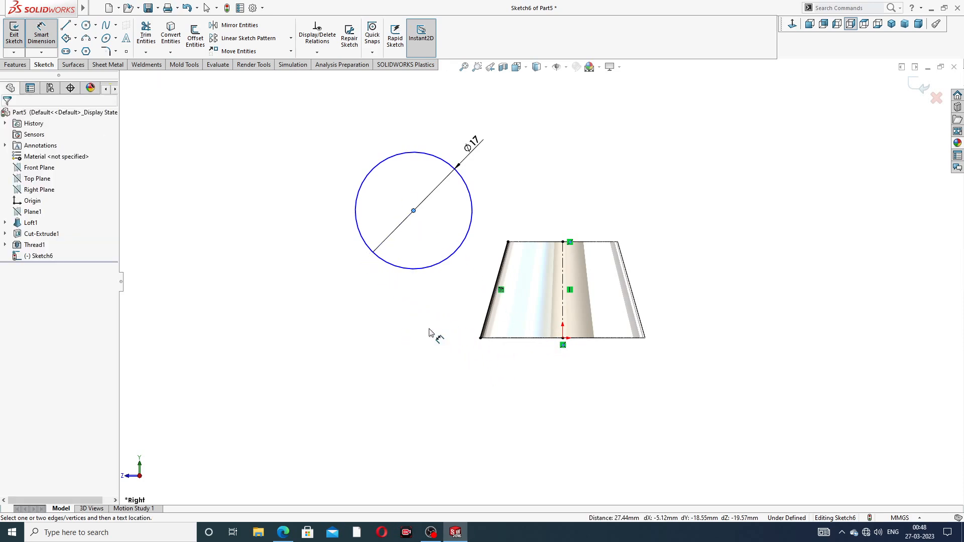
- Dimension the circle's center 18 mm vertically above the body's bottom edge
click(412, 212)
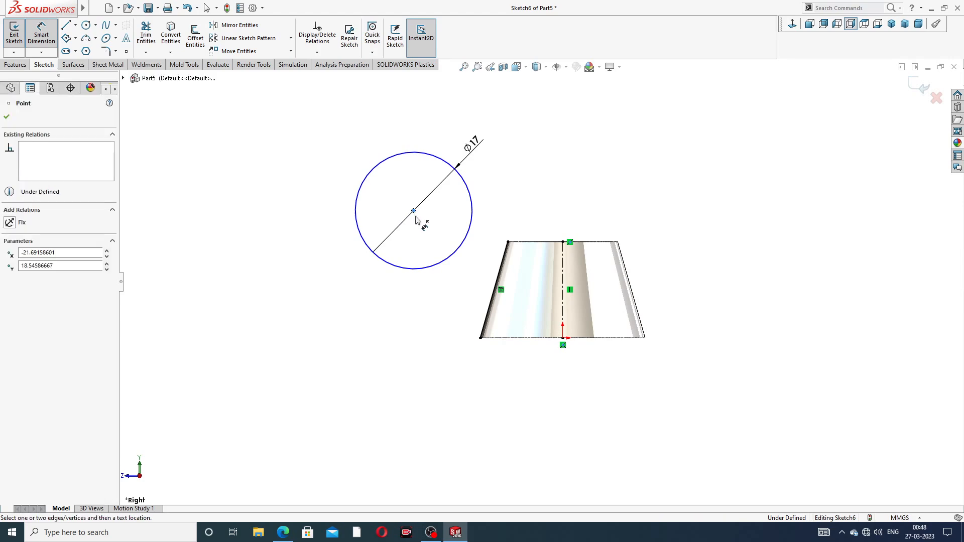
click(500, 338)
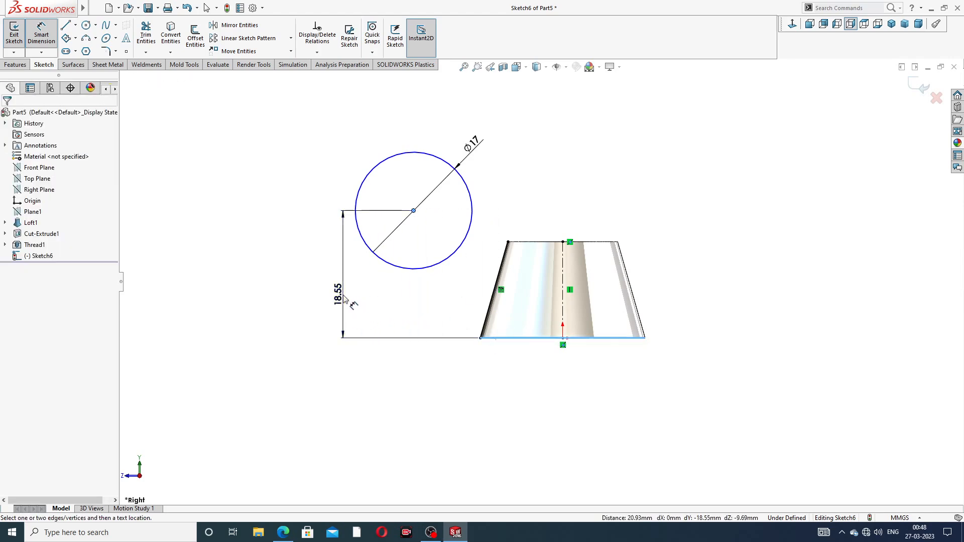
click(335, 327)
text(18)
key(Return)
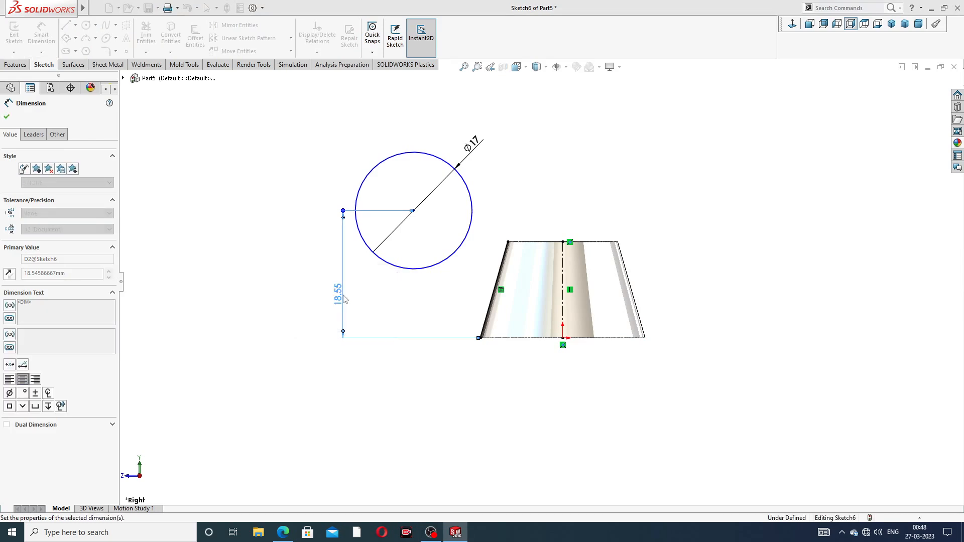
- Dimension the circle's center 20 mm horizontally from the vertical centerline
click(413, 215)
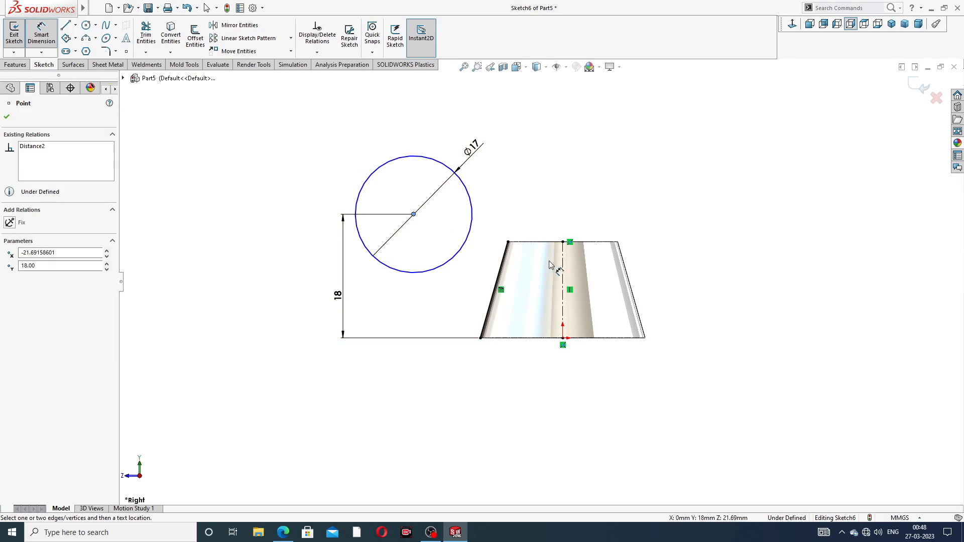
click(562, 264)
click(469, 365)
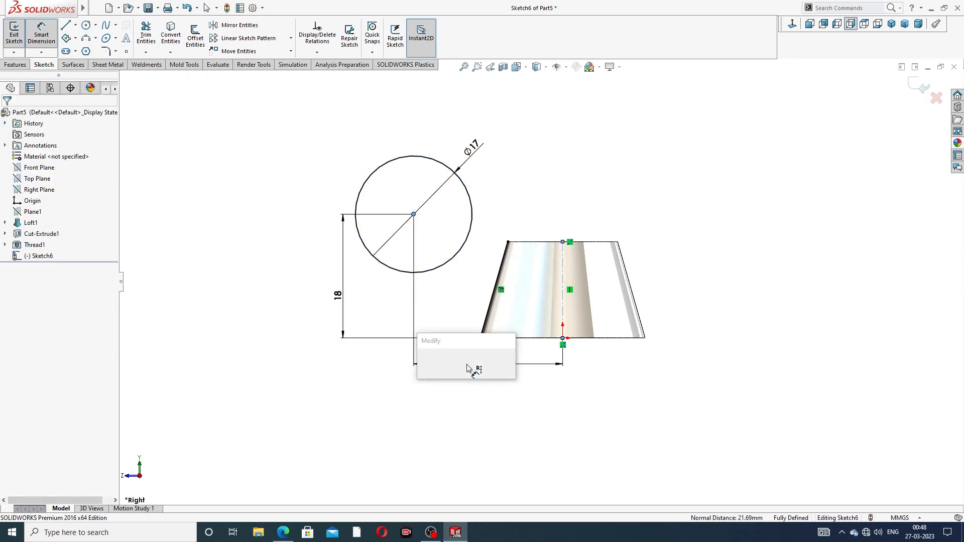
text(20)
key(Return)
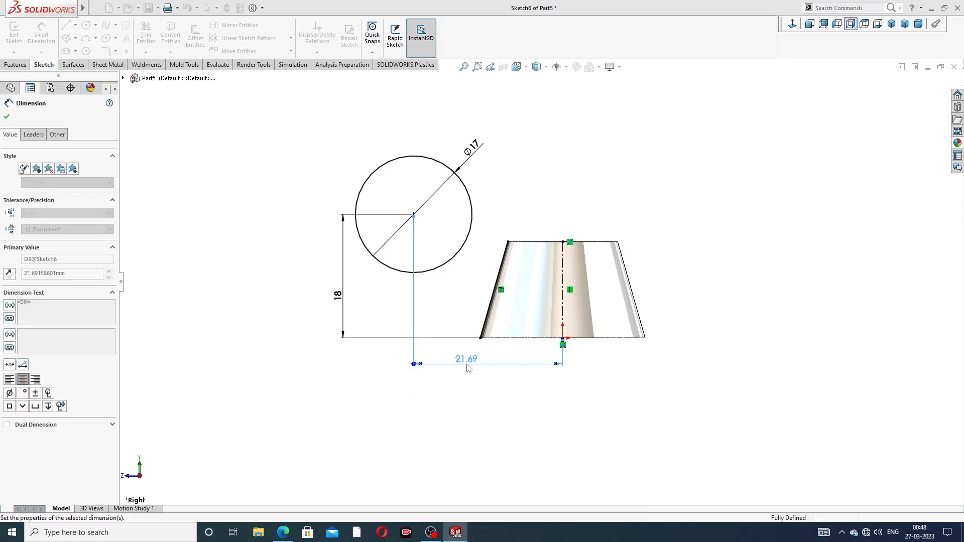
right_click(604, 172)
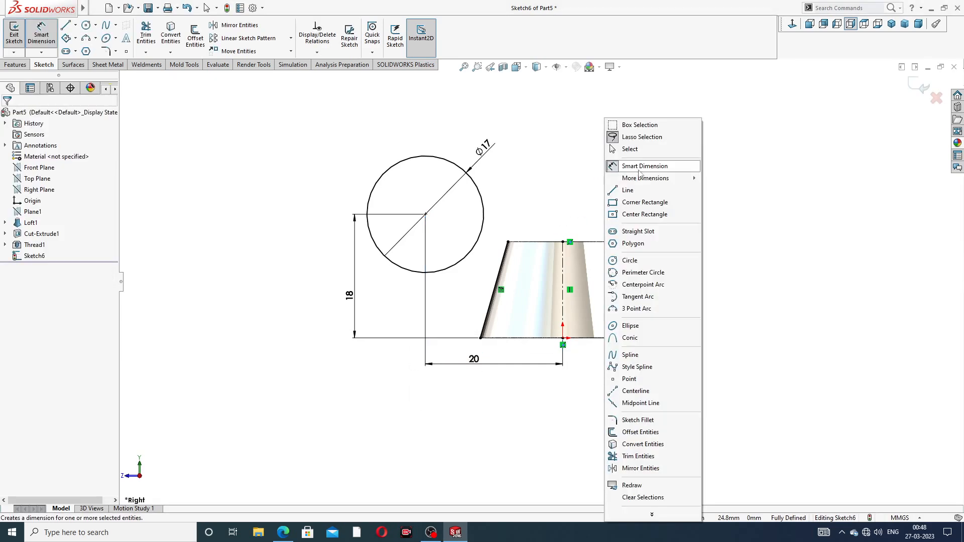
click(635, 147)
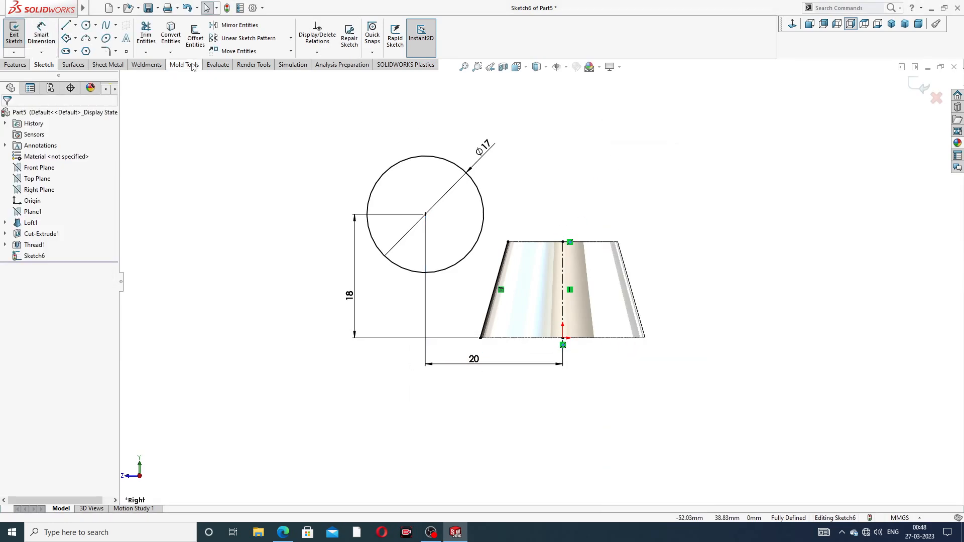
- Draw a line tangent to the circle down to the body's bottom-left corner
click(68, 27)
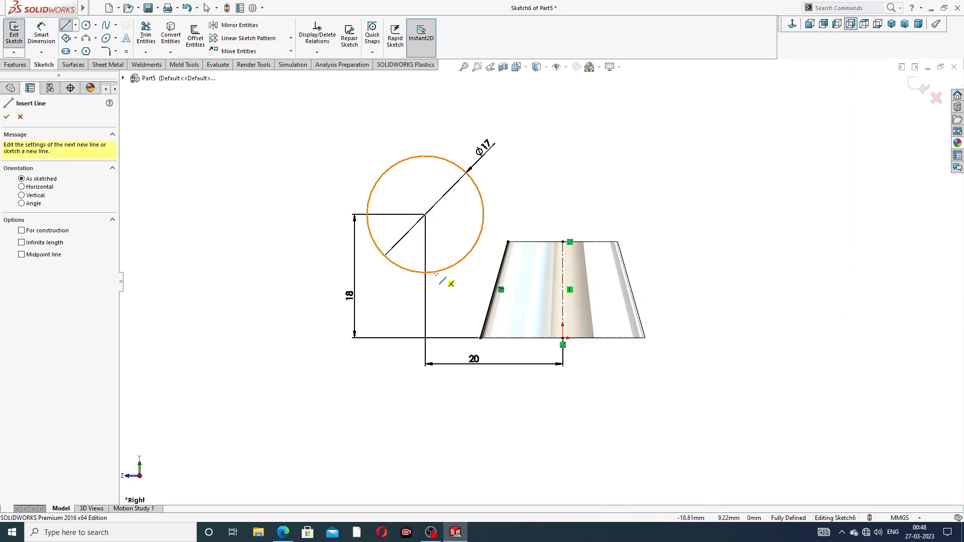
drag(437, 271, 480, 338)
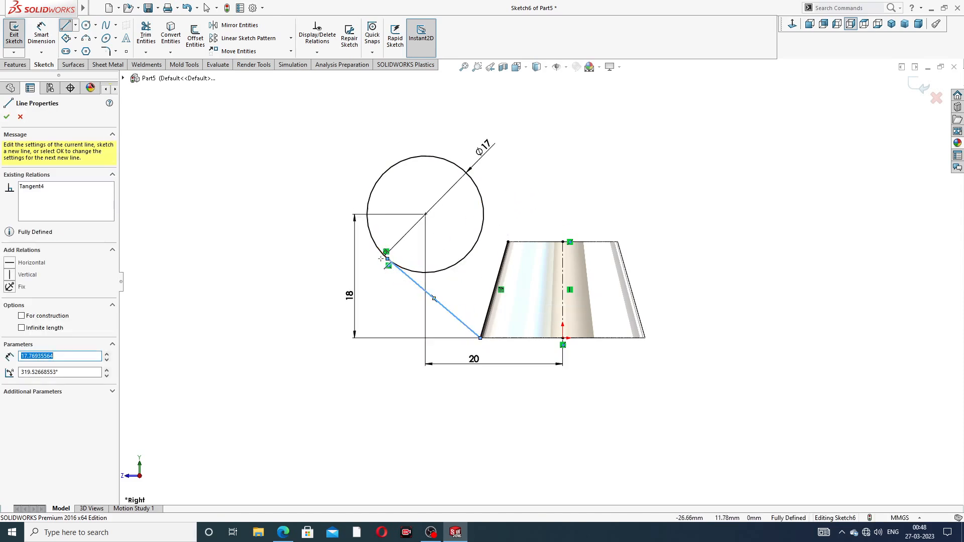
click(508, 187)
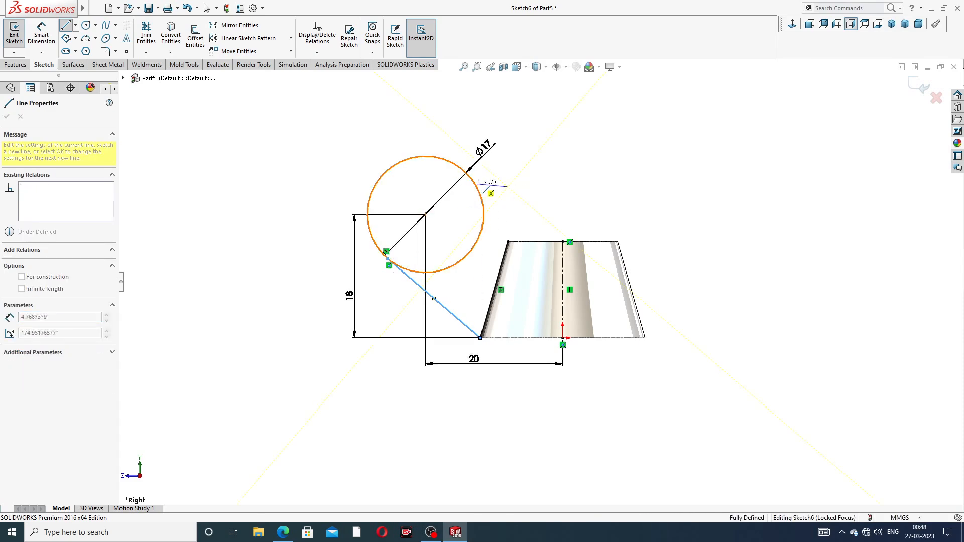
key(Escape)
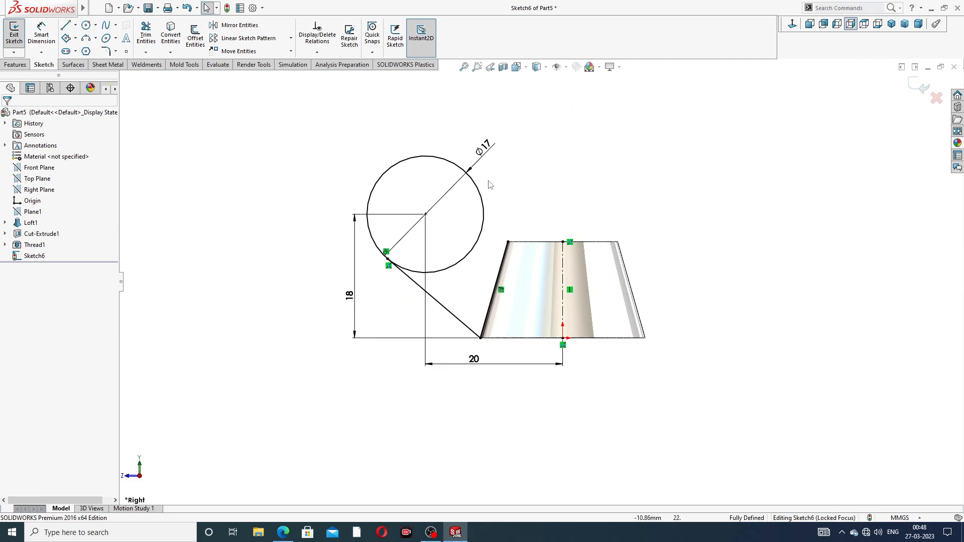
- Draw a line from the circle's right side to the body's top-left corner
click(65, 27)
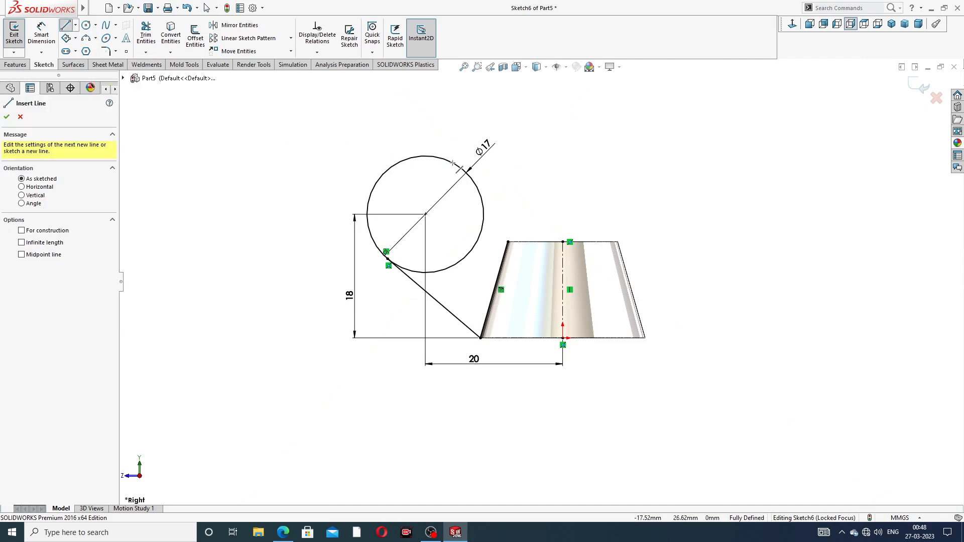
click(481, 196)
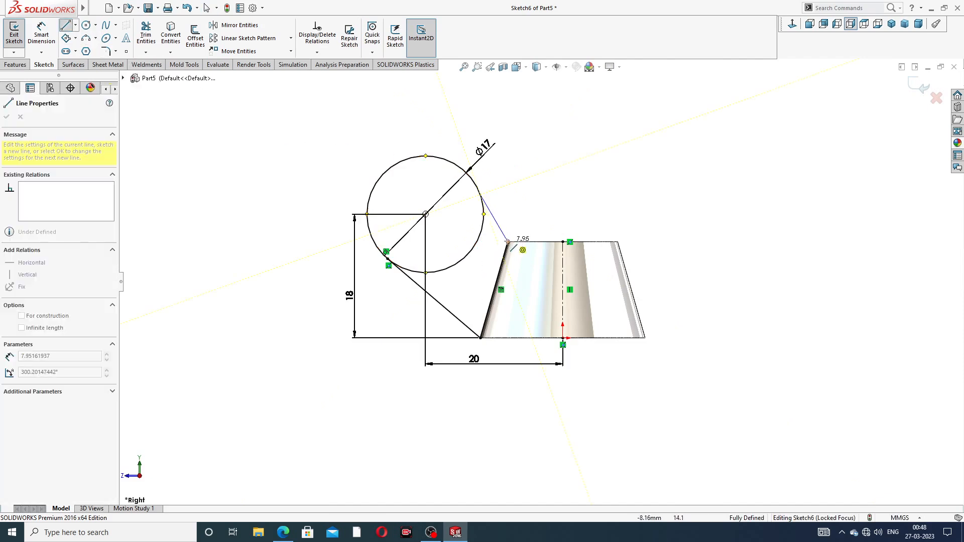
click(508, 242)
right_click(540, 184)
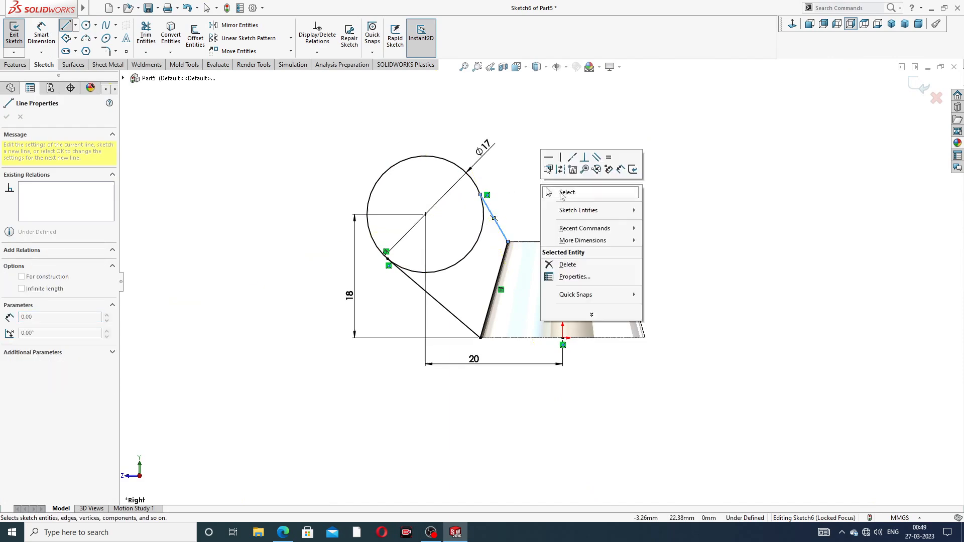
click(559, 192)
- Make the upper line tangent to the circle
scroll(490, 222, down, 5)
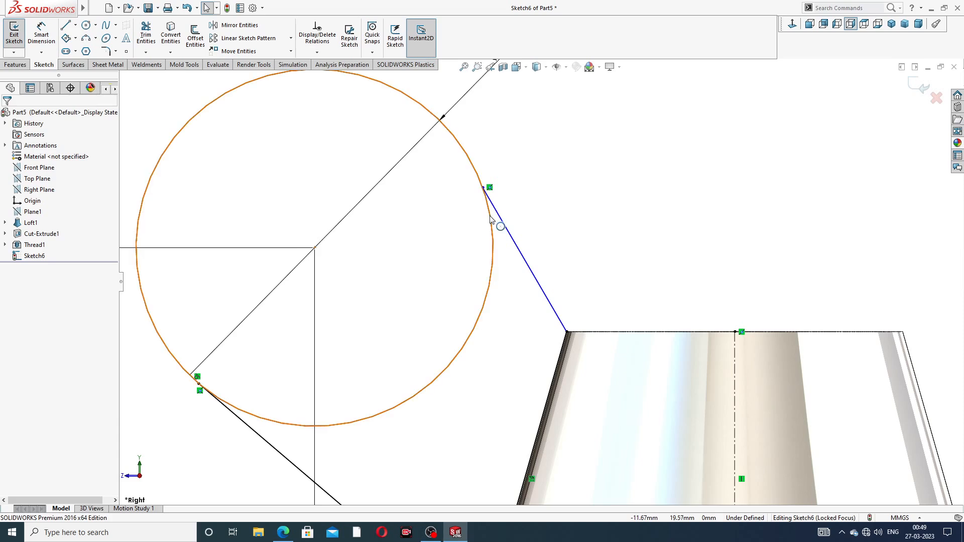
click(491, 220)
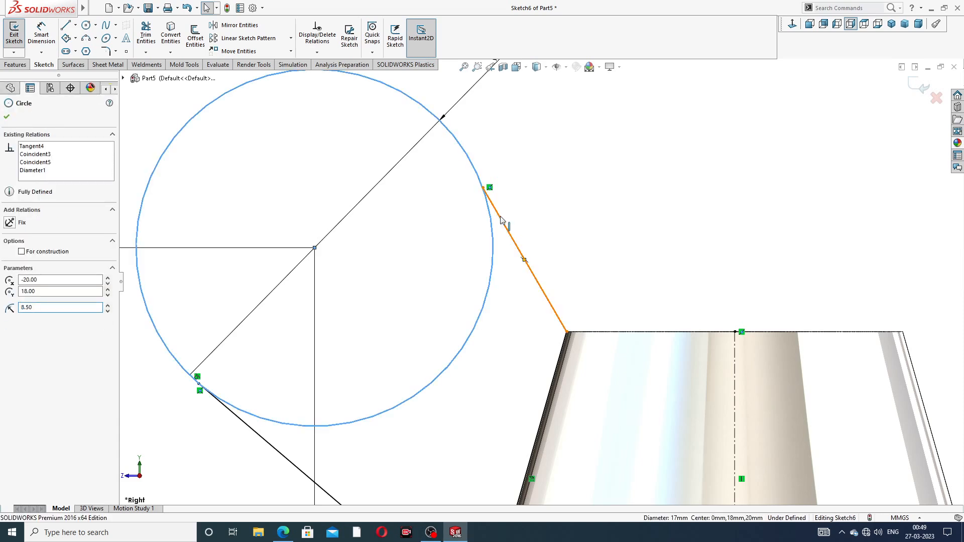
ctrl+click(499, 215)
click(527, 173)
click(538, 194)
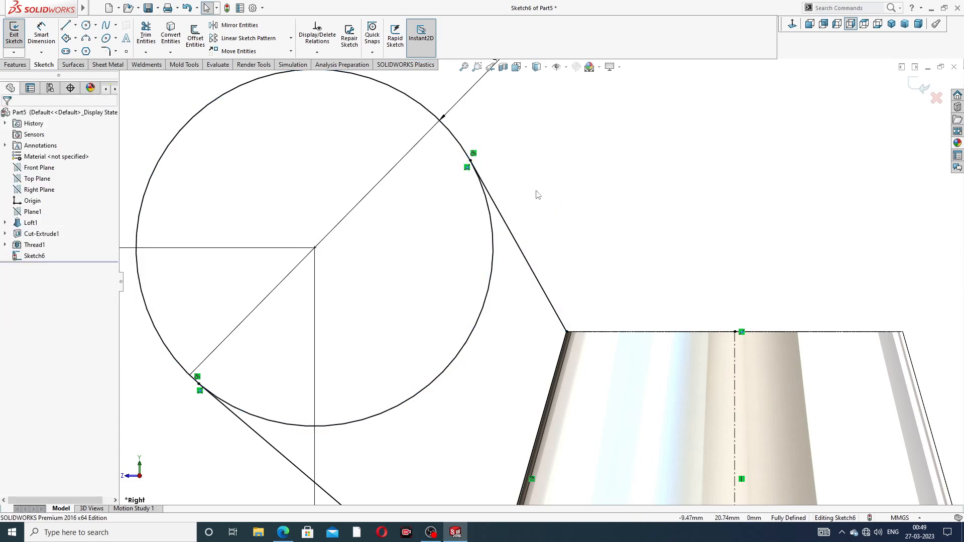
- Trim away the circle's inner arc between the two tangent lines
scroll(544, 221, up, 5)
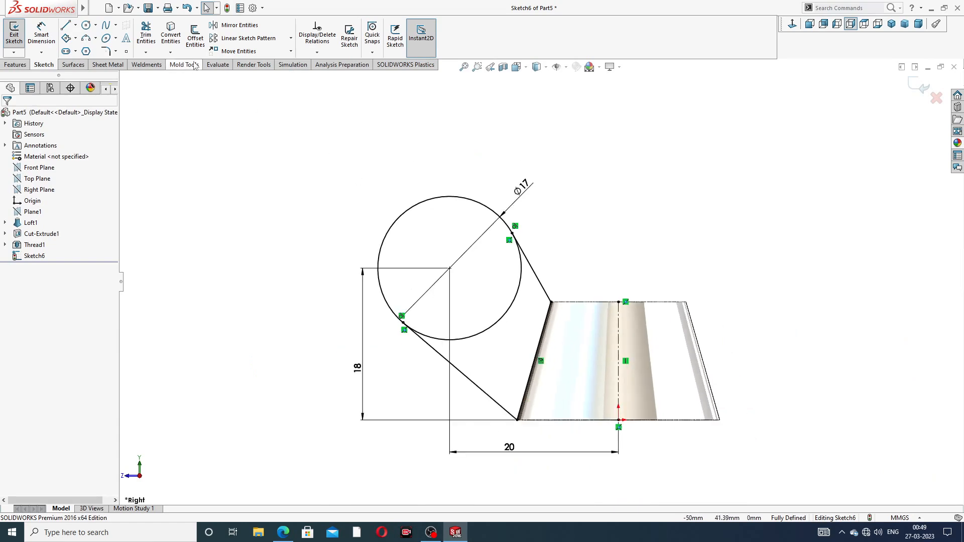
click(146, 34)
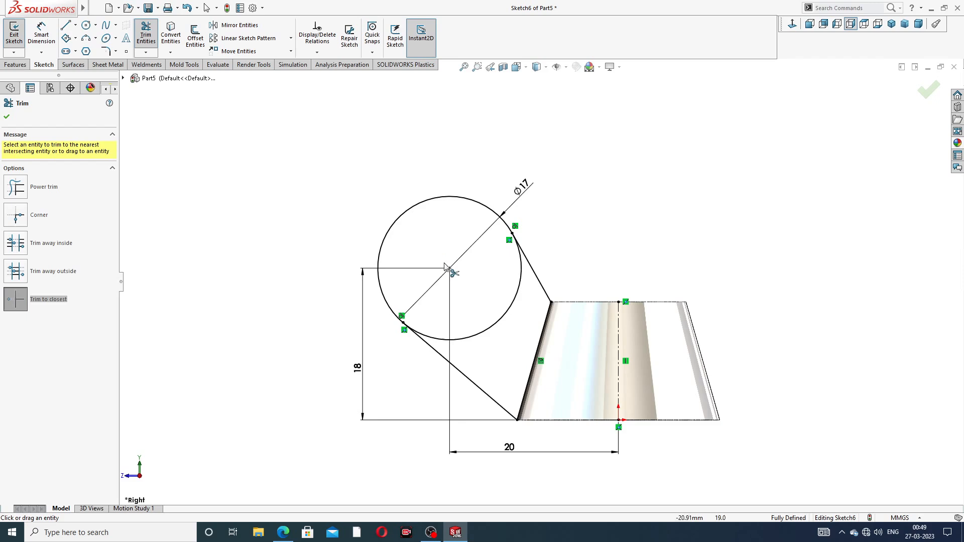
click(516, 316)
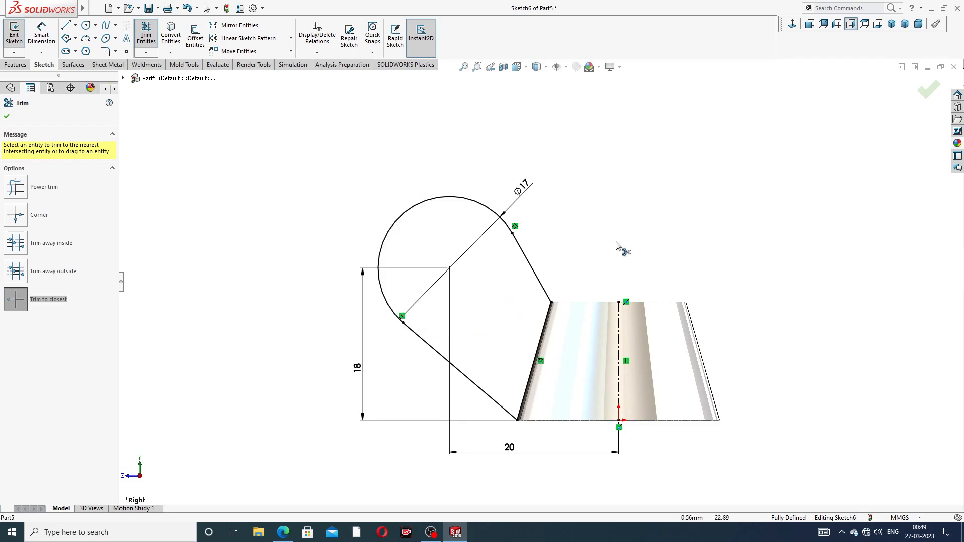
- Reposition the 20, 18 and ⌀17 dimension labels clear of the sketch and fit the sketch to the view
scroll(548, 332, up, 3)
scroll(524, 300, down, 2)
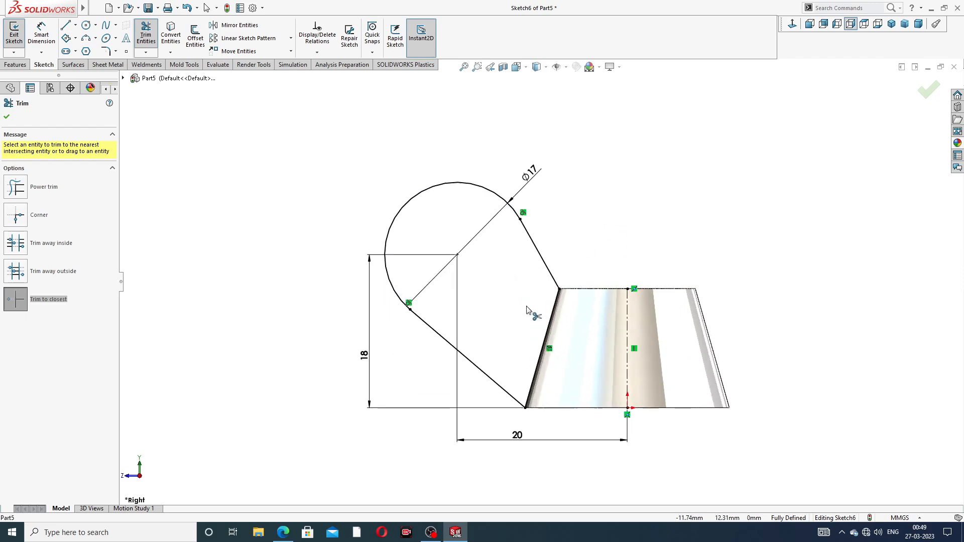
right_click(642, 179)
click(668, 147)
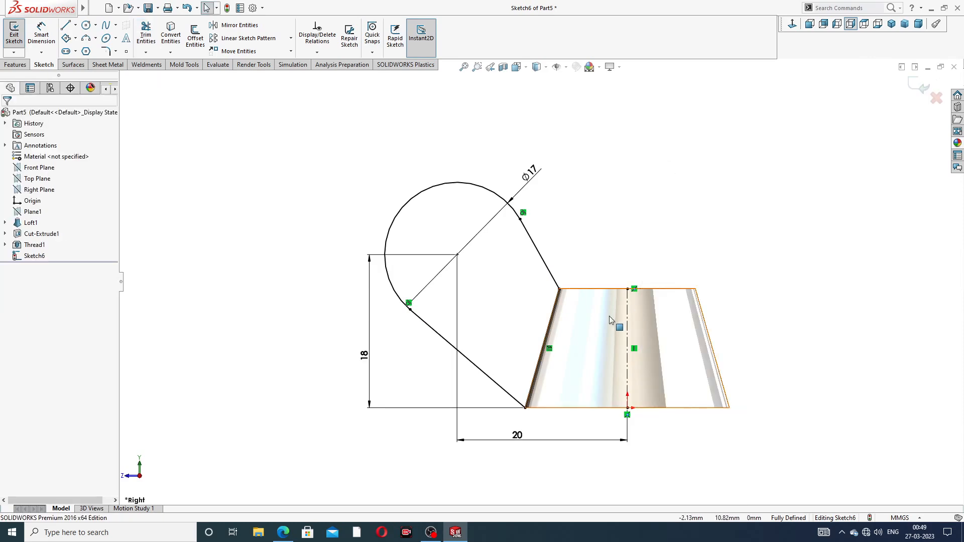
drag(524, 442, 552, 451)
drag(371, 378, 367, 378)
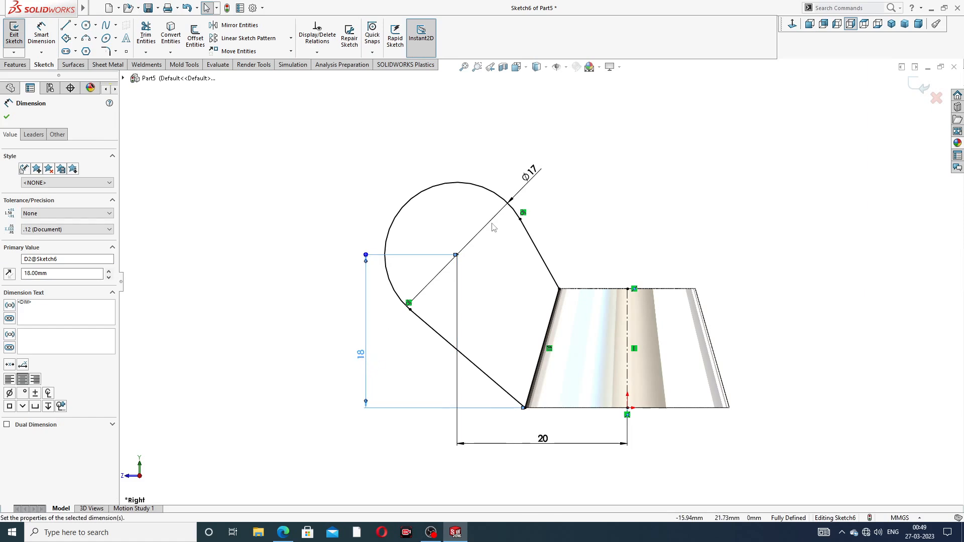
drag(535, 176, 411, 153)
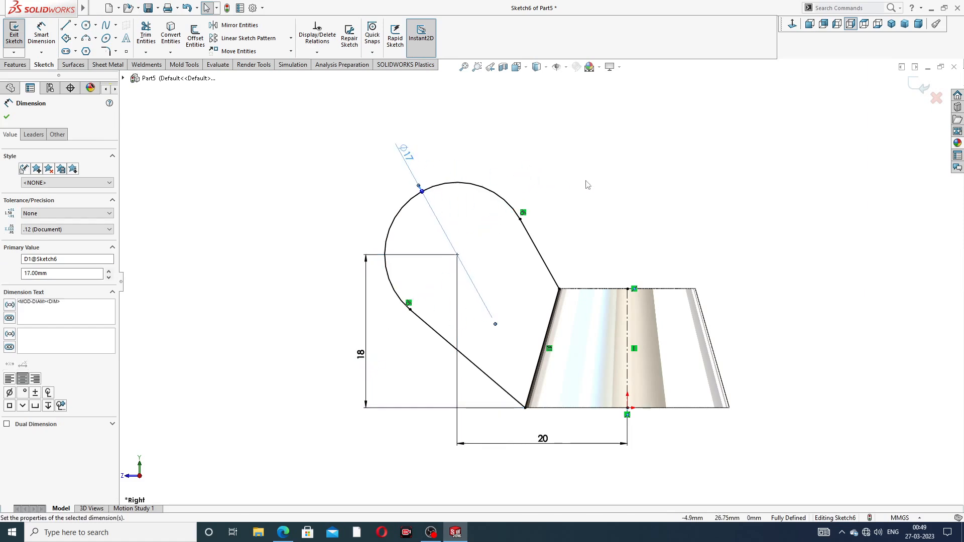
click(646, 280)
key(f)
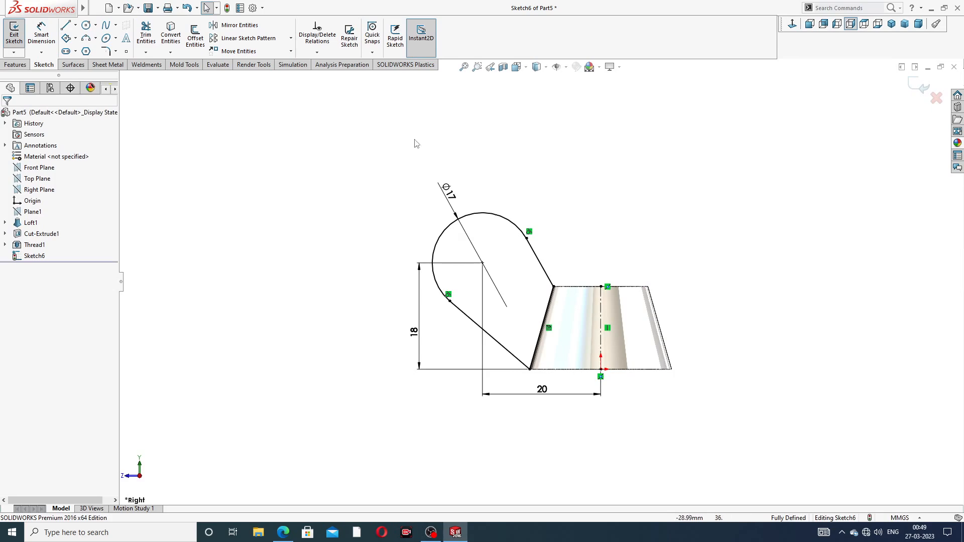
- Mirror the wing profile's lines and arc about the body's centerline to create the opposite wing
click(266, 26)
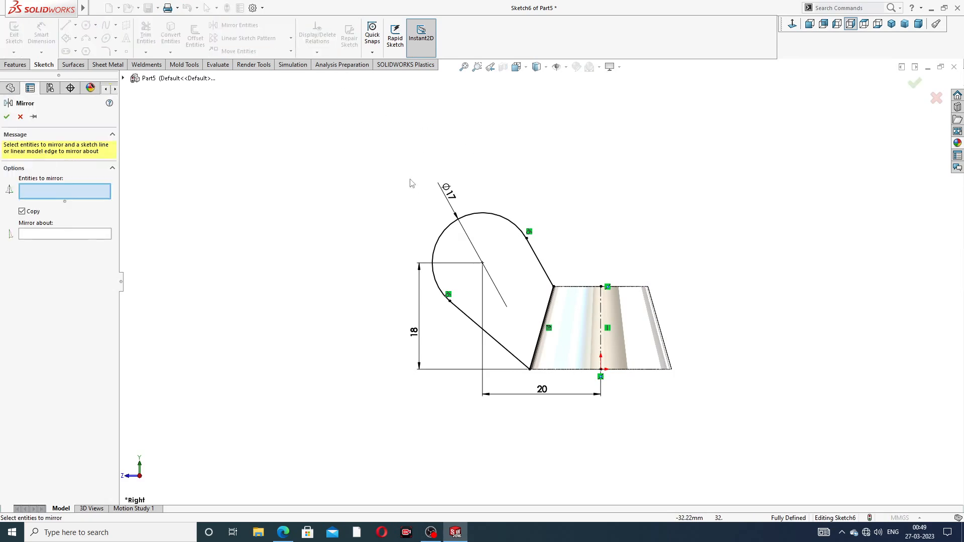
mouse_move(410, 177)
mouse_down()
mouse_move(498, 168)
mouse_move(595, 281)
mouse_move(583, 314)
mouse_move(517, 392)
mouse_move(442, 364)
mouse_move(441, 338)
mouse_up()
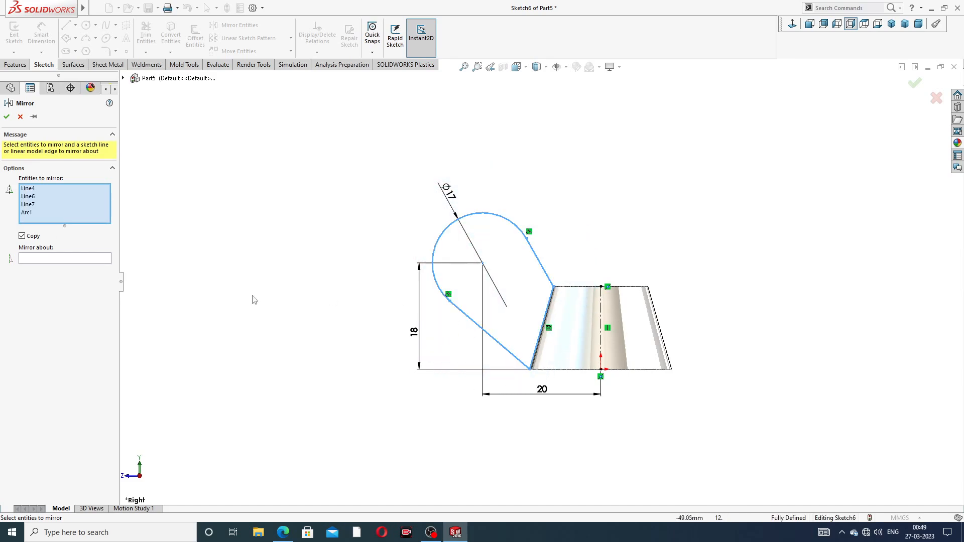
click(78, 259)
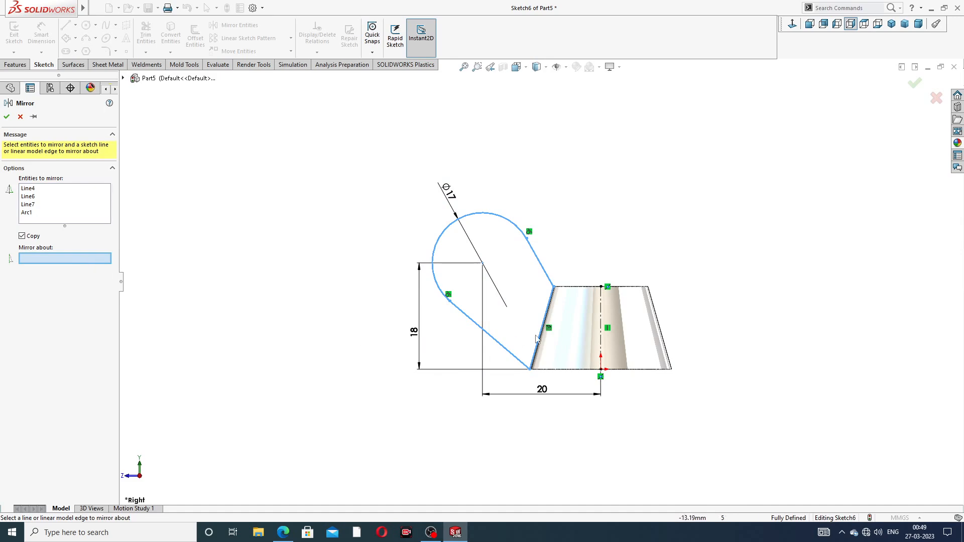
click(606, 308)
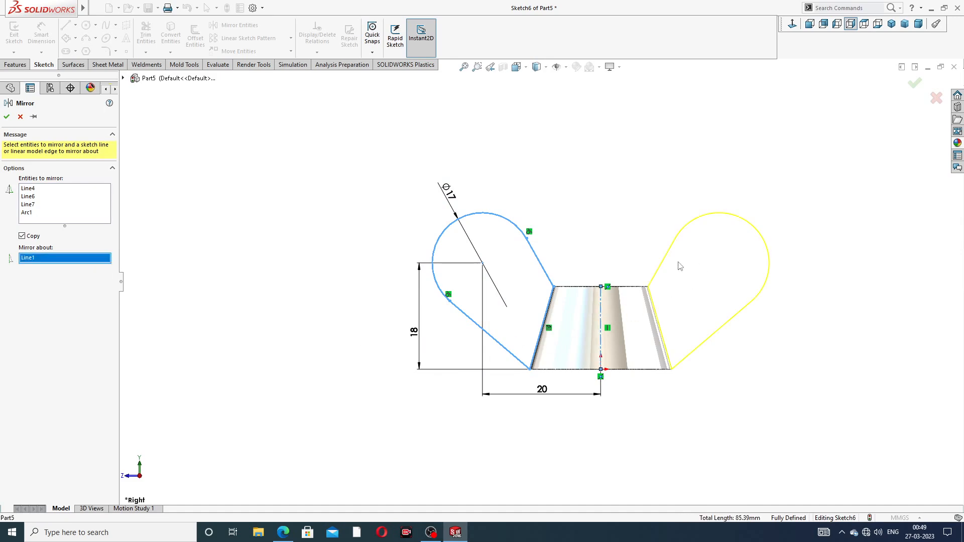
click(921, 86)
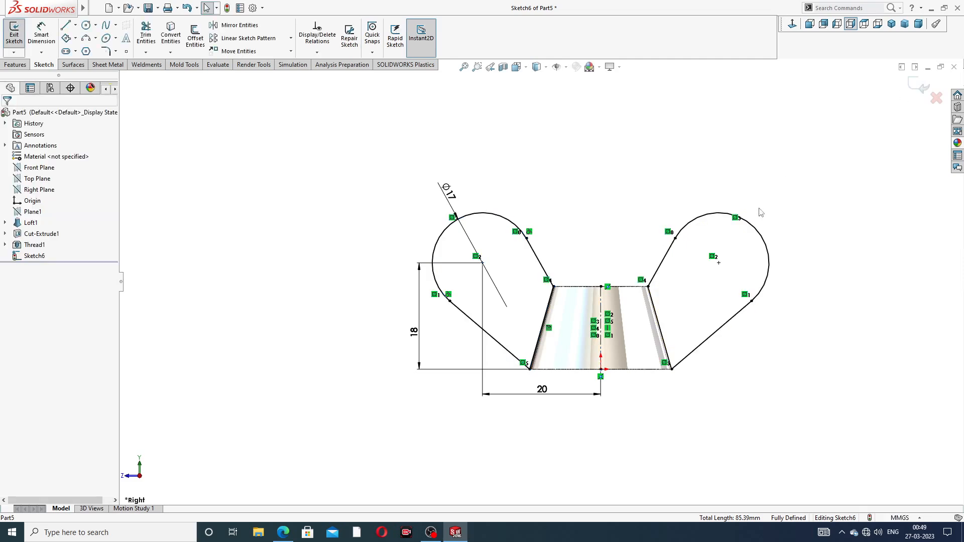
- Extrude the wing sketch 5 mm with Mid Plane, checking the wing nut reference drawing before accepting
scroll(708, 277, up, 2)
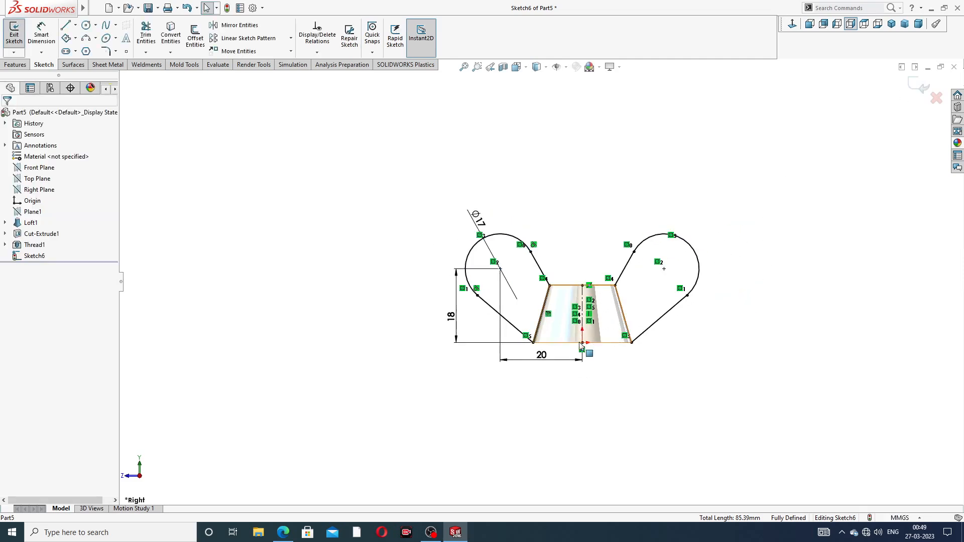
scroll(588, 345, down, 2)
middle_drag(605, 201, 534, 251)
scroll(645, 279, down, 2)
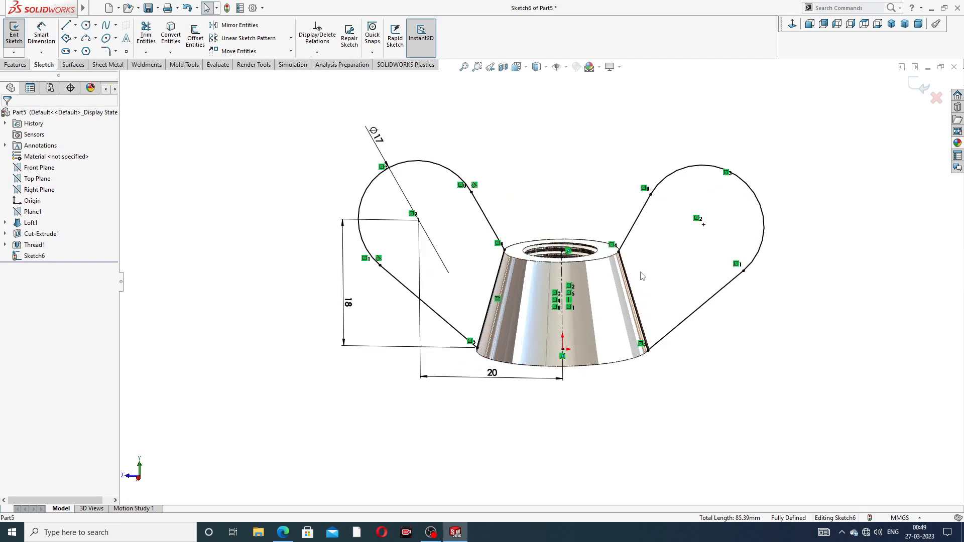
scroll(471, 273, down, 5)
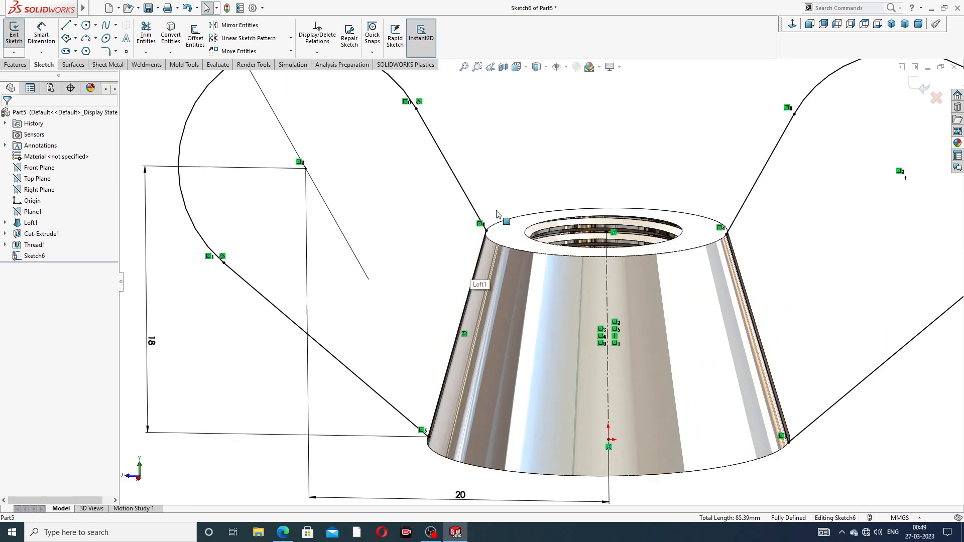
scroll(532, 245, up, 6)
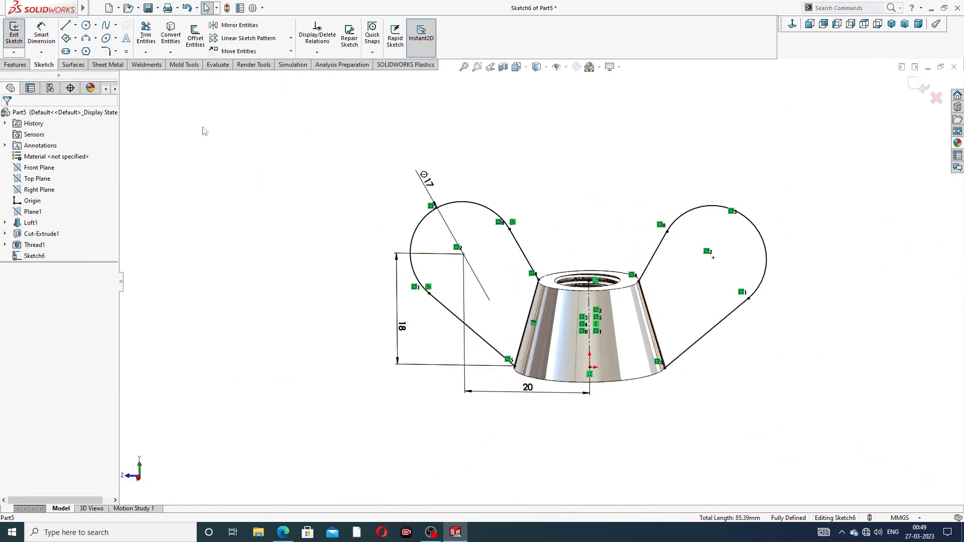
click(15, 64)
click(20, 38)
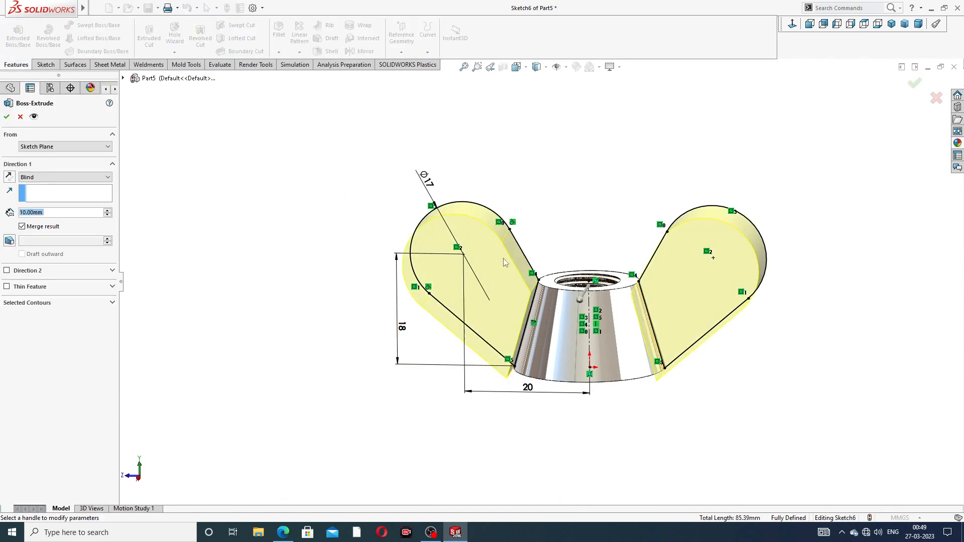
click(80, 179)
click(70, 229)
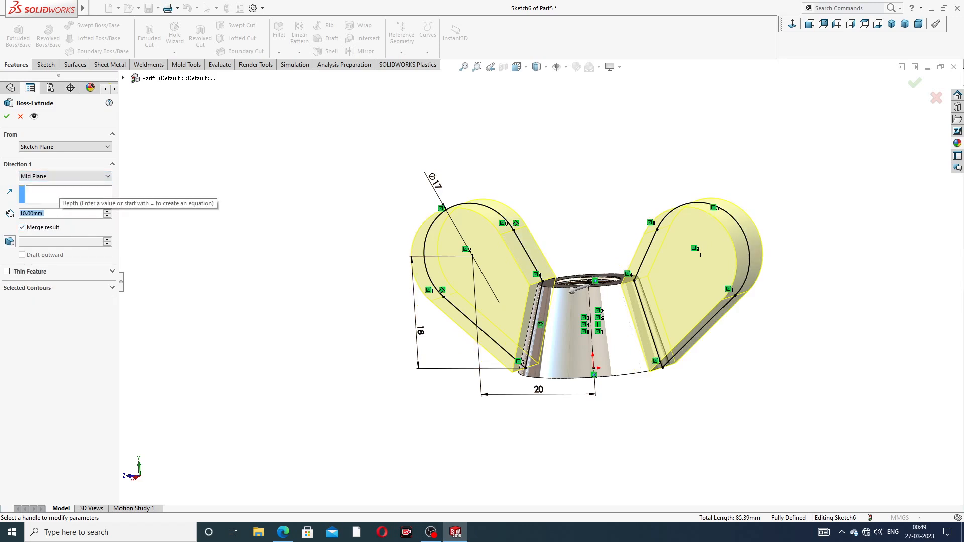
text(5)
key(Return)
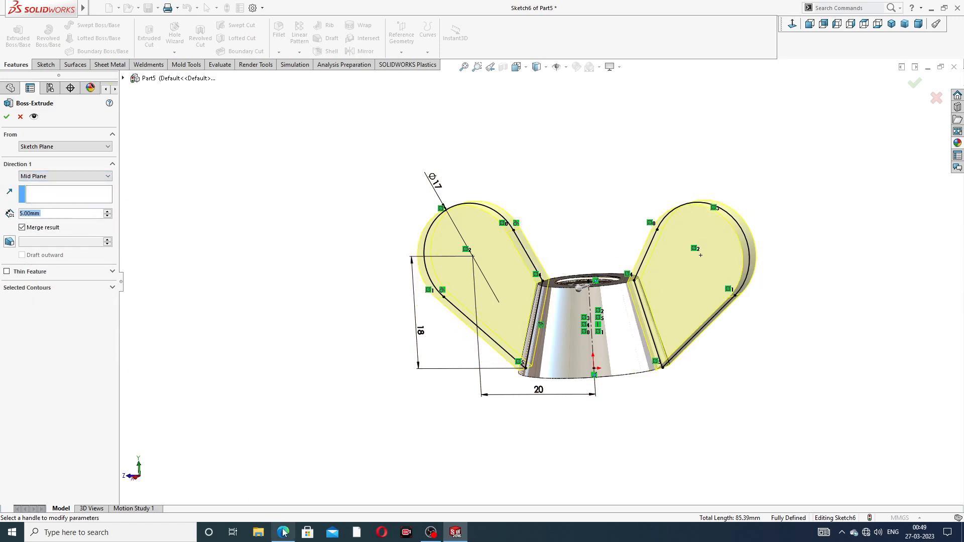
click(284, 532)
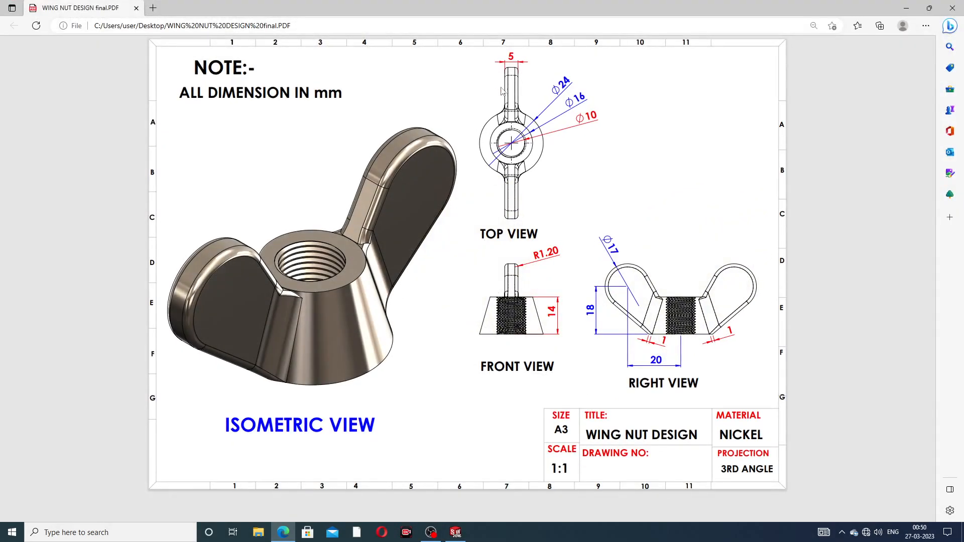
click(282, 534)
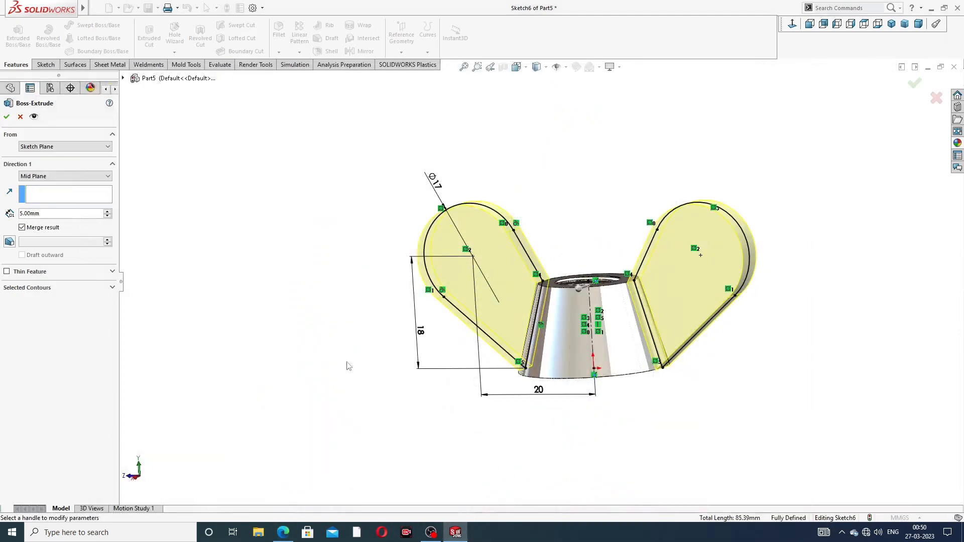
click(6, 118)
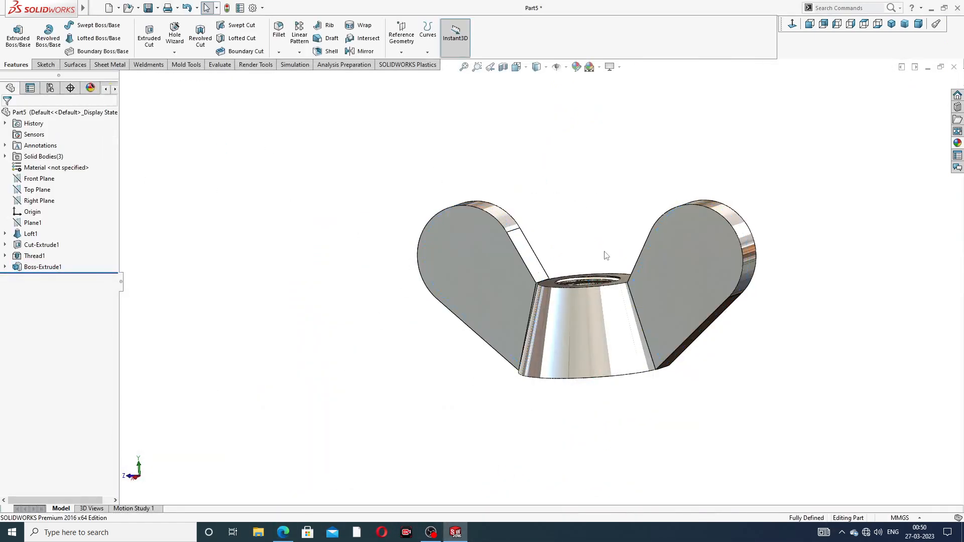
- Start a sketch on the narrow face where the left wing meets the body and convert its edges
middle_drag(606, 256, 627, 250)
scroll(525, 299, down, 3)
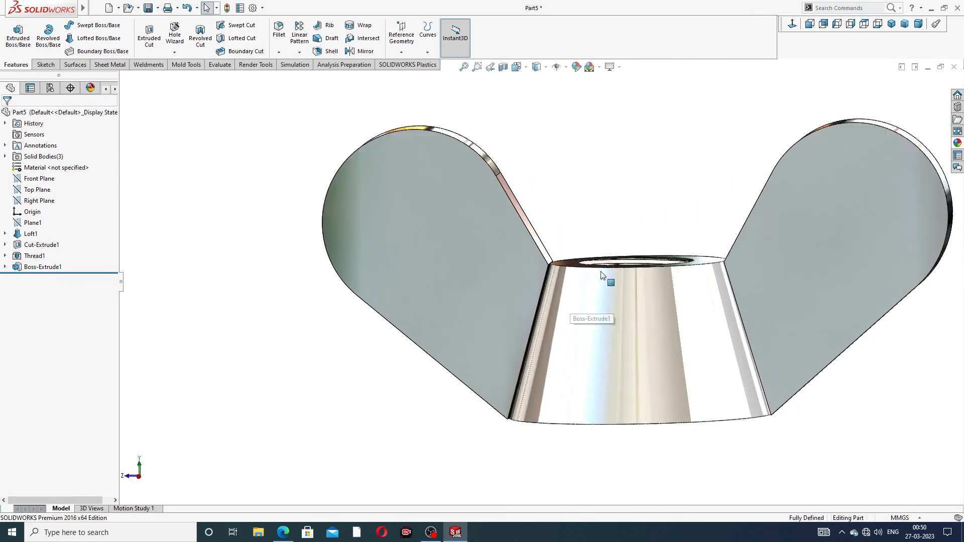
scroll(555, 267, down, 4)
scroll(536, 288, down, 2)
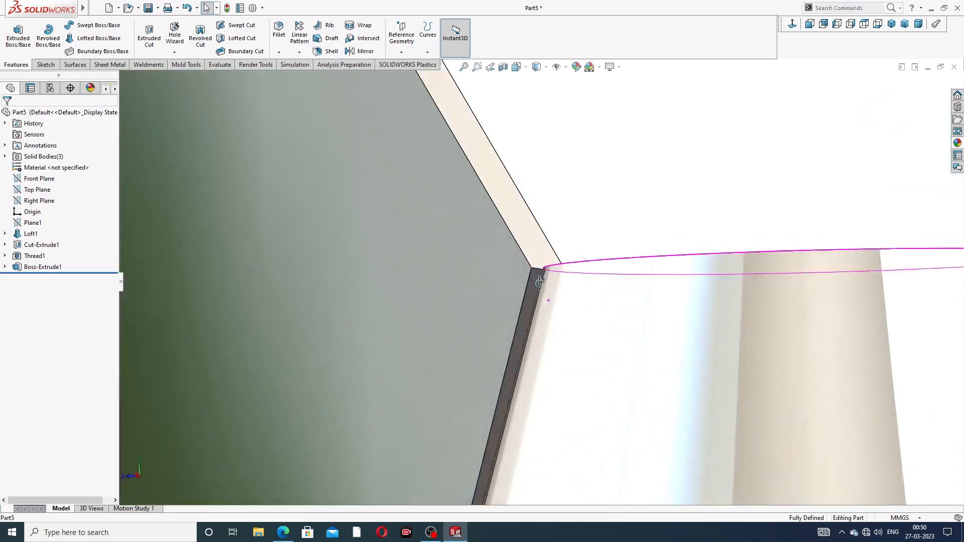
scroll(580, 301, up, 5)
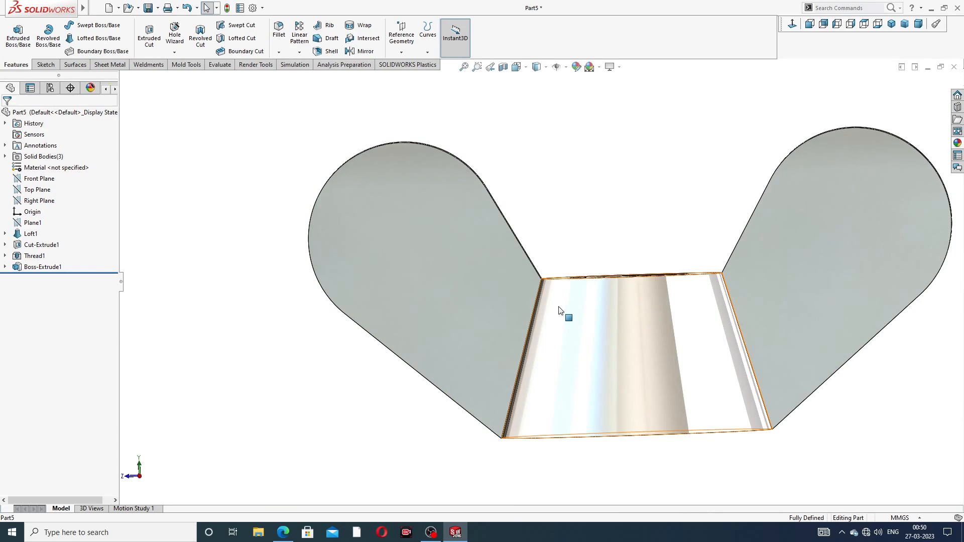
scroll(557, 311, down, 5)
click(533, 277)
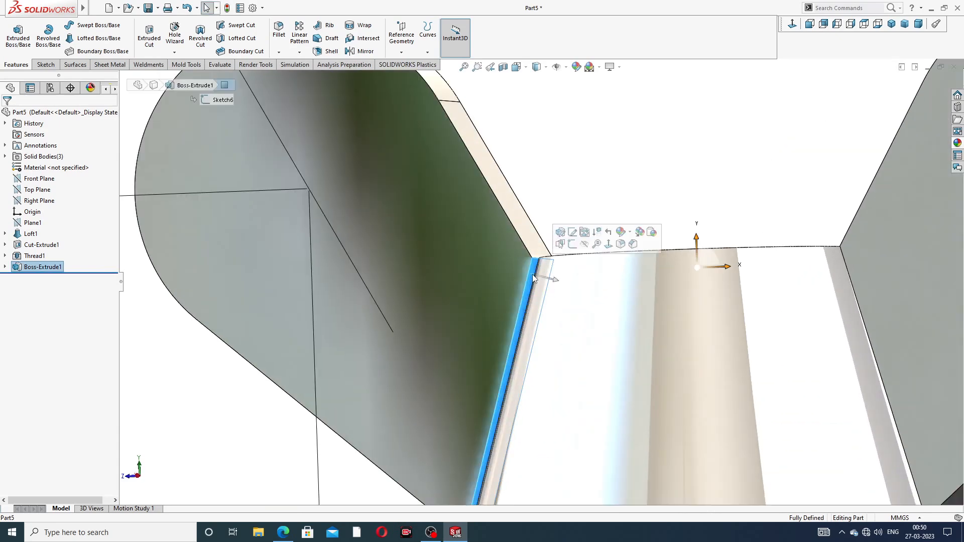
click(571, 244)
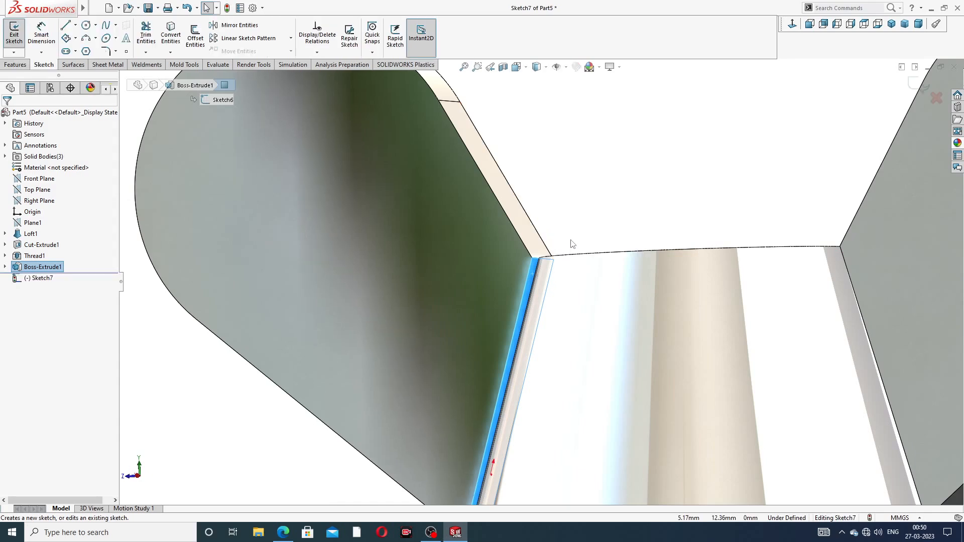
click(171, 35)
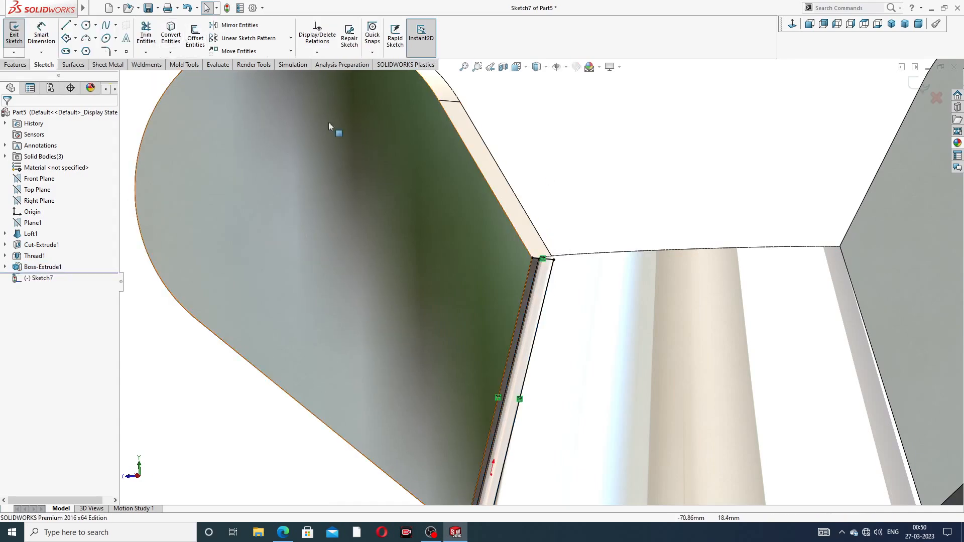
- Extrude the converted profile 1 mm blind toward the body
scroll(589, 209, up, 3)
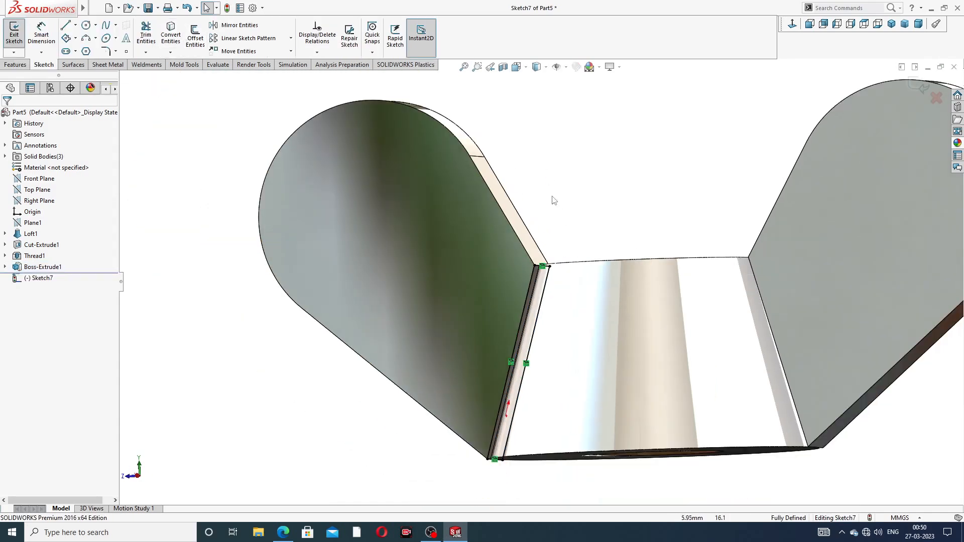
click(15, 64)
click(18, 35)
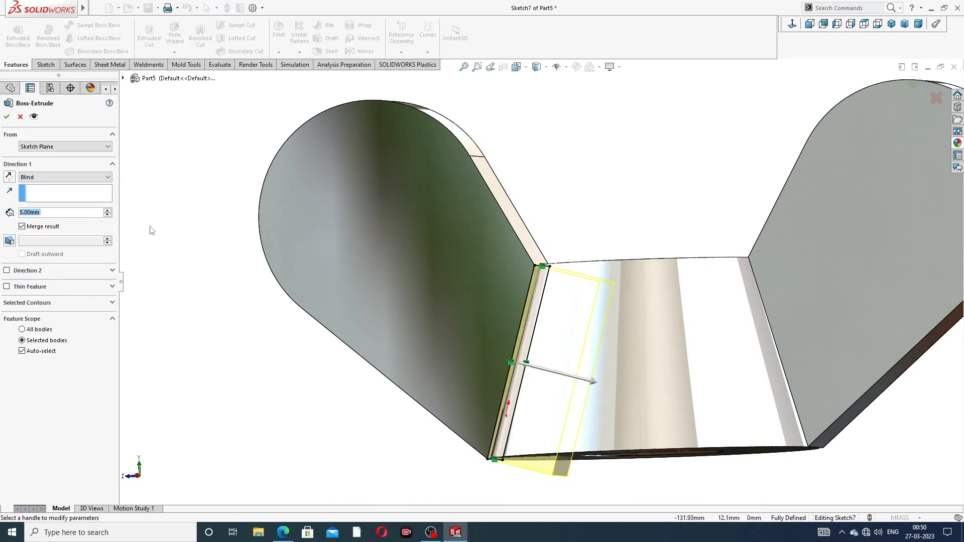
text(1)
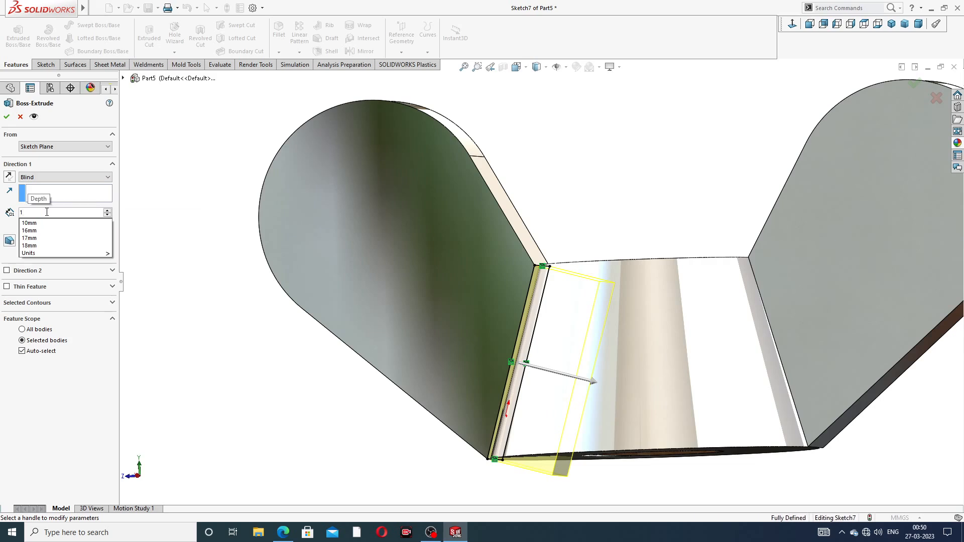
key(Return)
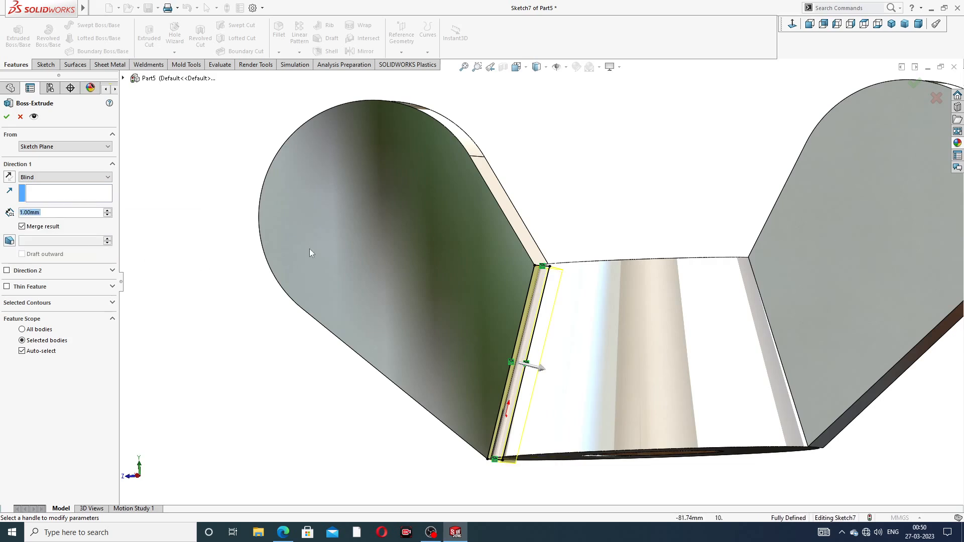
click(7, 118)
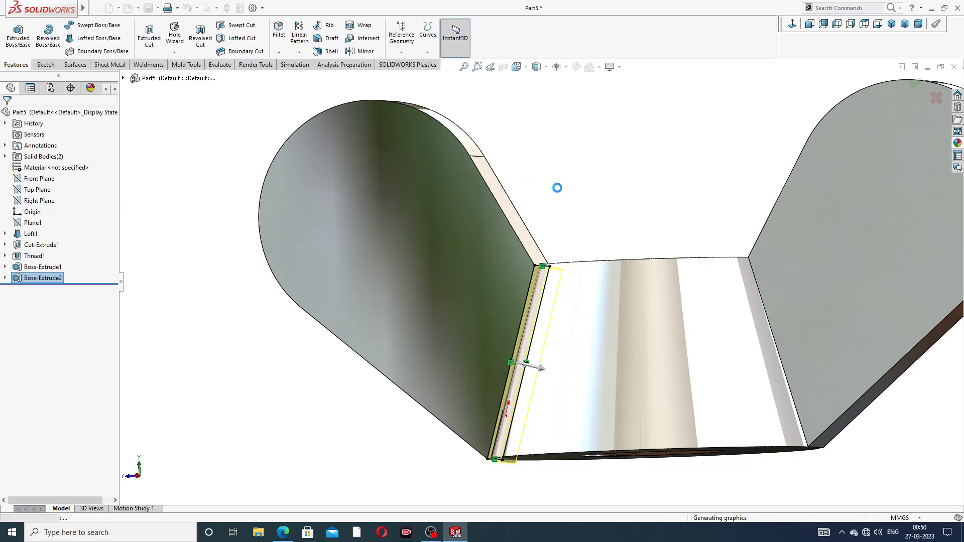
- Start a sketch on the narrow face where the right wing meets the body and convert its edges
click(577, 241)
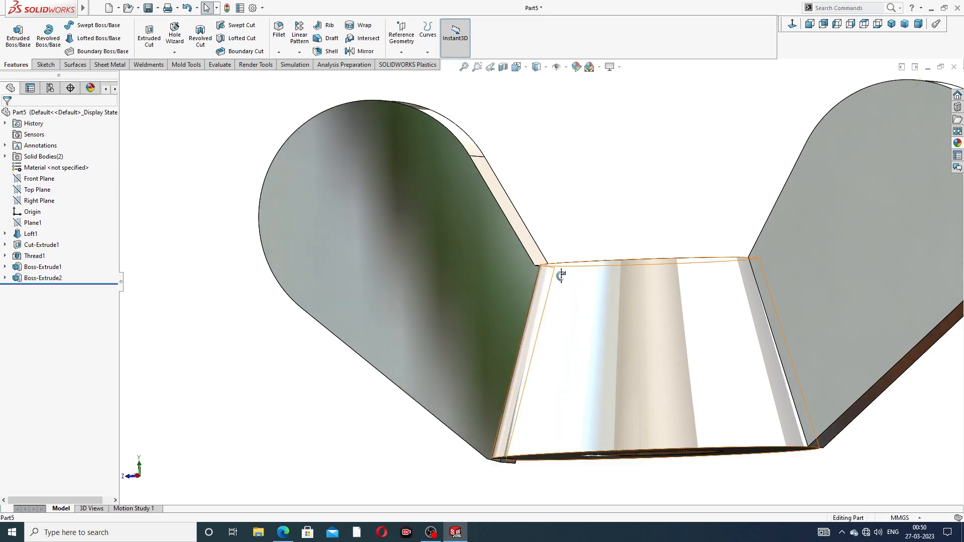
middle_drag(567, 290, 683, 326)
scroll(770, 308, down, 5)
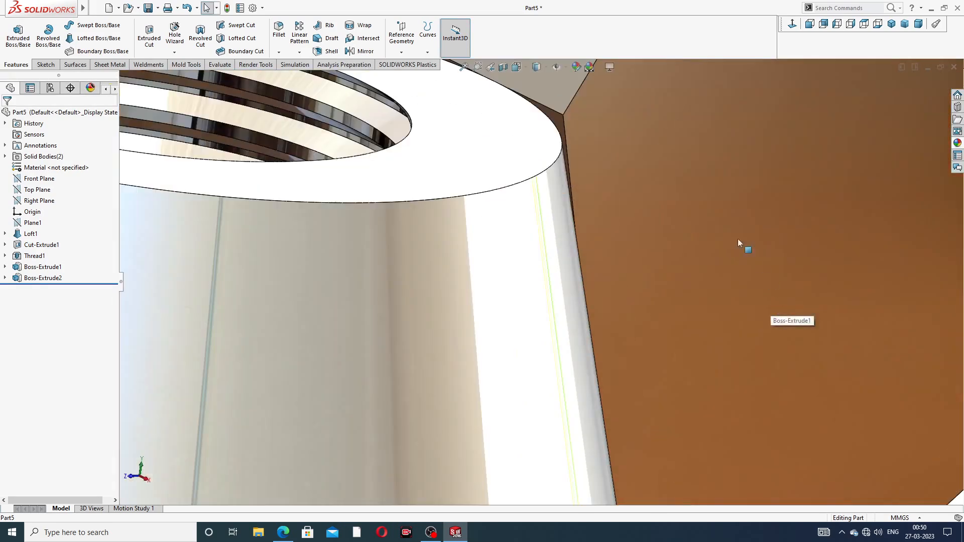
click(563, 126)
click(590, 91)
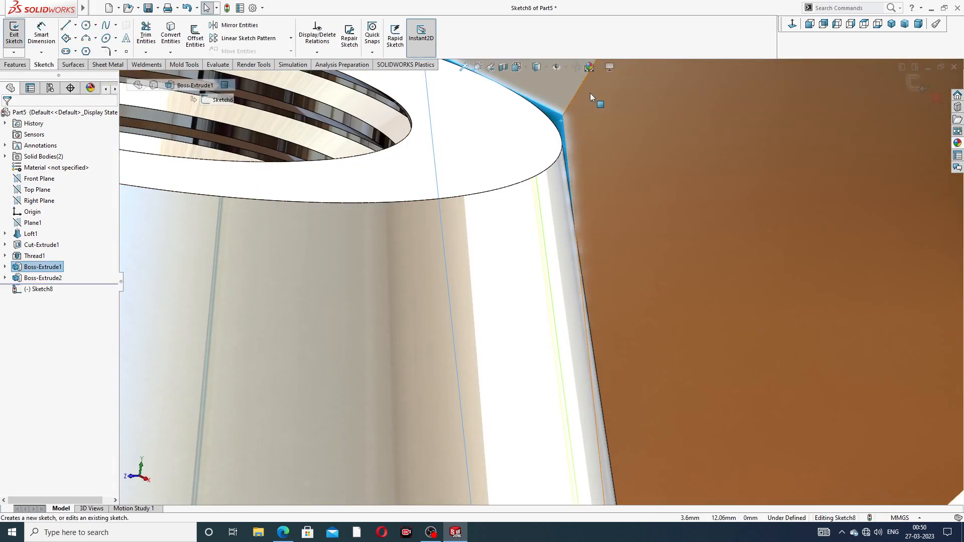
click(171, 35)
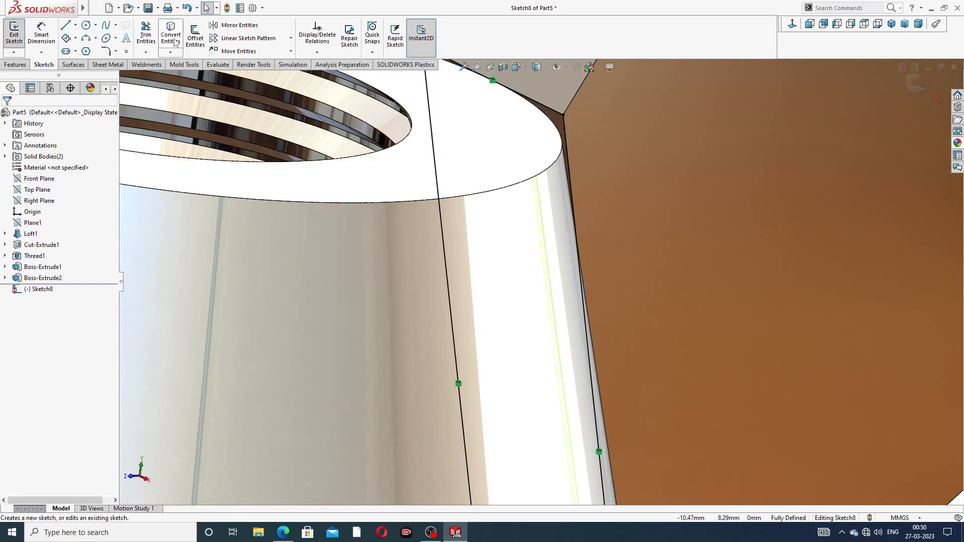
- Extrude the right converted profile 1 mm blind toward the body
scroll(298, 119, up, 5)
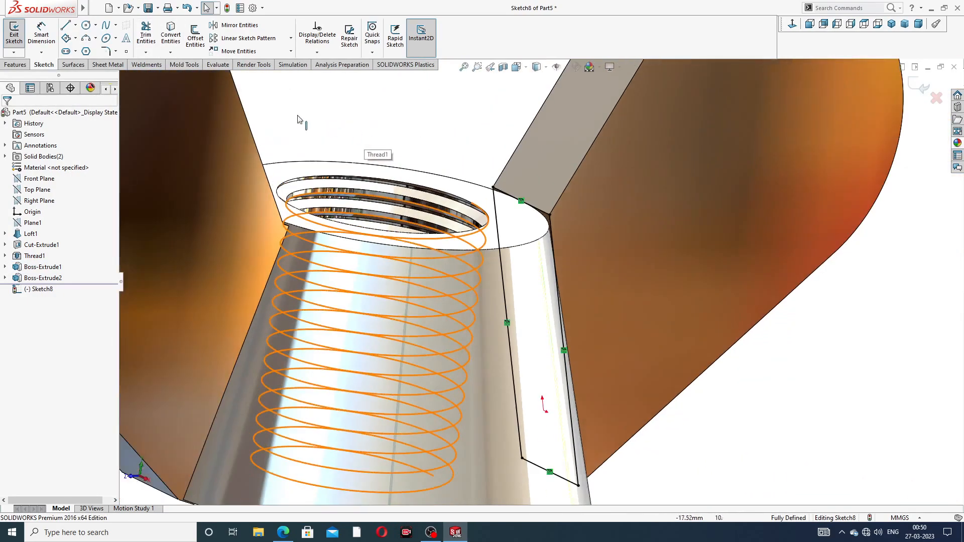
click(15, 65)
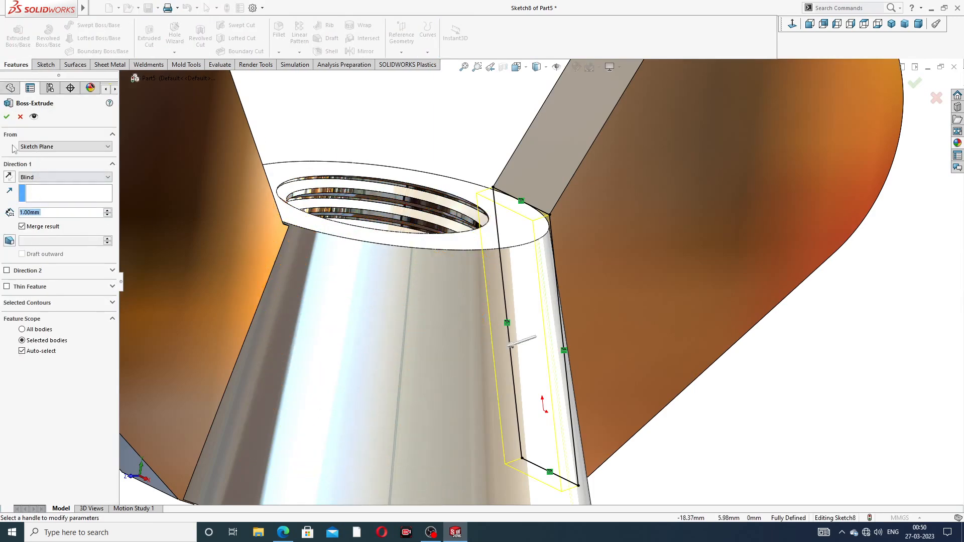
click(7, 118)
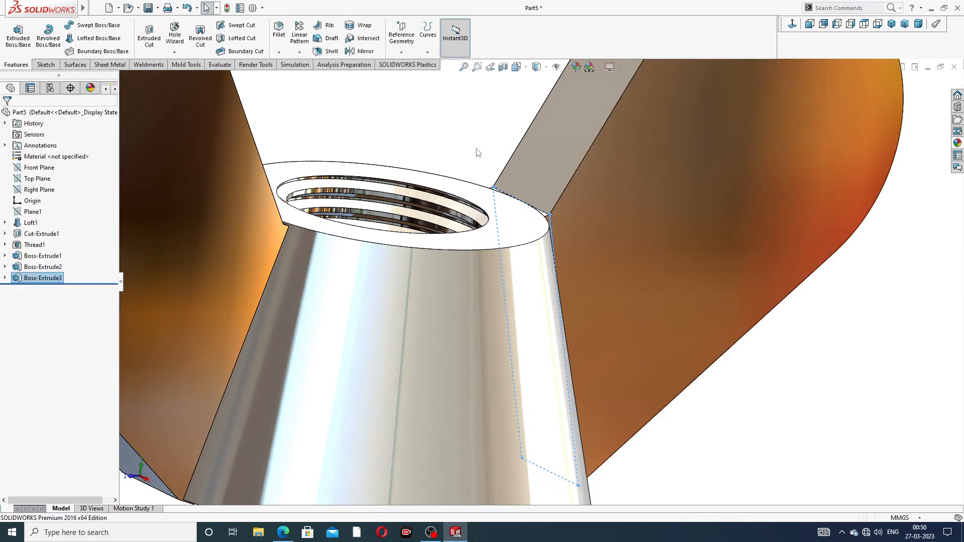
- Start a sketch on the nut's wide bottom face and convert its edges
scroll(552, 259, up, 2)
scroll(538, 265, up, 3)
middle_drag(538, 290, 477, 257)
scroll(436, 285, down, 5)
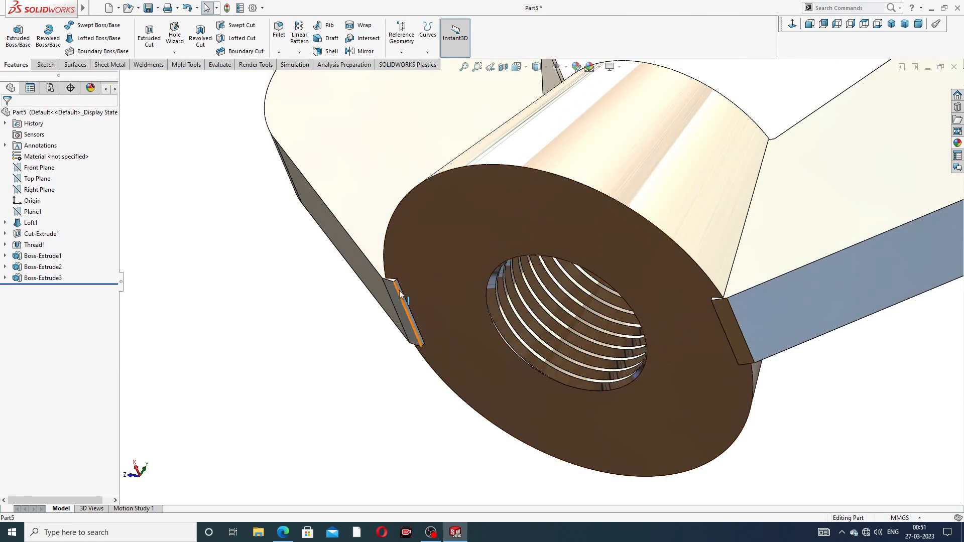
scroll(452, 285, down, 3)
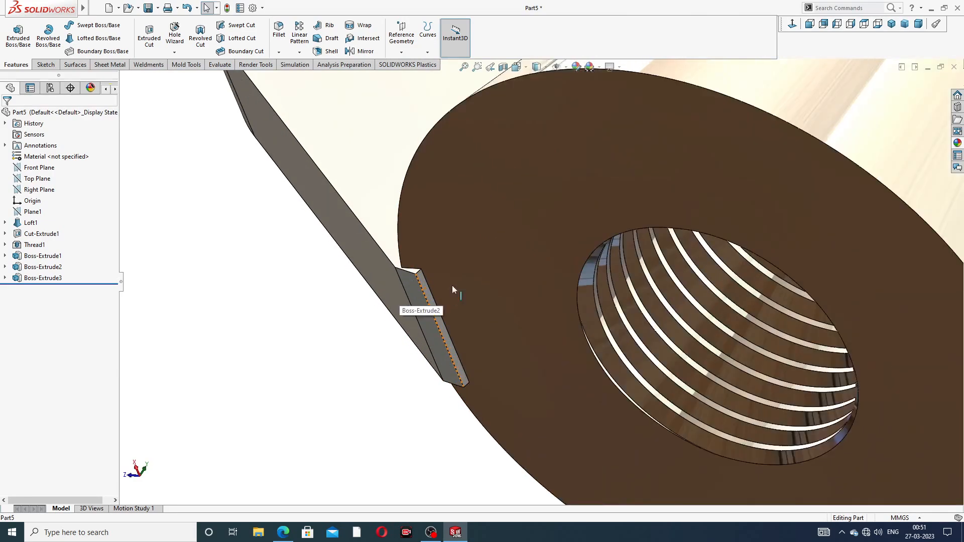
click(533, 190)
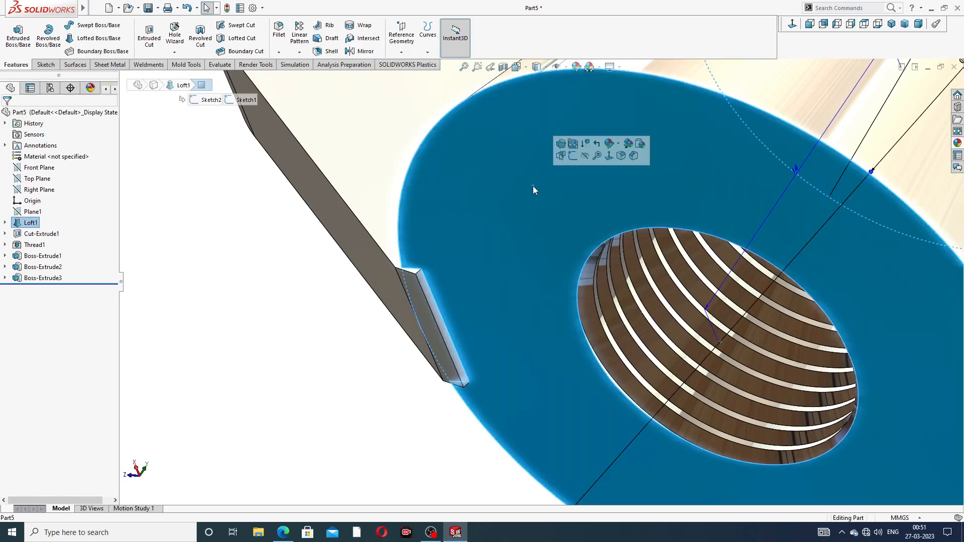
click(572, 159)
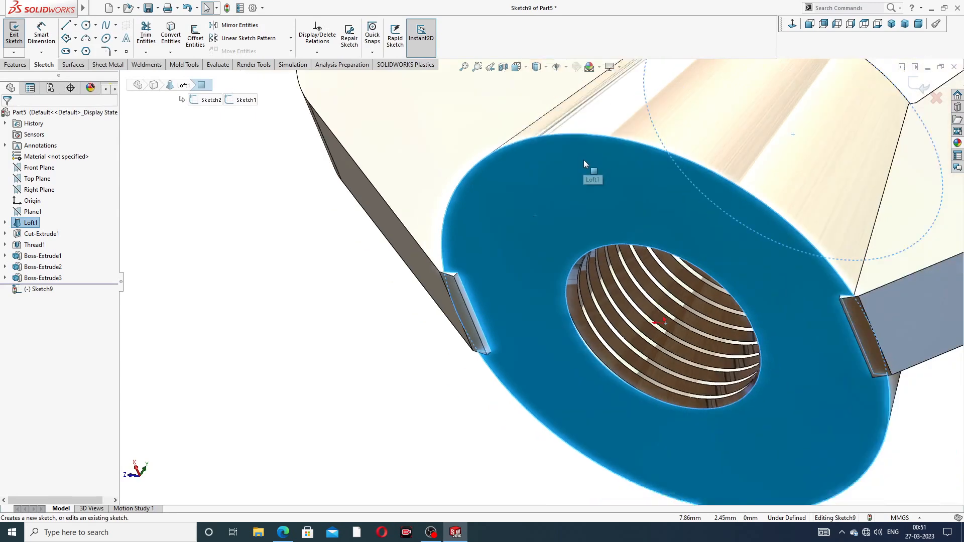
click(171, 34)
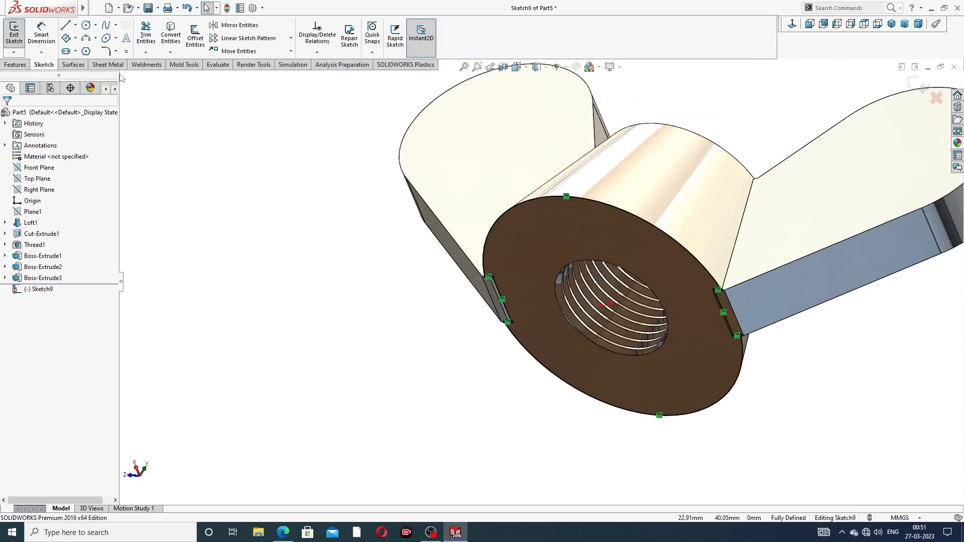
- Cut-extrude the bottom-face sketch 5 mm in the reversed direction with Flip side to cut, trimming material outside the outline
click(24, 65)
click(149, 38)
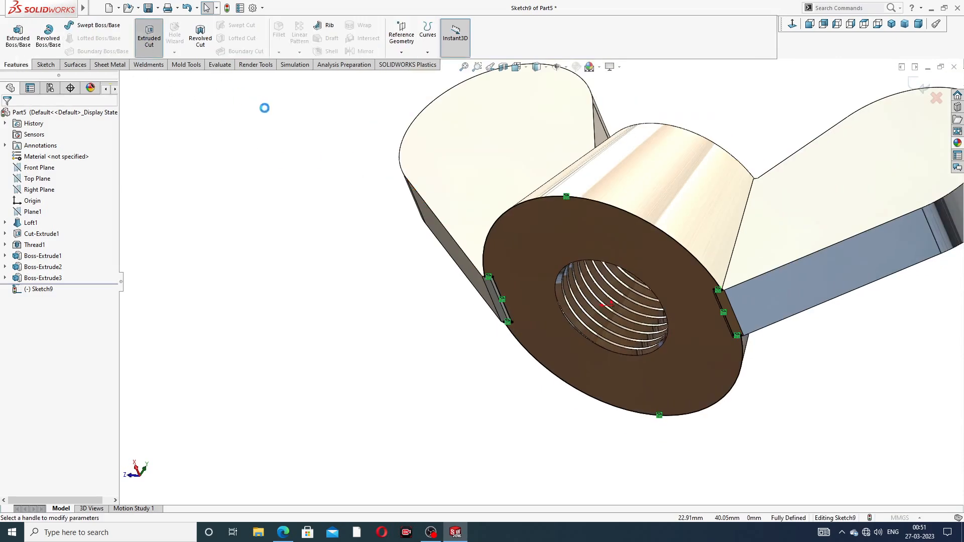
middle_drag(443, 196, 284, 235)
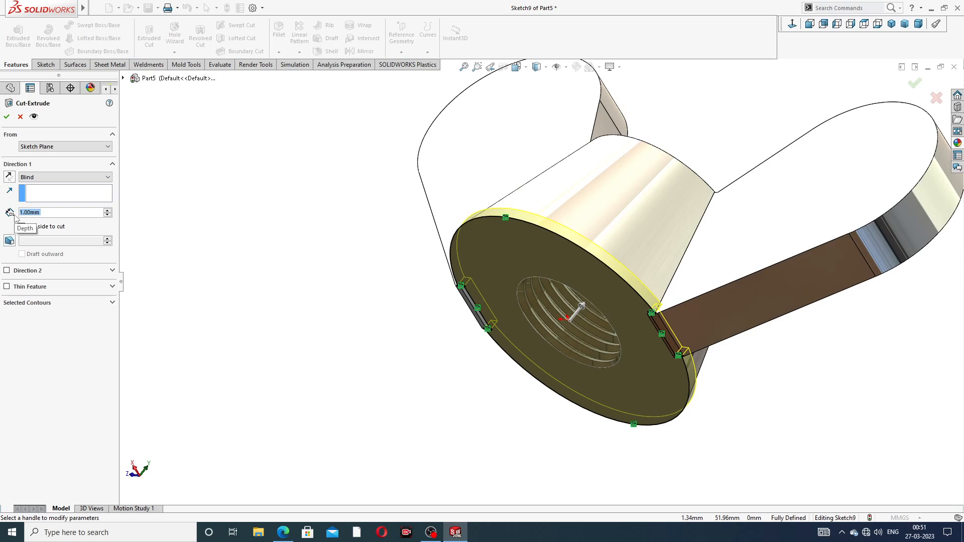
text(5)
key(Return)
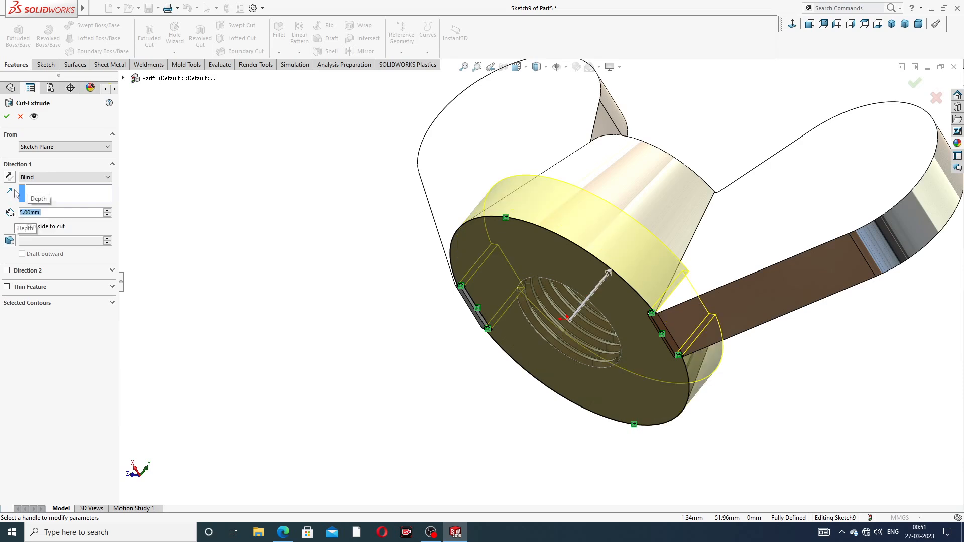
click(9, 176)
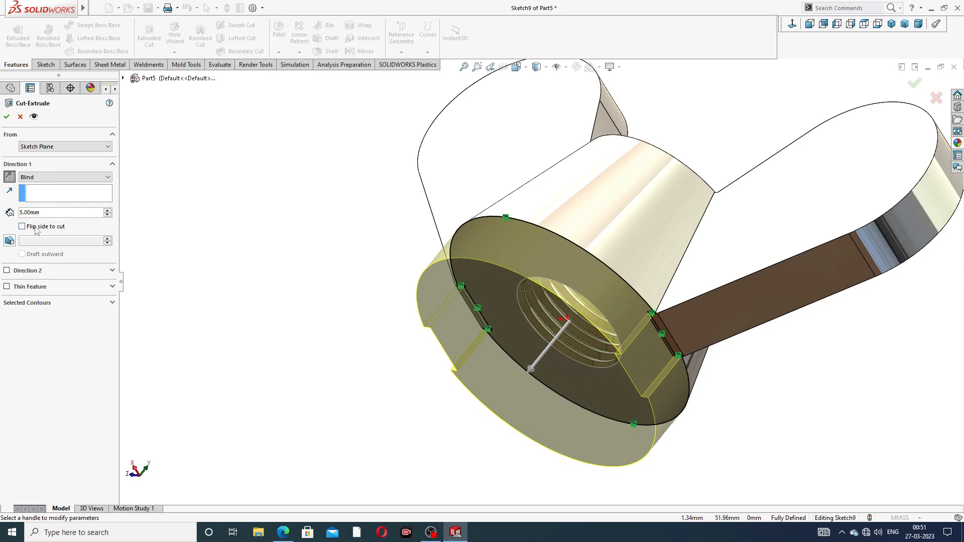
click(6, 119)
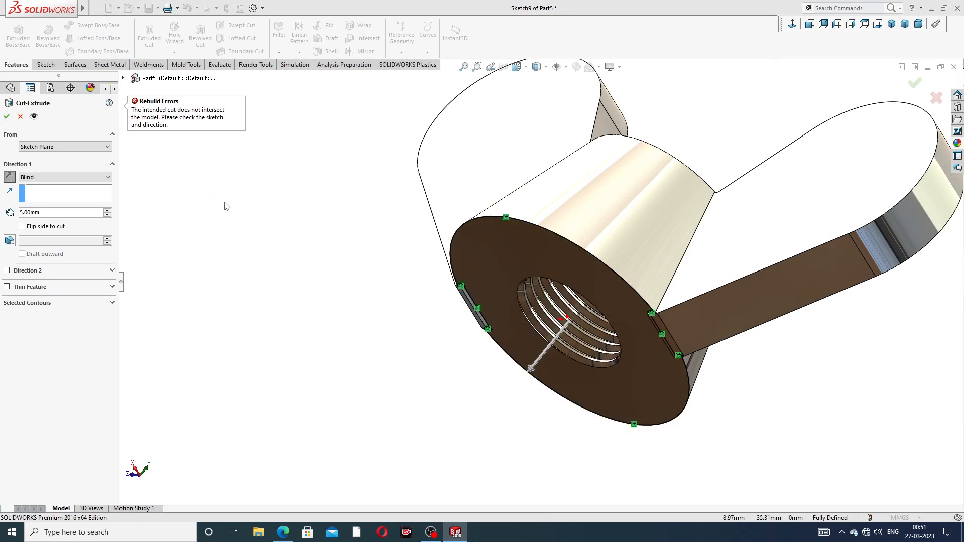
click(22, 227)
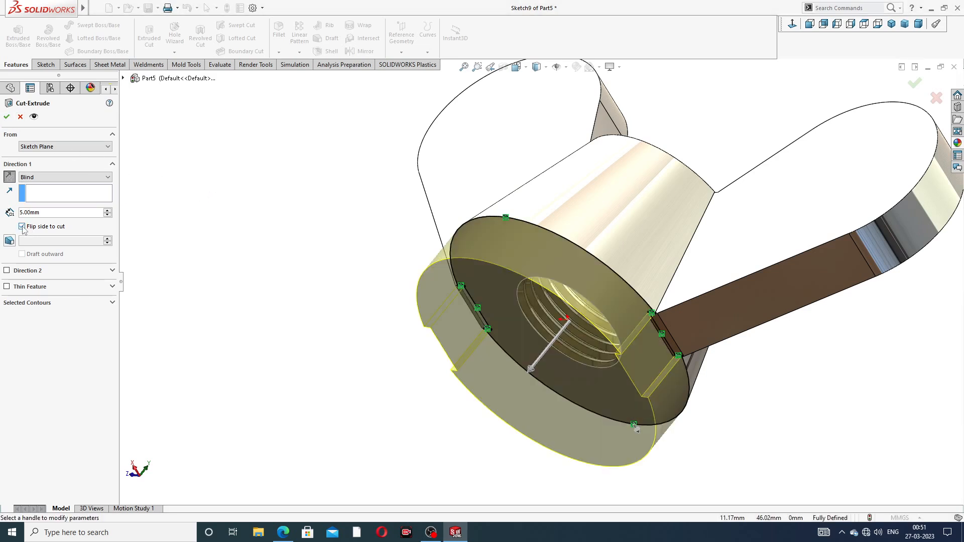
click(7, 119)
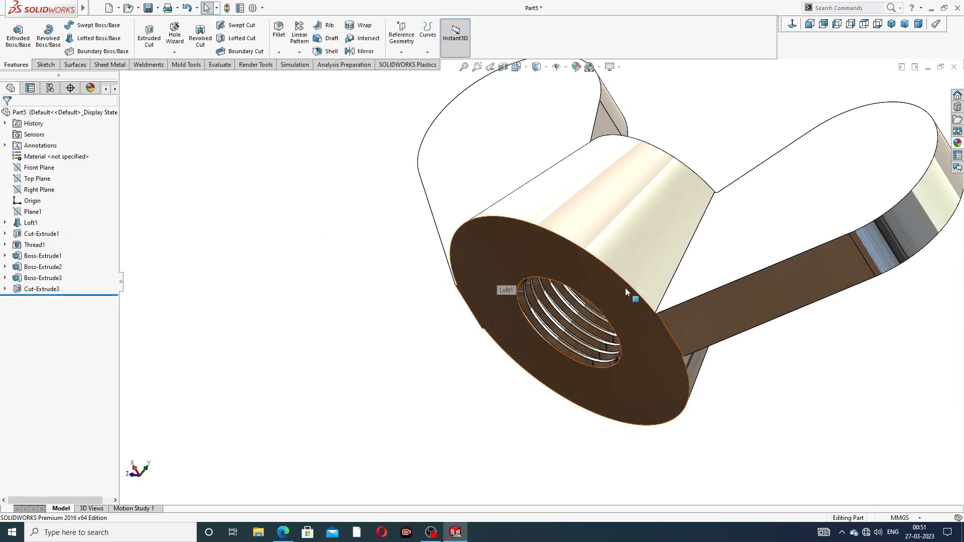
- Inspect the wing nut from several angles and compare it with the reference drawing
scroll(625, 288, down, 4)
scroll(610, 329, up, 6)
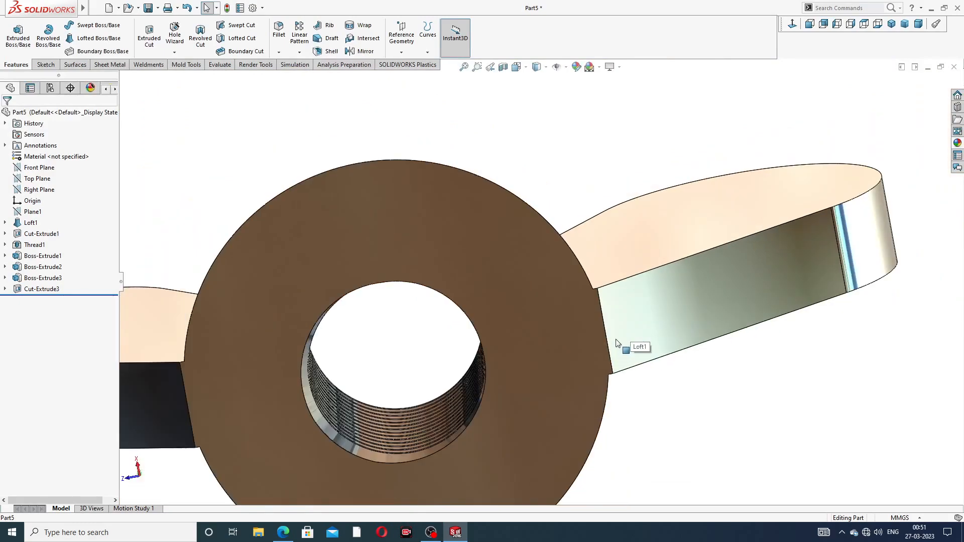
middle_drag(617, 342, 554, 285)
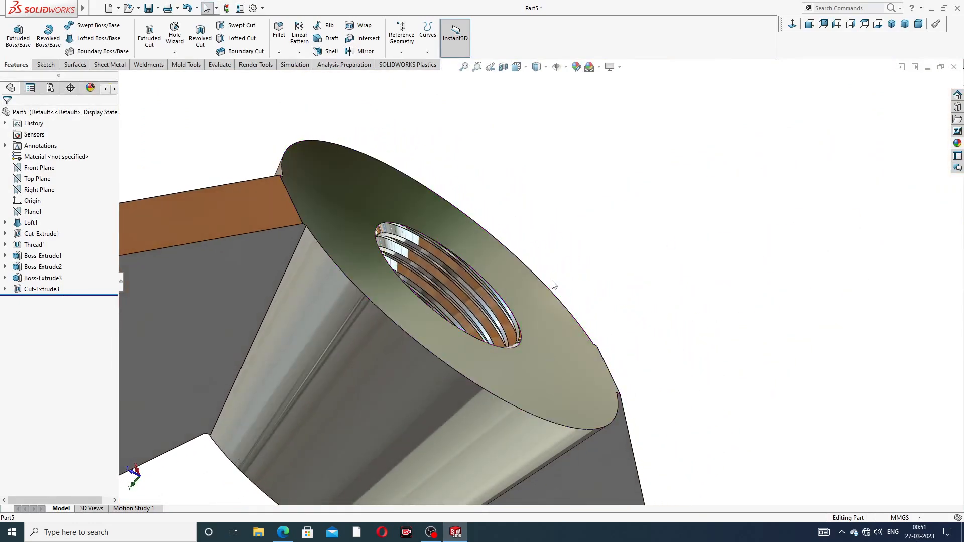
scroll(419, 238, up, 3)
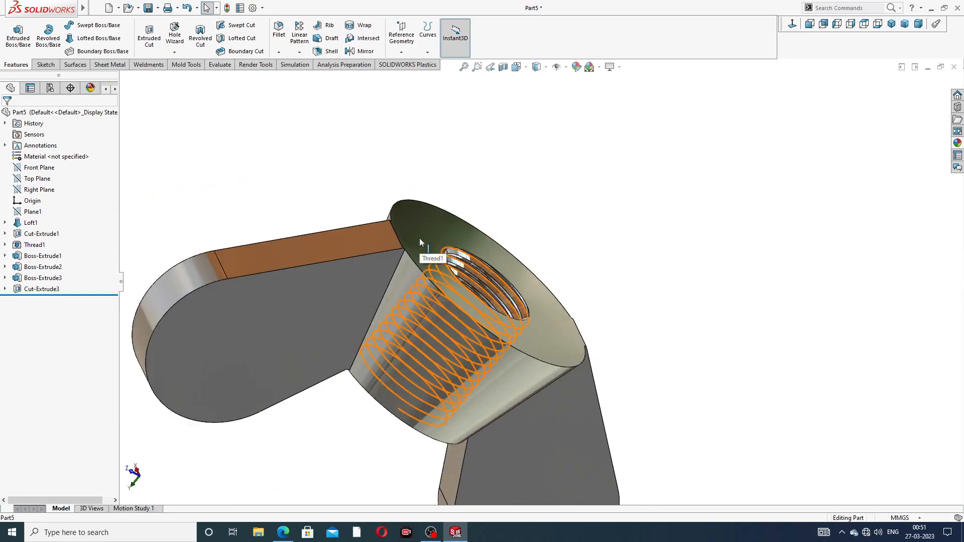
middle_drag(420, 238, 441, 188)
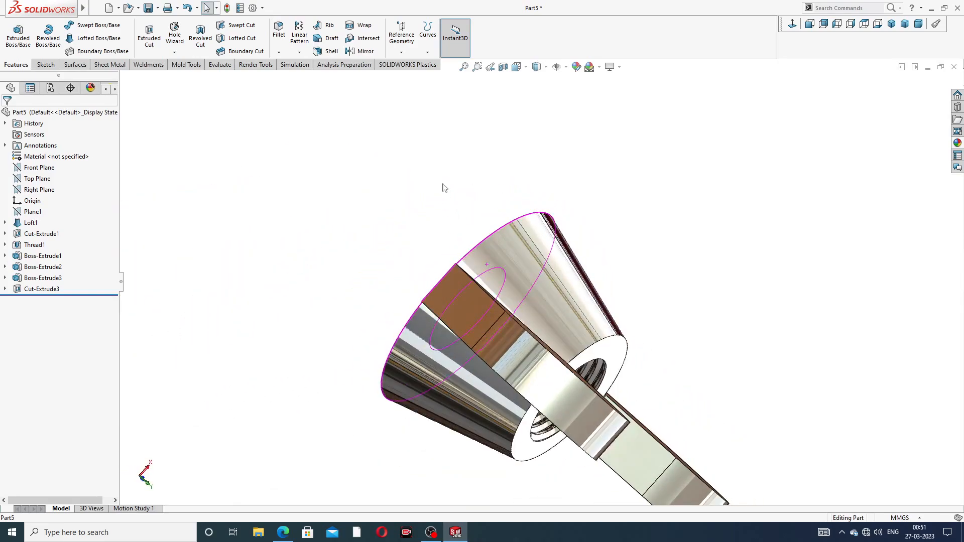
middle_drag(536, 281, 568, 309)
scroll(568, 309, up, 2)
middle_drag(562, 385, 585, 330)
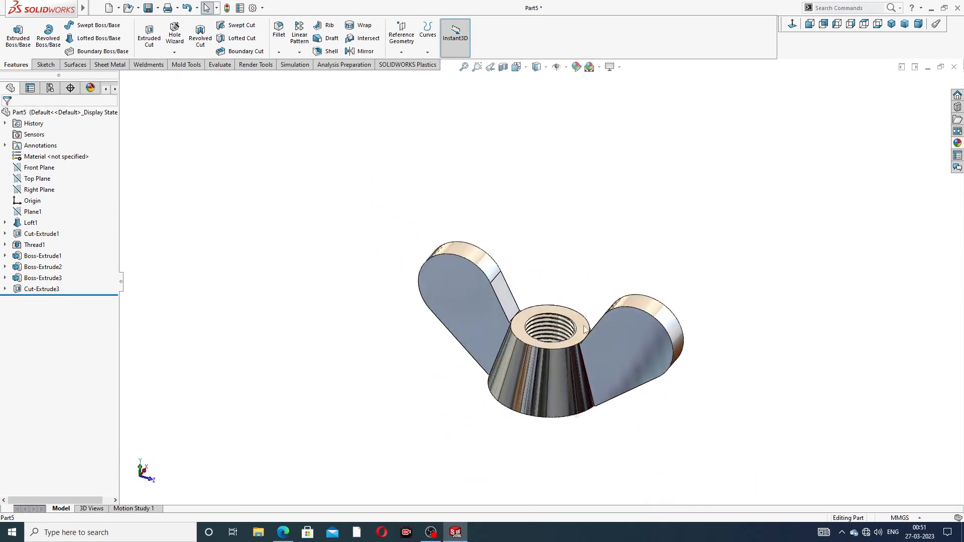
middle_drag(511, 375, 529, 324)
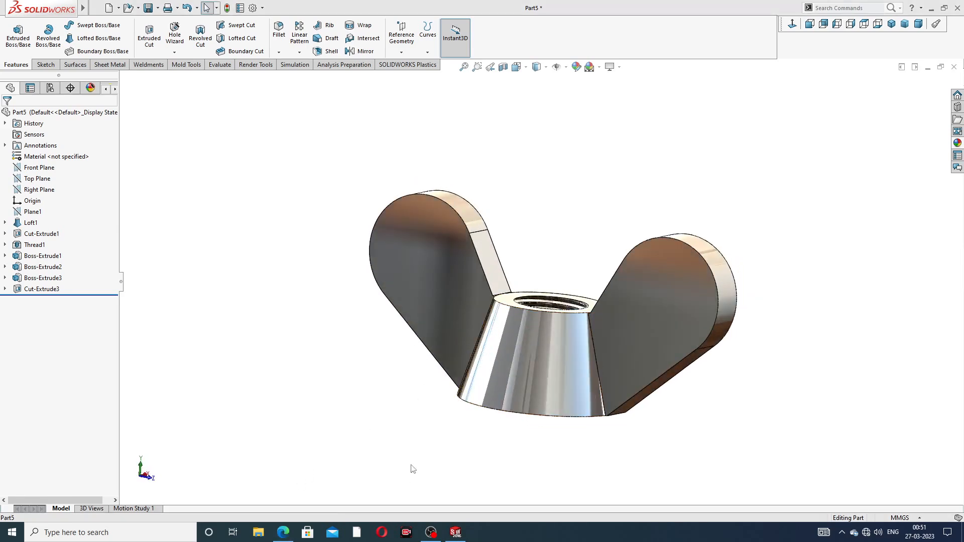
click(283, 532)
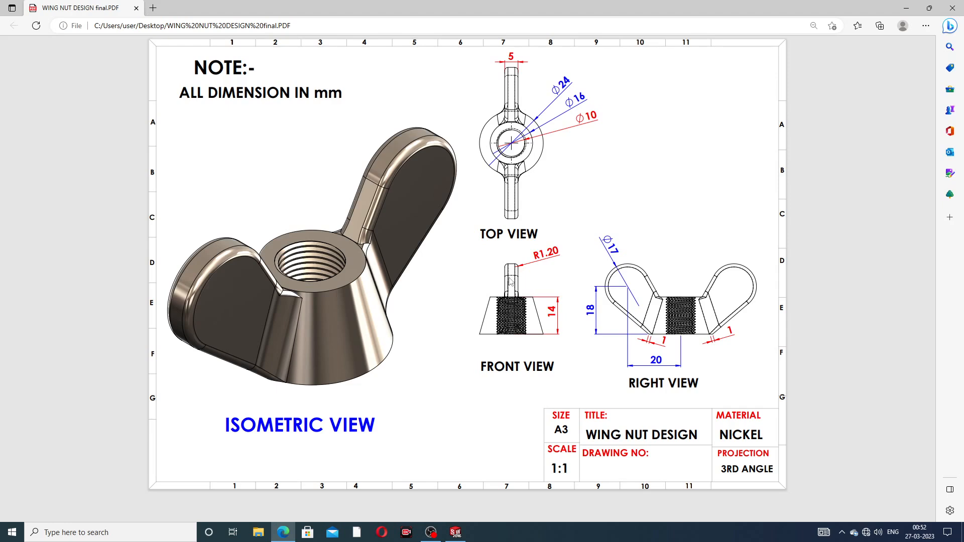
click(289, 529)
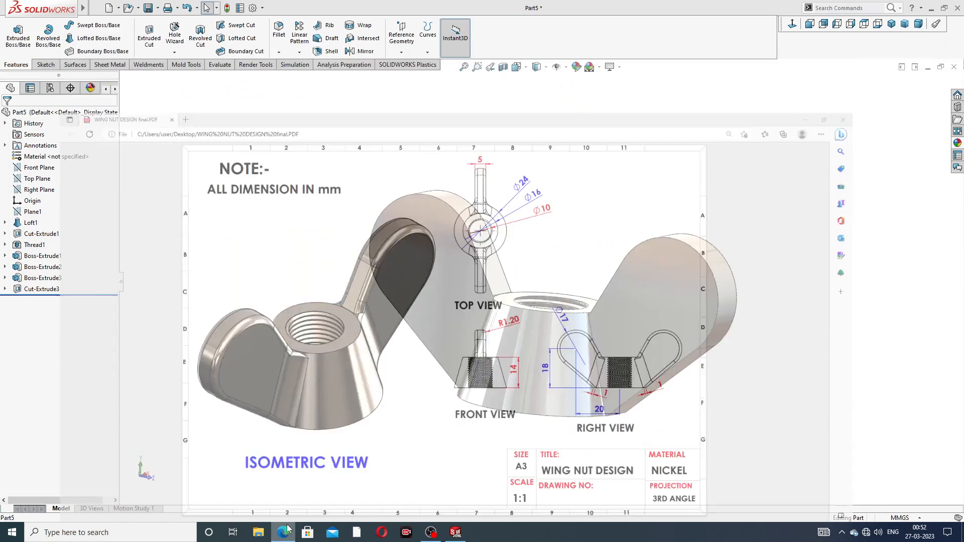
scroll(473, 240, down, 1)
mouse_move(483, 238)
middle_down()
mouse_move(532, 278)
mouse_move(473, 246)
middle_up()
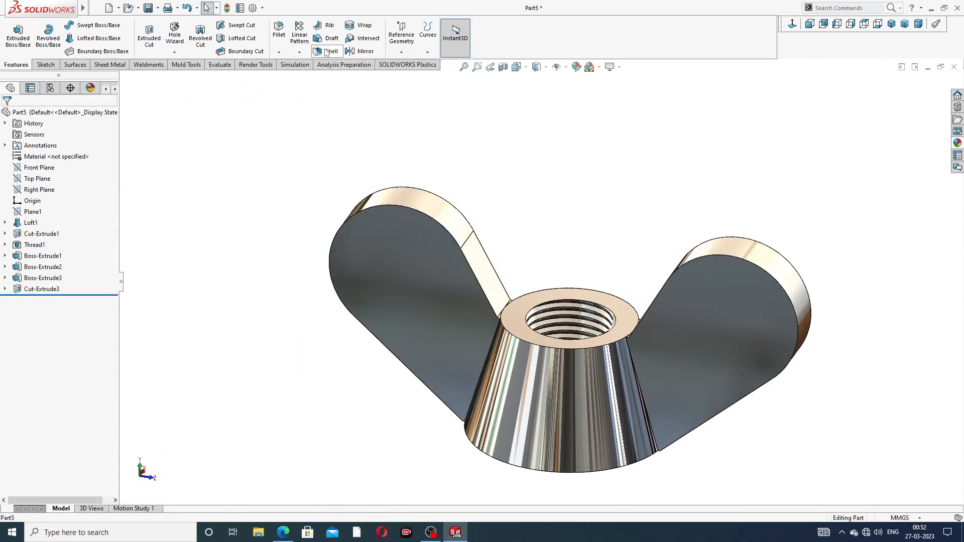
- Fillet the outer edges of both wings with a 1.2 mm radius
click(279, 31)
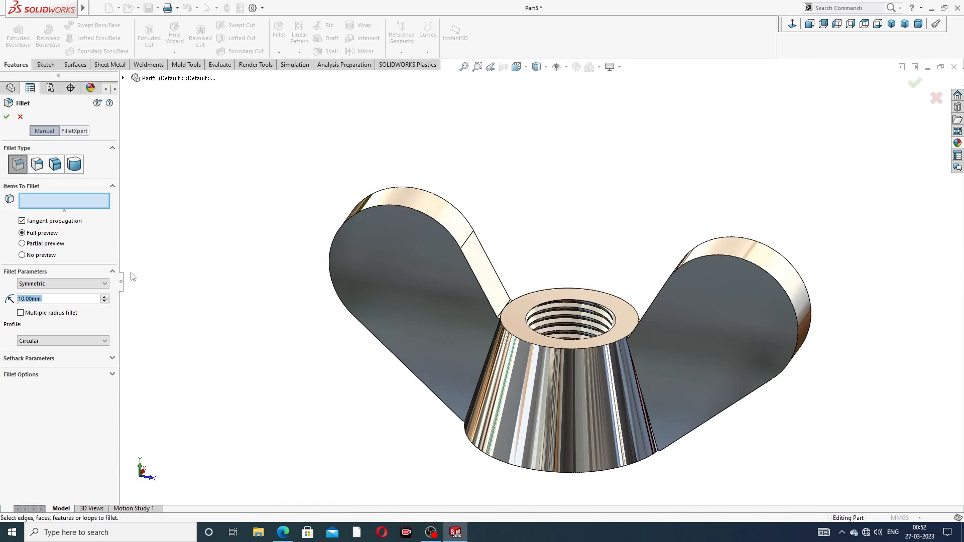
text(1.2)
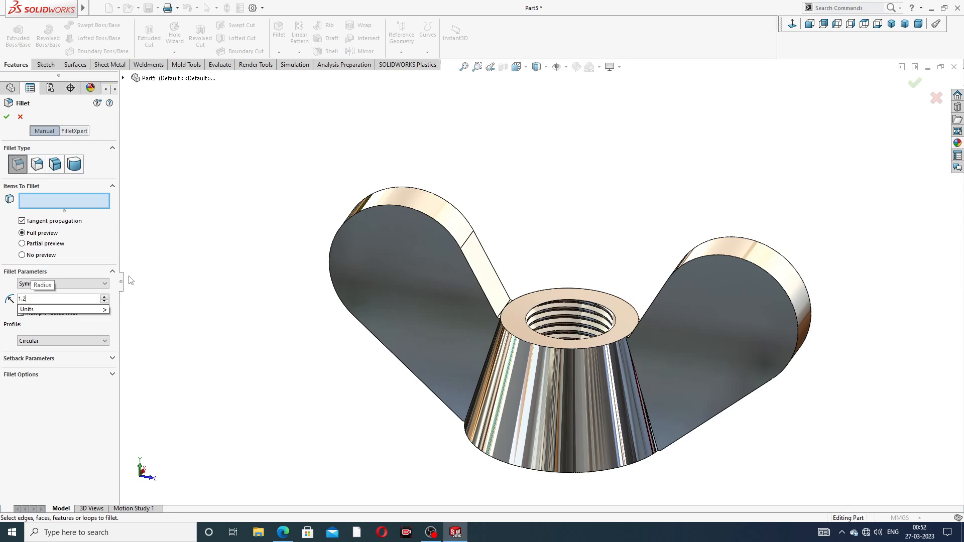
key(Return)
scroll(419, 264, down, 2)
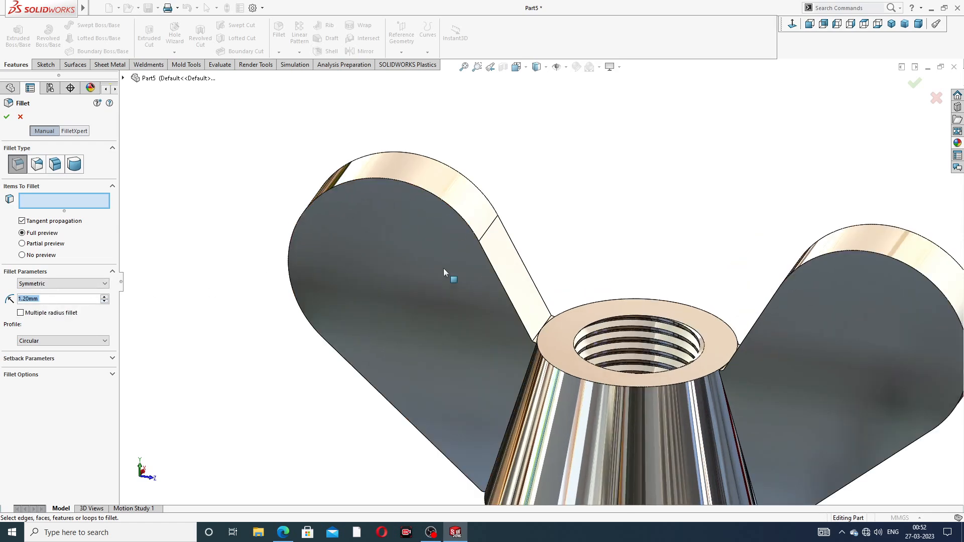
click(450, 211)
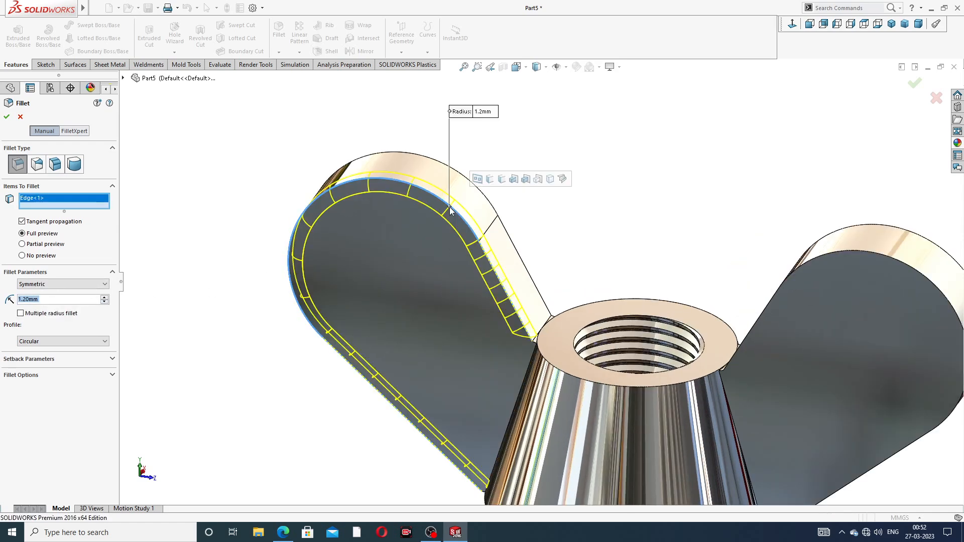
click(462, 177)
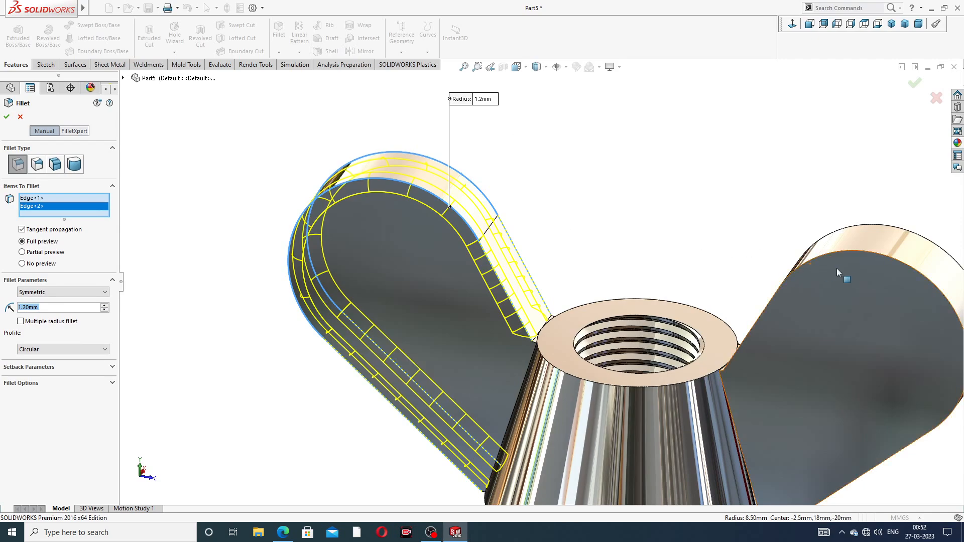
scroll(840, 268, up, 1)
mouse_move(841, 267)
middle_down()
mouse_move(861, 264)
mouse_move(826, 269)
middle_up()
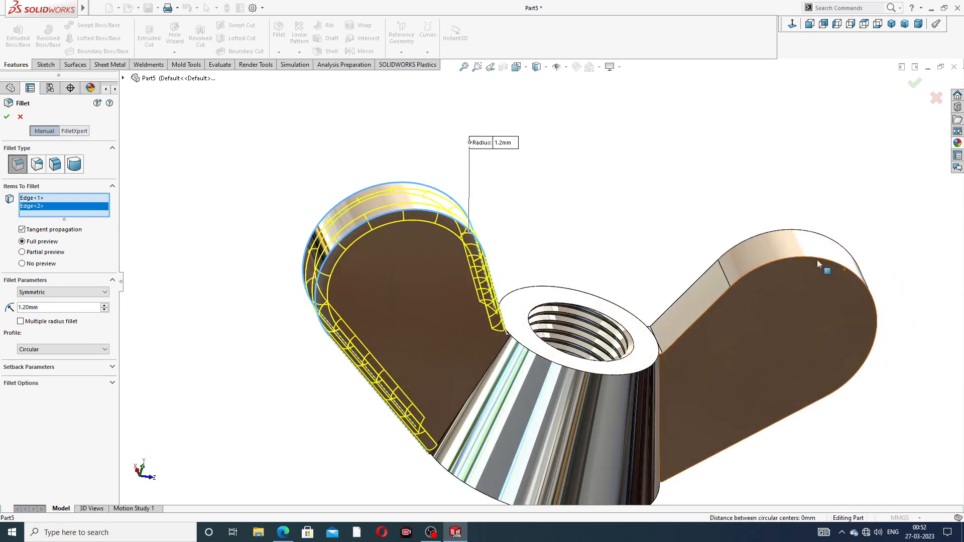
click(804, 243)
click(799, 231)
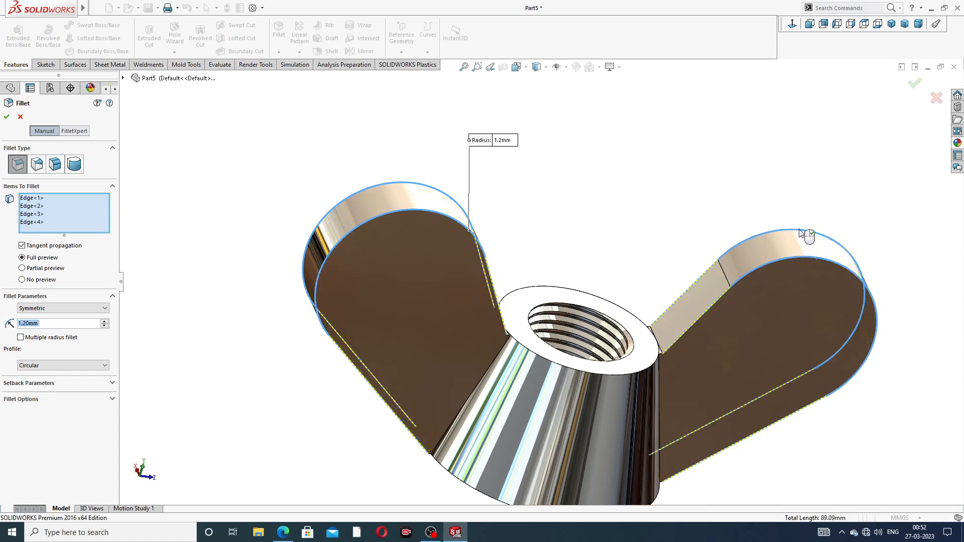
click(913, 87)
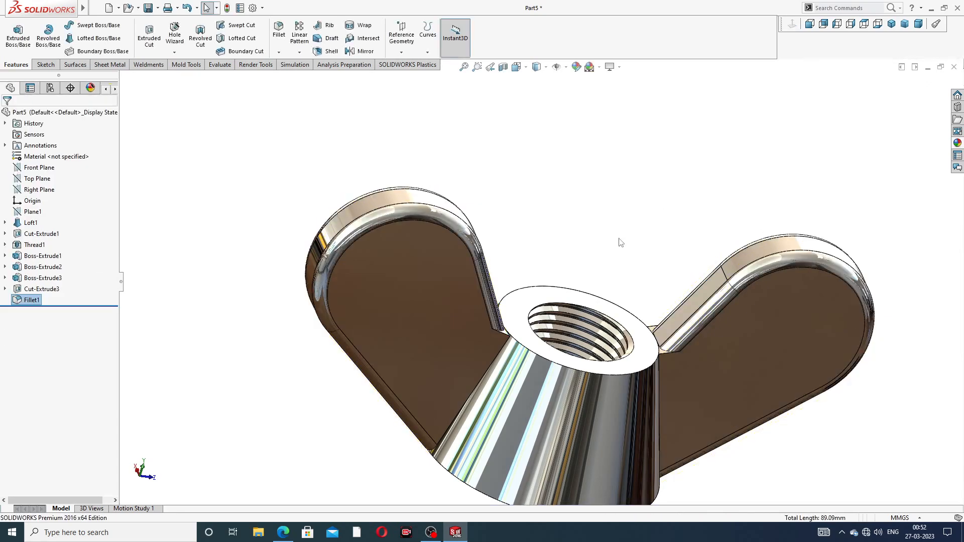
- Start a fillet on the two edges where one wing joins the hub's top rim, with a 1 mm radius
scroll(622, 248, up, 3)
middle_drag(625, 254, 519, 323)
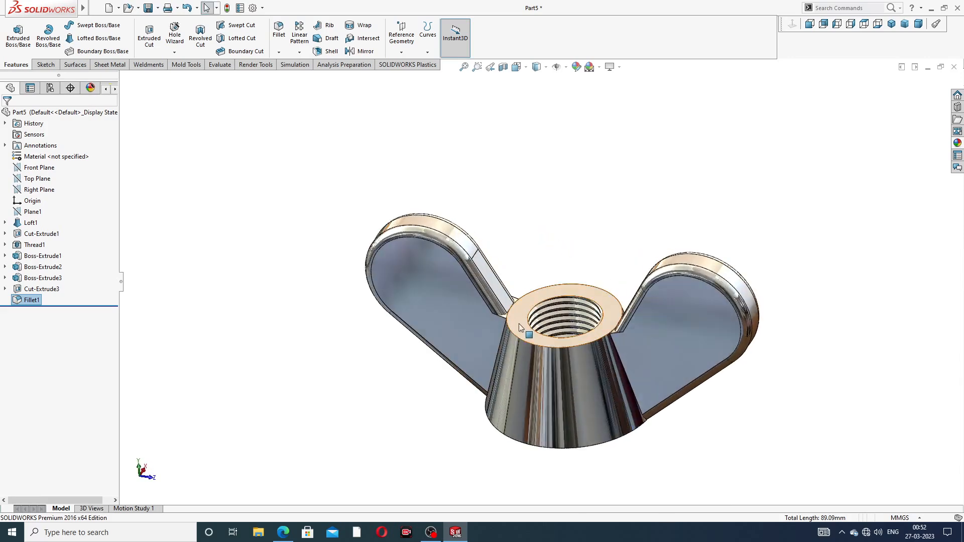
scroll(519, 323, down, 5)
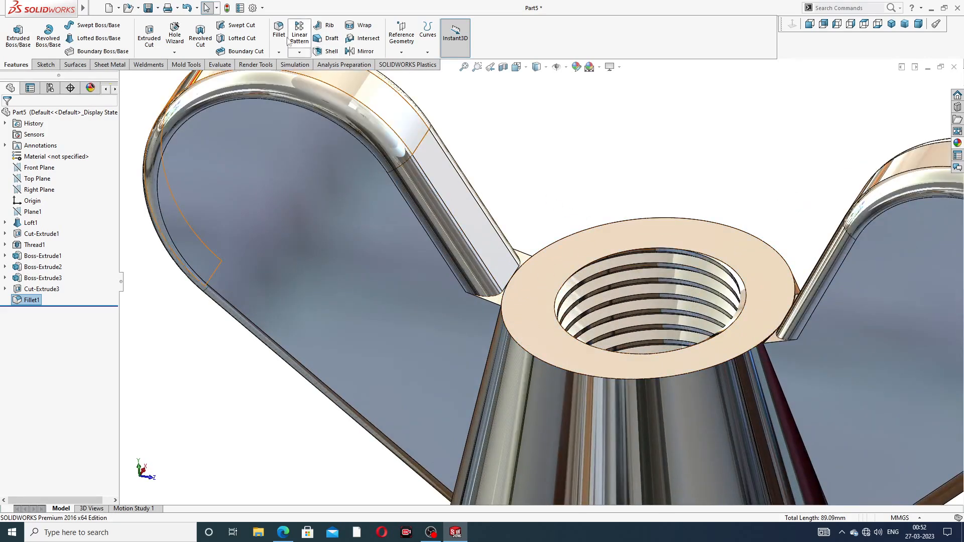
click(279, 31)
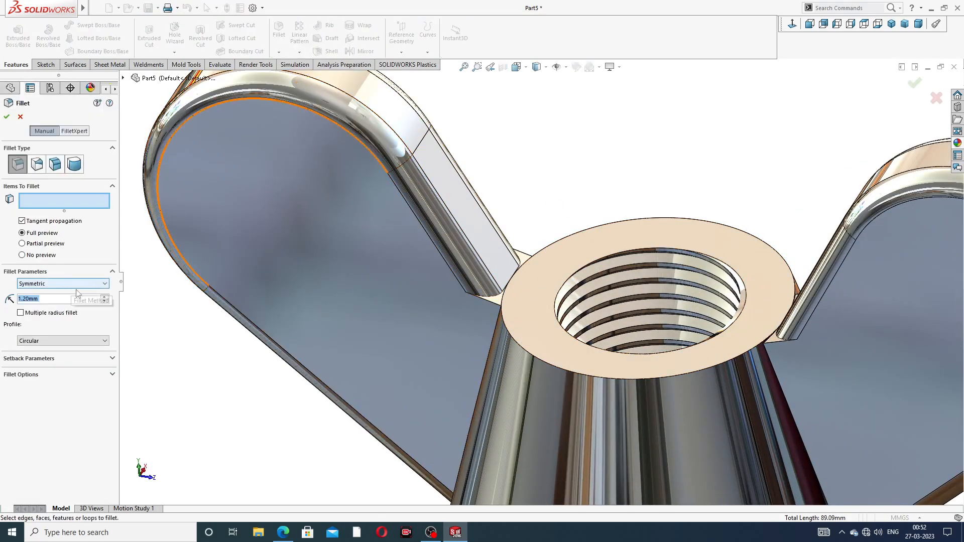
scroll(508, 339, down, 3)
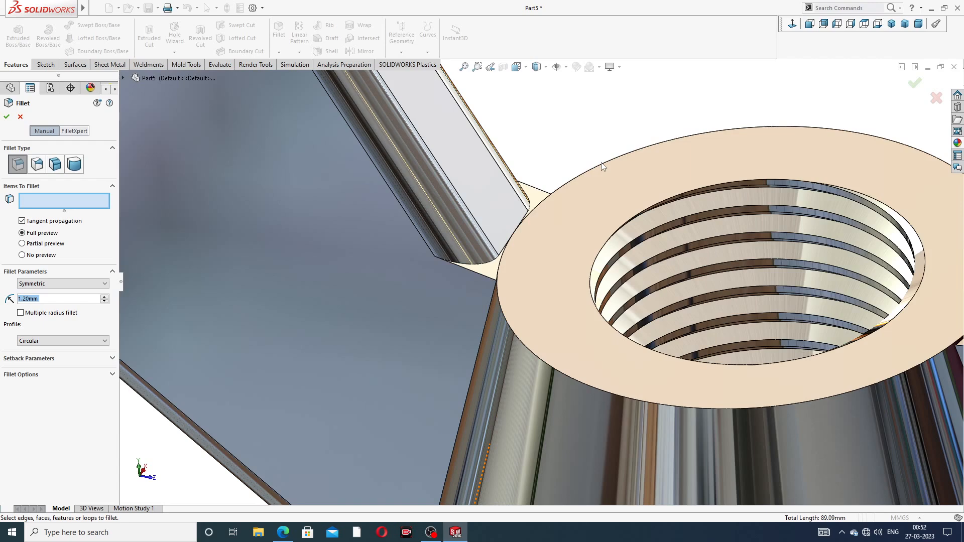
click(543, 194)
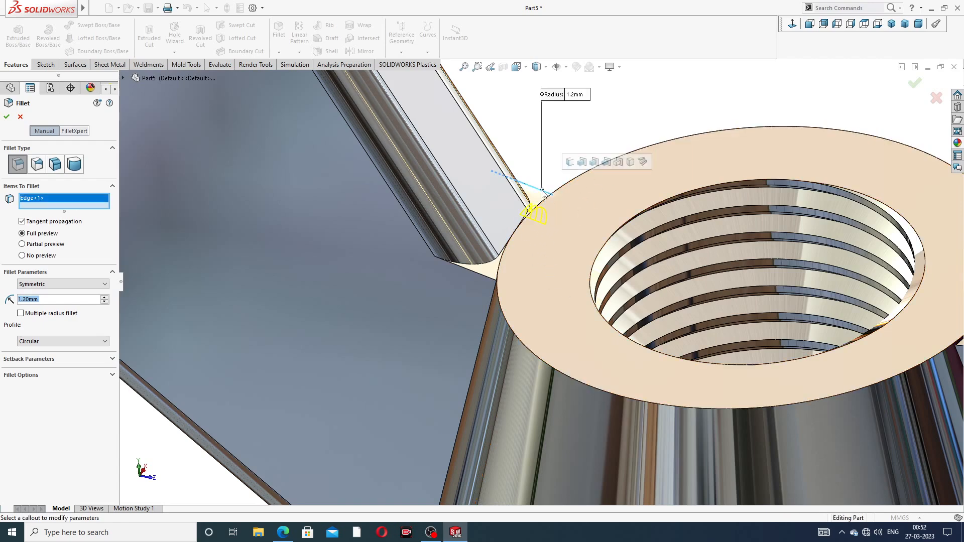
click(479, 275)
middle_drag(519, 297, 551, 307)
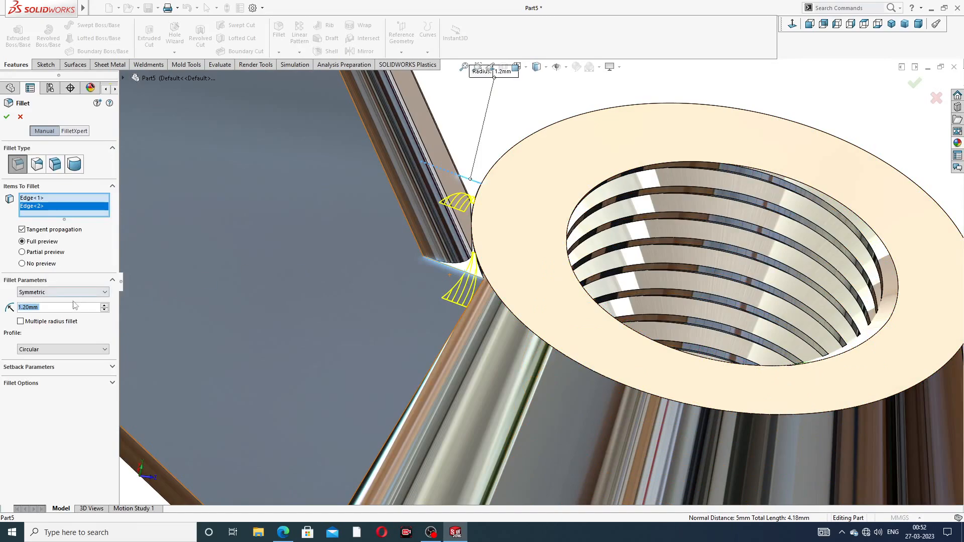
text(1)
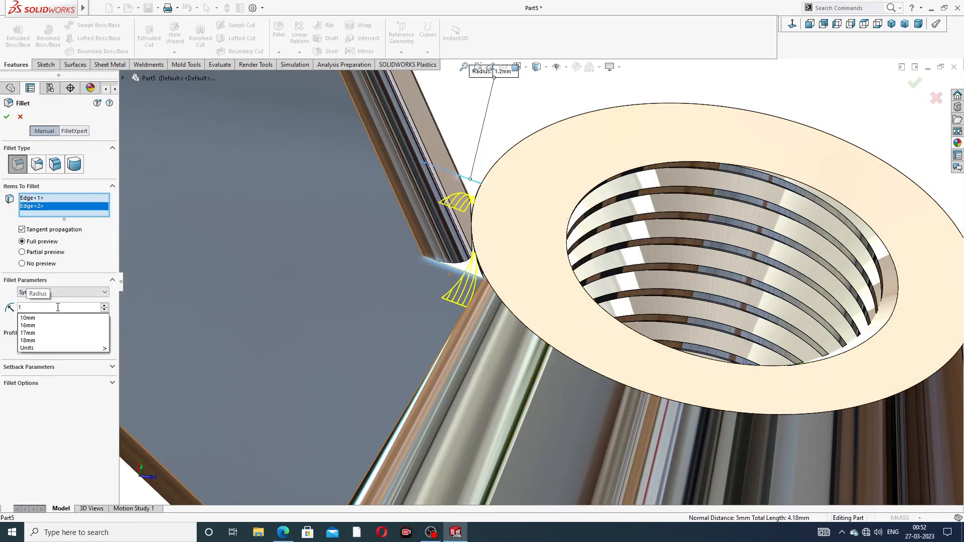
key(Return)
- Add the matching two edges on the other wing, set the radius to 0.5 mm and apply the fillet
scroll(668, 261, up, 2)
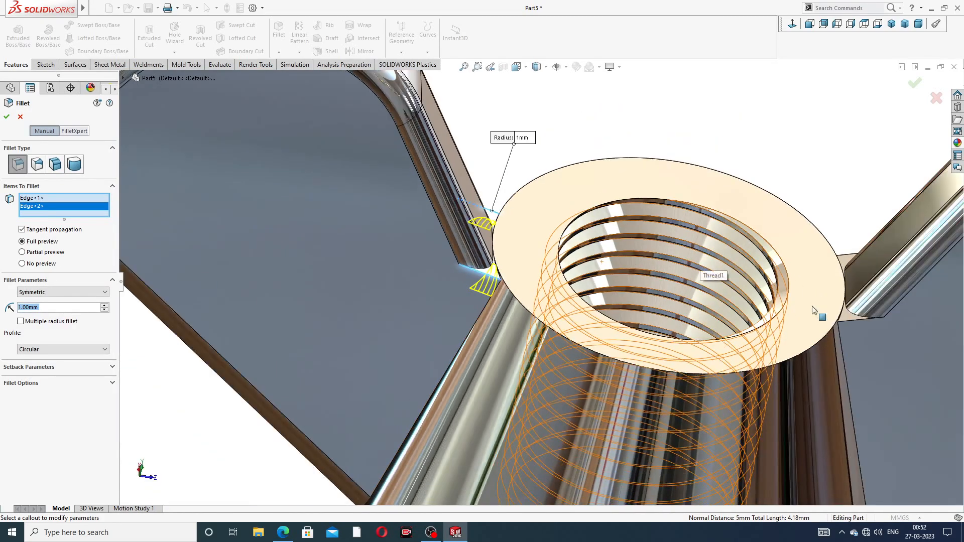
scroll(814, 310, down, 3)
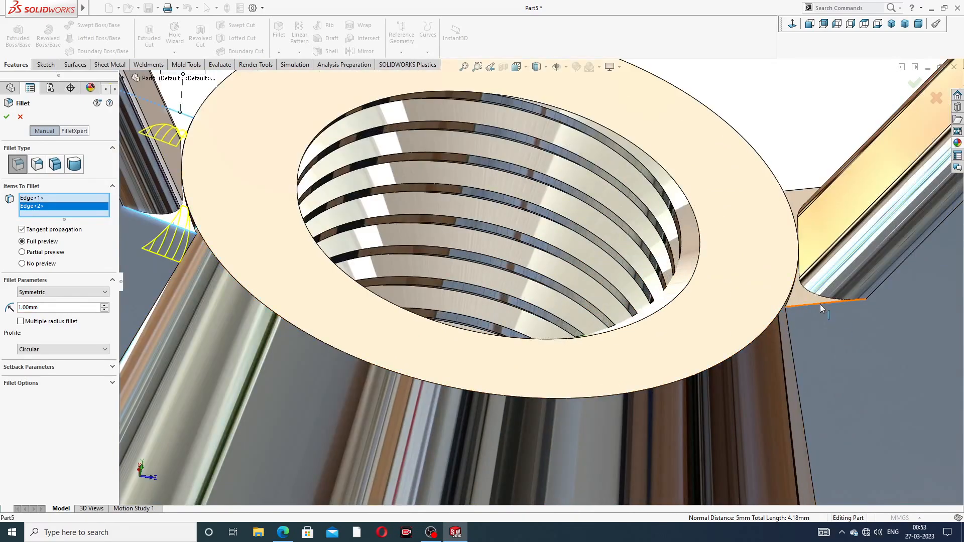
click(822, 308)
click(799, 195)
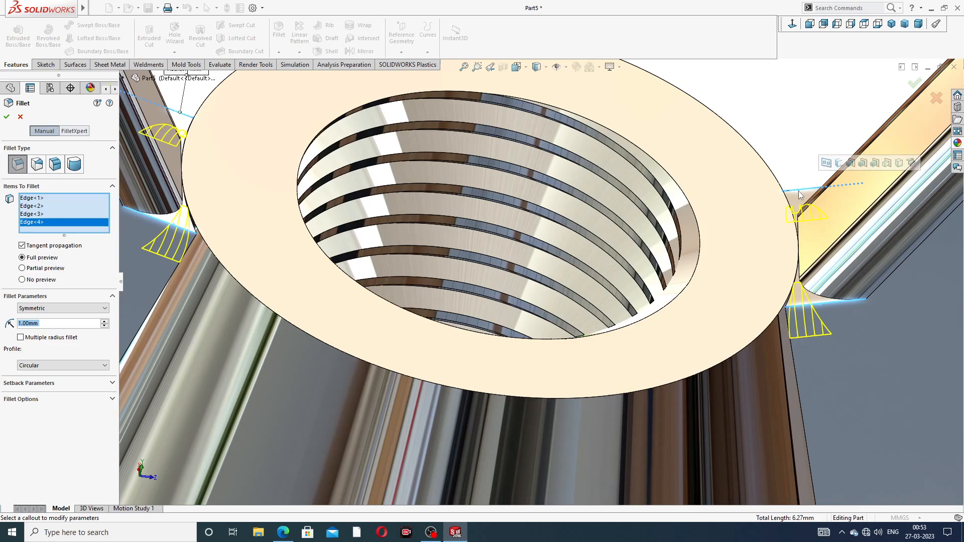
scroll(543, 263, up, 3)
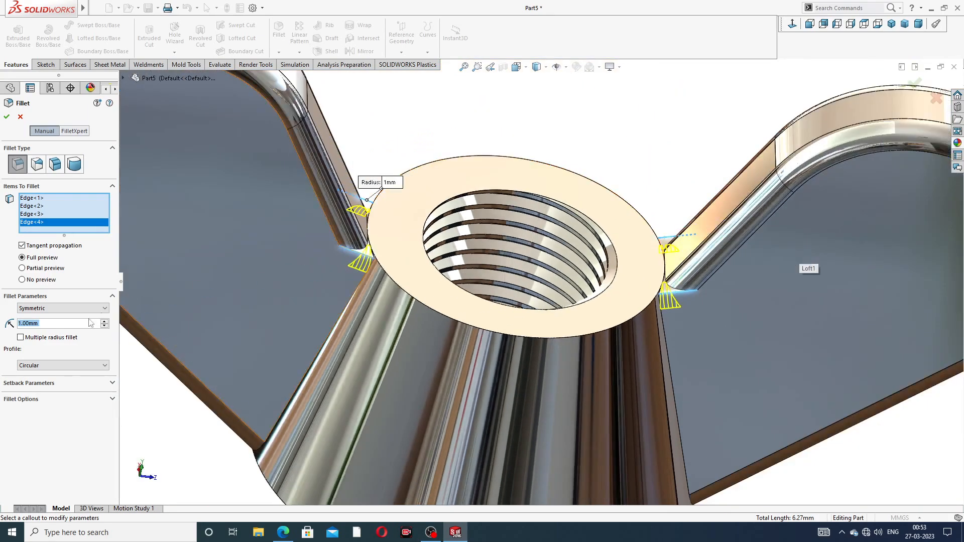
text(.)
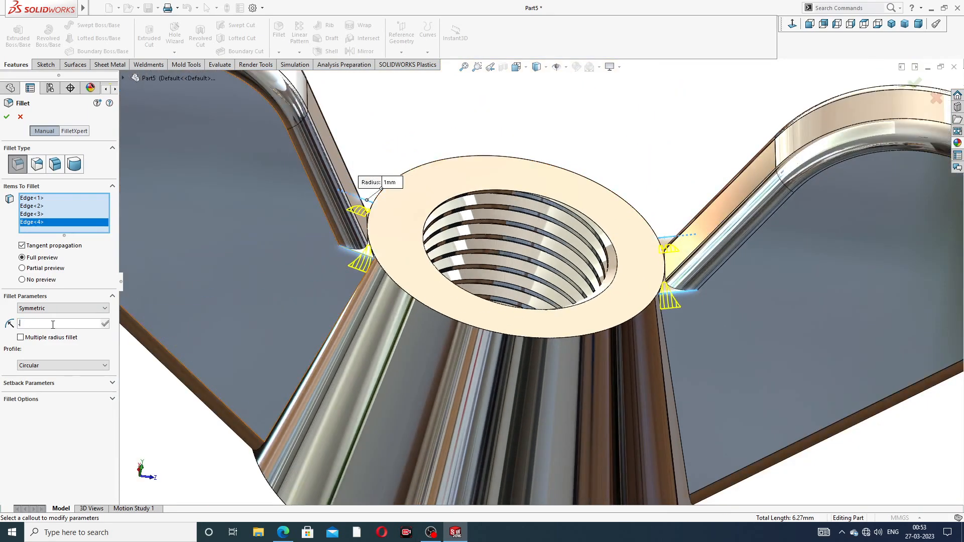
text(5)
key(Return)
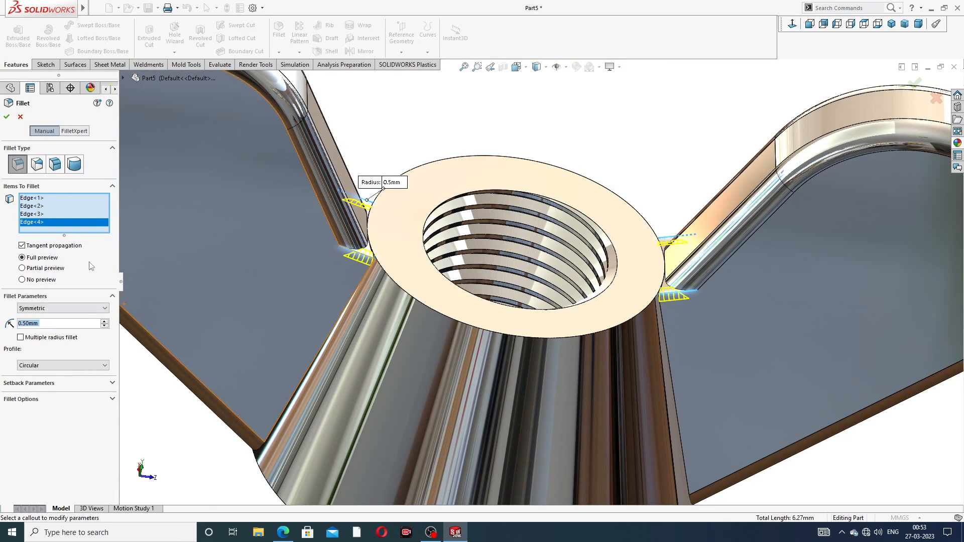
click(6, 117)
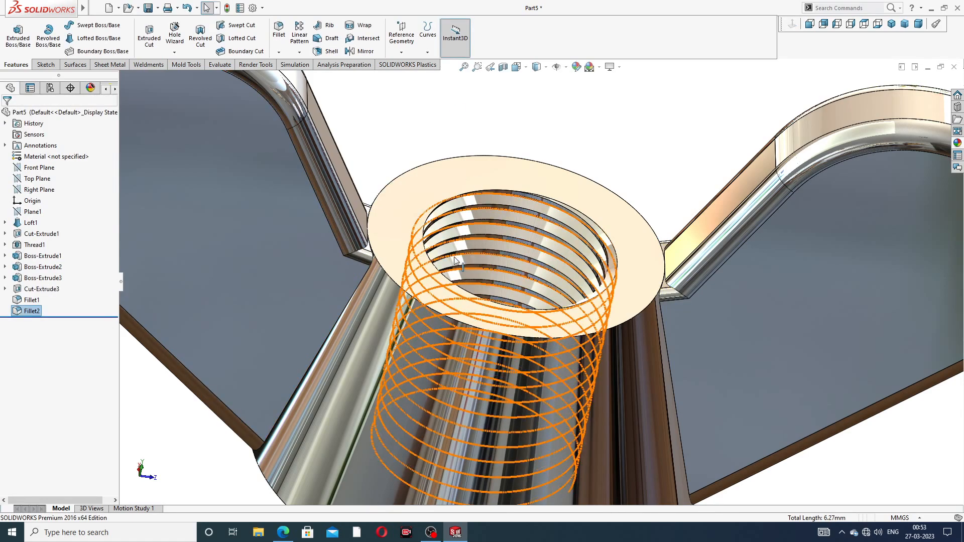
- Inspect the filleted nut from several angles and compare it with the reference drawing
scroll(454, 260, up, 10)
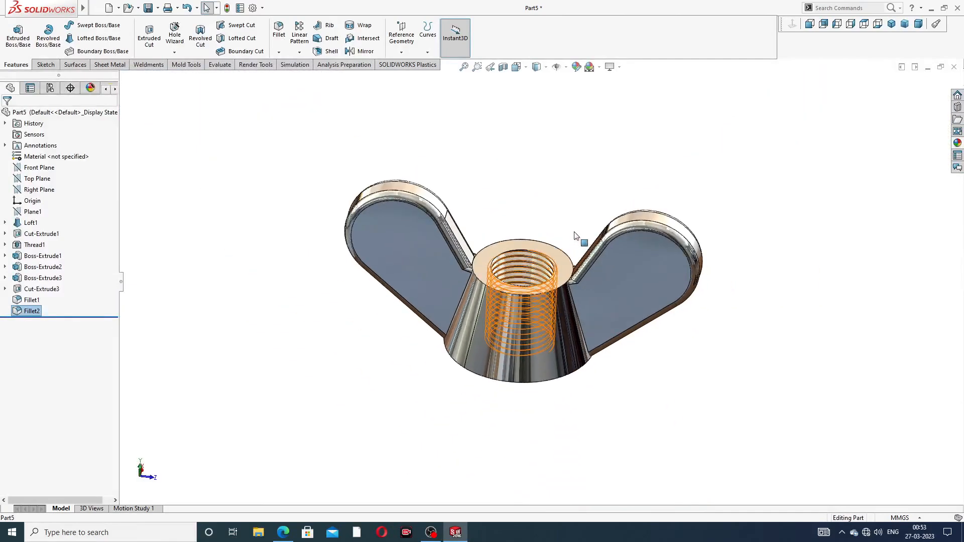
middle_drag(517, 270, 505, 176)
scroll(486, 295, down, 5)
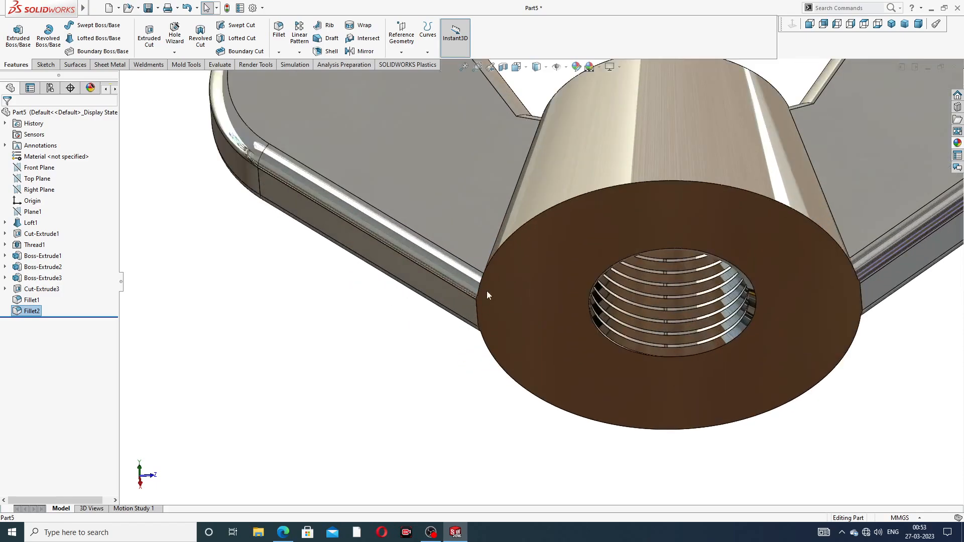
middle_drag(501, 327, 533, 271)
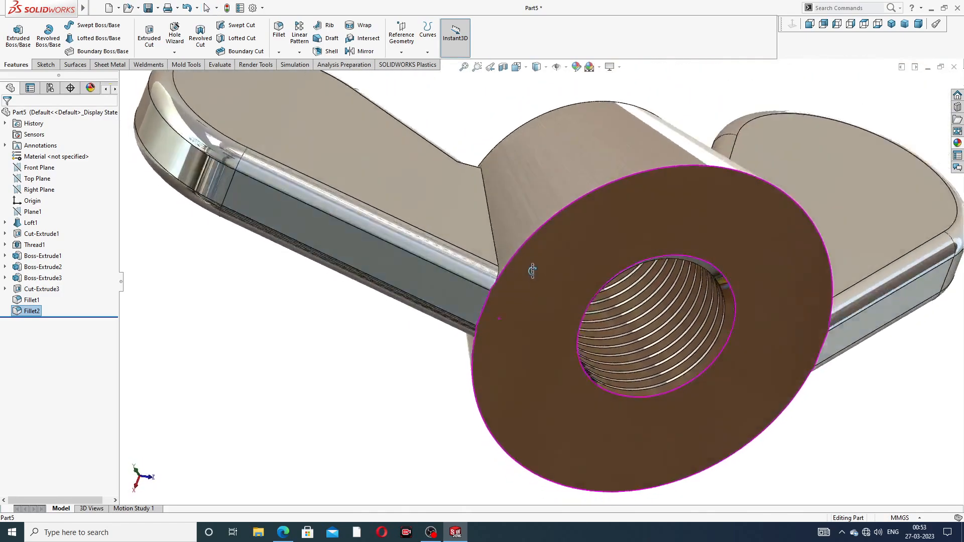
scroll(532, 272, up, 5)
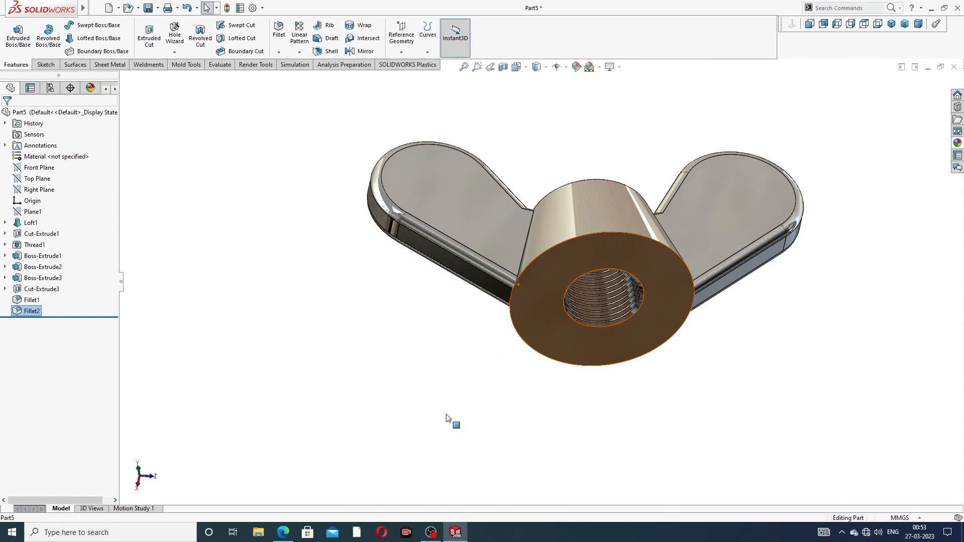
click(282, 532)
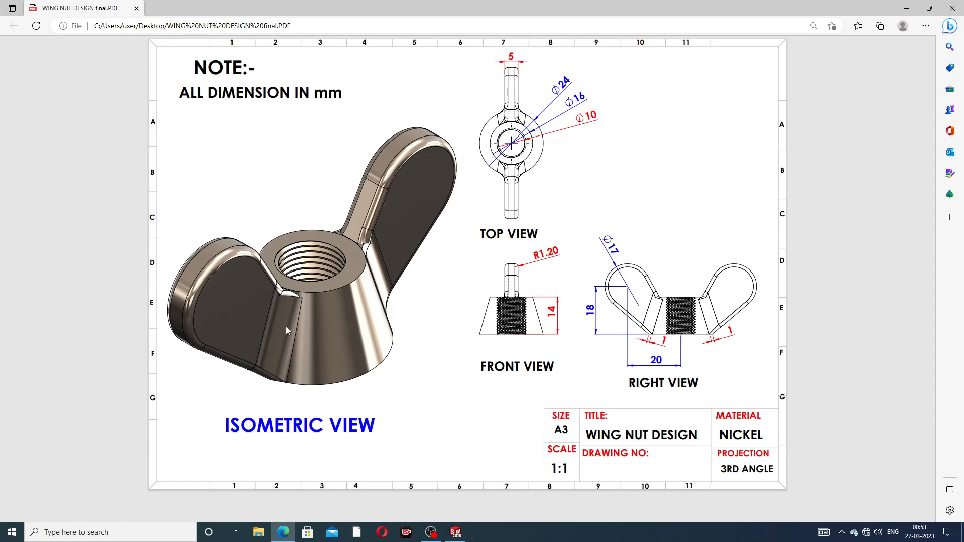
click(281, 535)
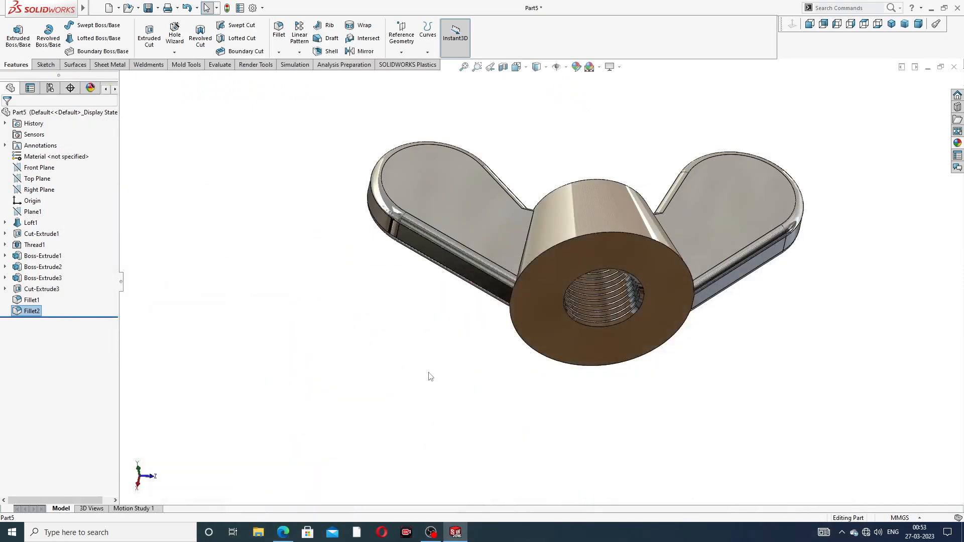
middle_drag(537, 225, 553, 243)
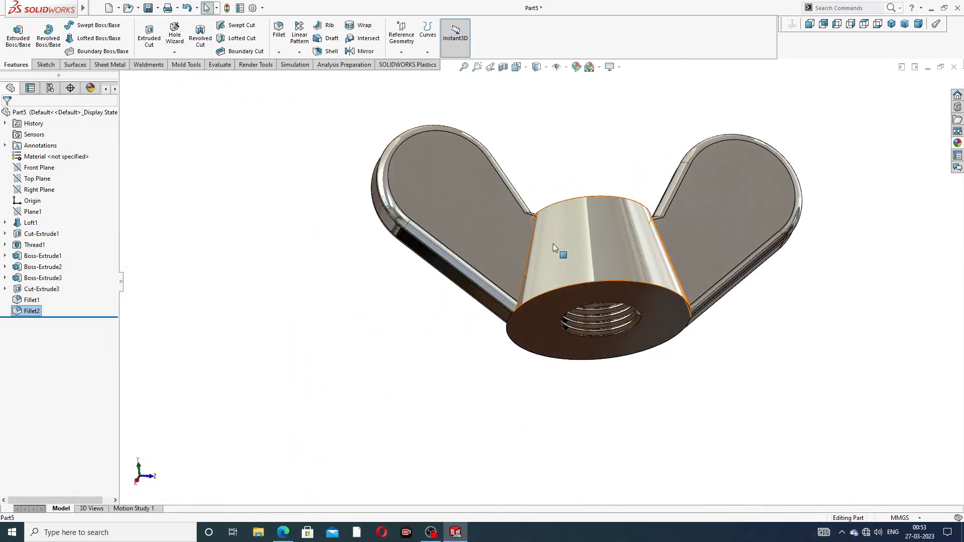
- Try a 0.5 mm fillet on the edge where a wing meets the hub's conical side
scroll(552, 243, down, 3)
click(279, 42)
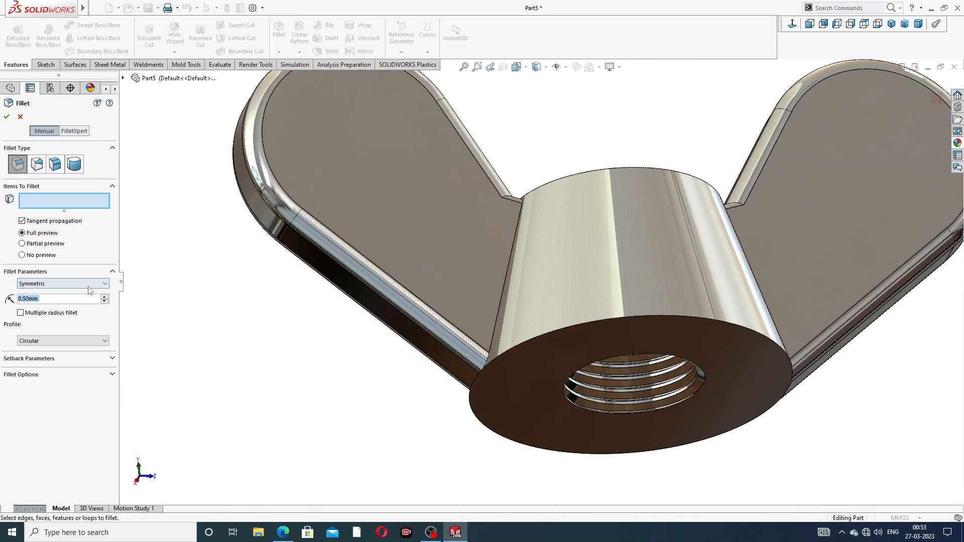
text(2)
key(Return)
scroll(529, 240, down, 3)
click(514, 222)
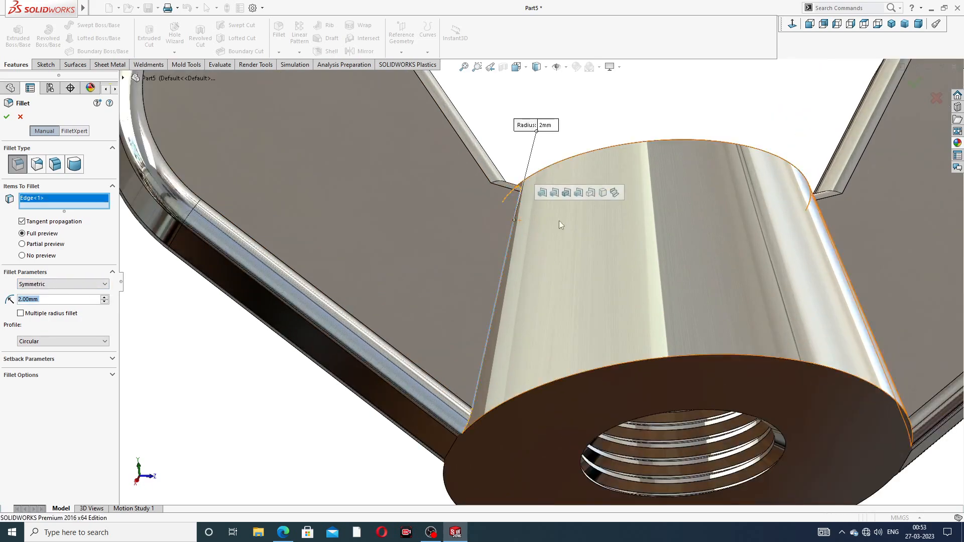
middle_drag(619, 225, 546, 297)
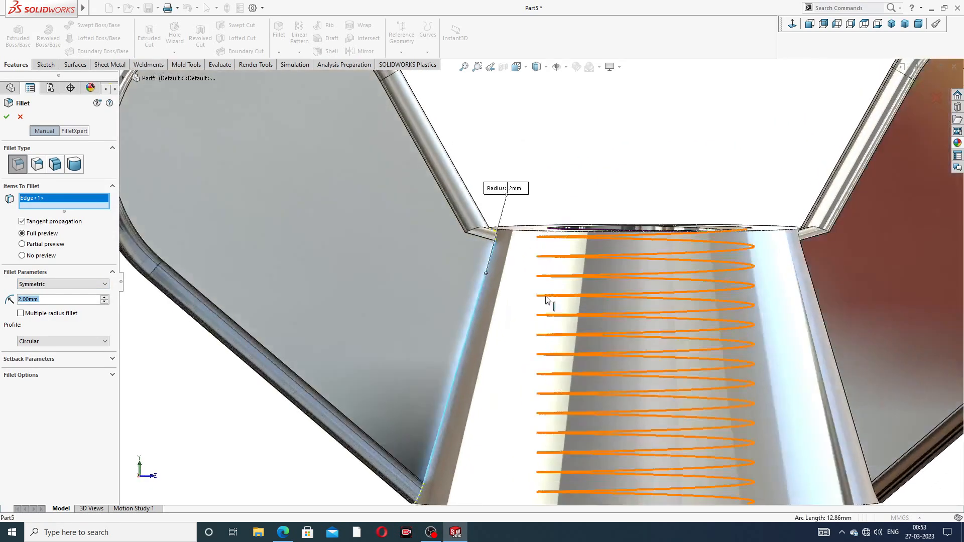
scroll(545, 296, up, 3)
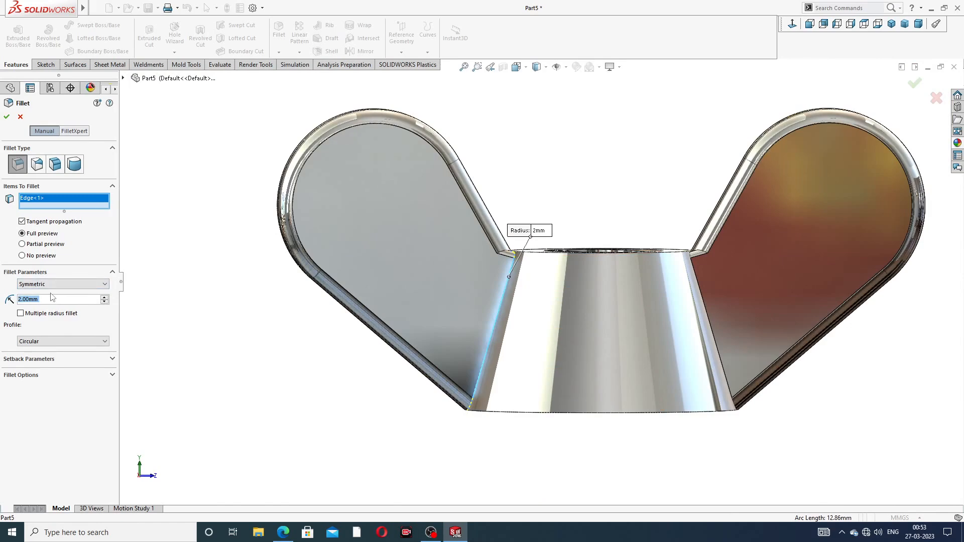
text(1)
key(Return)
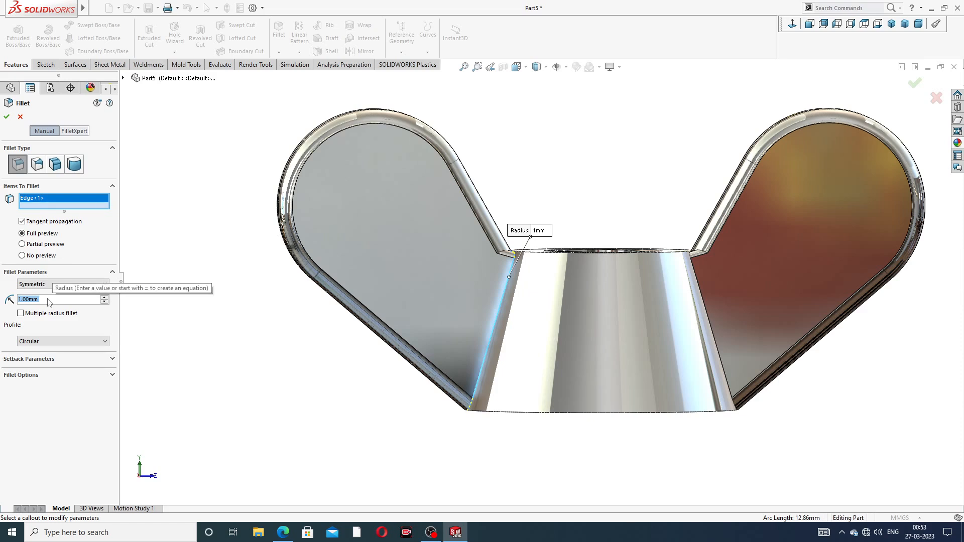
key(BackSpace)
text(.5)
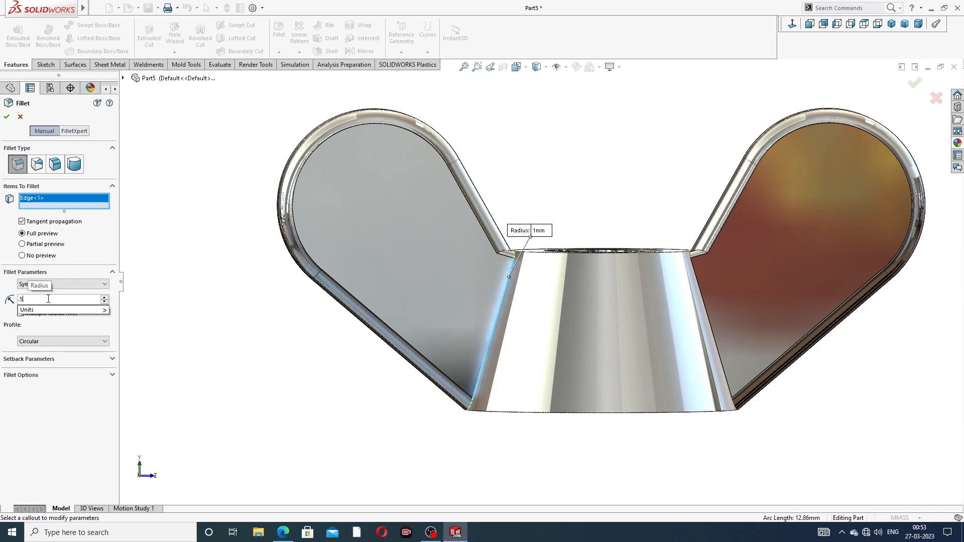
key(Return)
- Inspect the fillet preview from several angles and cancel the fillet
middle_drag(564, 255, 524, 280)
scroll(525, 280, down, 3)
scroll(525, 281, up, 5)
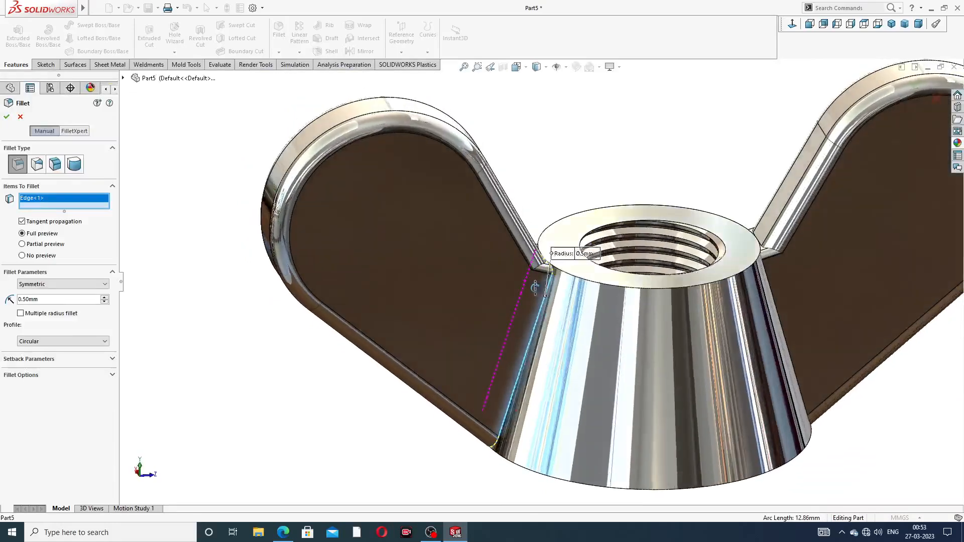
middle_drag(535, 287, 540, 251)
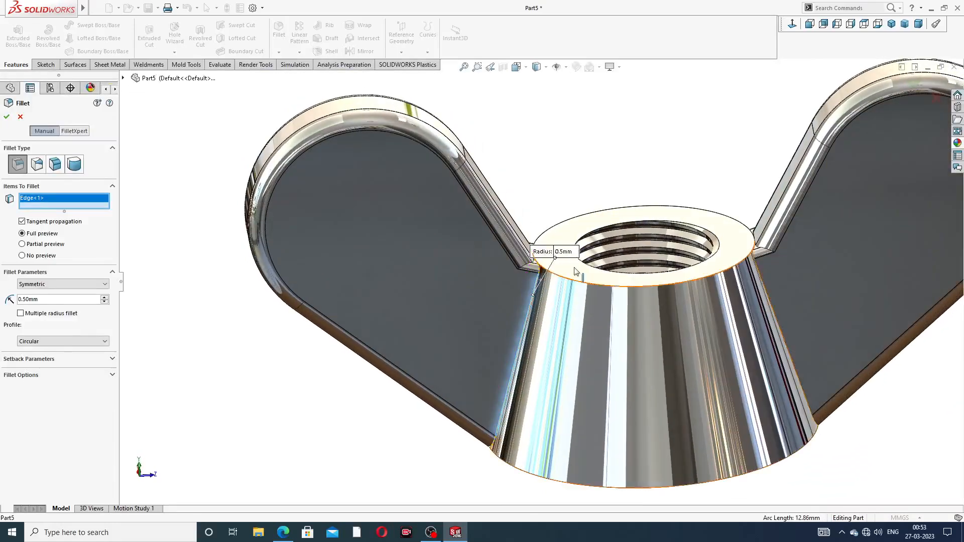
scroll(547, 186, up, 3)
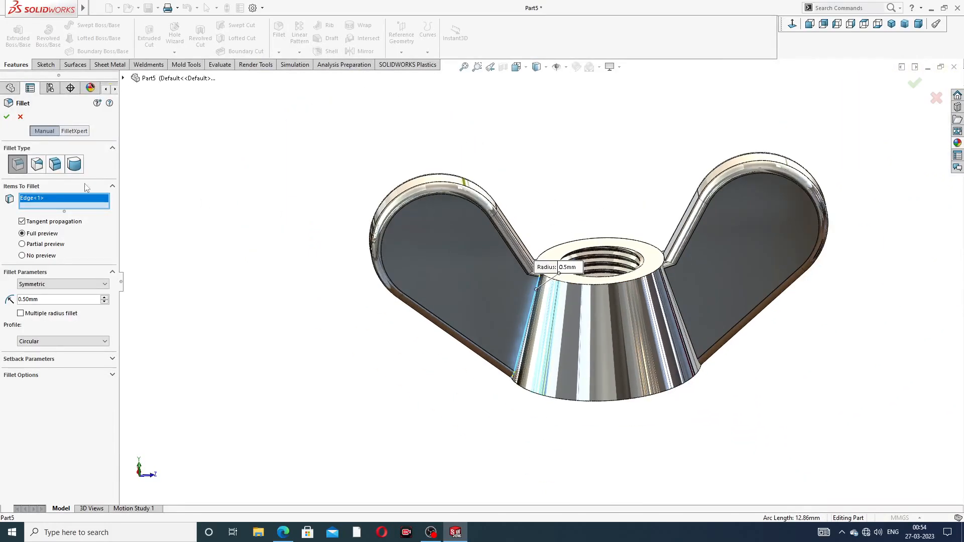
click(20, 118)
- Start a new fillet at 0.2 mm radius and select all edges between the wing features and the hub
scroll(566, 295, down, 5)
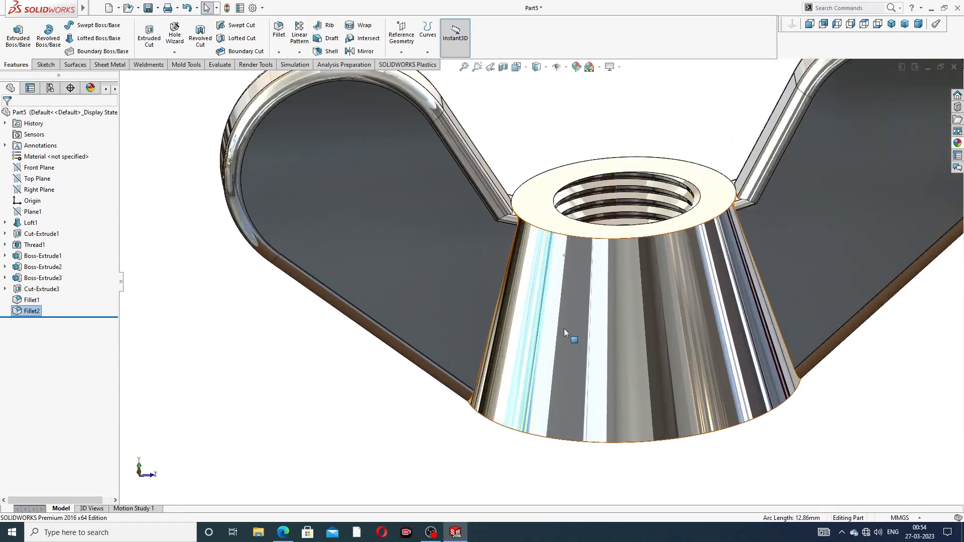
scroll(492, 288, up, 5)
middle_drag(492, 288, 514, 279)
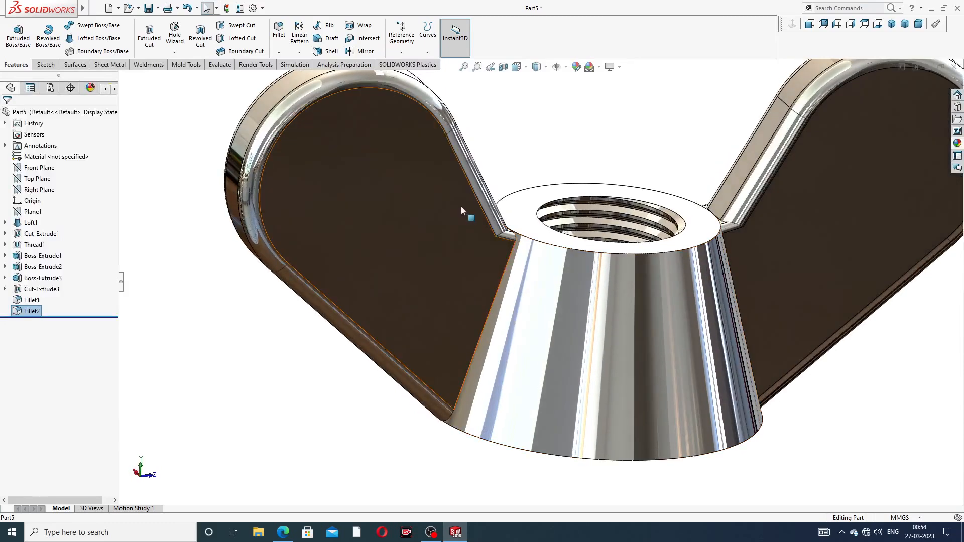
click(279, 30)
scroll(542, 281, up, 5)
scroll(540, 281, up, 1)
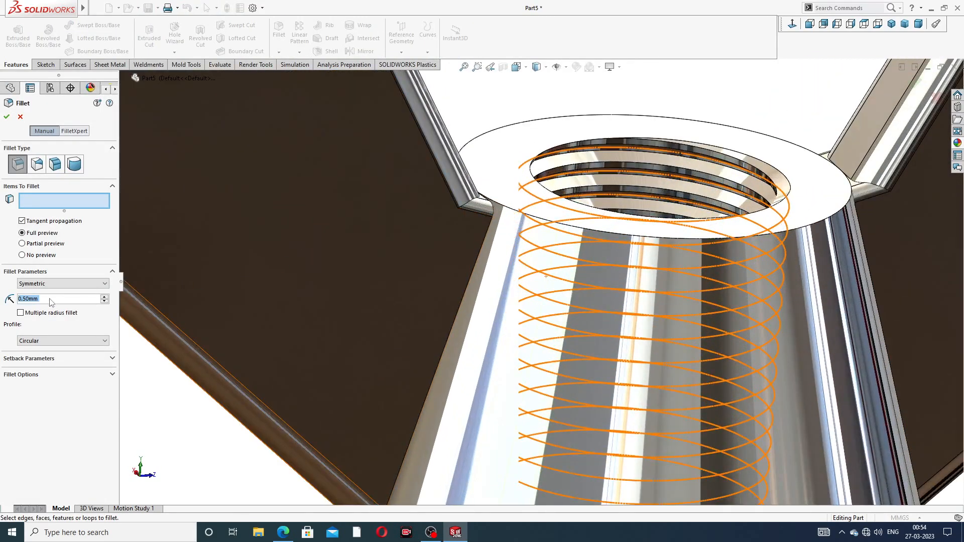
text(.2)
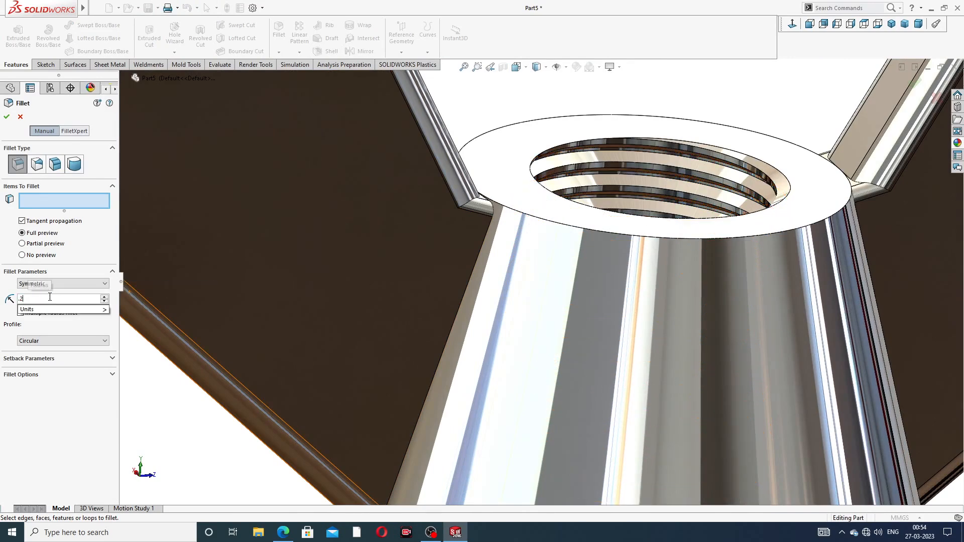
key(Return)
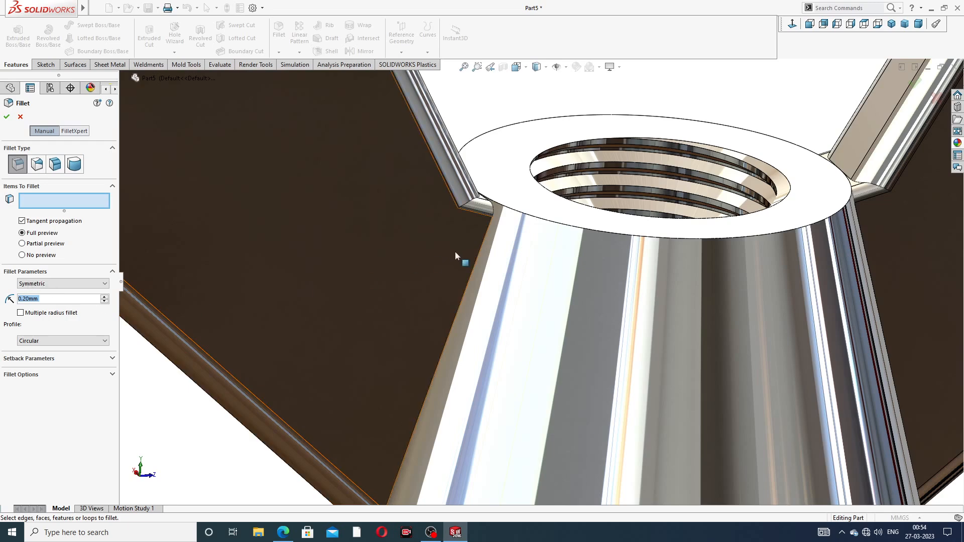
click(481, 253)
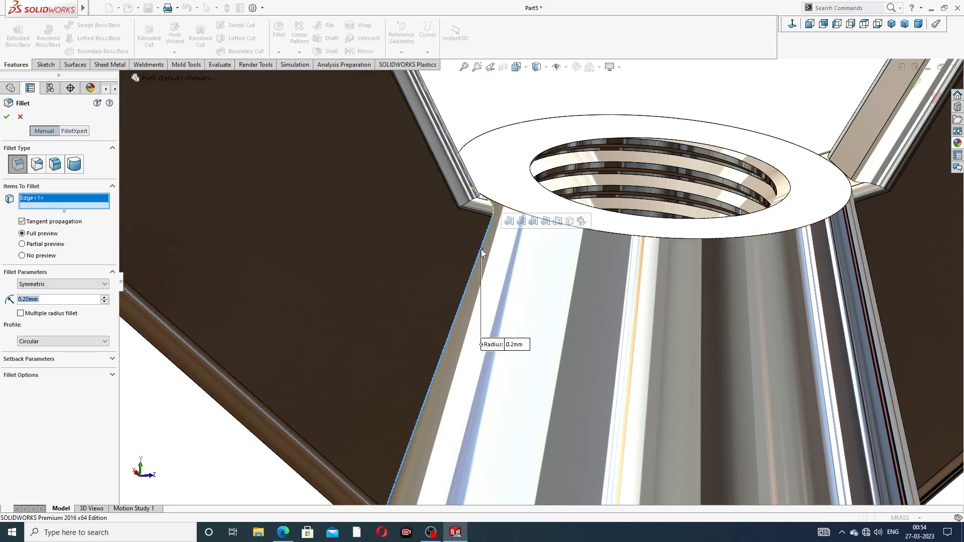
click(509, 223)
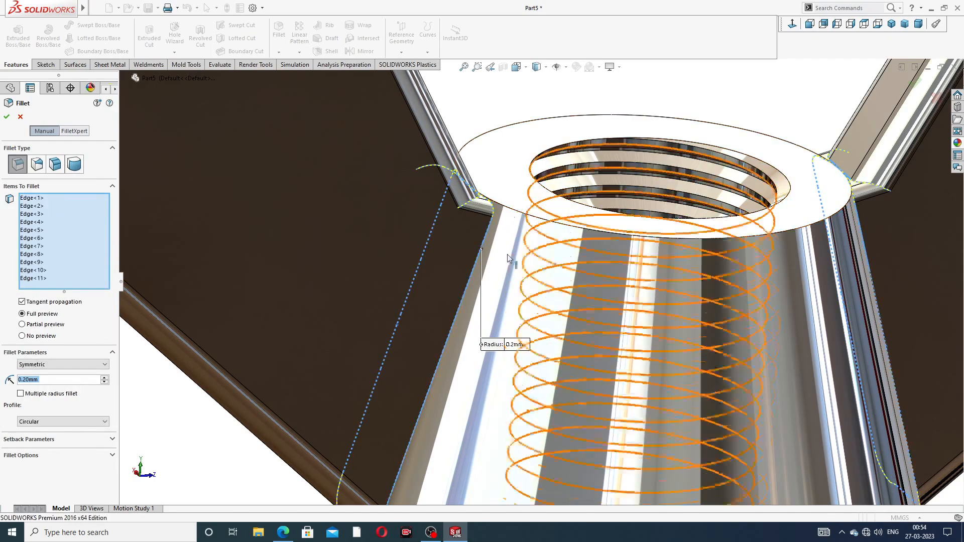
- Inspect the 0.2 mm fillet preview at the hub-wing junctions from several angles and cancel the fillet
scroll(472, 219, down, 5)
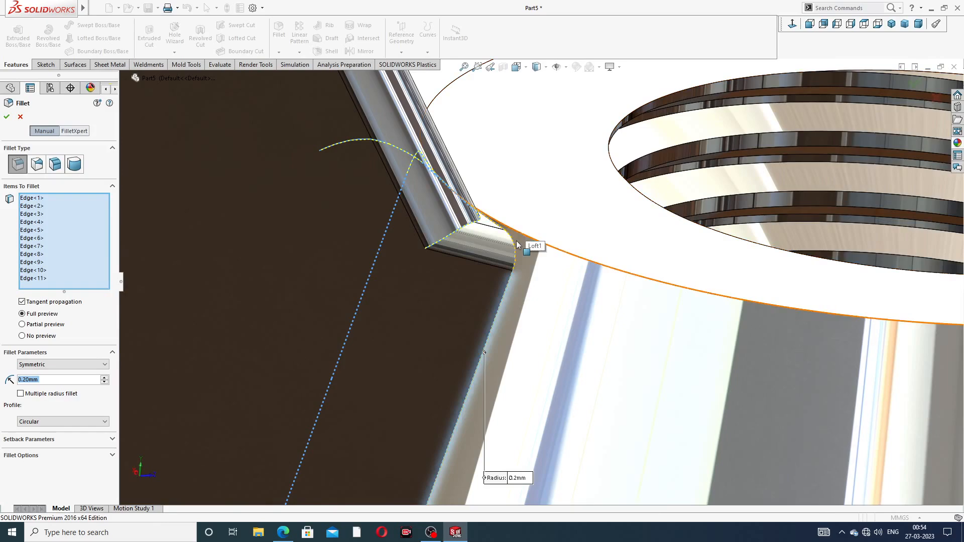
middle_drag(508, 241, 505, 261)
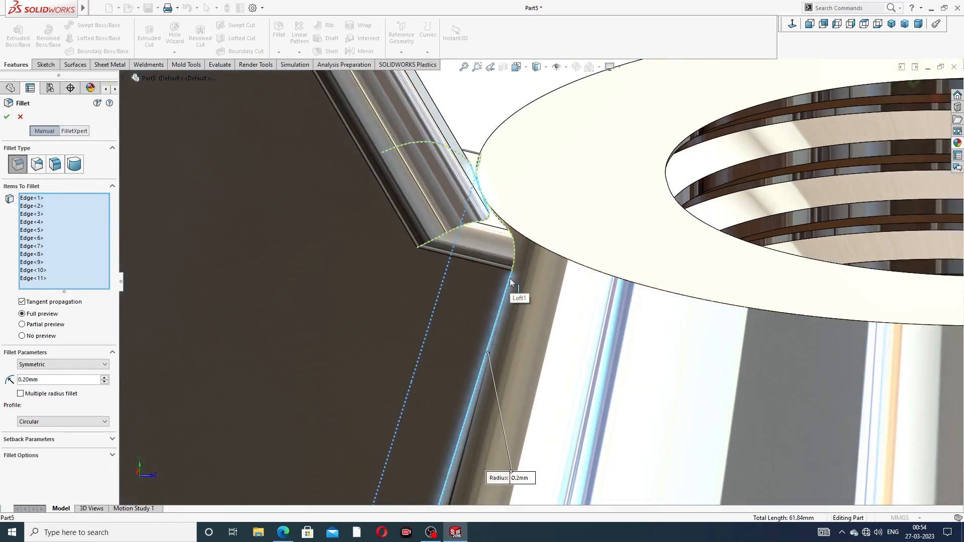
scroll(510, 282, up, 5)
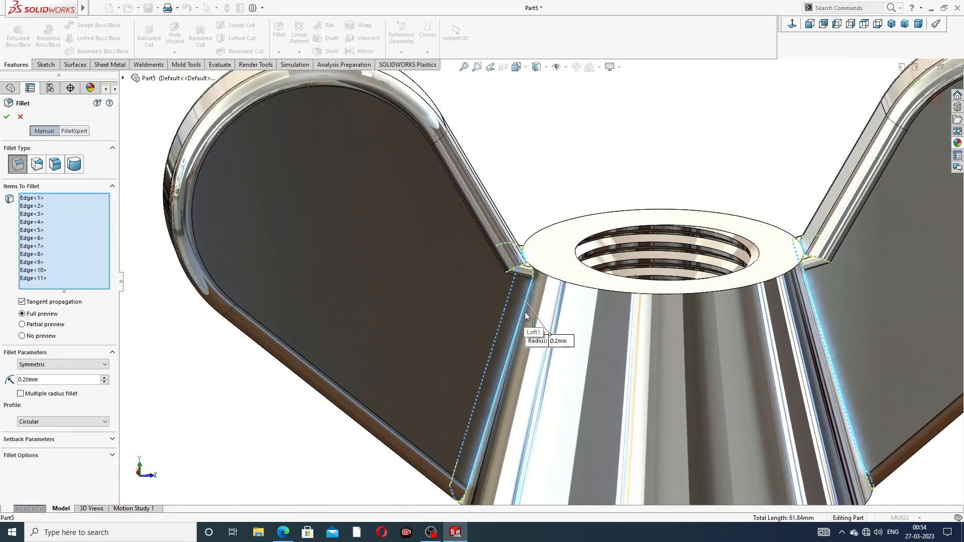
scroll(525, 321, up, 3)
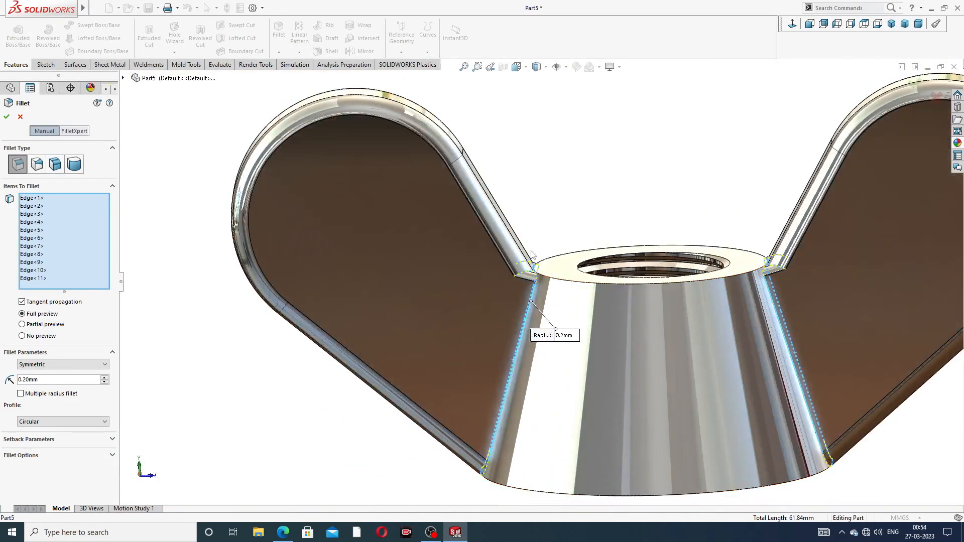
click(20, 118)
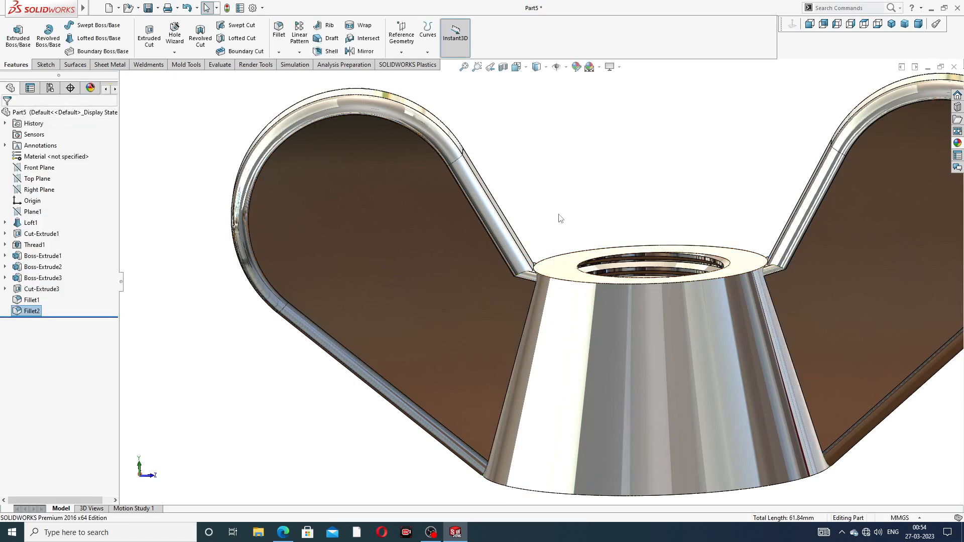
- Try to fillet the edge where a wing meets the hub's conical side with a 4 mm radius
scroll(633, 305, up, 4)
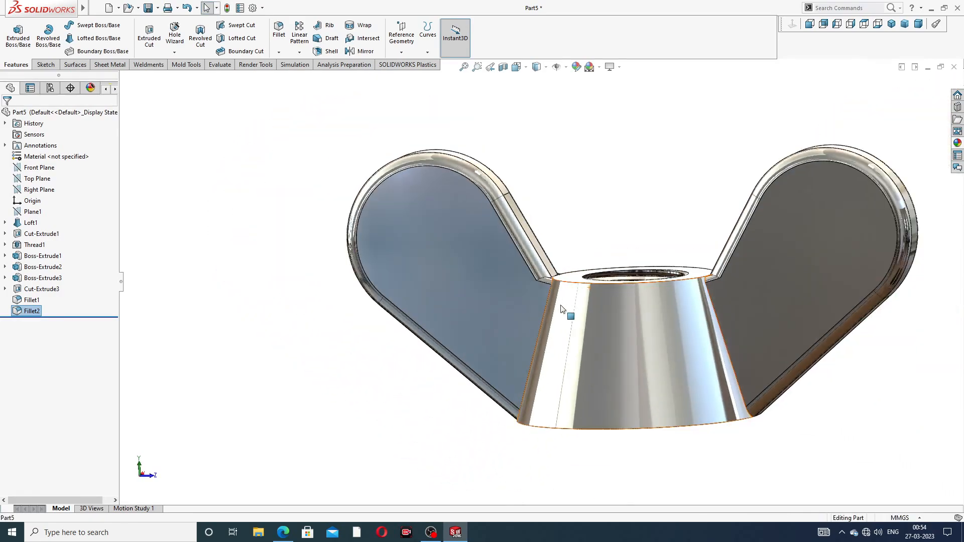
middle_drag(562, 308, 563, 380)
scroll(563, 375, down, 5)
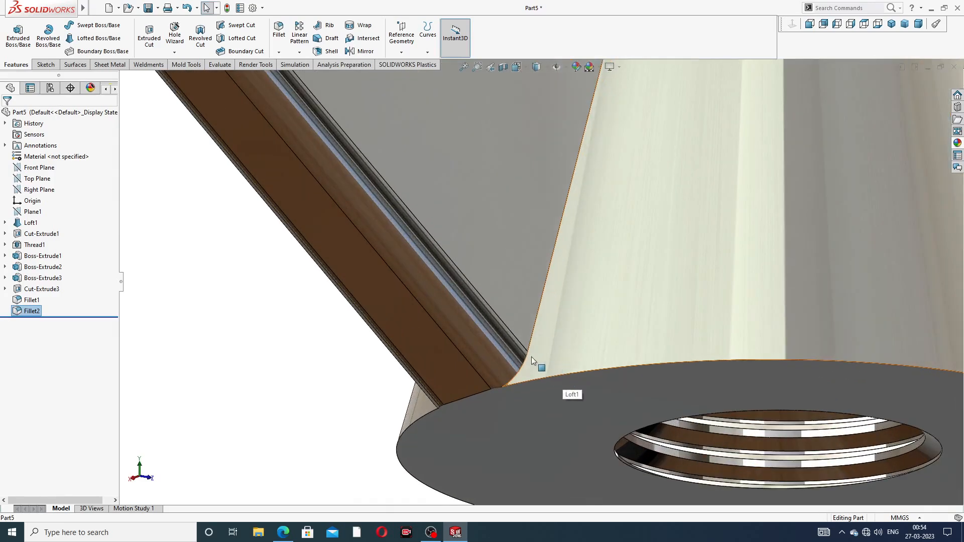
click(279, 35)
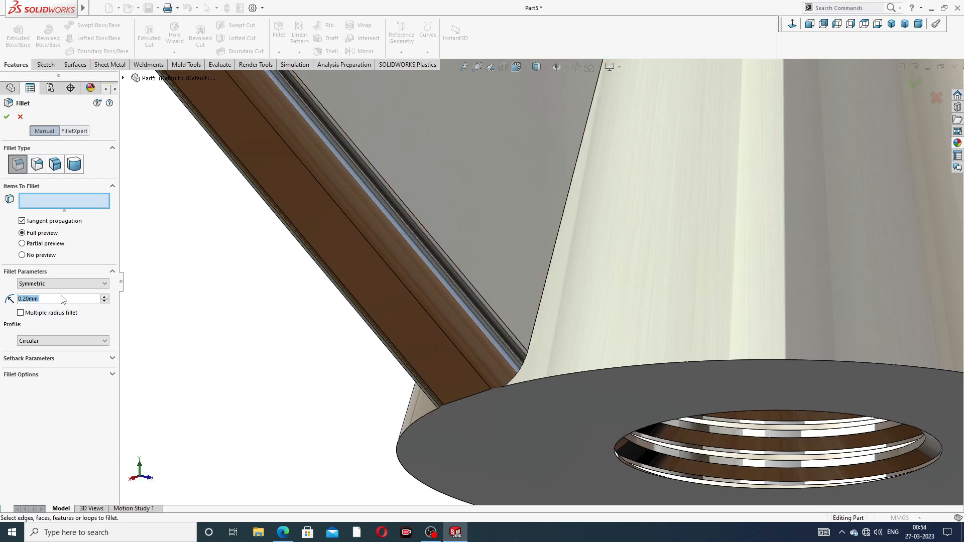
text(1)
key(Return)
text(4)
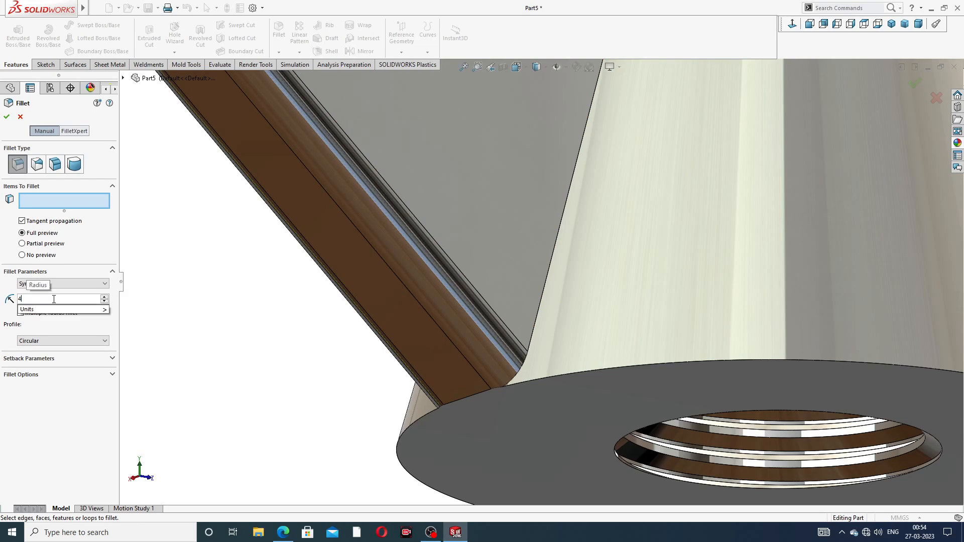
key(Return)
click(558, 232)
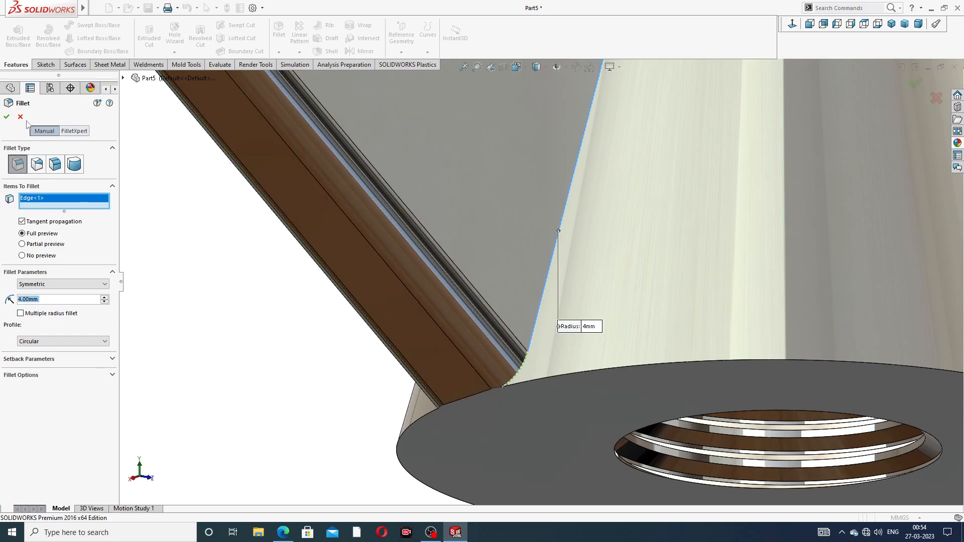
click(7, 116)
scroll(463, 155, up, 5)
middle_drag(463, 155, 556, 172)
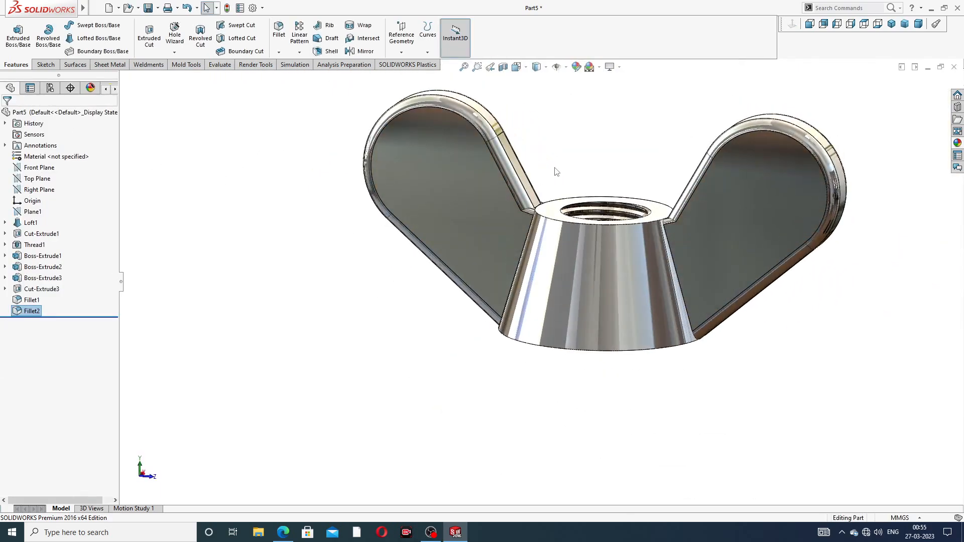
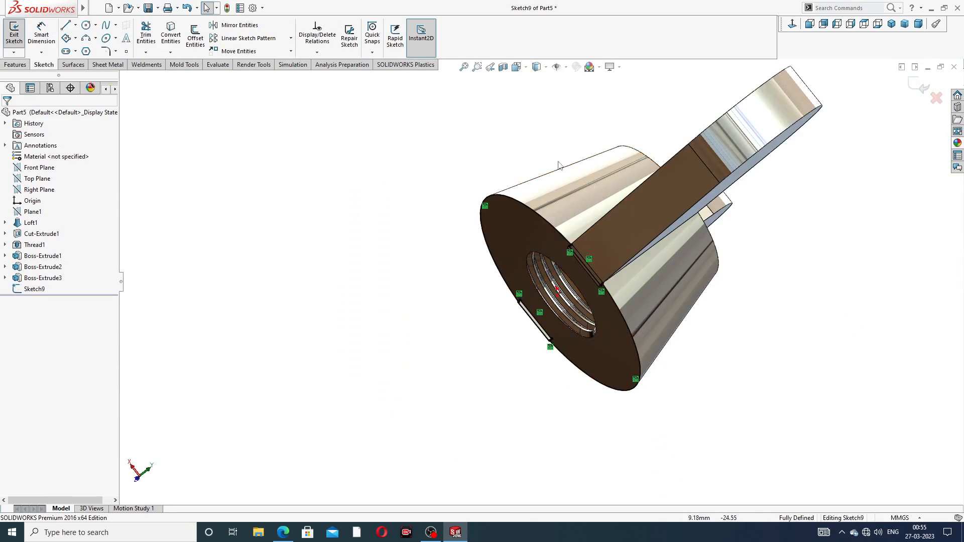
- Cut-extrude the sketch 5 mm blind in the reversed direction with Flip side to cut, trimming the nut's base
middle_drag(550, 174, 631, 198)
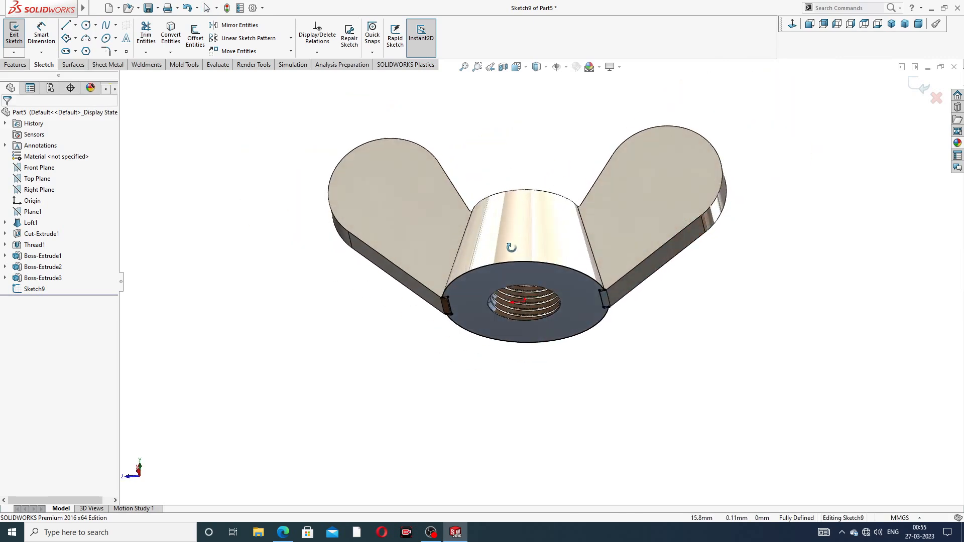
scroll(535, 198, down, 3)
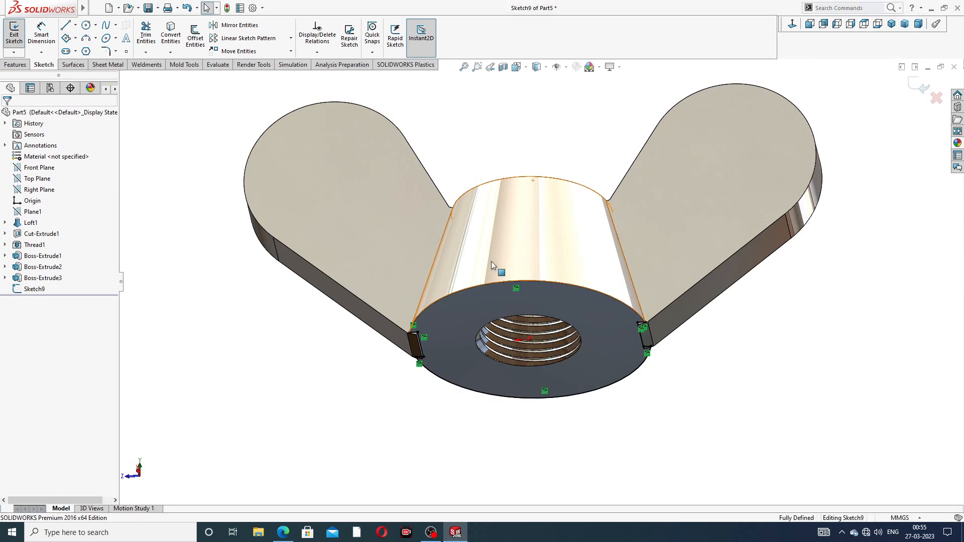
click(18, 64)
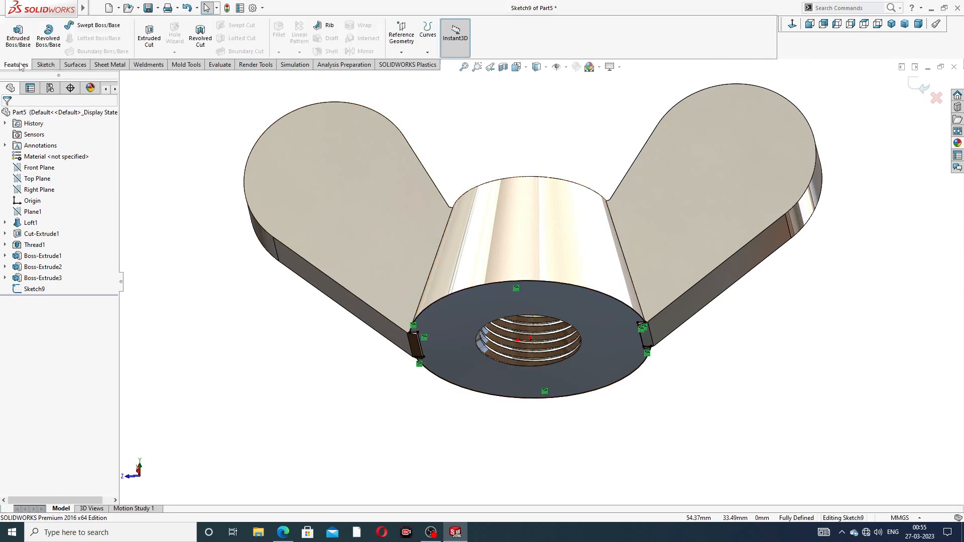
click(149, 38)
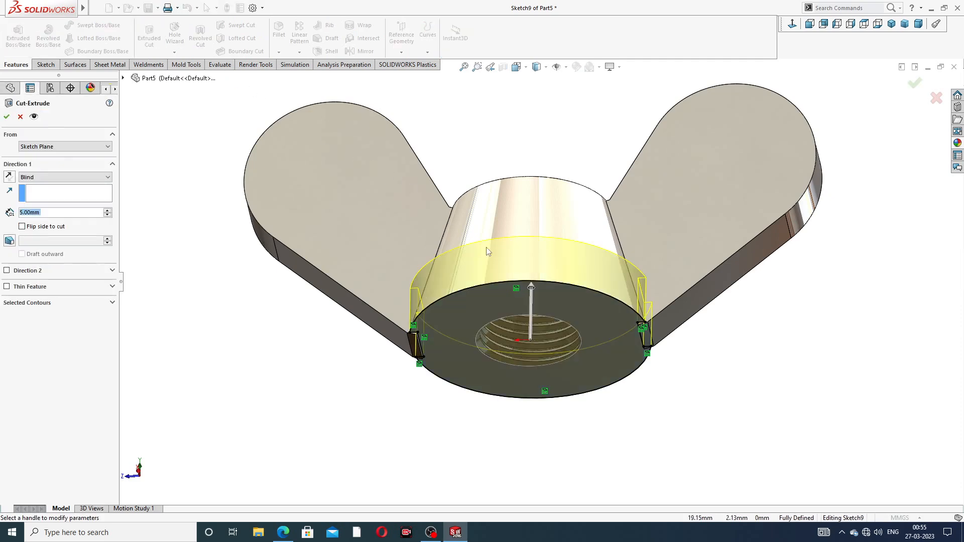
mouse_move(489, 252)
middle_down()
mouse_move(440, 219)
mouse_move(442, 236)
middle_up()
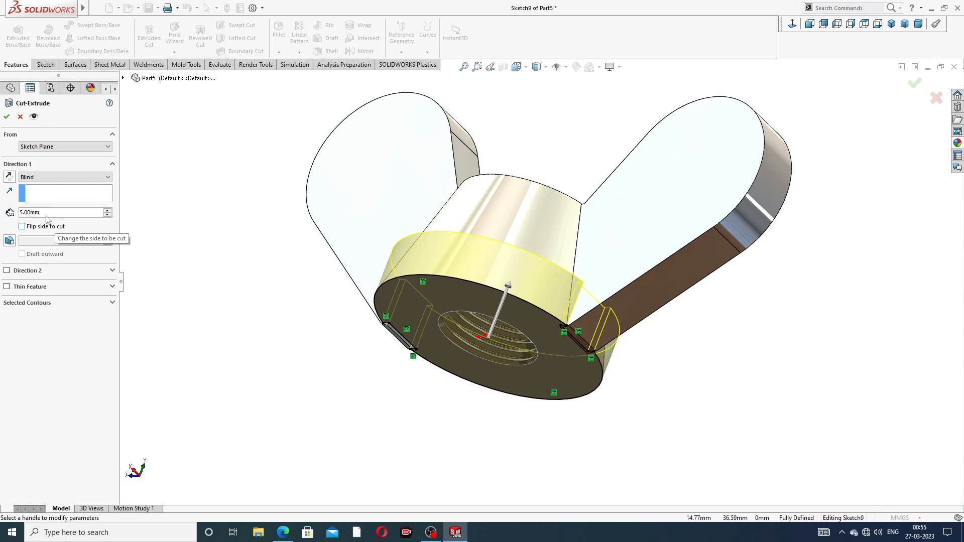
click(9, 178)
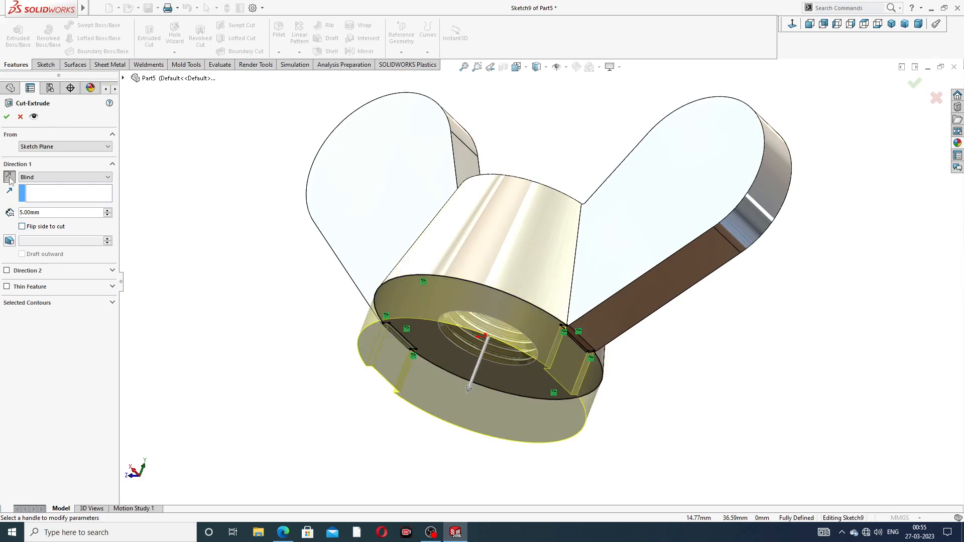
click(38, 228)
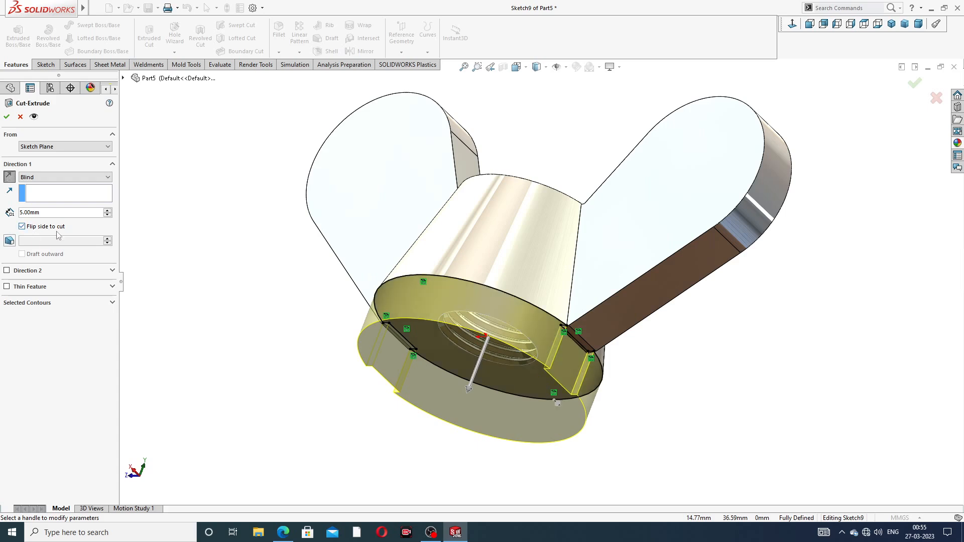
click(6, 116)
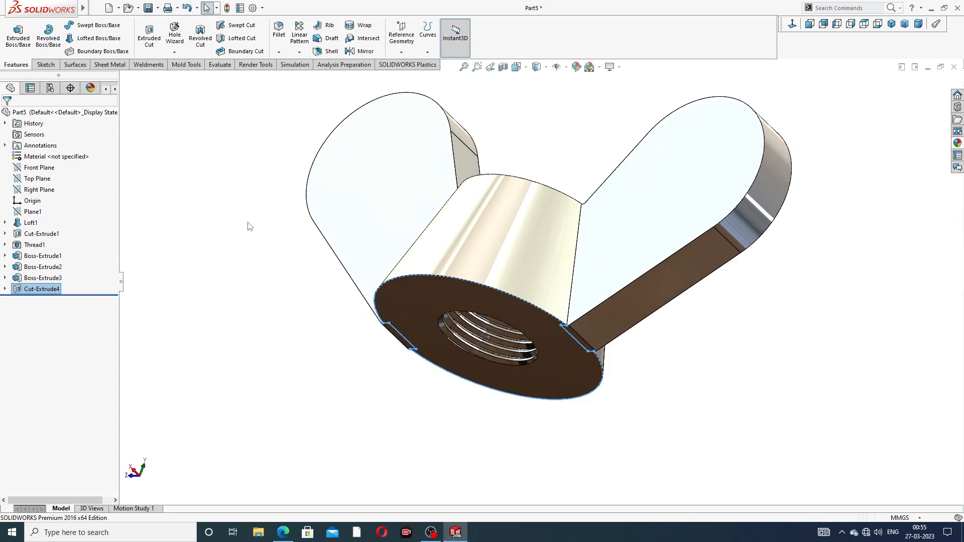
- Start a Fillet with 1 mm radius and select the two edges where the wings meet the hub's conical face
click(248, 223)
scroll(377, 280, up, 2)
middle_drag(435, 208, 454, 257)
scroll(455, 258, down, 5)
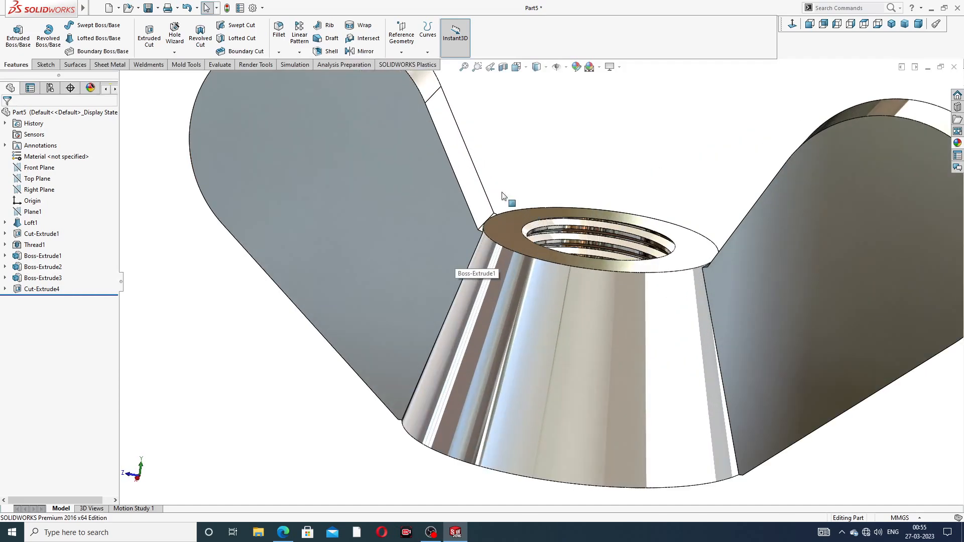
click(278, 38)
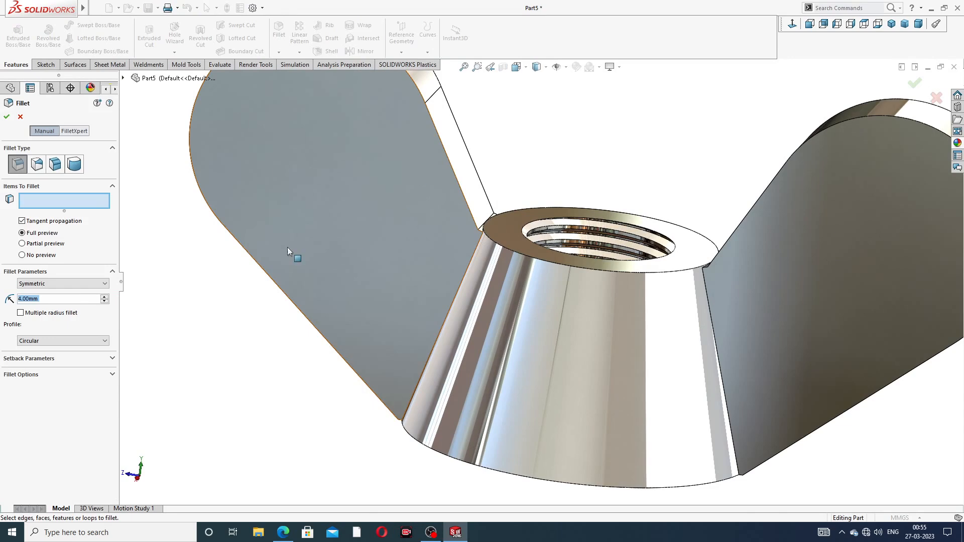
text(1)
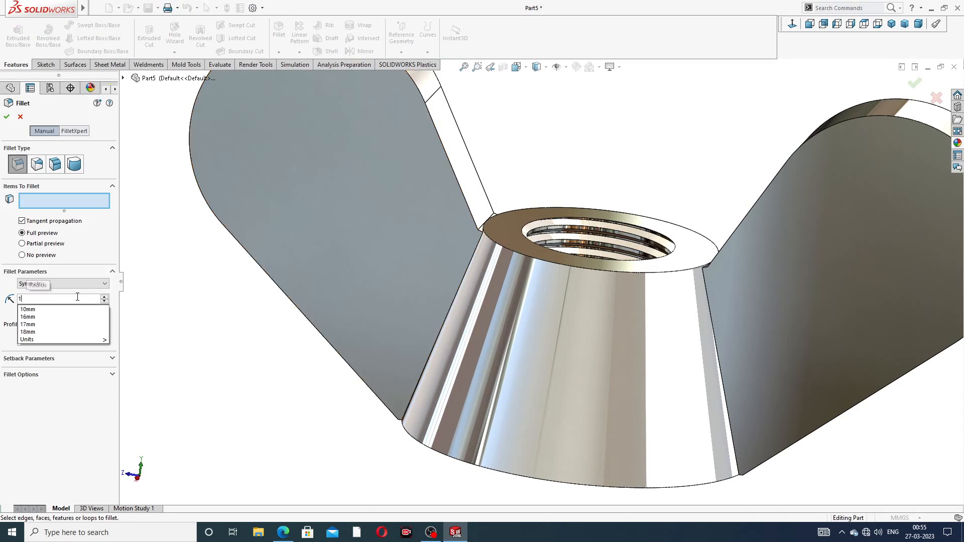
key(Return)
middle_drag(467, 291, 488, 297)
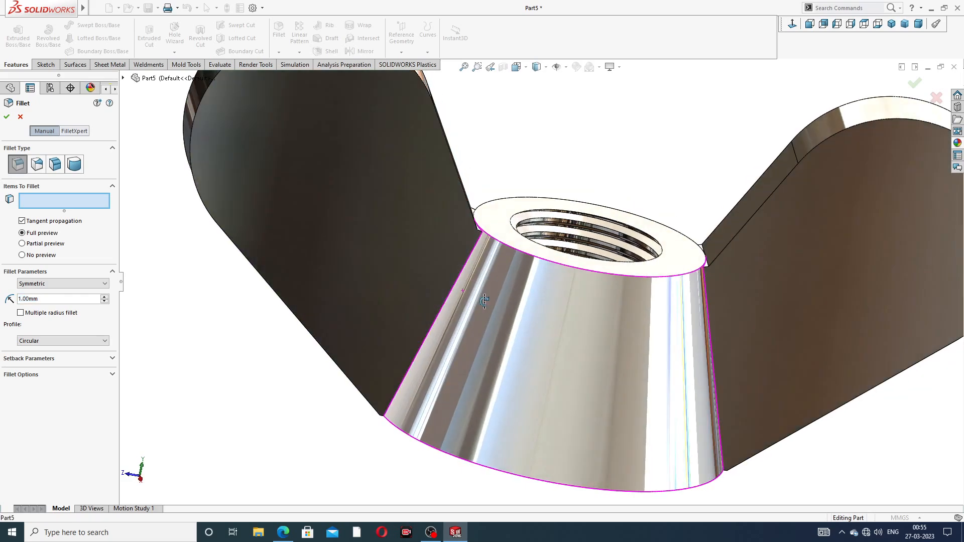
click(471, 263)
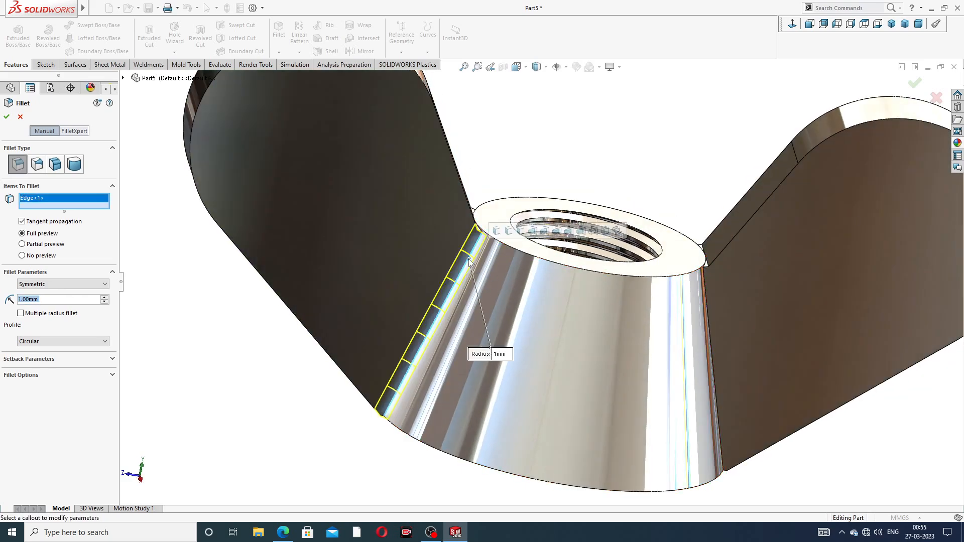
middle_drag(482, 177, 488, 192)
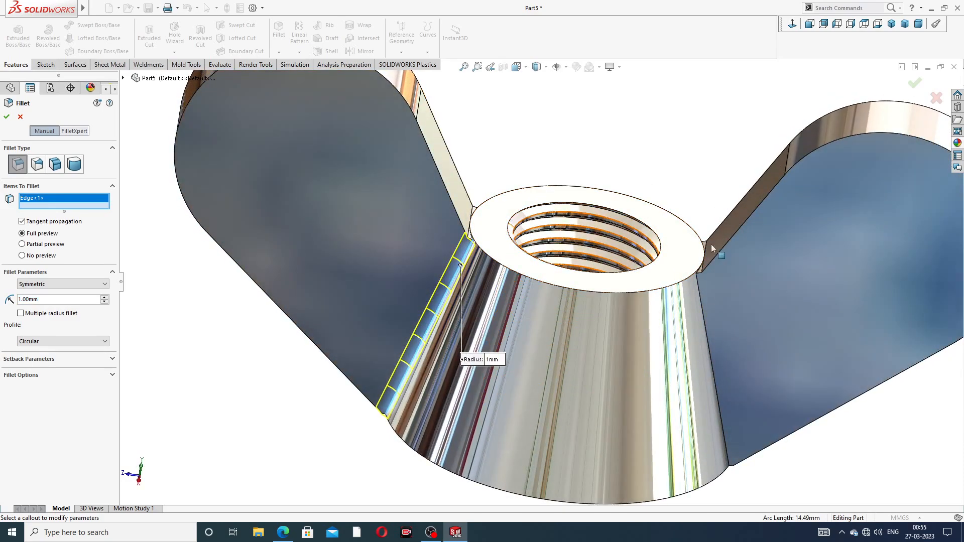
click(701, 263)
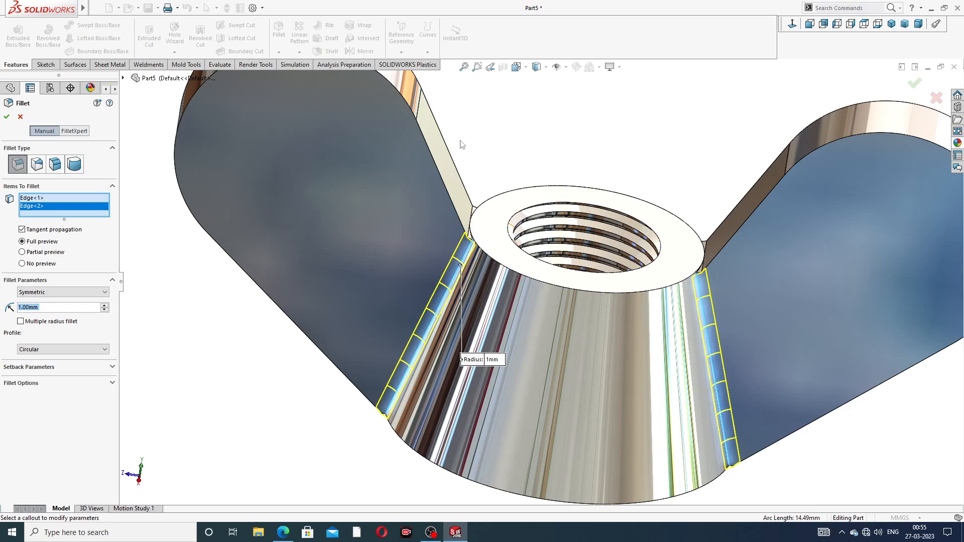
- Add the two wing-to-hub edges on the opposite side and apply the fillet with a 1.2 mm radius
middle_drag(462, 145, 564, 108)
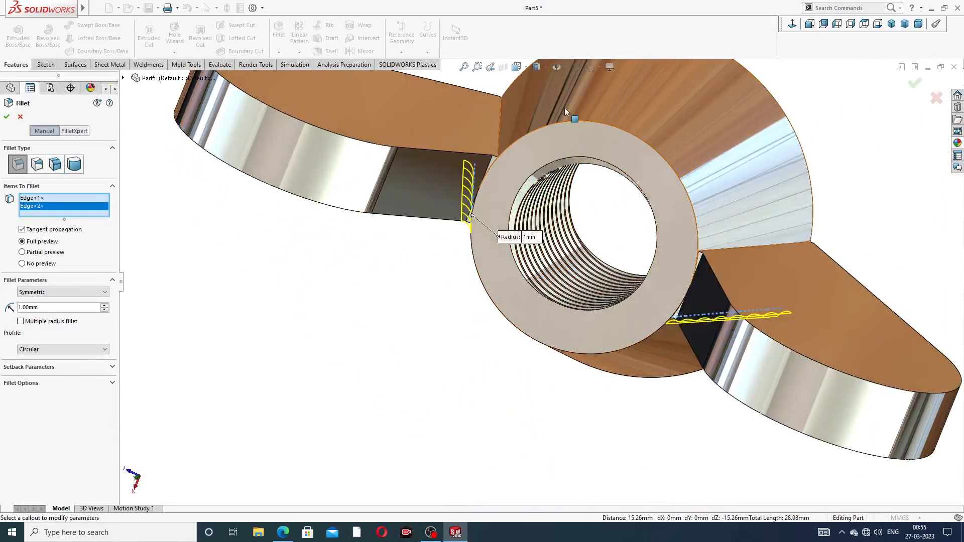
click(501, 125)
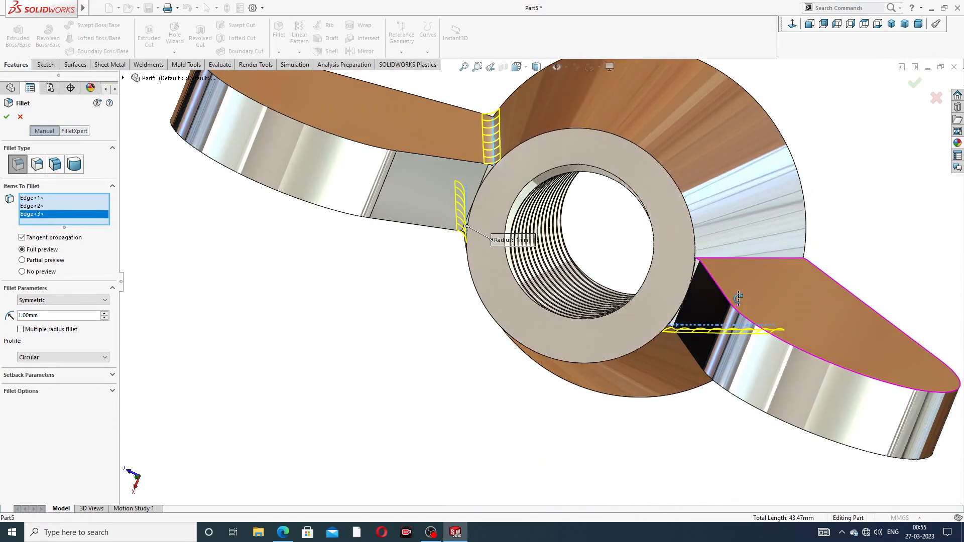
click(734, 258)
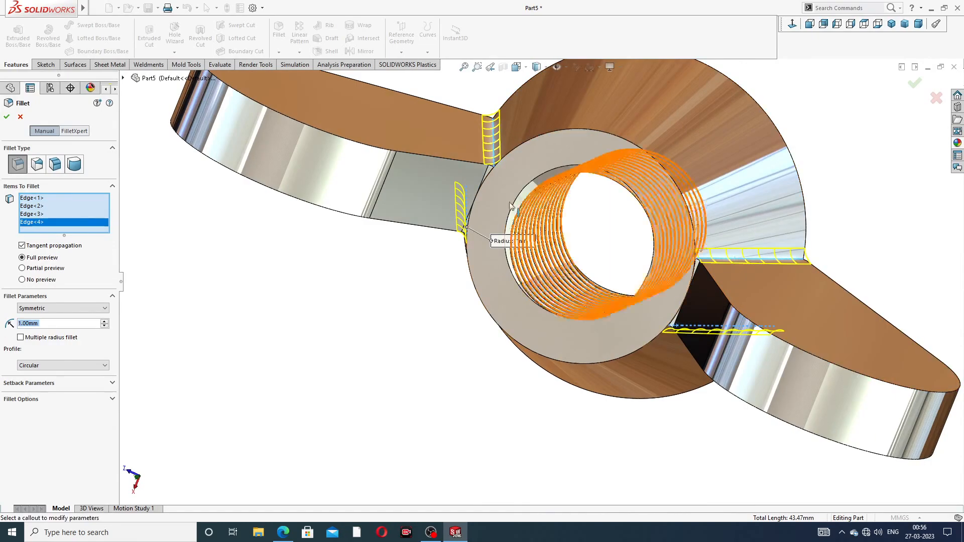
middle_drag(510, 206, 509, 144)
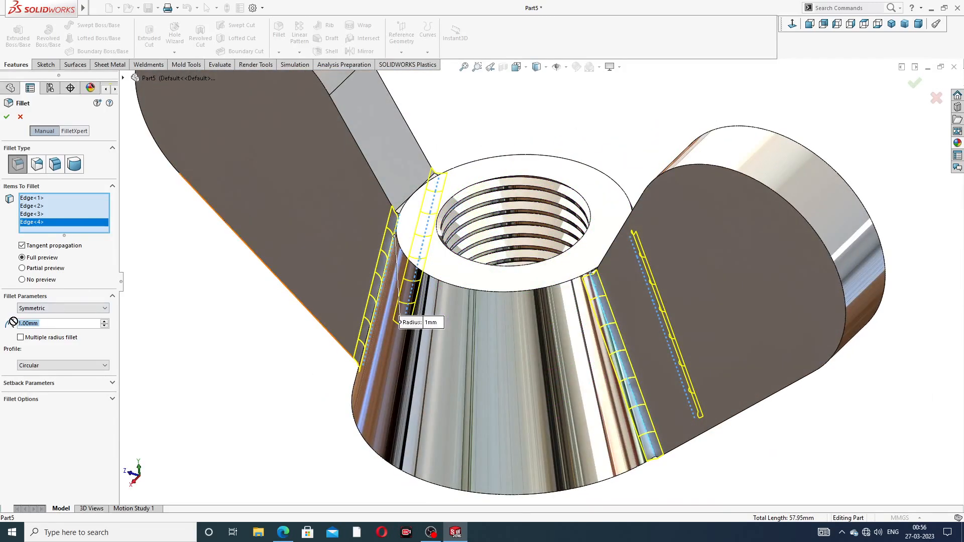
text(2)
key(Return)
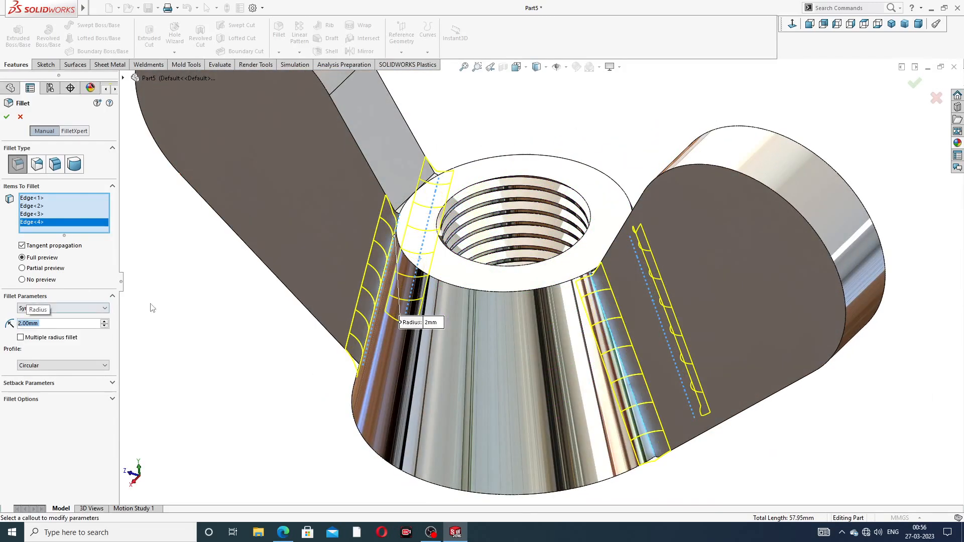
middle_drag(152, 306, 149, 139)
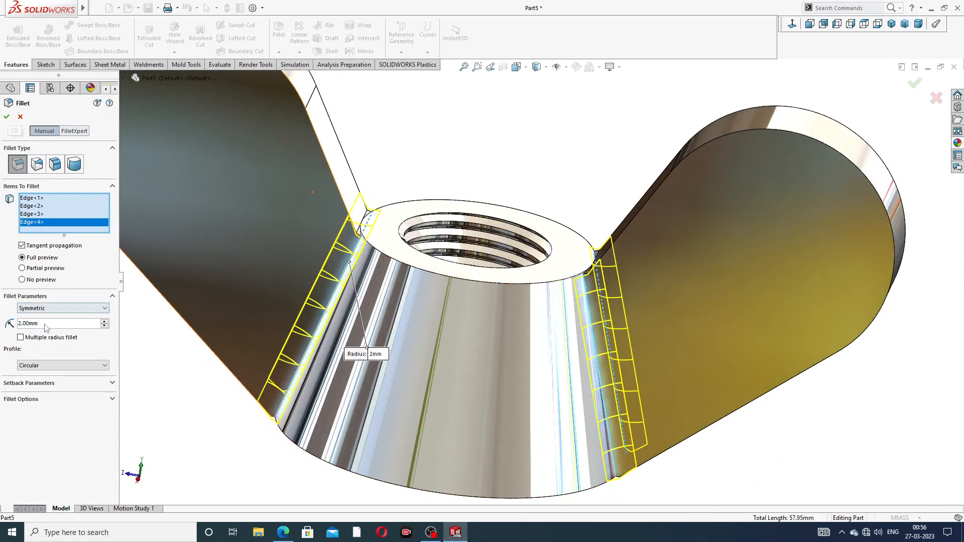
text(1)
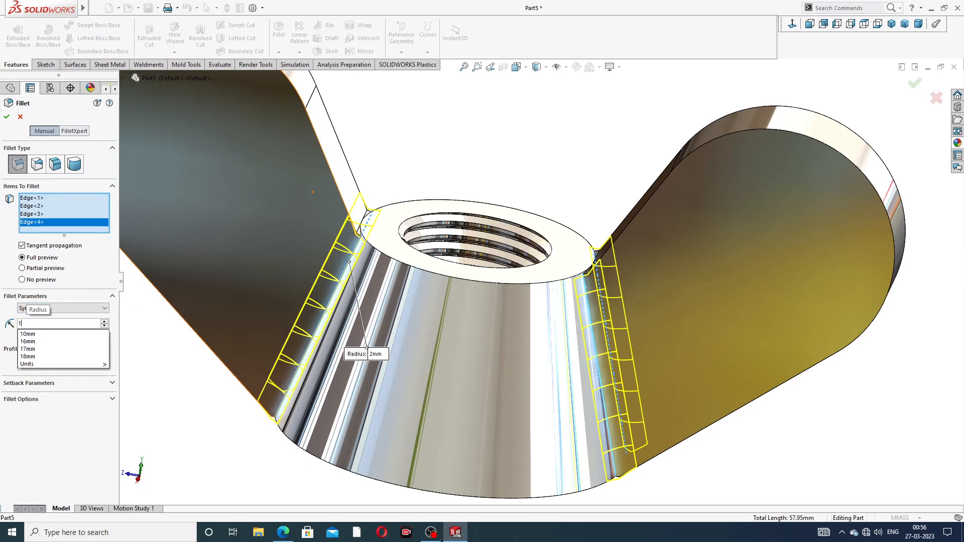
text(.2)
key(Return)
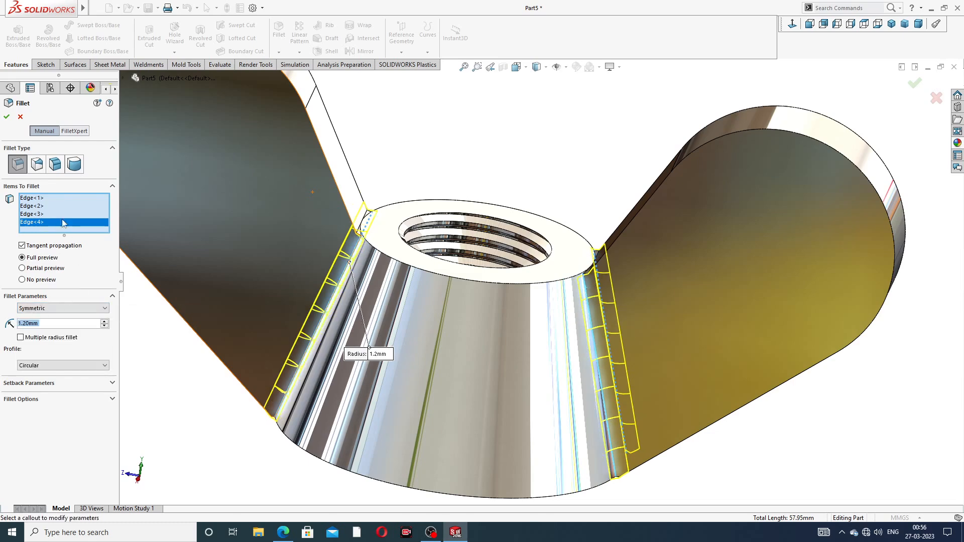
click(7, 117)
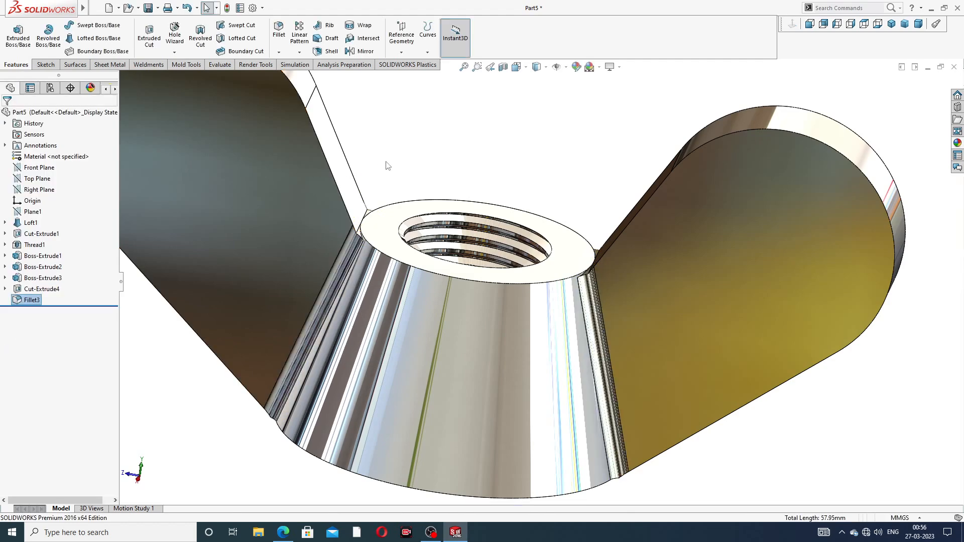
- Fillet the upper and lower outline edges of both wings with a 1.2 mm radius
key(f)
middle_drag(476, 234, 481, 199)
scroll(425, 272, down, 2)
scroll(481, 199, up, 3)
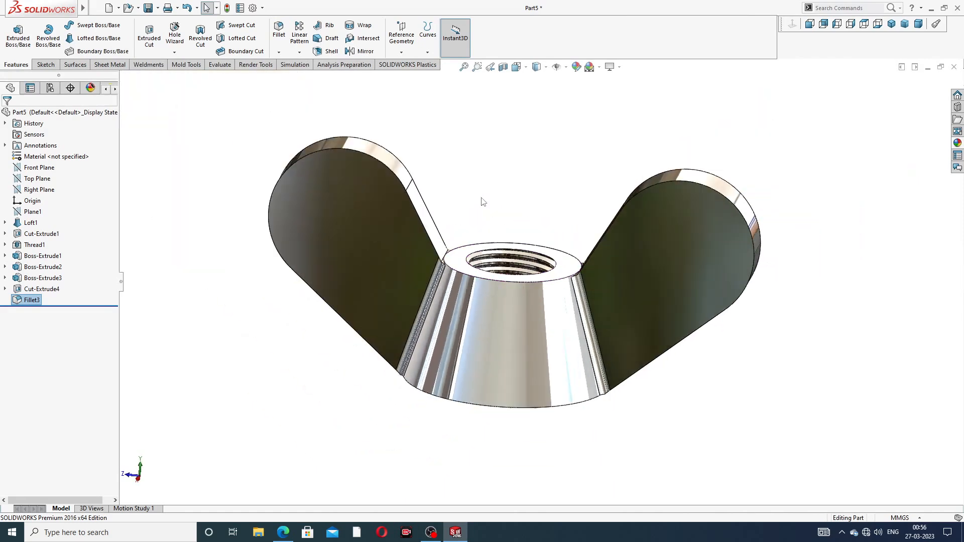
click(279, 31)
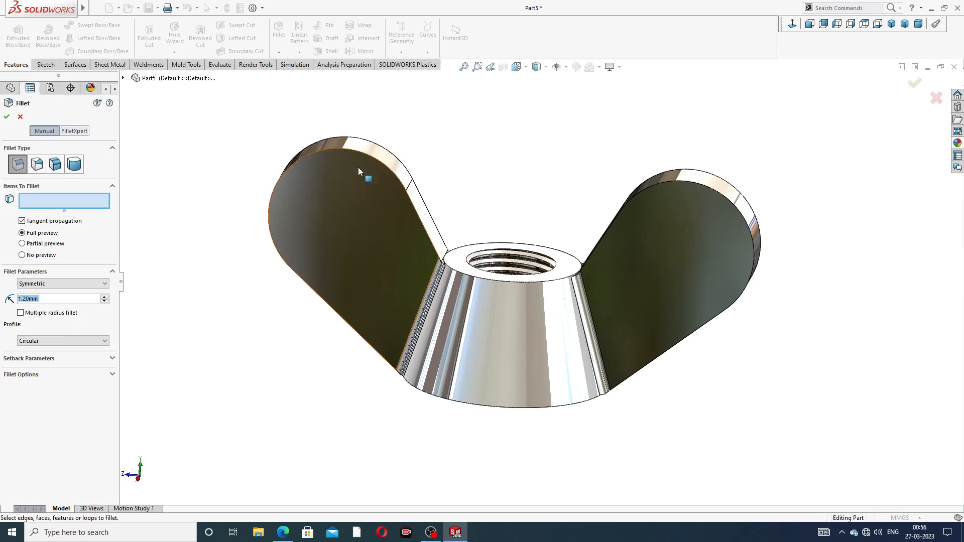
click(377, 162)
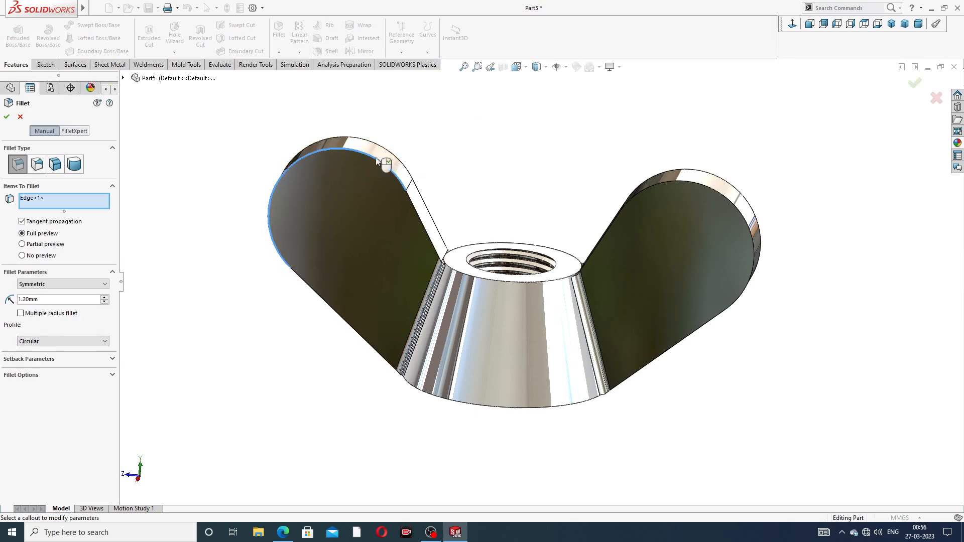
click(386, 152)
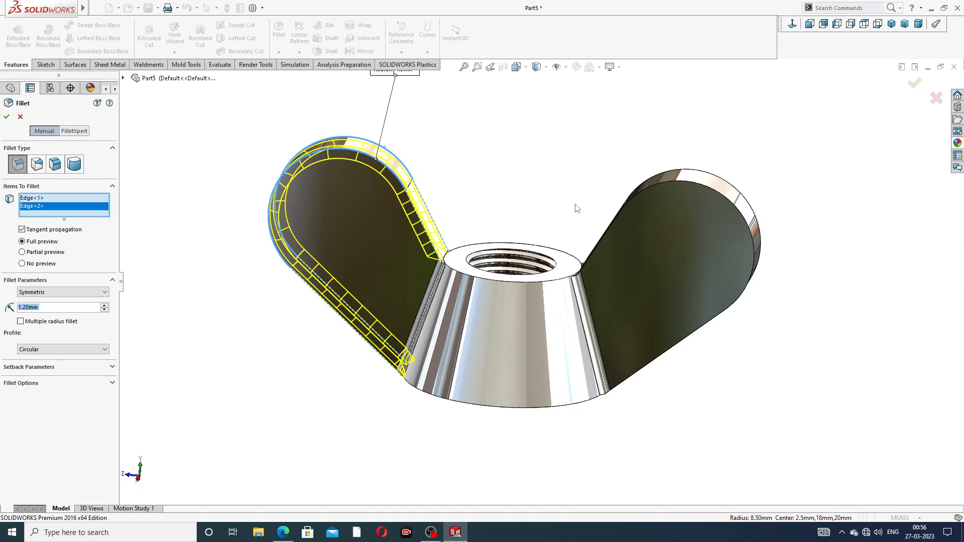
click(694, 180)
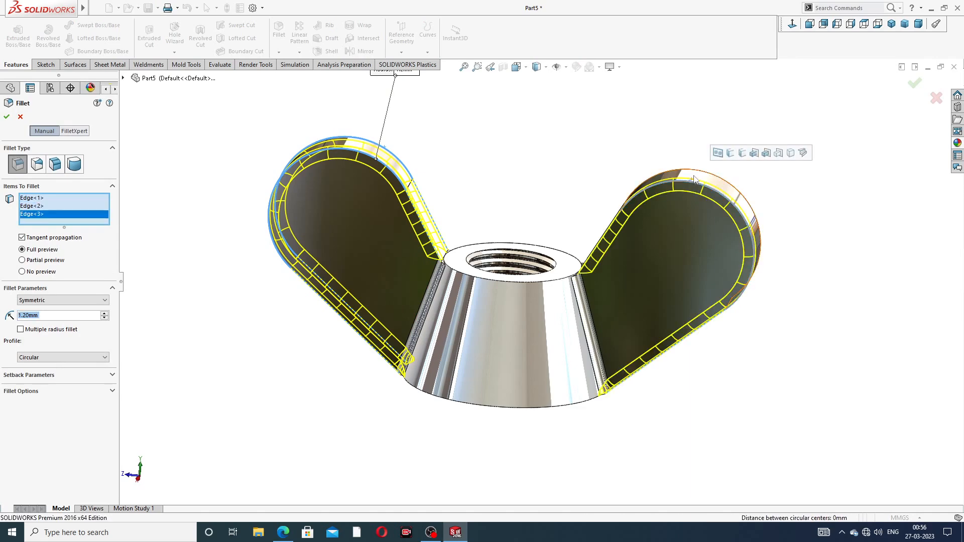
click(698, 173)
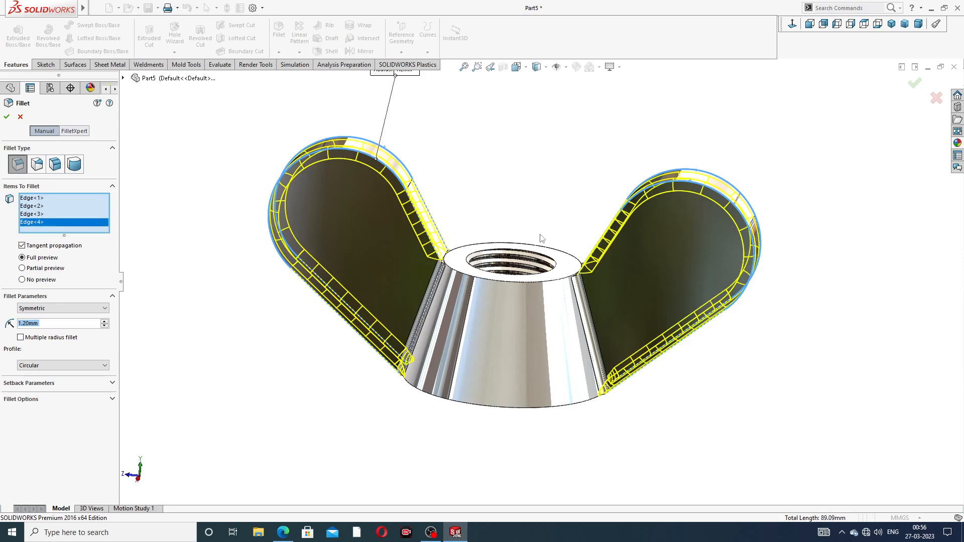
mouse_move(535, 234)
middle_down()
mouse_move(517, 241)
mouse_move(594, 246)
middle_up()
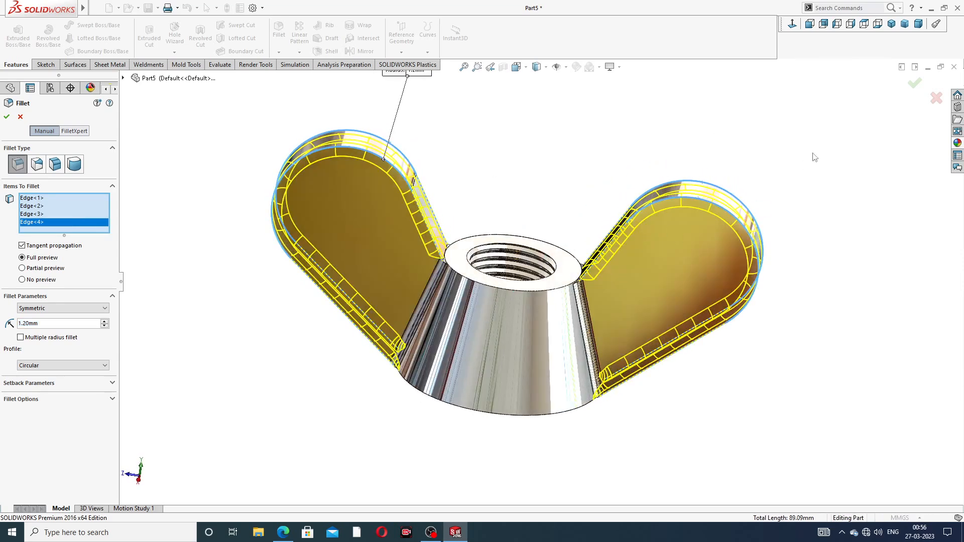
click(914, 84)
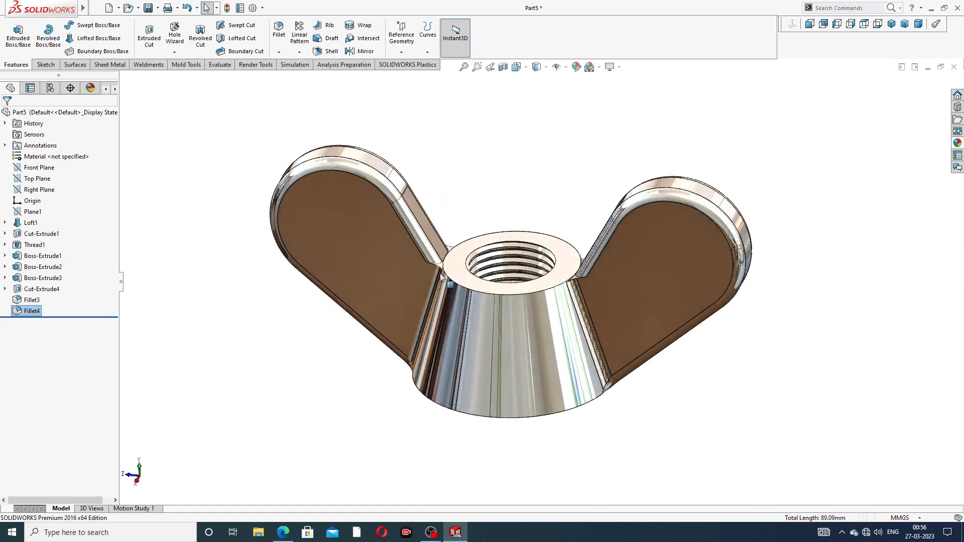
- Start a Fillet with 0.5 mm radius and select the two short edges where the wings meet the hub's top face on one side
scroll(467, 217, down, 3)
click(279, 31)
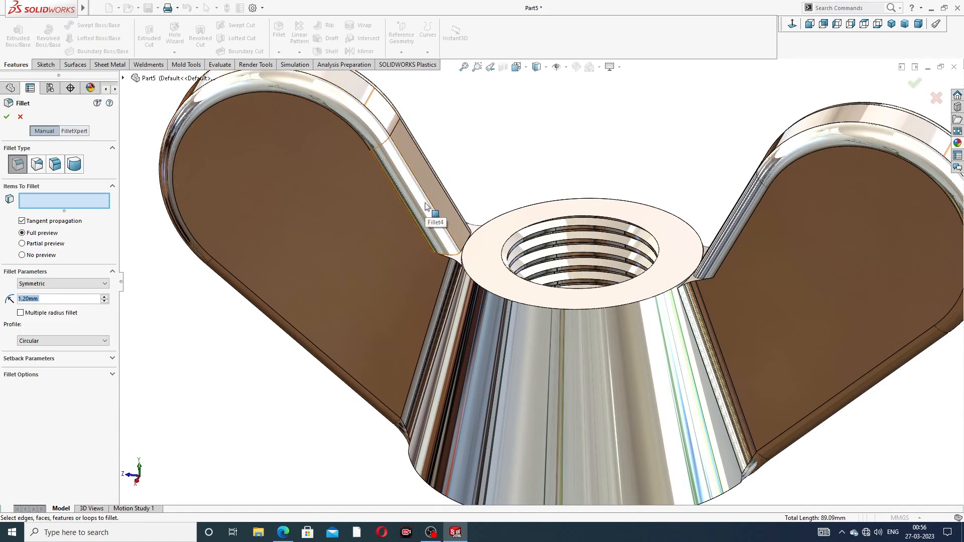
text(0.5)
key(Return)
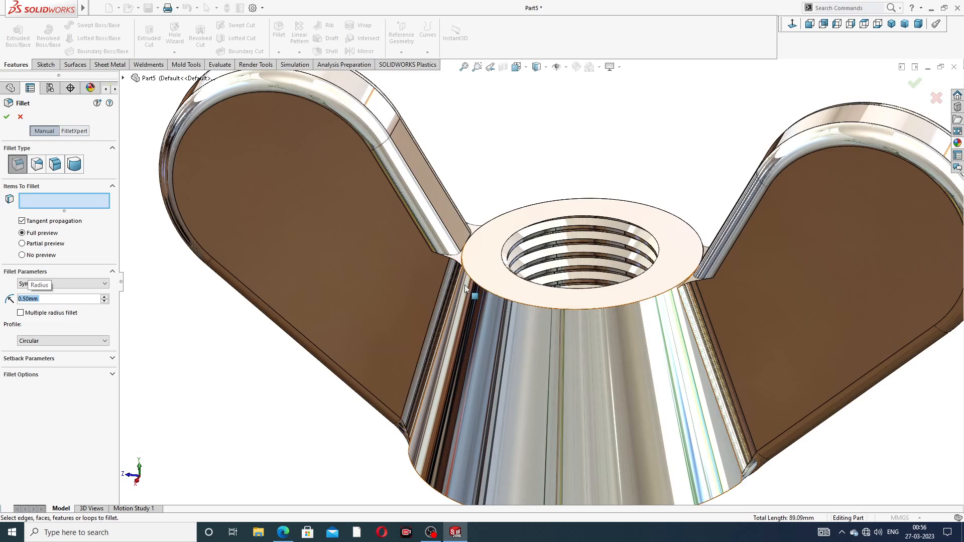
scroll(465, 288, down, 5)
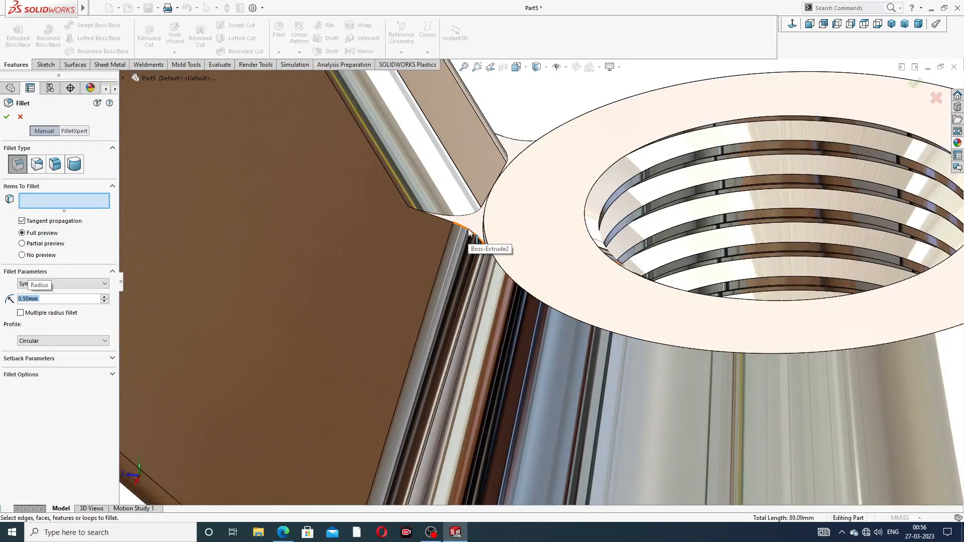
click(468, 232)
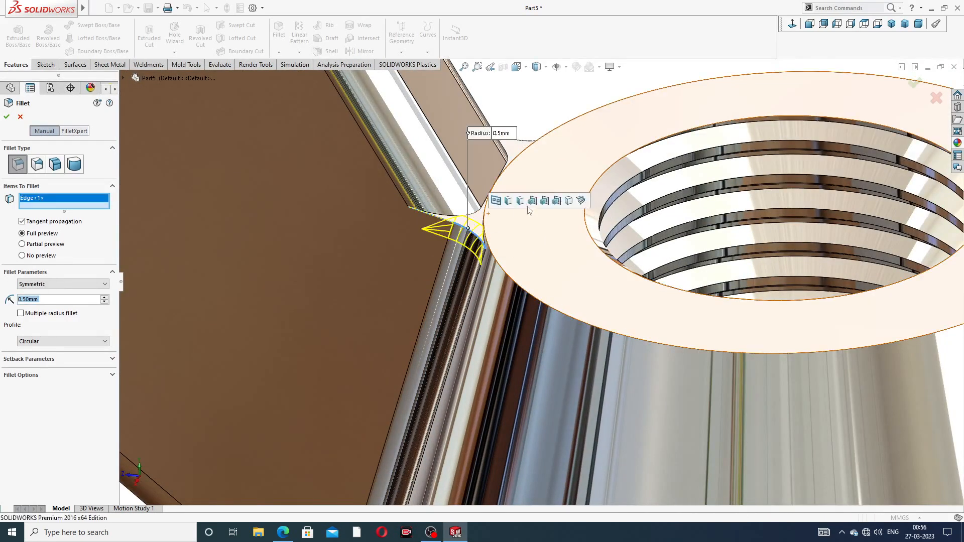
click(523, 144)
- Add the matching two wing-to-hub top edges on the opposite side and apply the 0.5 mm fillet
scroll(632, 318, up, 3)
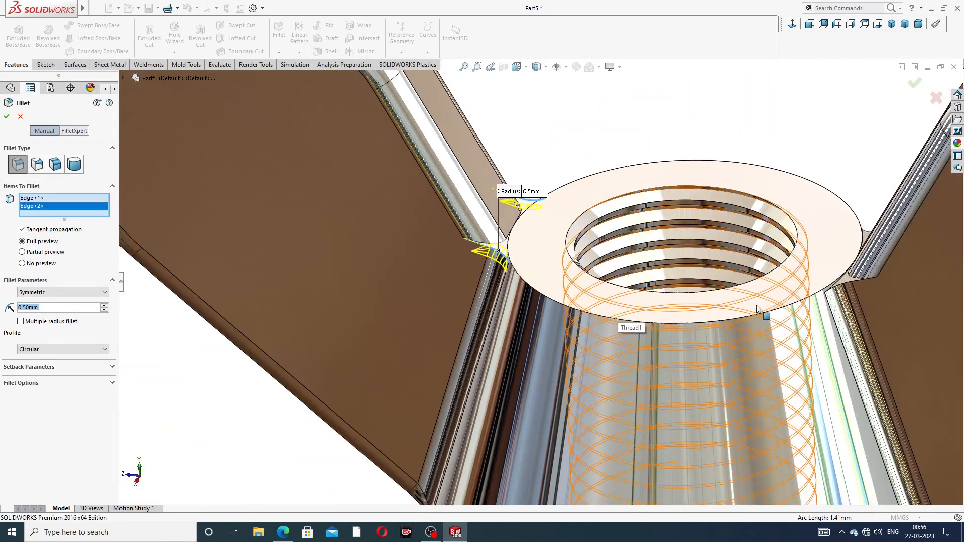
click(860, 292)
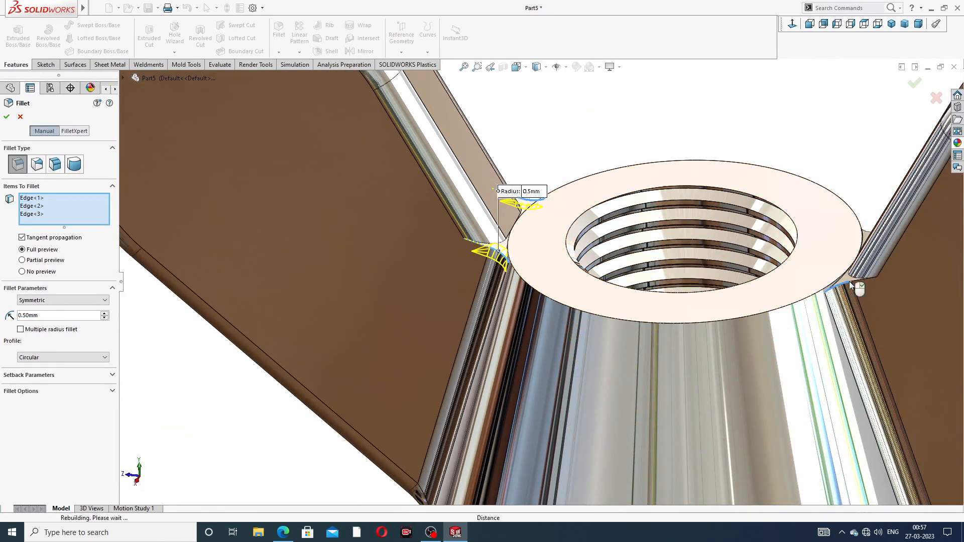
scroll(870, 222, down, 5)
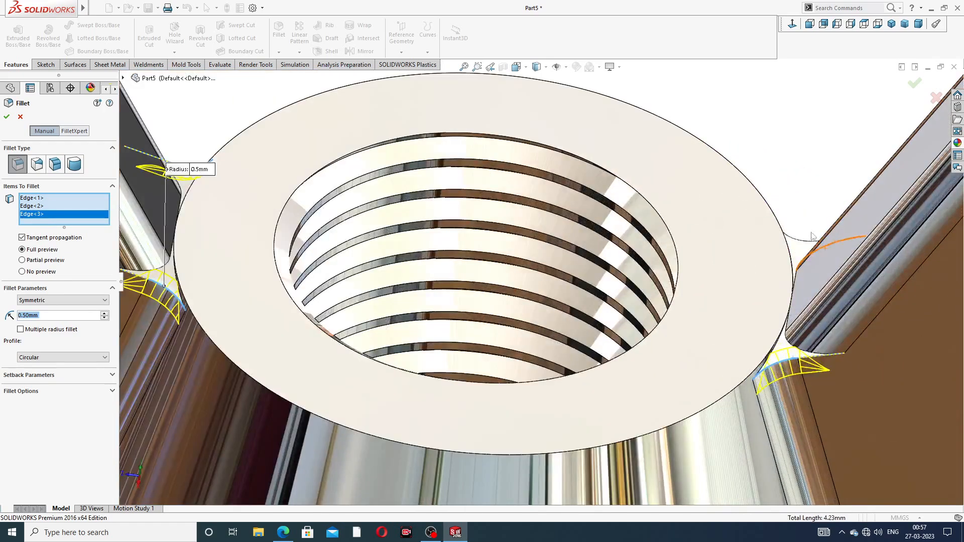
click(802, 243)
scroll(886, 211, up, 3)
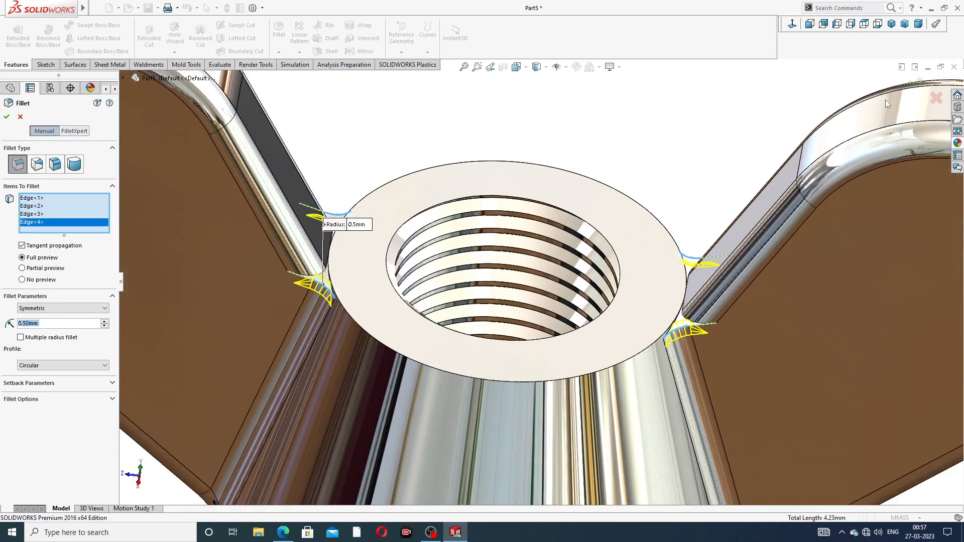
click(916, 83)
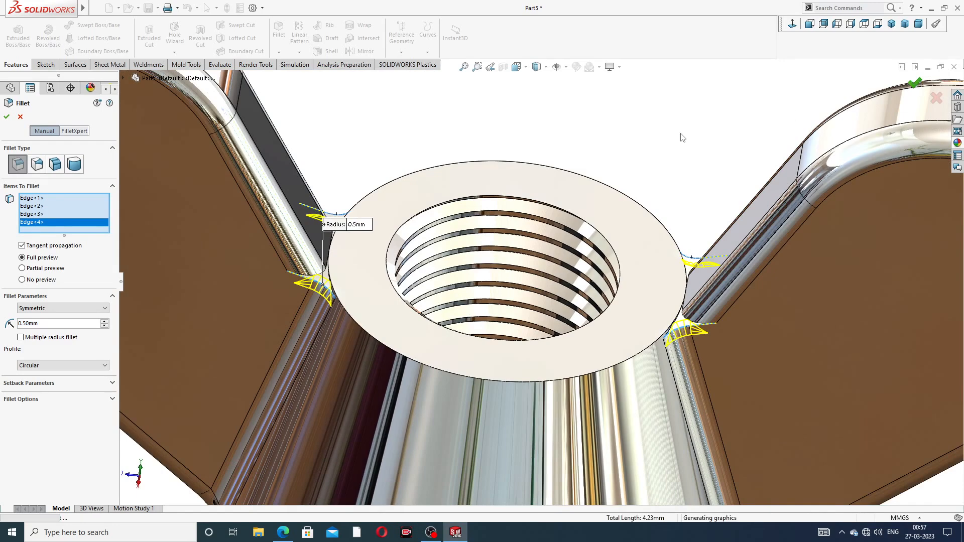
- Orbit and zoom around the wing nut to inspect the filleted edges from above and below
scroll(688, 224, up, 3)
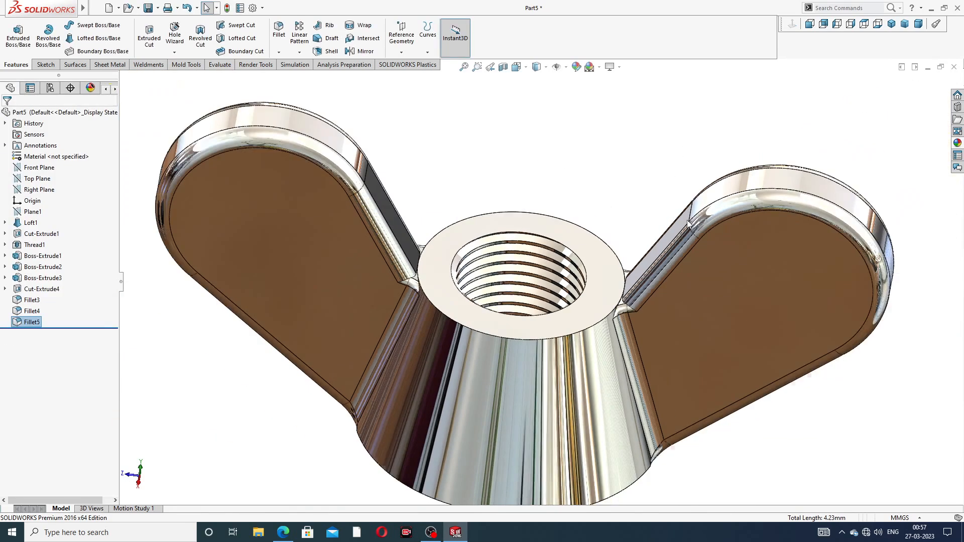
scroll(686, 227, up, 2)
scroll(503, 271, up, 1)
middle_drag(495, 271, 501, 294)
scroll(499, 162, down, 2)
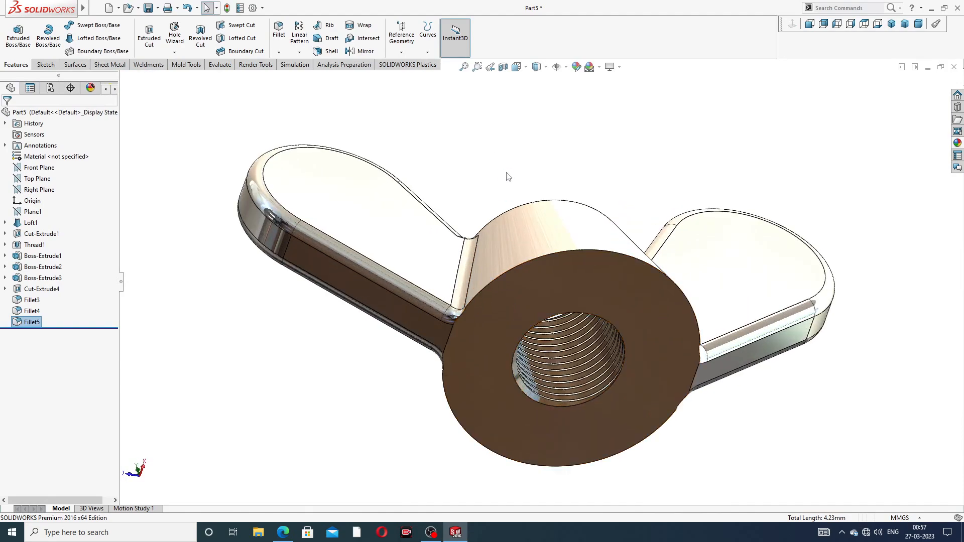
middle_drag(507, 175, 550, 324)
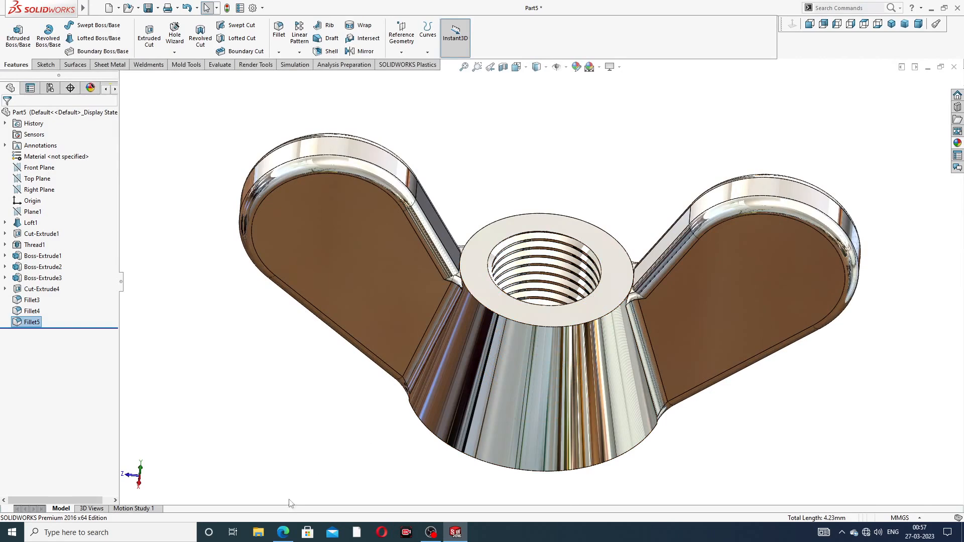
- Compare the model against the WING NUT DESIGN drawing PDF, then view it in isometric orientation
click(283, 532)
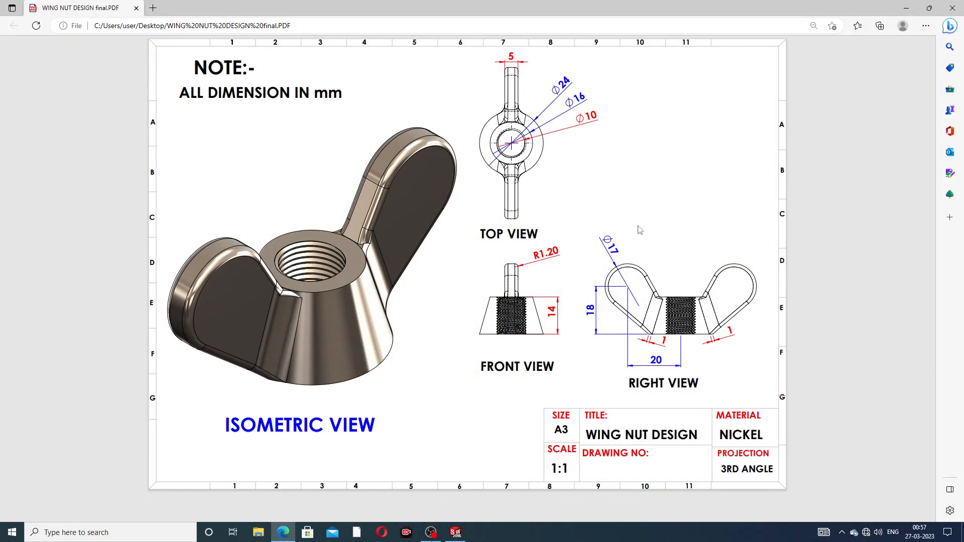
click(283, 532)
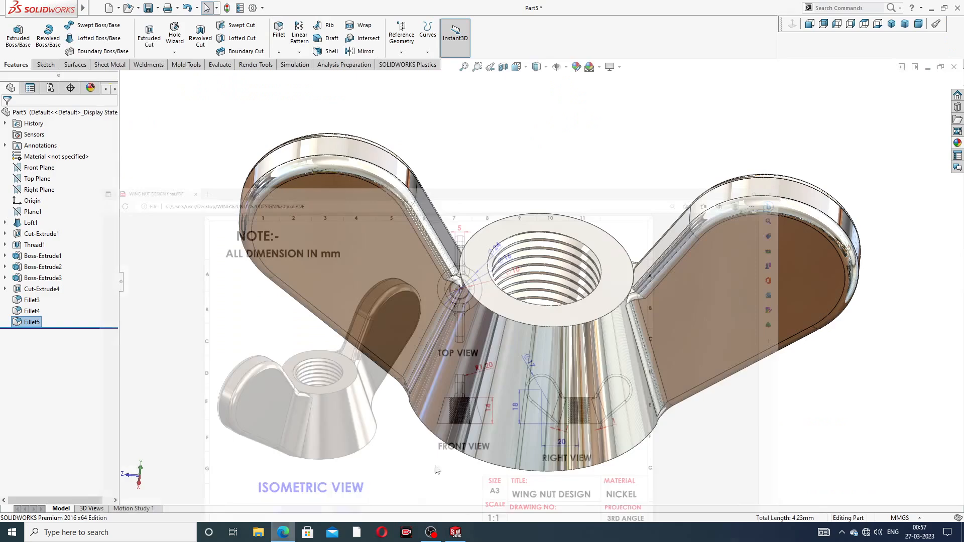
middle_drag(561, 336, 595, 269)
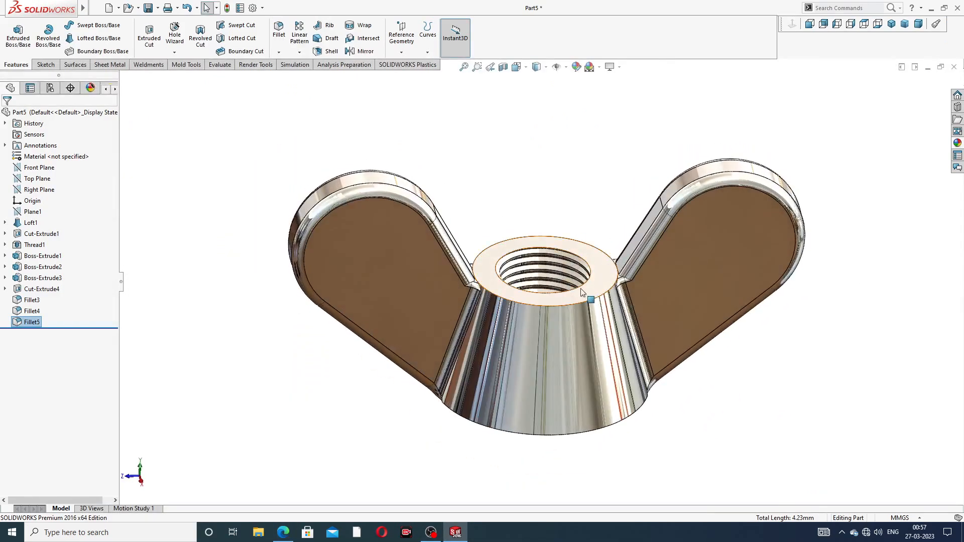
scroll(598, 271, down, 2)
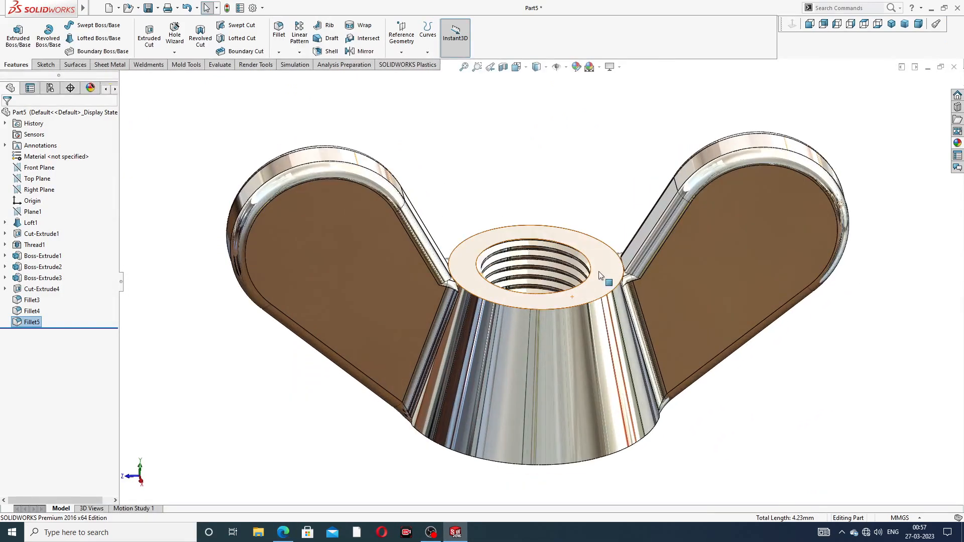
click(890, 25)
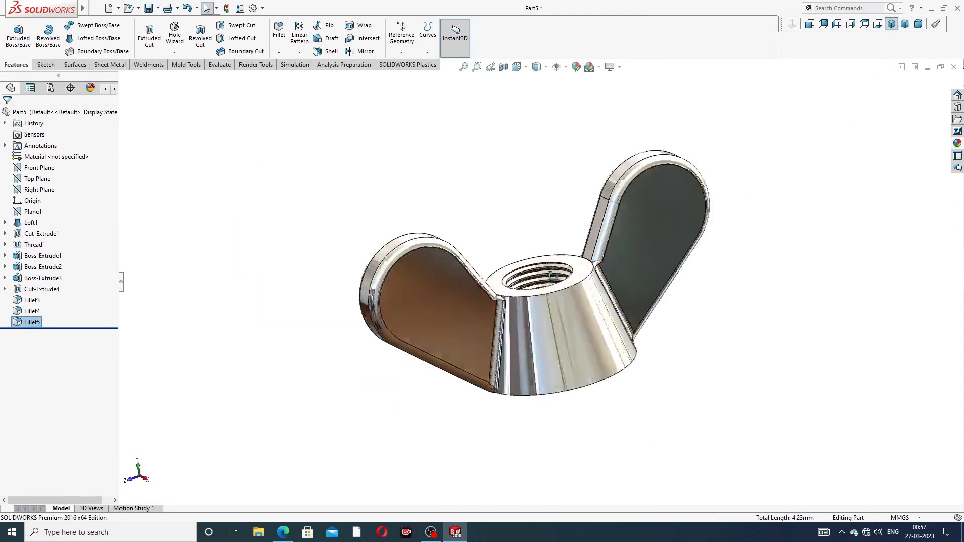
middle_drag(551, 276, 544, 327)
scroll(543, 327, down, 4)
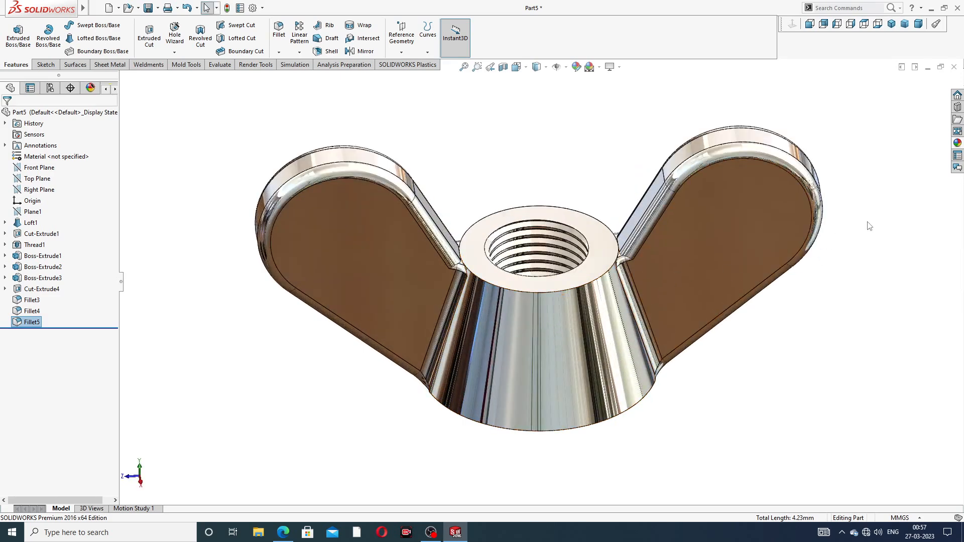